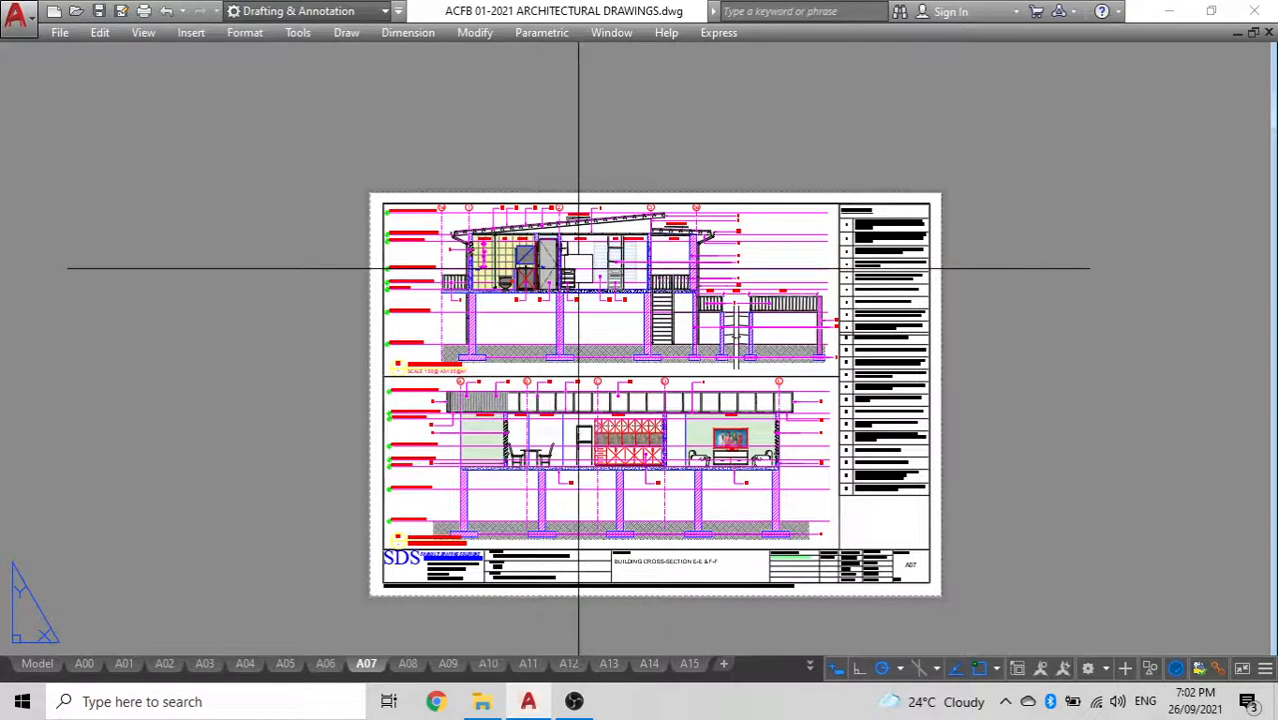
Examine building cross-sections E-E and F-F on layout A07
{"action": "scroll", "coordinate": [549, 250], "scroll_direction": "up", "scroll_amount": 5}
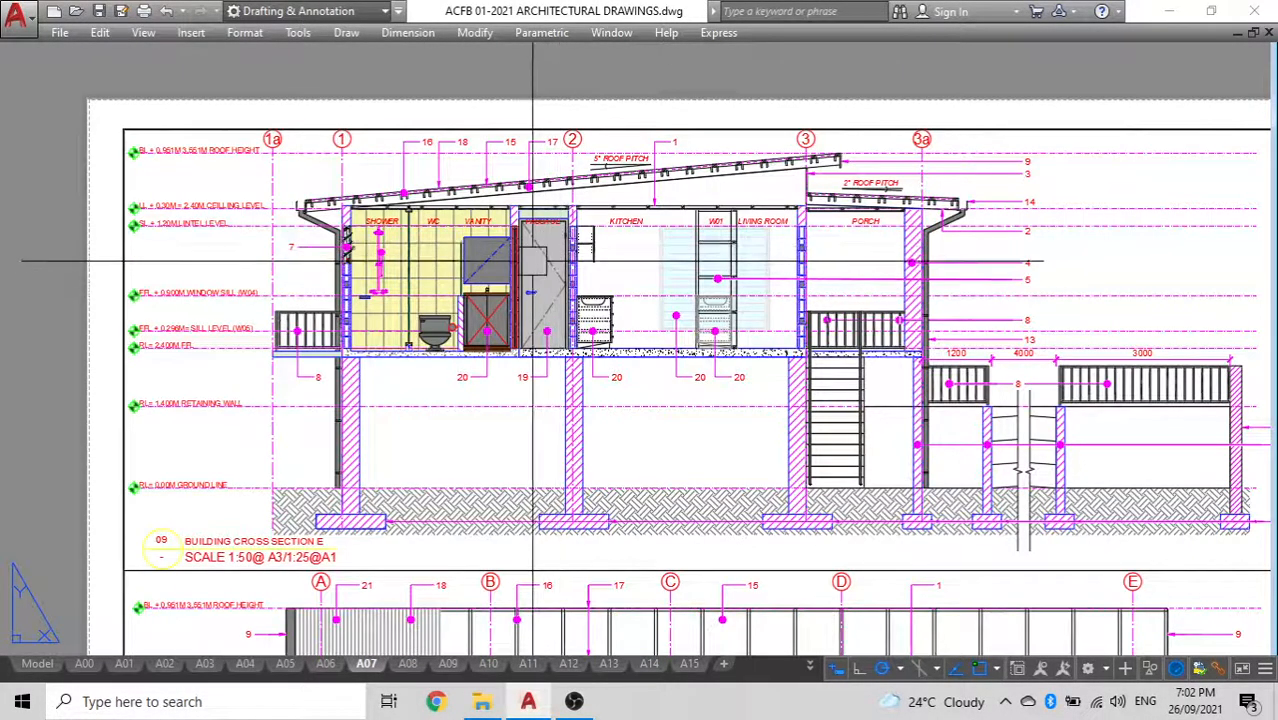
{"action": "scroll", "coordinate": [348, 225], "scroll_direction": "up", "scroll_amount": 4}
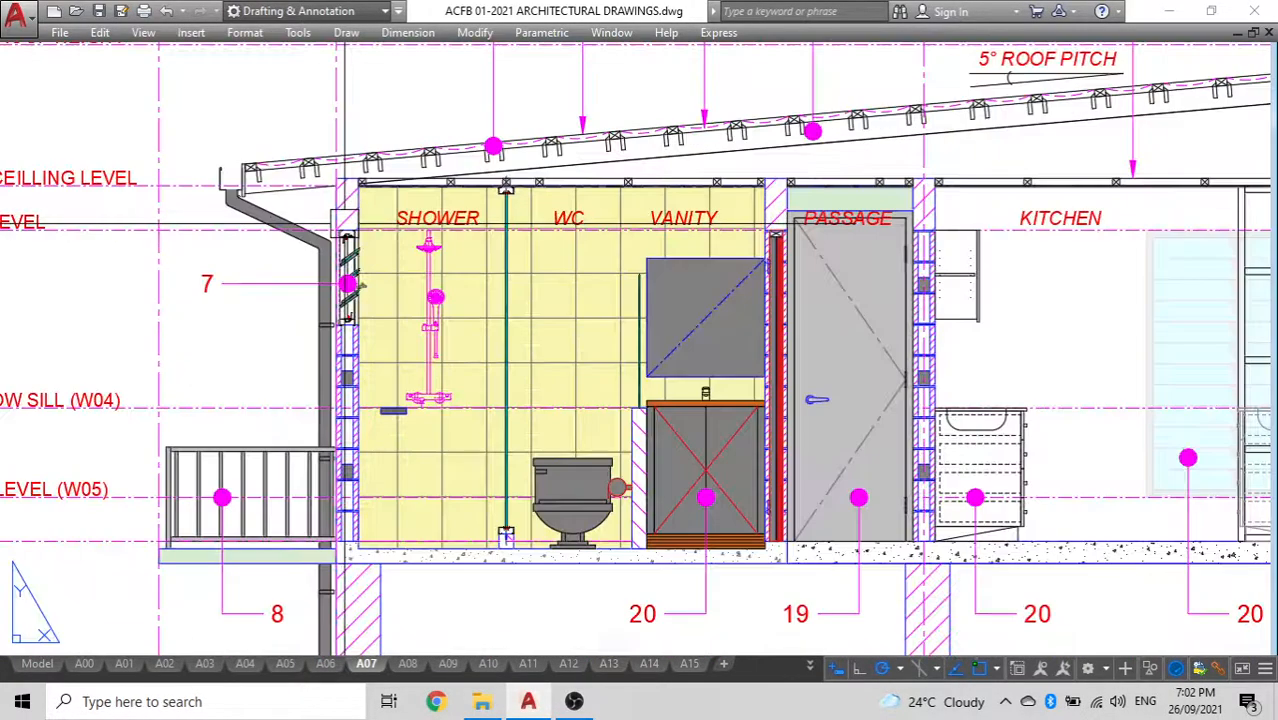
{"action": "scroll", "coordinate": [446, 258], "scroll_direction": "down", "scroll_amount": 2}
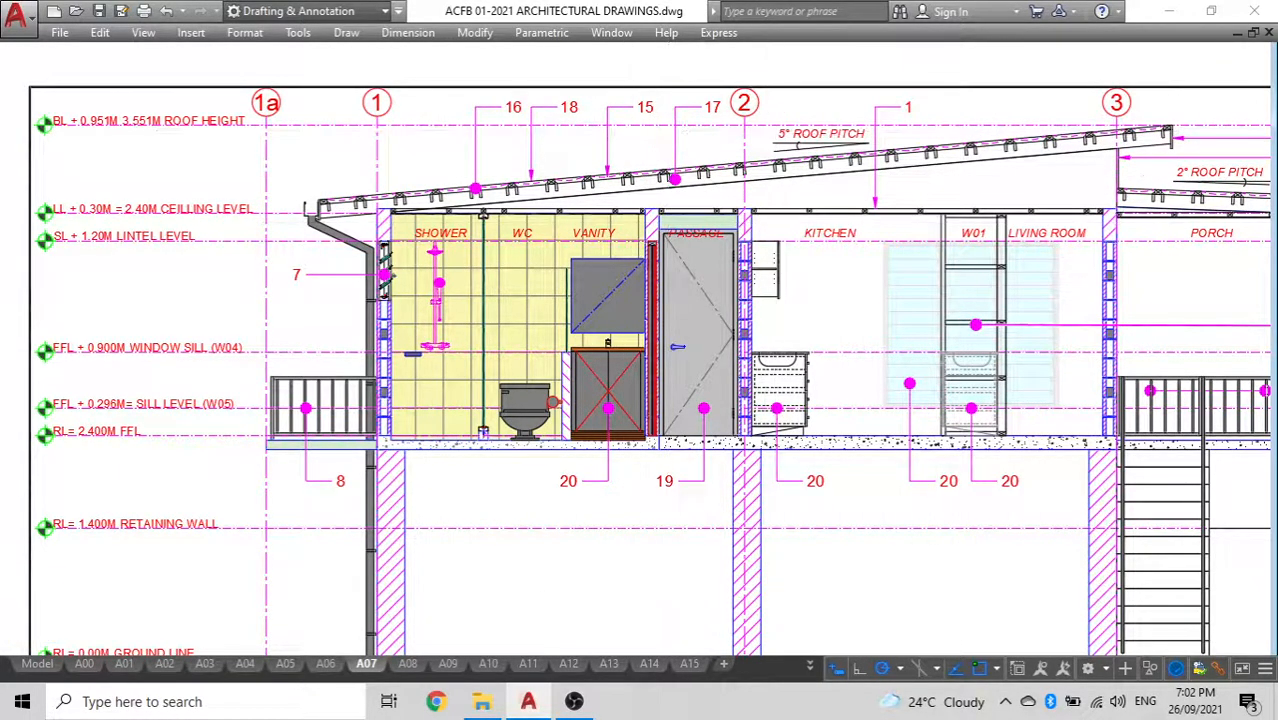
{"action": "scroll", "coordinate": [748, 226], "scroll_direction": "down", "scroll_amount": 4}
{"action": "middle_click_drag", "start_coordinate": [917, 335], "coordinate": [768, 226]}
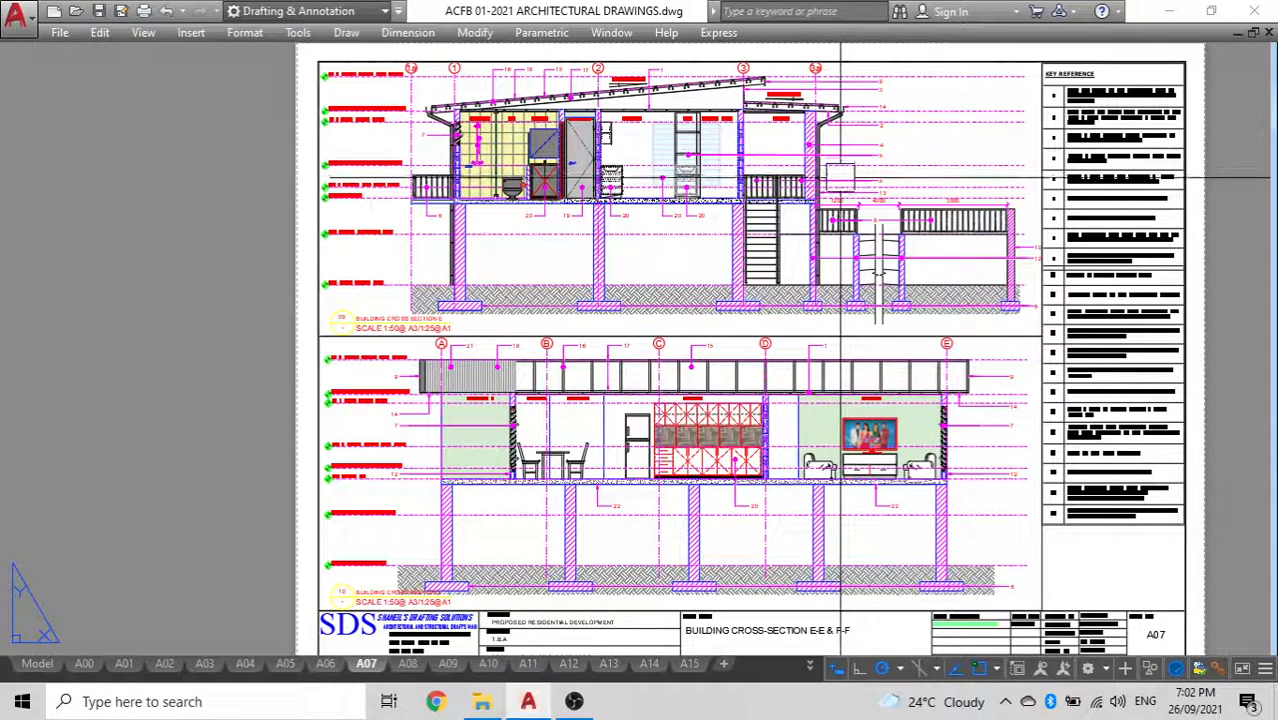
{"action": "scroll", "coordinate": [483, 150], "scroll_direction": "up", "scroll_amount": 4}
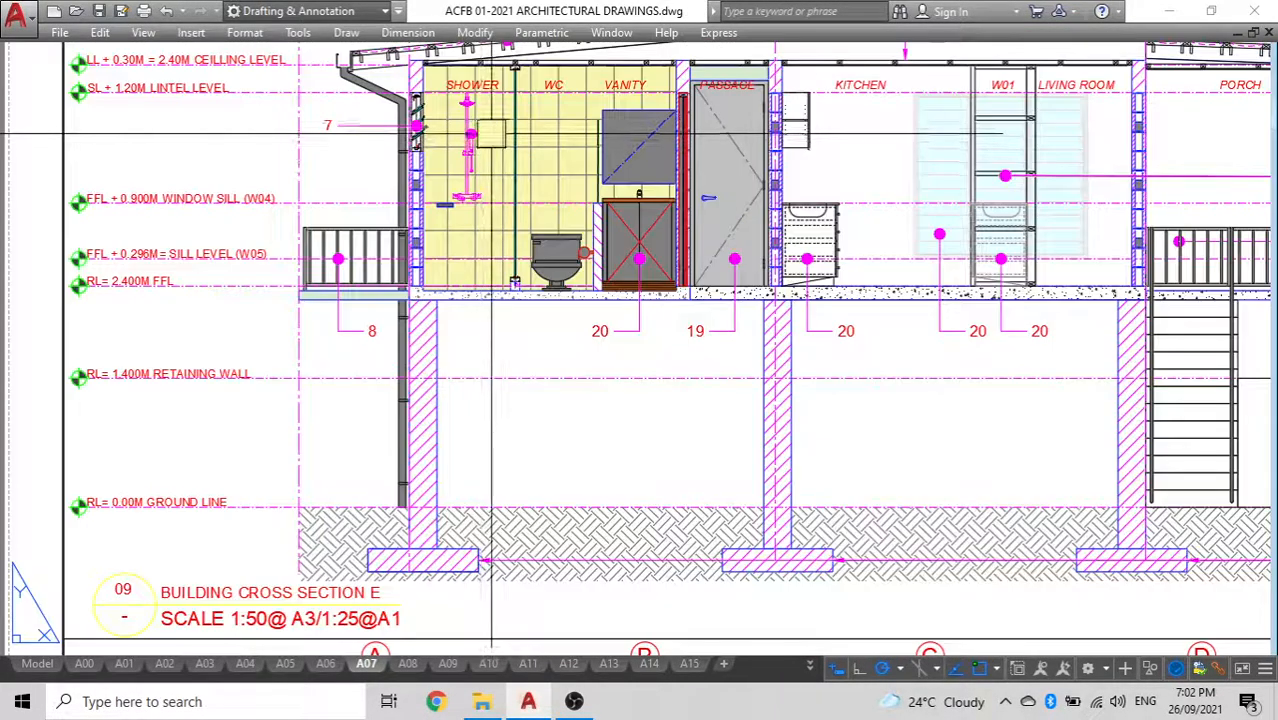
{"action": "scroll", "coordinate": [491, 134], "scroll_direction": "down", "scroll_amount": 2}
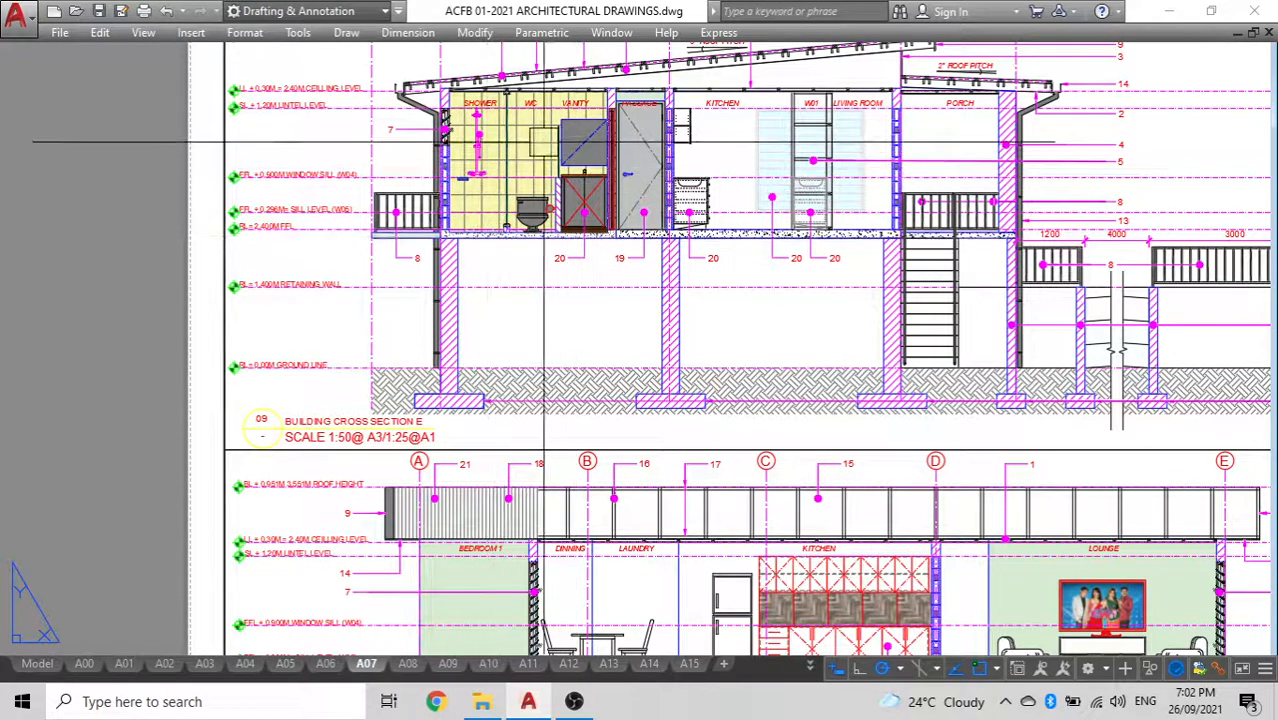
Switch to model space and inspect the section markers around the floor plan
{"action": "left_click", "coordinate": [36, 665]}
{"action": "scroll", "coordinate": [427, 225], "scroll_direction": "down", "scroll_amount": 5}
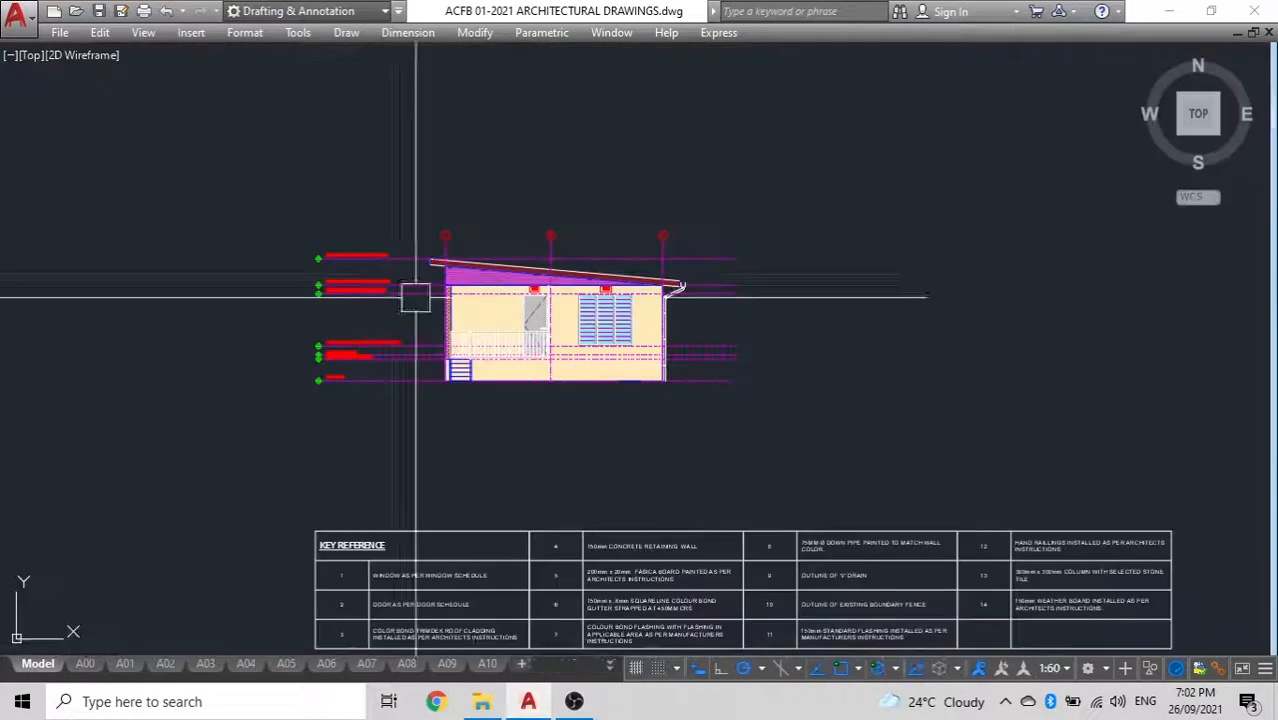
{"action": "middle_click_drag", "start_coordinate": [406, 228], "coordinate": [856, 291]}
{"action": "scroll", "coordinate": [528, 220], "scroll_direction": "up", "scroll_amount": 7}
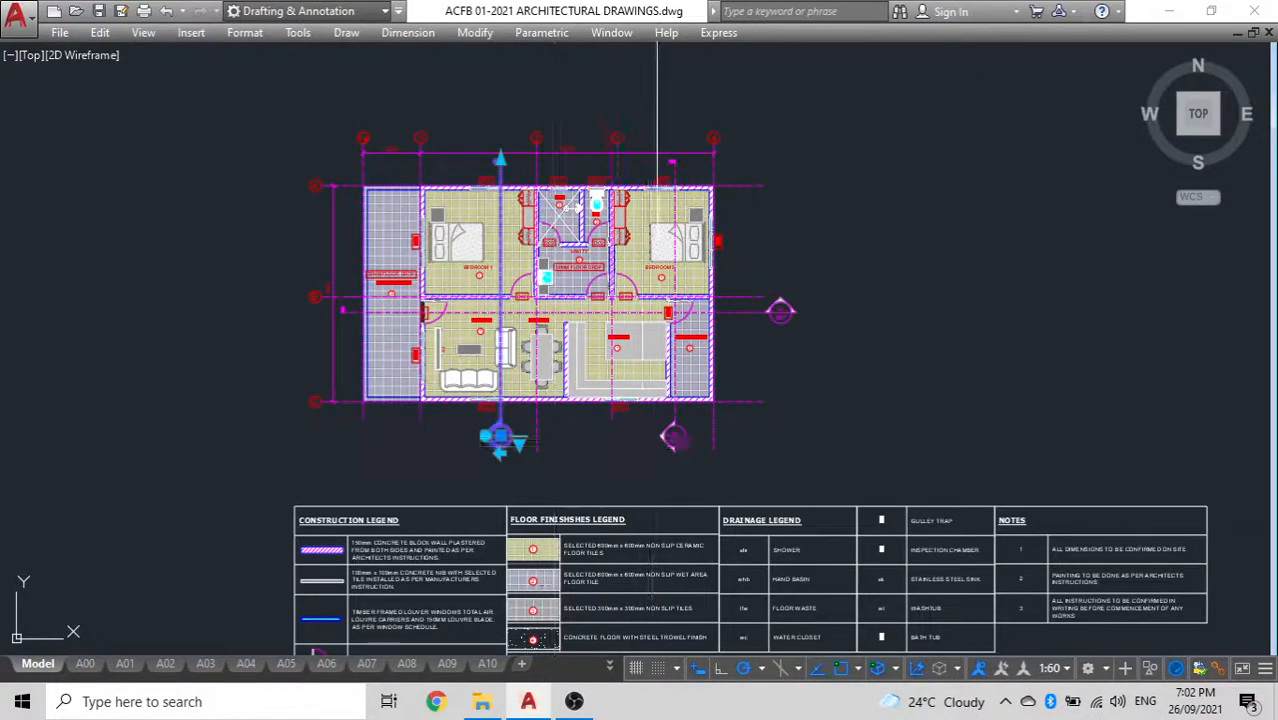
{"action": "key", "text": "Escape"}
{"action": "left_click", "coordinate": [797, 310]}
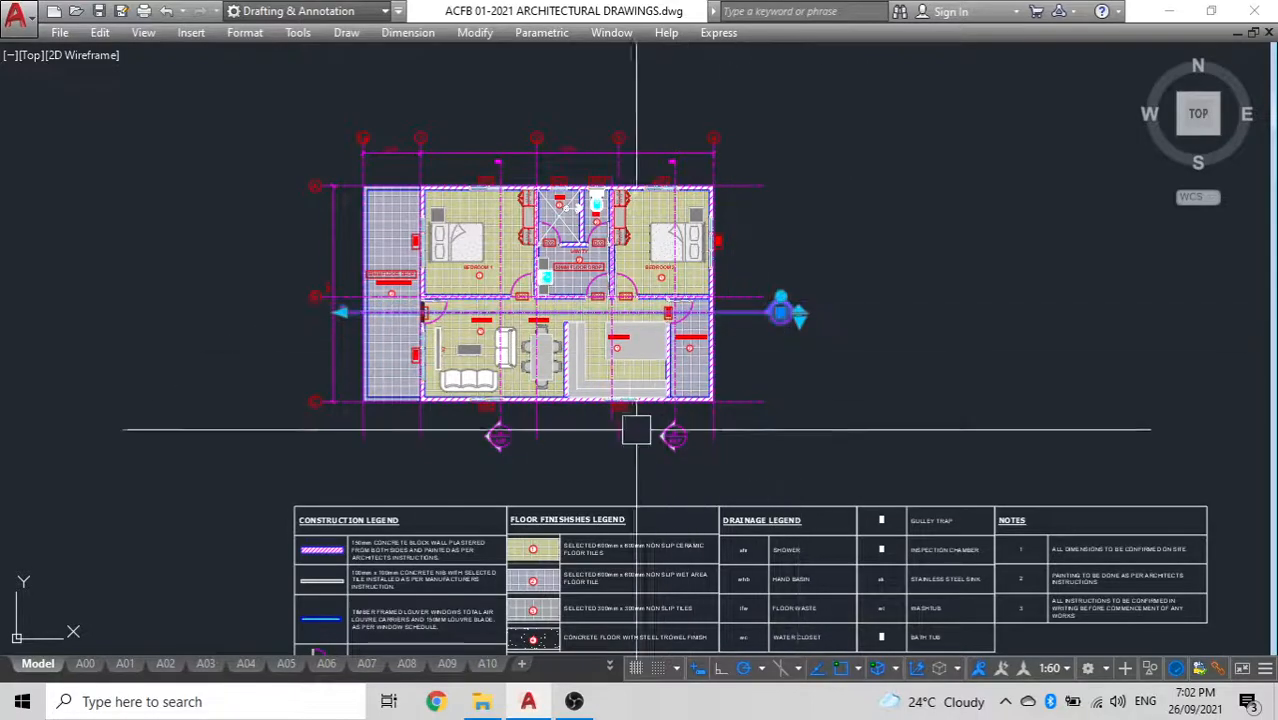
{"action": "key", "text": "Escape"}
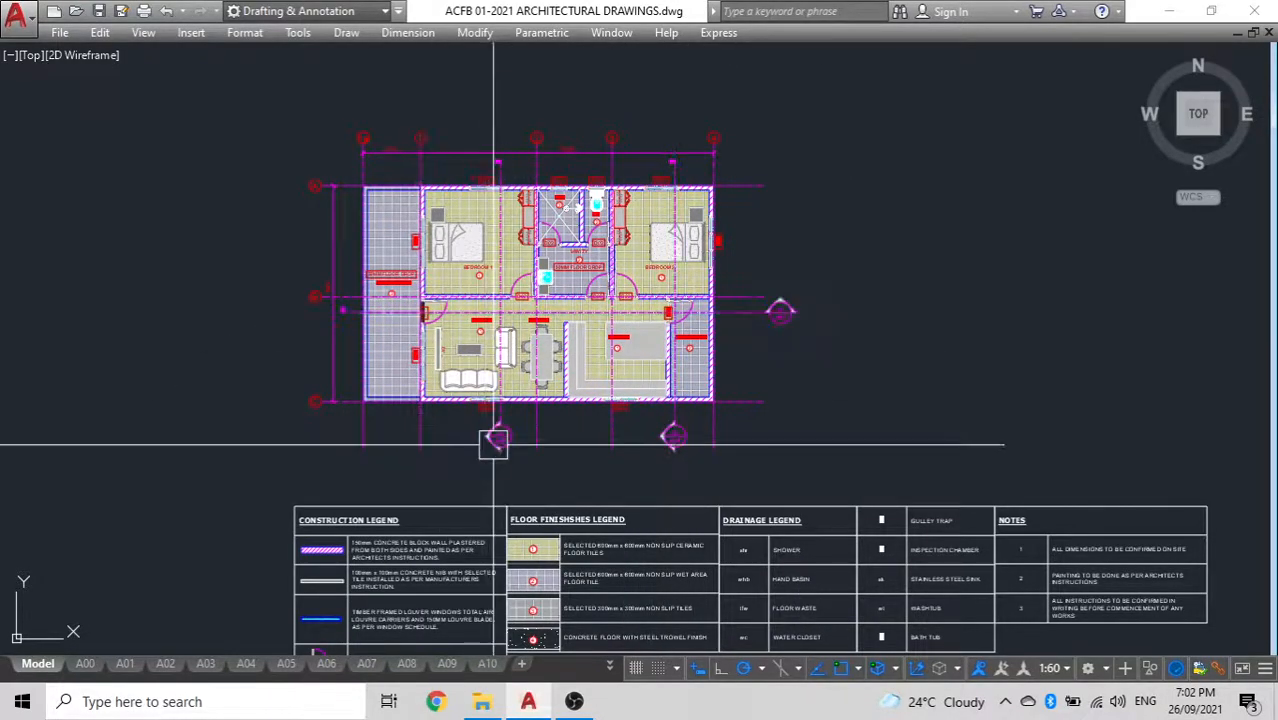
{"action": "scroll", "coordinate": [465, 210], "scroll_direction": "down", "scroll_amount": 3}
{"action": "scroll", "coordinate": [448, 234], "scroll_direction": "up", "scroll_amount": 5}
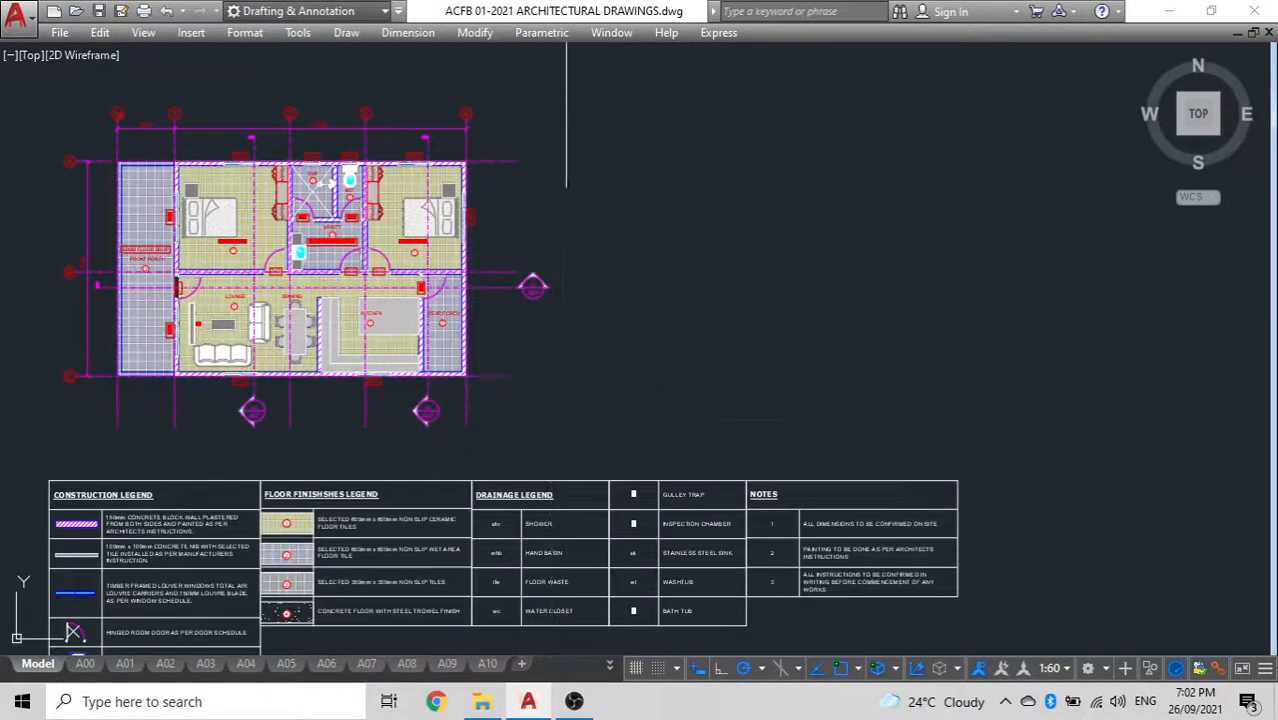
{"action": "left_click", "coordinate": [564, 421]}
{"action": "left_click", "coordinate": [87, 89]}
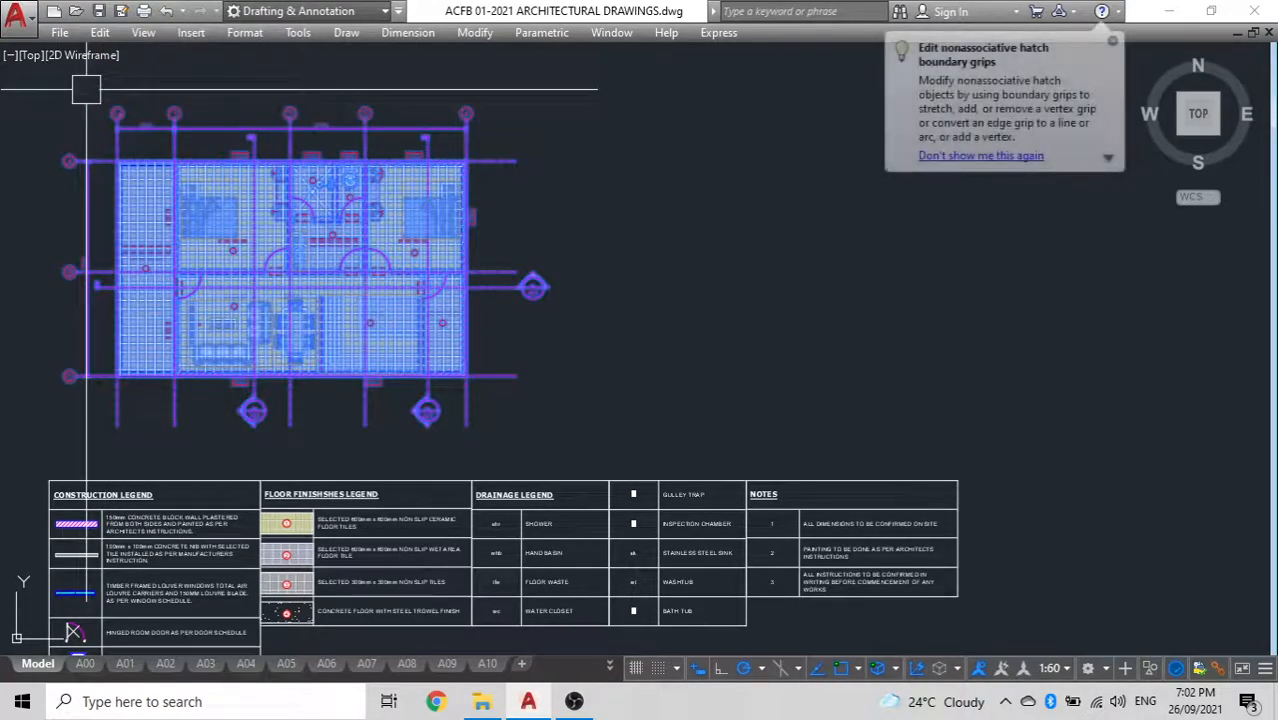
{"action": "scroll", "coordinate": [86, 89], "scroll_direction": "down", "scroll_amount": 3}
{"action": "key", "text": "Escape"}
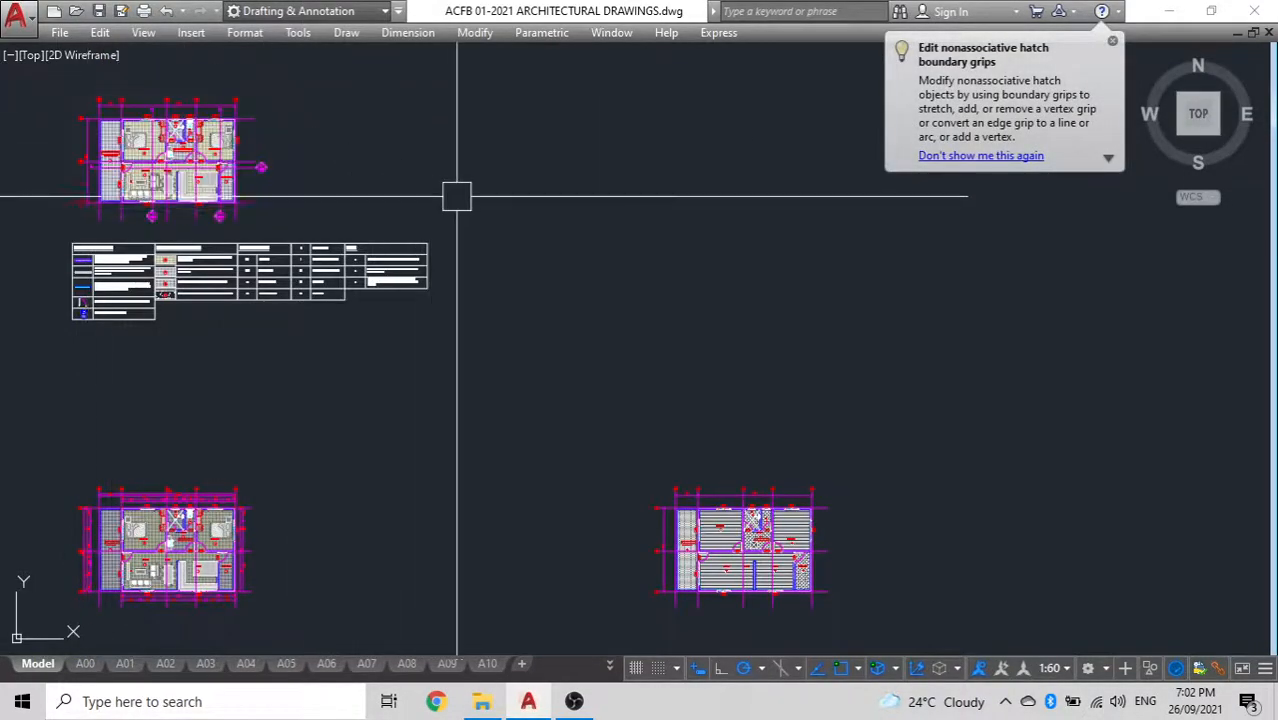
Examine the elevation drawings and their key reference tables in model space
{"action": "scroll", "coordinate": [456, 200], "scroll_direction": "down", "scroll_amount": 4}
{"action": "left_click", "coordinate": [1112, 42]}
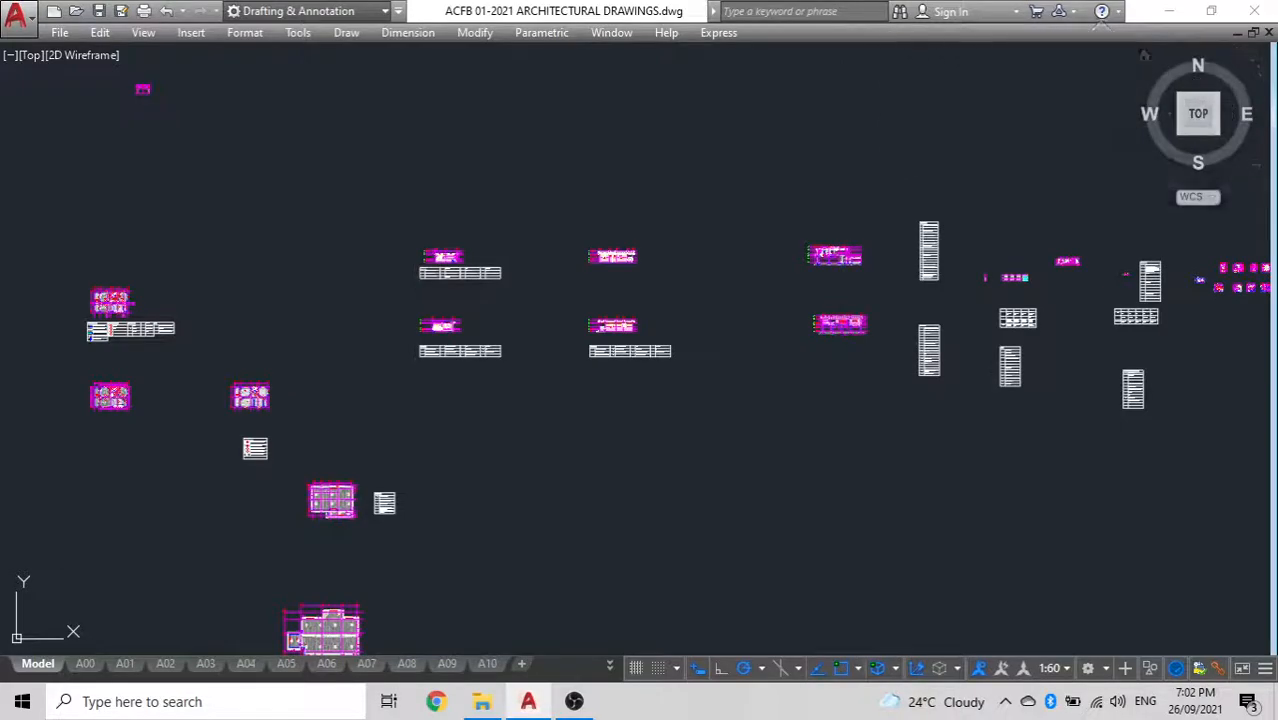
{"action": "scroll", "coordinate": [864, 257], "scroll_direction": "up", "scroll_amount": 2}
{"action": "scroll", "coordinate": [455, 269], "scroll_direction": "up", "scroll_amount": 3}
{"action": "scroll", "coordinate": [449, 270], "scroll_direction": "down", "scroll_amount": 2}
{"action": "middle_click_drag", "start_coordinate": [550, 280], "coordinate": [930, 234]}
{"action": "scroll", "coordinate": [460, 191], "scroll_direction": "up", "scroll_amount": 5}
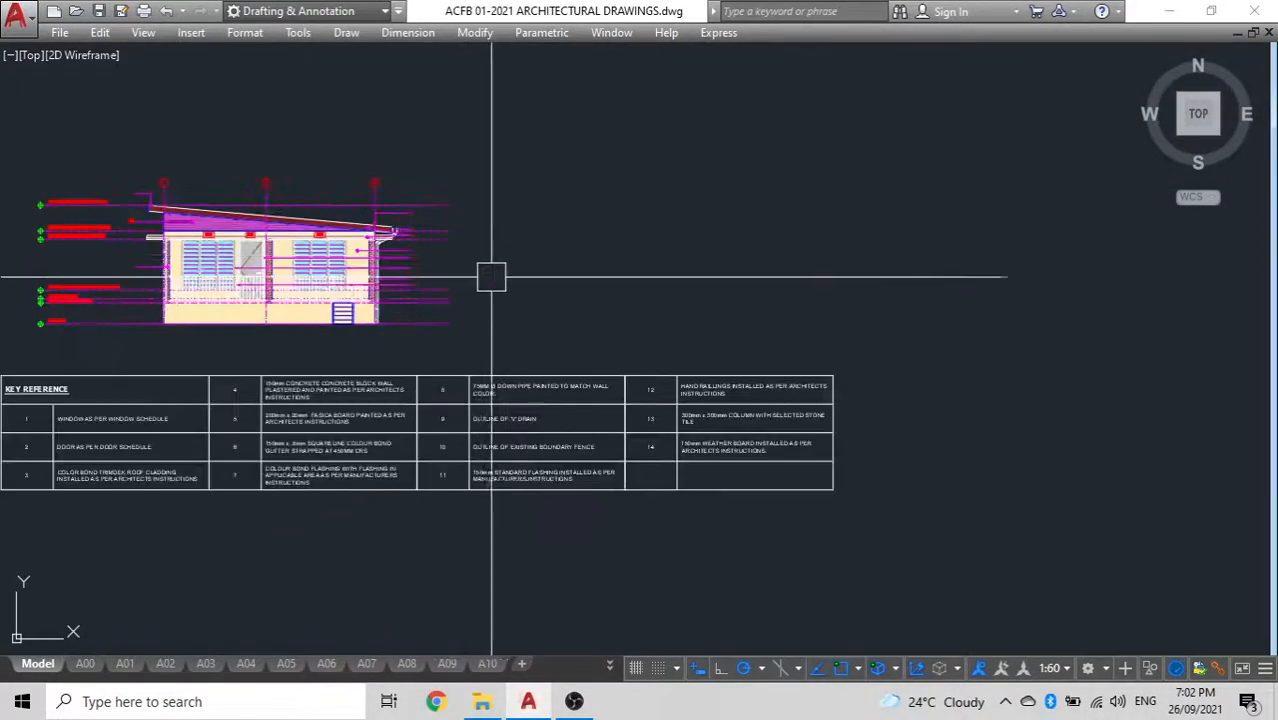
{"action": "left_click", "coordinate": [518, 333]}
{"action": "key", "text": "Escape"}
{"action": "scroll", "coordinate": [99, 110], "scroll_direction": "down", "scroll_amount": 2}
{"action": "scroll", "coordinate": [231, 257], "scroll_direction": "down", "scroll_amount": 6}
Identify the section line through bedroom 1 and the lounge on the floor plan
{"action": "middle_click_drag", "start_coordinate": [143, 281], "coordinate": [699, 297]}
{"action": "middle_click_drag", "start_coordinate": [345, 310], "coordinate": [462, 261]}
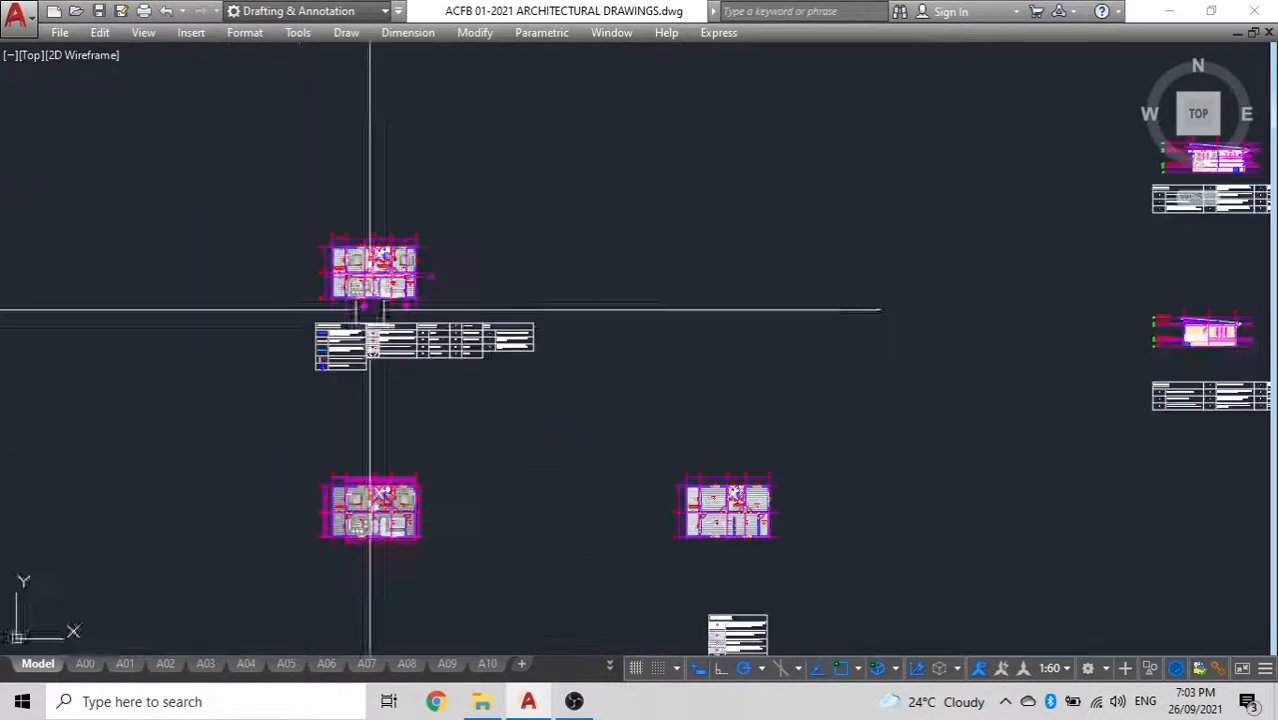
{"action": "scroll", "coordinate": [366, 309], "scroll_direction": "up", "scroll_amount": 8}
{"action": "middle_click_drag", "start_coordinate": [349, 257], "coordinate": [358, 387]}
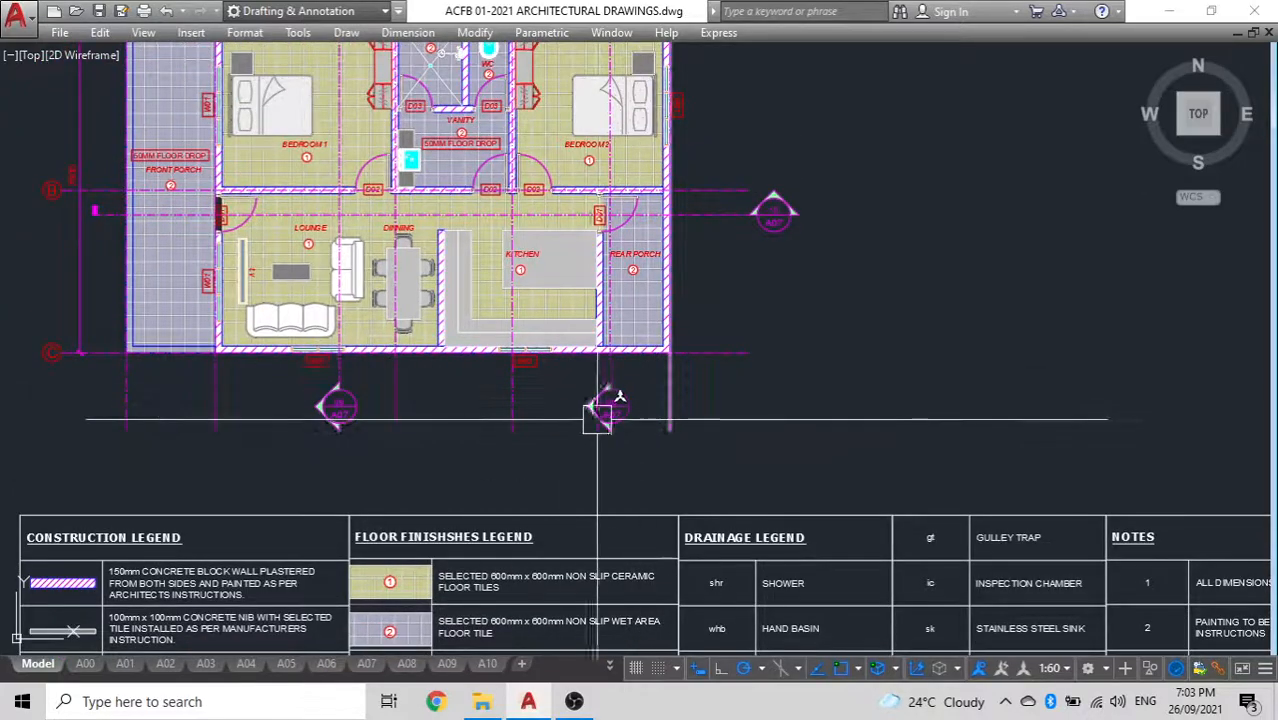
{"action": "left_click", "coordinate": [331, 414]}
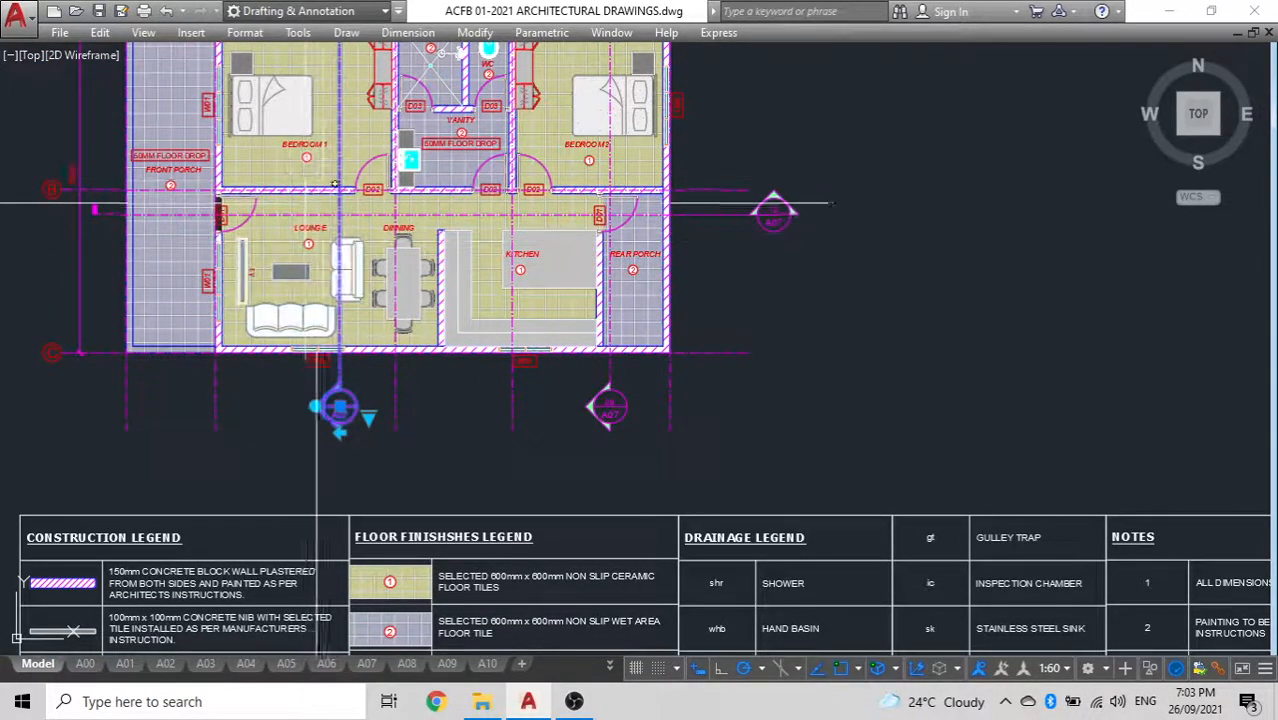
{"action": "scroll", "coordinate": [333, 186], "scroll_direction": "down", "scroll_amount": 4}
{"action": "key", "text": "Escape"}
{"action": "scroll", "coordinate": [390, 282], "scroll_direction": "down", "scroll_amount": 4}
{"action": "middle_click_drag", "start_coordinate": [386, 283], "coordinate": [160, 268]}
{"action": "scroll", "coordinate": [147, 275], "scroll_direction": "up", "scroll_amount": 4}
{"action": "middle_click_drag", "start_coordinate": [267, 298], "coordinate": [533, 328]}
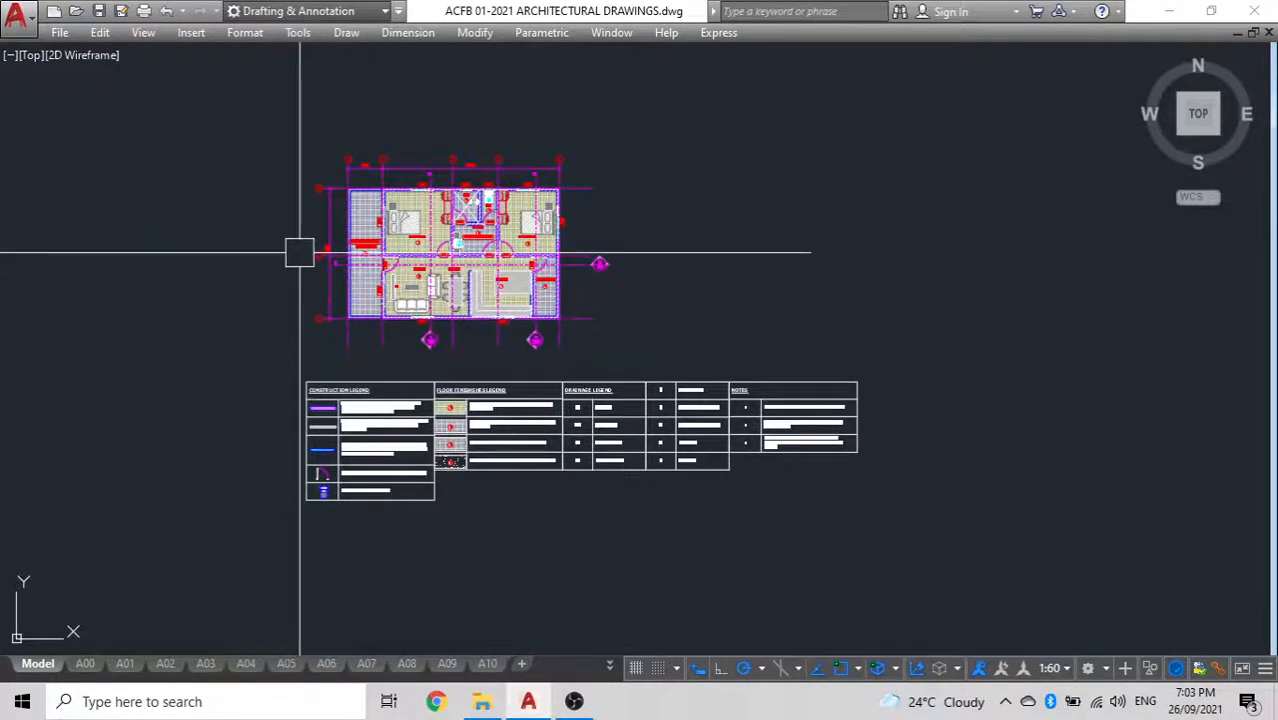
{"action": "scroll", "coordinate": [299, 253], "scroll_direction": "up", "scroll_amount": 4}
{"action": "scroll", "coordinate": [185, 297], "scroll_direction": "down", "scroll_amount": 8}
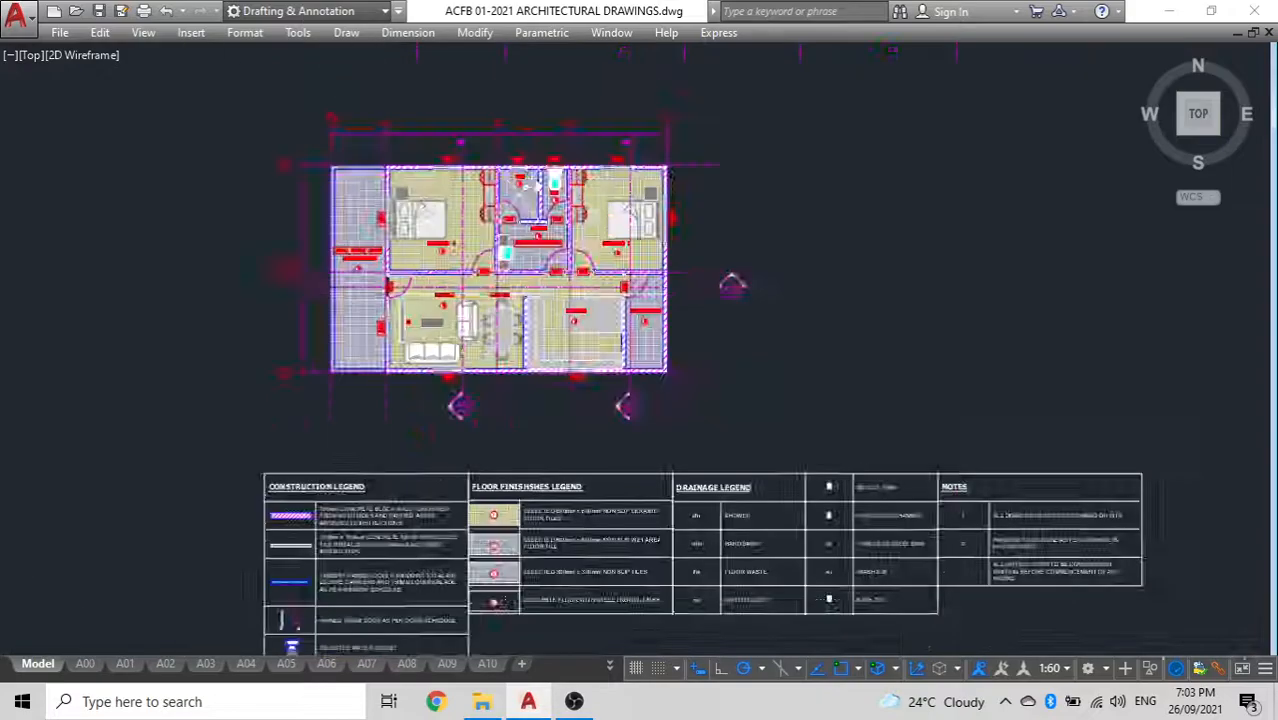
Copy the elevation with the front steps and railing to the free space beside building cross-section E
{"action": "scroll", "coordinate": [522, 291], "scroll_direction": "down", "scroll_amount": 4}
{"action": "middle_click_drag", "start_coordinate": [522, 291], "coordinate": [414, 318]}
{"action": "scroll", "coordinate": [636, 262], "scroll_direction": "up", "scroll_amount": 2}
{"action": "scroll", "coordinate": [636, 262], "scroll_direction": "up", "scroll_amount": 8}
{"action": "scroll", "coordinate": [705, 367], "scroll_direction": "down", "scroll_amount": 1}
{"action": "left_click", "coordinate": [746, 370]}
{"action": "left_click", "coordinate": [233, 159]}
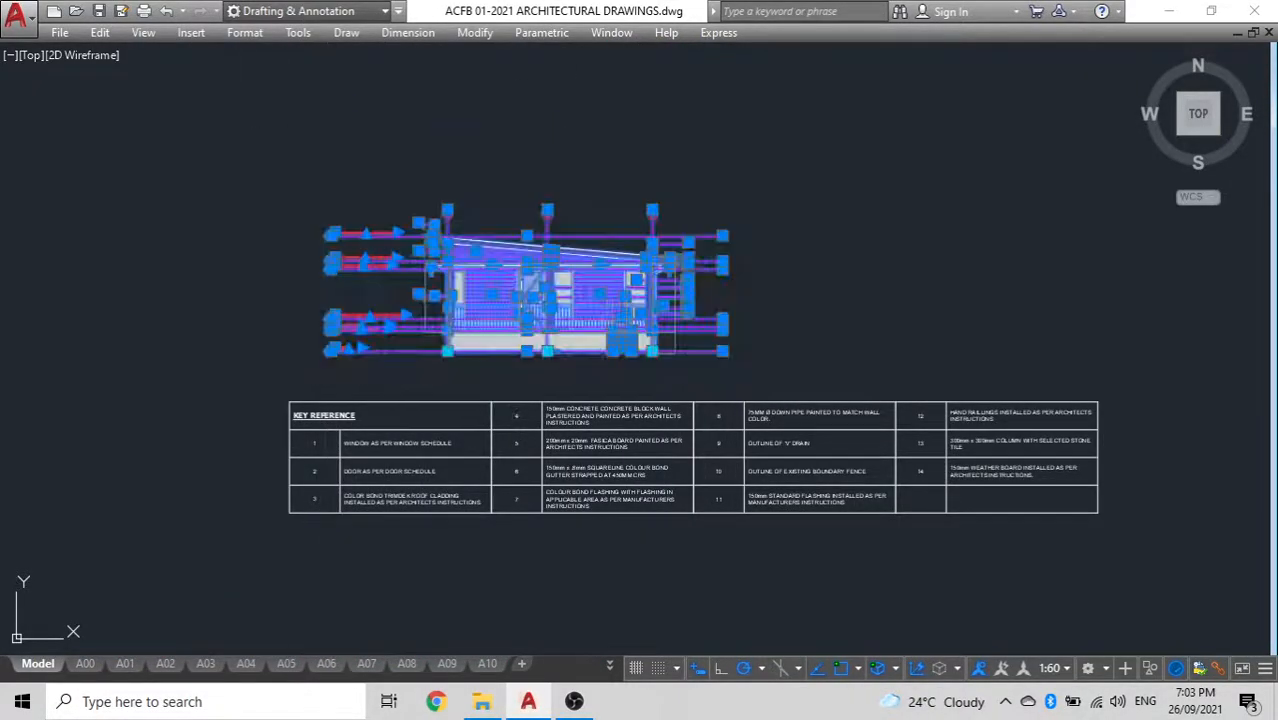
{"action": "key", "text": "Return"}
{"action": "left_click", "coordinate": [235, 162]}
{"action": "scroll", "coordinate": [296, 176], "scroll_direction": "down", "scroll_amount": 5}
{"action": "middle_click_drag", "start_coordinate": [296, 176], "coordinate": [67, 208]}
{"action": "scroll", "coordinate": [656, 194], "scroll_direction": "down", "scroll_amount": 3}
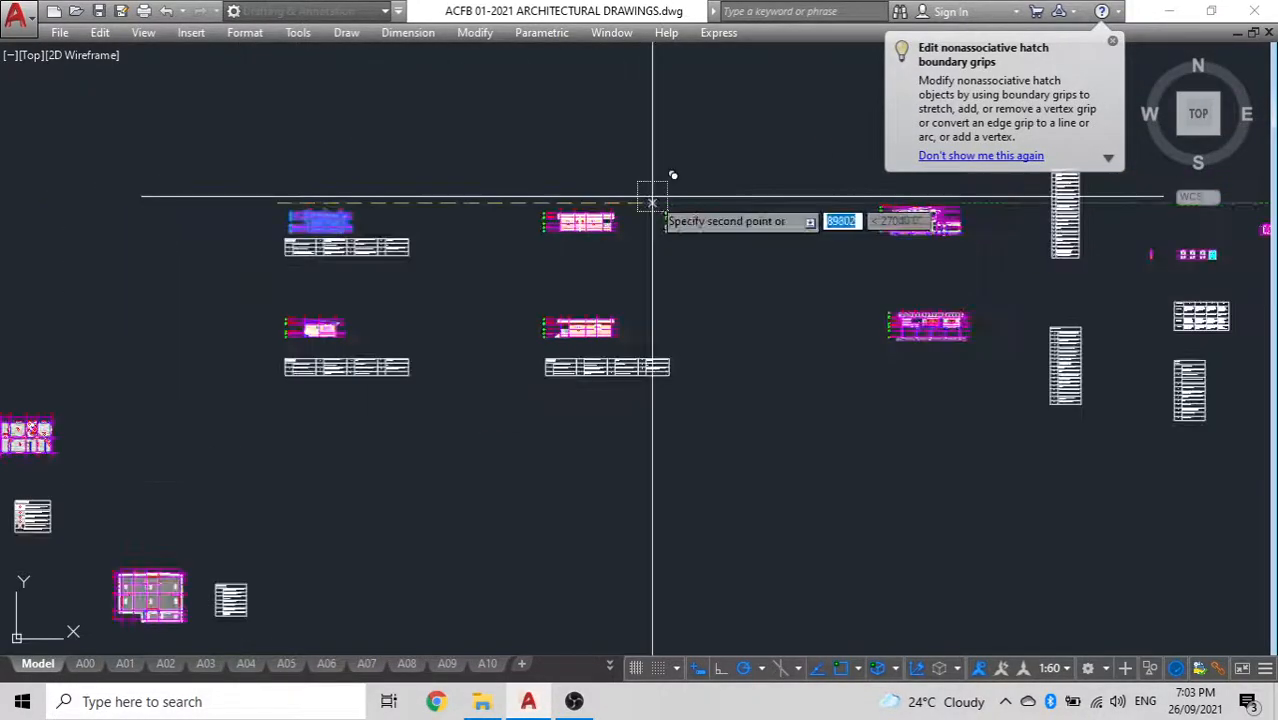
{"action": "middle_click_drag", "start_coordinate": [656, 194], "coordinate": [465, 214]}
{"action": "scroll", "coordinate": [619, 245], "scroll_direction": "up", "scroll_amount": 3}
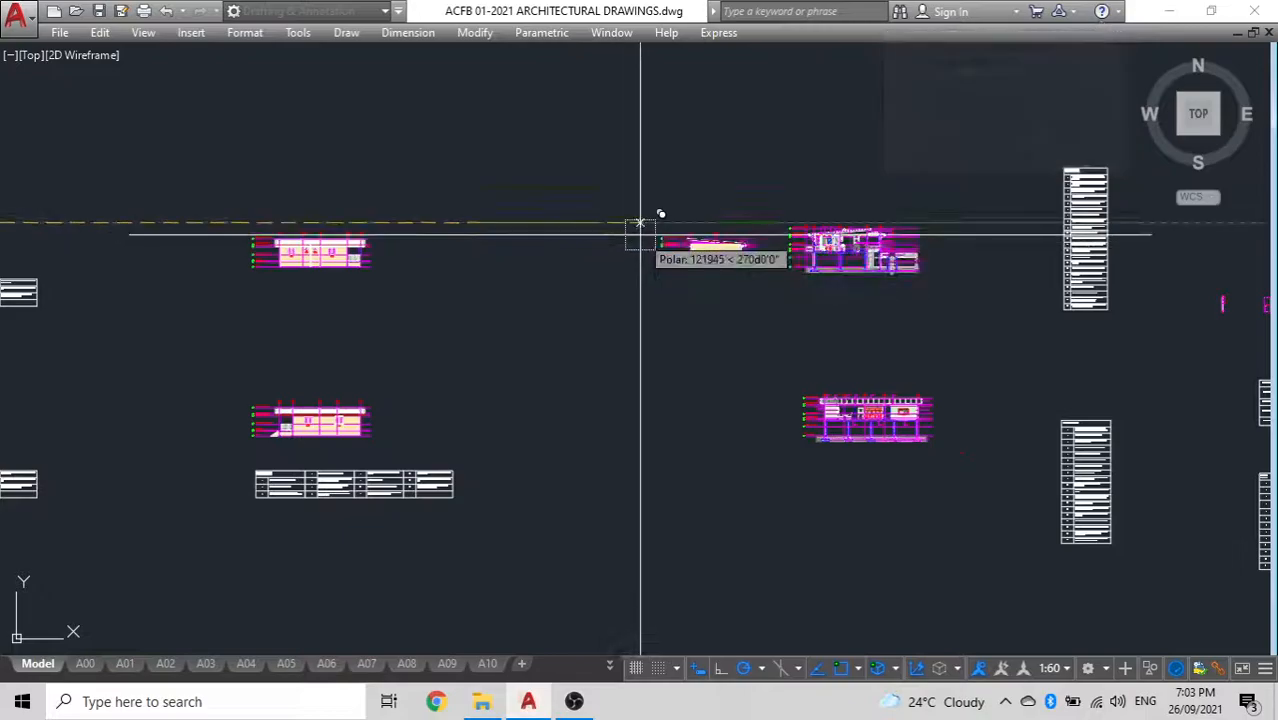
Draw one horizontal and one vertical construction line across the lower part of cross-section E
{"action": "scroll", "coordinate": [907, 237], "scroll_direction": "up", "scroll_amount": 5}
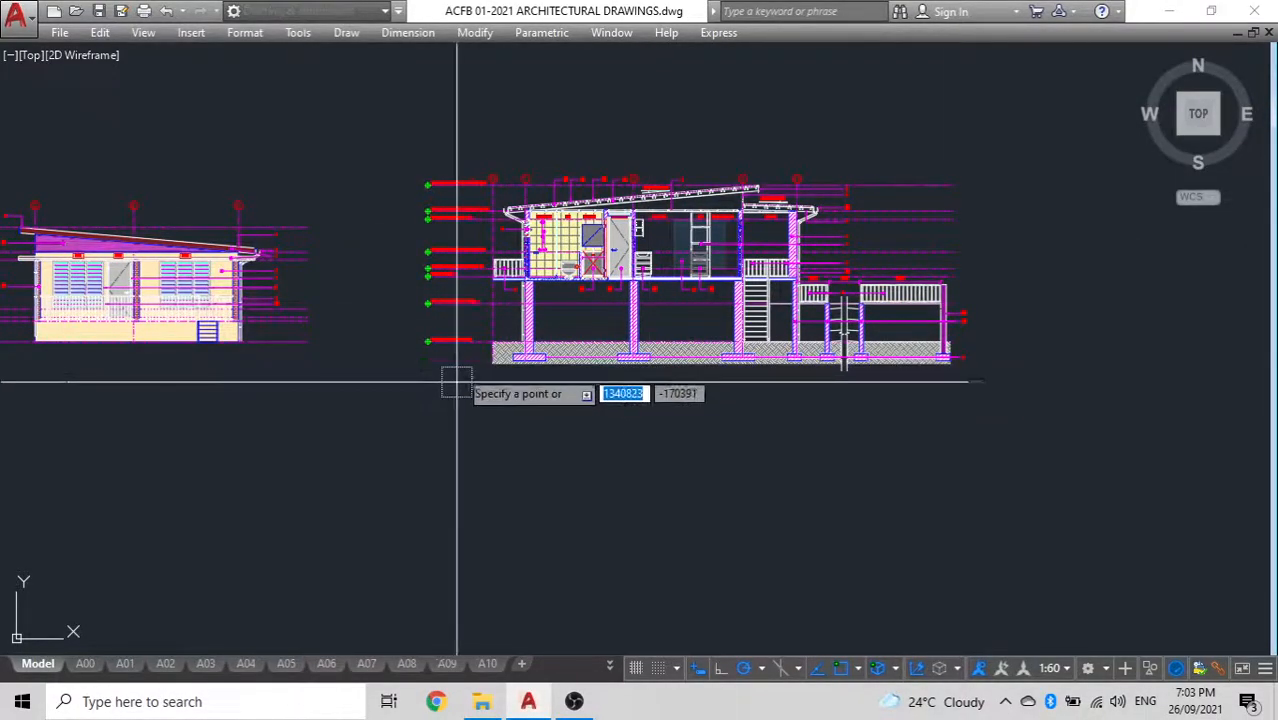
{"action": "left_click", "coordinate": [513, 426]}
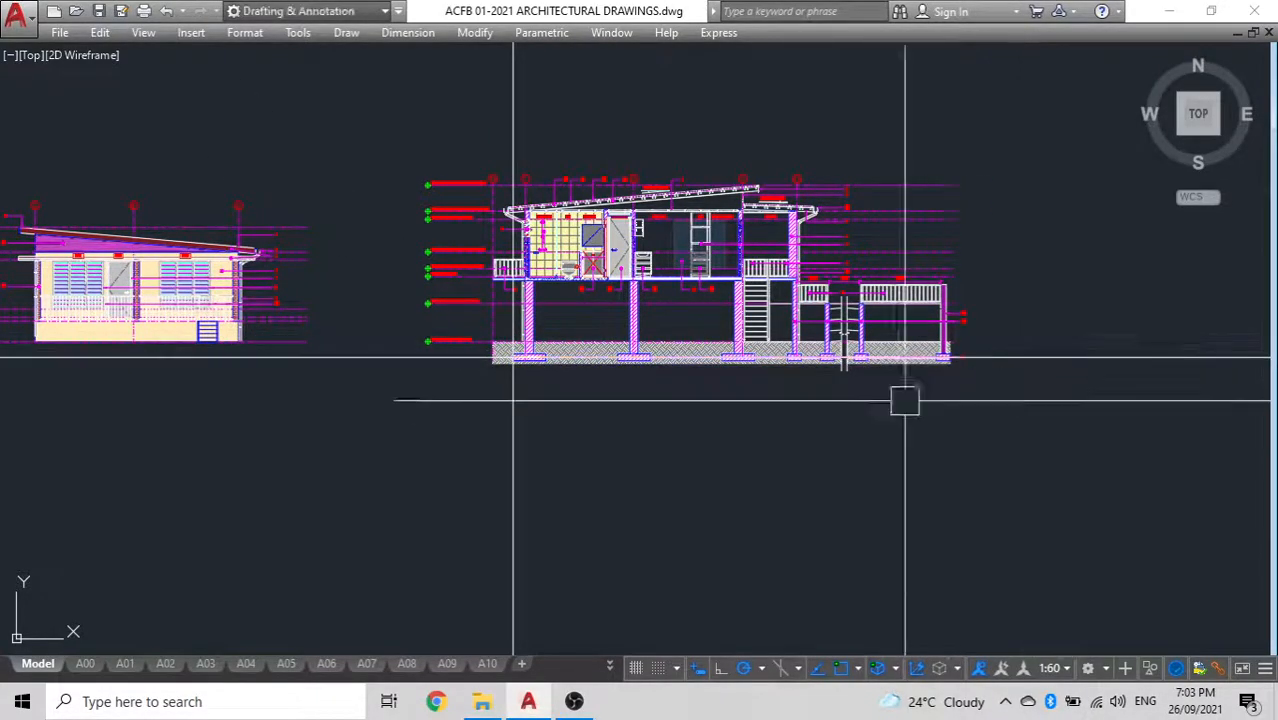
{"action": "key", "text": "Escape"}
Move cross-section E straight up, clear of the construction lines
{"action": "left_click", "coordinate": [998, 422]}
{"action": "left_click", "coordinate": [412, 116]}
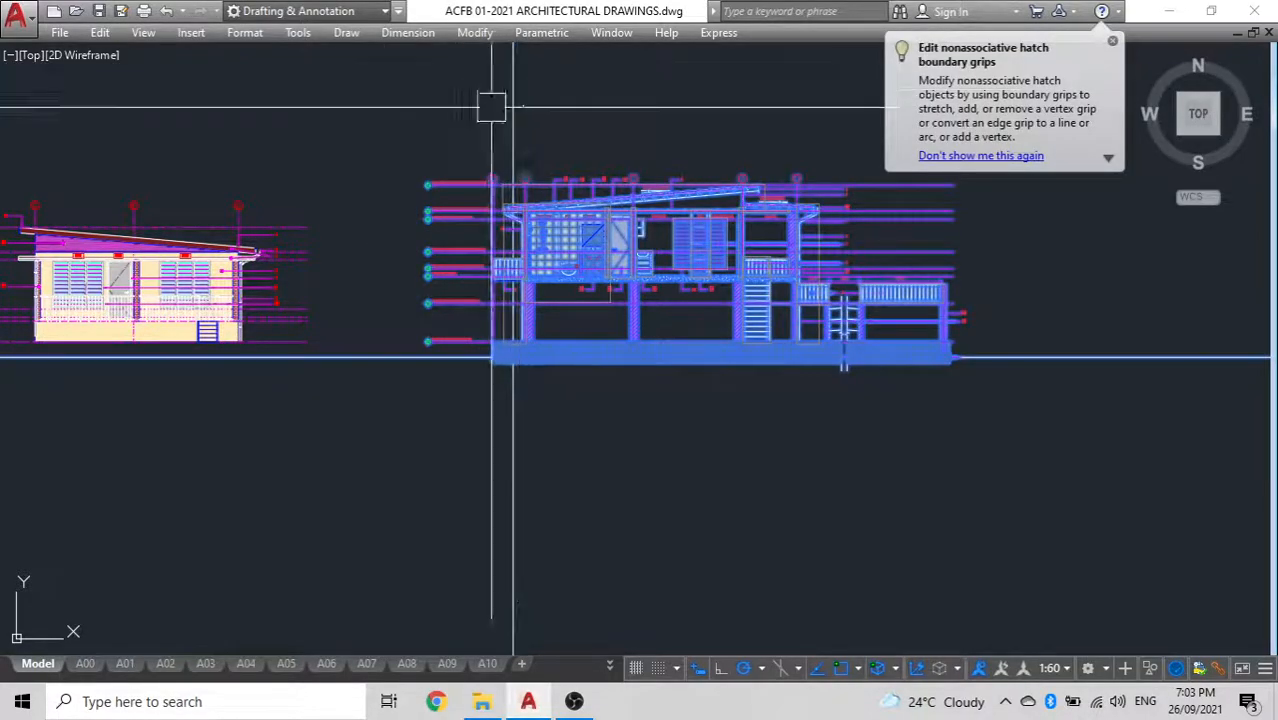
{"action": "type", "text": "m"}
{"action": "key", "text": "Return"}
{"action": "left_click", "coordinate": [365, 480]}
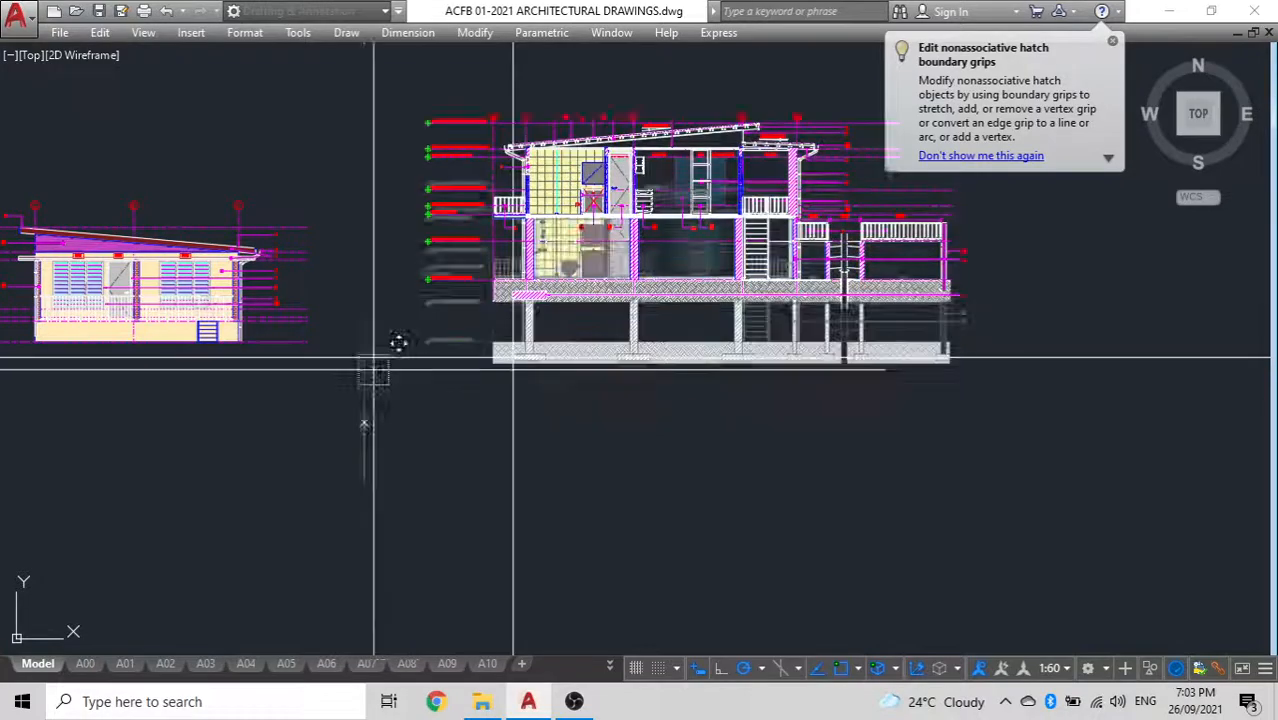
{"action": "left_click", "coordinate": [362, 73]}
Move the copied elevation by its ground-level marker onto the intersection of the construction lines
{"action": "middle_click_drag", "start_coordinate": [366, 348], "coordinate": [616, 328]}
{"action": "scroll", "coordinate": [590, 325], "scroll_direction": "up", "scroll_amount": 4}
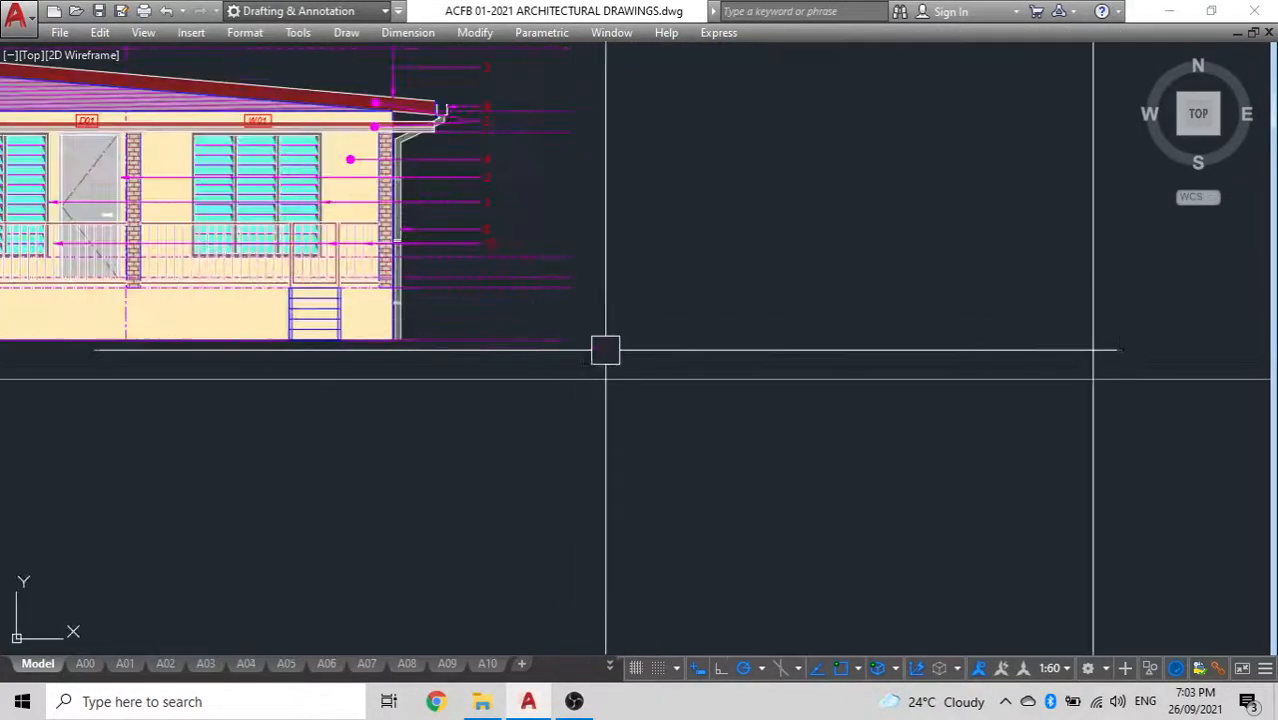
{"action": "scroll", "coordinate": [619, 353], "scroll_direction": "down", "scroll_amount": 5}
{"action": "left_click", "coordinate": [465, 300]}
{"action": "scroll", "coordinate": [465, 300], "scroll_direction": "up", "scroll_amount": 2}
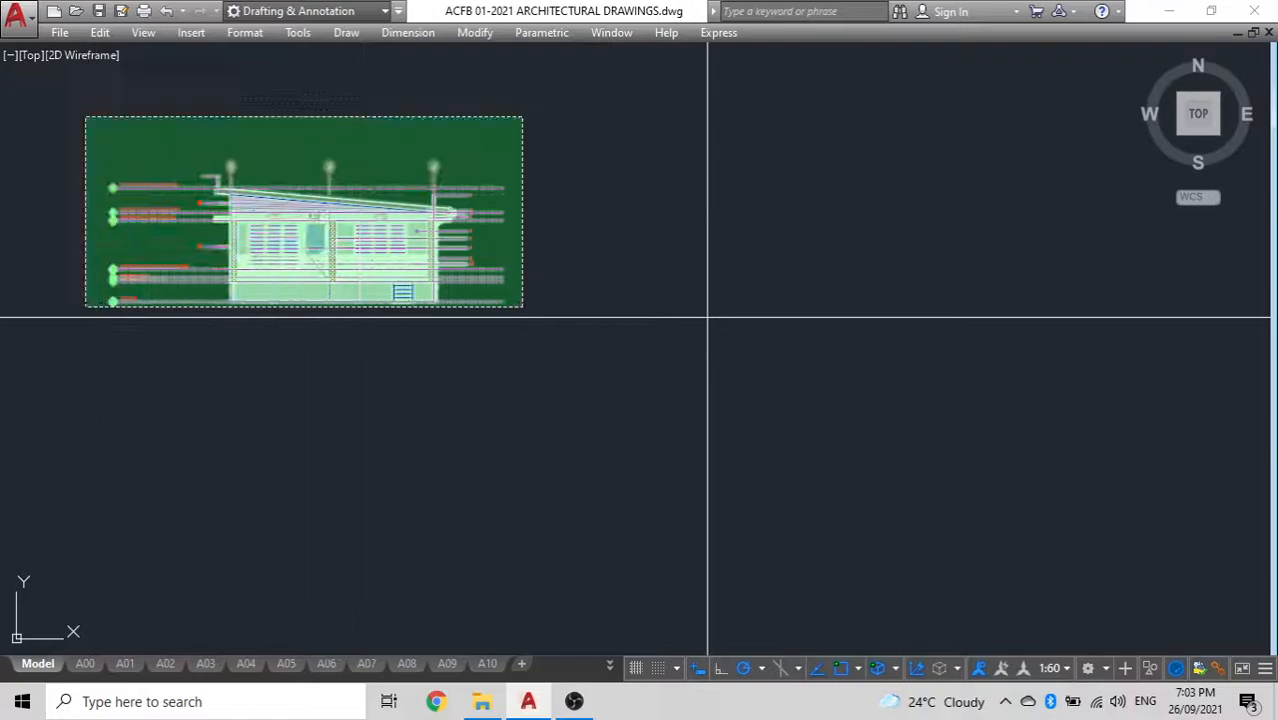
{"action": "left_click", "coordinate": [90, 116]}
{"action": "type", "text": "m"}
{"action": "key", "text": "Return"}
{"action": "scroll", "coordinate": [118, 268], "scroll_direction": "up", "scroll_amount": 5}
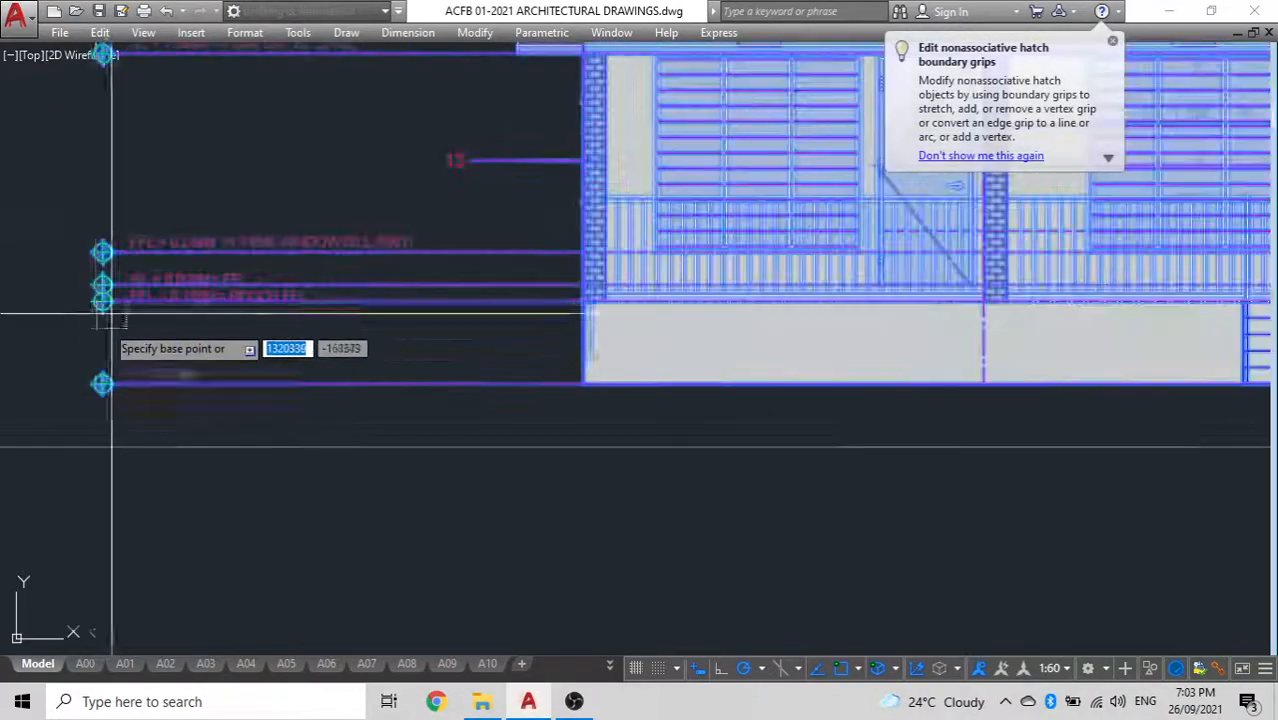
{"action": "left_click", "coordinate": [91, 383]}
{"action": "scroll", "coordinate": [88, 371], "scroll_direction": "down", "scroll_amount": 7}
{"action": "scroll", "coordinate": [459, 379], "scroll_direction": "up", "scroll_amount": 2}
{"action": "scroll", "coordinate": [459, 379], "scroll_direction": "up", "scroll_amount": 3}
{"action": "left_click", "coordinate": [459, 371]}
Erase the two construction lines around the relocated elevation
{"action": "scroll", "coordinate": [420, 320], "scroll_direction": "down", "scroll_amount": 10}
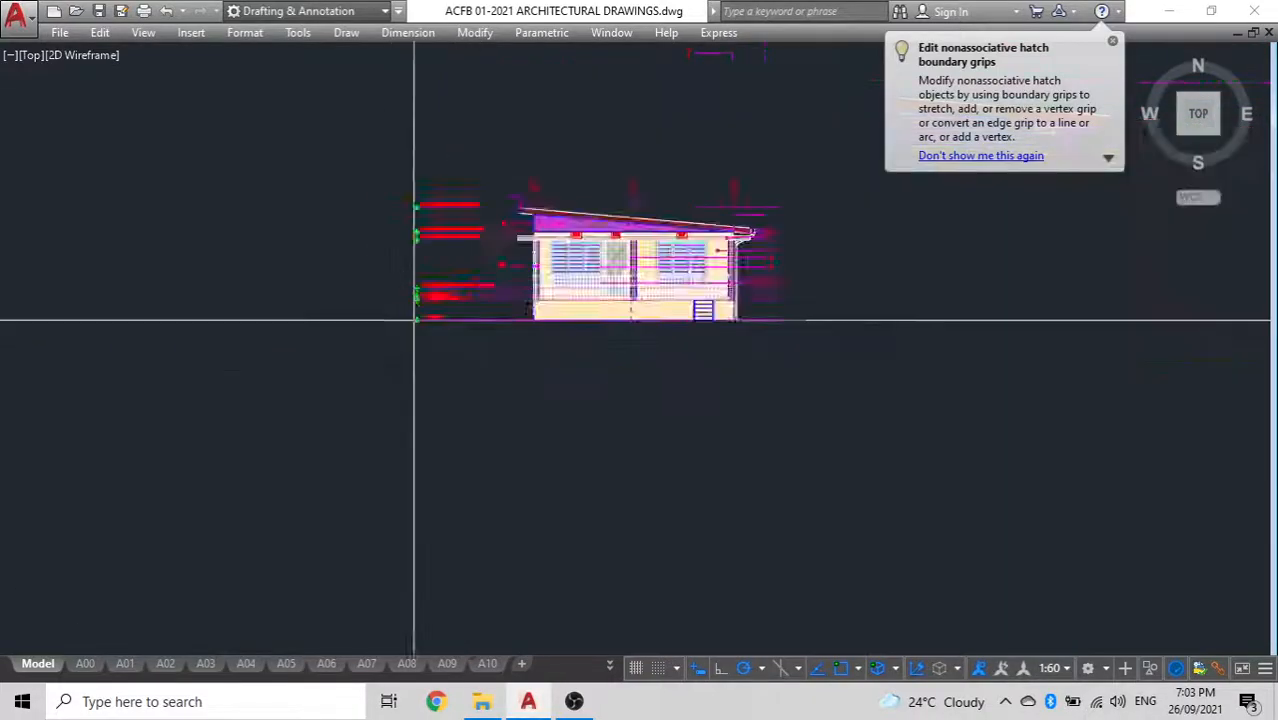
{"action": "scroll", "coordinate": [481, 206], "scroll_direction": "up", "scroll_amount": 3}
{"action": "left_click", "coordinate": [745, 413]}
{"action": "left_click", "coordinate": [403, 243]}
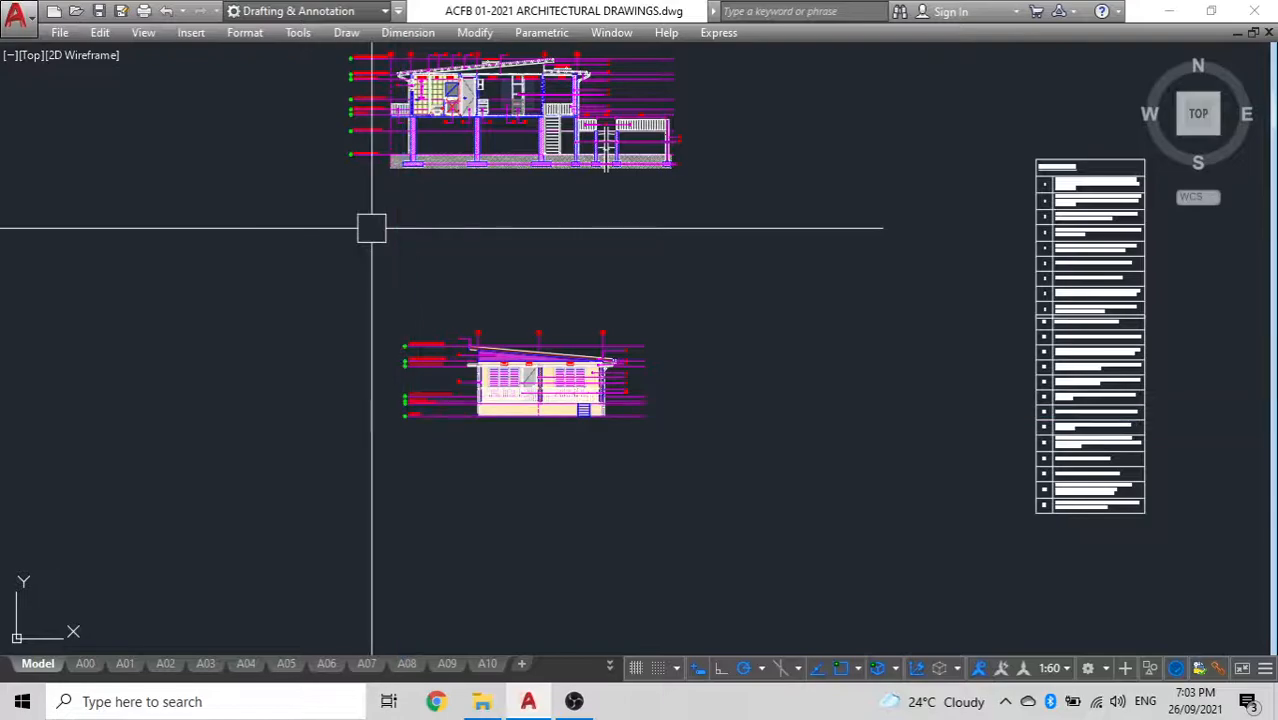
Erase the gable cladding hatch and the cream wall hatch from the copied elevation
{"action": "scroll", "coordinate": [423, 343], "scroll_direction": "up", "scroll_amount": 5}
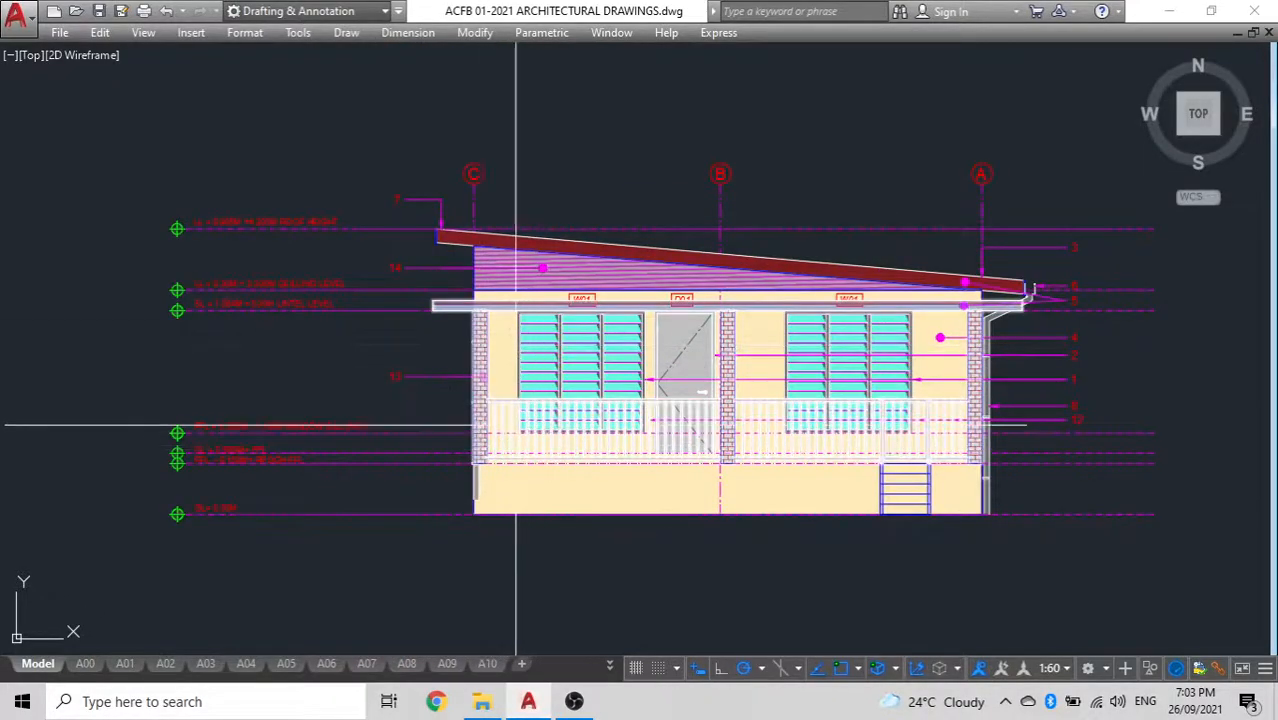
{"action": "middle_click_drag", "start_coordinate": [565, 302], "coordinate": [516, 248]}
{"action": "scroll", "coordinate": [495, 250], "scroll_direction": "up", "scroll_amount": 4}
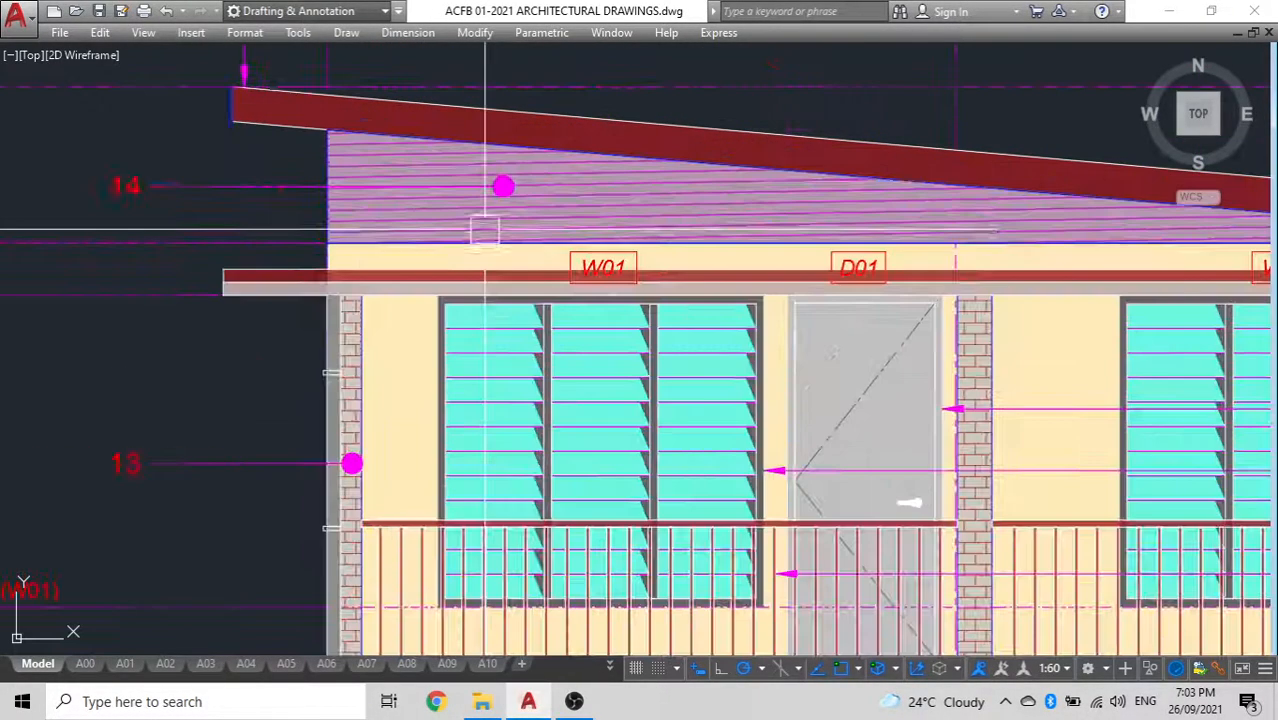
{"action": "left_click", "coordinate": [653, 200]}
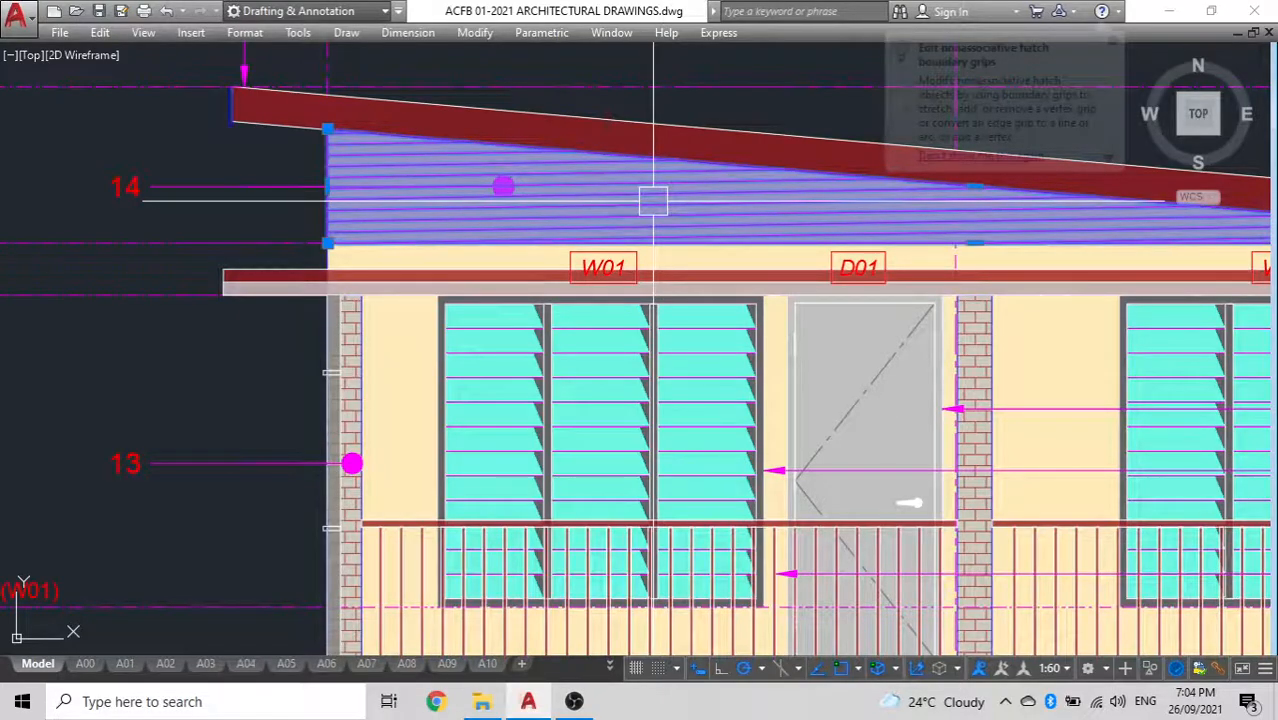
{"action": "key", "text": "Delete"}
{"action": "left_click", "coordinate": [408, 372]}
{"action": "key", "text": "Delete"}
Erase both louvre windows together with the W01 and D01 tags from the copied elevation
{"action": "left_click", "coordinate": [527, 352]}
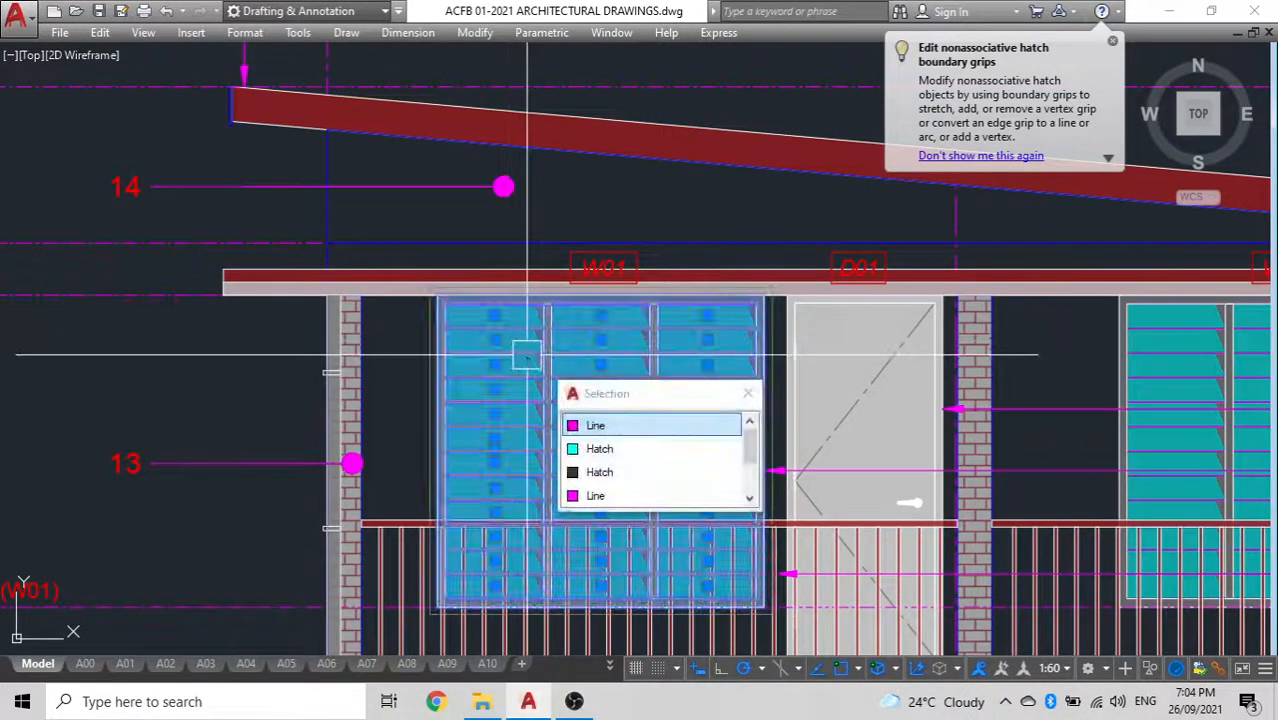
{"action": "key", "text": "Delete"}
{"action": "left_click", "coordinate": [602, 262]}
{"action": "left_click", "coordinate": [849, 263]}
{"action": "key", "text": "Escape"}
{"action": "scroll", "coordinate": [616, 225], "scroll_direction": "down", "scroll_amount": 5}
{"action": "scroll", "coordinate": [656, 205], "scroll_direction": "up", "scroll_amount": 7}
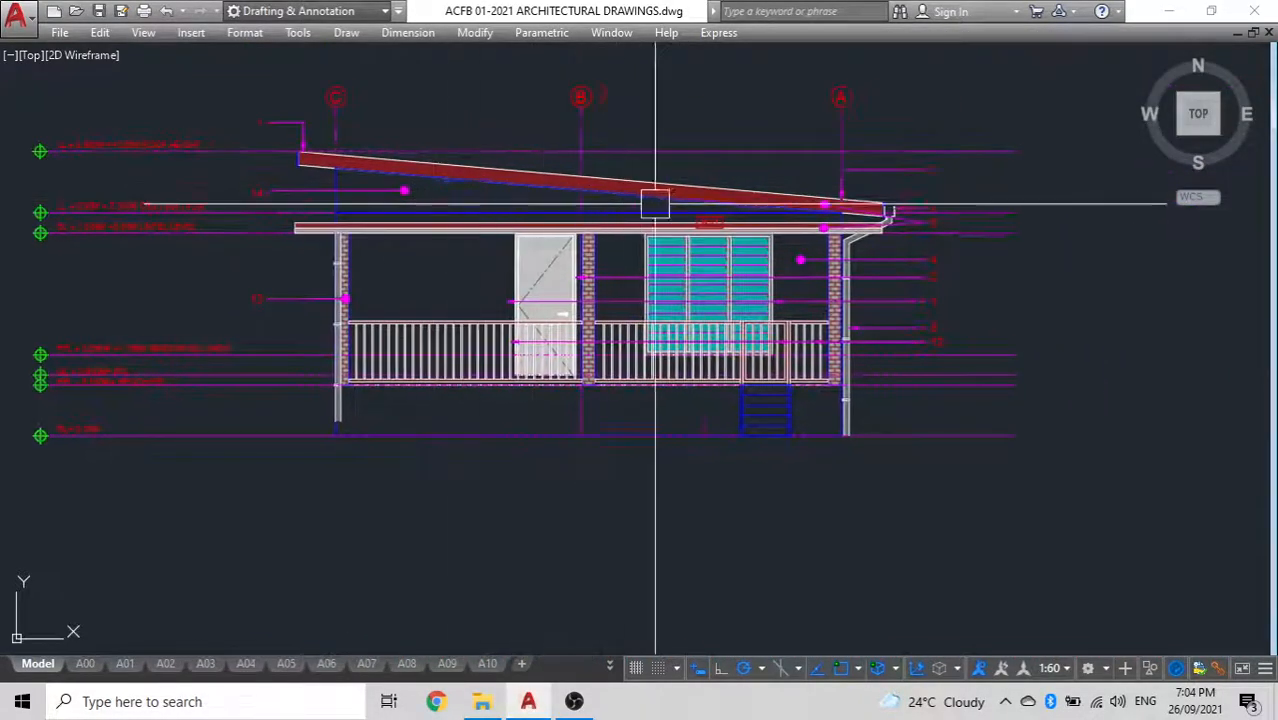
{"action": "left_click", "coordinate": [679, 225]}
{"action": "middle_click_drag", "start_coordinate": [743, 213], "coordinate": [553, 200]}
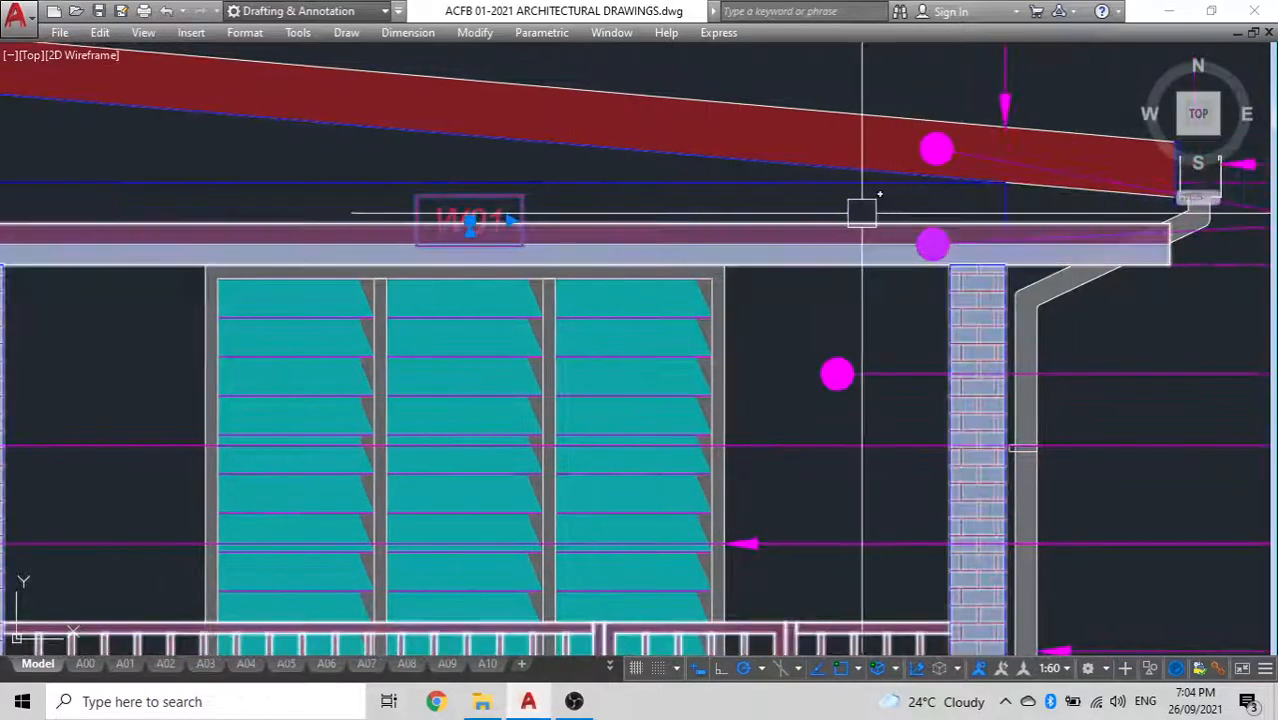
{"action": "middle_click_drag", "start_coordinate": [760, 201], "coordinate": [722, 53]}
{"action": "key", "text": "Delete"}
{"action": "scroll", "coordinate": [600, 230], "scroll_direction": "down", "scroll_amount": 4}
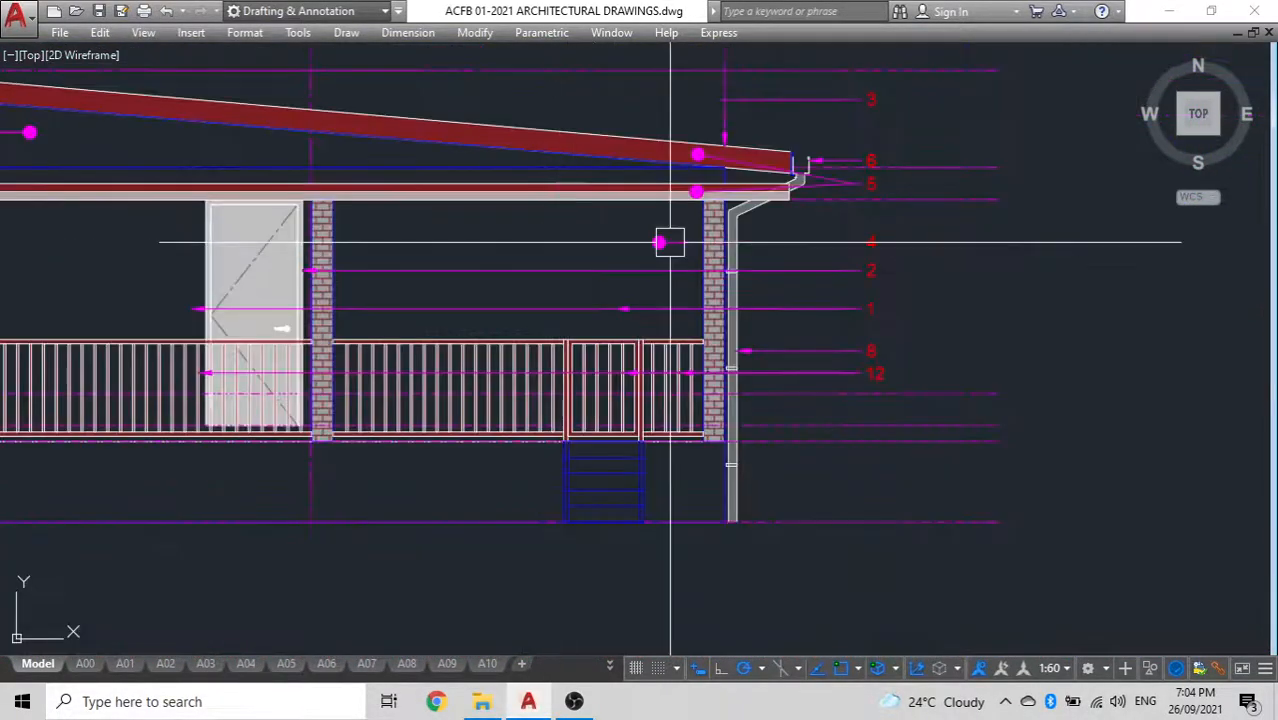
Move the level lines, grid lines and numbered leaders of the copied elevation straight up, clear of the building
{"action": "scroll", "coordinate": [862, 277], "scroll_direction": "up", "scroll_amount": 2}
{"action": "scroll", "coordinate": [880, 289], "scroll_direction": "down", "scroll_amount": 4}
{"action": "middle_click_drag", "start_coordinate": [282, 428], "coordinate": [462, 451]}
{"action": "left_click", "coordinate": [377, 519]}
{"action": "left_click", "coordinate": [145, 160]}
{"action": "middle_click_drag", "start_coordinate": [403, 230], "coordinate": [194, 251]}
{"action": "left_click", "coordinate": [239, 562]}
{"action": "left_click", "coordinate": [142, 127]}
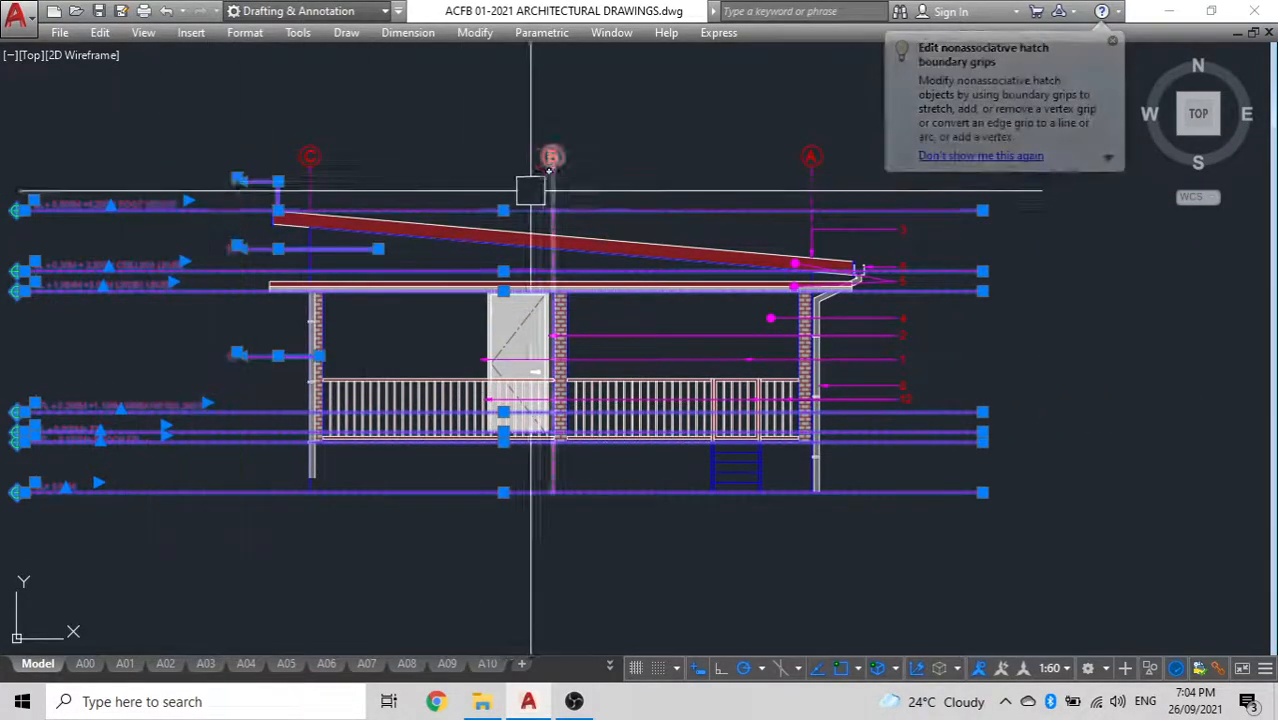
{"action": "middle_click_drag", "start_coordinate": [530, 191], "coordinate": [484, 219]}
{"action": "left_click", "coordinate": [897, 193]}
{"action": "left_click", "coordinate": [160, 118]}
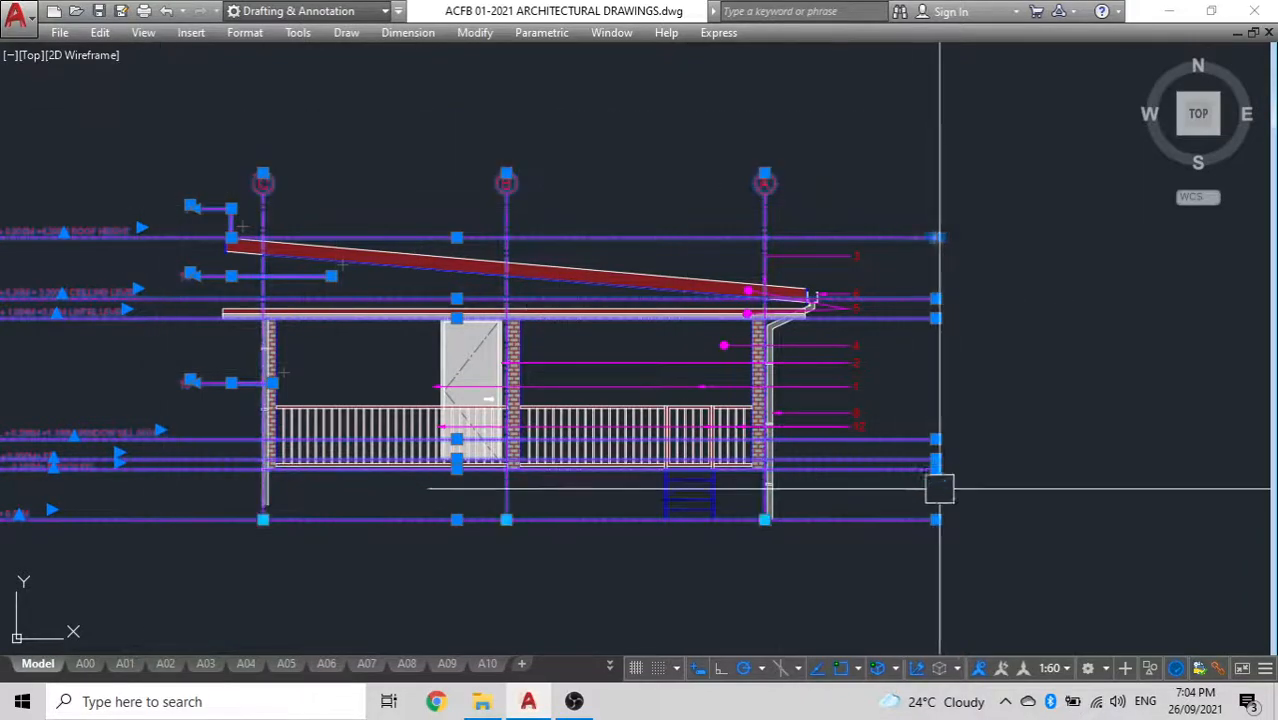
{"action": "left_click", "coordinate": [1009, 595]}
{"action": "left_click", "coordinate": [855, 158]}
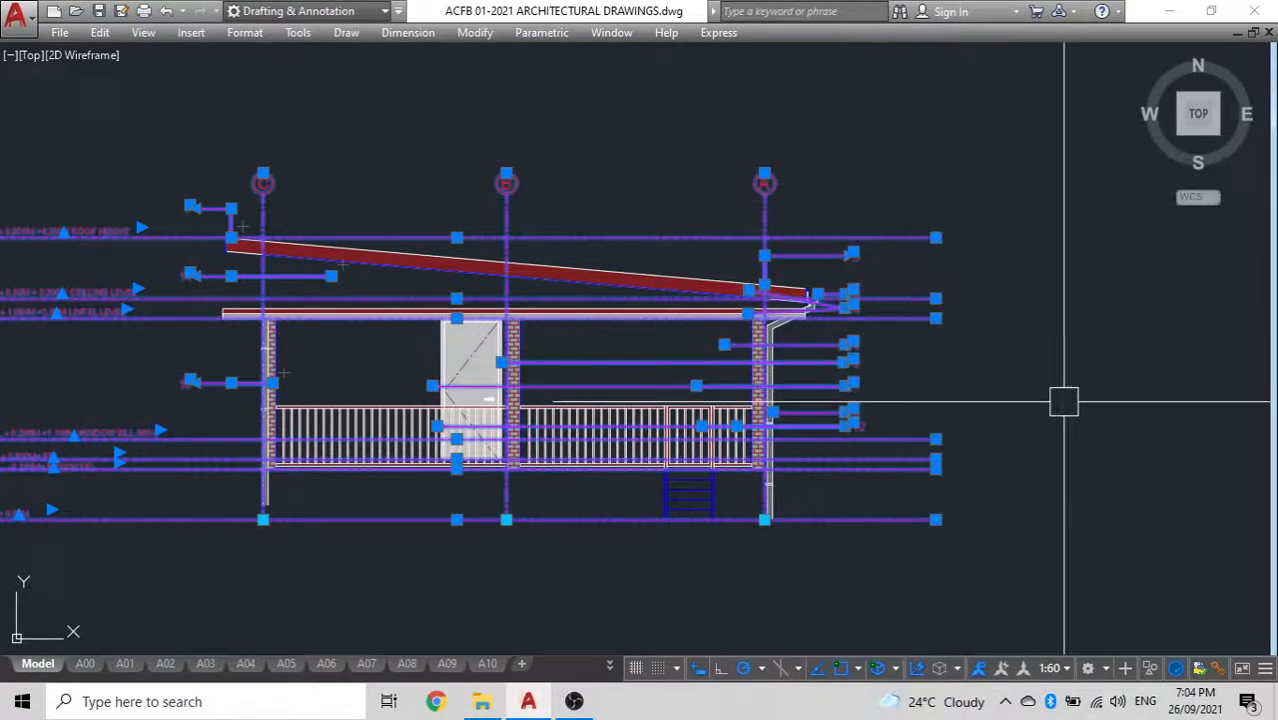
{"action": "key", "text": "Return"}
{"action": "left_click", "coordinate": [1080, 480]}
{"action": "scroll", "coordinate": [1067, 331], "scroll_direction": "down", "scroll_amount": 2}
{"action": "middle_click_drag", "start_coordinate": [1067, 331], "coordinate": [1061, 452]}
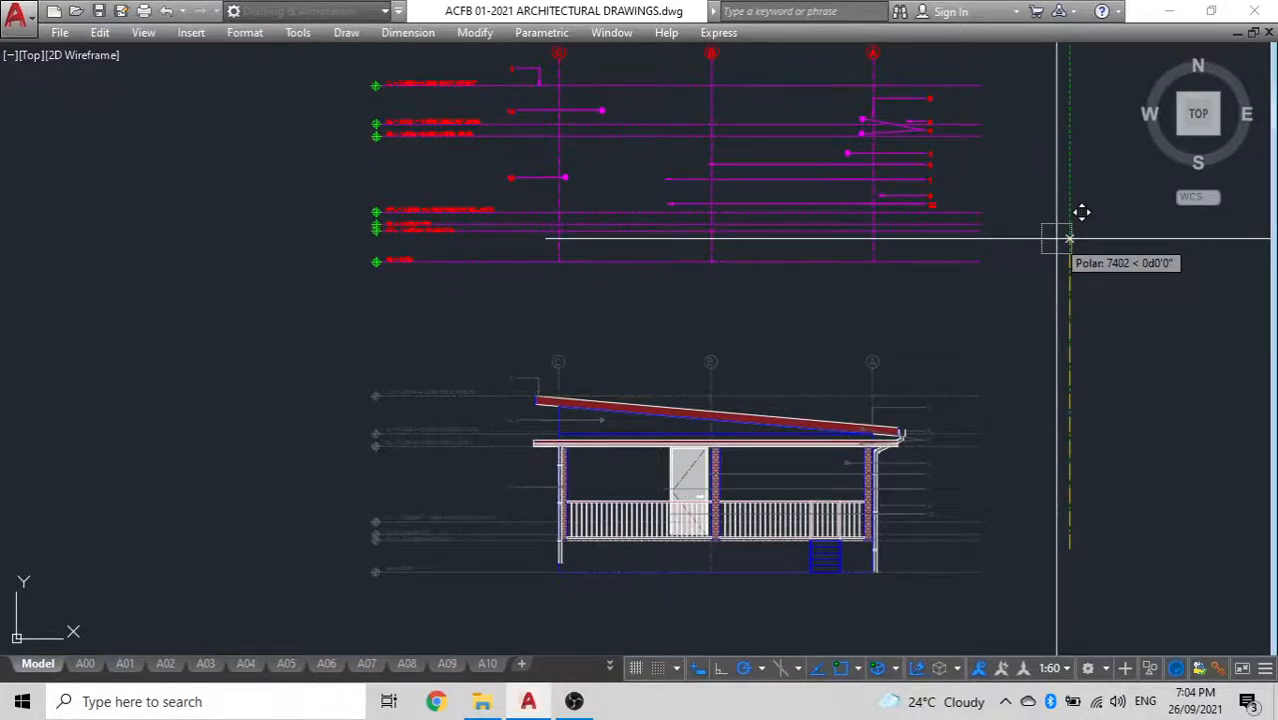
{"action": "key", "text": "Return"}
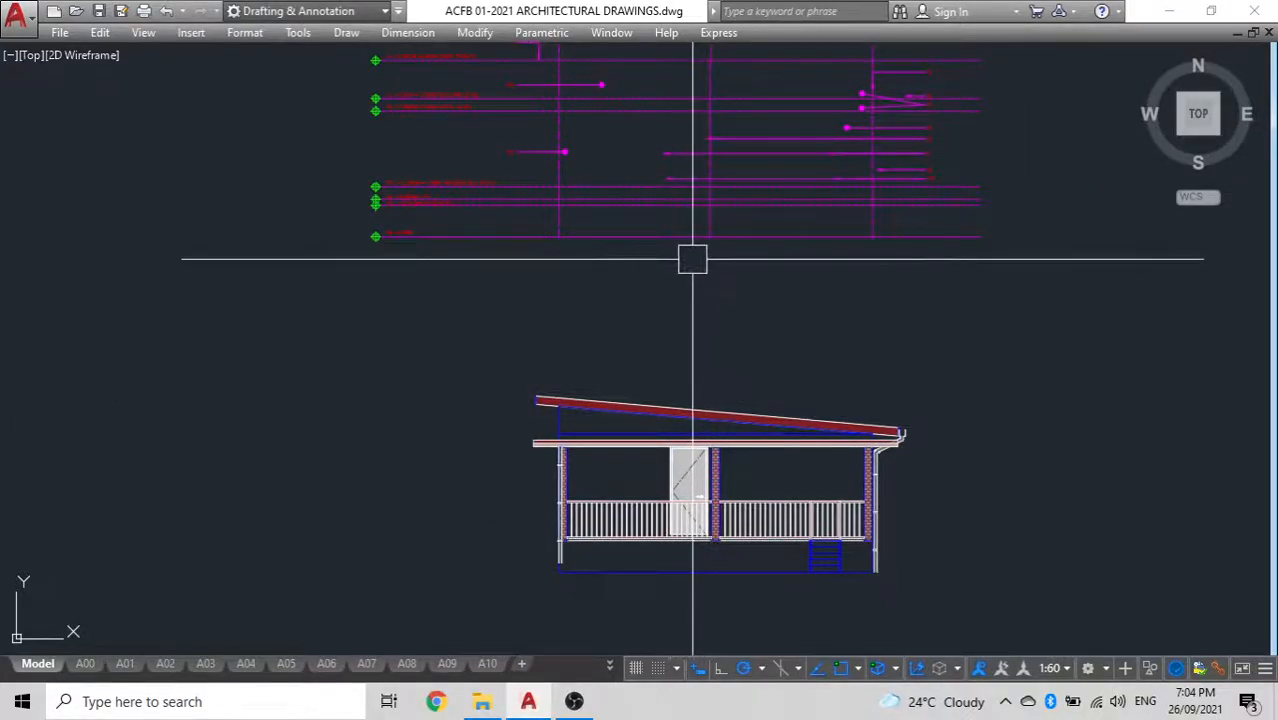
Try to move the separated level lines, grid lines and leaders straight back down onto the elevation, and undo that move
{"action": "middle_click_drag", "start_coordinate": [703, 287], "coordinate": [706, 389]}
{"action": "left_click", "coordinate": [1078, 383]}
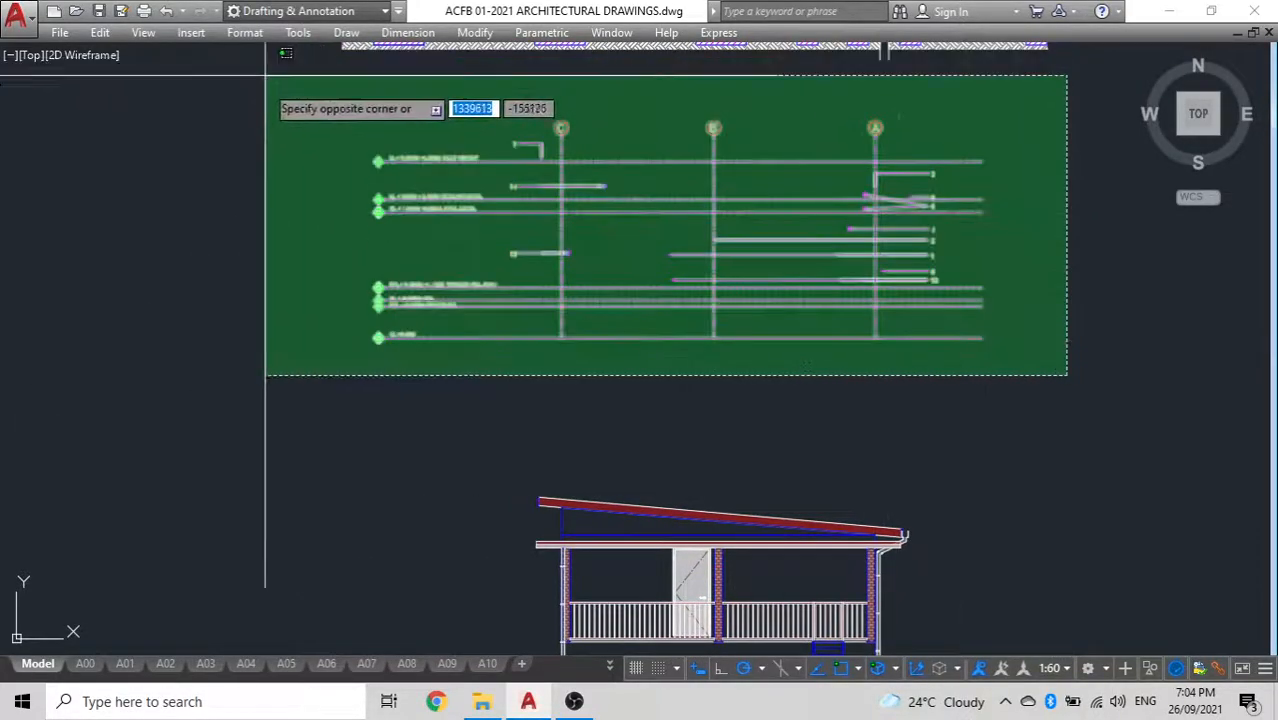
{"action": "left_click", "coordinate": [268, 87]}
{"action": "type", "text": "m"}
{"action": "key", "text": "Return"}
{"action": "left_click", "coordinate": [271, 98]}
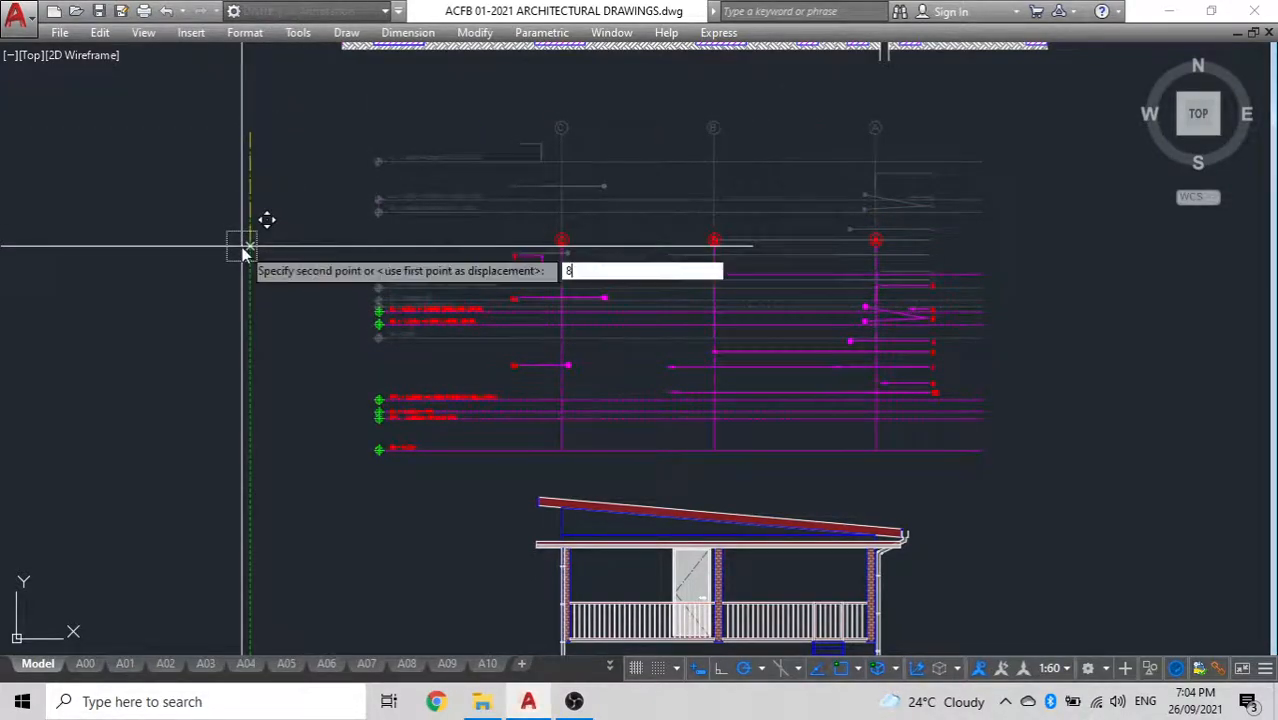
{"action": "key", "text": "Return"}
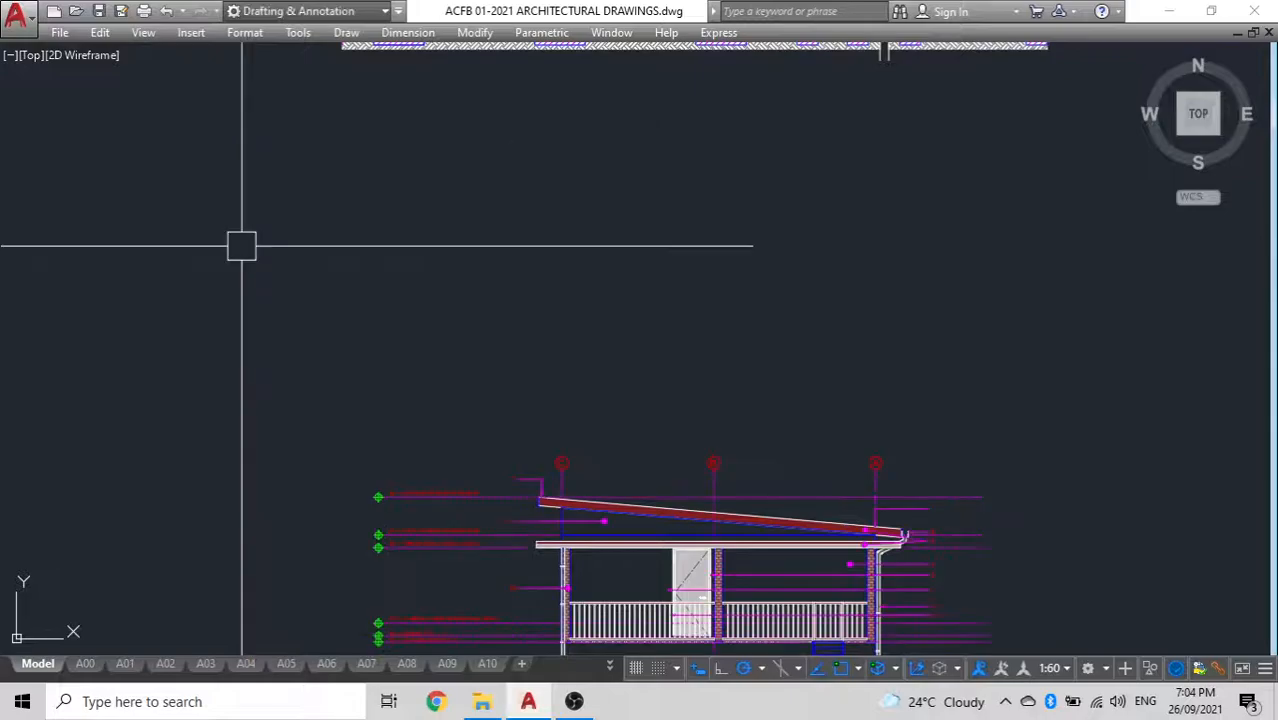
{"action": "mouse_move", "coordinate": [462, 300]}
{"action": "middle_mouse_down"}
{"action": "mouse_move", "coordinate": [514, 225]}
{"action": "mouse_move", "coordinate": [536, 55]}
{"action": "middle_mouse_up"}
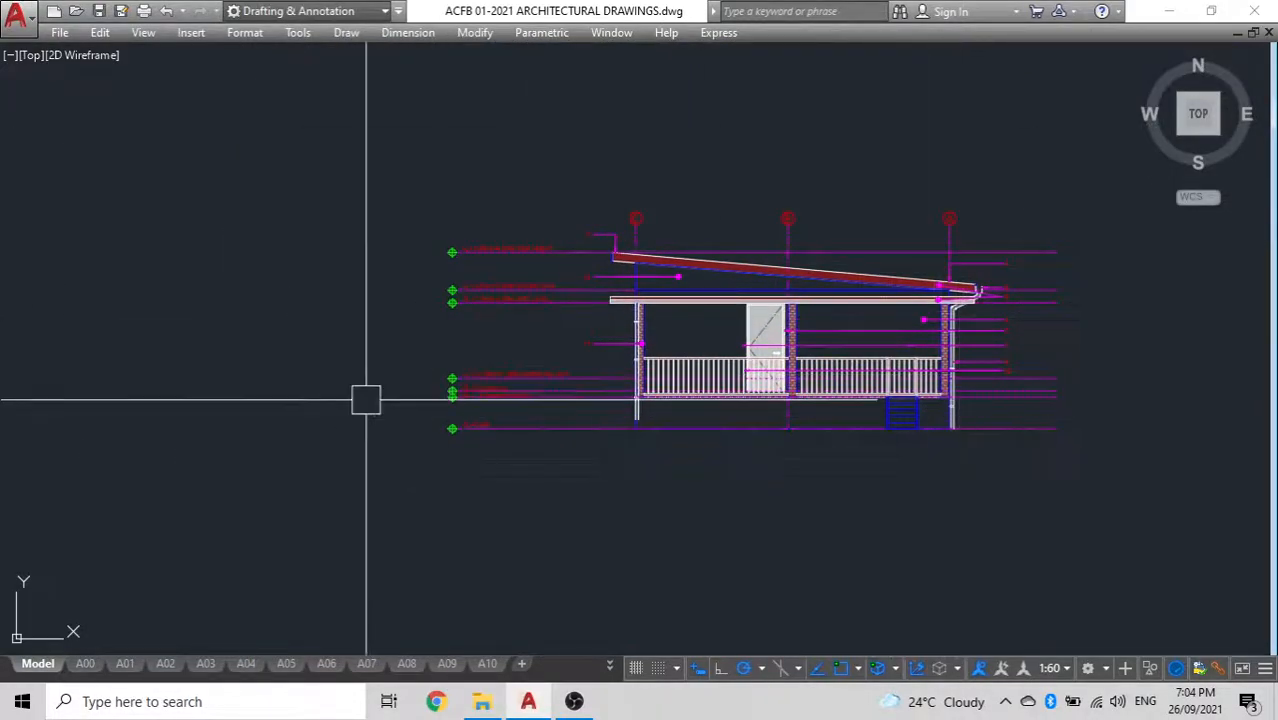
{"action": "key", "text": "ctrl+z"}
{"action": "key", "text": "ctrl+z"}
Erase the brick columns, the porch railings and the brown fascia band from the copied elevation
{"action": "middle_click_drag", "start_coordinate": [516, 346], "coordinate": [474, 157]}
{"action": "scroll", "coordinate": [803, 461], "scroll_direction": "up", "scroll_amount": 2}
{"action": "scroll", "coordinate": [836, 476], "scroll_direction": "up", "scroll_amount": 2}
{"action": "scroll", "coordinate": [845, 476], "scroll_direction": "down", "scroll_amount": 2}
{"action": "middle_click_drag", "start_coordinate": [479, 473], "coordinate": [558, 460]}
{"action": "left_click", "coordinate": [502, 379]}
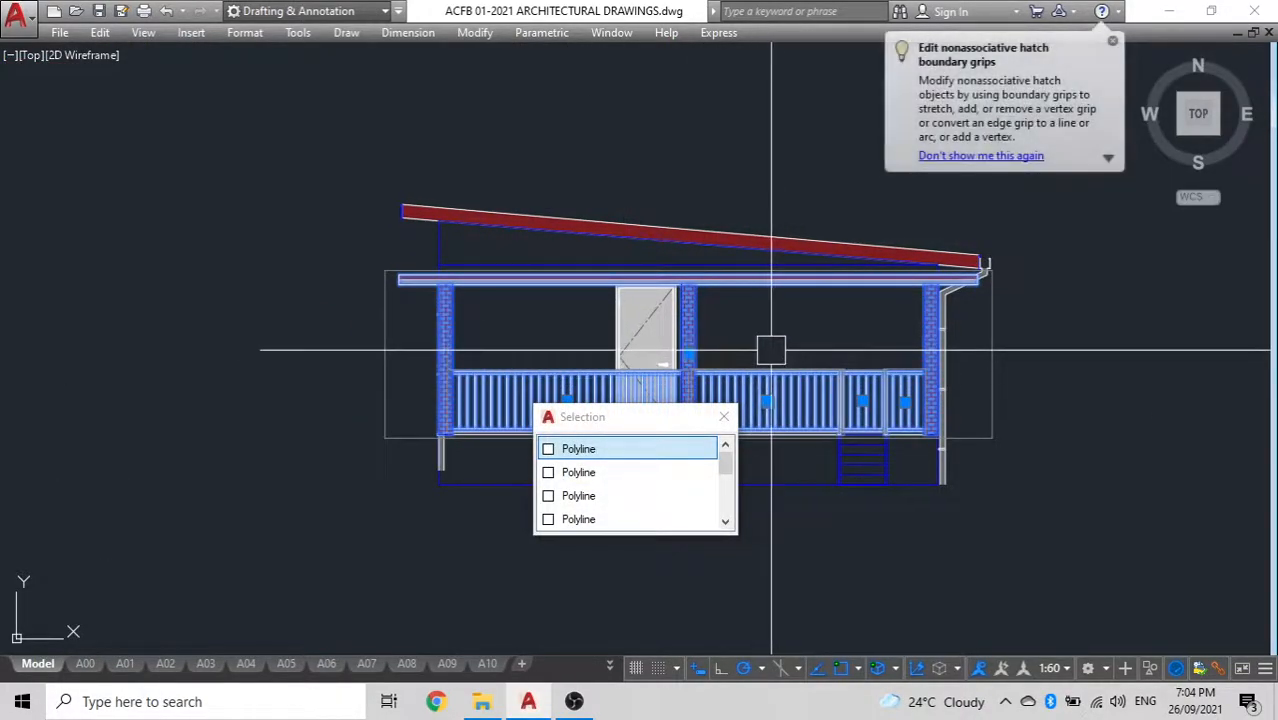
{"action": "key", "text": "Escape"}
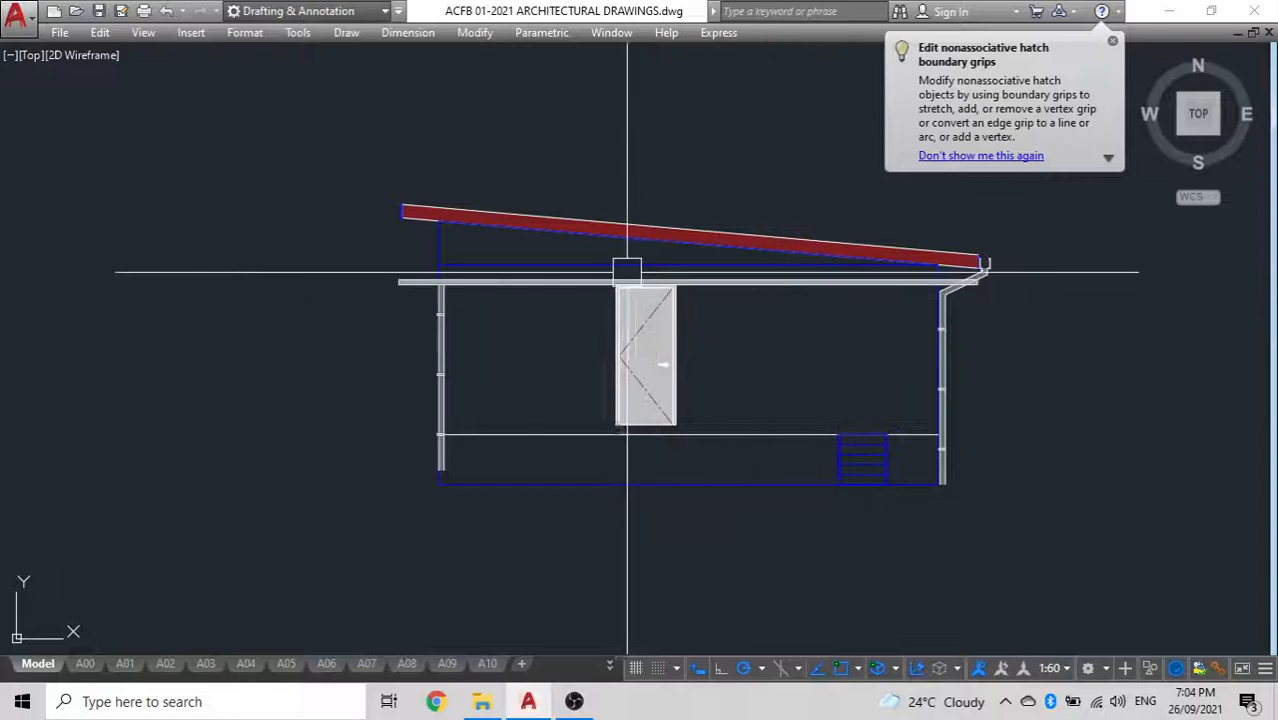
Erase the remaining grey fascia strip and the downpipe at the high end of the roof
{"action": "scroll", "coordinate": [434, 297], "scroll_direction": "up", "scroll_amount": 4}
{"action": "left_click", "coordinate": [177, 354]}
{"action": "left_click", "coordinate": [78, 237]}
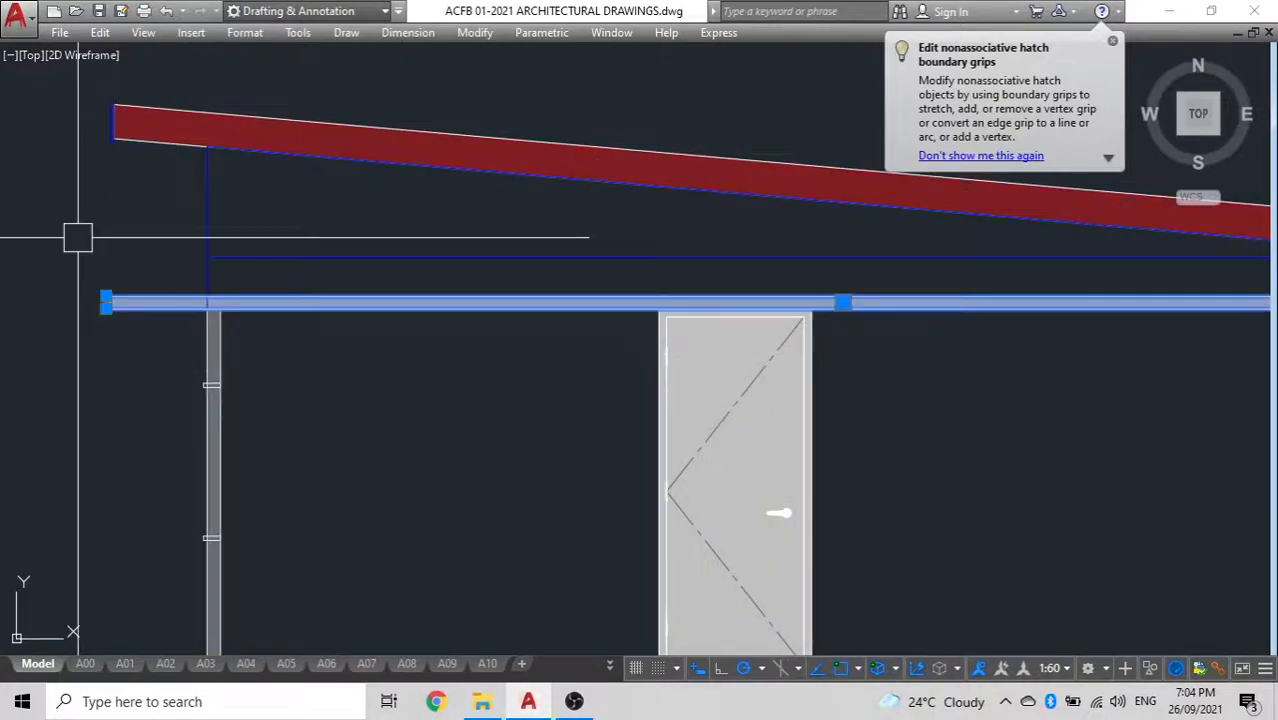
{"action": "key", "text": "Delete"}
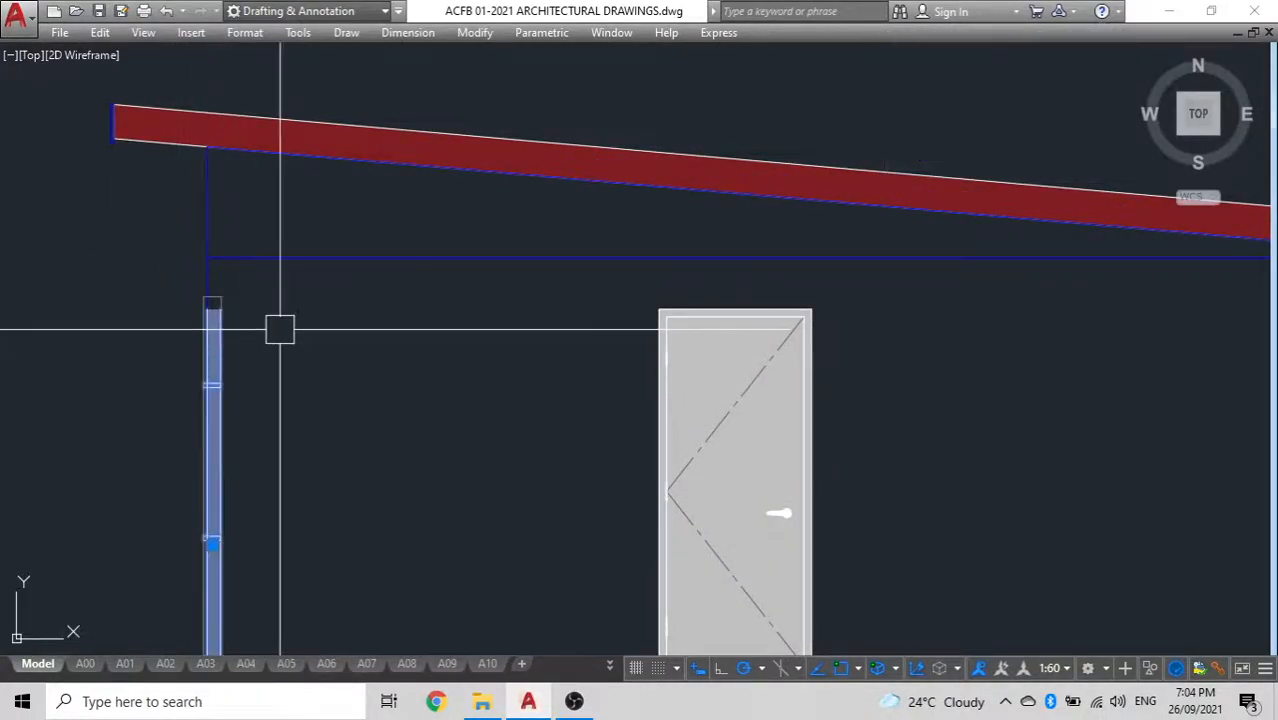
{"action": "scroll", "coordinate": [280, 329], "scroll_direction": "down", "scroll_amount": 6}
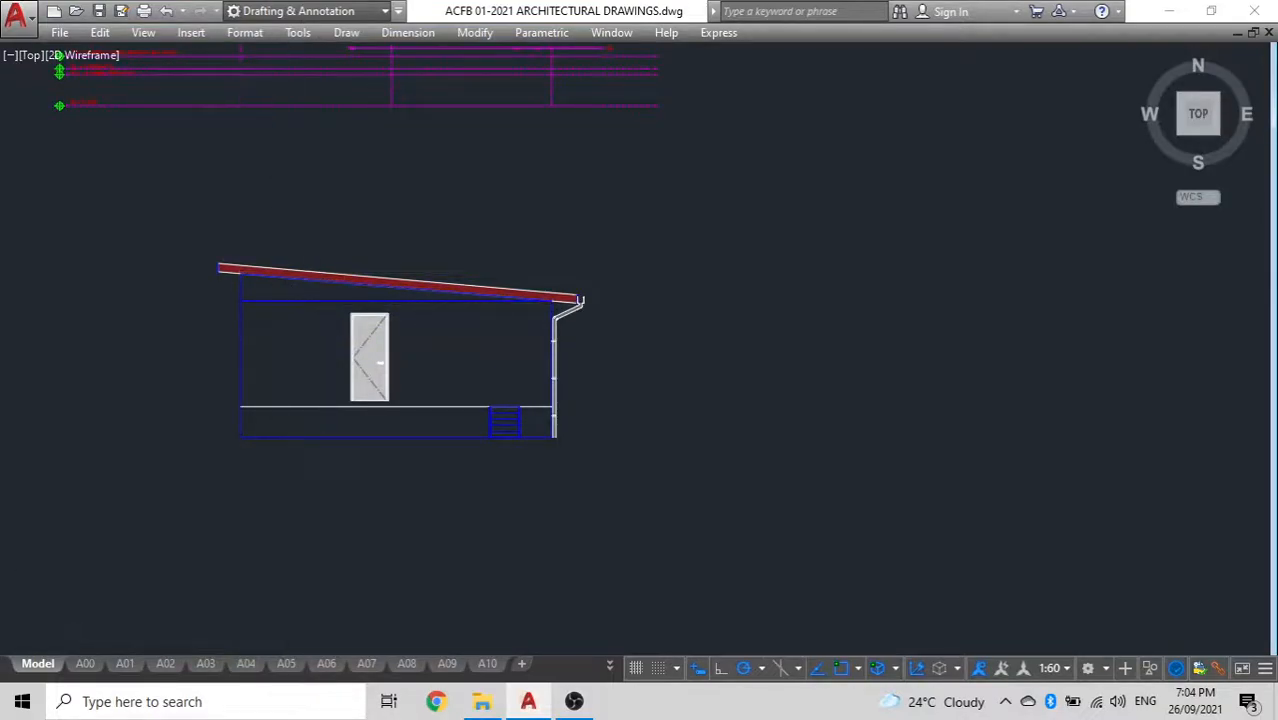
Erase the red roof hatch and the door from the copied elevation
{"action": "scroll", "coordinate": [537, 340], "scroll_direction": "up", "scroll_amount": 2}
{"action": "scroll", "coordinate": [225, 274], "scroll_direction": "up", "scroll_amount": 5}
{"action": "scroll", "coordinate": [269, 271], "scroll_direction": "up", "scroll_amount": 4}
{"action": "scroll", "coordinate": [216, 282], "scroll_direction": "down", "scroll_amount": 4}
{"action": "left_click", "coordinate": [216, 282]}
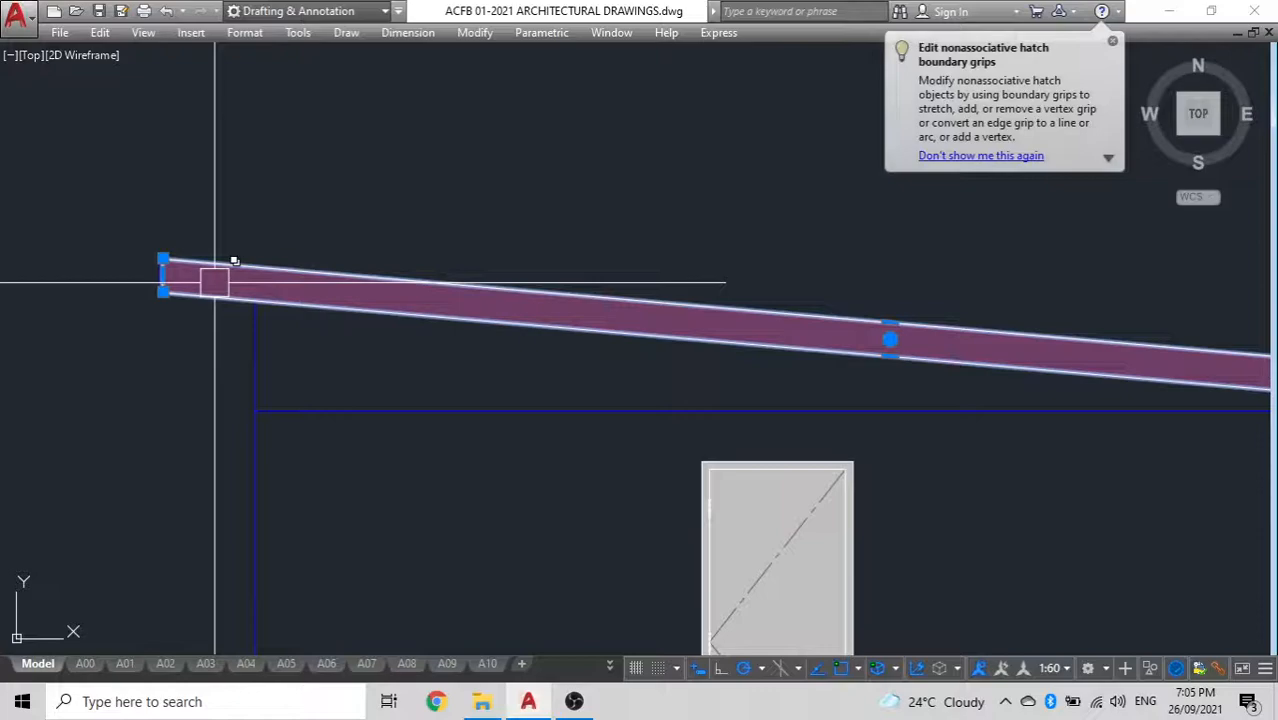
{"action": "scroll", "coordinate": [214, 282], "scroll_direction": "down", "scroll_amount": 5}
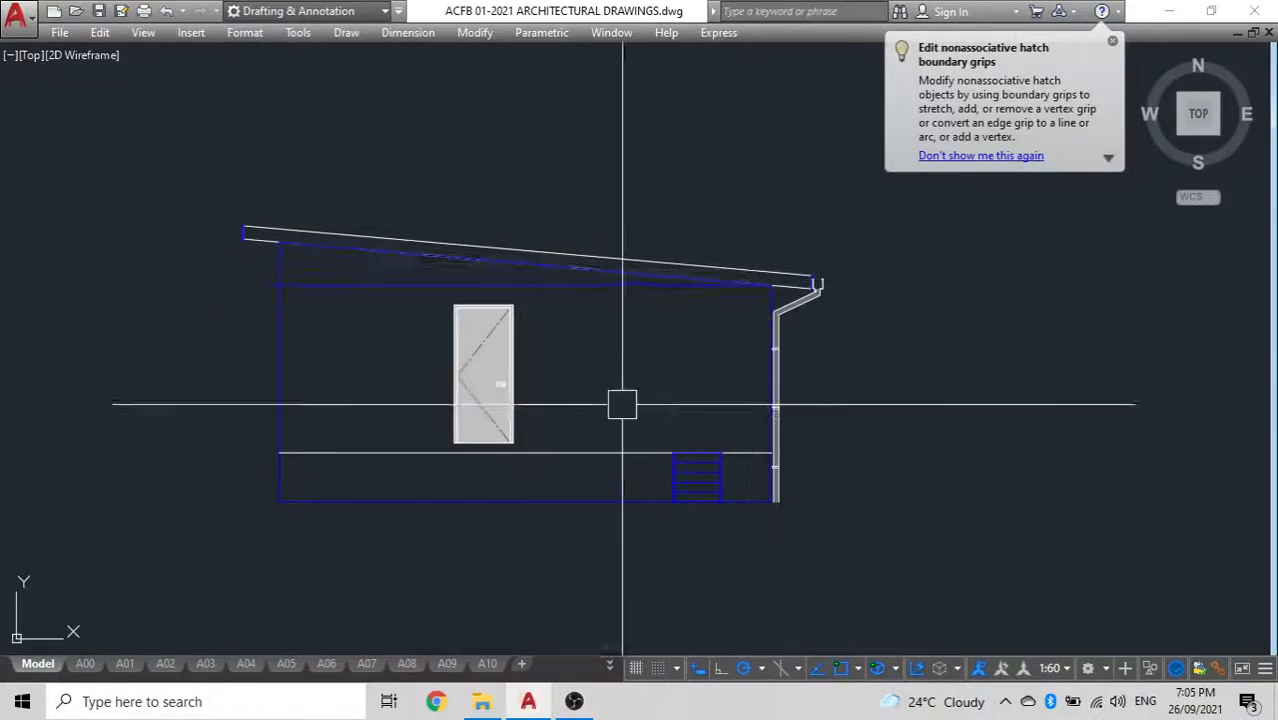
{"action": "scroll", "coordinate": [587, 404], "scroll_direction": "up", "scroll_amount": 4}
{"action": "left_click", "coordinate": [303, 346]}
{"action": "key", "text": "Delete"}
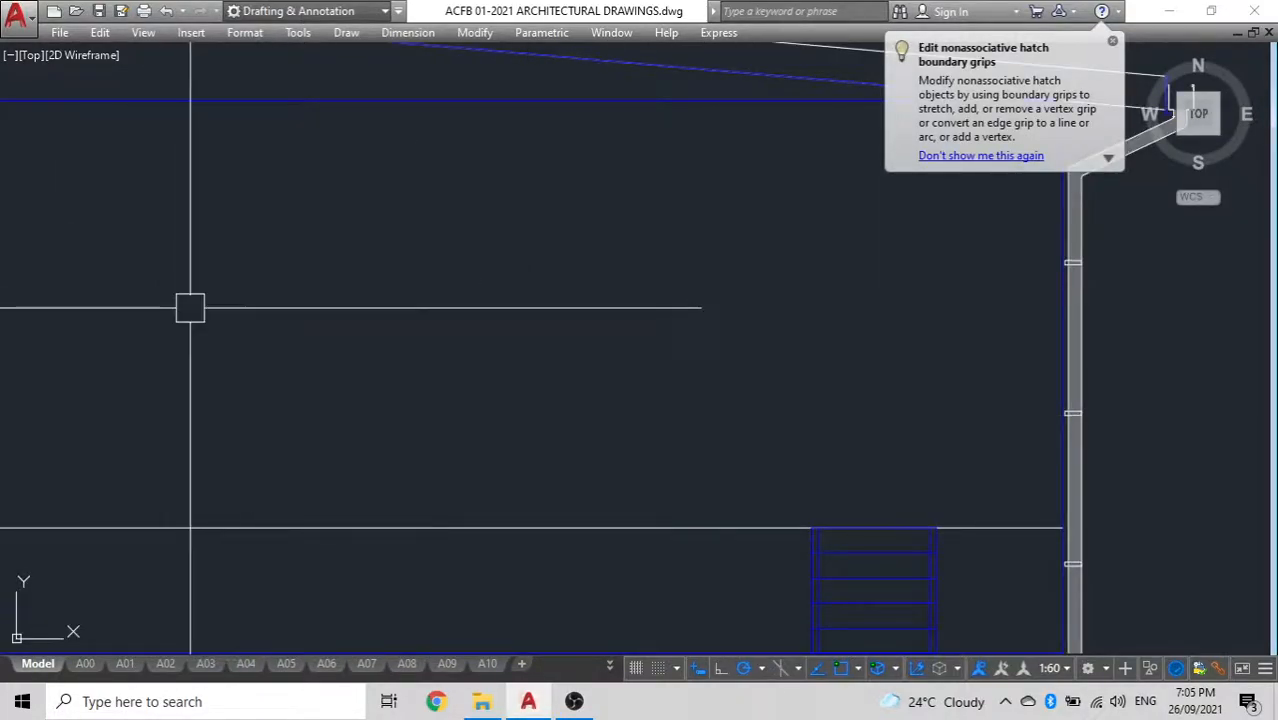
Examine the stripped outline's floor line and the finished floor, porch and ground level labels on the original elevation
{"action": "scroll", "coordinate": [214, 322], "scroll_direction": "down", "scroll_amount": 5}
{"action": "middle_click_drag", "start_coordinate": [234, 337], "coordinate": [536, 383]}
{"action": "scroll", "coordinate": [528, 397], "scroll_direction": "up", "scroll_amount": 6}
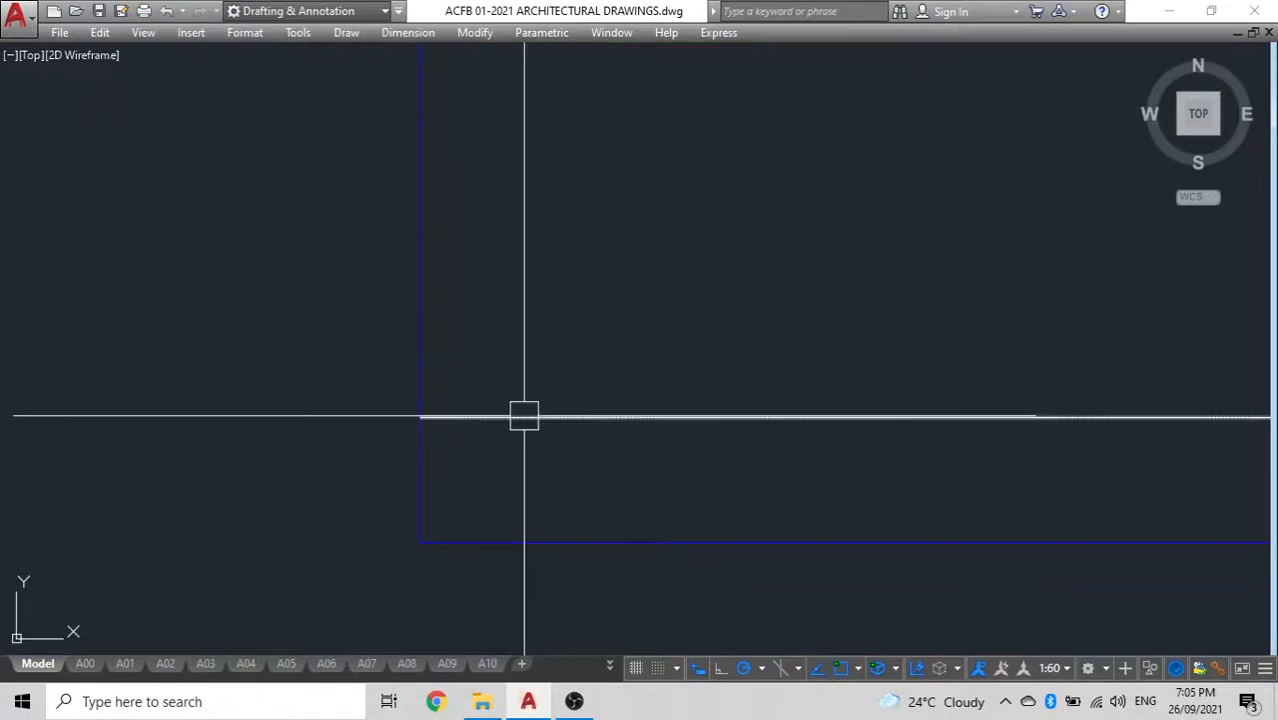
{"action": "scroll", "coordinate": [428, 368], "scroll_direction": "down", "scroll_amount": 4}
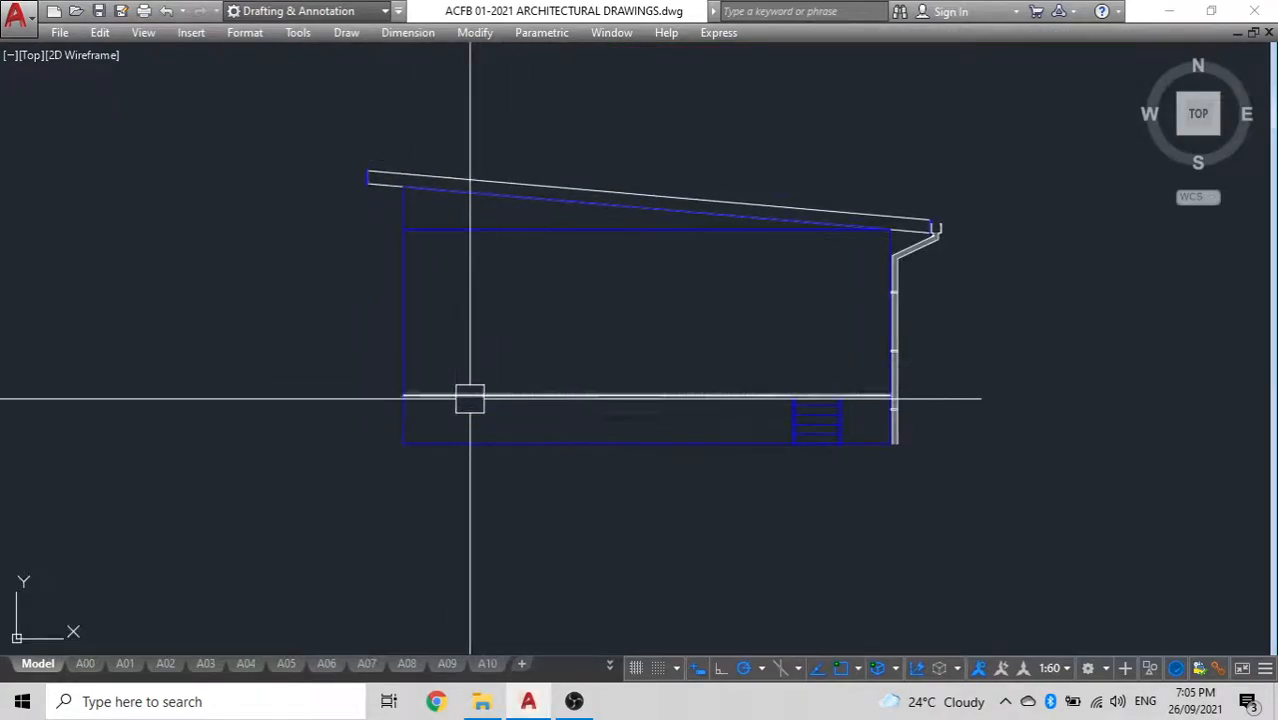
{"action": "scroll", "coordinate": [496, 377], "scroll_direction": "down", "scroll_amount": 6}
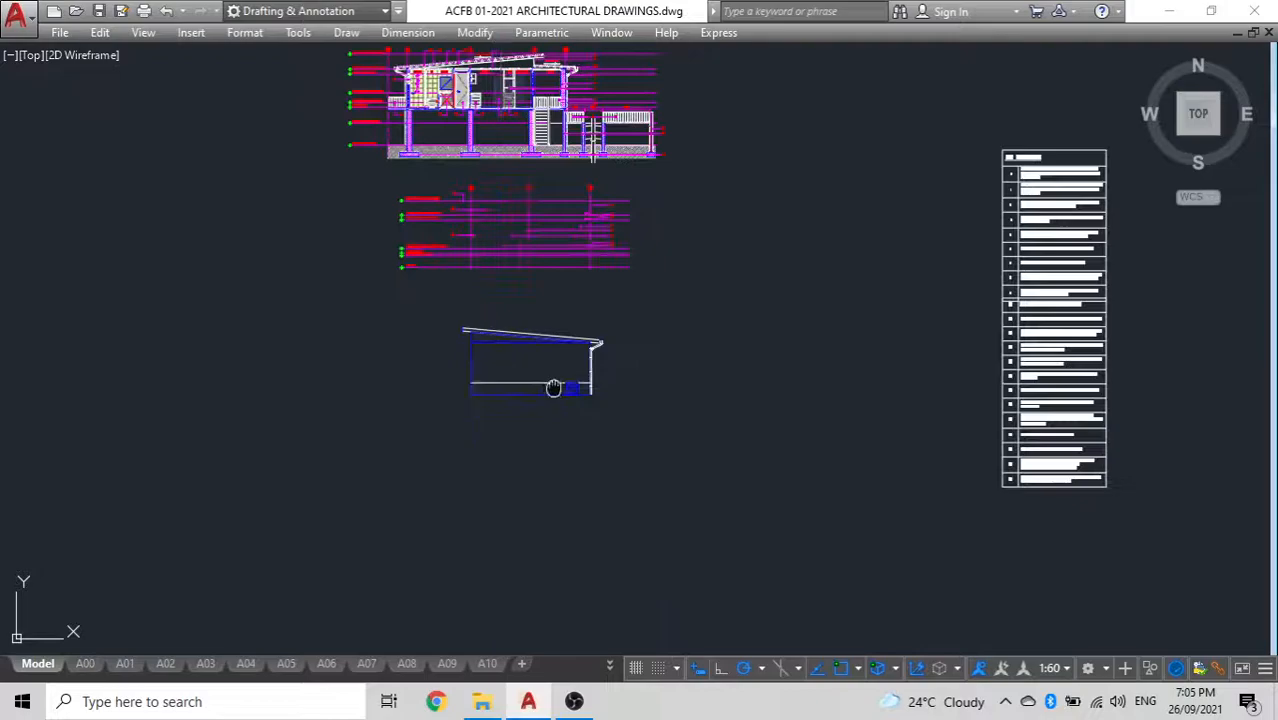
{"action": "middle_click_drag", "start_coordinate": [502, 377], "coordinate": [808, 382]}
{"action": "scroll", "coordinate": [528, 259], "scroll_direction": "down", "scroll_amount": 4}
{"action": "scroll", "coordinate": [528, 259], "scroll_direction": "down", "scroll_amount": 4}
{"action": "middle_click_drag", "start_coordinate": [528, 259], "coordinate": [880, 257]}
{"action": "scroll", "coordinate": [558, 277], "scroll_direction": "up", "scroll_amount": 12}
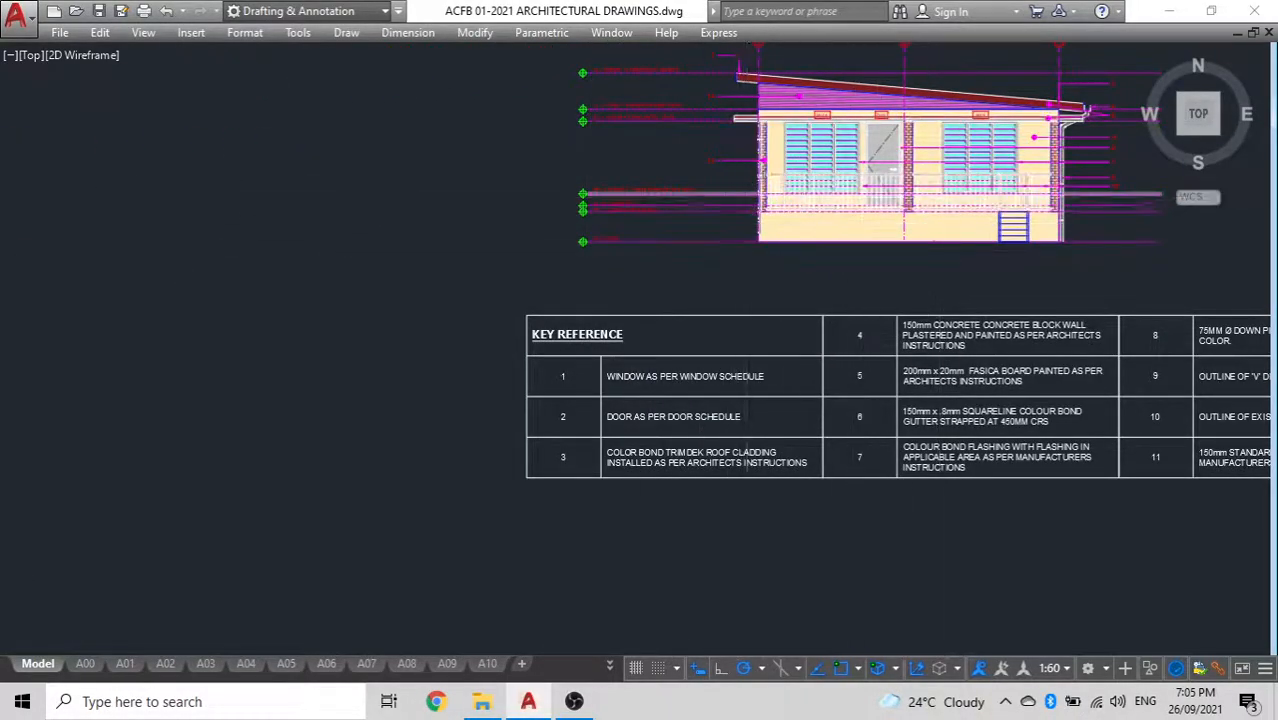
{"action": "scroll", "coordinate": [785, 213], "scroll_direction": "up", "scroll_amount": 5}
{"action": "scroll", "coordinate": [667, 213], "scroll_direction": "down", "scroll_amount": 4}
{"action": "middle_click_drag", "start_coordinate": [667, 213], "coordinate": [740, 215]}
{"action": "scroll", "coordinate": [467, 210], "scroll_direction": "up", "scroll_amount": 3}
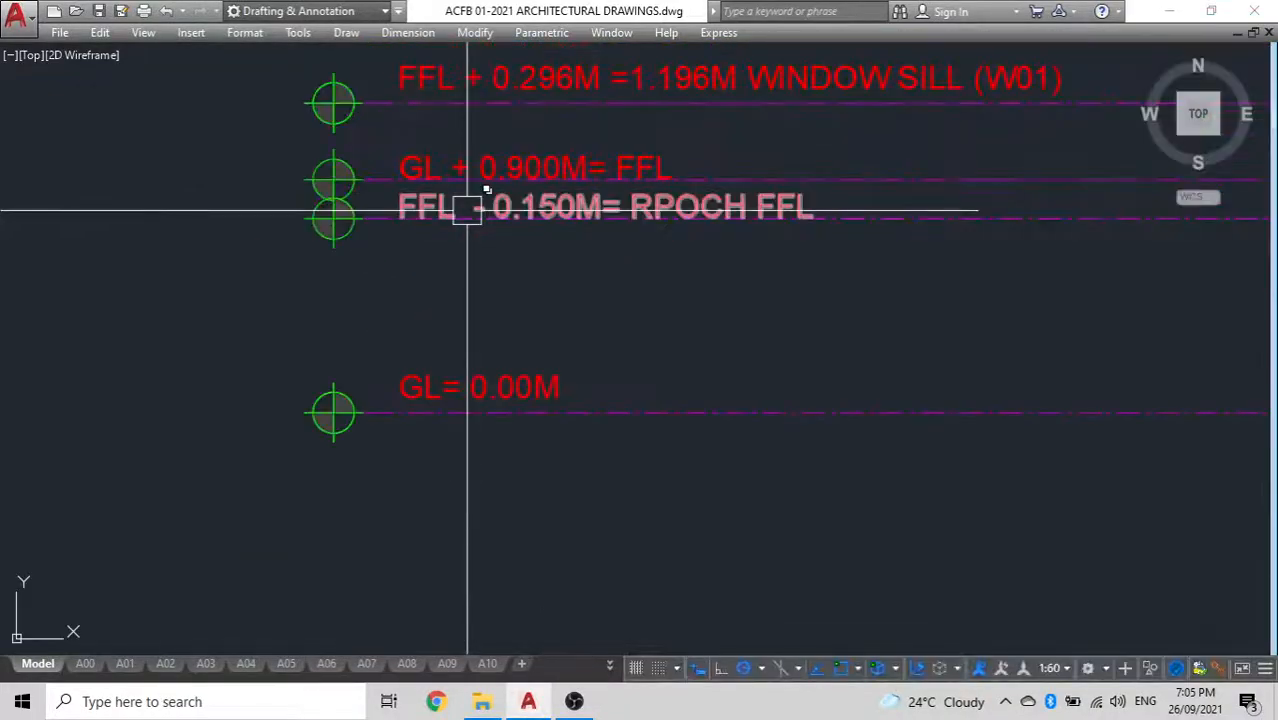
{"action": "scroll", "coordinate": [486, 222], "scroll_direction": "down", "scroll_amount": 5}
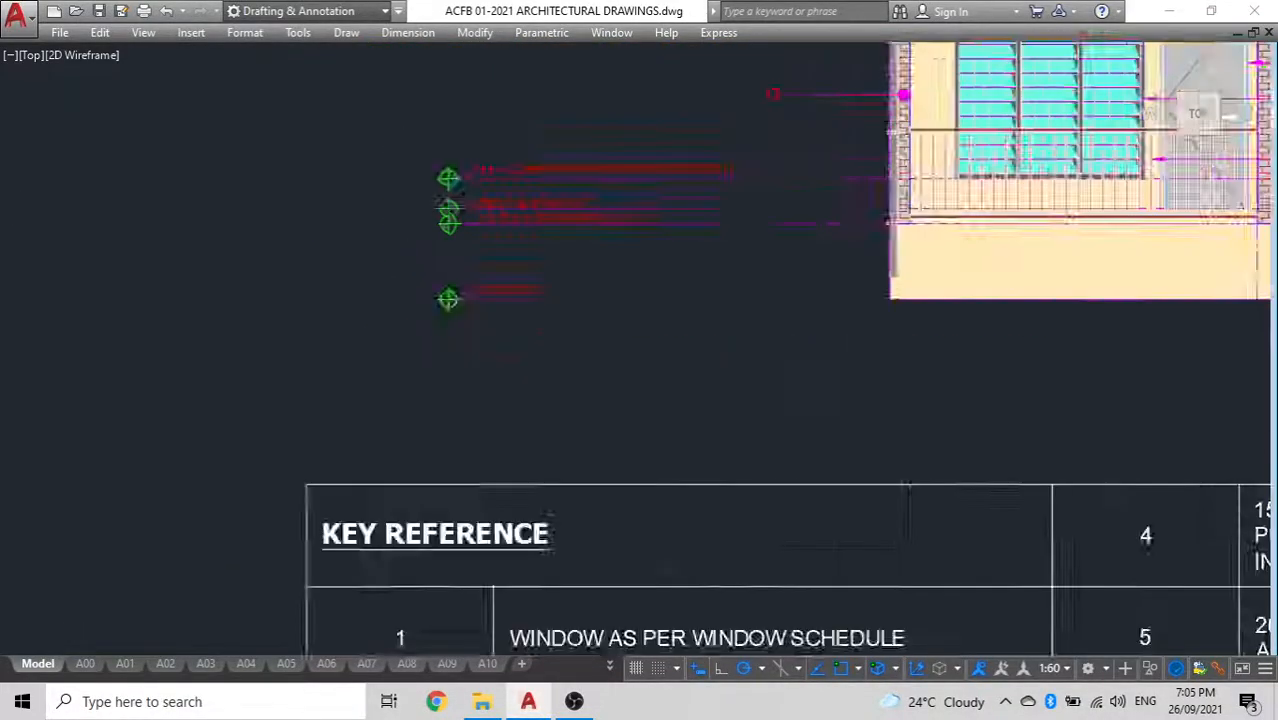
{"action": "scroll", "coordinate": [402, 188], "scroll_direction": "up", "scroll_amount": 4}
{"action": "left_click", "coordinate": [471, 183]}
{"action": "scroll", "coordinate": [328, 248], "scroll_direction": "down", "scroll_amount": 5}
{"action": "middle_click_drag", "start_coordinate": [373, 255], "coordinate": [528, 271]}
{"action": "key", "text": "Escape"}
Draw a horizontal construction line through the ceiling line of the stripped elevation outline
{"action": "scroll", "coordinate": [365, 242], "scroll_direction": "down", "scroll_amount": 9}
{"action": "middle_click_drag", "start_coordinate": [270, 240], "coordinate": [5, 213]}
{"action": "middle_click_drag", "start_coordinate": [860, 268], "coordinate": [90, 286]}
{"action": "scroll", "coordinate": [725, 300], "scroll_direction": "down", "scroll_amount": 2}
{"action": "scroll", "coordinate": [727, 251], "scroll_direction": "up", "scroll_amount": 6}
{"action": "scroll", "coordinate": [727, 251], "scroll_direction": "down", "scroll_amount": 4}
{"action": "scroll", "coordinate": [727, 251], "scroll_direction": "up", "scroll_amount": 1}
{"action": "scroll", "coordinate": [623, 280], "scroll_direction": "up", "scroll_amount": 4}
{"action": "type", "text": "xl"}
{"action": "key", "text": "Return"}
{"action": "left_click", "coordinate": [430, 263]}
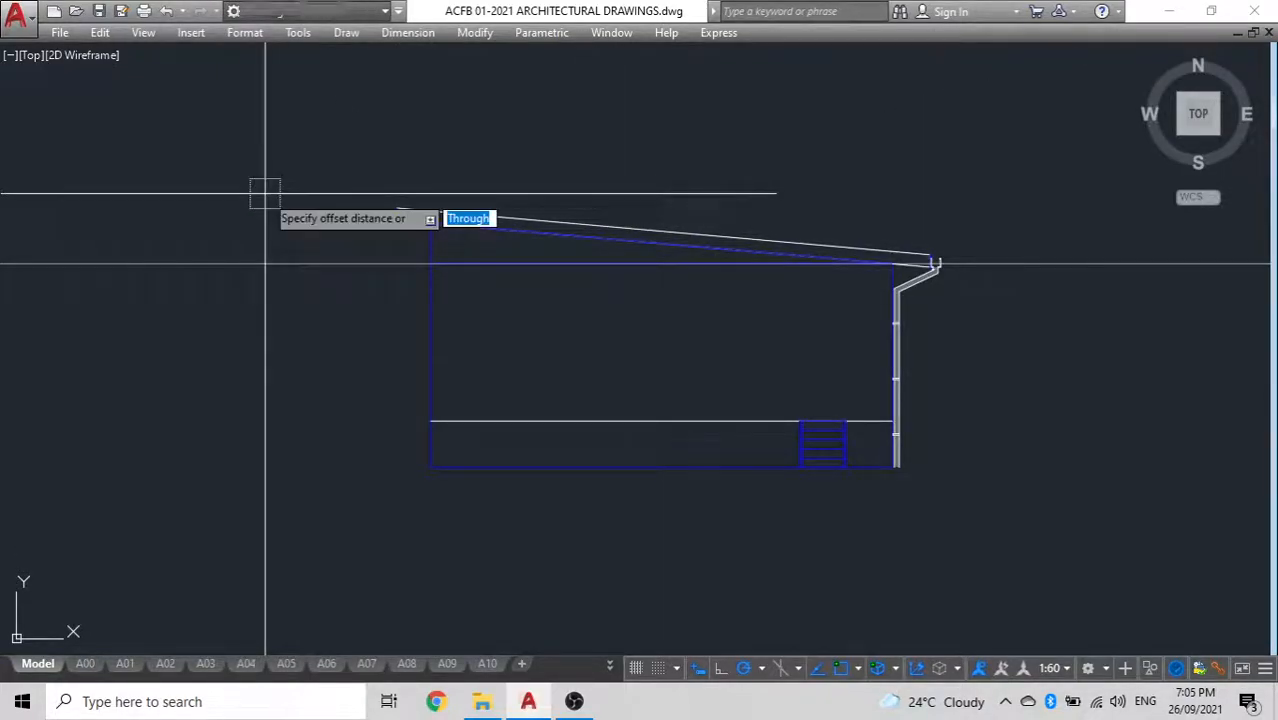
Offset the ceiling construction line 2400 mm downward
{"action": "type", "text": "2400"}
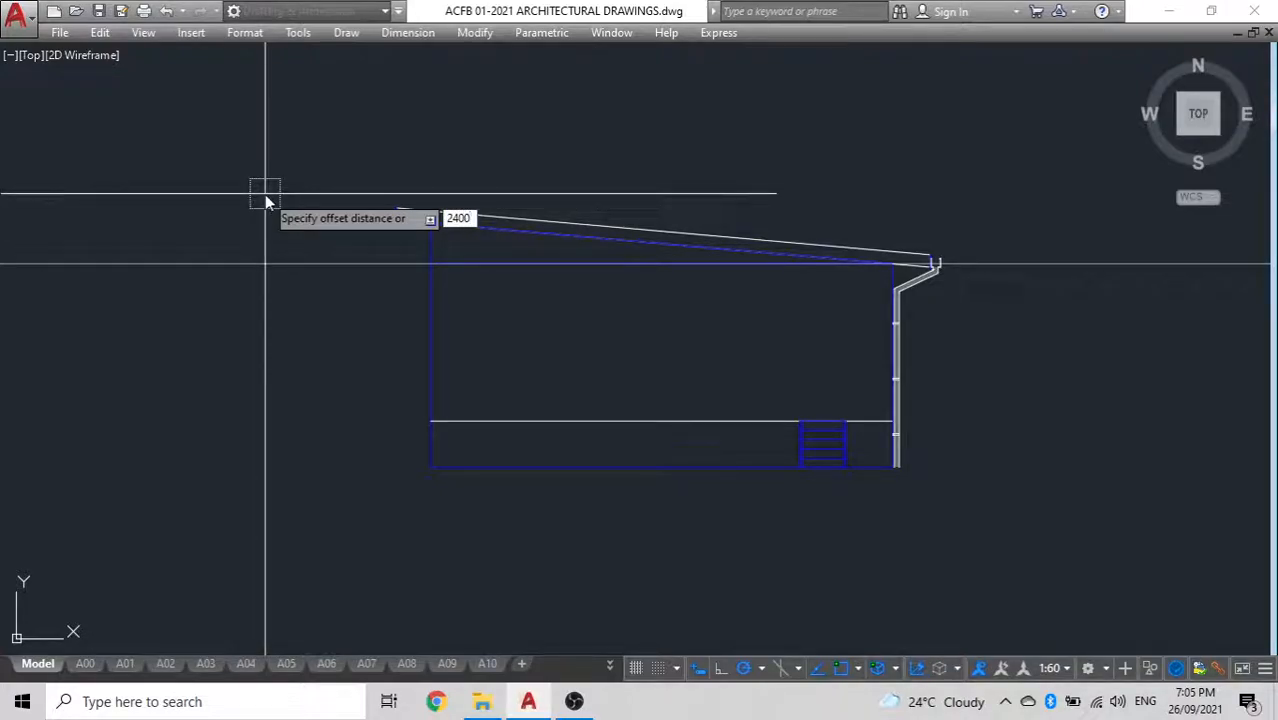
{"action": "key", "text": "Return"}
{"action": "left_click", "coordinate": [274, 265]}
{"action": "left_click", "coordinate": [277, 405]}
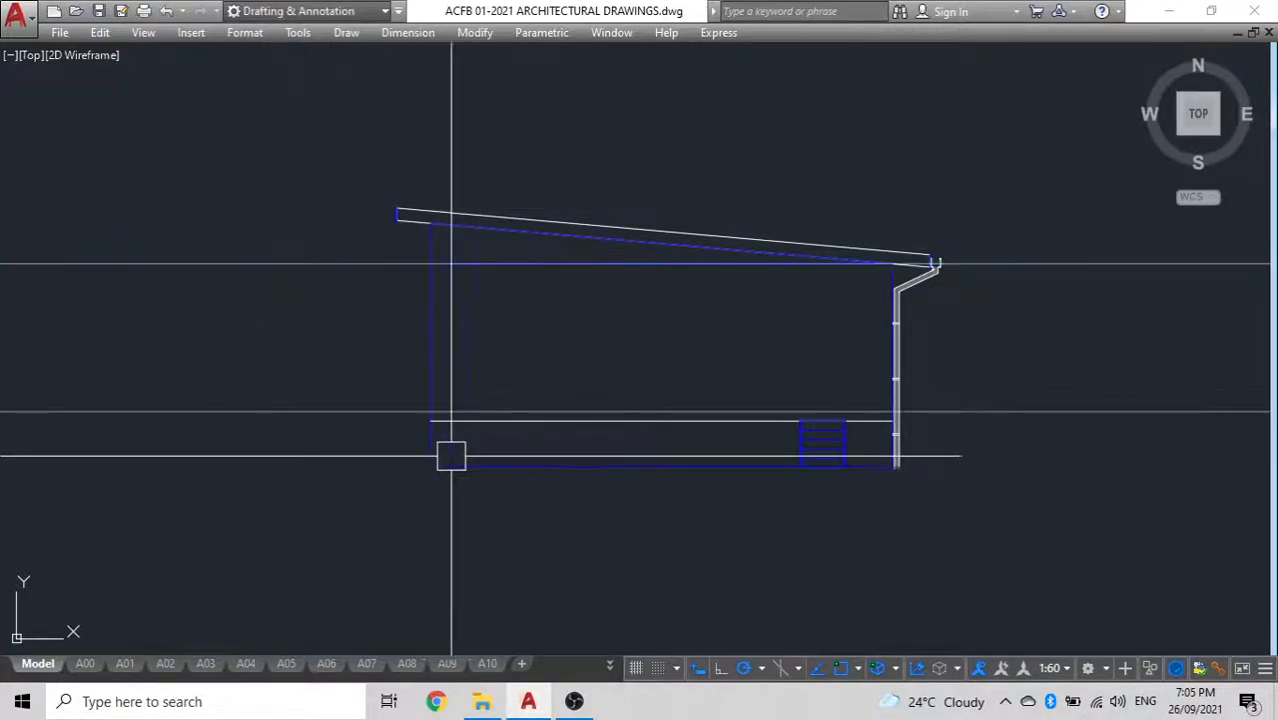
Move the floor line of the stripped elevation up onto the offset construction line, and erase that construction line
{"action": "scroll", "coordinate": [441, 454], "scroll_direction": "up", "scroll_amount": 5}
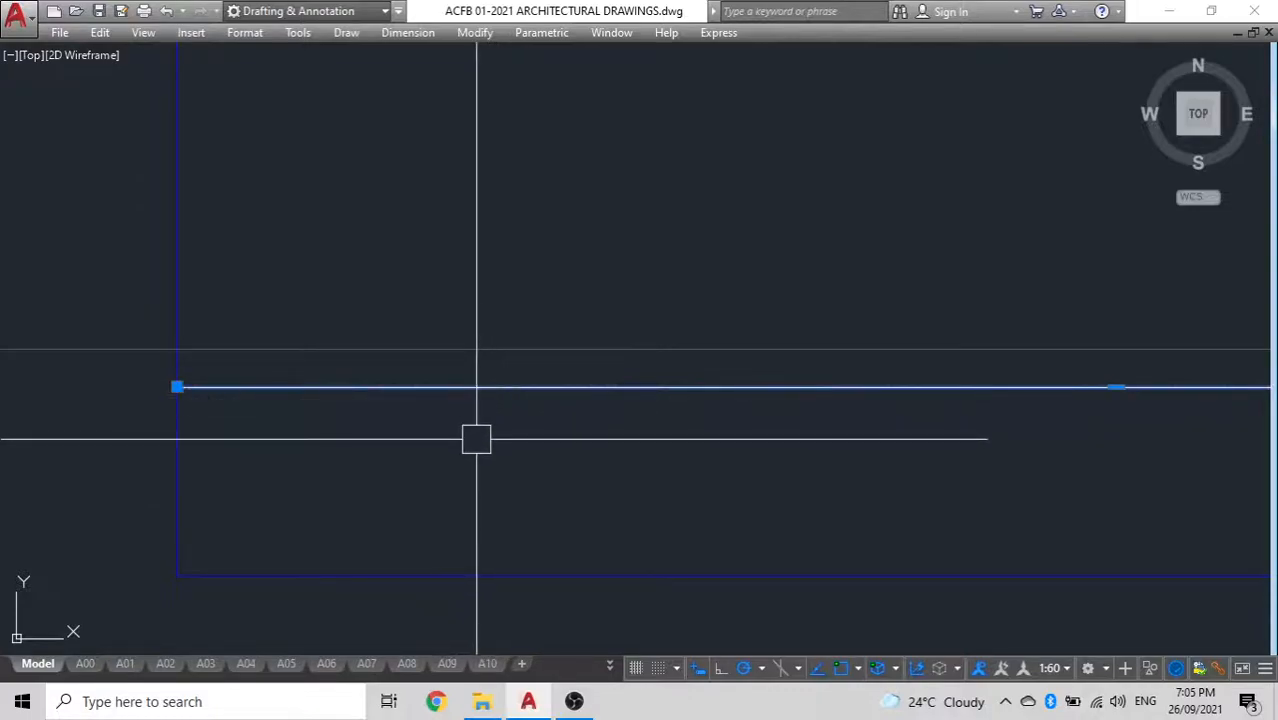
{"action": "key", "text": "Return"}
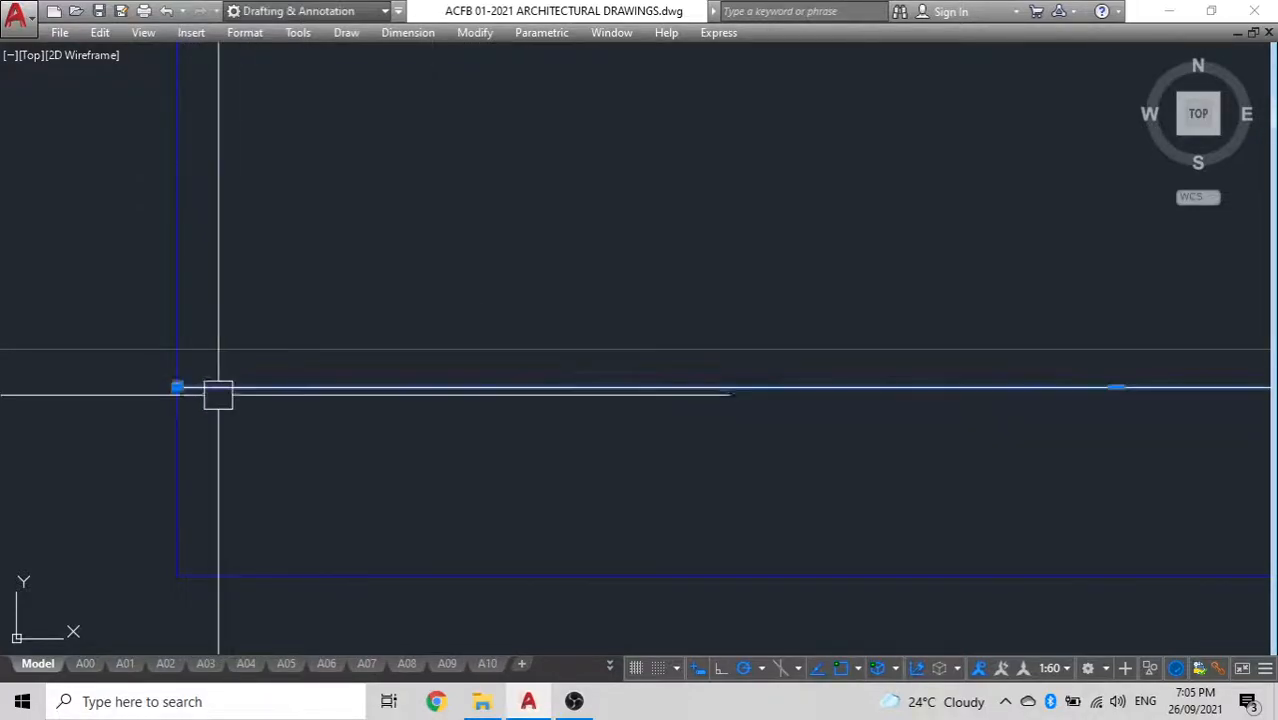
{"action": "left_click", "coordinate": [177, 387]}
{"action": "left_click", "coordinate": [177, 350]}
{"action": "left_click", "coordinate": [119, 340]}
{"action": "key", "text": "Escape"}
{"action": "scroll", "coordinate": [143, 171], "scroll_direction": "down", "scroll_amount": 6}
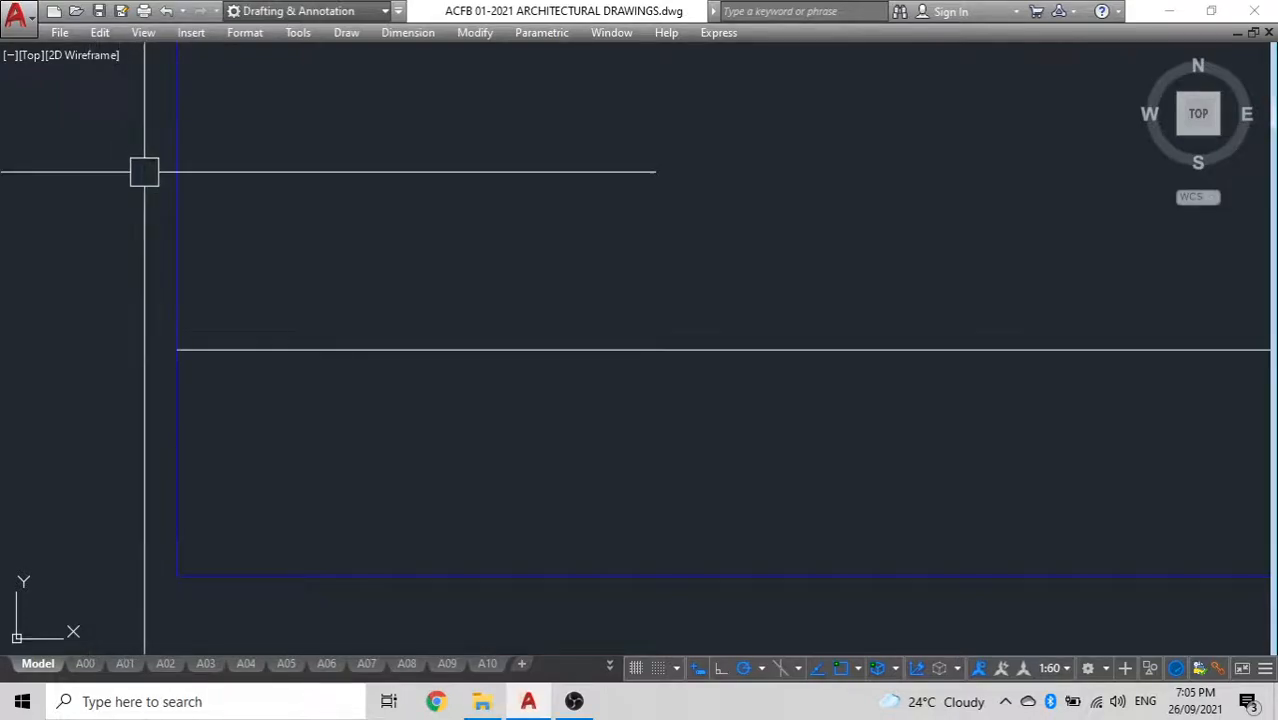
Measure the vertical distance from the ceiling line down to the floor line
{"action": "key", "text": "Return"}
{"action": "left_click", "coordinate": [394, 137]}
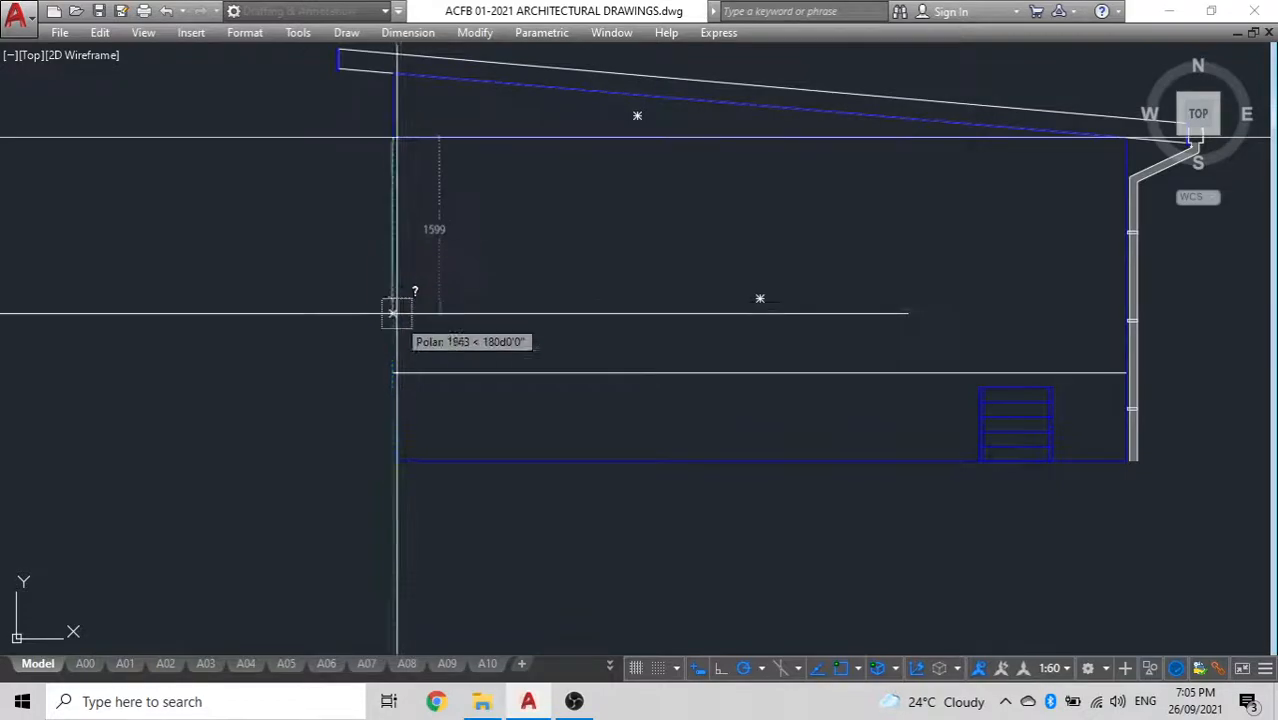
{"action": "left_click", "coordinate": [391, 373]}
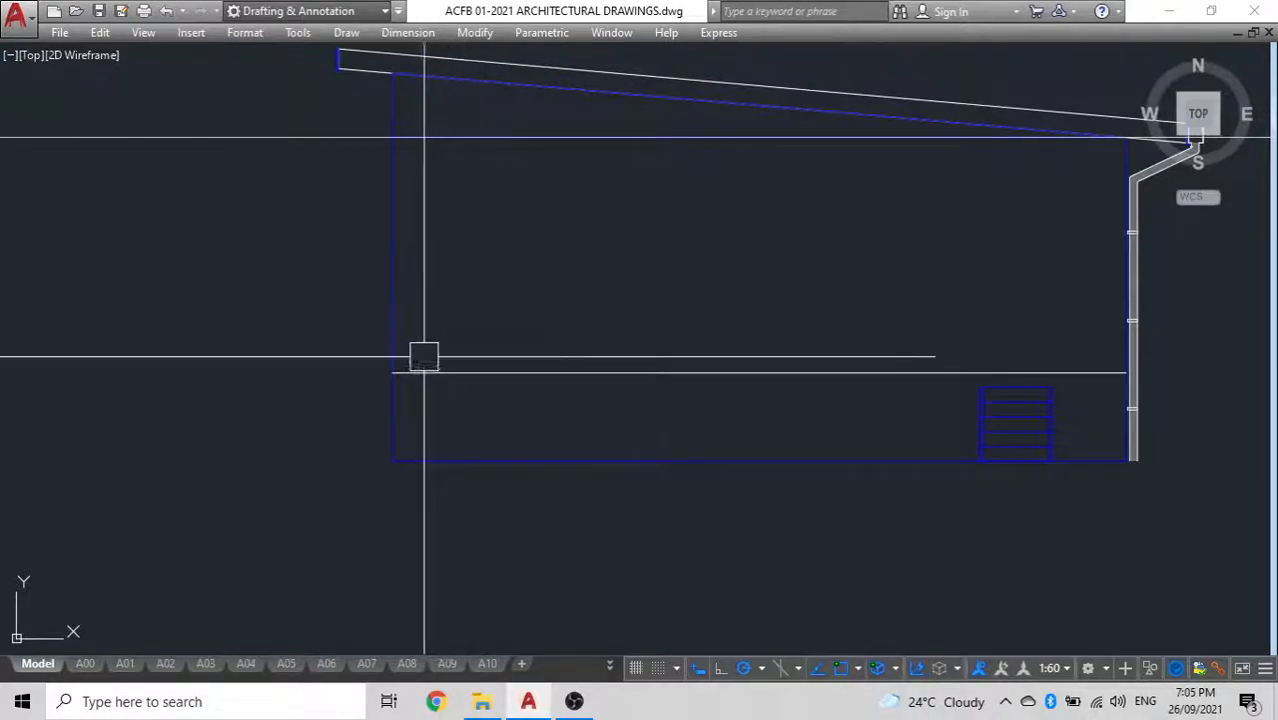
Offset the ceiling construction line a small distance downward
{"action": "scroll", "coordinate": [431, 186], "scroll_direction": "up", "scroll_amount": 5}
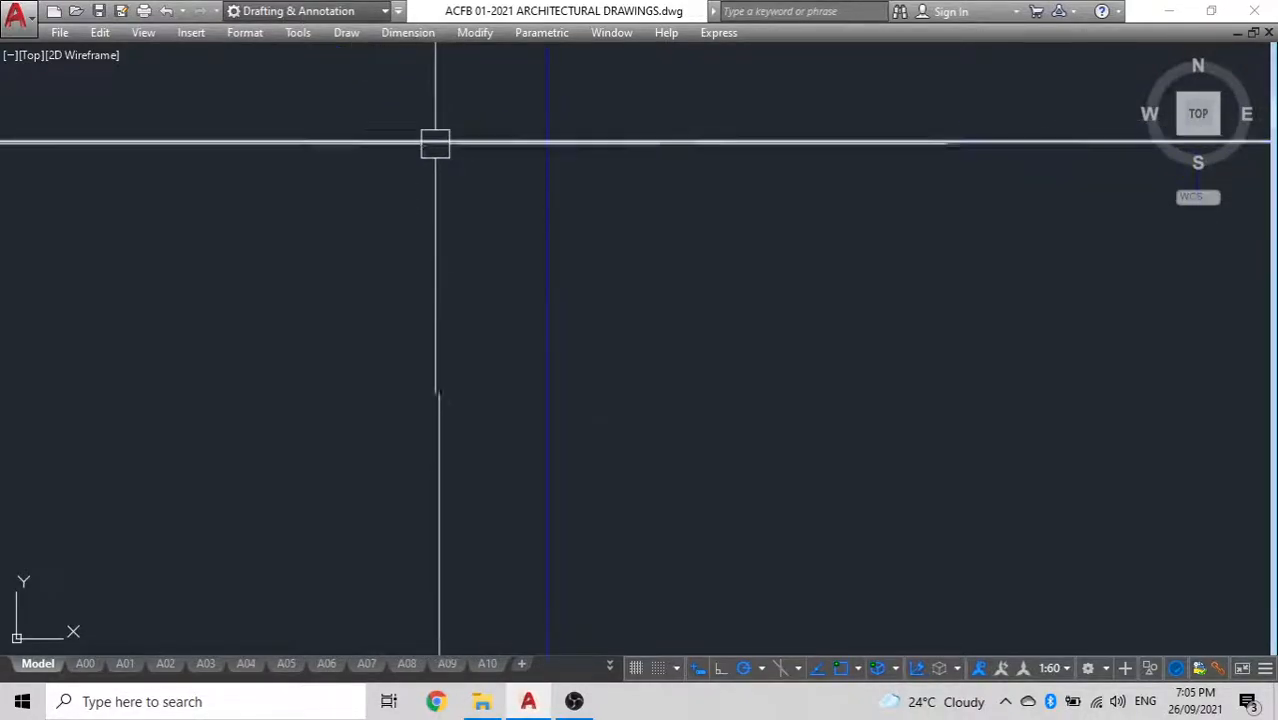
{"action": "scroll", "coordinate": [451, 155], "scroll_direction": "down", "scroll_amount": 1}
{"action": "type", "text": "o"}
{"action": "key", "text": "Return"}
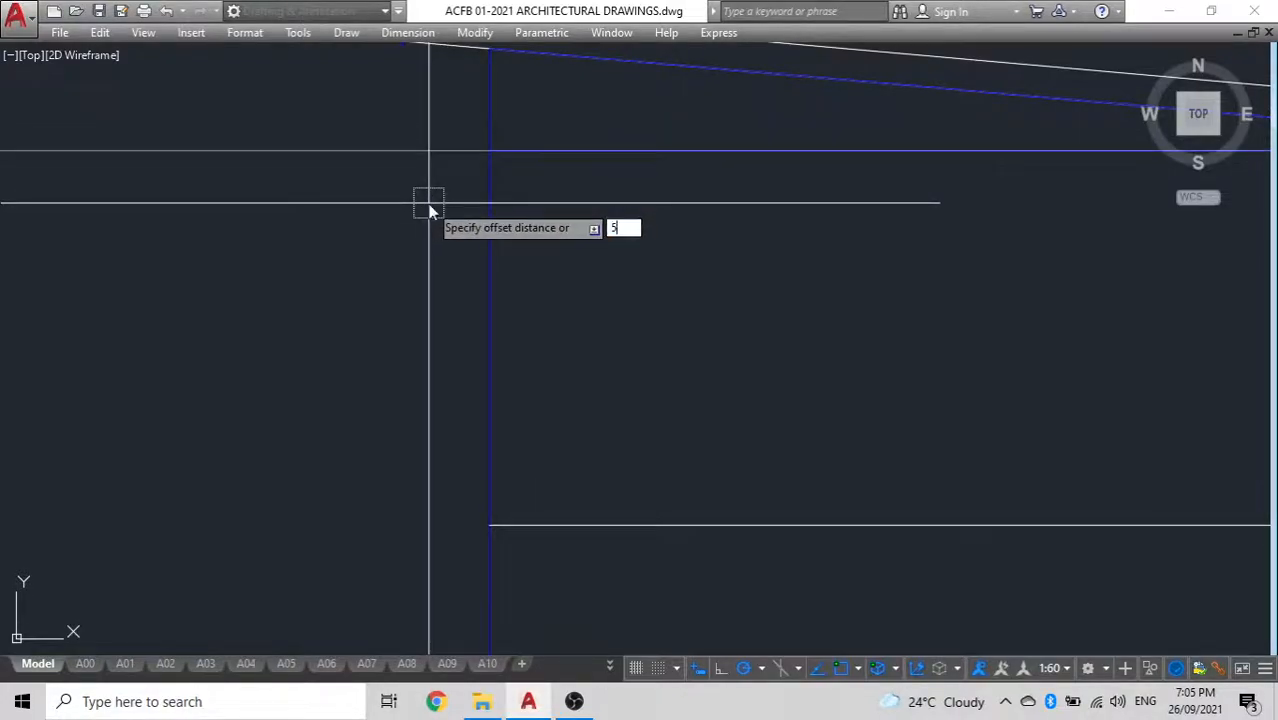
{"action": "left_click", "coordinate": [412, 155]}
{"action": "left_click", "coordinate": [414, 224]}
{"action": "key", "text": "Escape"}
{"action": "scroll", "coordinate": [575, 145], "scroll_direction": "down", "scroll_amount": 3}
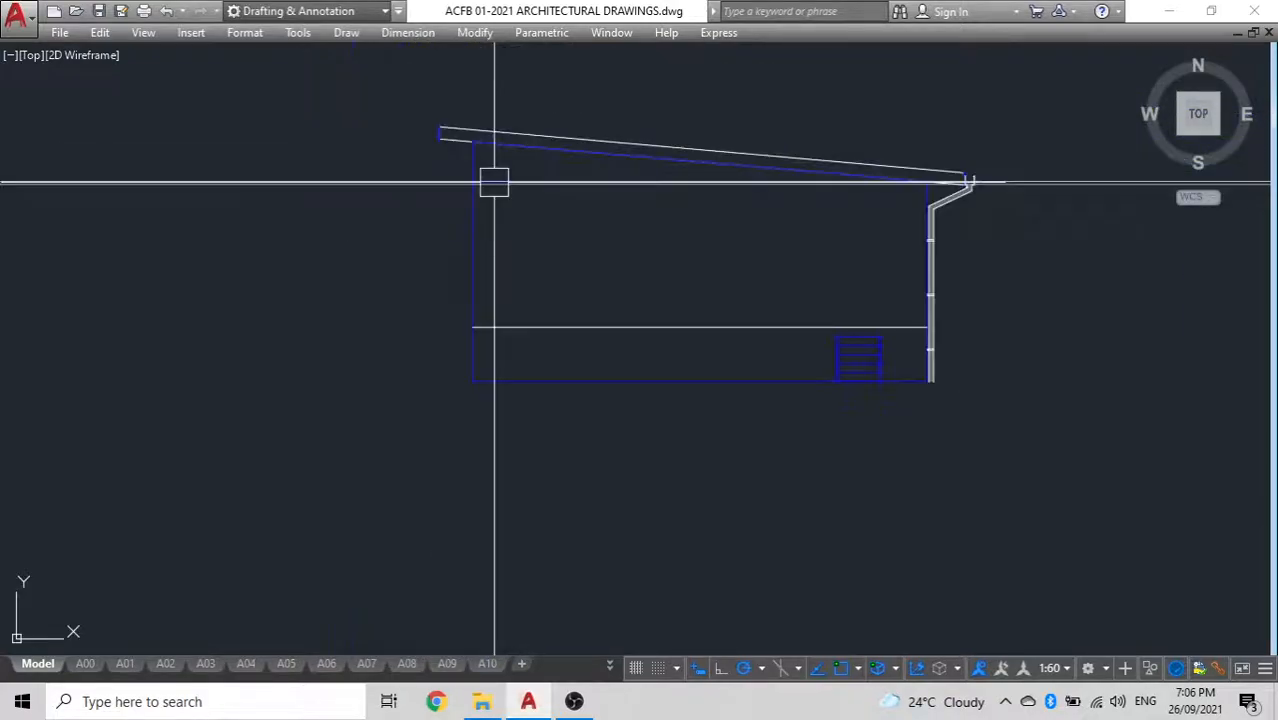
Offset the lower of the two ceiling lines downward to add a third line close beneath it
{"action": "scroll", "coordinate": [494, 180], "scroll_direction": "up", "scroll_amount": 2}
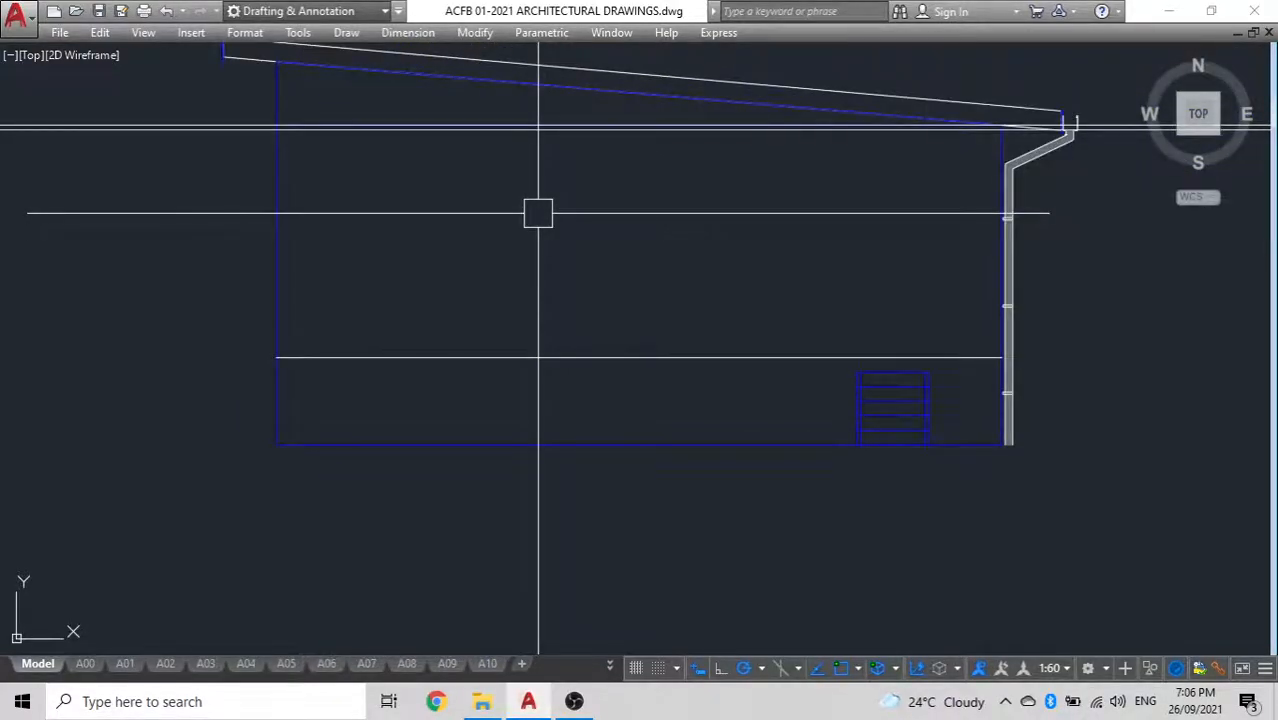
{"action": "middle_click_drag", "start_coordinate": [556, 222], "coordinate": [724, 217]}
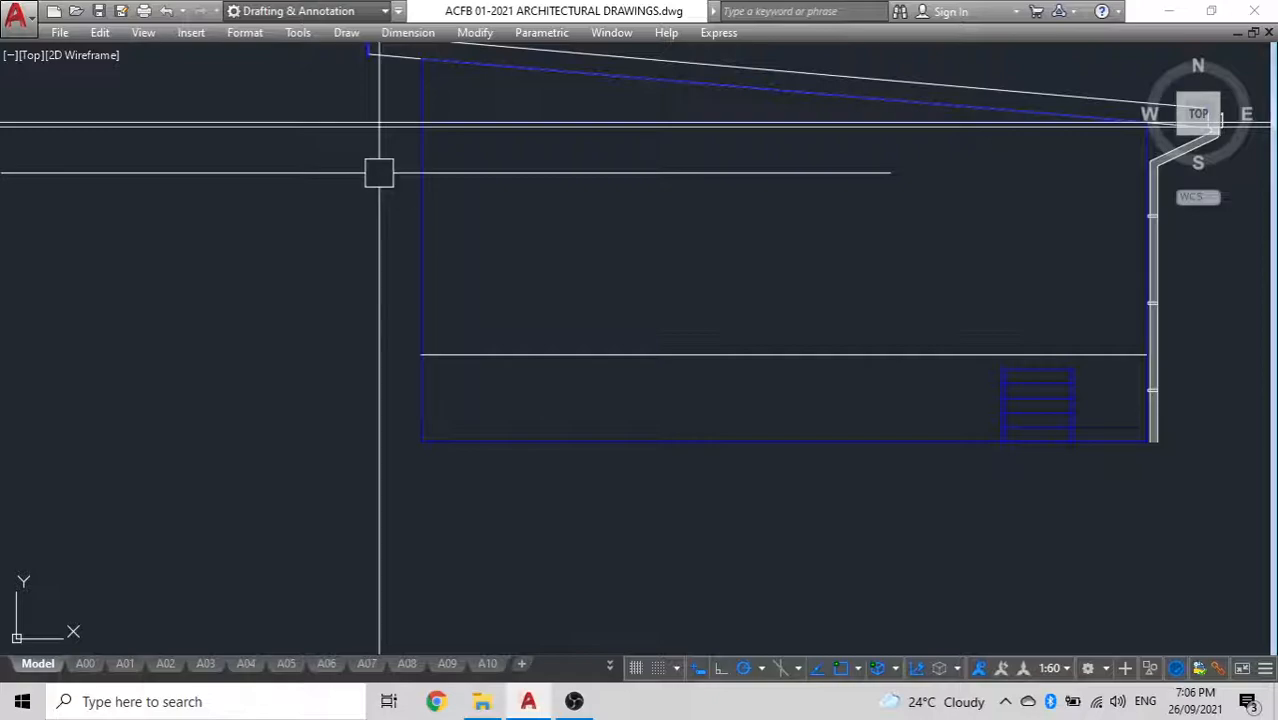
{"action": "scroll", "coordinate": [380, 125], "scroll_direction": "up", "scroll_amount": 3}
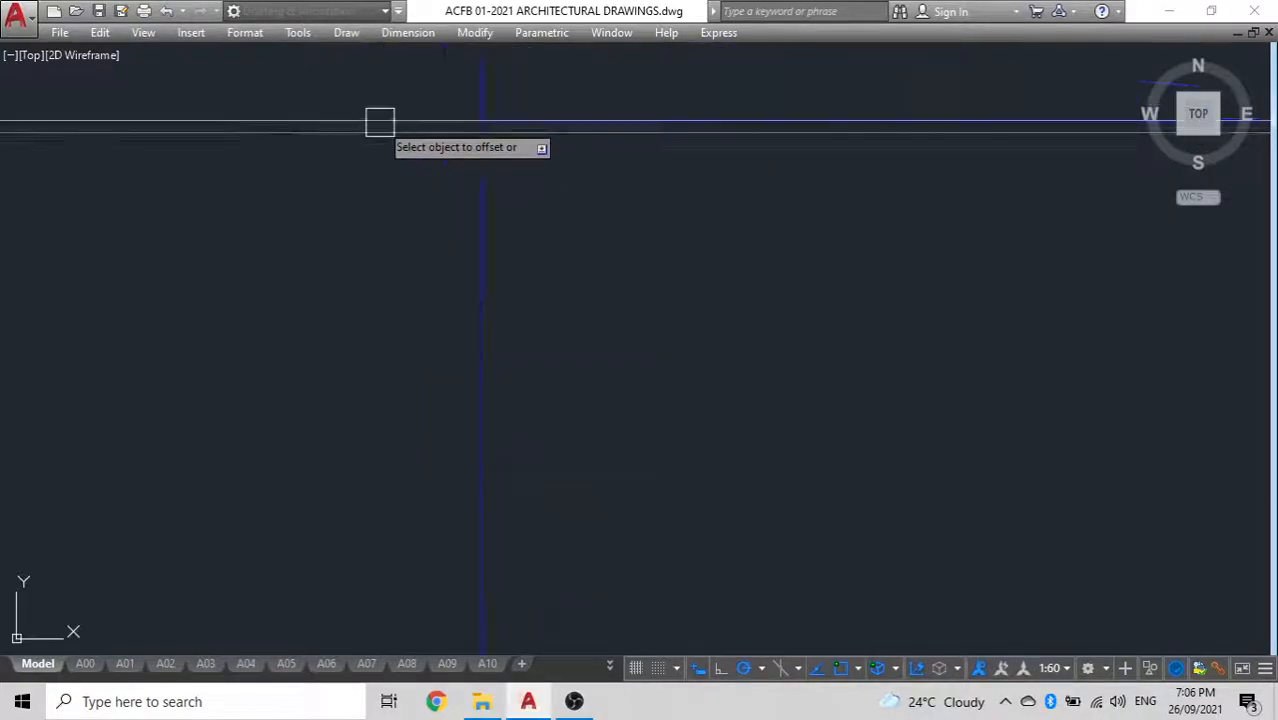
{"action": "left_click", "coordinate": [370, 137]}
{"action": "left_click", "coordinate": [370, 244]}
Move the floor line 60 mm straight down
{"action": "scroll", "coordinate": [370, 244], "scroll_direction": "down", "scroll_amount": 3}
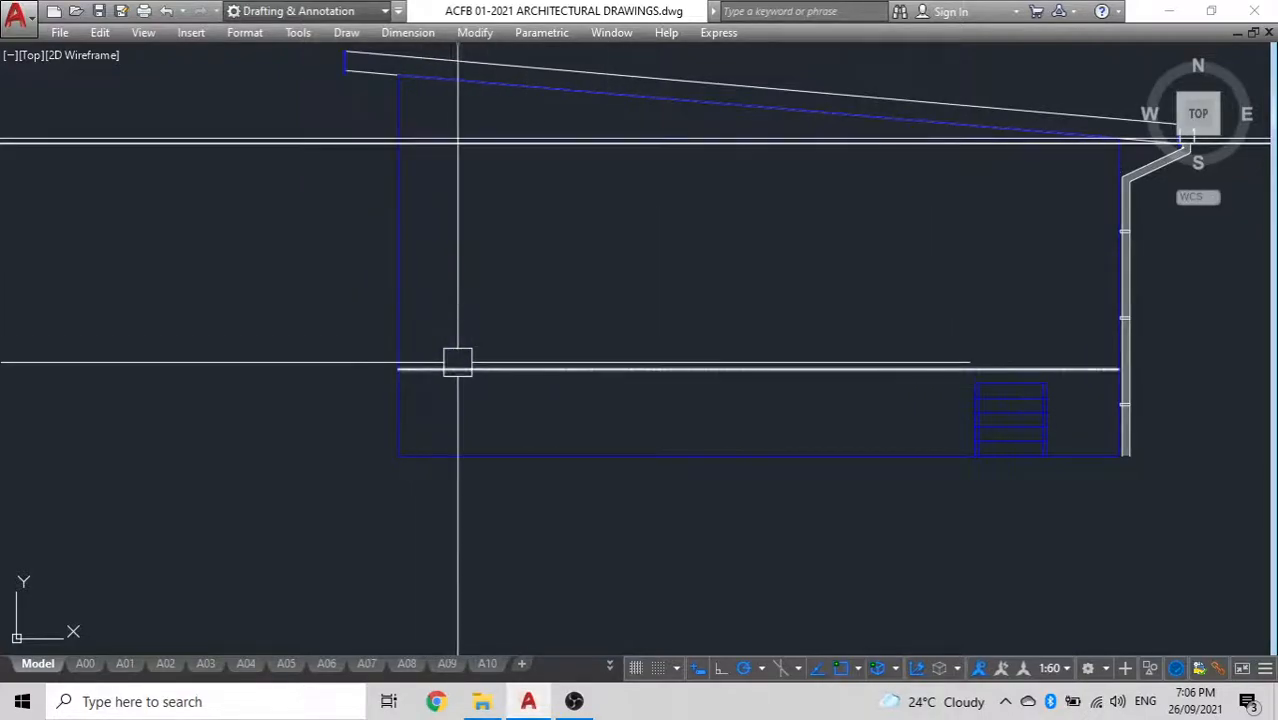
{"action": "key", "text": "Return"}
{"action": "left_click", "coordinate": [460, 249]}
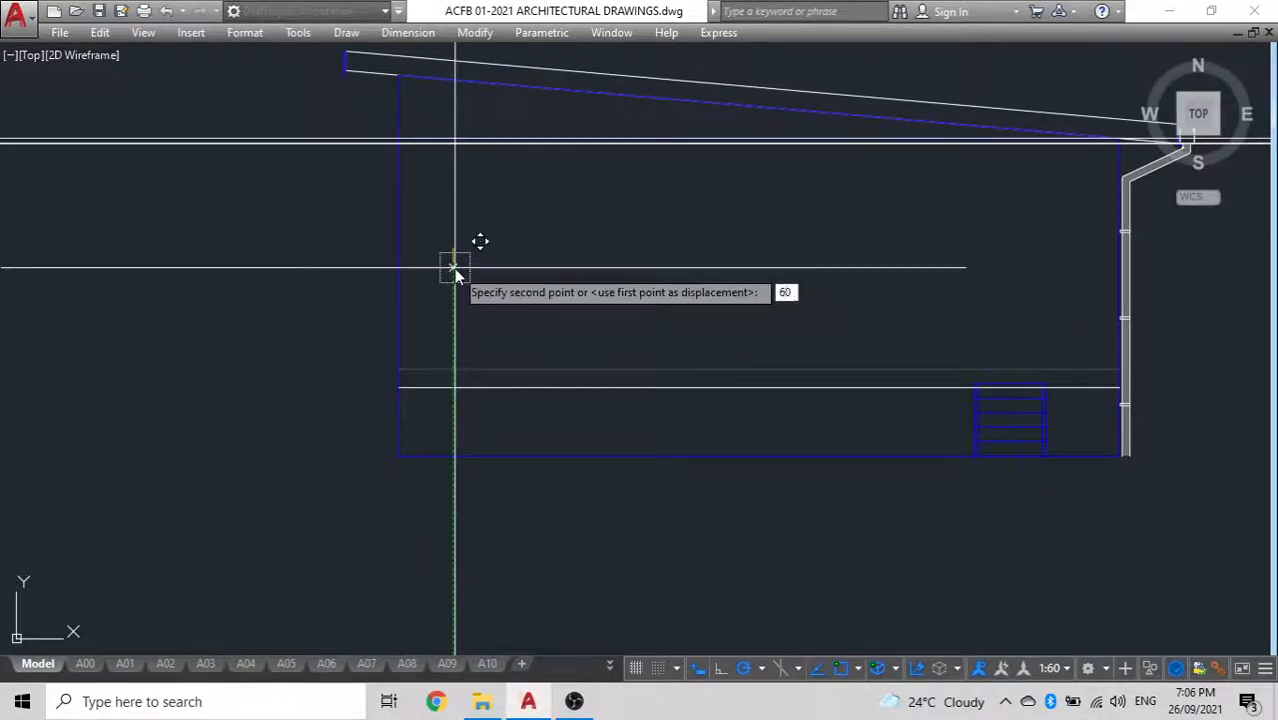
{"action": "key", "text": "Return"}
Erase all the lines of the entry steps from the stripped elevation outline
{"action": "scroll", "coordinate": [588, 228], "scroll_direction": "up", "scroll_amount": 3}
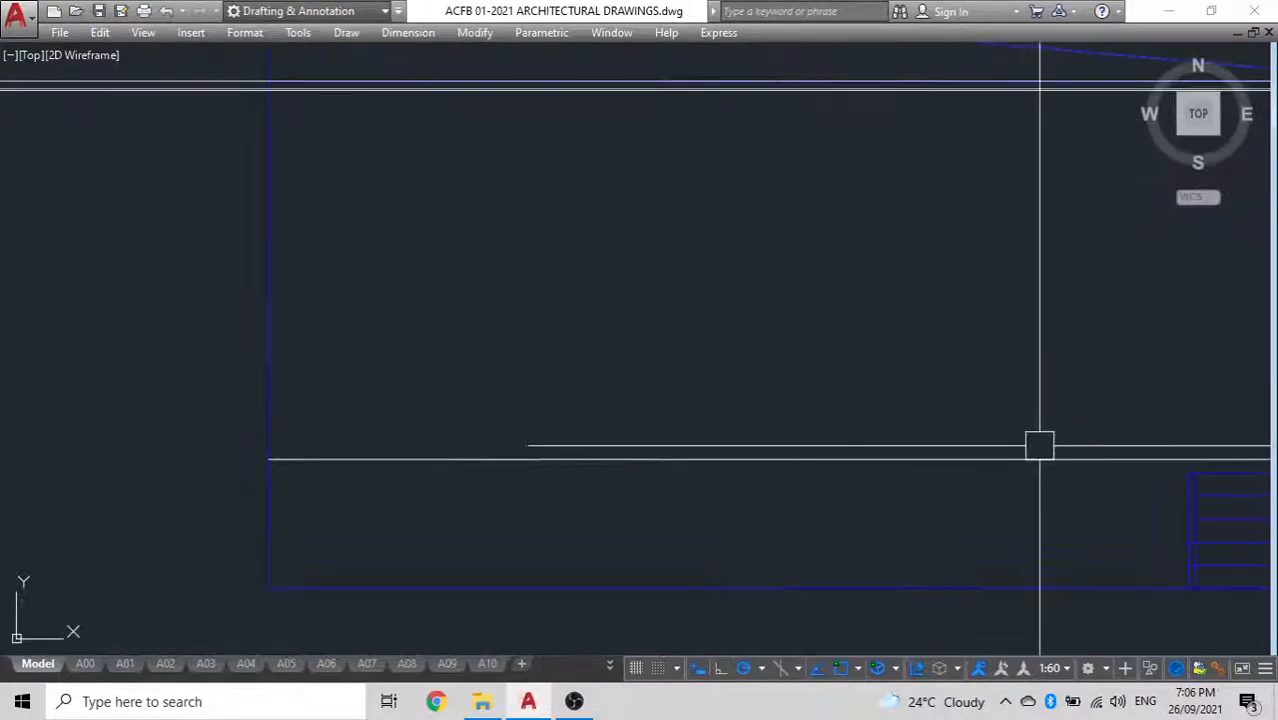
{"action": "middle_click_drag", "start_coordinate": [834, 433], "coordinate": [539, 368]}
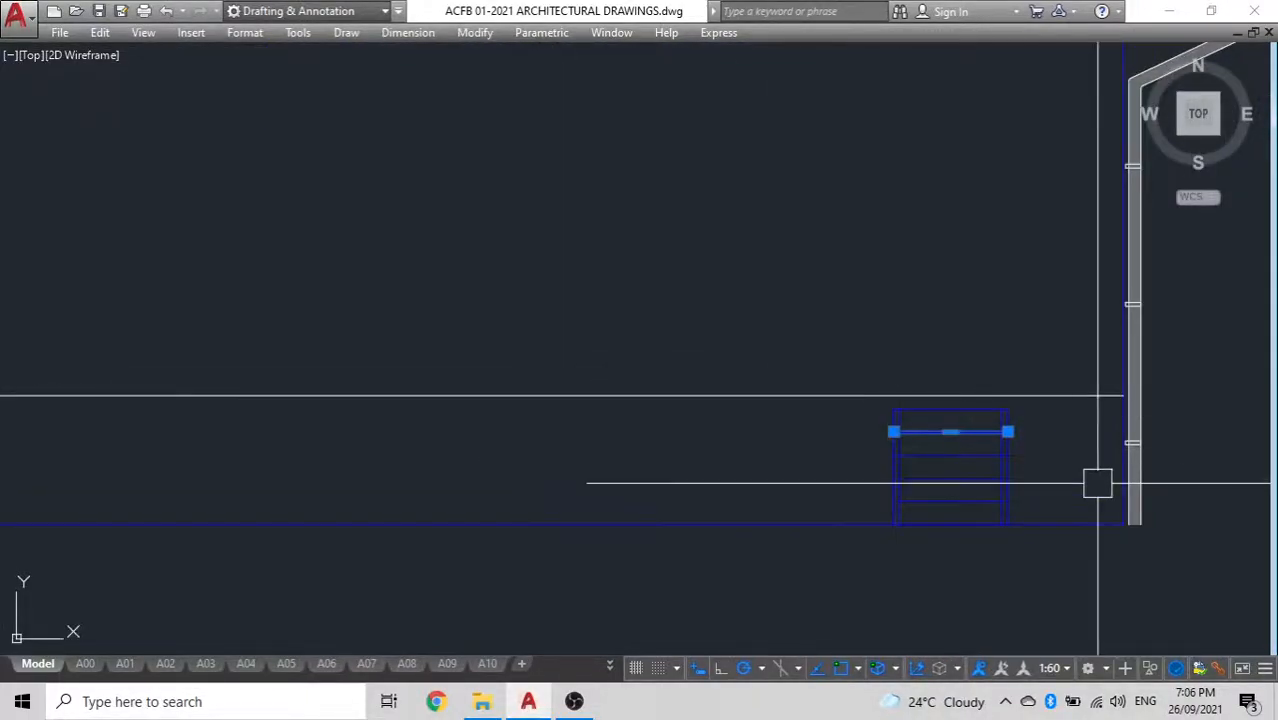
{"action": "left_click", "coordinate": [1060, 490]}
{"action": "left_click", "coordinate": [765, 410]}
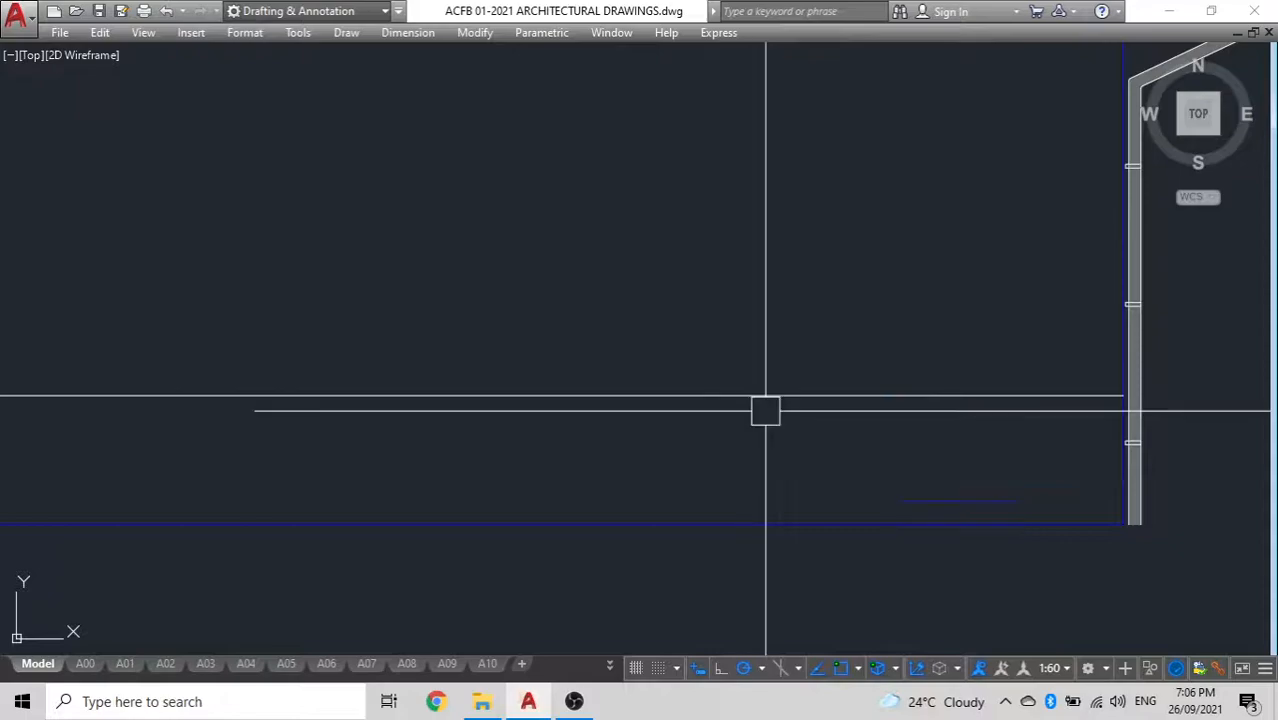
{"action": "scroll", "coordinate": [765, 410], "scroll_direction": "down", "scroll_amount": 2}
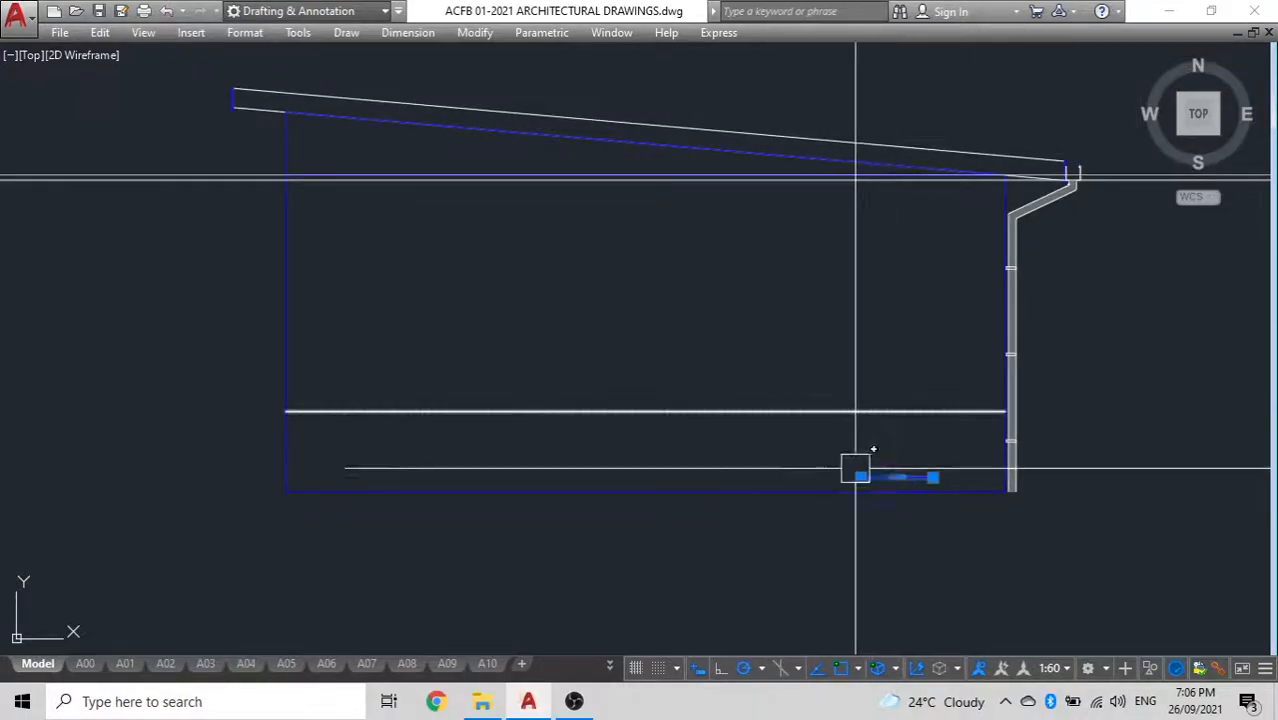
{"action": "left_click", "coordinate": [893, 493]}
{"action": "key", "text": "Delete"}
Erase the horizontal construction lines at the ceiling level
{"action": "middle_click_drag", "start_coordinate": [728, 337], "coordinate": [728, 337]}
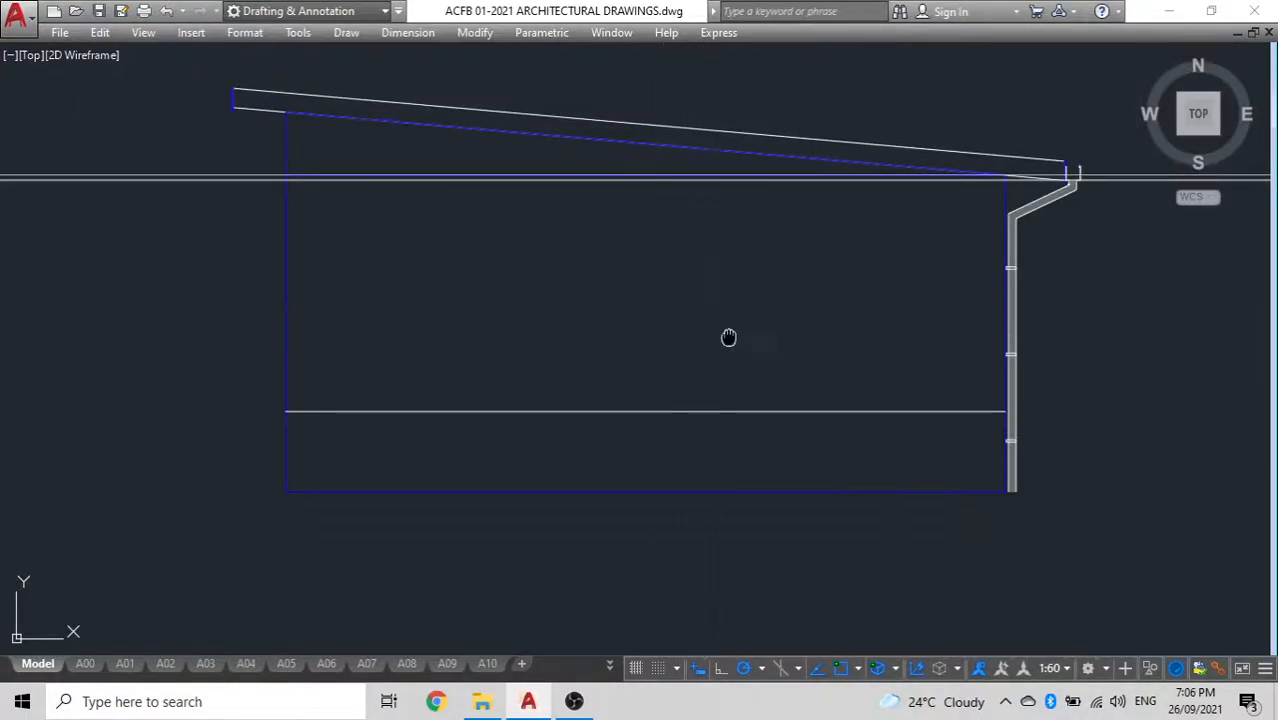
{"action": "scroll", "coordinate": [359, 277], "scroll_direction": "up", "scroll_amount": 4}
{"action": "scroll", "coordinate": [350, 330], "scroll_direction": "down", "scroll_amount": 3}
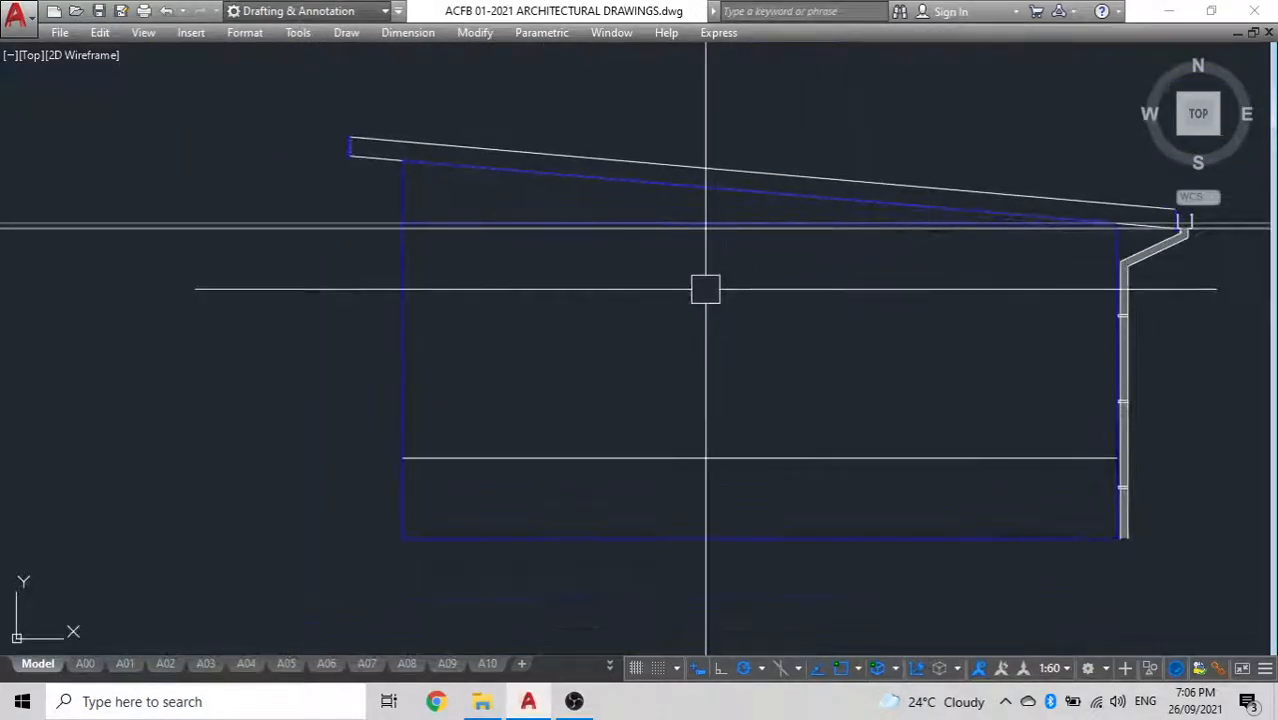
{"action": "scroll", "coordinate": [702, 288], "scroll_direction": "down", "scroll_amount": 4}
{"action": "key", "text": "Escape"}
{"action": "key", "text": "Delete"}
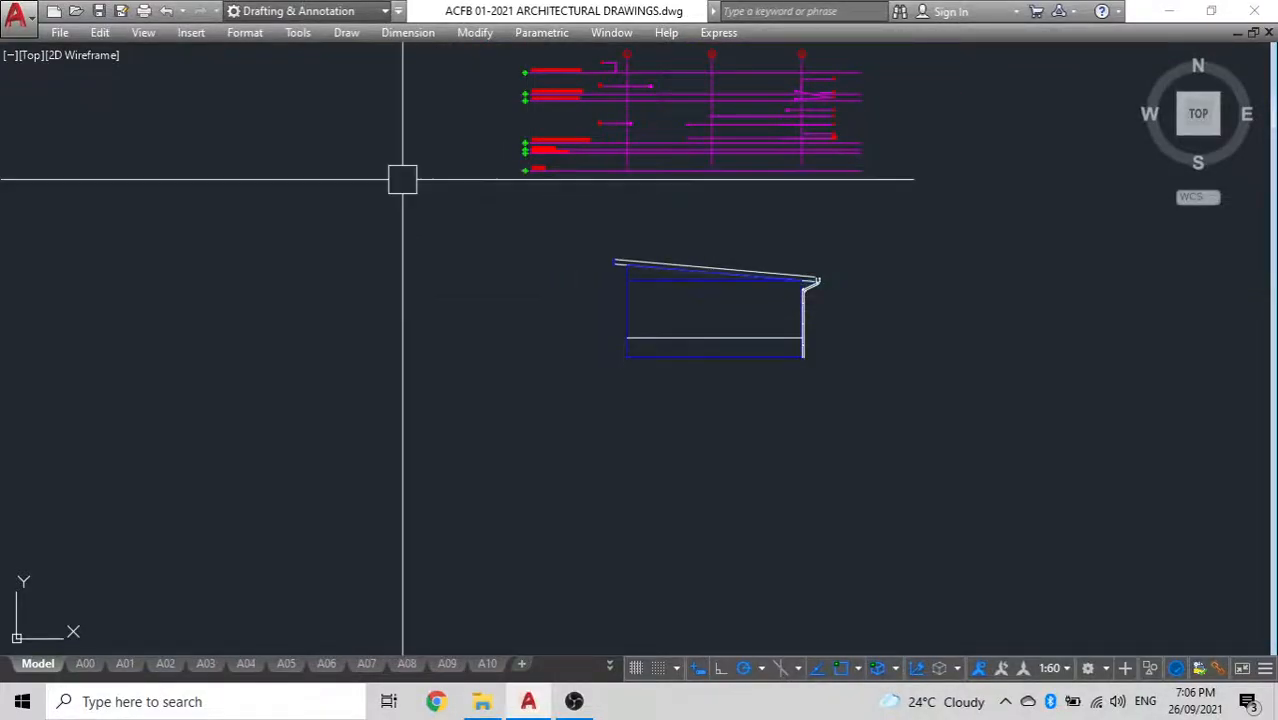
Copy the floor plan with its grids from its upper-left outer corner to the free space directly below the stripped elevation outline
{"action": "scroll", "coordinate": [728, 295], "scroll_direction": "down", "scroll_amount": 2}
{"action": "middle_click_drag", "start_coordinate": [731, 292], "coordinate": [967, 332]}
{"action": "scroll", "coordinate": [672, 328], "scroll_direction": "down", "scroll_amount": 4}
{"action": "middle_click_drag", "start_coordinate": [664, 324], "coordinate": [825, 291]}
{"action": "mouse_move", "coordinate": [355, 384]}
{"action": "middle_mouse_down"}
{"action": "mouse_move", "coordinate": [707, 379]}
{"action": "mouse_move", "coordinate": [930, 336]}
{"action": "middle_mouse_up"}
{"action": "scroll", "coordinate": [319, 346], "scroll_direction": "down", "scroll_amount": 2}
{"action": "middle_click_drag", "start_coordinate": [319, 346], "coordinate": [680, 340]}
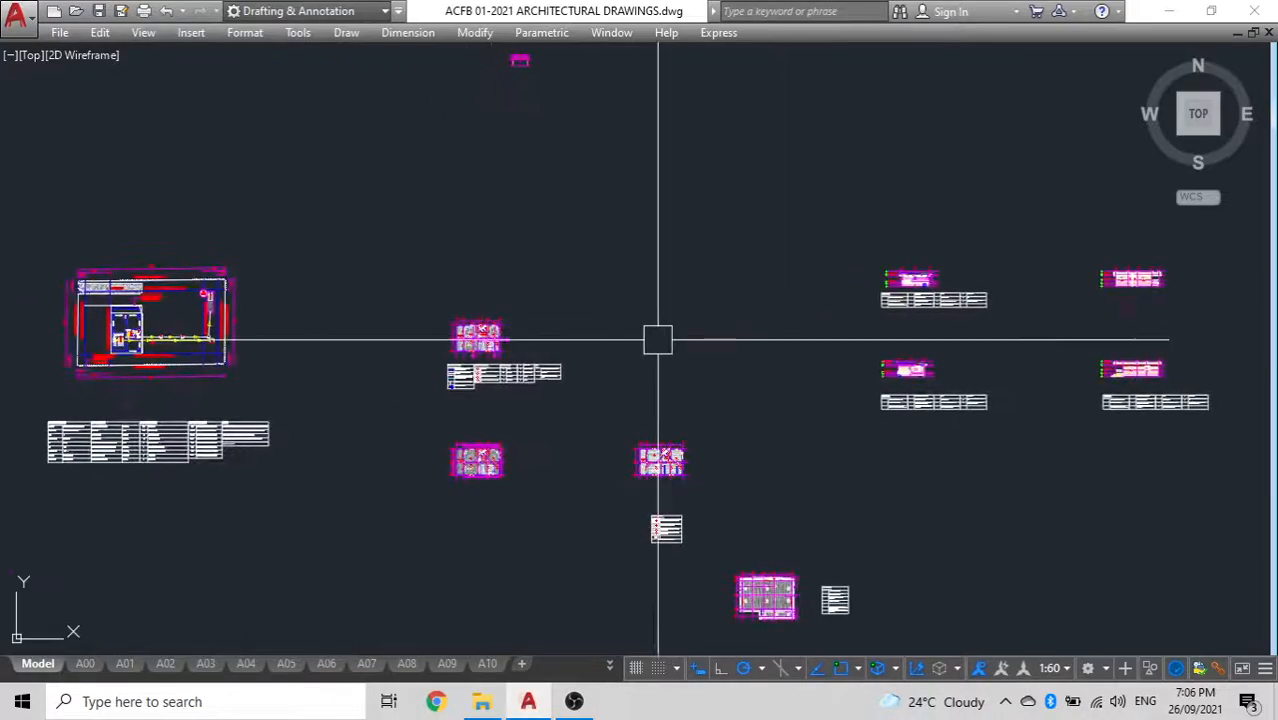
{"action": "scroll", "coordinate": [487, 337], "scroll_direction": "up", "scroll_amount": 5}
{"action": "left_click", "coordinate": [84, 116]}
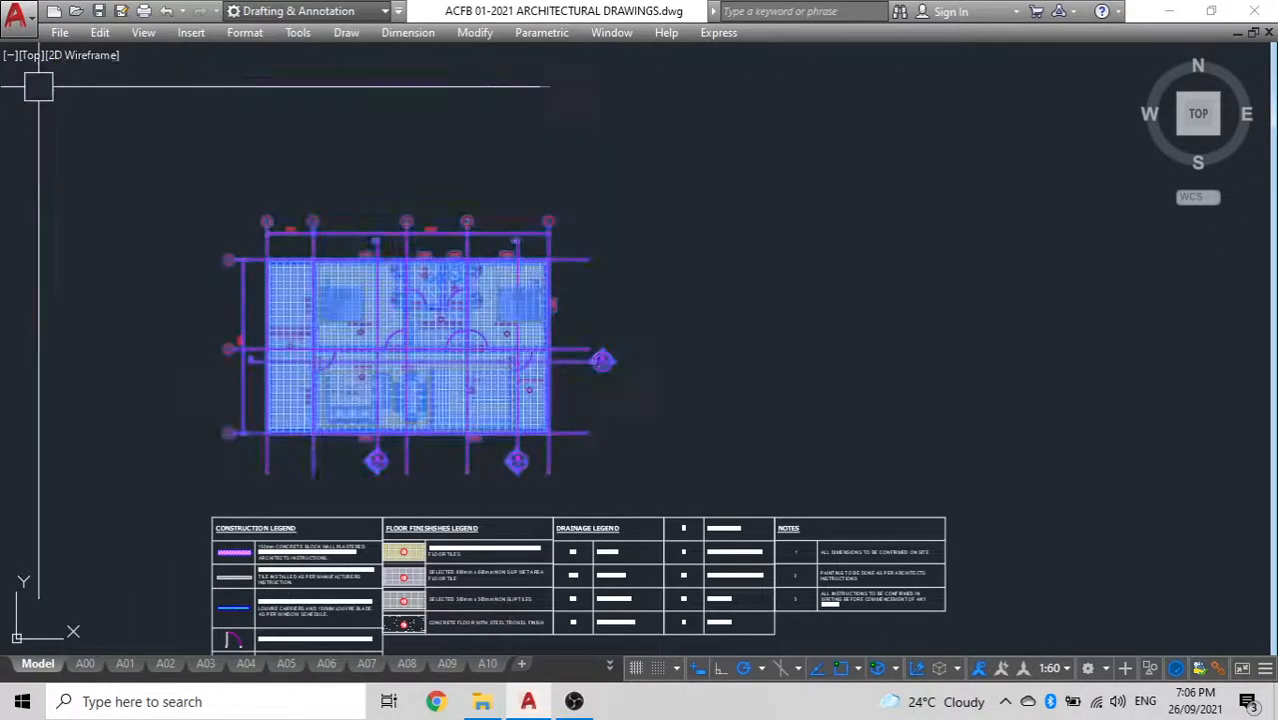
{"action": "type", "text": "c"}
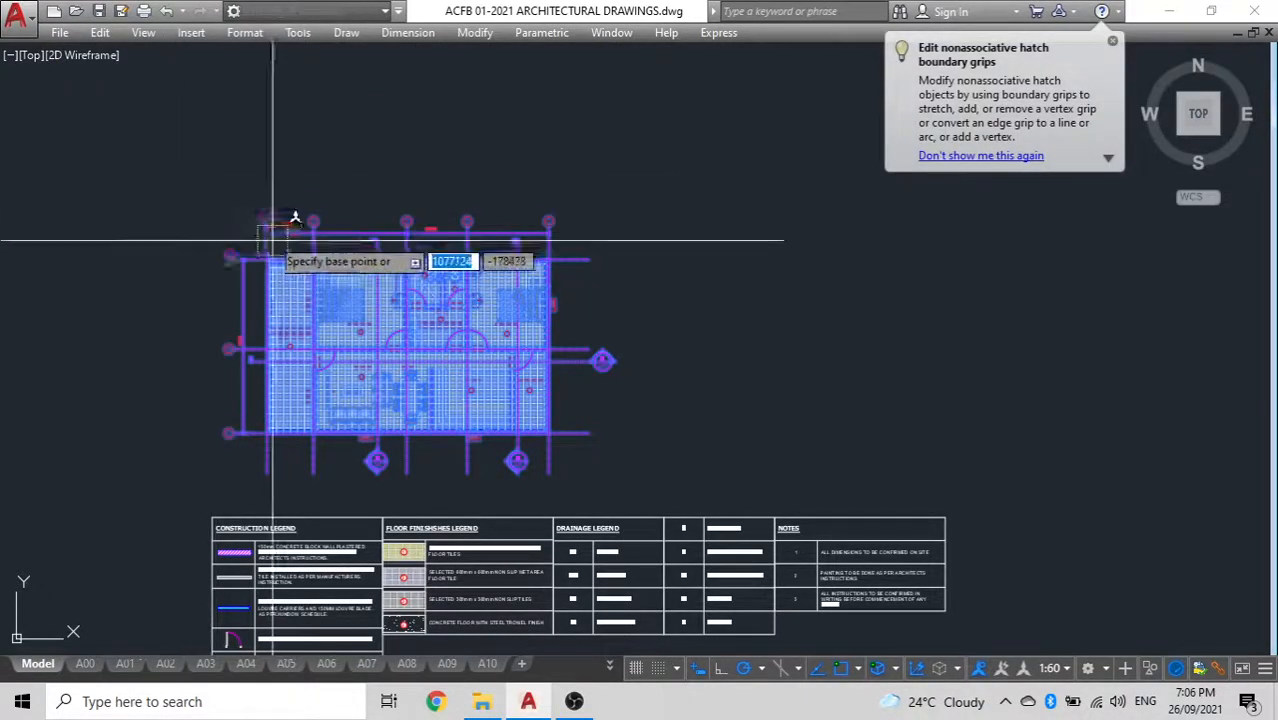
{"action": "scroll", "coordinate": [277, 234], "scroll_direction": "up", "scroll_amount": 5}
{"action": "left_click", "coordinate": [318, 265]}
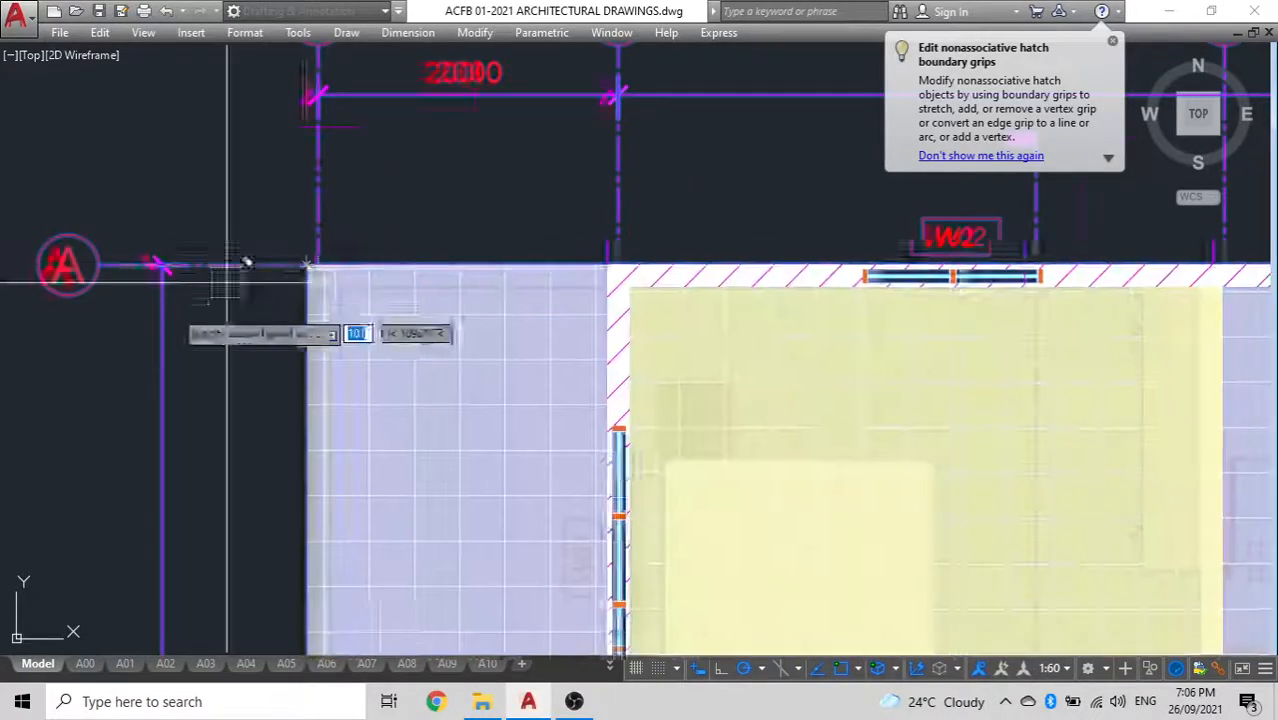
{"action": "scroll", "coordinate": [250, 290], "scroll_direction": "down", "scroll_amount": 8}
{"action": "scroll", "coordinate": [942, 253], "scroll_direction": "down", "scroll_amount": 2}
{"action": "middle_click_drag", "start_coordinate": [927, 252], "coordinate": [699, 254]}
{"action": "middle_click_drag", "start_coordinate": [1004, 269], "coordinate": [712, 303]}
{"action": "scroll", "coordinate": [756, 286], "scroll_direction": "up", "scroll_amount": 10}
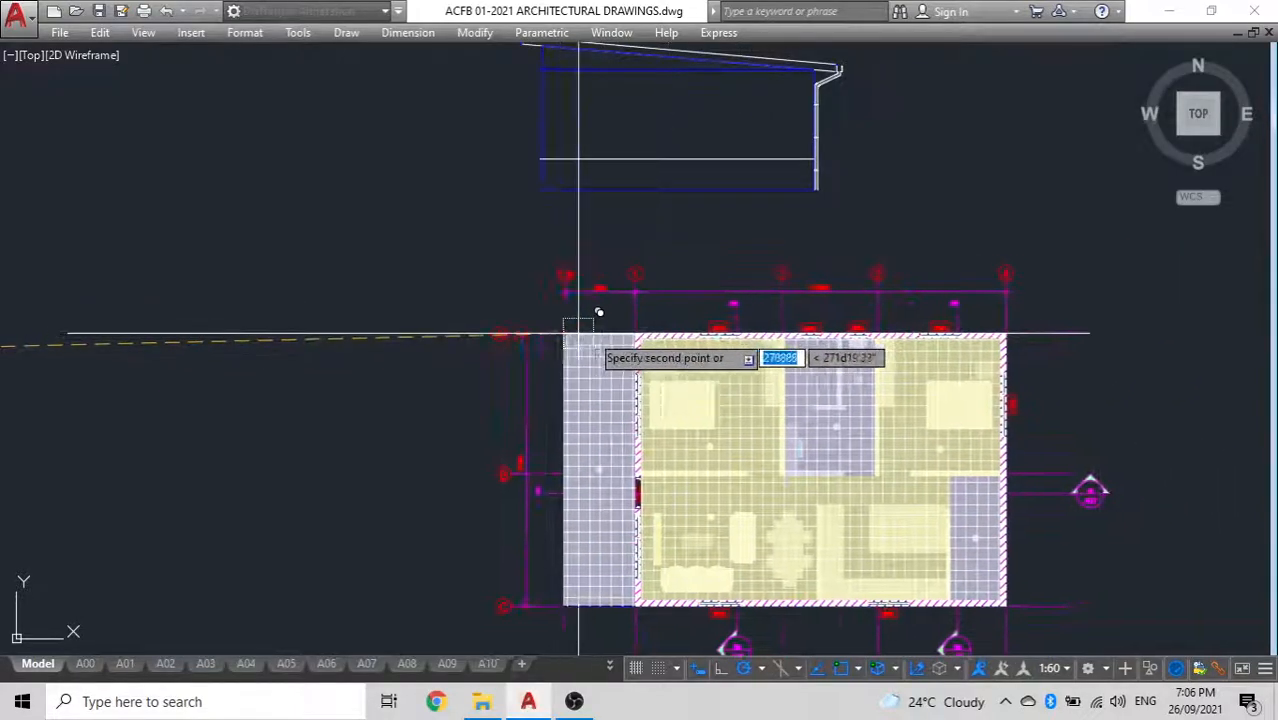
{"action": "left_click", "coordinate": [580, 333]}
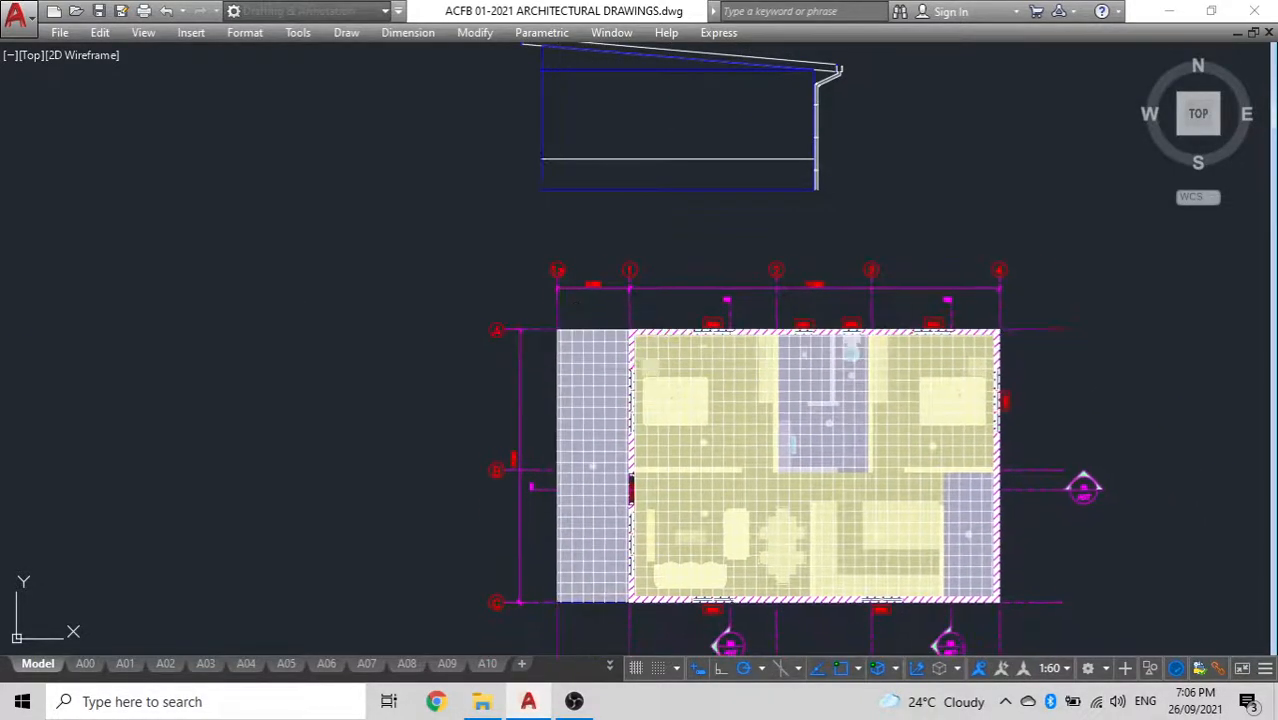
Erase the grid lines, grid bubbles, dimensions and section markers from the copied floor plan
{"action": "scroll", "coordinate": [580, 333], "scroll_direction": "down", "scroll_amount": 4}
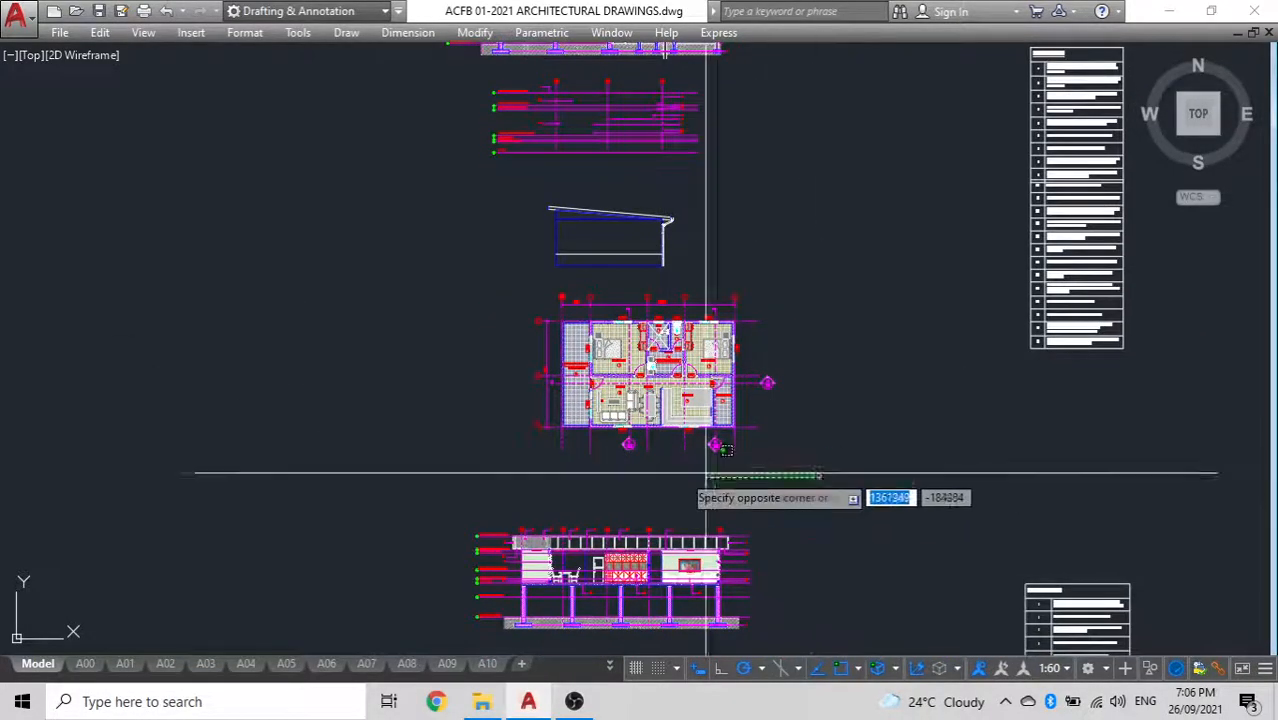
{"action": "left_click", "coordinate": [445, 442]}
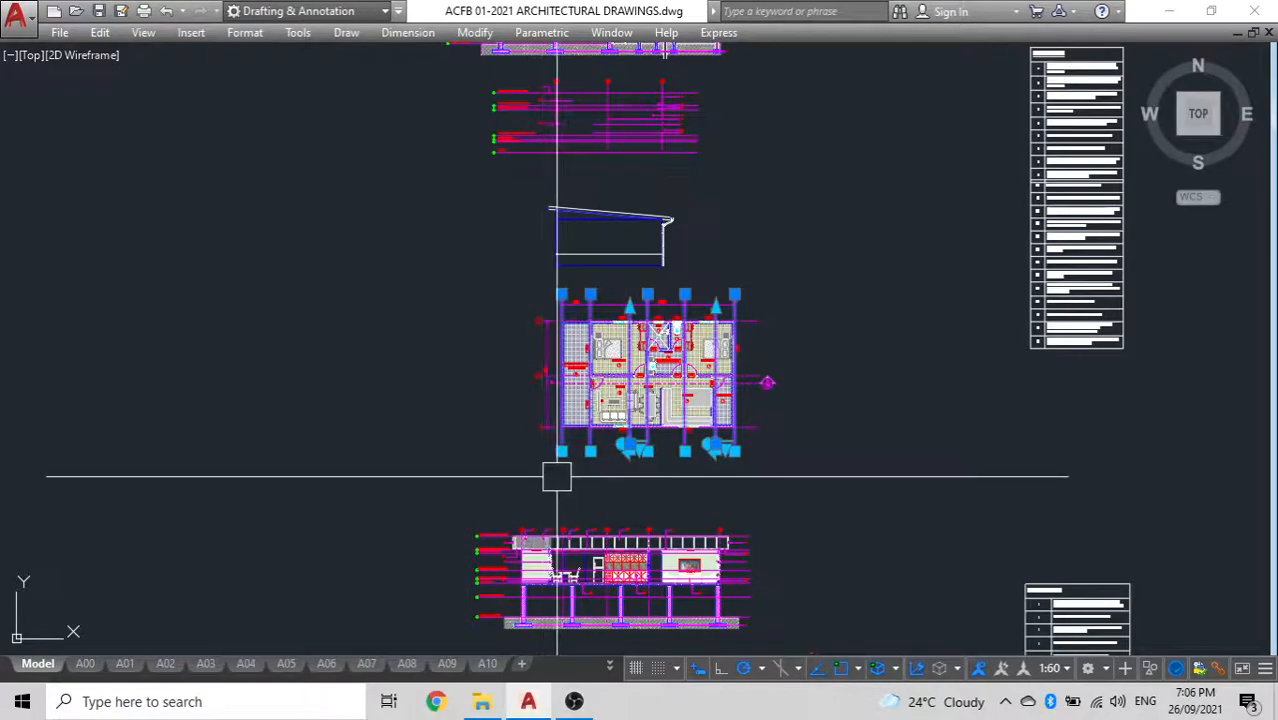
{"action": "left_click", "coordinate": [548, 475]}
{"action": "left_click", "coordinate": [463, 288]}
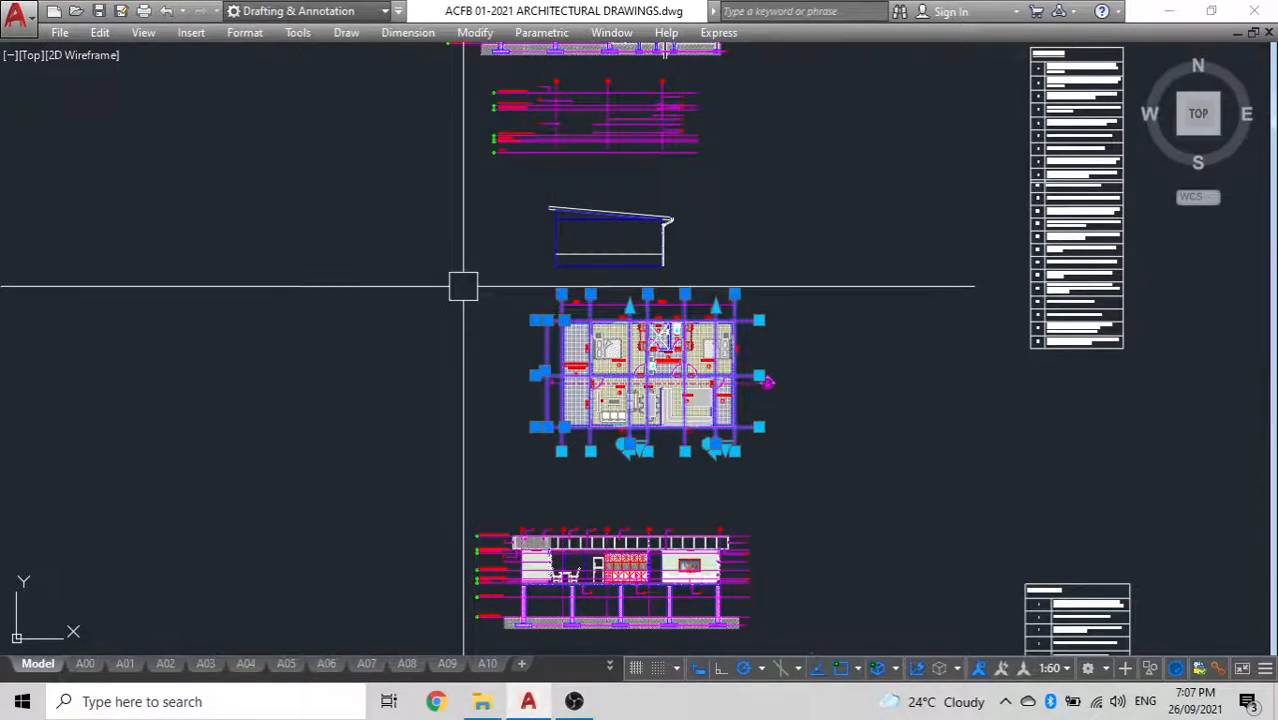
{"action": "left_click", "coordinate": [471, 292]}
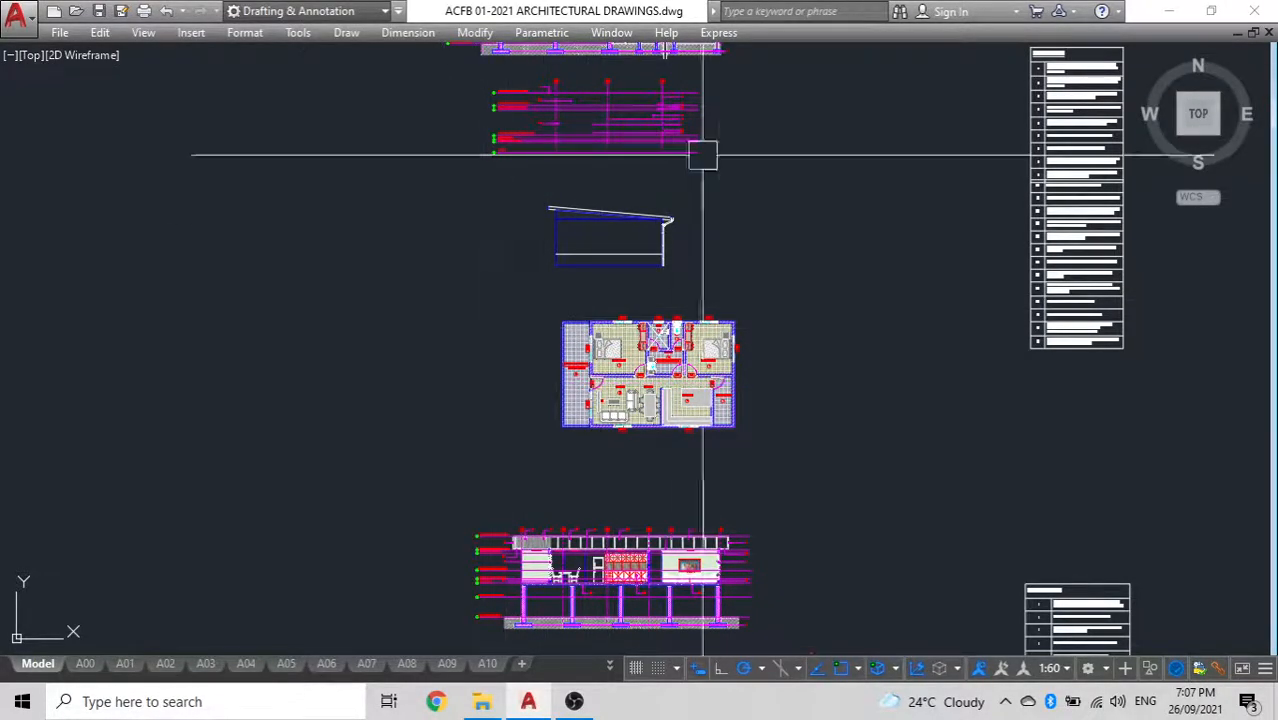
{"action": "scroll", "coordinate": [612, 70], "scroll_direction": "up", "scroll_amount": 6}
{"action": "left_click", "coordinate": [813, 176]}
{"action": "left_click", "coordinate": [257, 148]}
{"action": "key", "text": "Escape"}
{"action": "scroll", "coordinate": [420, 160], "scroll_direction": "down", "scroll_amount": 5}
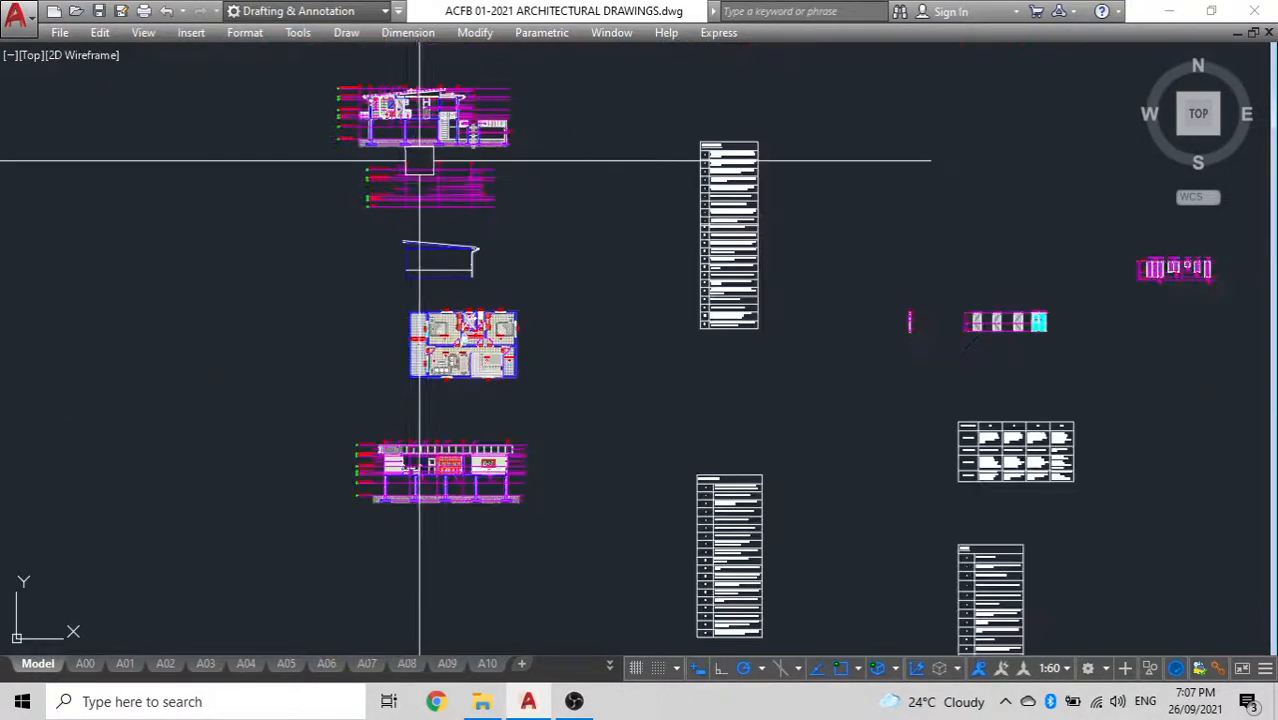
Examine the original front elevation with grids C, B and A to check how the floor plan must be oriented
{"action": "scroll", "coordinate": [457, 361], "scroll_direction": "up", "scroll_amount": 6}
{"action": "scroll", "coordinate": [456, 350], "scroll_direction": "down", "scroll_amount": 4}
{"action": "middle_click_drag", "start_coordinate": [456, 350], "coordinate": [932, 332]}
{"action": "scroll", "coordinate": [525, 351], "scroll_direction": "down", "scroll_amount": 2}
{"action": "middle_click_drag", "start_coordinate": [598, 340], "coordinate": [1016, 326]}
{"action": "middle_click_drag", "start_coordinate": [354, 335], "coordinate": [861, 343]}
{"action": "scroll", "coordinate": [449, 255], "scroll_direction": "up", "scroll_amount": 8}
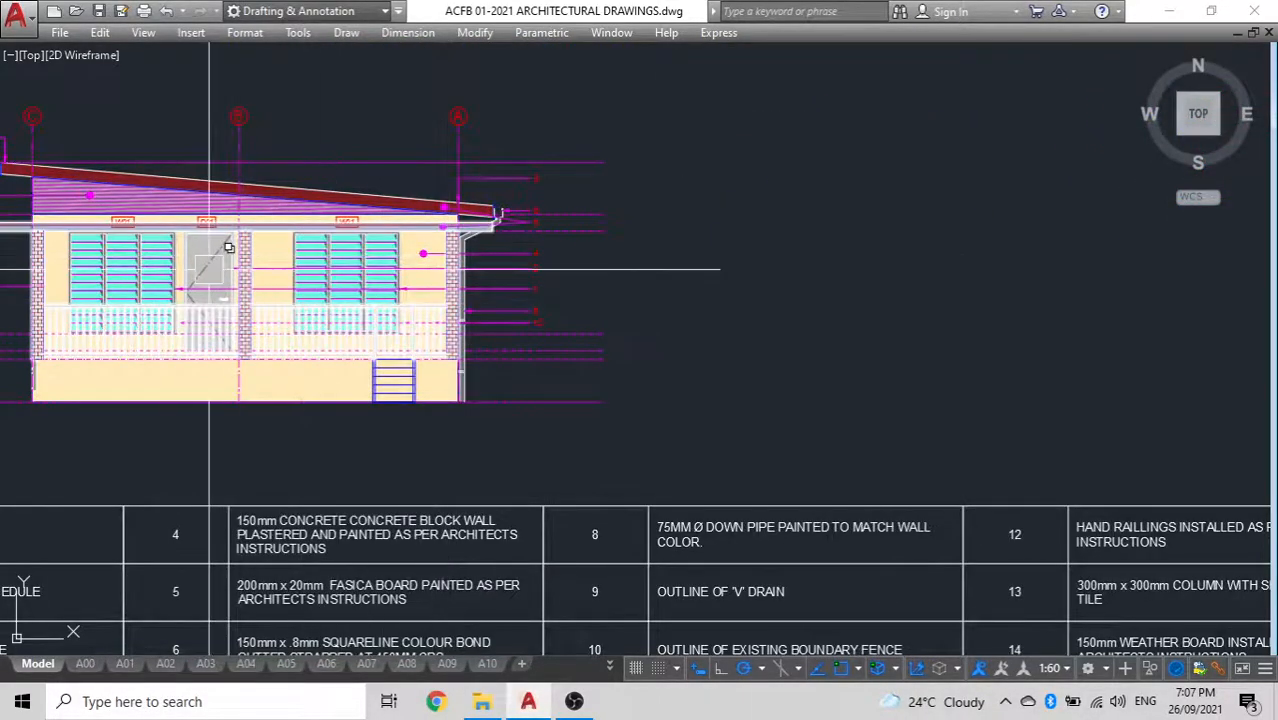
{"action": "scroll", "coordinate": [536, 295], "scroll_direction": "down", "scroll_amount": 2}
{"action": "middle_click_drag", "start_coordinate": [329, 273], "coordinate": [436, 273]}
{"action": "scroll", "coordinate": [437, 271], "scroll_direction": "up", "scroll_amount": 4}
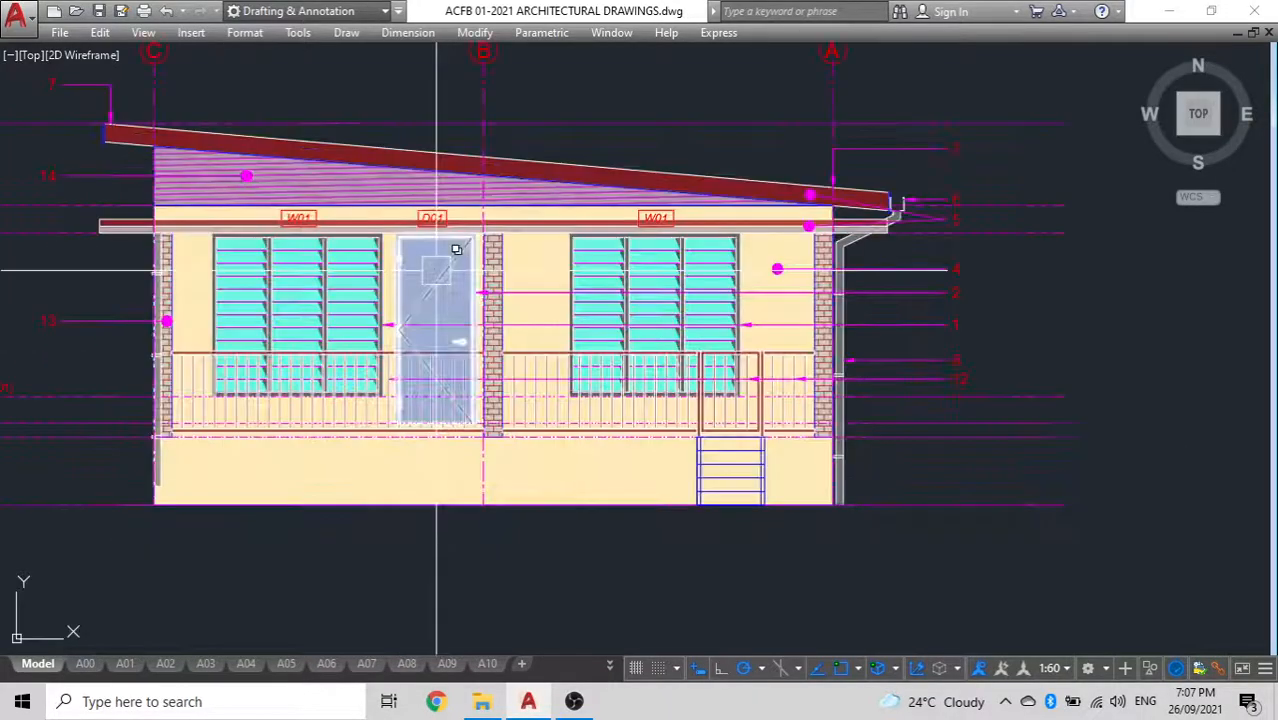
{"action": "scroll", "coordinate": [371, 320], "scroll_direction": "down", "scroll_amount": 8}
{"action": "scroll", "coordinate": [810, 317], "scroll_direction": "down", "scroll_amount": 2}
Rotate the copied floor plan 90 degrees clockwise about its upper-left outer corner, with the front porch facing the elevation outline
{"action": "middle_click_drag", "start_coordinate": [1067, 318], "coordinate": [241, 427]}
{"action": "scroll", "coordinate": [241, 427], "scroll_direction": "down", "scroll_amount": 2}
{"action": "scroll", "coordinate": [548, 419], "scroll_direction": "up", "scroll_amount": 2}
{"action": "scroll", "coordinate": [585, 462], "scroll_direction": "up", "scroll_amount": 5}
{"action": "middle_click_drag", "start_coordinate": [585, 462], "coordinate": [660, 77]}
{"action": "middle_click_drag", "start_coordinate": [654, 420], "coordinate": [691, 151]}
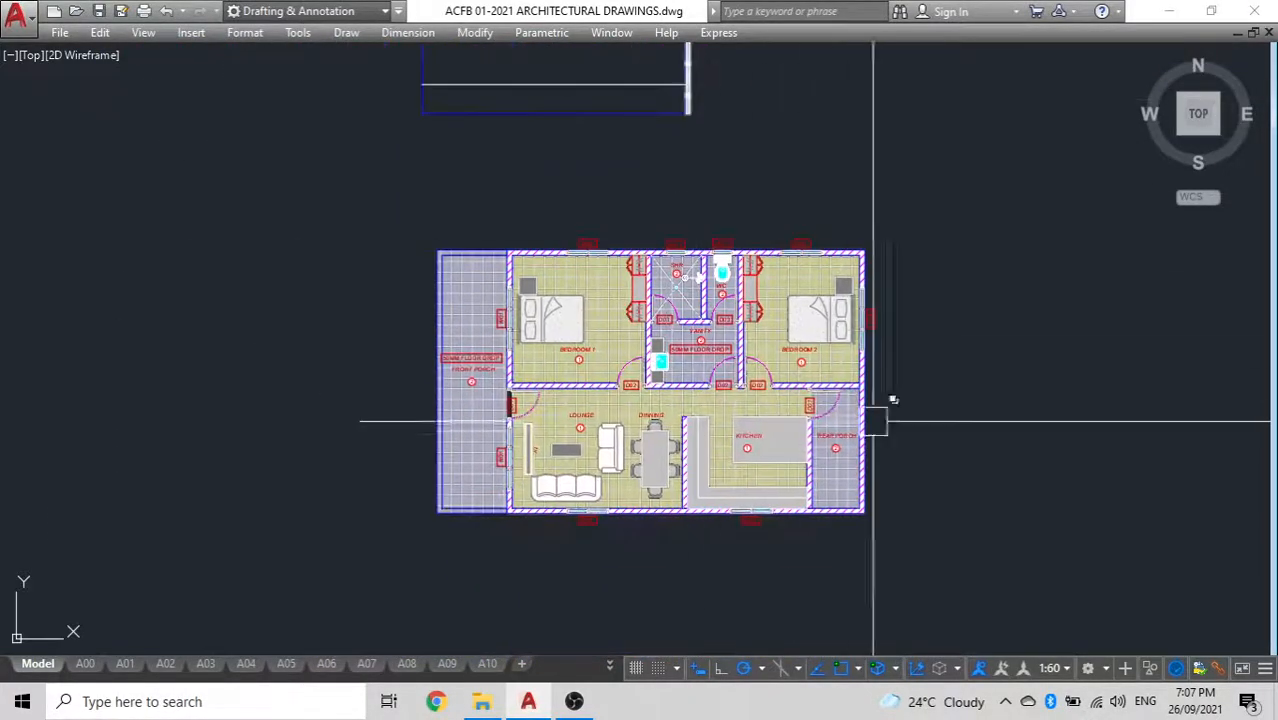
{"action": "left_click", "coordinate": [984, 533]}
{"action": "left_click", "coordinate": [245, 222]}
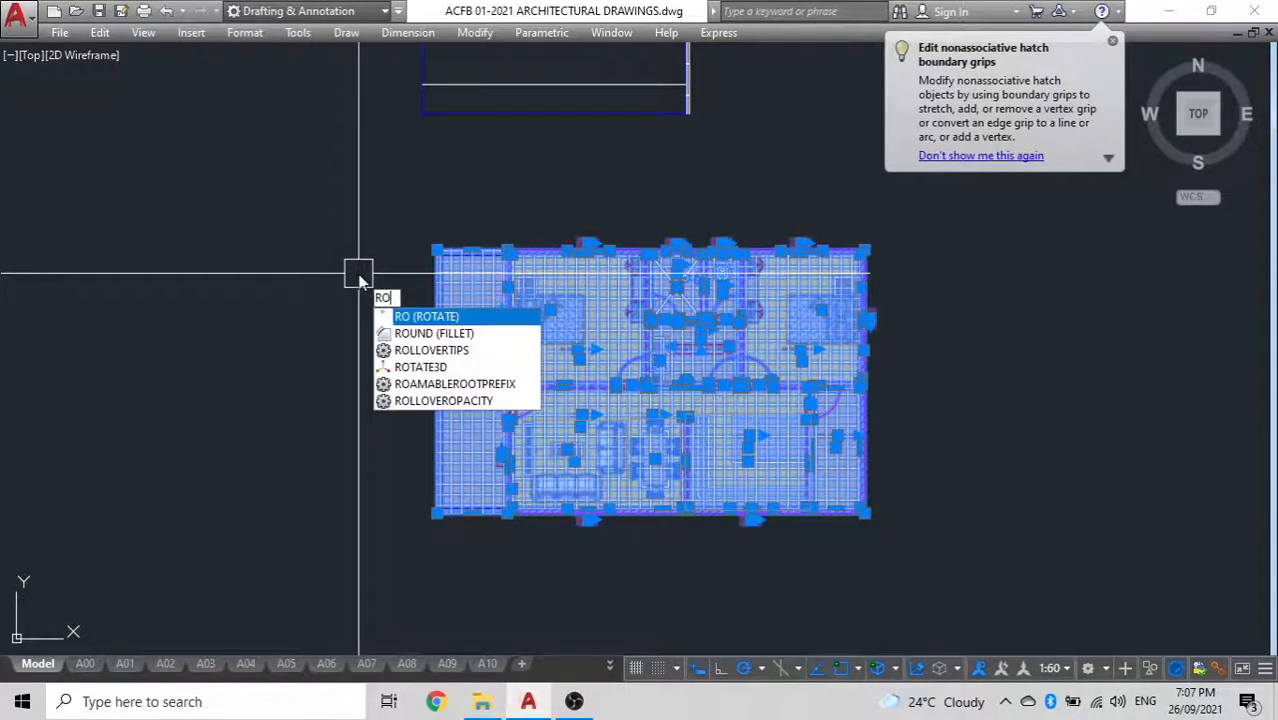
{"action": "key", "text": "Return"}
{"action": "left_click", "coordinate": [437, 249]}
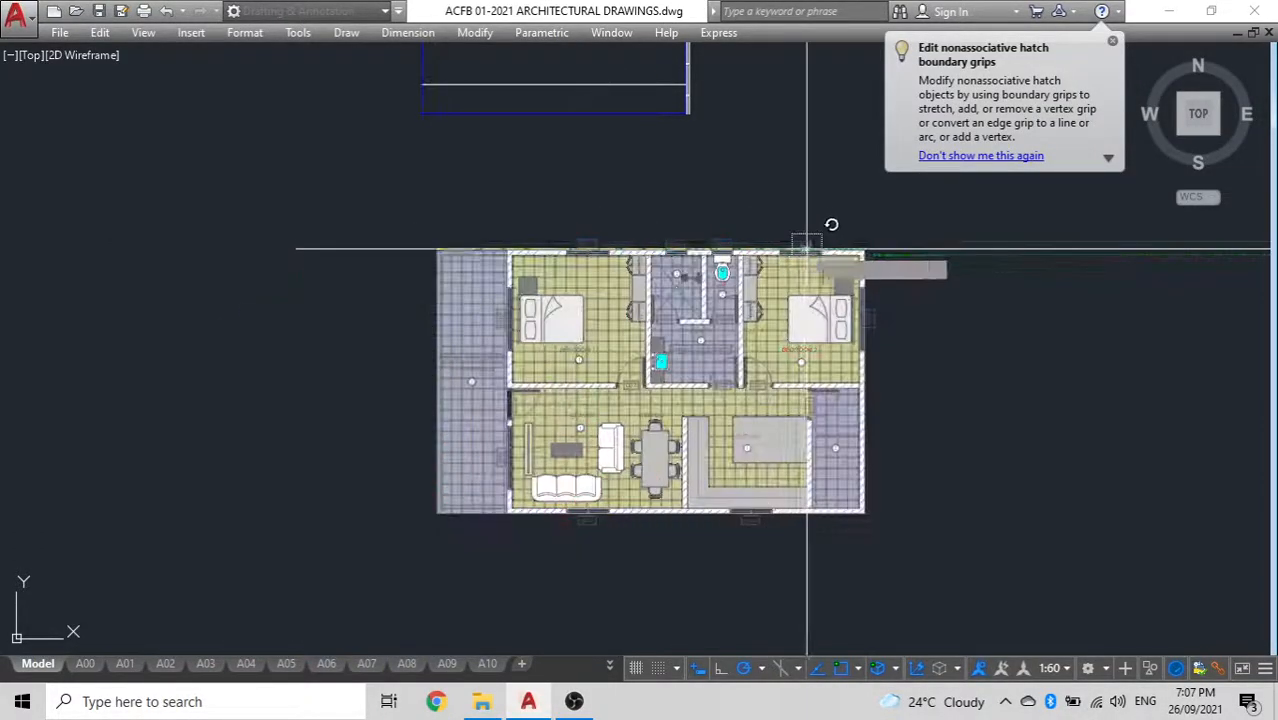
{"action": "left_click", "coordinate": [954, 260]}
Group all objects of the rotated floor plan into a single object
{"action": "middle_click_drag", "start_coordinate": [591, 364], "coordinate": [697, 103]}
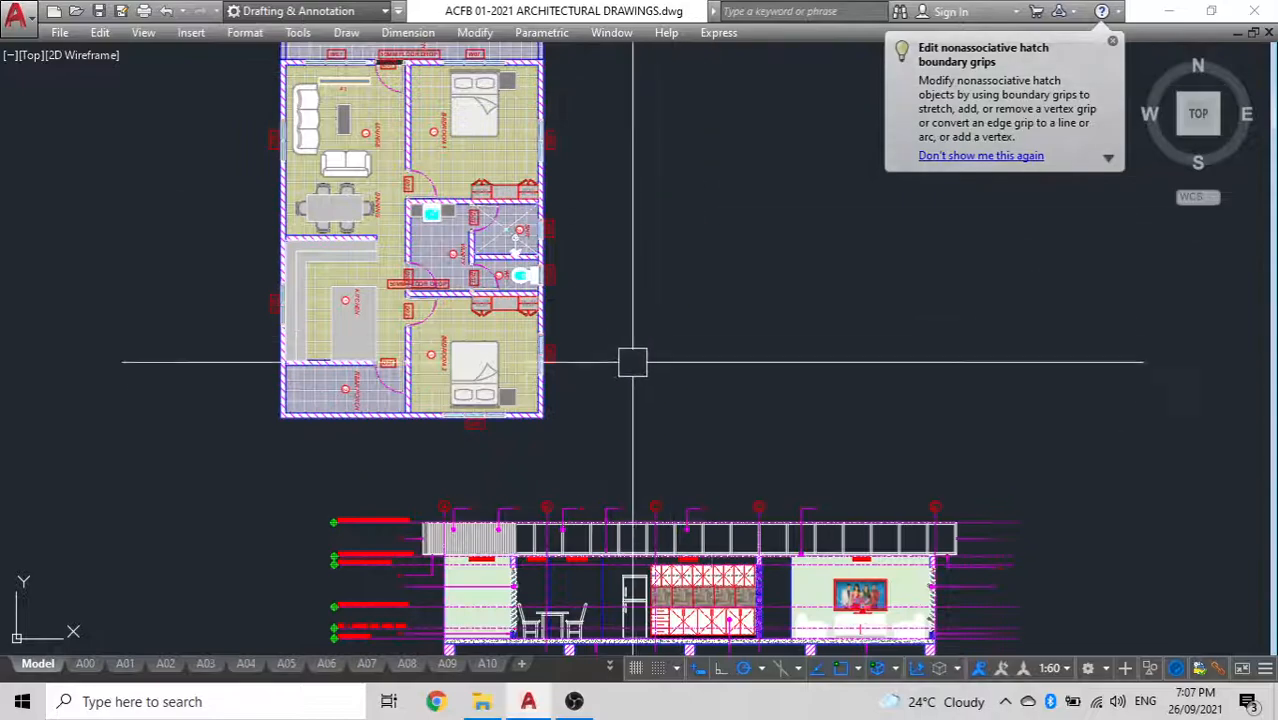
{"action": "left_click", "coordinate": [642, 445]}
{"action": "middle_click_drag", "start_coordinate": [342, 325], "coordinate": [497, 450]}
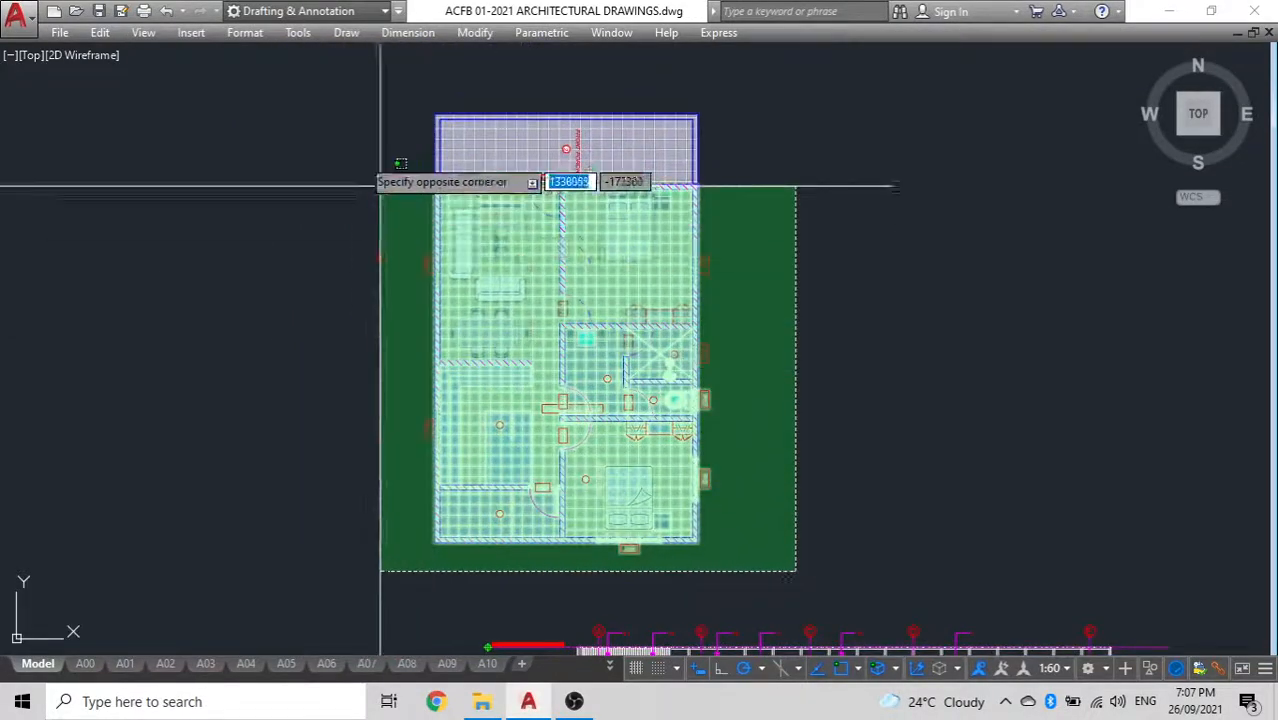
{"action": "left_click", "coordinate": [328, 76]}
{"action": "type", "text": "g"}
{"action": "key", "text": "Return"}
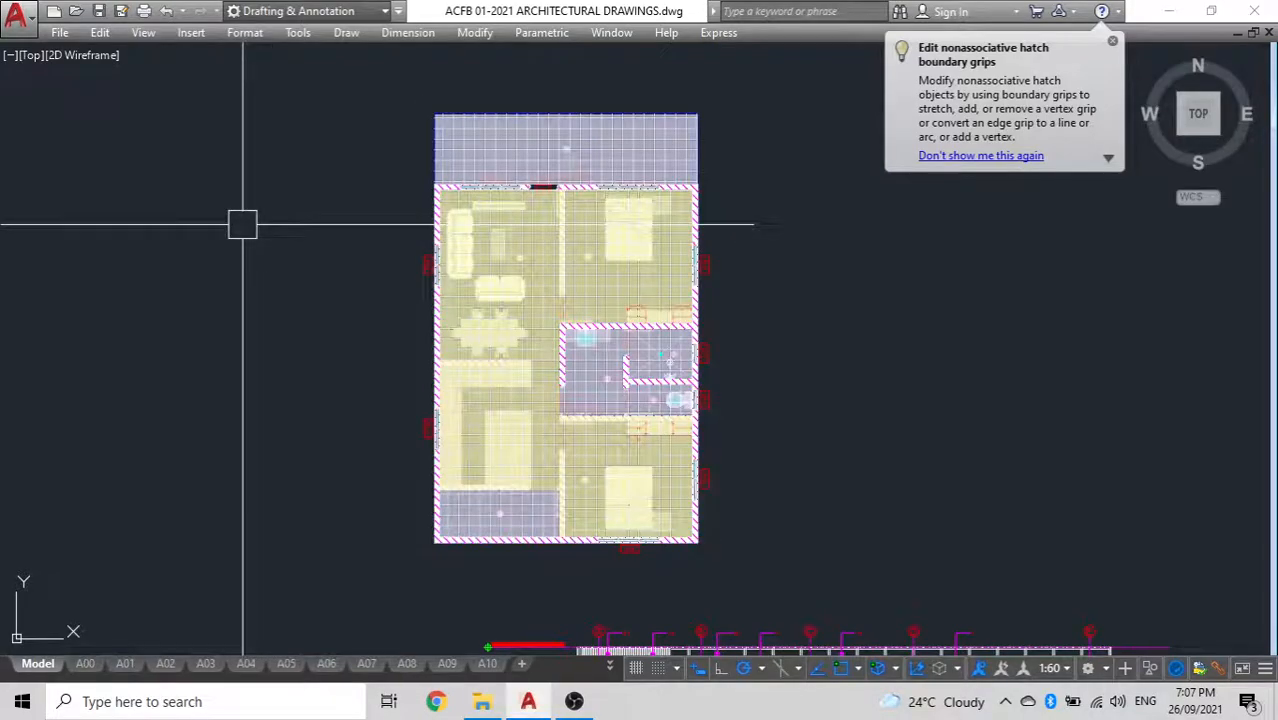
{"action": "key", "text": "Escape"}
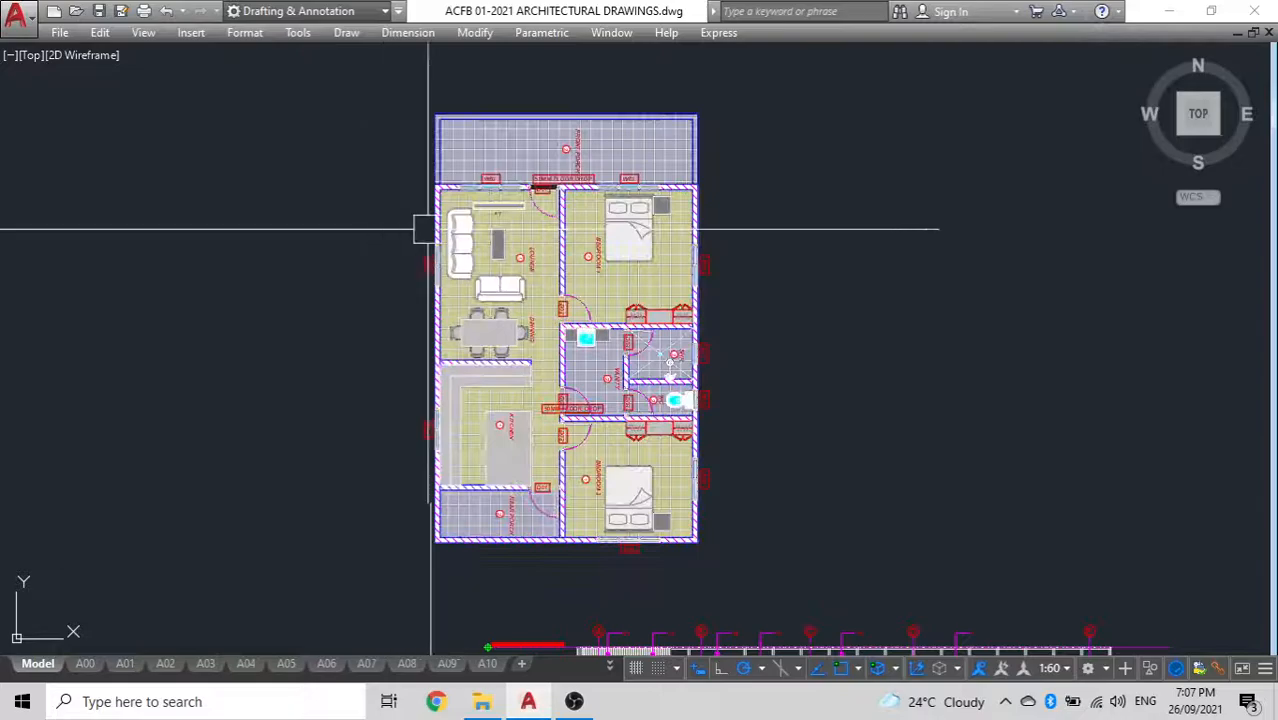
Move the grouped floor plan by its upper-left porch corner to the lower-left corner of the elevation outline
{"action": "scroll", "coordinate": [390, 304], "scroll_direction": "down", "scroll_amount": 4}
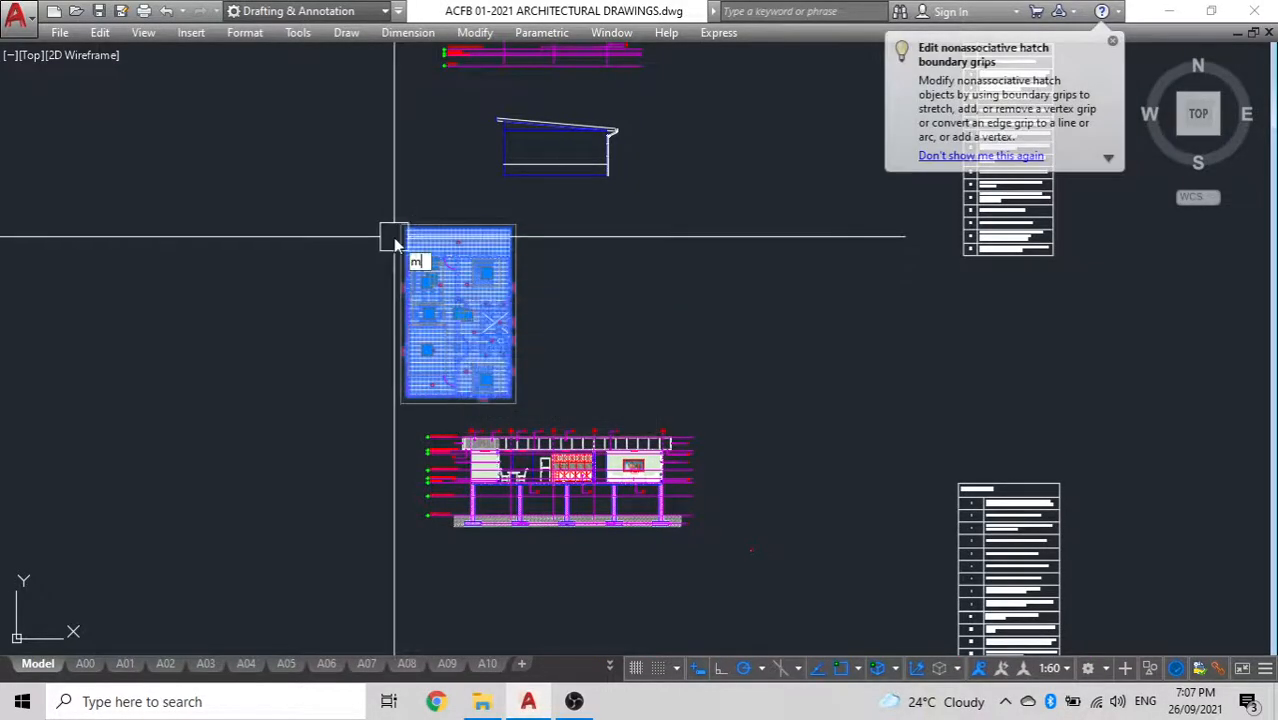
{"action": "scroll", "coordinate": [395, 220], "scroll_direction": "up", "scroll_amount": 5}
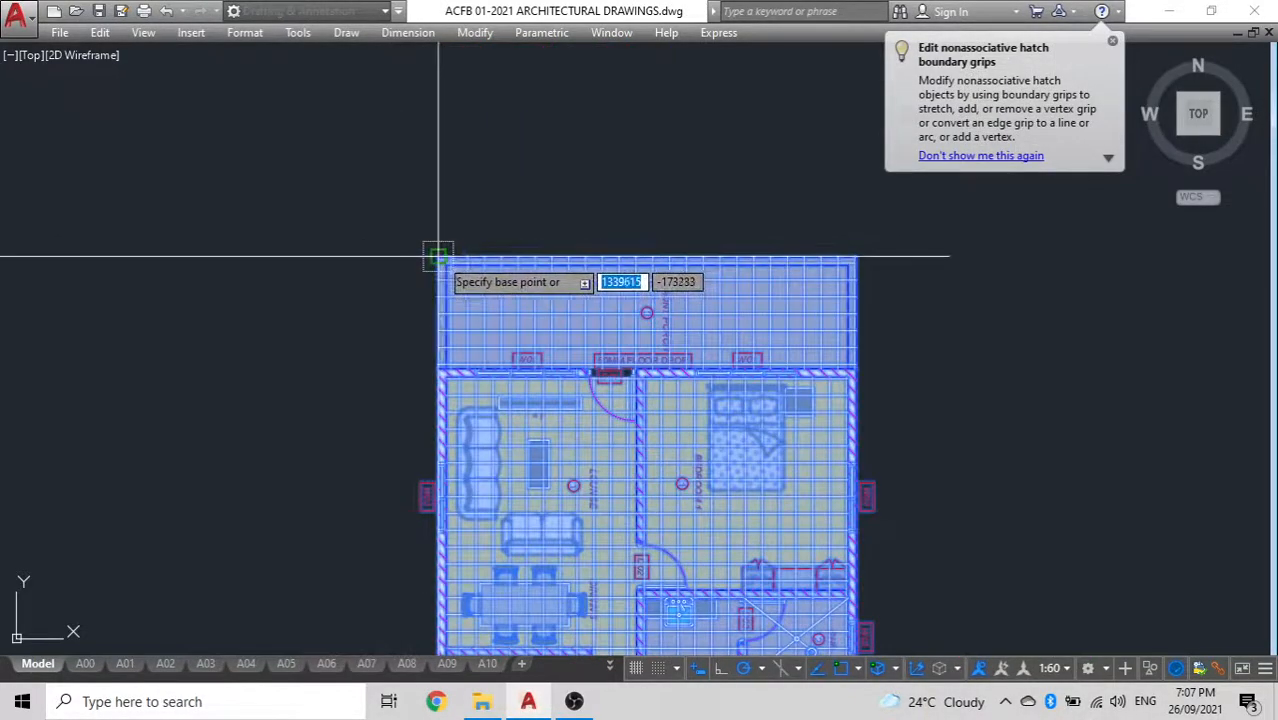
{"action": "left_click", "coordinate": [438, 257]}
{"action": "scroll", "coordinate": [183, 205], "scroll_direction": "up", "scroll_amount": 3}
{"action": "scroll", "coordinate": [171, 251], "scroll_direction": "down", "scroll_amount": 5}
{"action": "scroll", "coordinate": [354, 200], "scroll_direction": "up", "scroll_amount": 6}
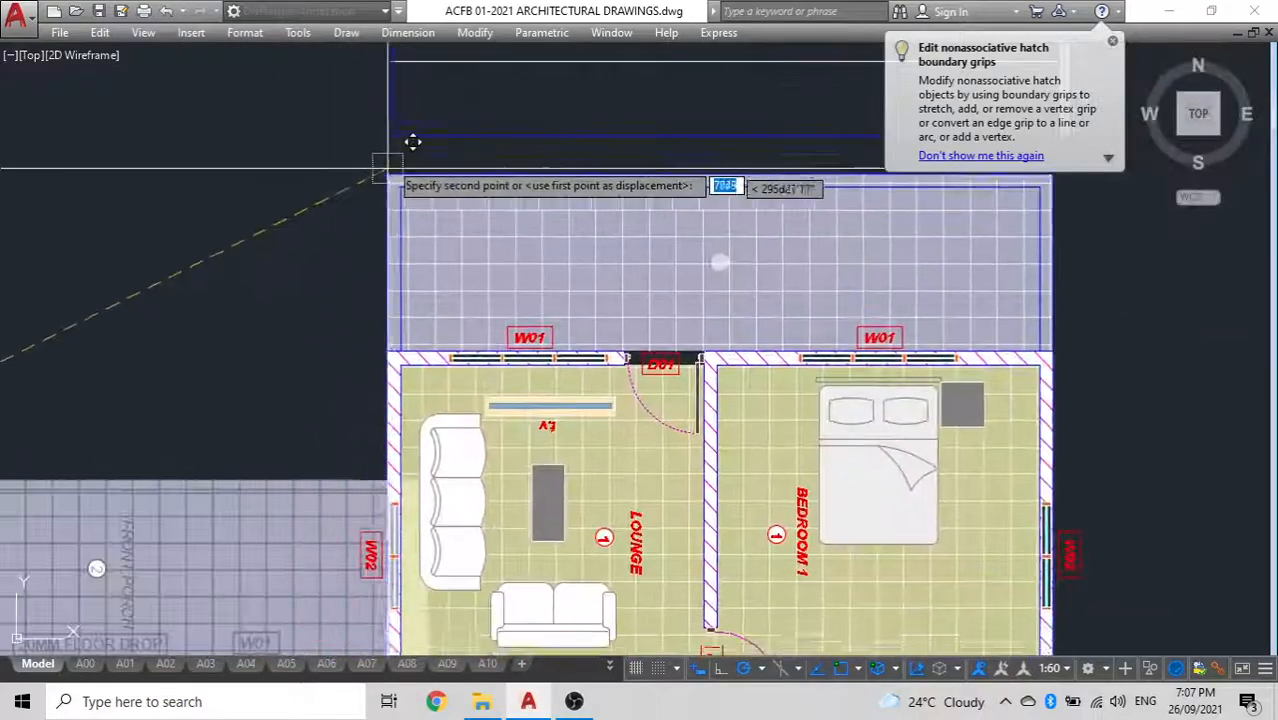
{"action": "middle_click_drag", "start_coordinate": [388, 172], "coordinate": [391, 128]}
{"action": "left_click", "coordinate": [391, 128]}
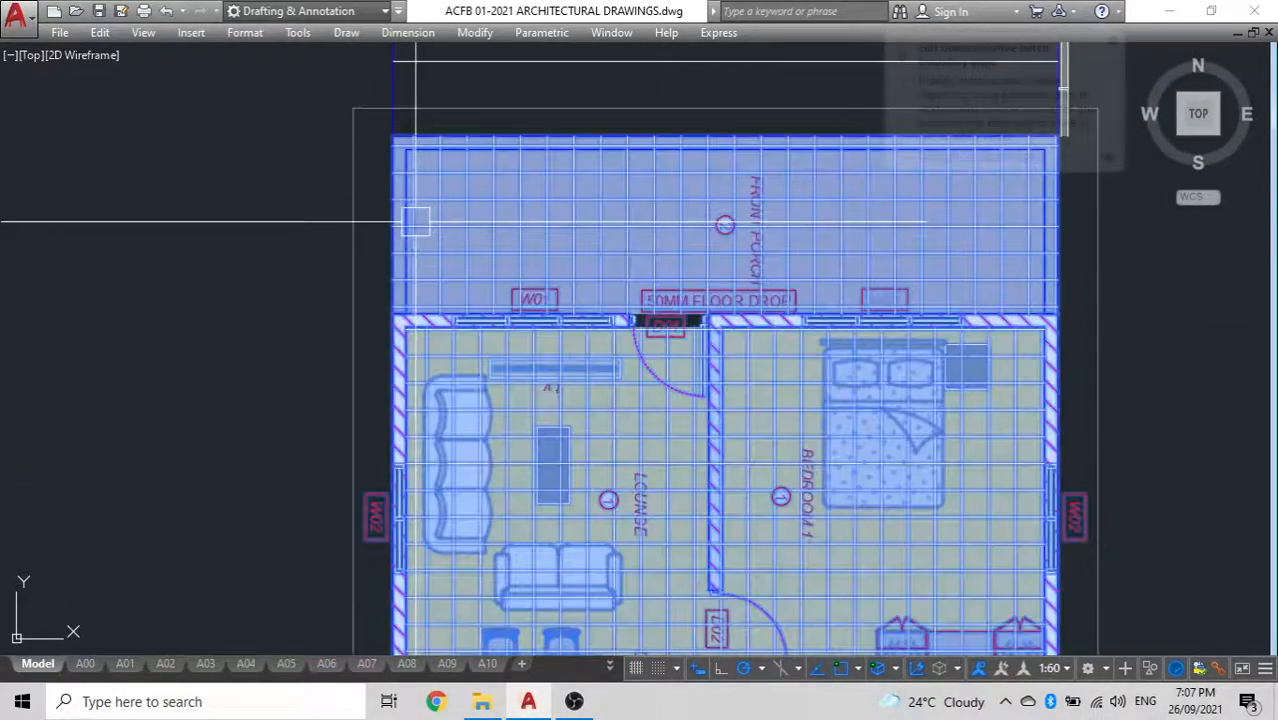
Move the floor plan straight down to leave a small gap below the elevation outline
{"action": "scroll", "coordinate": [416, 220], "scroll_direction": "down", "scroll_amount": 5}
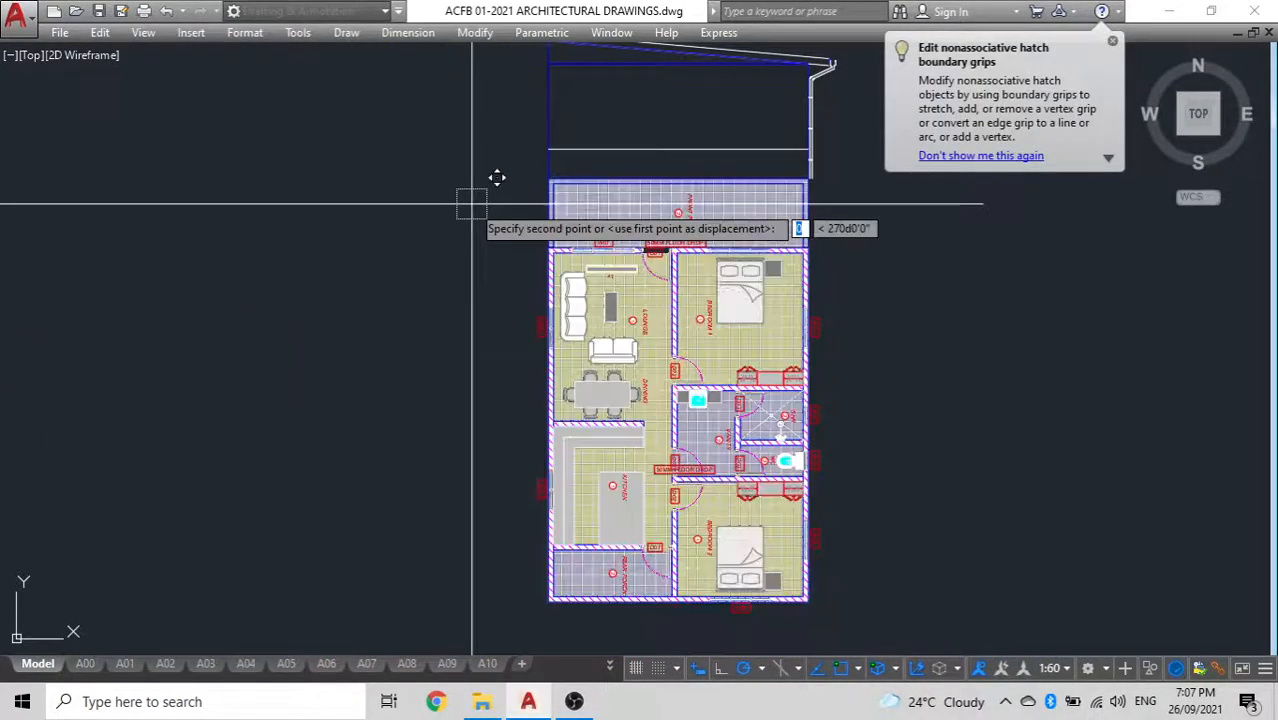
{"action": "left_click", "coordinate": [522, 237]}
{"action": "middle_click_drag", "start_coordinate": [751, 246], "coordinate": [690, 310]}
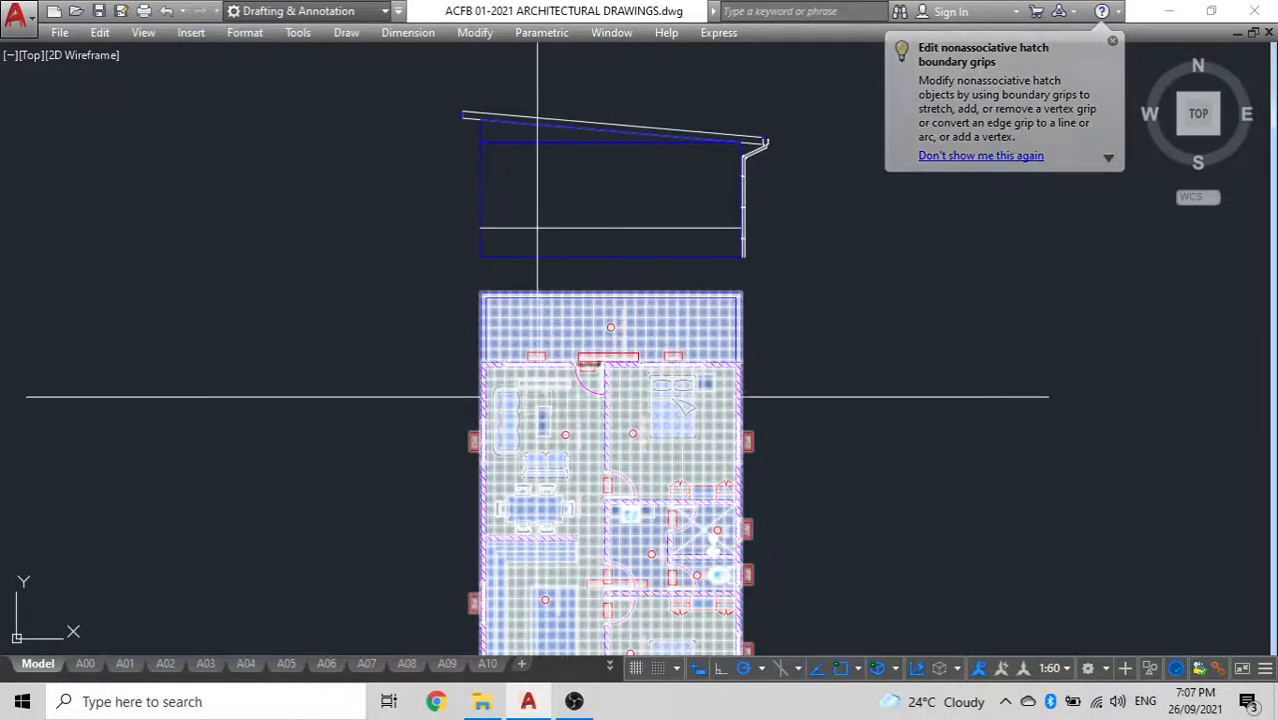
{"action": "scroll", "coordinate": [595, 372], "scroll_direction": "up", "scroll_amount": 3}
{"action": "scroll", "coordinate": [589, 366], "scroll_direction": "down", "scroll_amount": 3}
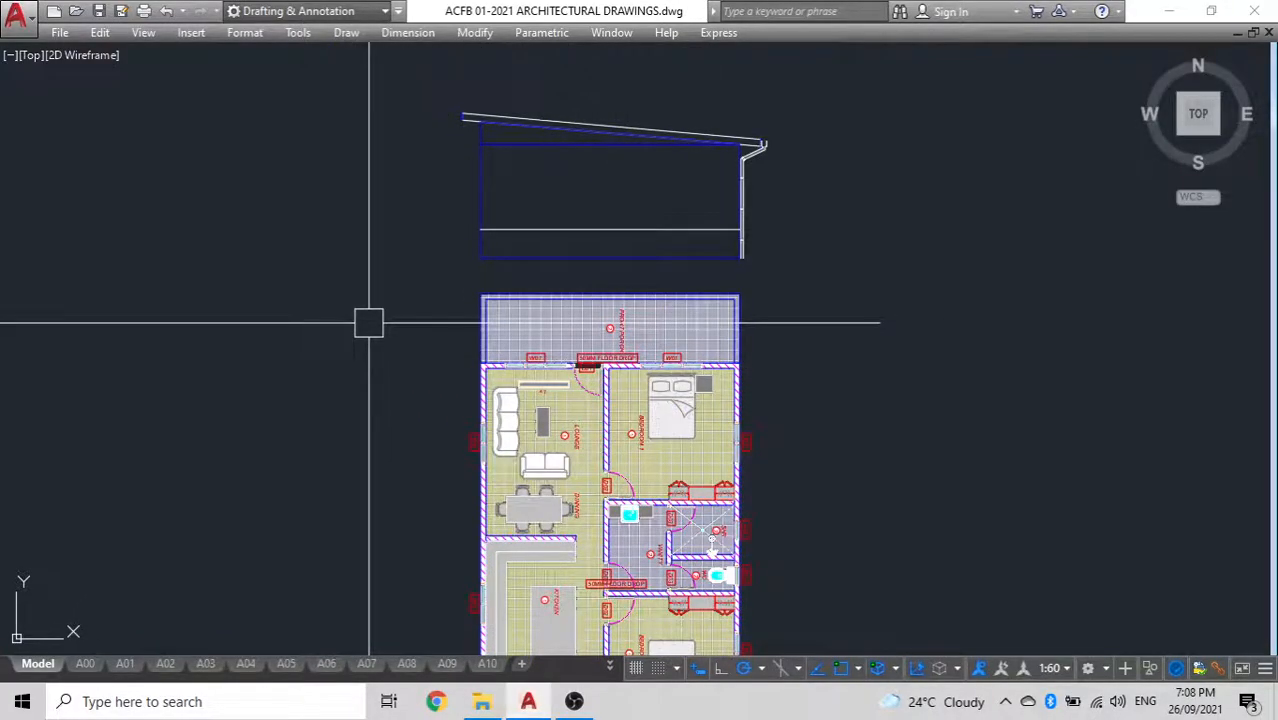
Draw a vertical construction line through the elevation from the outer face of the plan's left wall
{"action": "scroll", "coordinate": [368, 323], "scroll_direction": "up", "scroll_amount": 8}
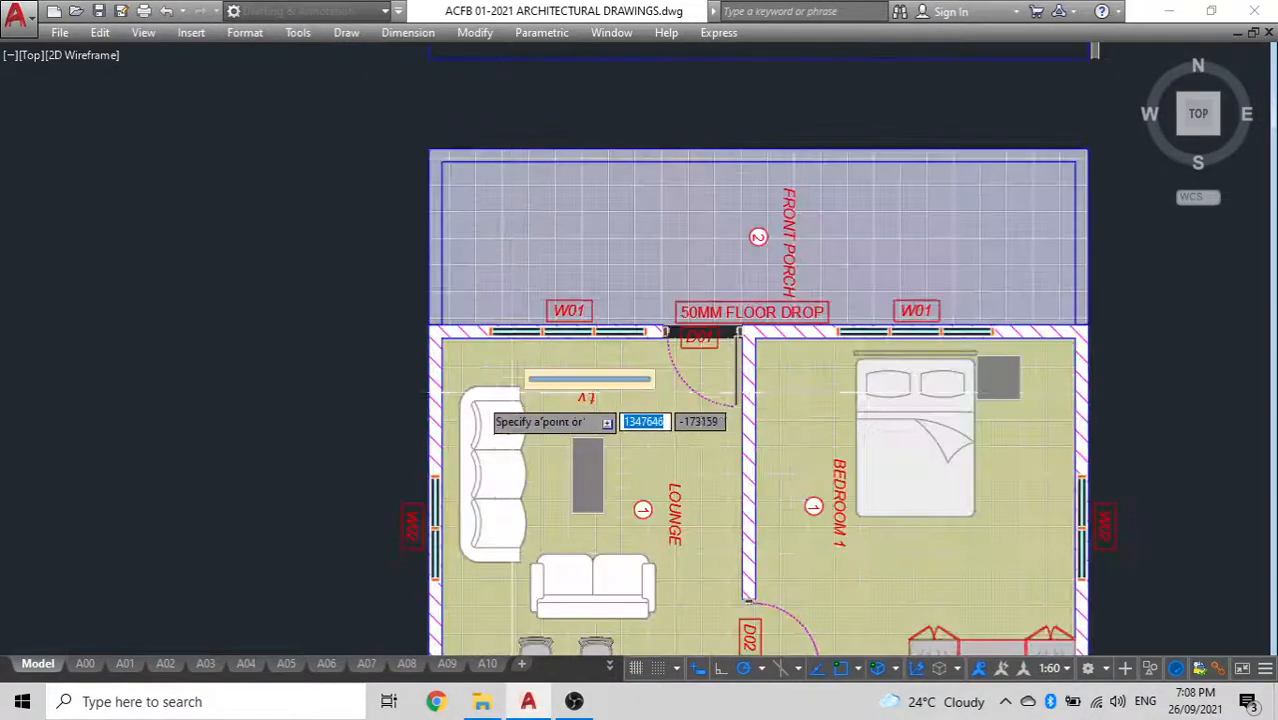
{"action": "left_click", "coordinate": [340, 210]}
{"action": "scroll", "coordinate": [224, 240], "scroll_direction": "down", "scroll_amount": 6}
{"action": "scroll", "coordinate": [282, 345], "scroll_direction": "up", "scroll_amount": 2}
{"action": "middle_click_drag", "start_coordinate": [287, 181], "coordinate": [286, 212]}
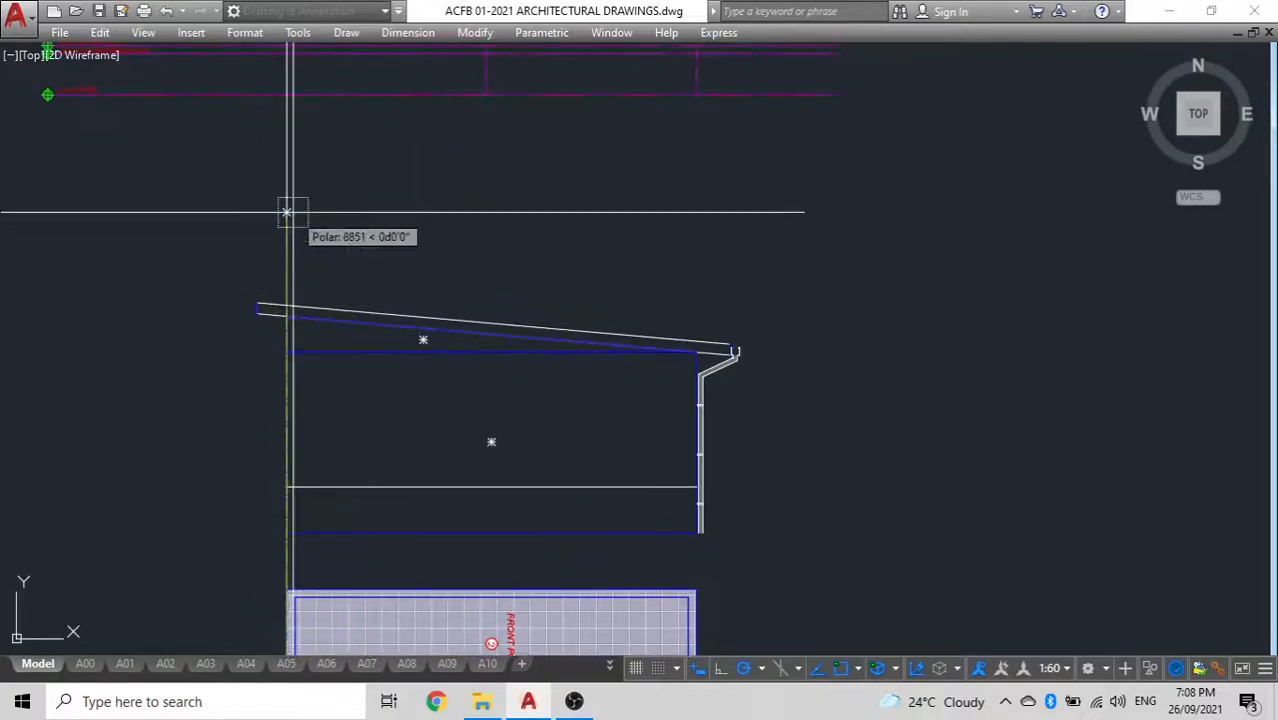
{"action": "middle_click_drag", "start_coordinate": [245, 406], "coordinate": [438, 156]}
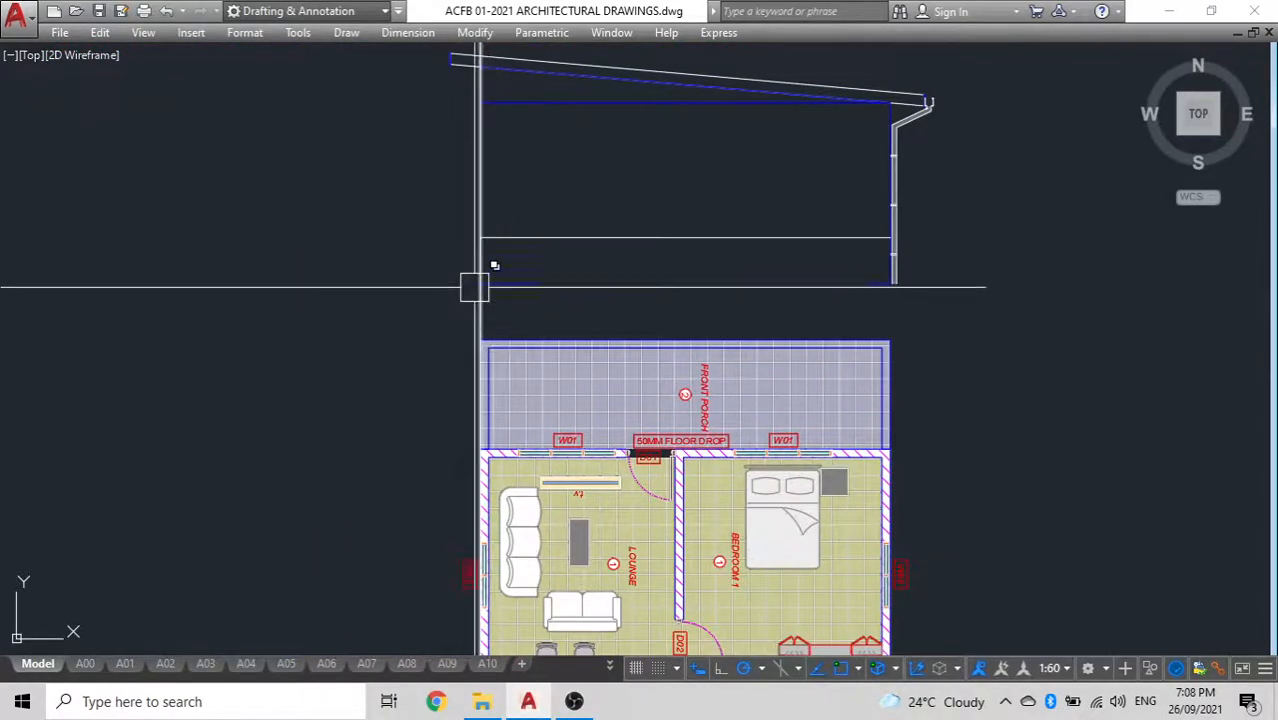
Copy the vertical construction line from the outer face to the inner face of the lounge's left wall
{"action": "middle_click_drag", "start_coordinate": [333, 312], "coordinate": [339, 236]}
{"action": "type", "text": "o"}
{"action": "key", "text": "Return"}
{"action": "scroll", "coordinate": [552, 352], "scroll_direction": "up", "scroll_amount": 6}
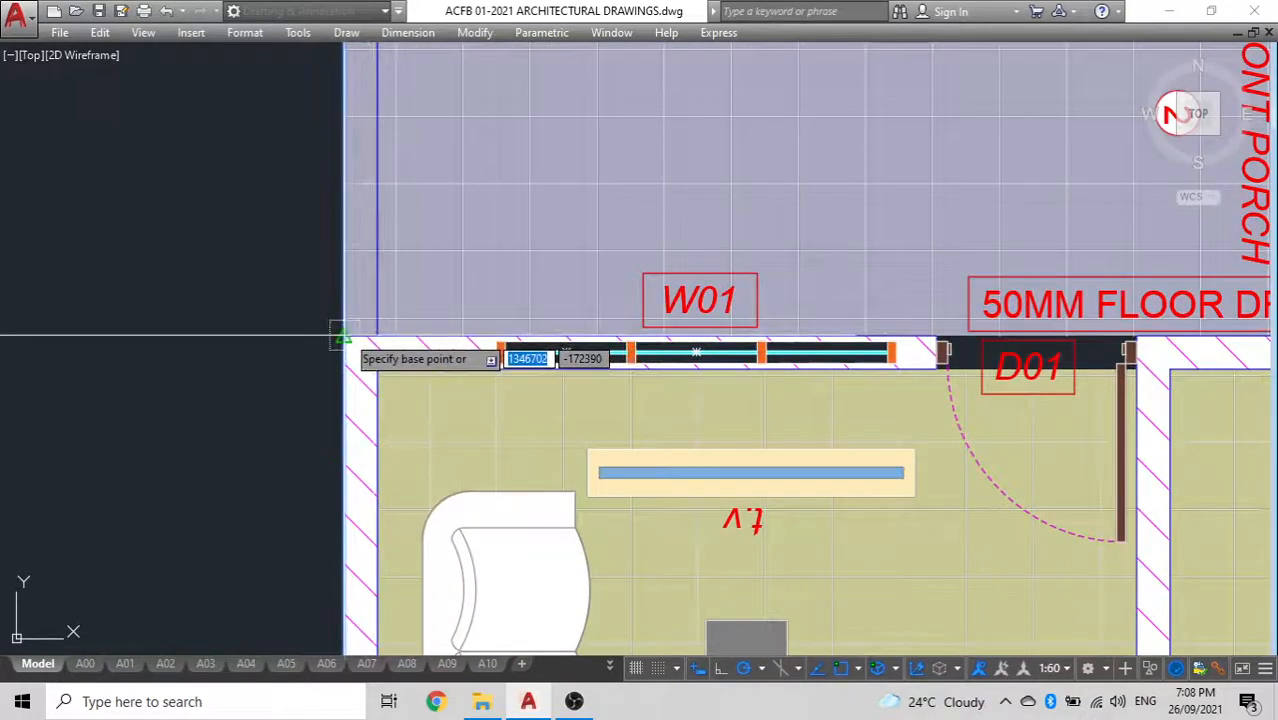
{"action": "left_click", "coordinate": [377, 369]}
{"action": "key", "text": "Escape"}
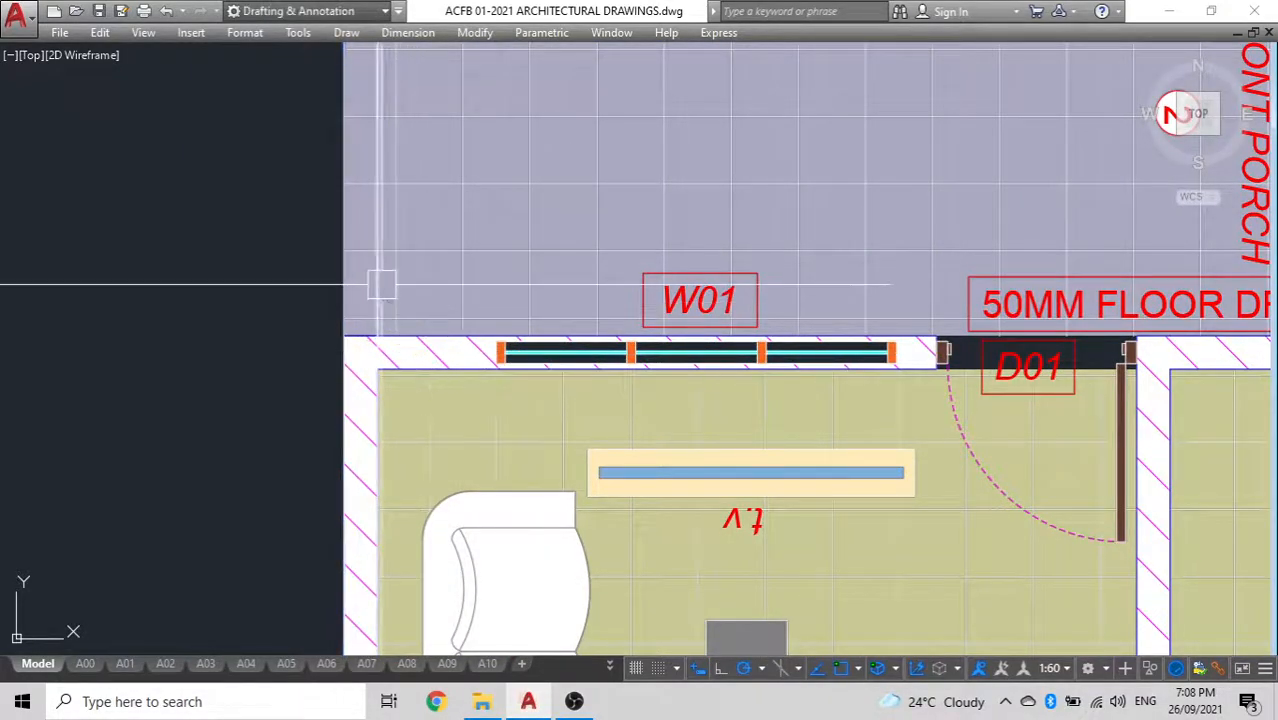
Copy the pair of wall construction lines onto the interior wall between the lounge and bedroom 1
{"action": "left_click", "coordinate": [379, 285]}
{"action": "type", "text": "o"}
{"action": "key", "text": "Return"}
{"action": "left_click", "coordinate": [340, 335]}
{"action": "scroll", "coordinate": [300, 350], "scroll_direction": "down", "scroll_amount": 5}
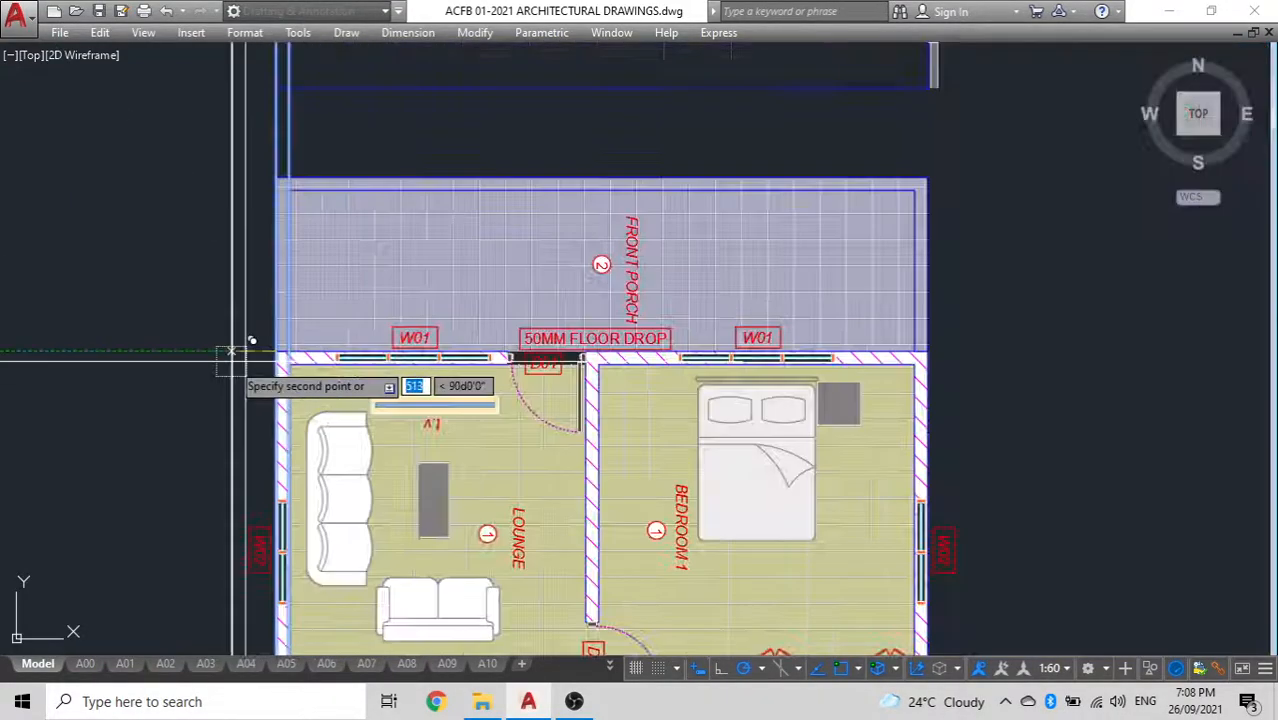
{"action": "scroll", "coordinate": [505, 300], "scroll_direction": "up", "scroll_amount": 5}
{"action": "left_click", "coordinate": [496, 287]}
Place another copy of the construction line pair on the outer wall beside bedroom 1 and finish the copying
{"action": "scroll", "coordinate": [465, 370], "scroll_direction": "down", "scroll_amount": 4}
{"action": "middle_click_drag", "start_coordinate": [465, 370], "coordinate": [305, 340]}
{"action": "scroll", "coordinate": [787, 295], "scroll_direction": "up", "scroll_amount": 4}
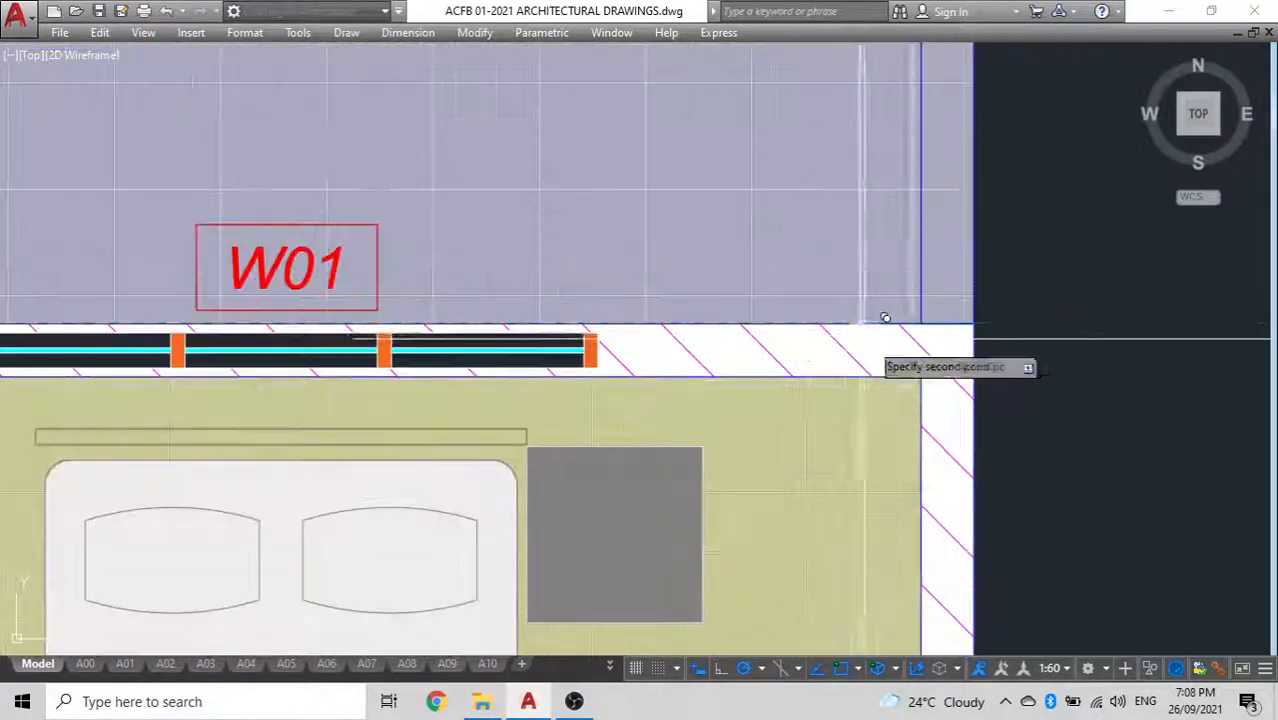
{"action": "left_click", "coordinate": [920, 378]}
{"action": "scroll", "coordinate": [819, 391], "scroll_direction": "down", "scroll_amount": 5}
{"action": "mouse_move", "coordinate": [819, 391]}
{"action": "middle_mouse_down"}
{"action": "mouse_move", "coordinate": [868, 197]}
{"action": "mouse_move", "coordinate": [814, 371]}
{"action": "middle_mouse_up"}
{"action": "key", "text": "Escape"}
{"action": "middle_click_drag", "start_coordinate": [881, 397], "coordinate": [878, 220]}
{"action": "mouse_move", "coordinate": [686, 160]}
{"action": "middle_mouse_down"}
{"action": "mouse_move", "coordinate": [702, 204]}
{"action": "mouse_move", "coordinate": [710, 369]}
{"action": "middle_mouse_up"}
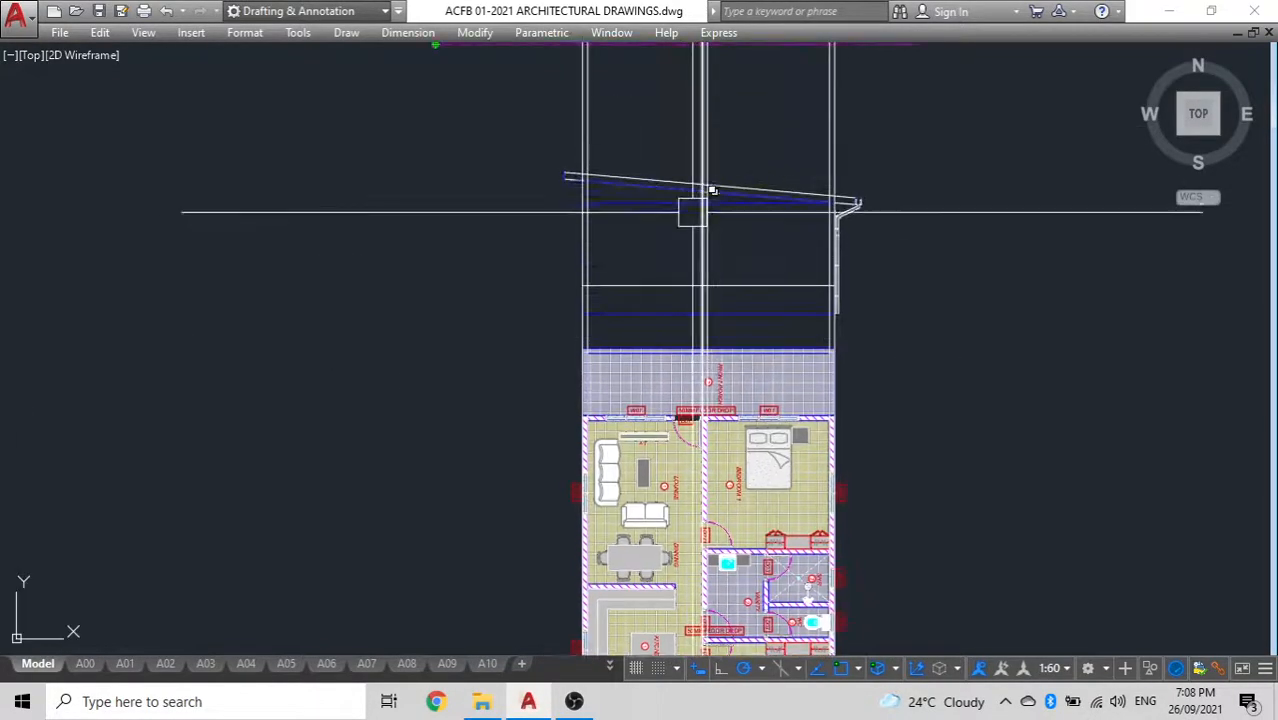
Draw a rectangle for the left wall between its two construction lines, from the floor line to the ceiling line
{"action": "scroll", "coordinate": [695, 221], "scroll_direction": "up", "scroll_amount": 4}
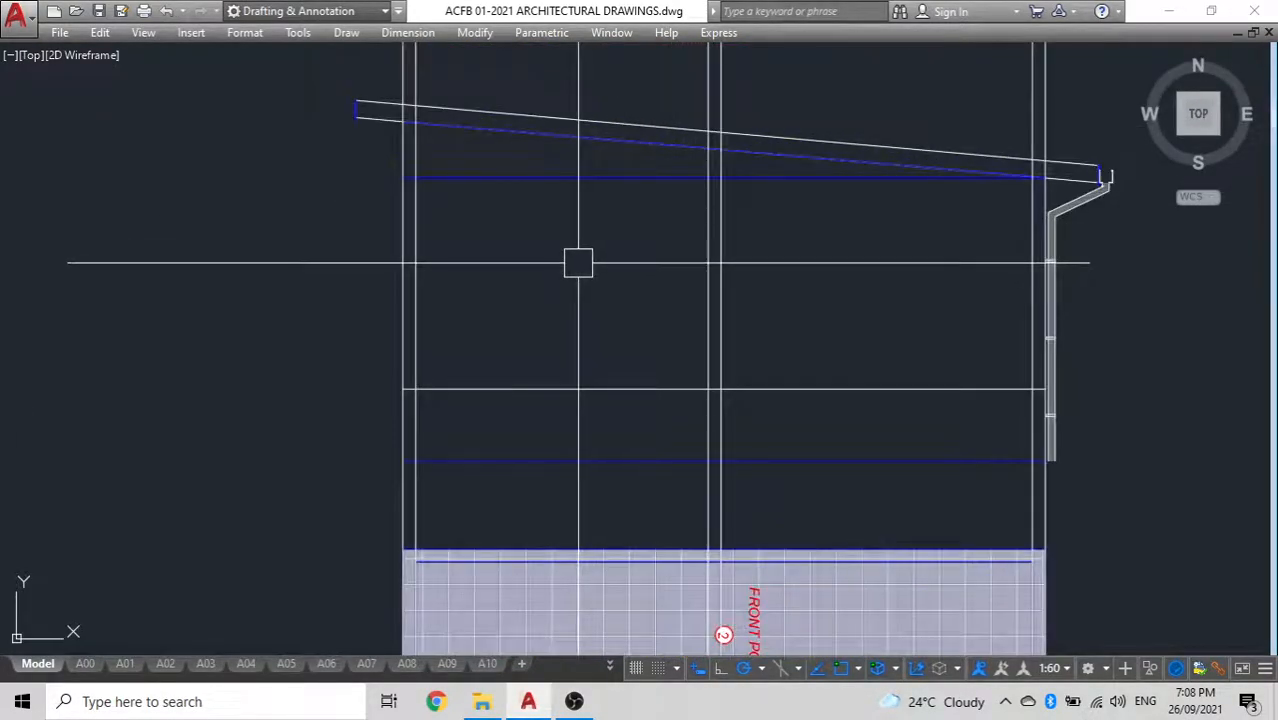
{"action": "type", "text": "rec"}
{"action": "key", "text": "Return"}
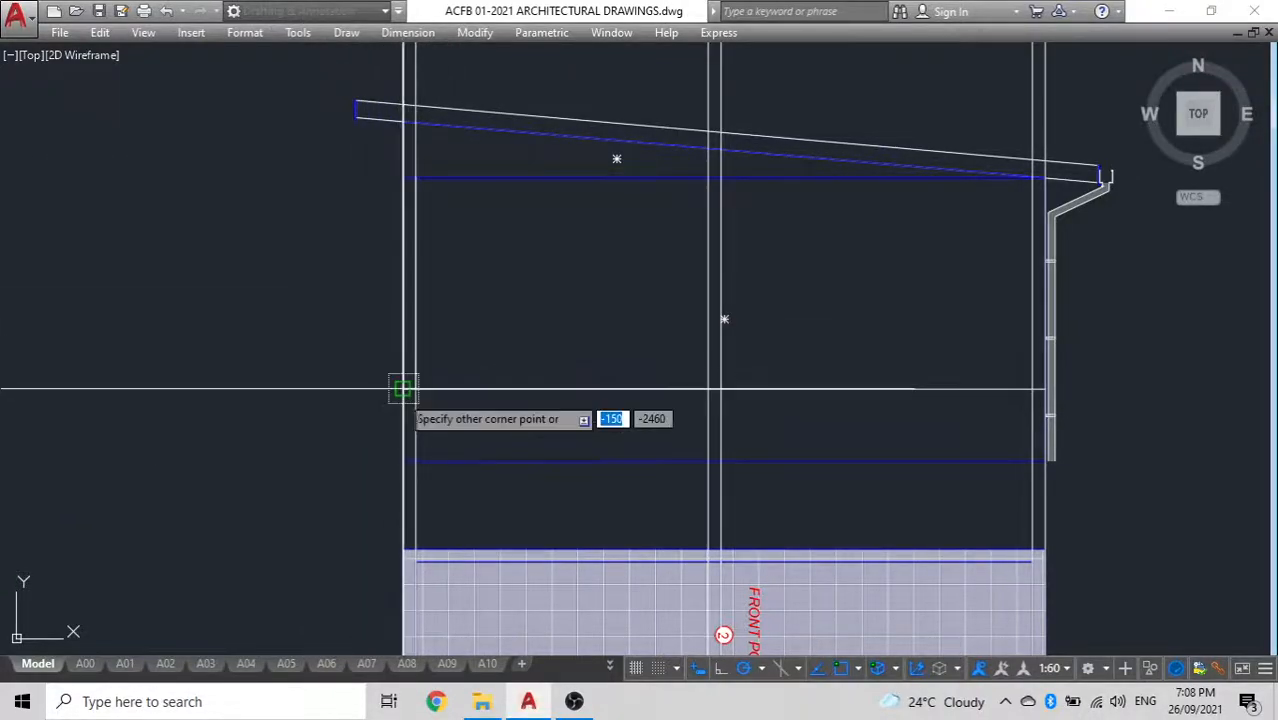
{"action": "left_click", "coordinate": [430, 325]}
{"action": "left_click", "coordinate": [427, 323]}
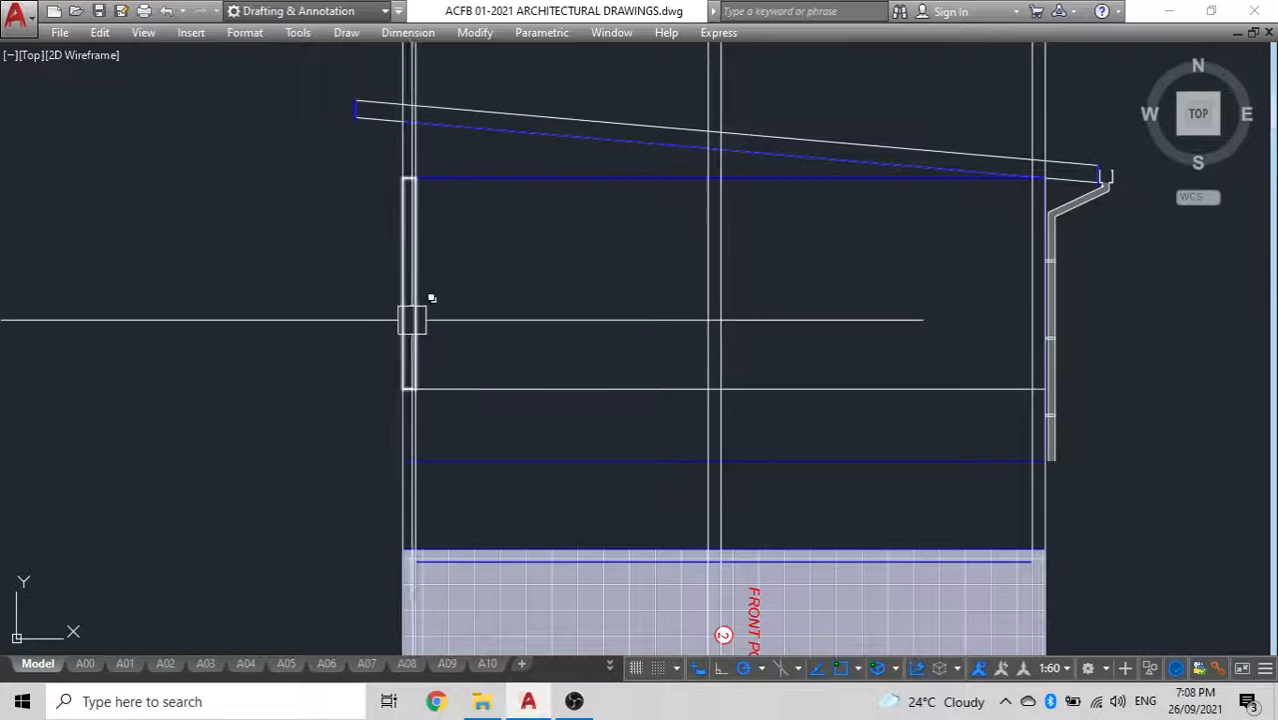
Copy the wall rectangle along the floor line to the interior wall and the right outer wall
{"action": "left_click", "coordinate": [413, 316]}
{"action": "type", "text": "m"}
{"action": "key", "text": "Return"}
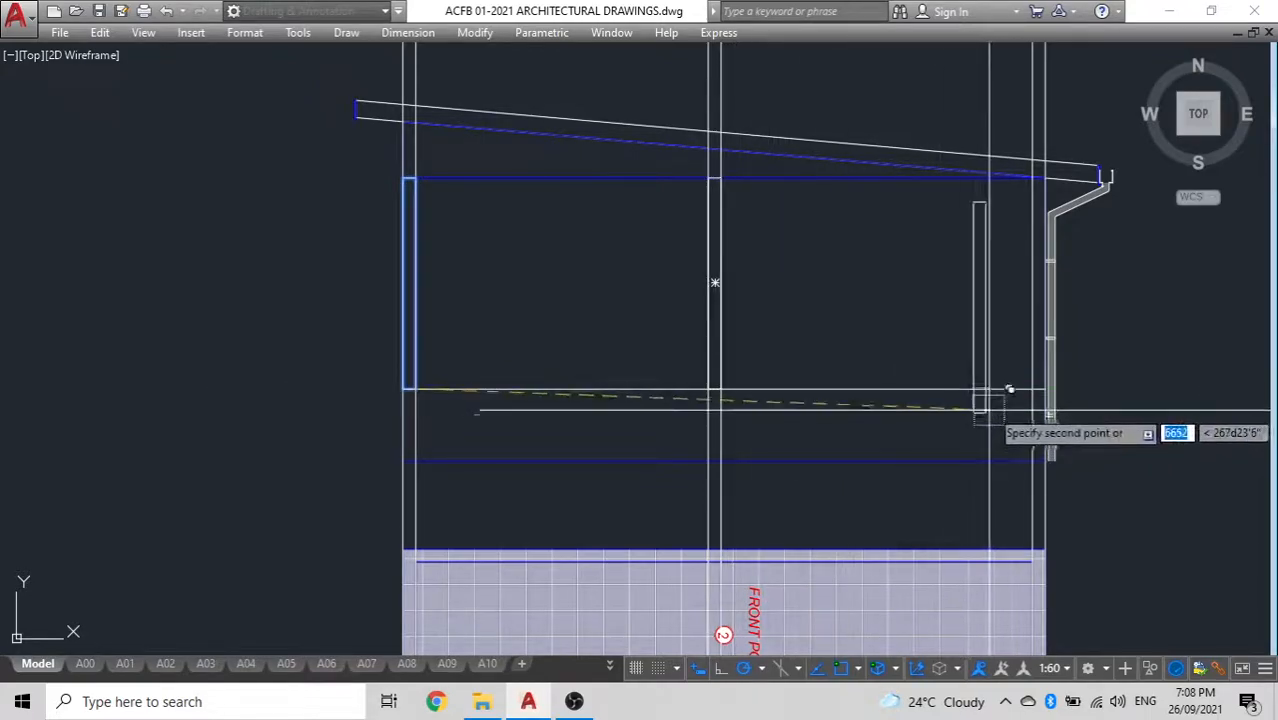
{"action": "left_click", "coordinate": [1069, 368]}
Erase the vertical construction lines passing through the elevation outline and floor plan
{"action": "scroll", "coordinate": [802, 317], "scroll_direction": "down", "scroll_amount": 4}
{"action": "middle_click_drag", "start_coordinate": [802, 317], "coordinate": [685, 393]}
{"action": "left_click", "coordinate": [876, 281]}
{"action": "left_click", "coordinate": [425, 235]}
{"action": "key", "text": "Delete"}
{"action": "middle_click_drag", "start_coordinate": [543, 346], "coordinate": [562, 243]}
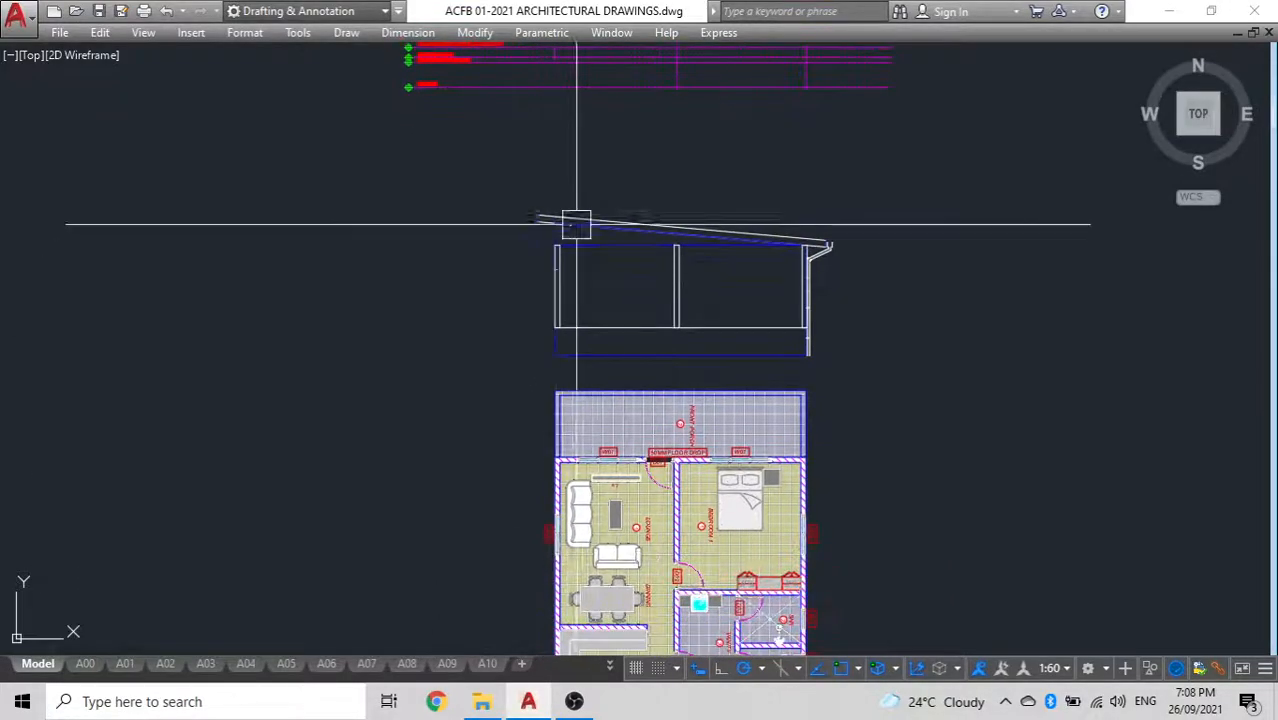
Examine the sloping roof, gutter and triangular gable outlines above the section walls
{"action": "scroll", "coordinate": [599, 296], "scroll_direction": "up", "scroll_amount": 8}
{"action": "scroll", "coordinate": [570, 310], "scroll_direction": "down", "scroll_amount": 2}
{"action": "scroll", "coordinate": [608, 283], "scroll_direction": "down", "scroll_amount": 2}
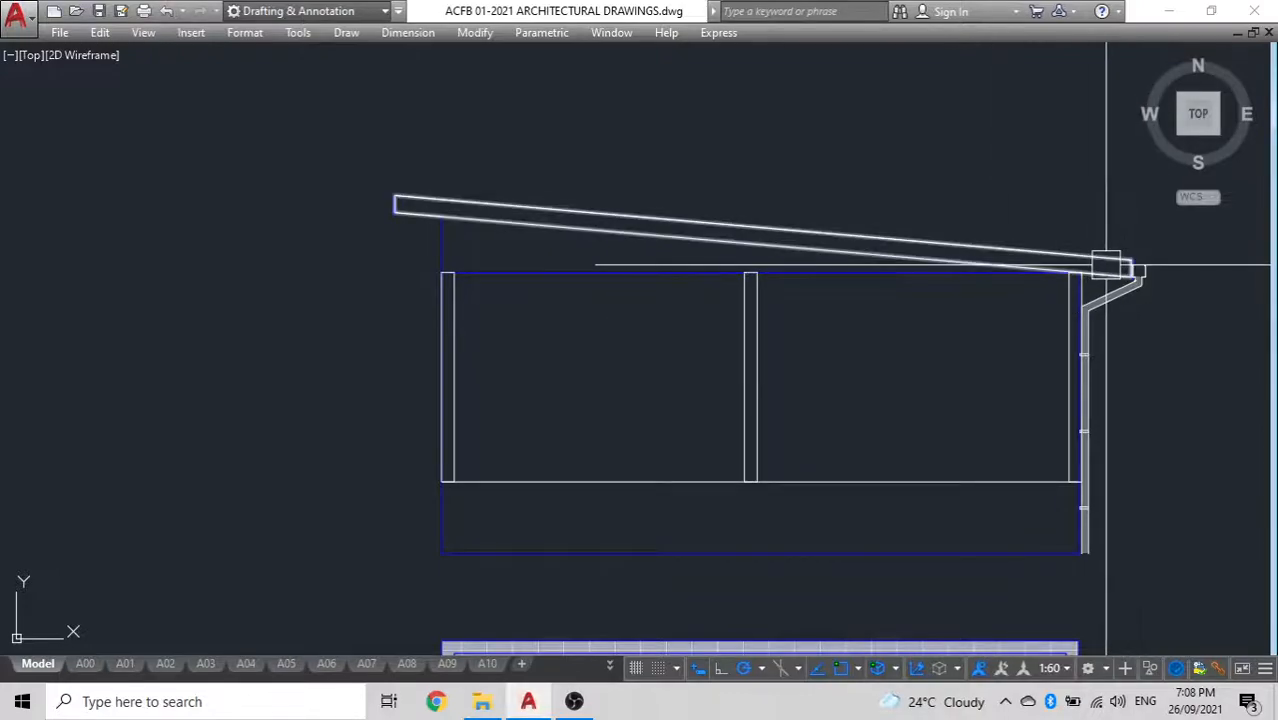
{"action": "scroll", "coordinate": [504, 262], "scroll_direction": "up", "scroll_amount": 8}
{"action": "scroll", "coordinate": [255, 348], "scroll_direction": "down", "scroll_amount": 4}
{"action": "left_click", "coordinate": [229, 390]}
{"action": "scroll", "coordinate": [251, 337], "scroll_direction": "down", "scroll_amount": 2}
{"action": "key", "text": "Escape"}
{"action": "middle_click_drag", "start_coordinate": [516, 382], "coordinate": [539, 345]}
{"action": "left_click", "coordinate": [345, 301]}
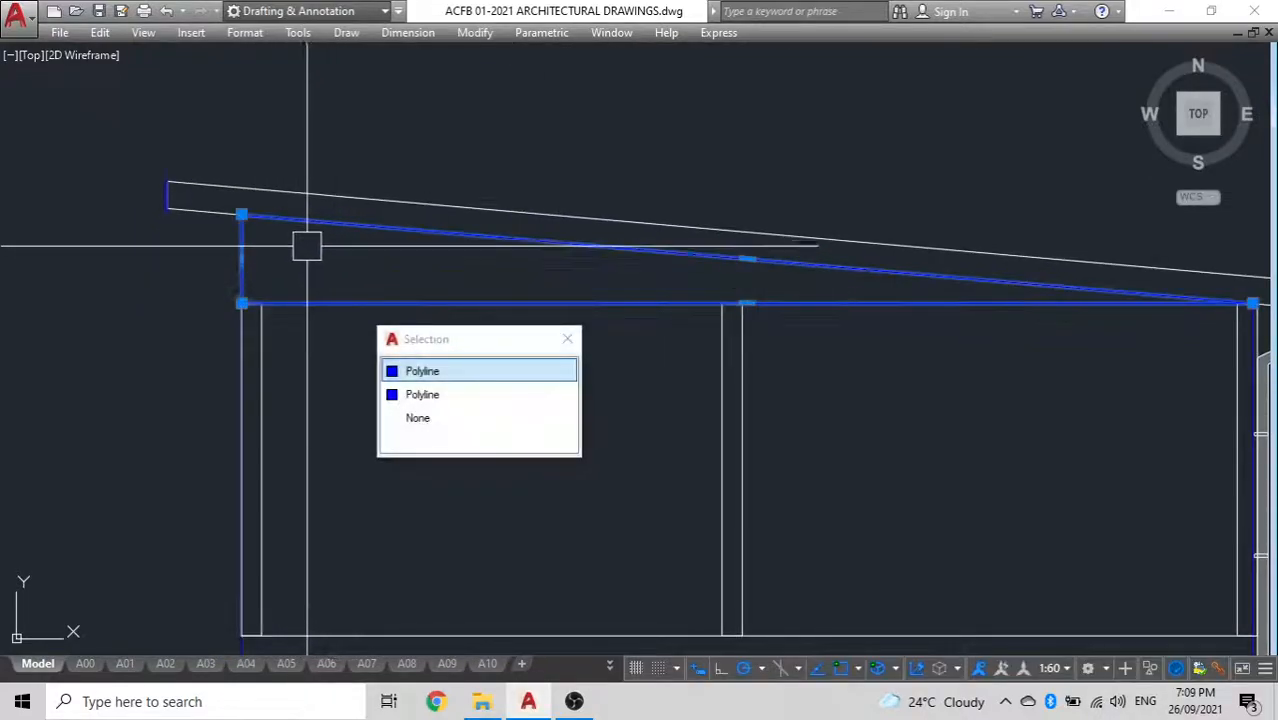
{"action": "key", "text": "Escape"}
{"action": "scroll", "coordinate": [385, 314], "scroll_direction": "down", "scroll_amount": 2}
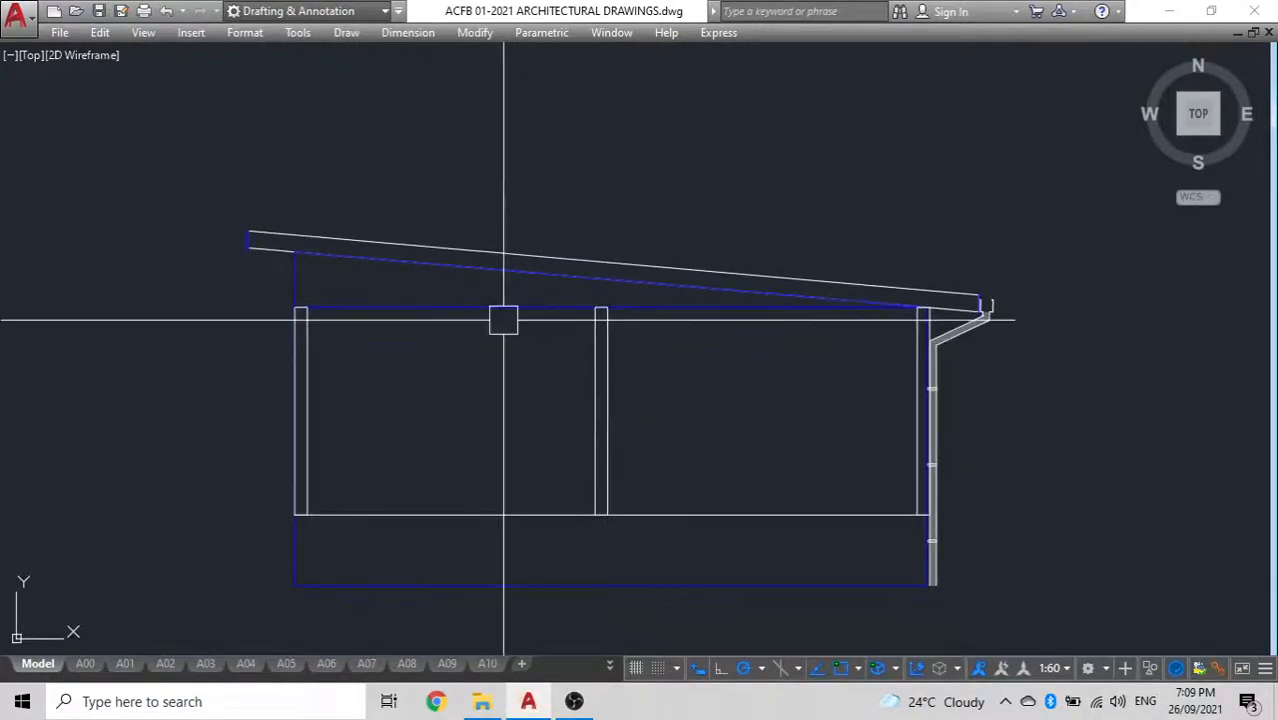
{"action": "left_click", "coordinate": [980, 330]}
{"action": "key", "text": "Escape"}
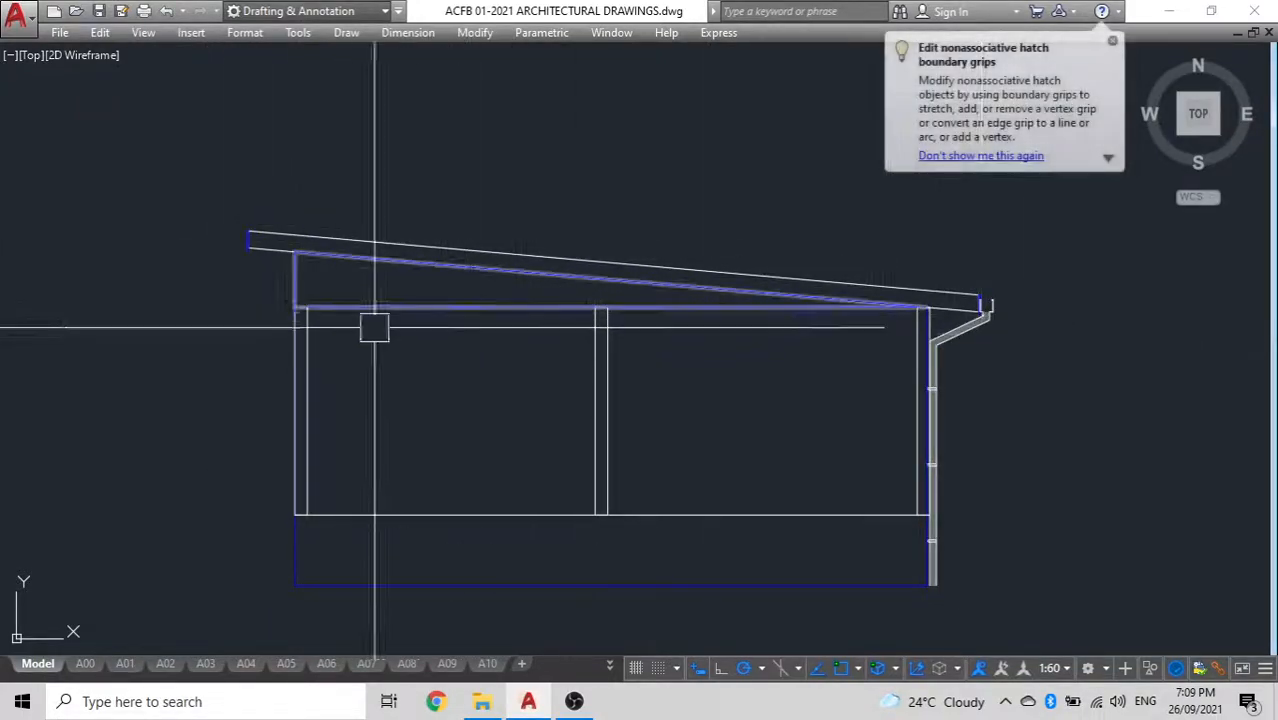
{"action": "scroll", "coordinate": [298, 310], "scroll_direction": "up", "scroll_amount": 2}
{"action": "scroll", "coordinate": [297, 309], "scroll_direction": "down", "scroll_amount": 2}
Examine the rotated floor plan around the lounge, dining area and kitchen wall
{"action": "middle_click_drag", "start_coordinate": [600, 503], "coordinate": [642, 304]}
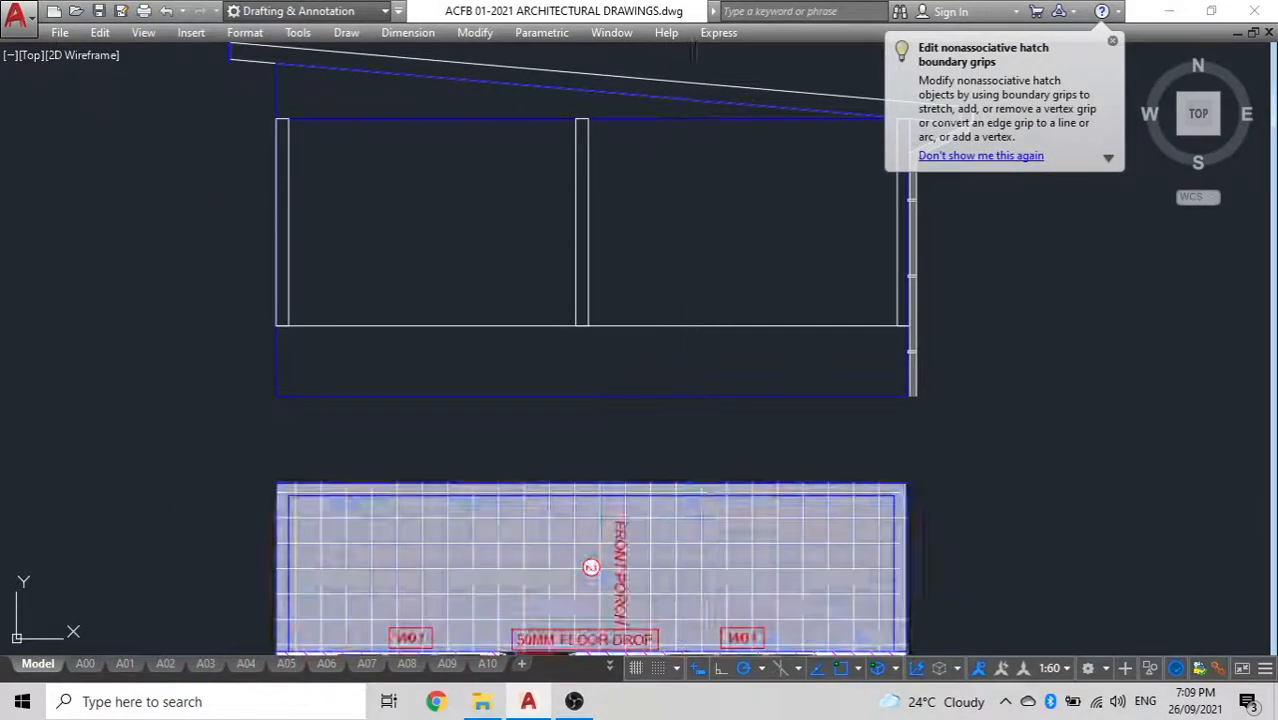
{"action": "left_click", "coordinate": [695, 530]}
{"action": "scroll", "coordinate": [498, 480], "scroll_direction": "down", "scroll_amount": 2}
{"action": "mouse_move", "coordinate": [495, 522]}
{"action": "middle_mouse_down"}
{"action": "mouse_move", "coordinate": [581, 355]}
{"action": "mouse_move", "coordinate": [573, 242]}
{"action": "middle_mouse_up"}
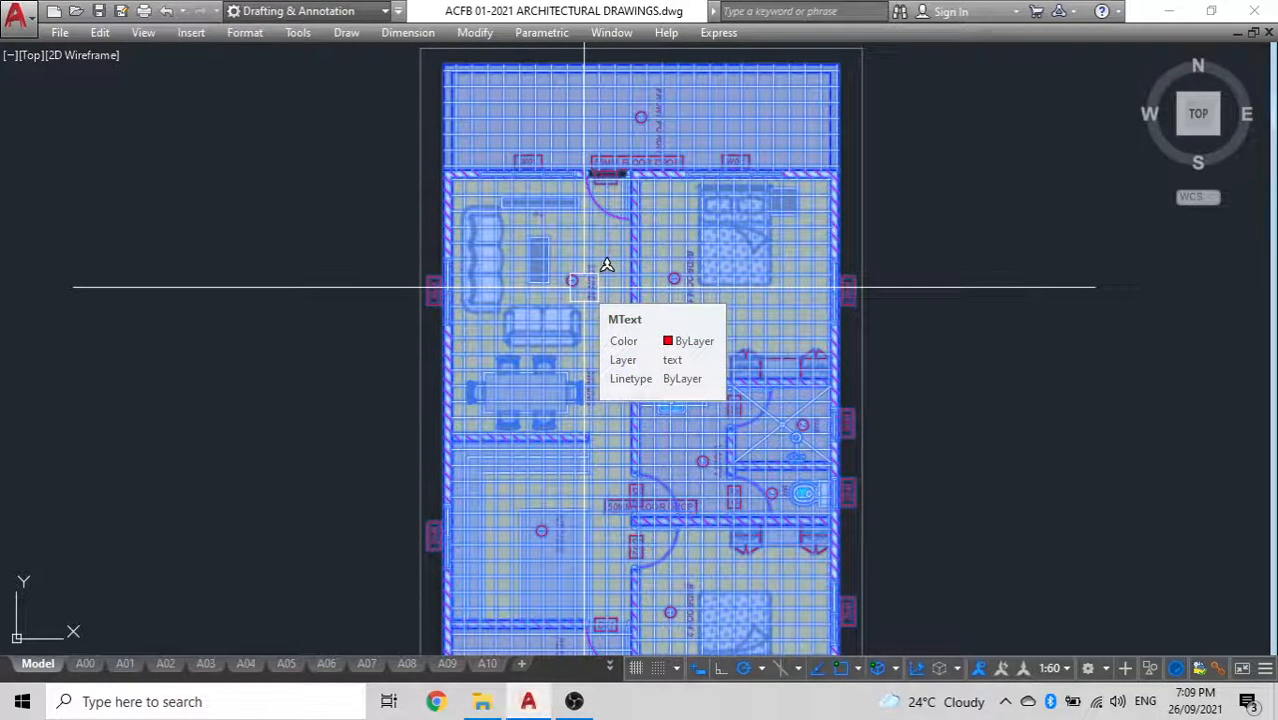
{"action": "key", "text": "Escape"}
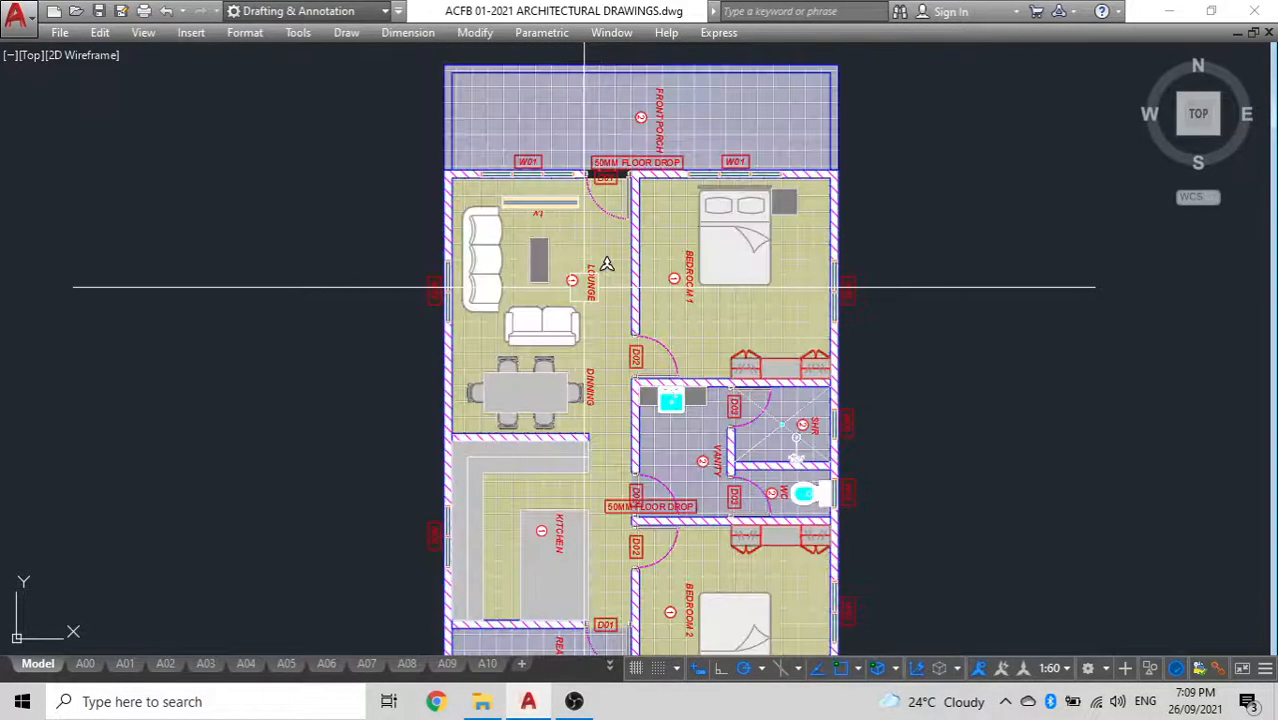
{"action": "scroll", "coordinate": [510, 388], "scroll_direction": "up", "scroll_amount": 4}
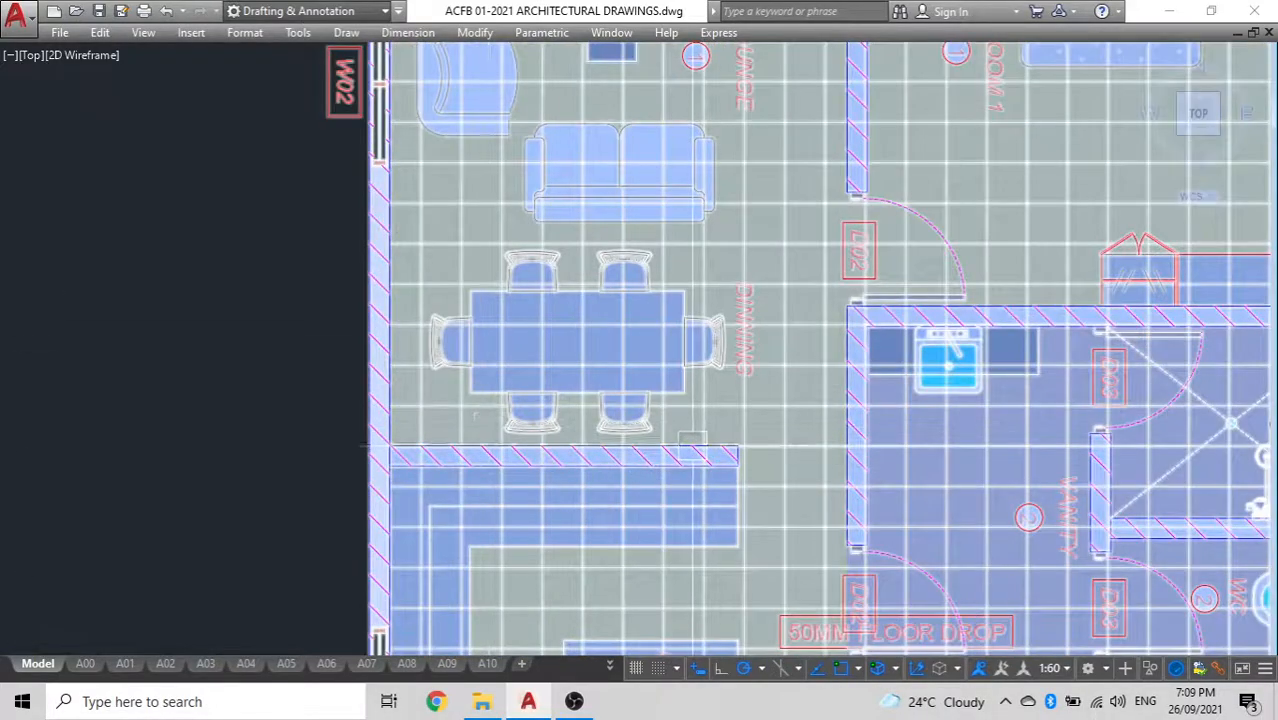
Project a vertical construction line from the free end of the kitchen wall in the floor plan up through the section
{"action": "scroll", "coordinate": [692, 443], "scroll_direction": "down", "scroll_amount": 2}
{"action": "type", "text": "xl"}
{"action": "key", "text": "Return"}
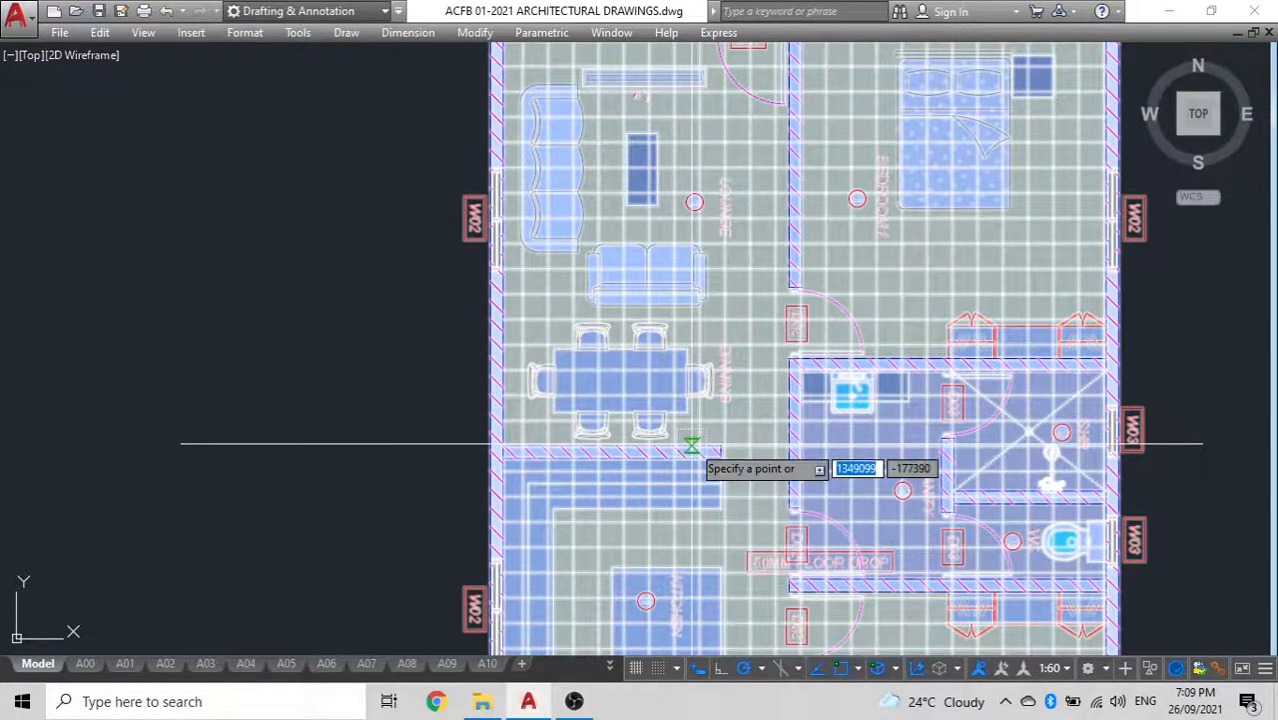
{"action": "left_click", "coordinate": [724, 437]}
{"action": "scroll", "coordinate": [708, 308], "scroll_direction": "down", "scroll_amount": 4}
{"action": "middle_click_drag", "start_coordinate": [708, 308], "coordinate": [649, 524]}
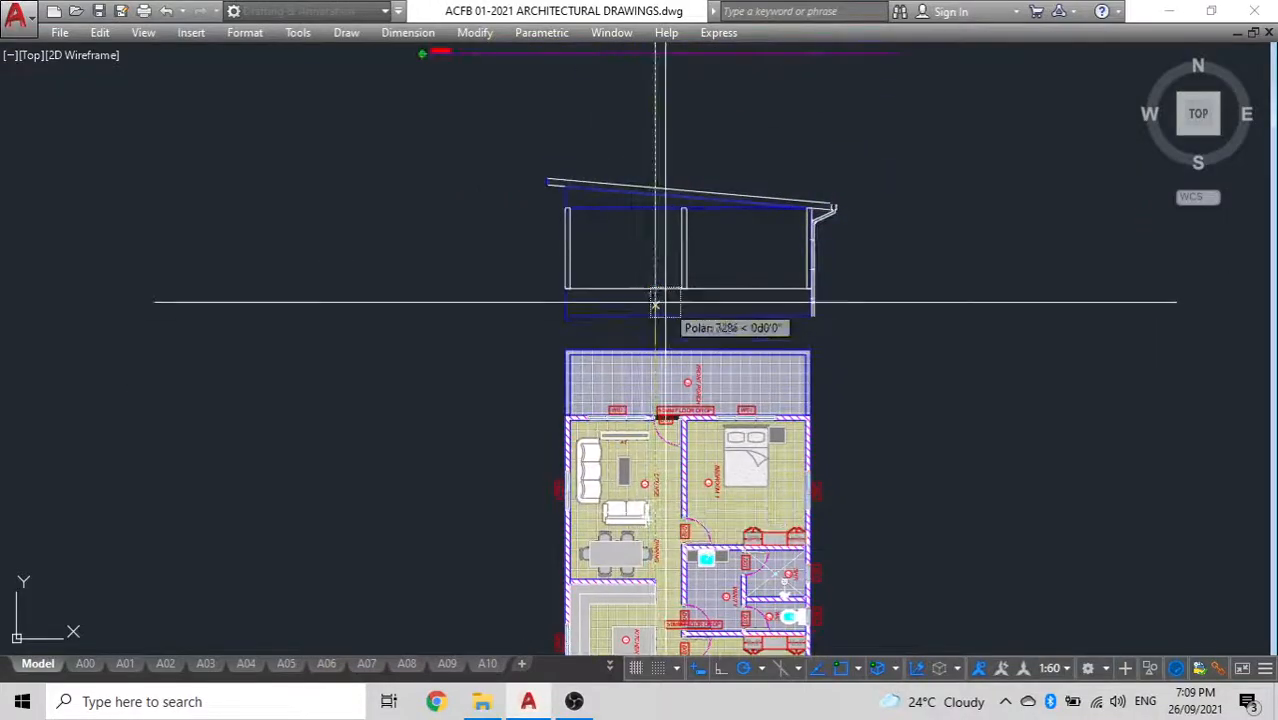
{"action": "scroll", "coordinate": [651, 349], "scroll_direction": "up", "scroll_amount": 4}
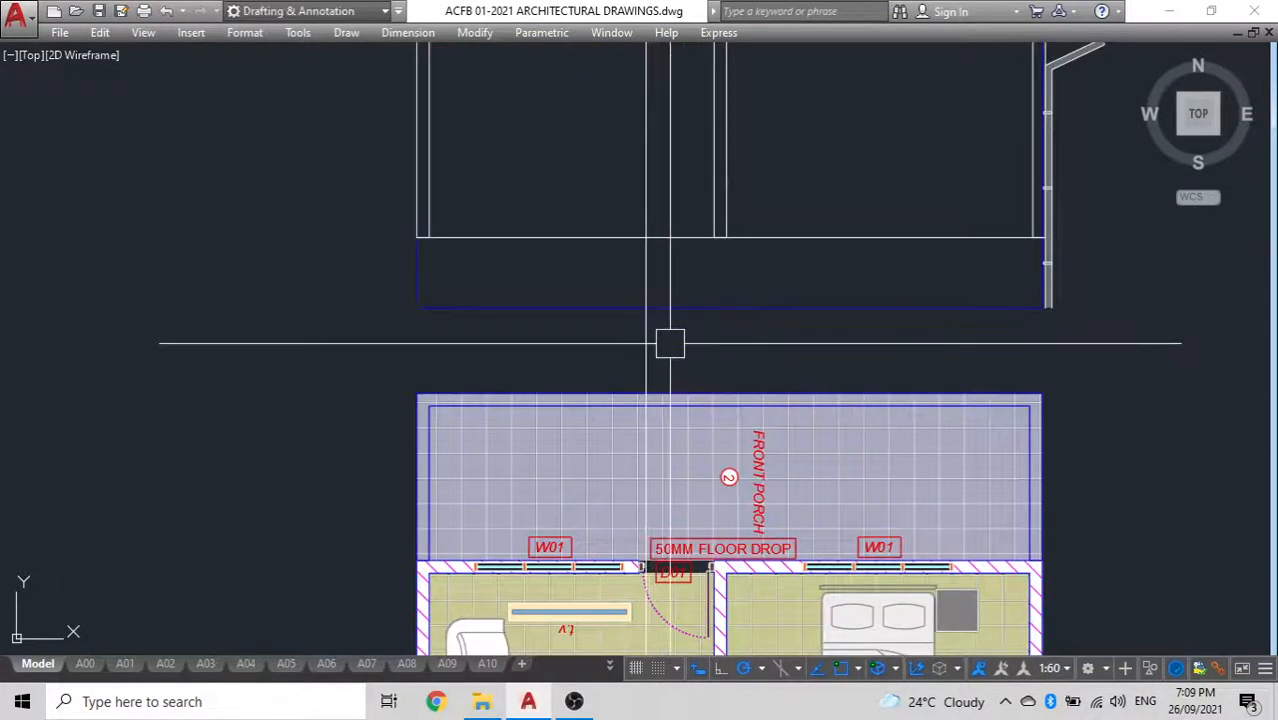
{"action": "scroll", "coordinate": [653, 143], "scroll_direction": "down", "scroll_amount": 4}
{"action": "scroll", "coordinate": [682, 387], "scroll_direction": "up", "scroll_amount": 5}
{"action": "scroll", "coordinate": [540, 400], "scroll_direction": "down", "scroll_amount": 5}
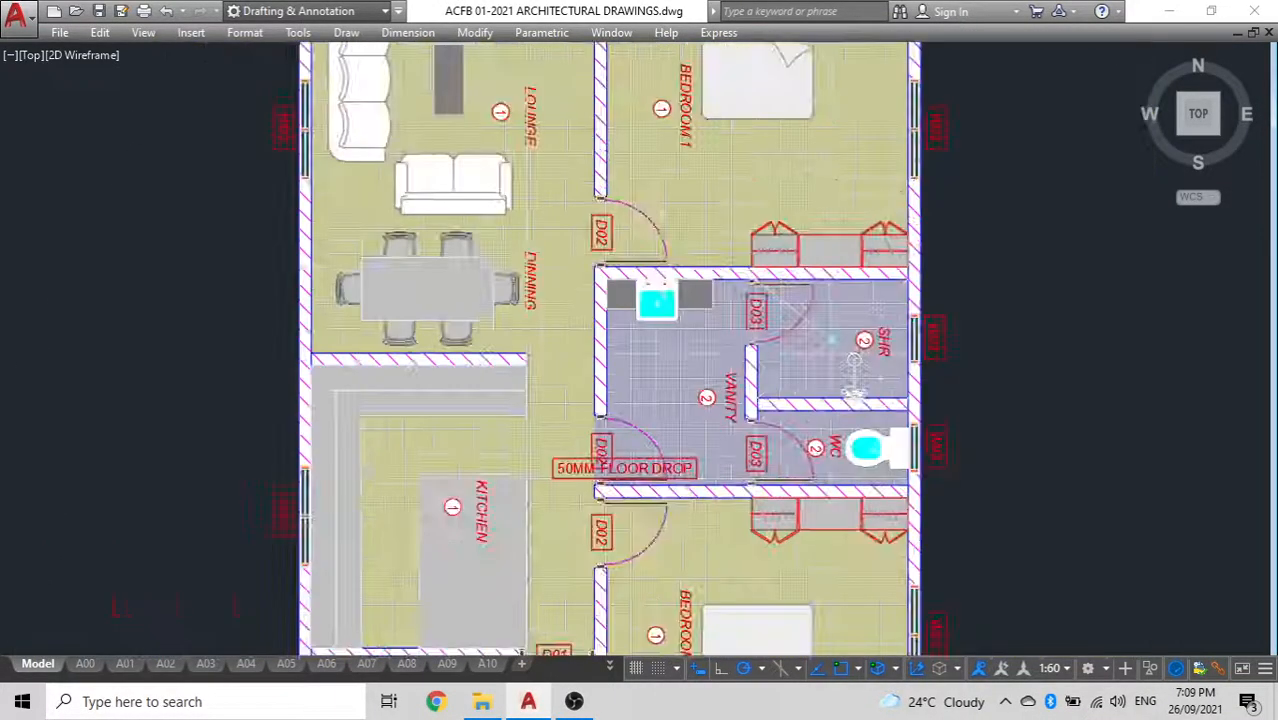
{"action": "scroll", "coordinate": [495, 191], "scroll_direction": "up", "scroll_amount": 2}
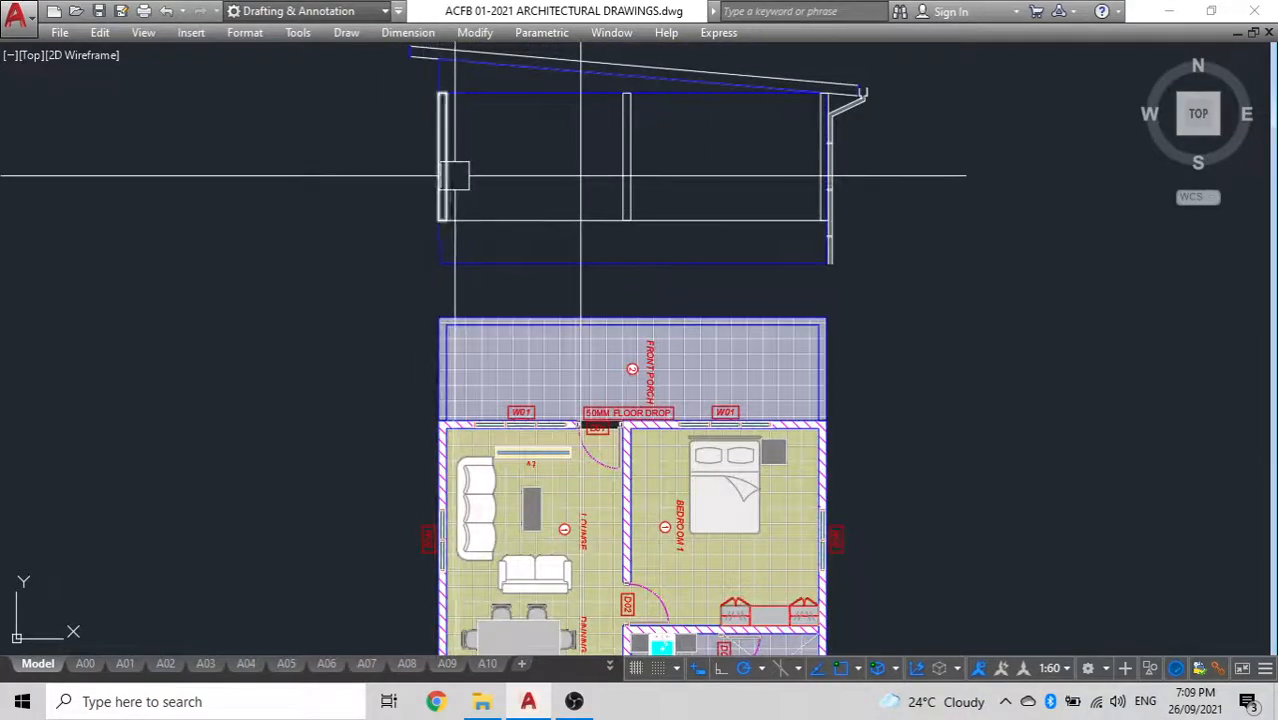
Copy the left outer wall rectangle alongside its inner face and stretch the copy's right edge to the vertical construction line
{"action": "key", "text": "Return"}
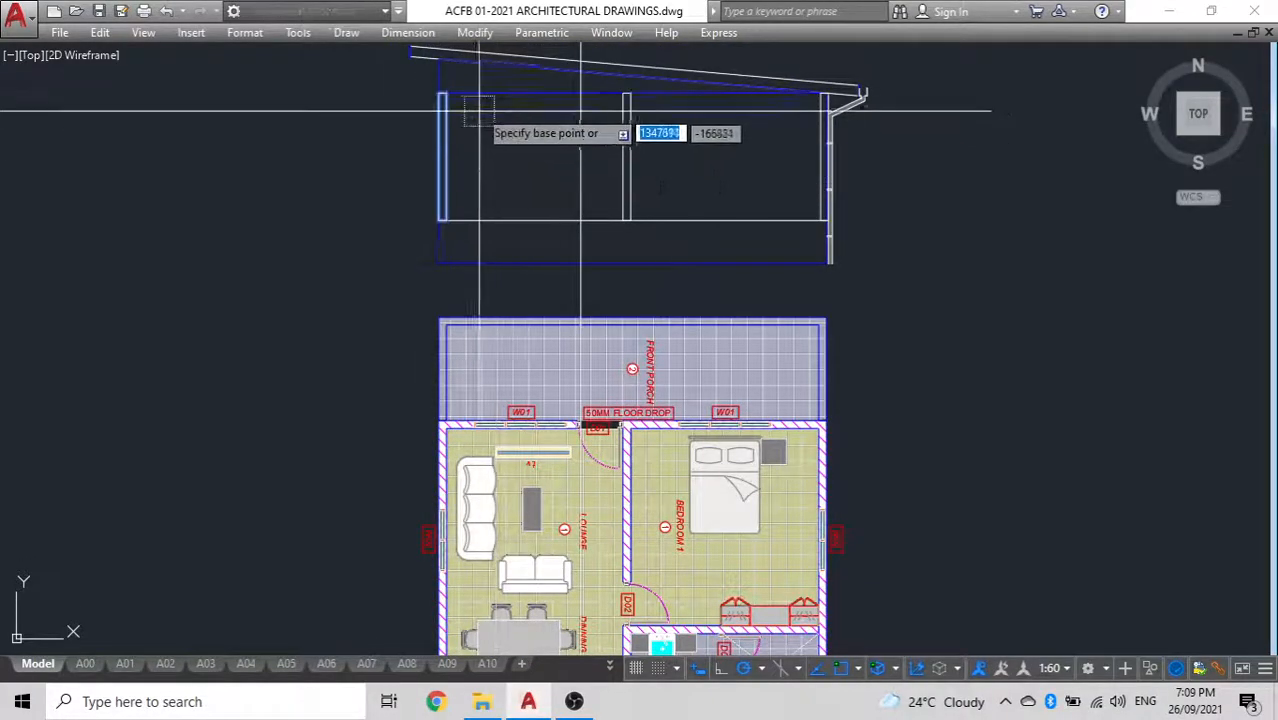
{"action": "scroll", "coordinate": [468, 100], "scroll_direction": "up", "scroll_amount": 4}
{"action": "left_click", "coordinate": [368, 81]}
{"action": "left_click", "coordinate": [398, 56]}
{"action": "key", "text": "Return"}
{"action": "left_click", "coordinate": [414, 283]}
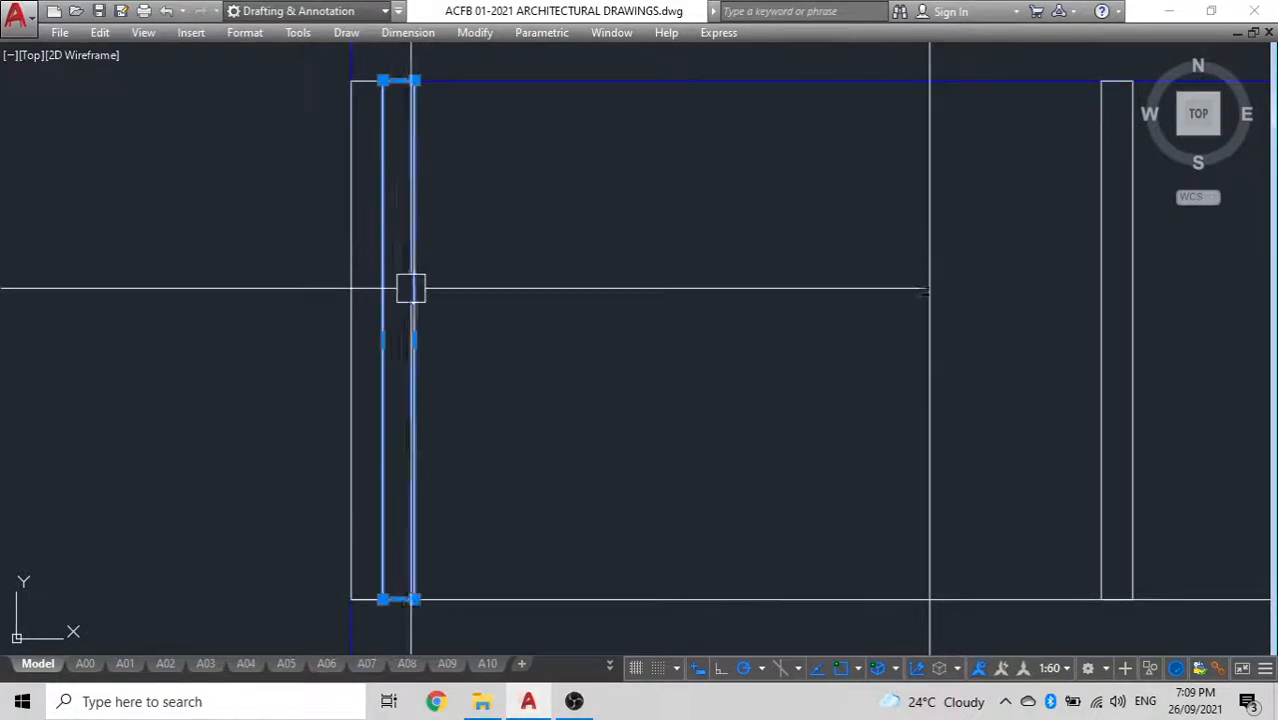
{"action": "left_click", "coordinate": [414, 338]}
{"action": "left_click", "coordinate": [929, 340]}
{"action": "key", "text": "Escape"}
Erase the vertical construction line projected from the kitchen wall
{"action": "scroll", "coordinate": [705, 97], "scroll_direction": "down", "scroll_amount": 3}
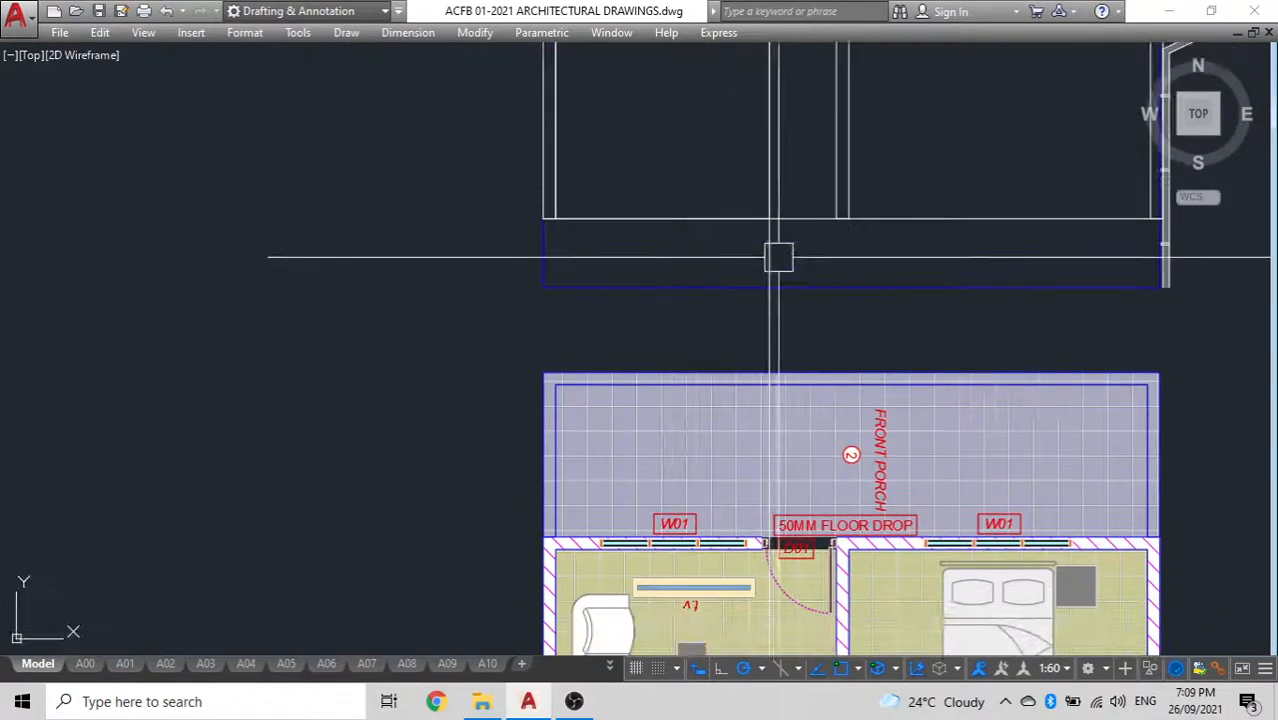
{"action": "scroll", "coordinate": [819, 258], "scroll_direction": "down", "scroll_amount": 4}
{"action": "middle_click_drag", "start_coordinate": [813, 257], "coordinate": [604, 311]}
{"action": "scroll", "coordinate": [625, 201], "scroll_direction": "up", "scroll_amount": 4}
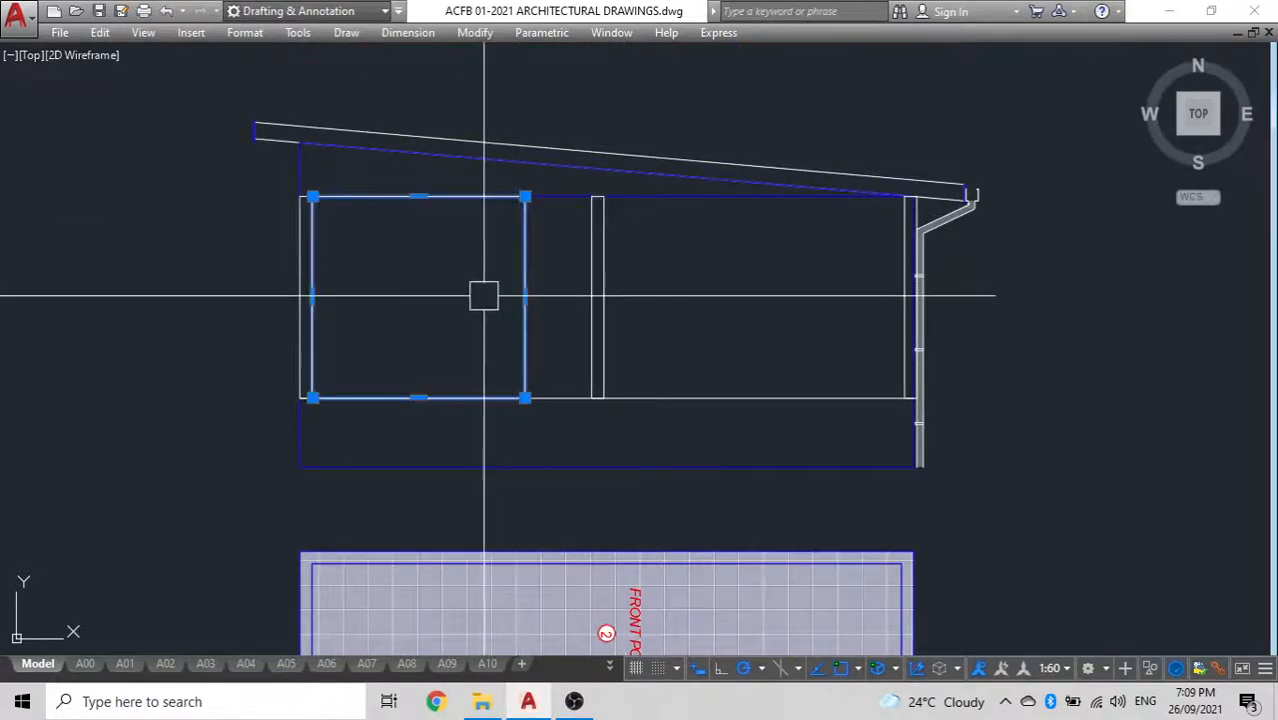
{"action": "key", "text": "Escape"}
Delete the entire rotated floor plan below the section
{"action": "scroll", "coordinate": [484, 295], "scroll_direction": "down", "scroll_amount": 4}
{"action": "middle_click_drag", "start_coordinate": [484, 295], "coordinate": [560, 267]}
{"action": "middle_click_drag", "start_coordinate": [566, 435], "coordinate": [585, 332]}
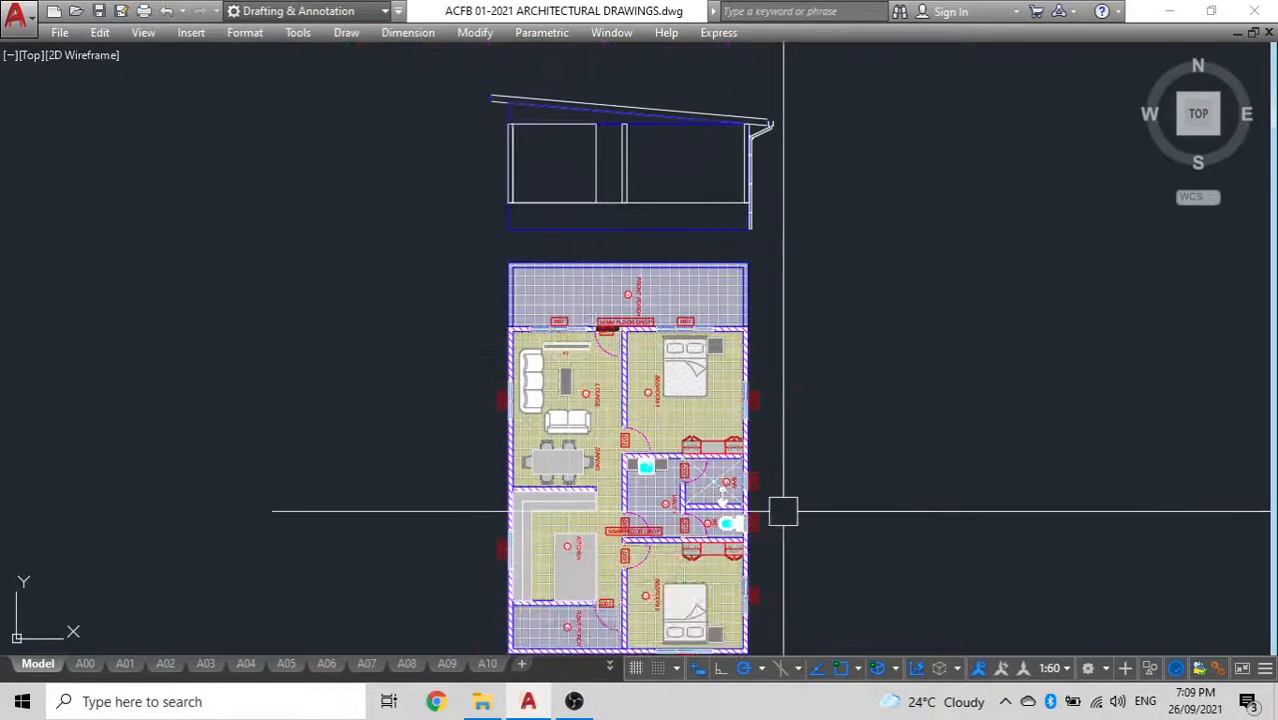
{"action": "middle_click_drag", "start_coordinate": [824, 493], "coordinate": [837, 418]}
{"action": "left_click", "coordinate": [879, 559]}
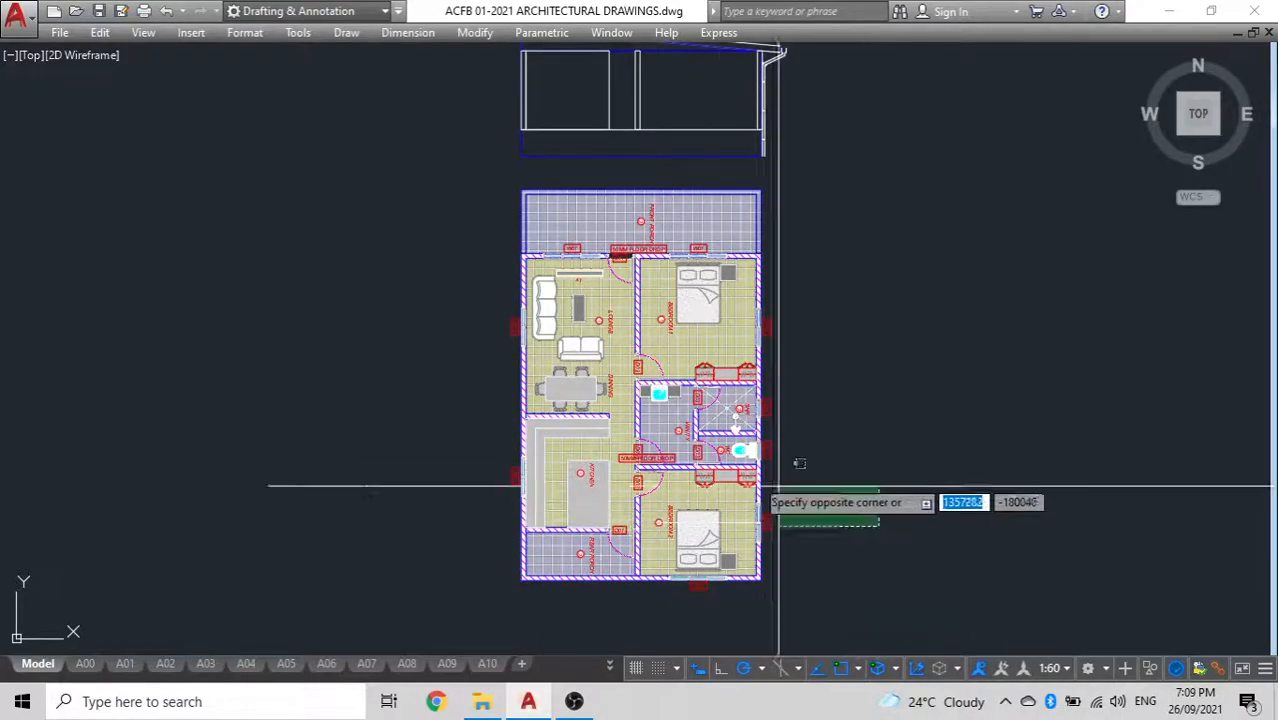
{"action": "left_click", "coordinate": [330, 288]}
{"action": "key", "text": "Delete"}
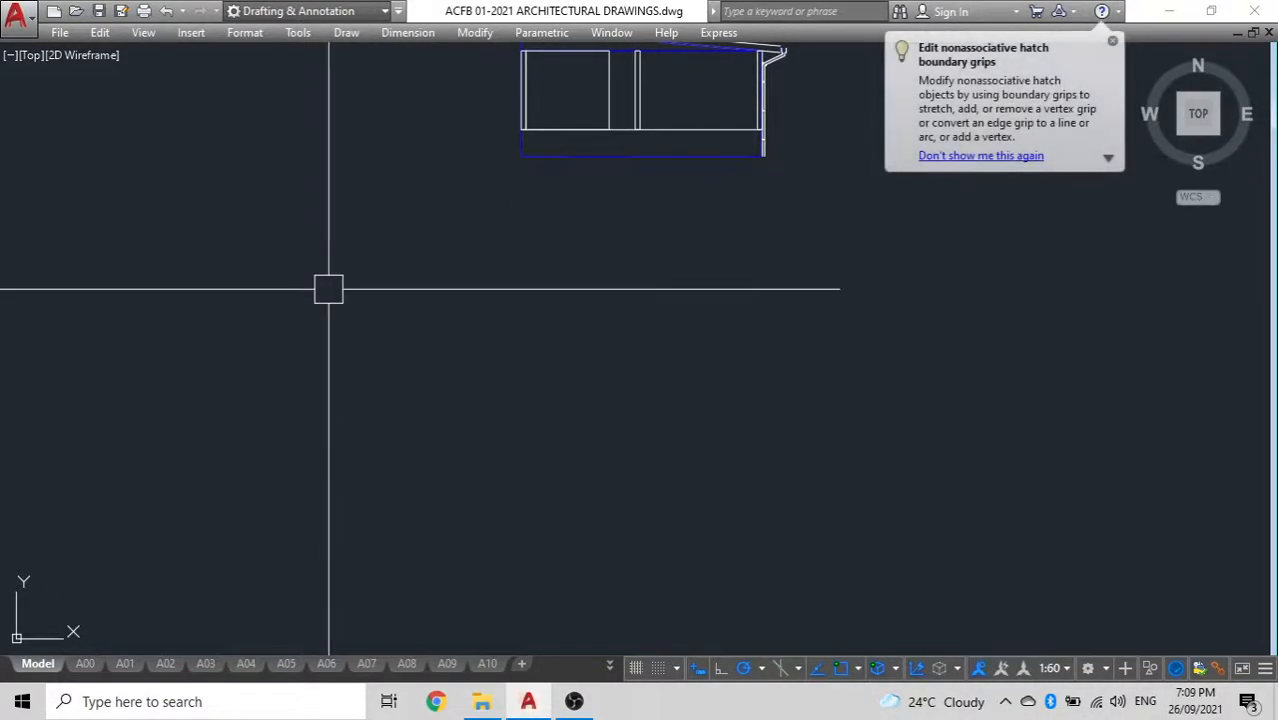
Draw a horizontal construction line through the upper outer corner of the left outer wall, along the wall tops
{"action": "middle_click_drag", "start_coordinate": [765, 180], "coordinate": [576, 372]}
{"action": "scroll", "coordinate": [415, 308], "scroll_direction": "up", "scroll_amount": 5}
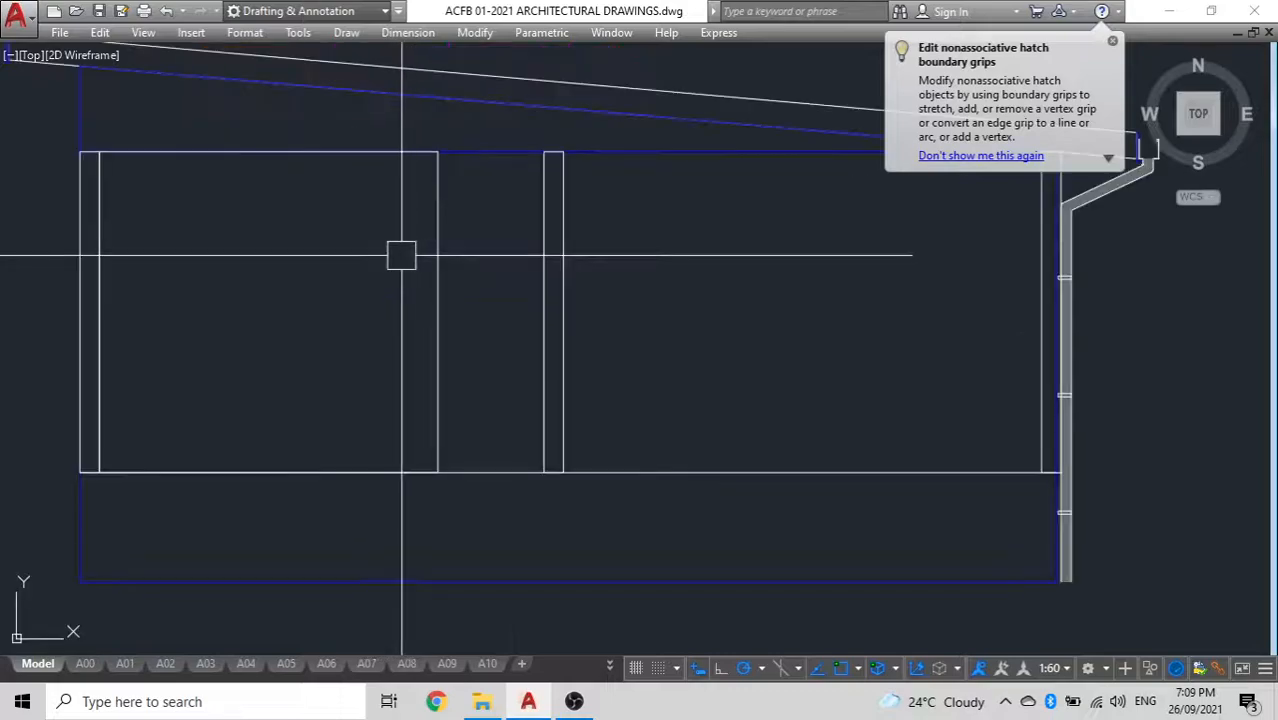
{"action": "left_click", "coordinate": [667, 318]}
{"action": "middle_click_drag", "start_coordinate": [684, 419], "coordinate": [704, 275]}
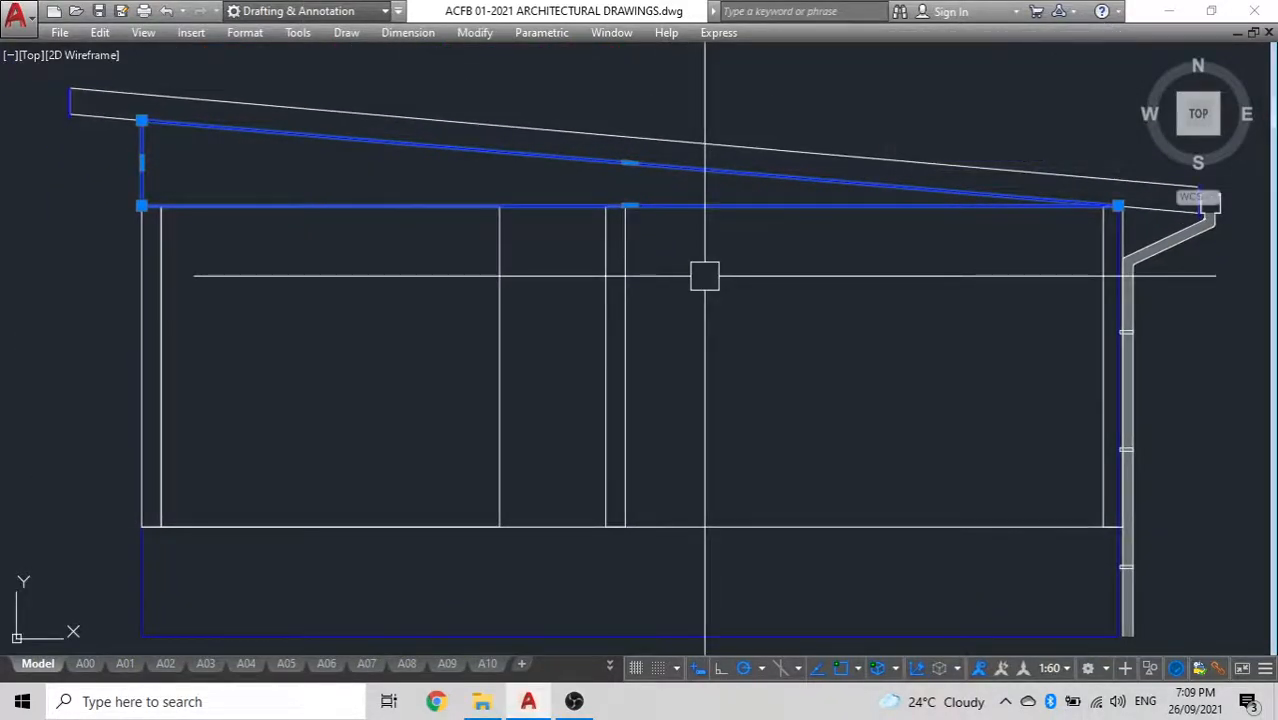
{"action": "key", "text": "Escape"}
{"action": "middle_click_drag", "start_coordinate": [171, 294], "coordinate": [391, 302]}
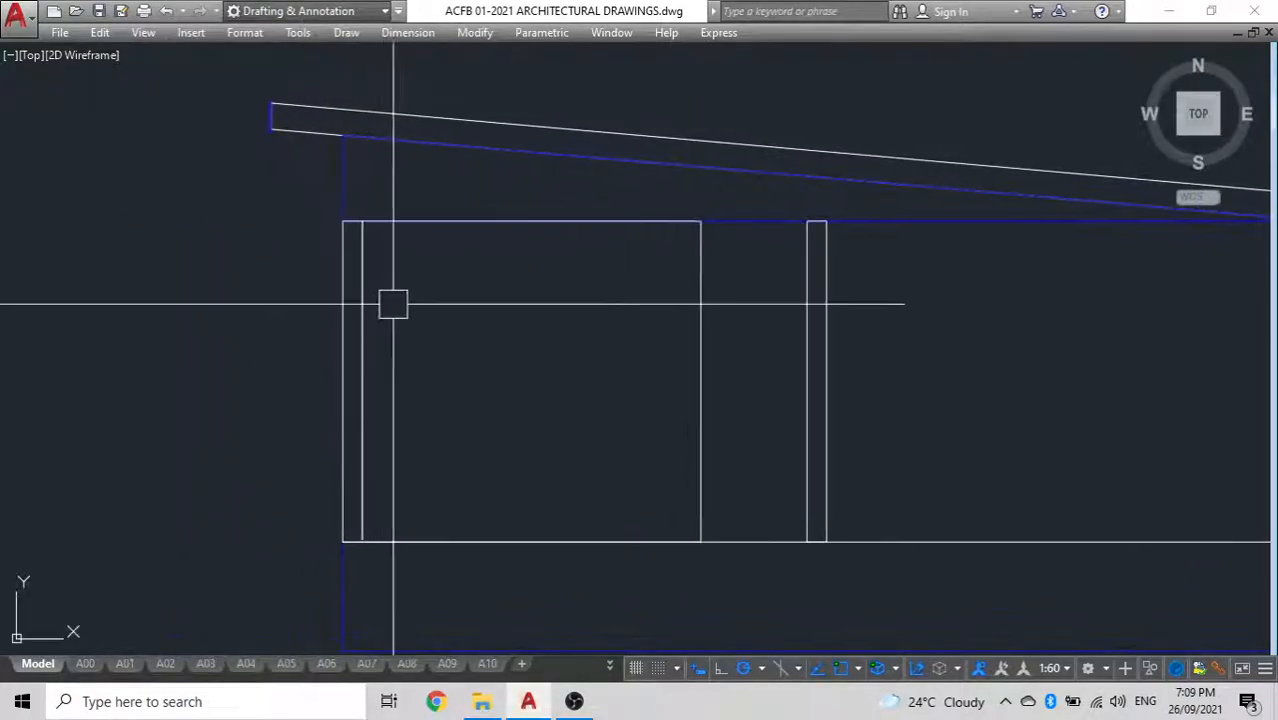
{"action": "type", "text": "xl"}
{"action": "key", "text": "Return"}
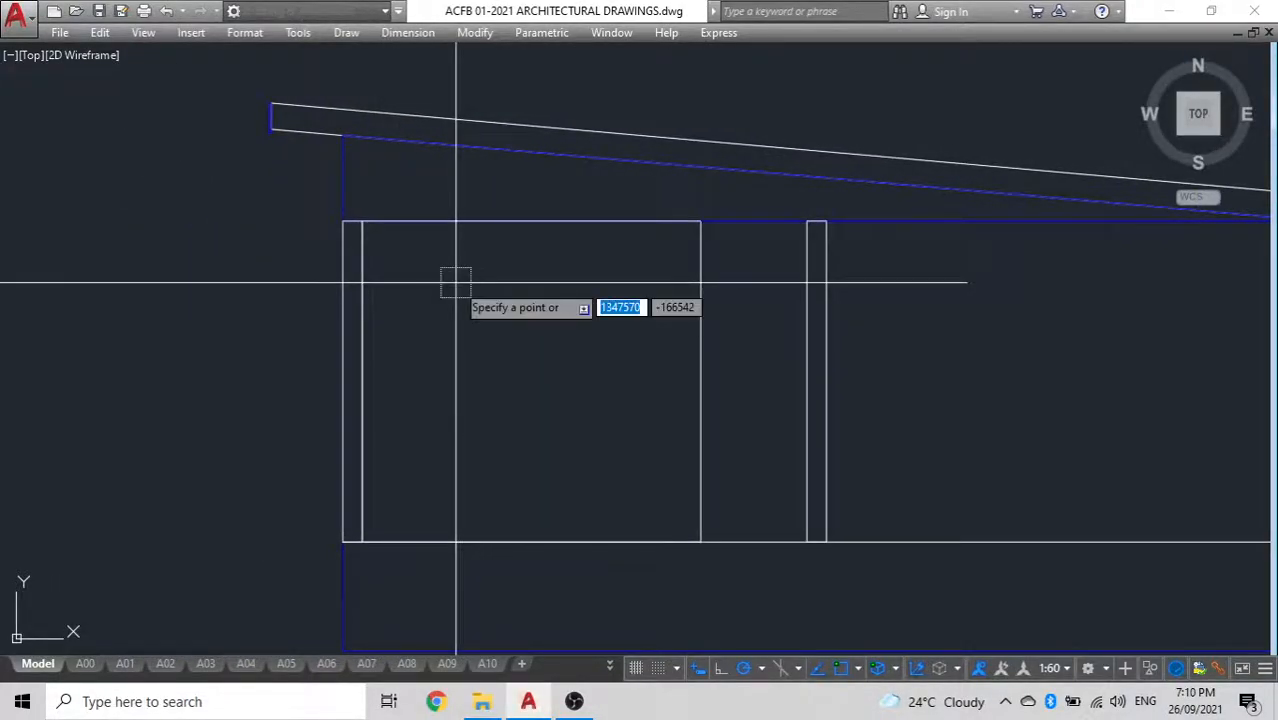
{"action": "left_click", "coordinate": [342, 221]}
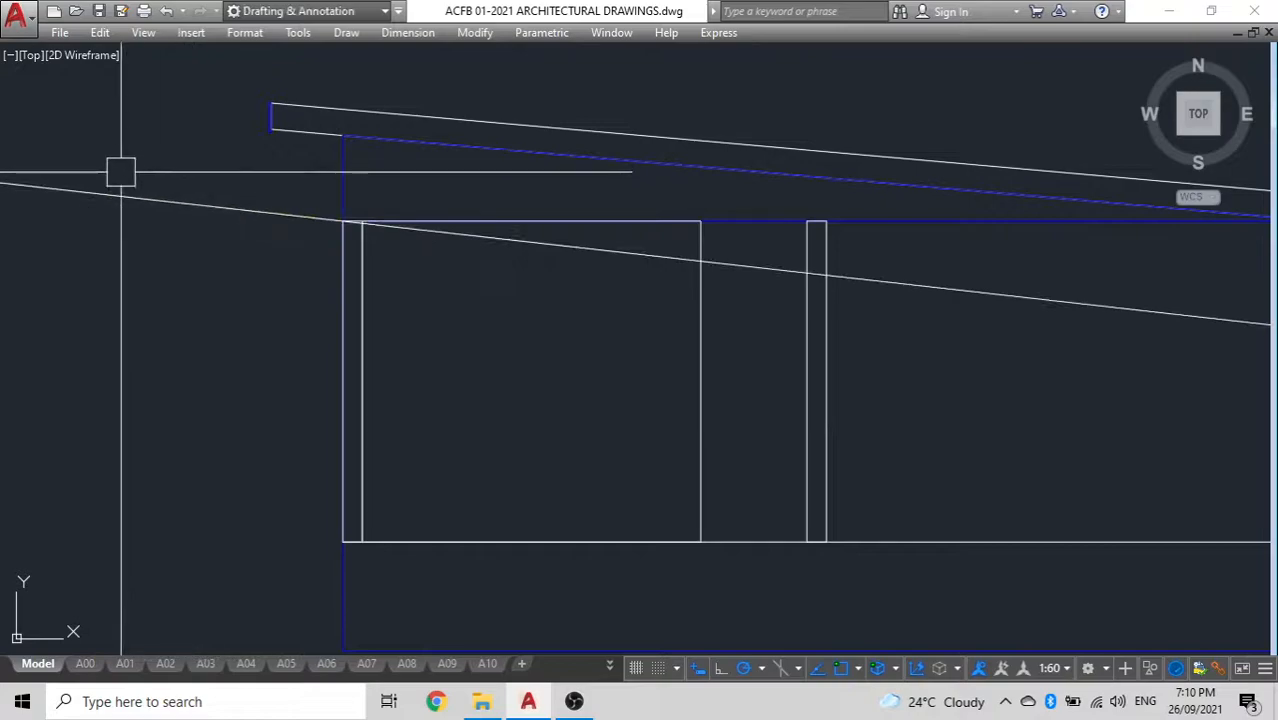
{"action": "key", "text": "Escape"}
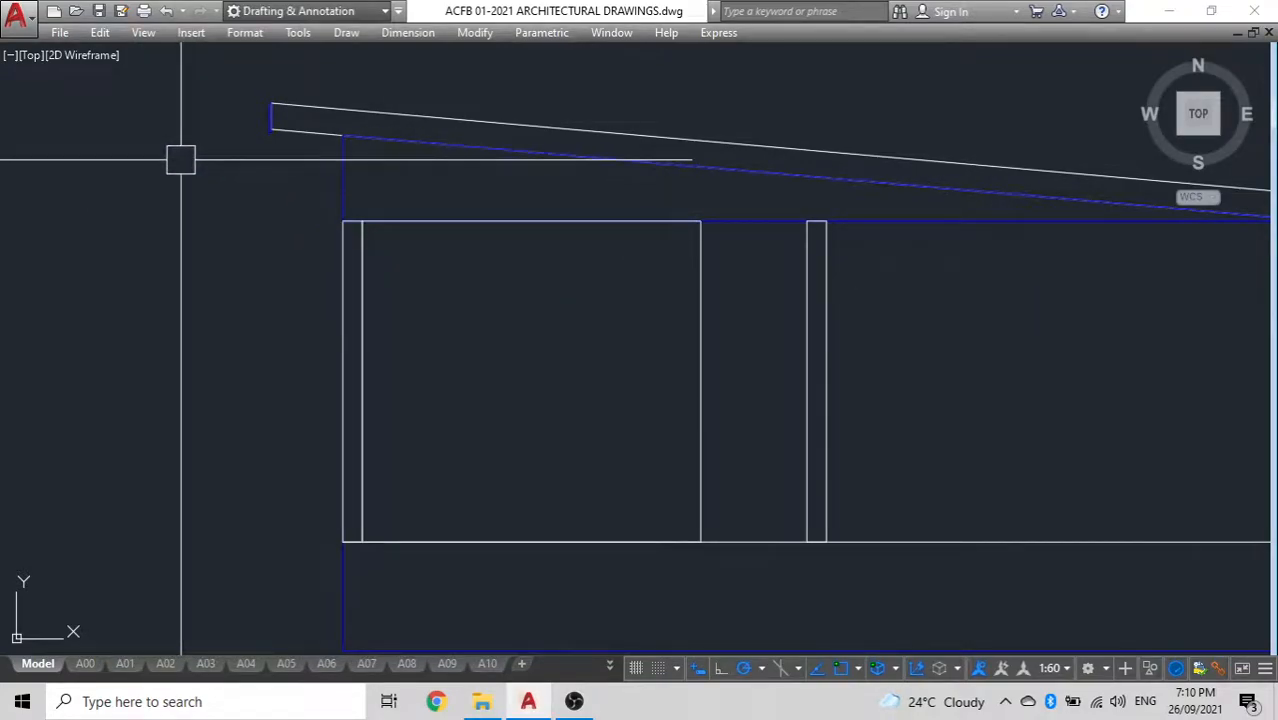
{"action": "key", "text": "Return"}
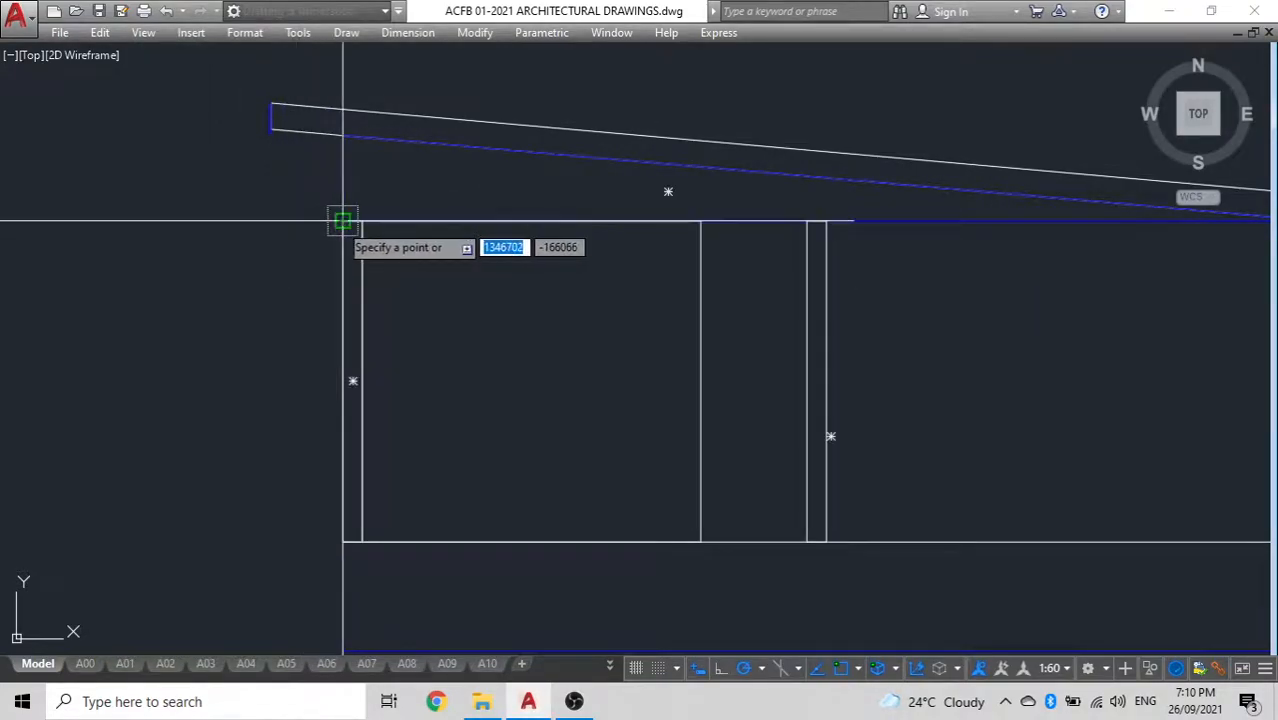
{"action": "left_click", "coordinate": [94, 216]}
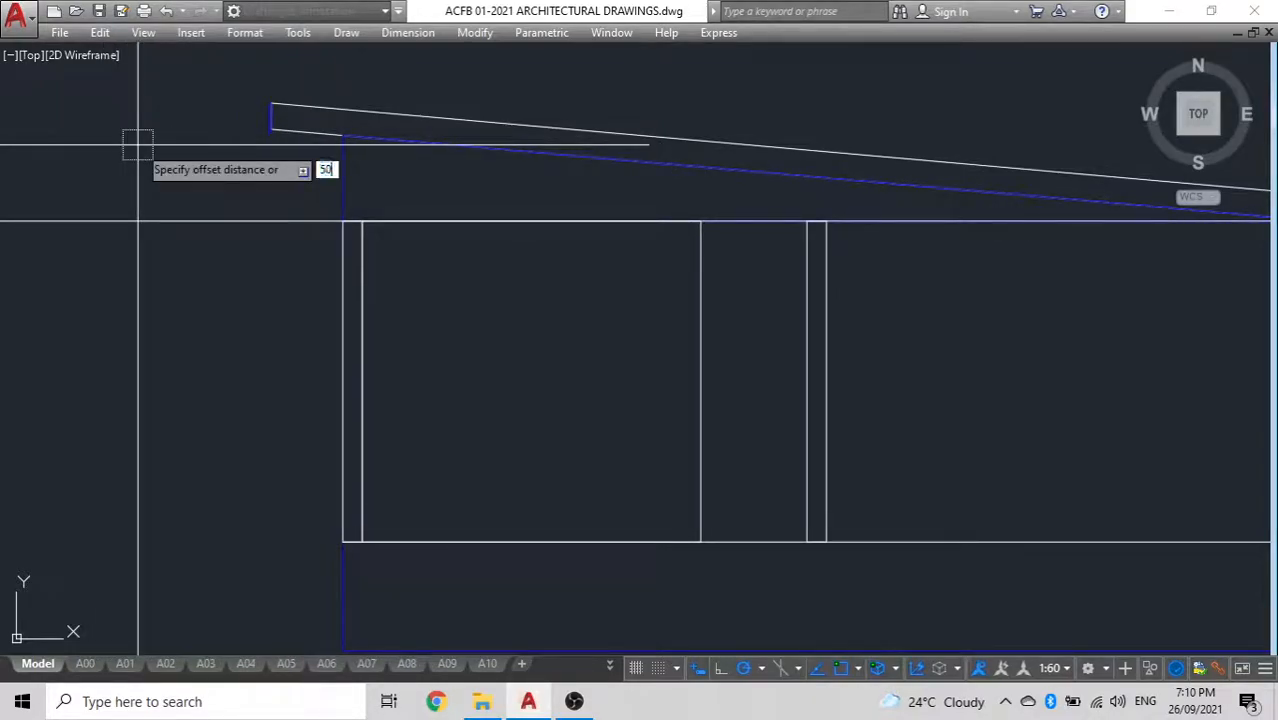
Offset the horizontal construction line at the wall tops downward by 50
{"action": "left_click", "coordinate": [171, 218]}
{"action": "left_click", "coordinate": [214, 308]}
{"action": "scroll", "coordinate": [382, 228], "scroll_direction": "up", "scroll_amount": 5}
{"action": "scroll", "coordinate": [332, 190], "scroll_direction": "up", "scroll_amount": 3}
{"action": "scroll", "coordinate": [328, 197], "scroll_direction": "down", "scroll_amount": 3}
{"action": "middle_click_drag", "start_coordinate": [328, 200], "coordinate": [288, 245]}
{"action": "scroll", "coordinate": [323, 297], "scroll_direction": "up", "scroll_amount": 1}
{"action": "middle_click_drag", "start_coordinate": [323, 297], "coordinate": [288, 271]}
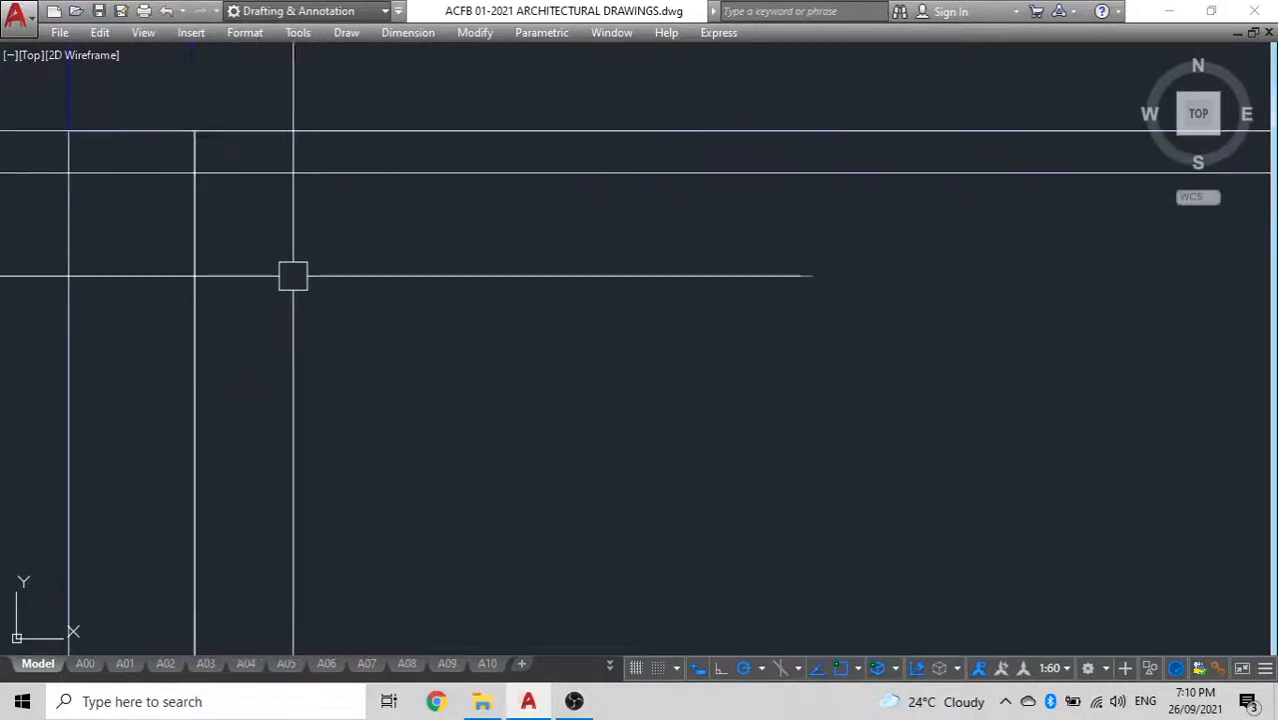
{"action": "scroll", "coordinate": [352, 327], "scroll_direction": "down", "scroll_amount": 3}
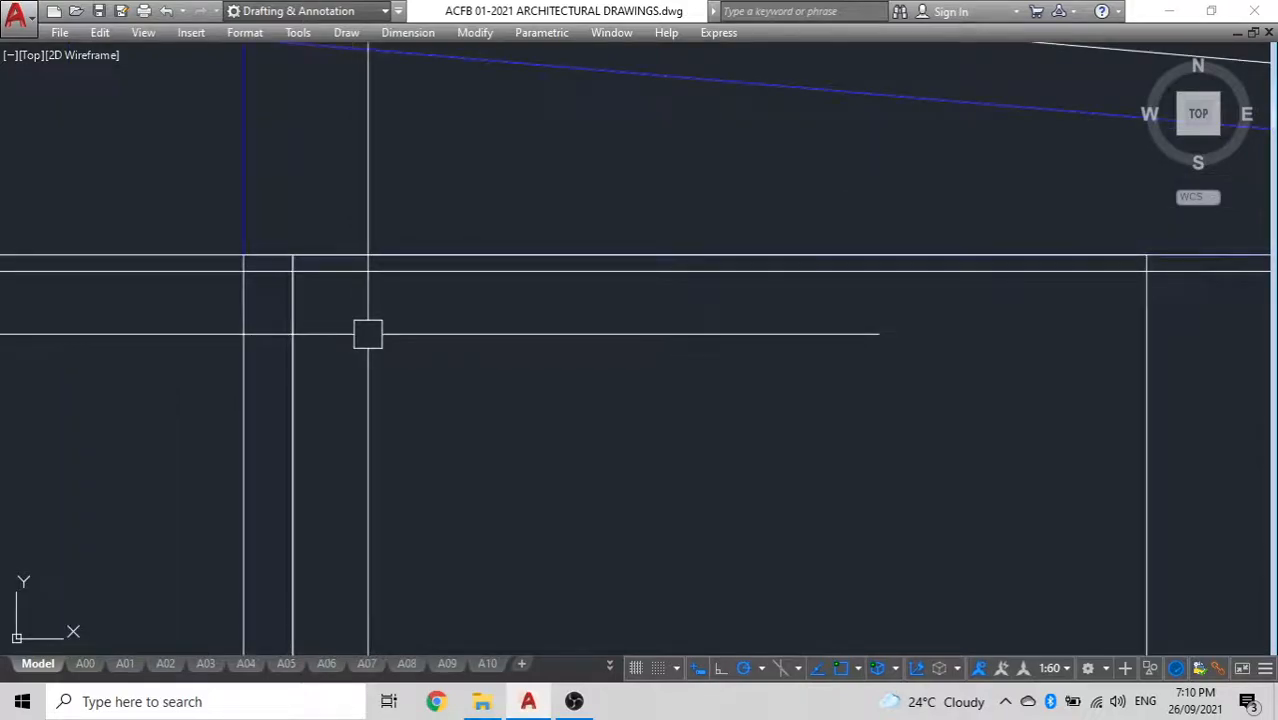
{"action": "key", "text": "Return"}
{"action": "left_click", "coordinate": [369, 331]}
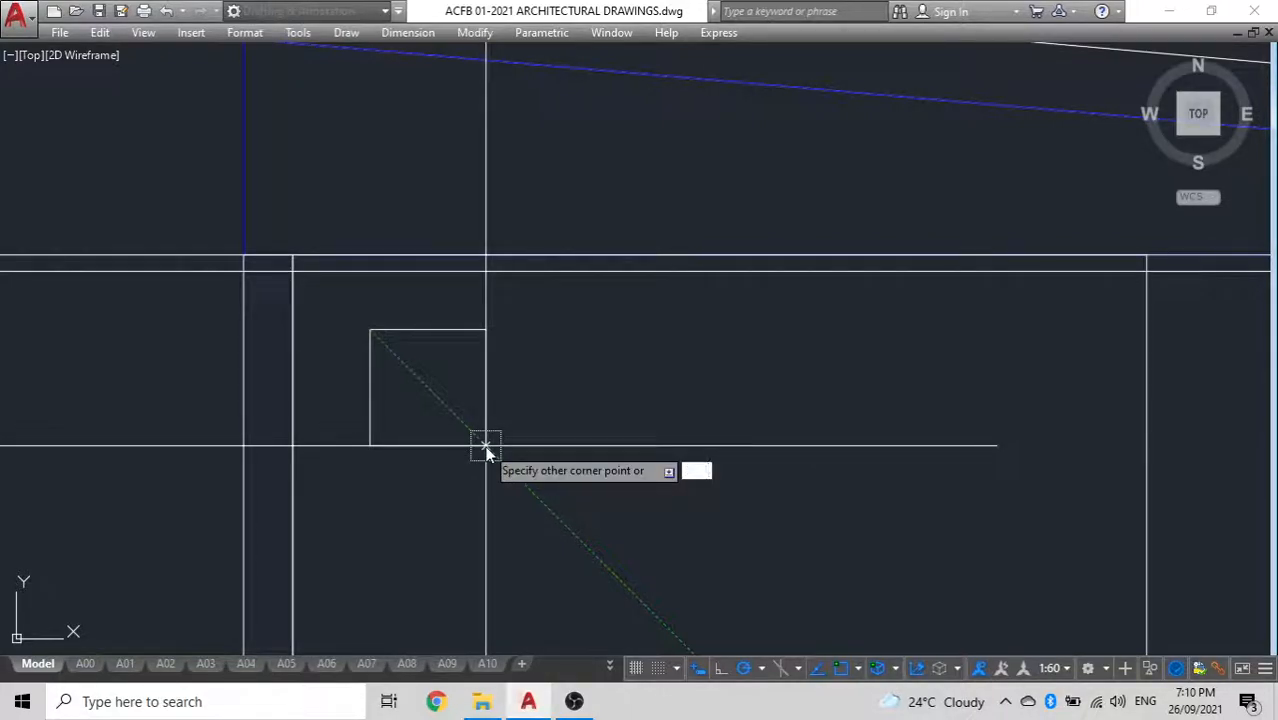
{"action": "key", "text": "Return"}
{"action": "left_click", "coordinate": [485, 314]}
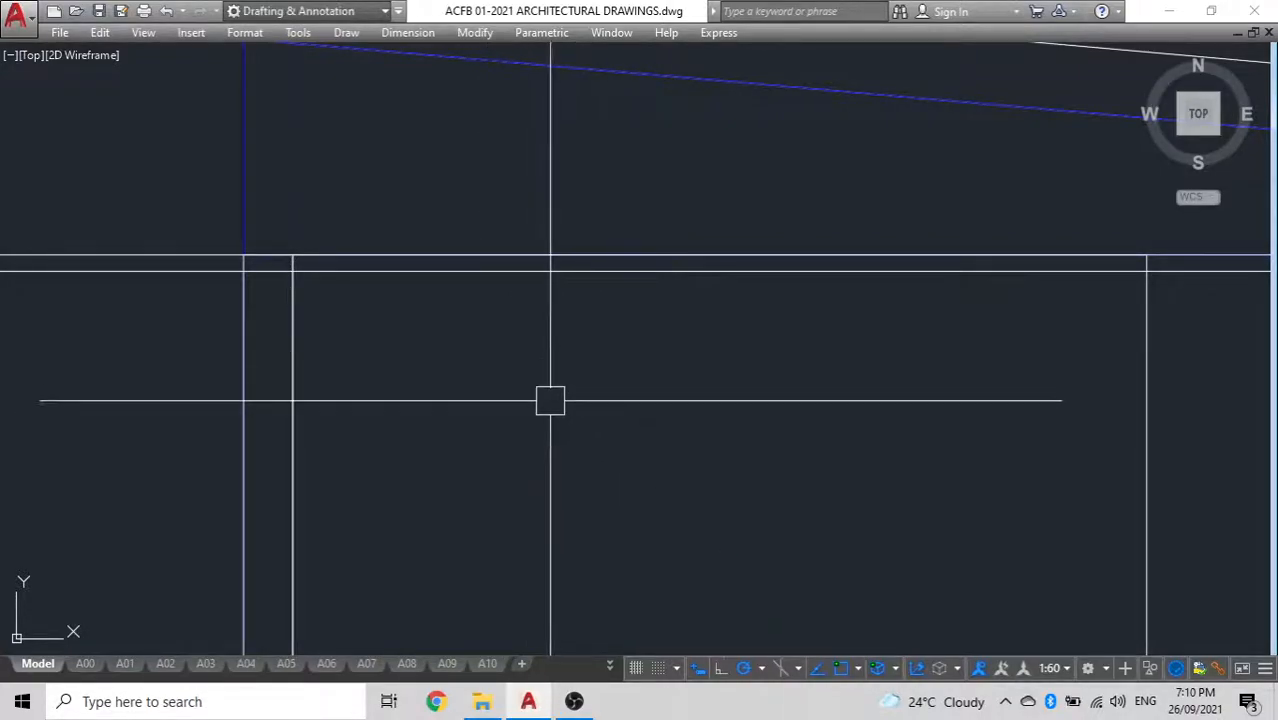
Try to draw a rectangle with a 50 dimension below the offset construction line
{"action": "key", "text": "Return"}
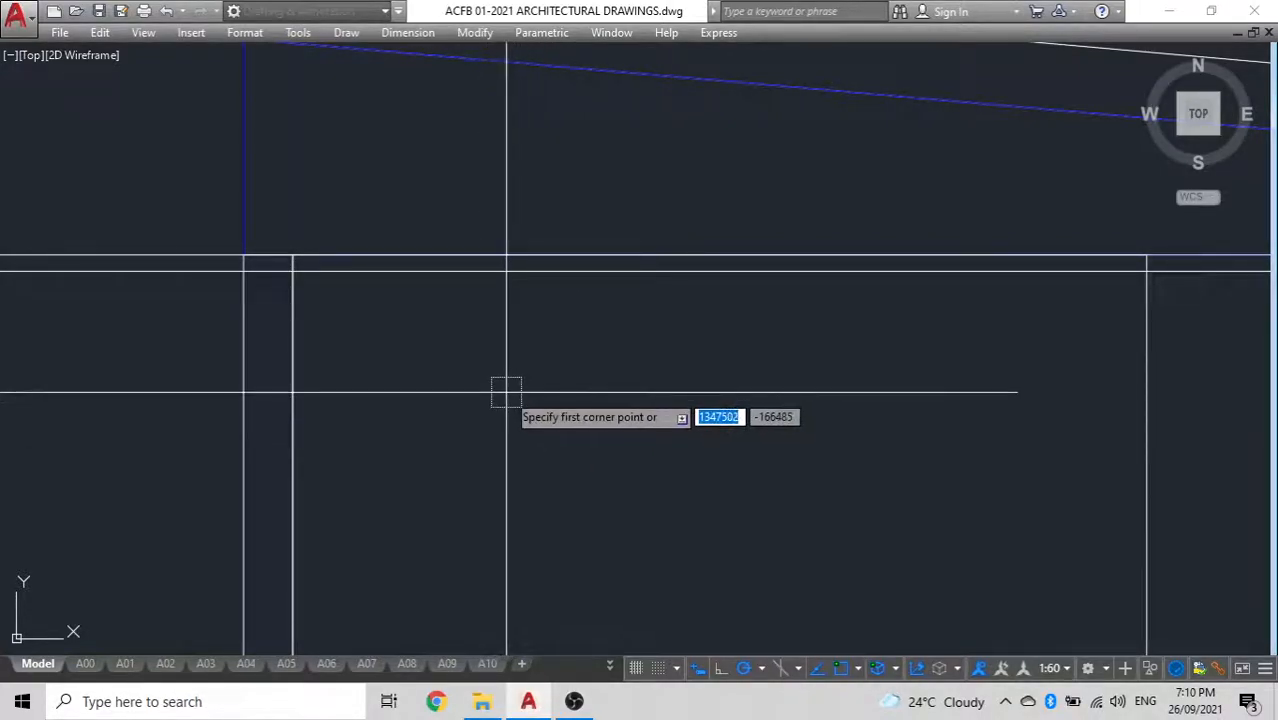
{"action": "type", "text": "50"}
{"action": "key", "text": "Tab"}
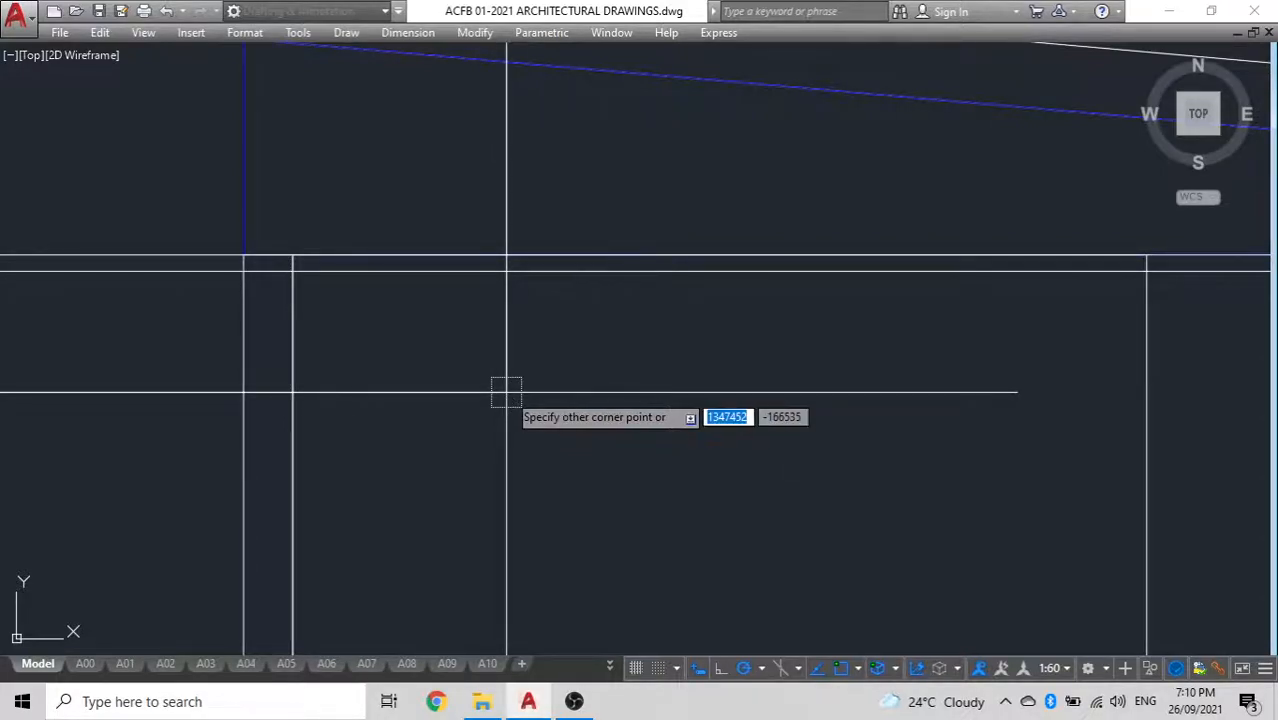
{"action": "left_click", "coordinate": [523, 380]}
{"action": "scroll", "coordinate": [464, 371], "scroll_direction": "down", "scroll_amount": 4}
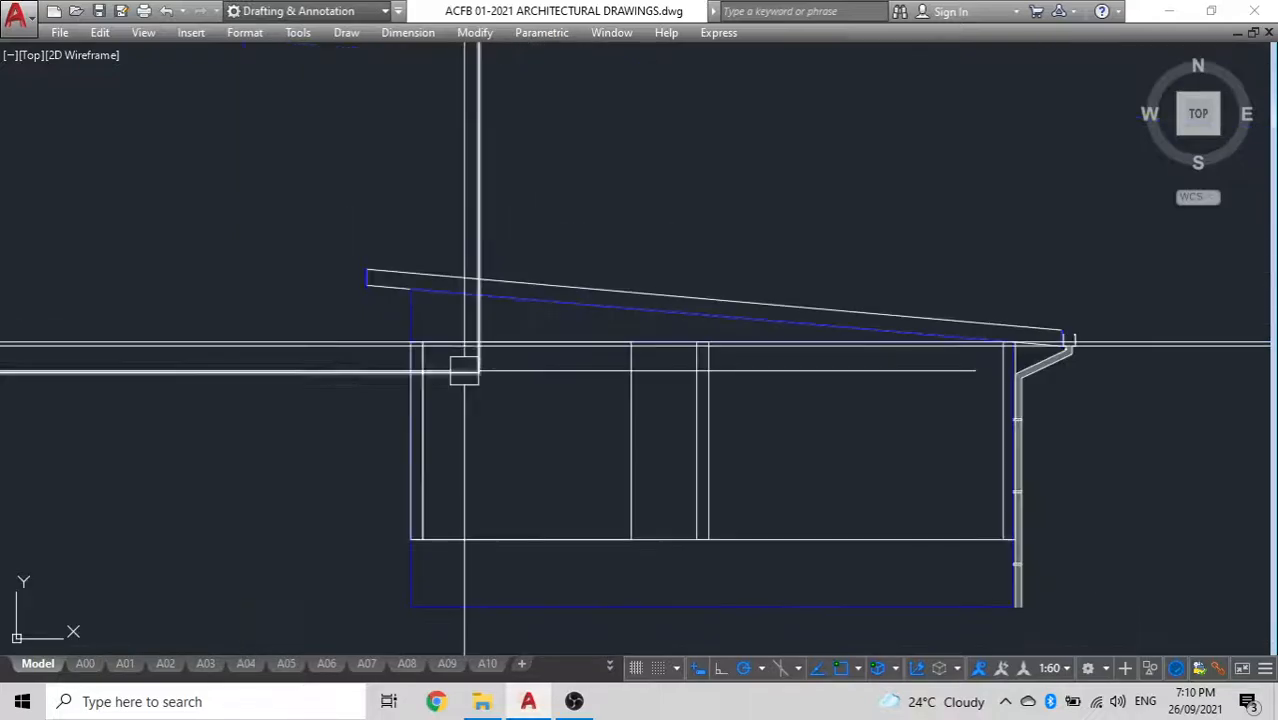
{"action": "scroll", "coordinate": [470, 371], "scroll_direction": "down", "scroll_amount": 6}
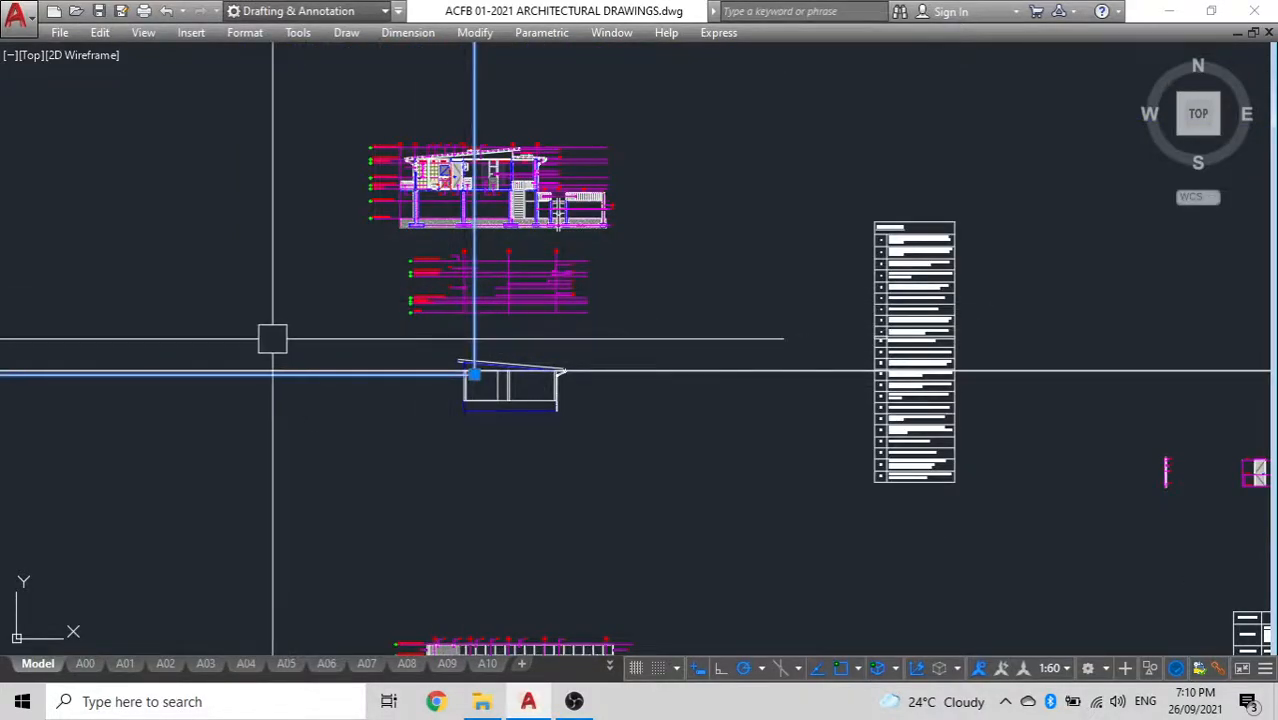
Draw a 50 by 50 square inside the room beside the left outer wall
{"action": "type", "text": "rec"}
{"action": "key", "text": "Return"}
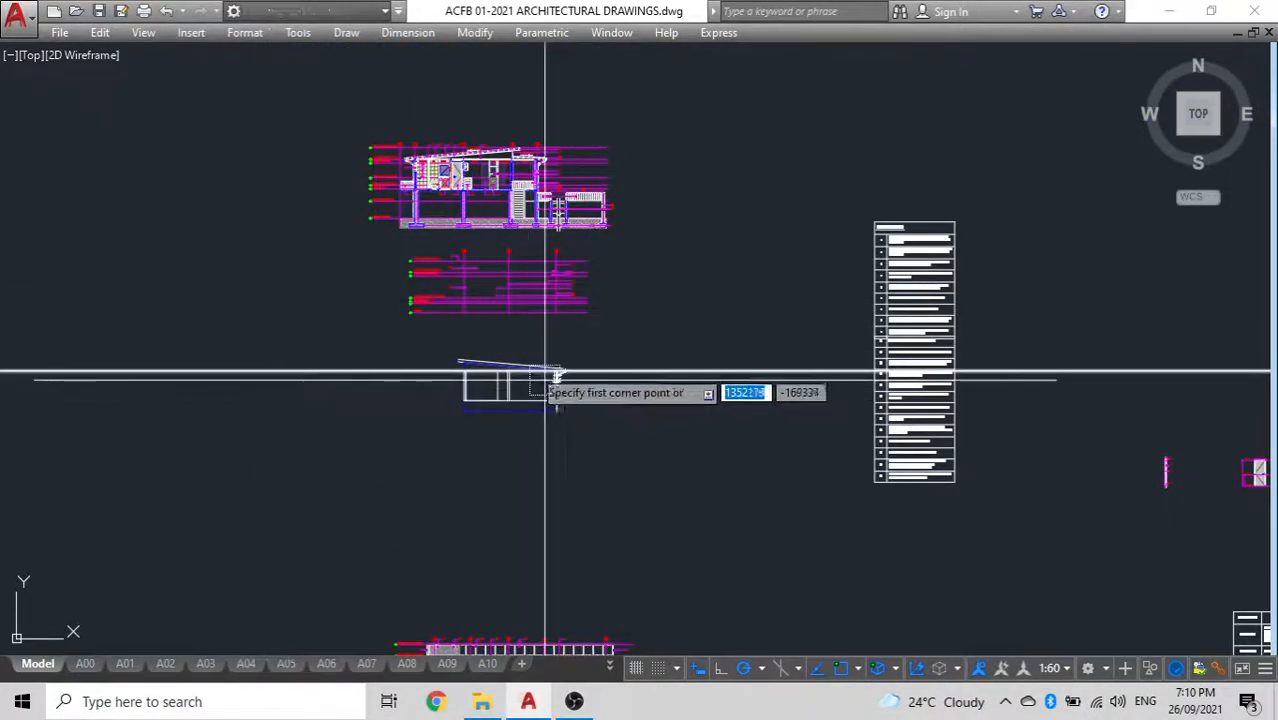
{"action": "scroll", "coordinate": [490, 375], "scroll_direction": "up", "scroll_amount": 8}
{"action": "left_click", "coordinate": [408, 441]}
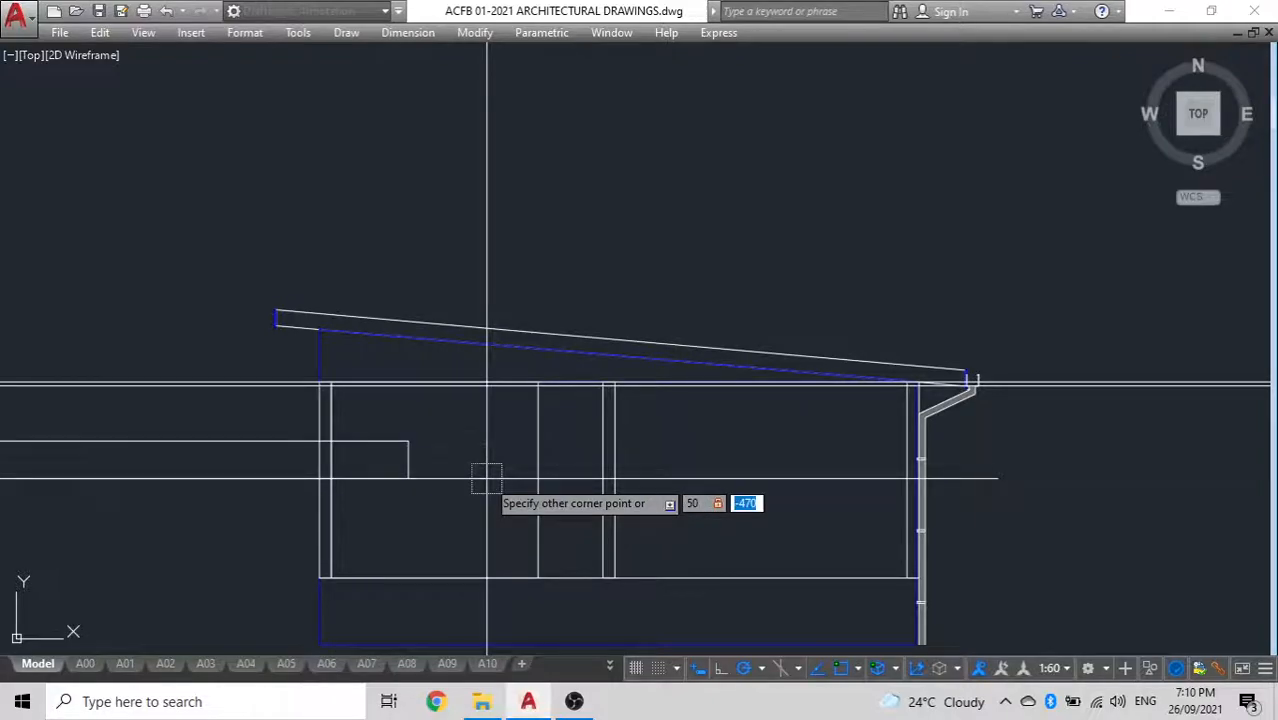
{"action": "key", "text": "Return"}
{"action": "scroll", "coordinate": [400, 438], "scroll_direction": "up", "scroll_amount": 4}
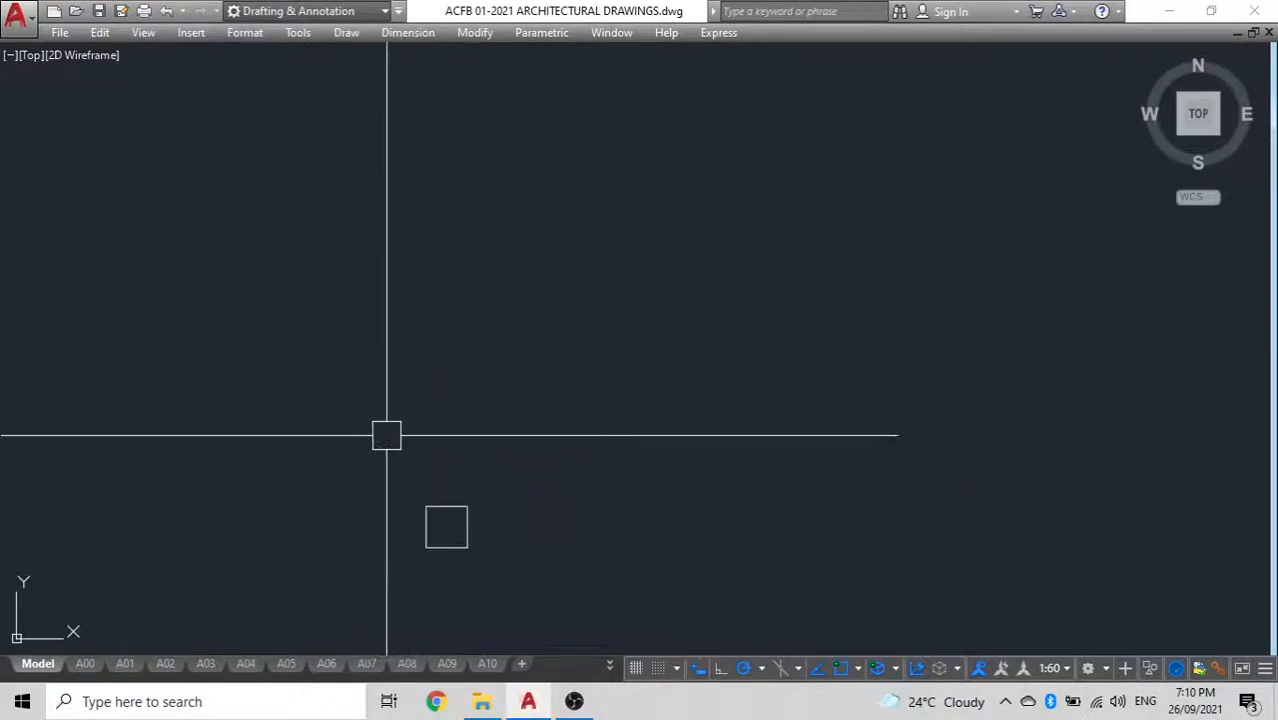
Draw a diagonal line across the small square from its lower-left corner to its upper-right corner
{"action": "middle_click_drag", "start_coordinate": [470, 515], "coordinate": [515, 392]}
{"action": "key", "text": "Return"}
{"action": "left_click", "coordinate": [496, 467]}
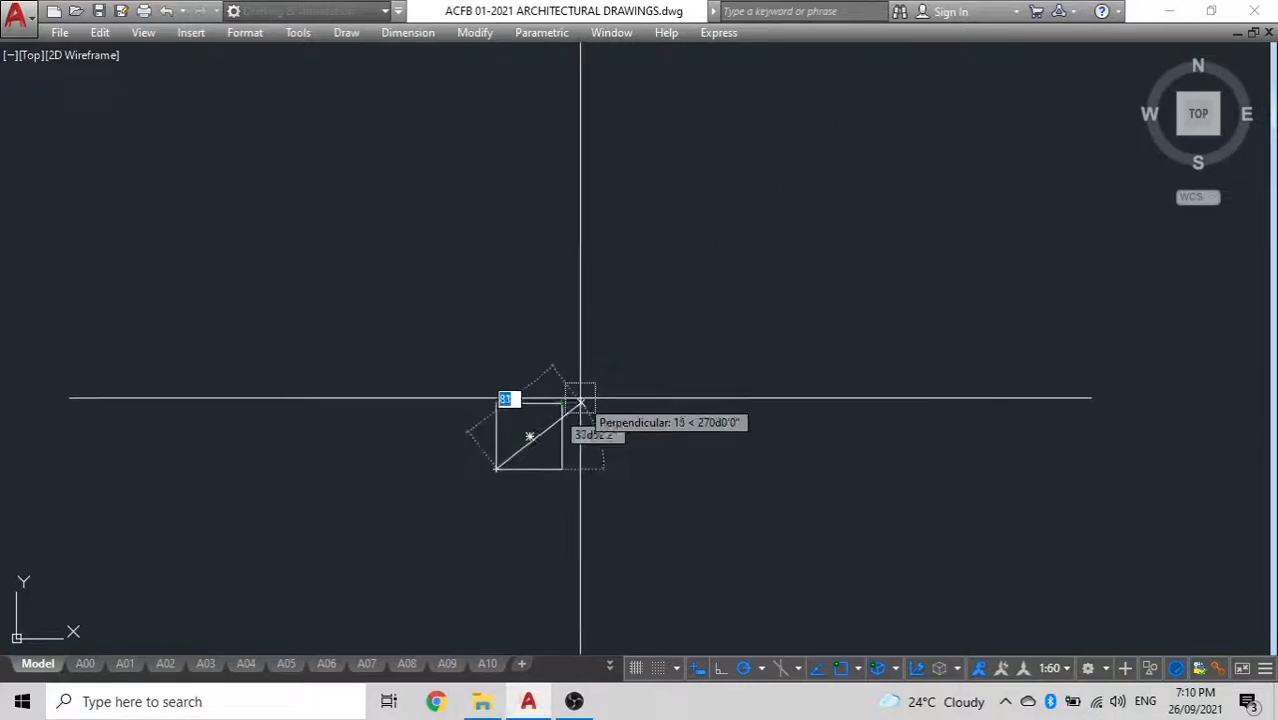
{"action": "left_click", "coordinate": [562, 404]}
{"action": "key", "text": "Return"}
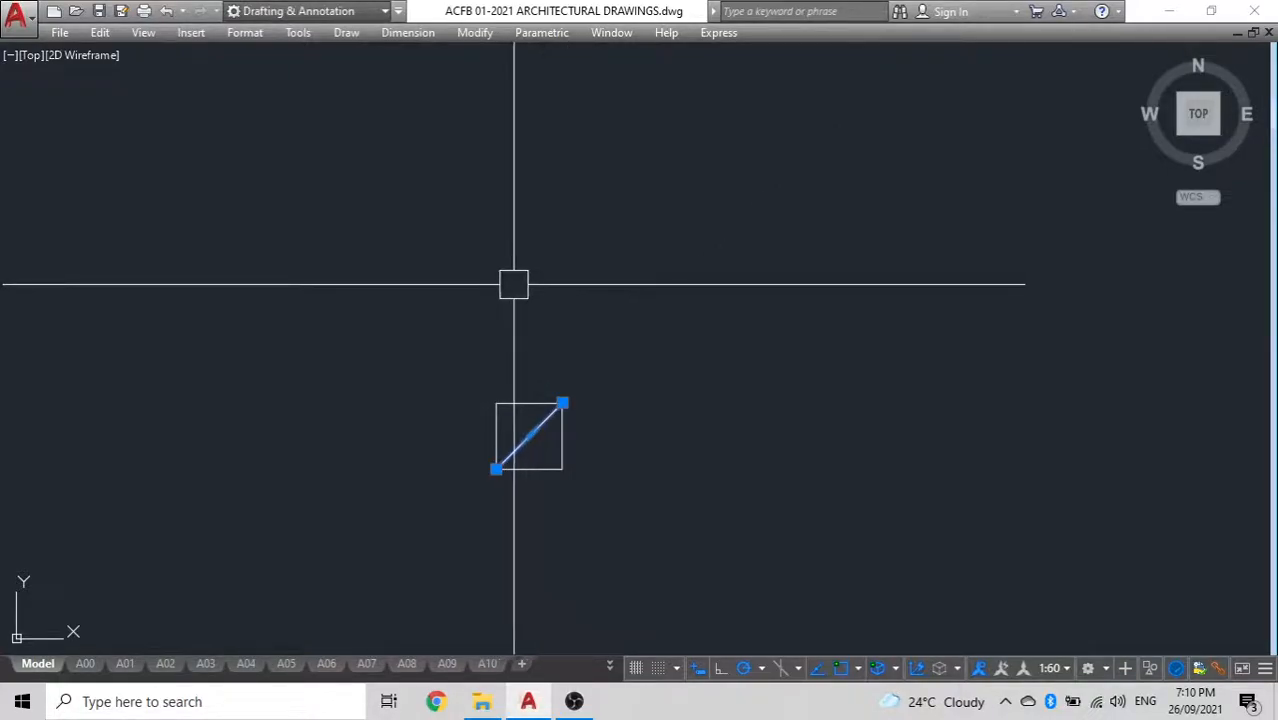
Mirror the diagonal about the square's vertical centreline, keeping the source line, to form a cross
{"action": "key", "text": "Return"}
{"action": "left_click", "coordinate": [529, 436]}
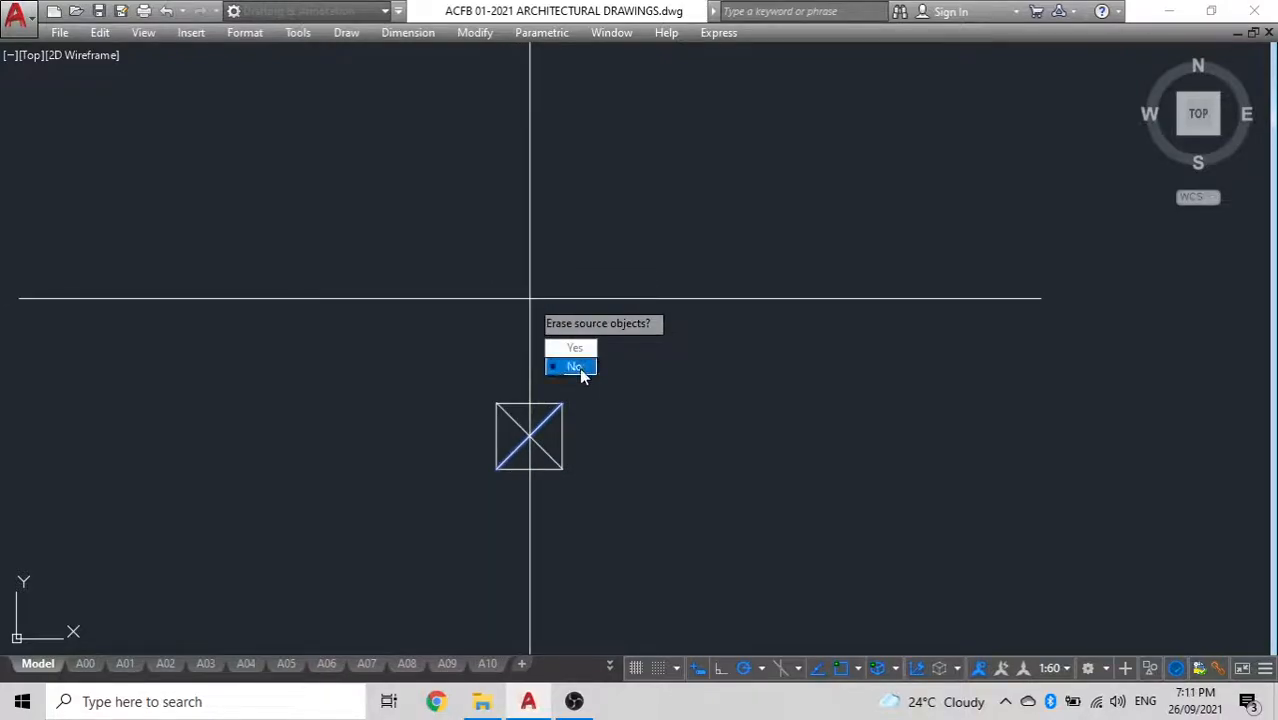
{"action": "left_click", "coordinate": [582, 370]}
Combine the square and its diagonals into one object and move it between the ceiling lines, against the left outer wall's inner face
{"action": "left_click", "coordinate": [640, 545]}
{"action": "left_click", "coordinate": [337, 272]}
{"action": "scroll", "coordinate": [418, 363], "scroll_direction": "down", "scroll_amount": 5}
{"action": "middle_click_drag", "start_coordinate": [418, 363], "coordinate": [558, 373]}
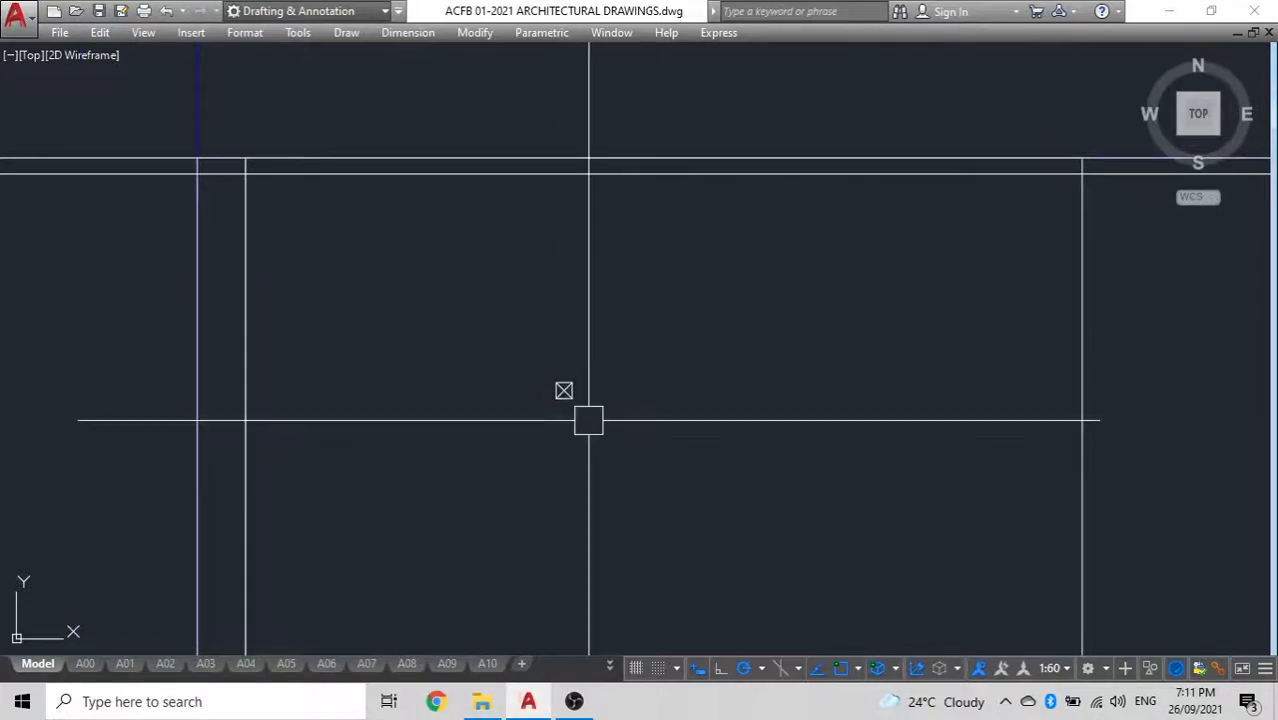
{"action": "left_click", "coordinate": [564, 398]}
{"action": "type", "text": "m"}
{"action": "key", "text": "space"}
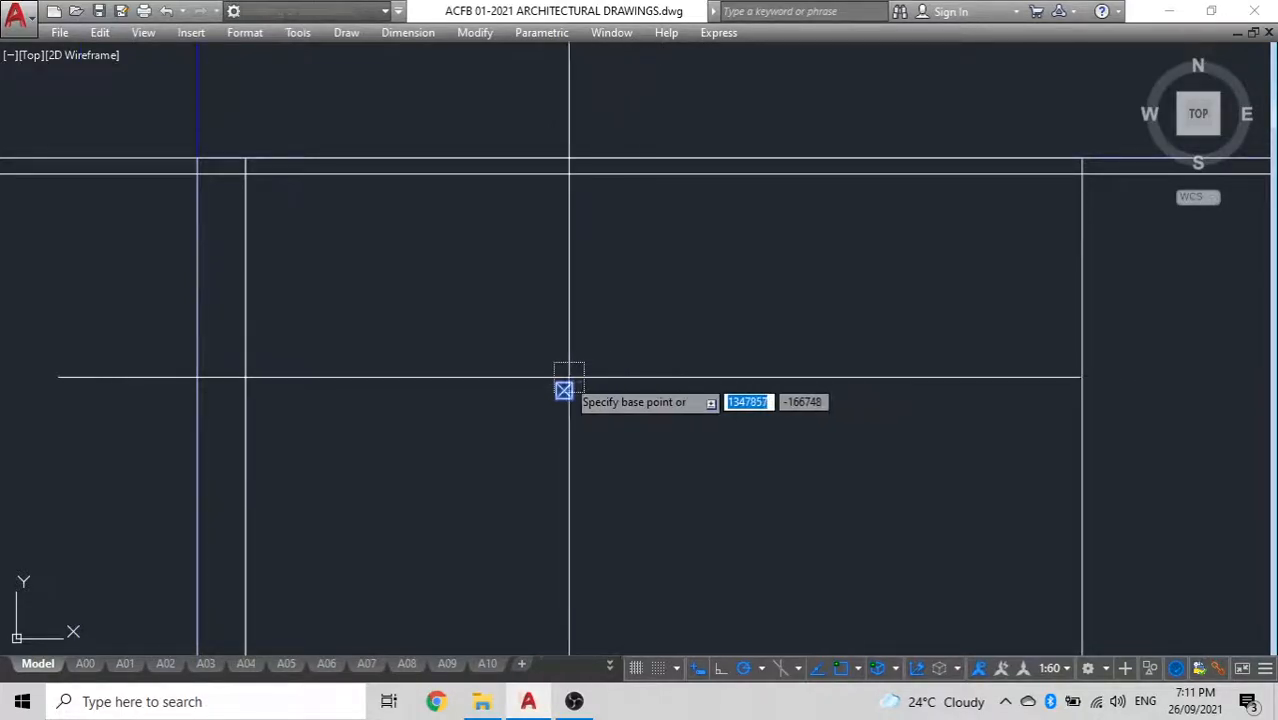
{"action": "left_click", "coordinate": [563, 391]}
{"action": "scroll", "coordinate": [348, 220], "scroll_direction": "up", "scroll_amount": 5}
{"action": "left_click", "coordinate": [564, 302]}
{"action": "scroll", "coordinate": [374, 371], "scroll_direction": "down", "scroll_amount": 5}
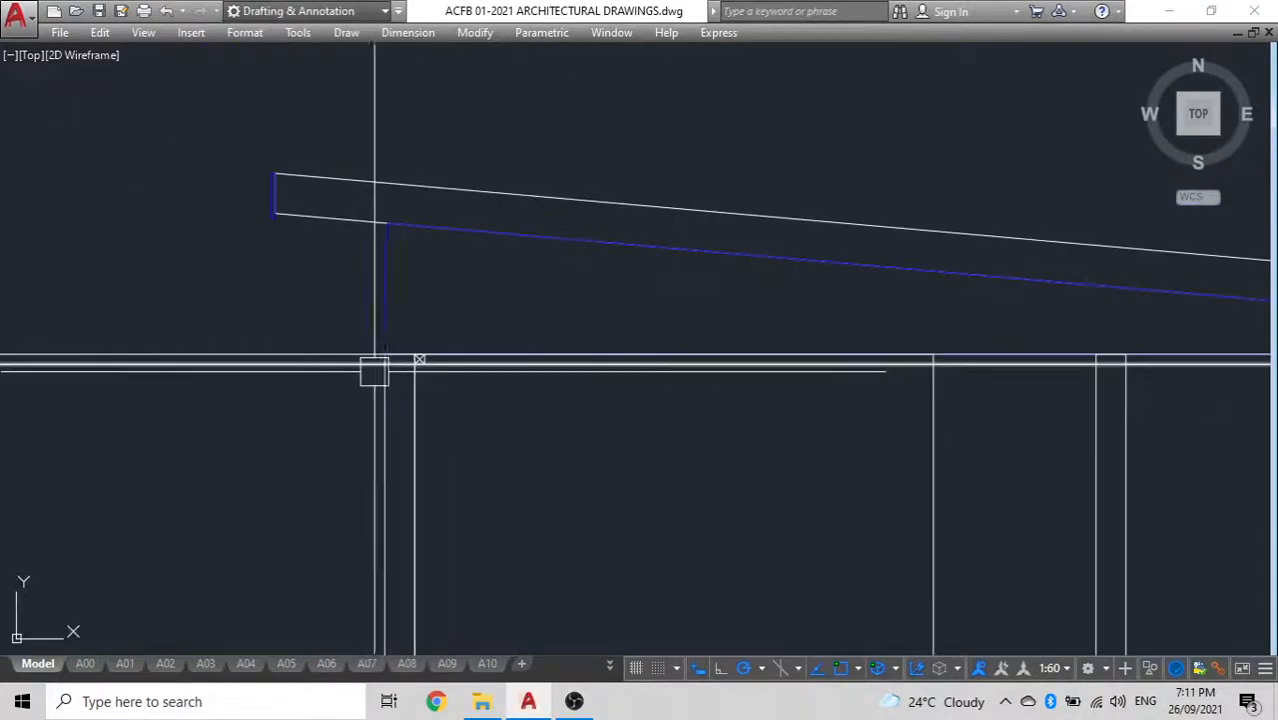
Copy the interior wall to the inside of the left room rectangle's right edge, keeping the original wall
{"action": "middle_click_drag", "start_coordinate": [517, 376], "coordinate": [294, 345]}
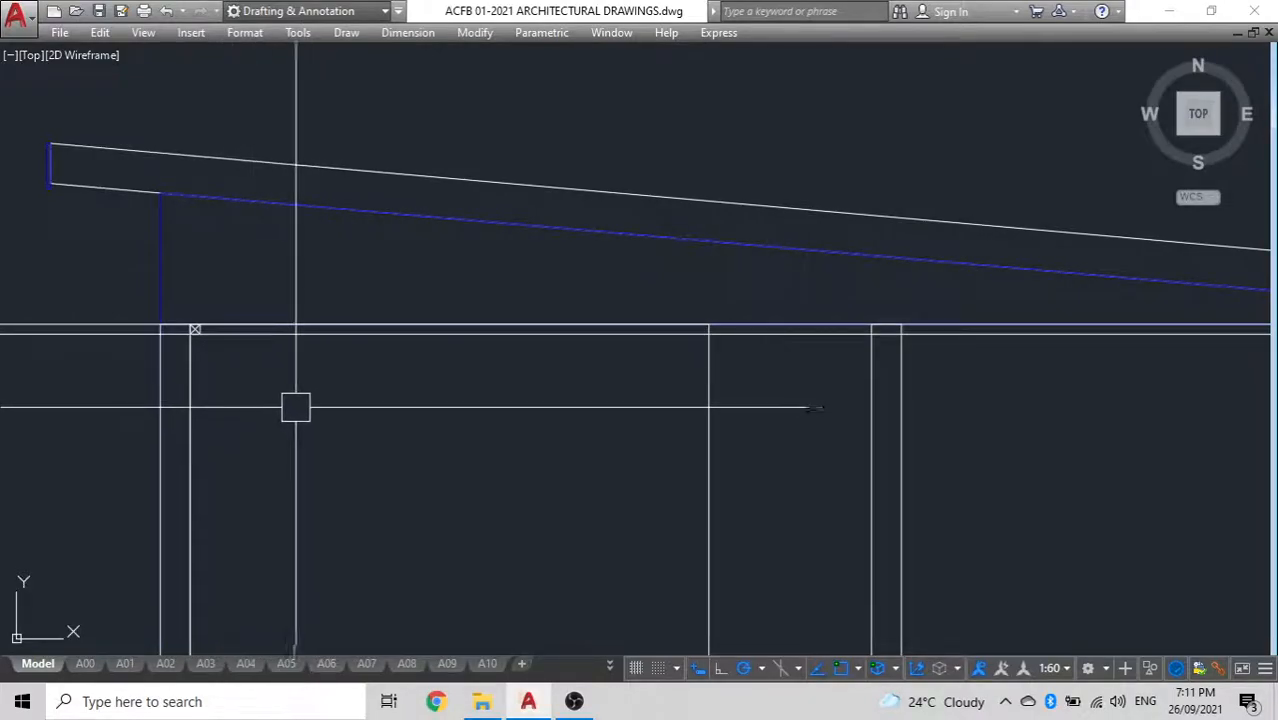
{"action": "mouse_move", "coordinate": [451, 391]}
{"action": "middle_mouse_down"}
{"action": "mouse_move", "coordinate": [610, 309]}
{"action": "mouse_move", "coordinate": [516, 317]}
{"action": "mouse_move", "coordinate": [509, 334]}
{"action": "middle_mouse_up"}
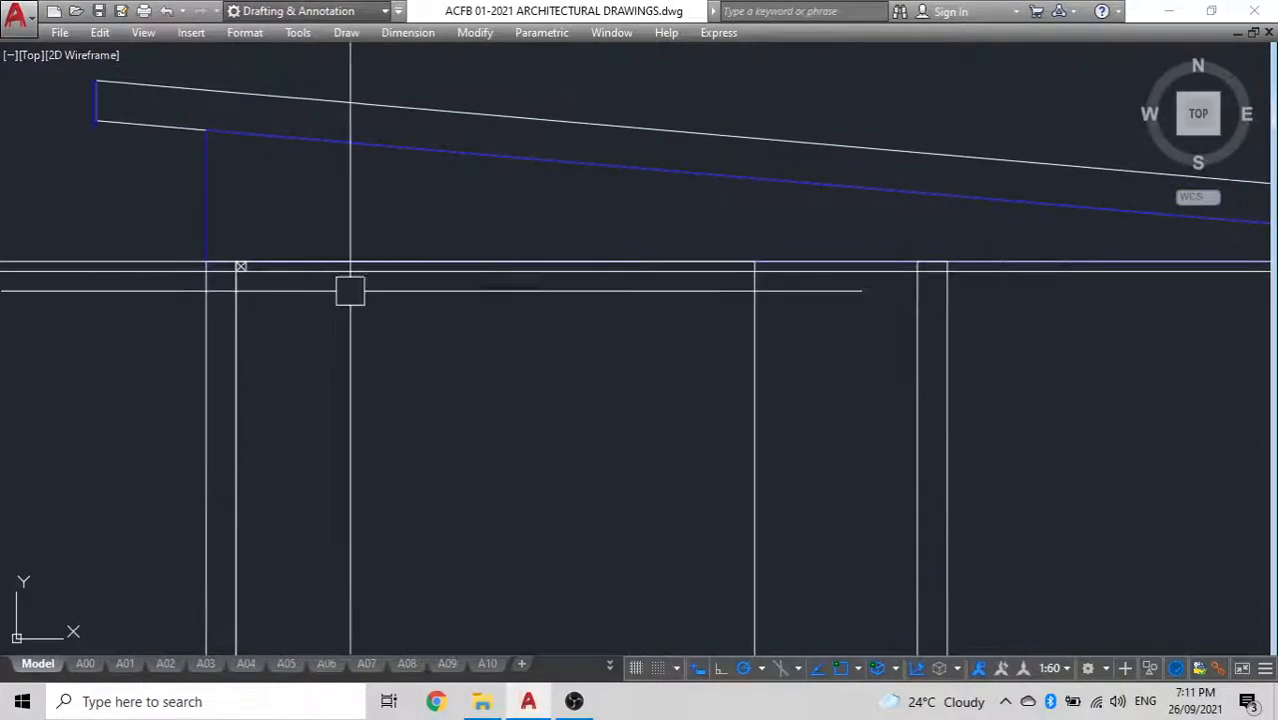
{"action": "middle_click_drag", "start_coordinate": [651, 370], "coordinate": [594, 166]}
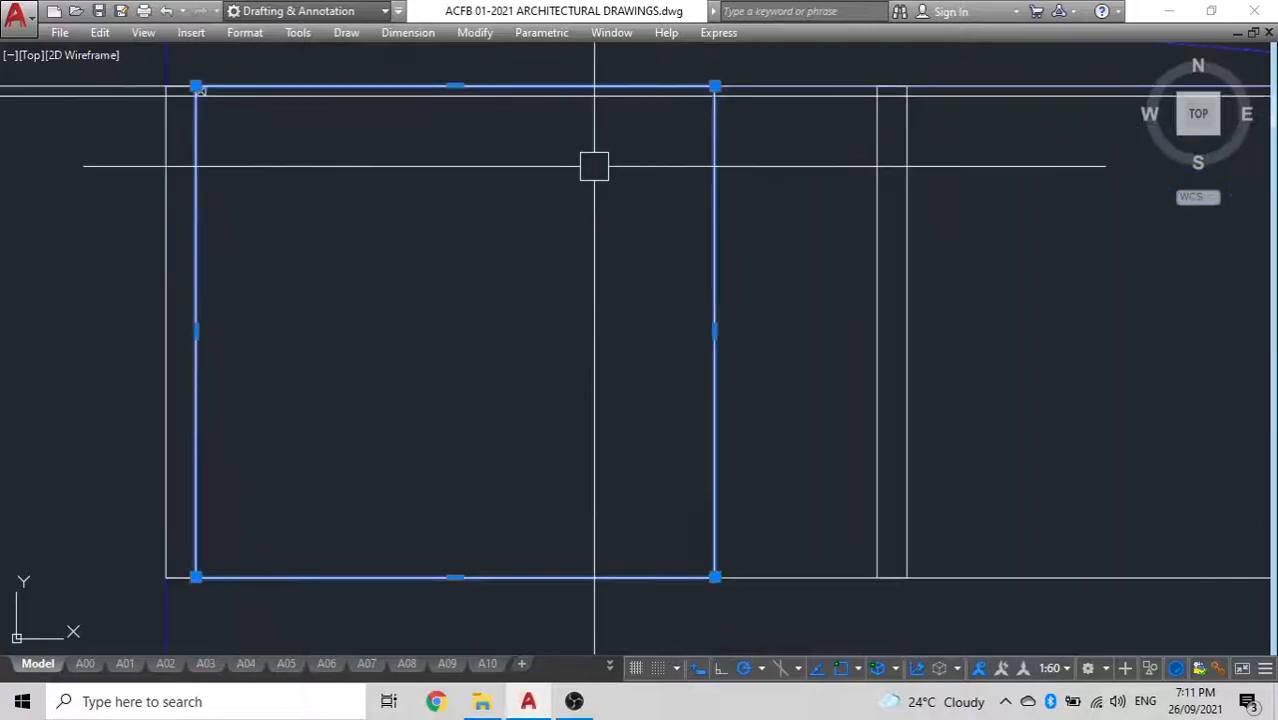
{"action": "key", "text": "Escape"}
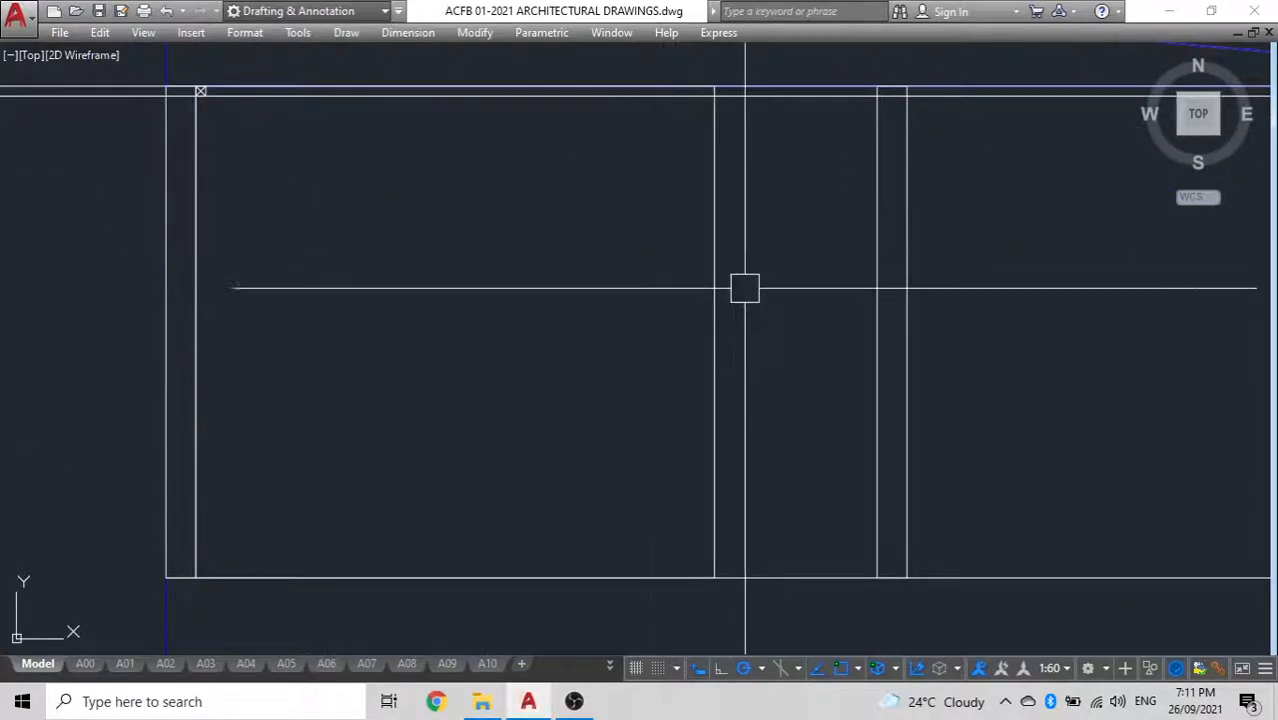
{"action": "left_click", "coordinate": [867, 298]}
{"action": "type", "text": "m"}
{"action": "key", "text": "space"}
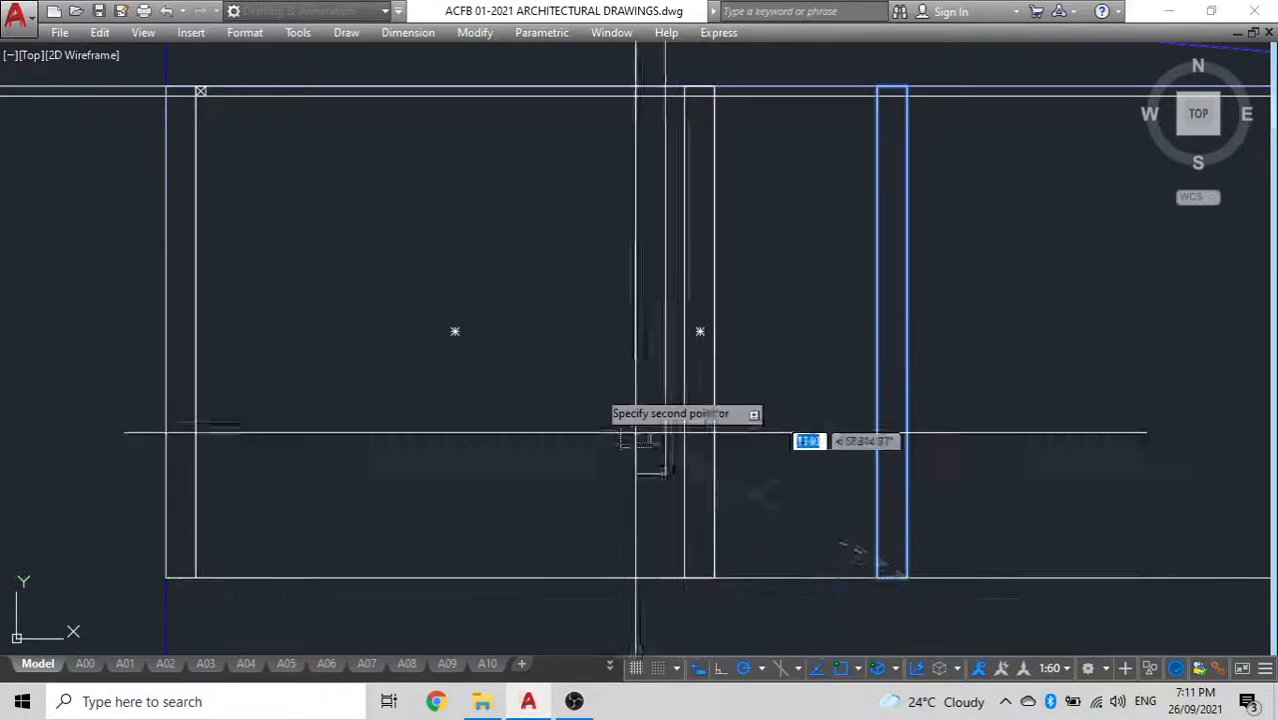
Copy the crossed ceiling member 600 to the right between the two ceiling lines
{"action": "scroll", "coordinate": [665, 474], "scroll_direction": "down", "scroll_amount": 4}
{"action": "scroll", "coordinate": [499, 300], "scroll_direction": "up", "scroll_amount": 10}
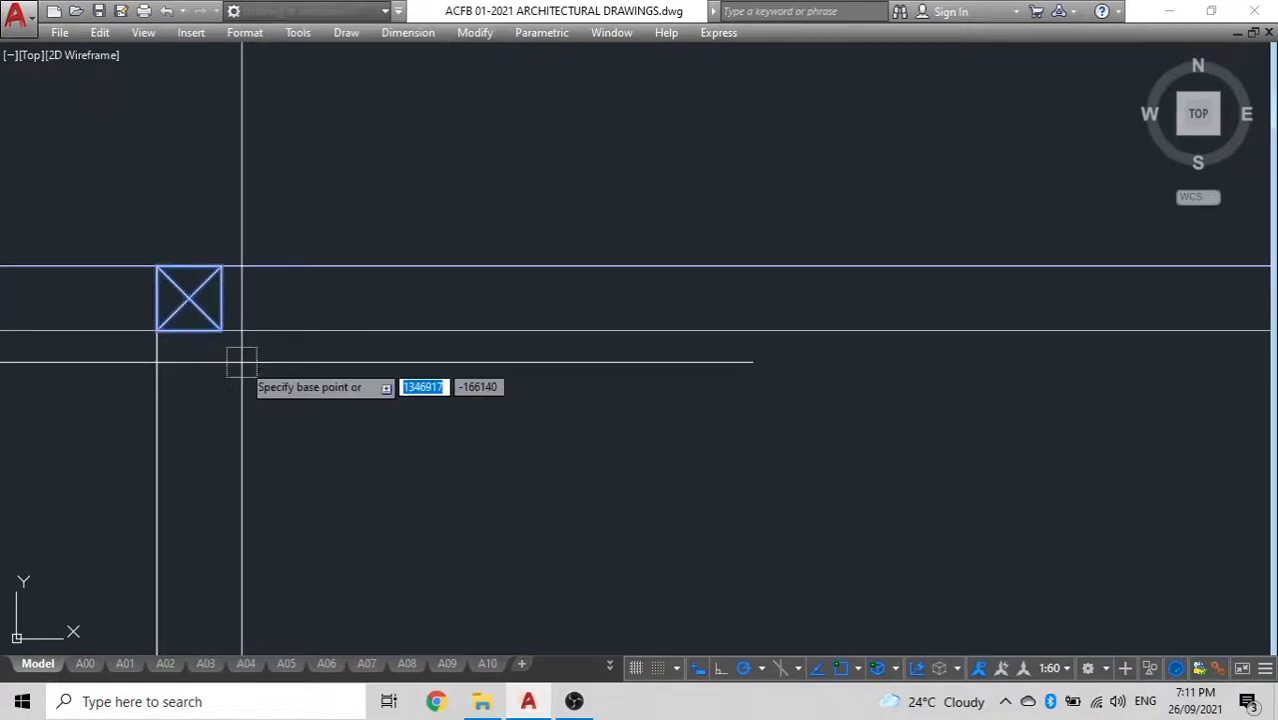
{"action": "left_click", "coordinate": [193, 297]}
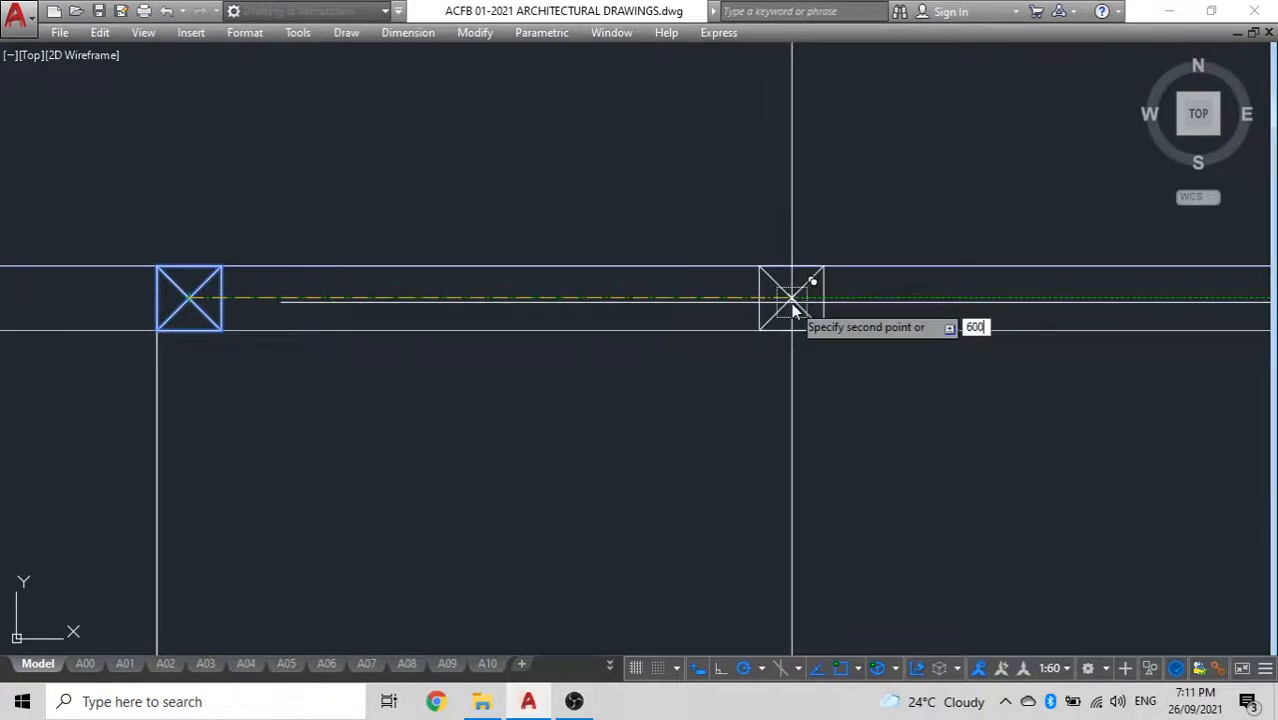
{"action": "type", "text": "600"}
{"action": "key", "text": "Return"}
Copy the second crossed member repeatedly at the same 600 spacing across the left room, up to the first interior wall
{"action": "scroll", "coordinate": [745, 306], "scroll_direction": "down", "scroll_amount": 2}
{"action": "middle_click_drag", "start_coordinate": [710, 303], "coordinate": [388, 303]}
{"action": "scroll", "coordinate": [506, 310], "scroll_direction": "up", "scroll_amount": 5}
{"action": "scroll", "coordinate": [451, 359], "scroll_direction": "down", "scroll_amount": 4}
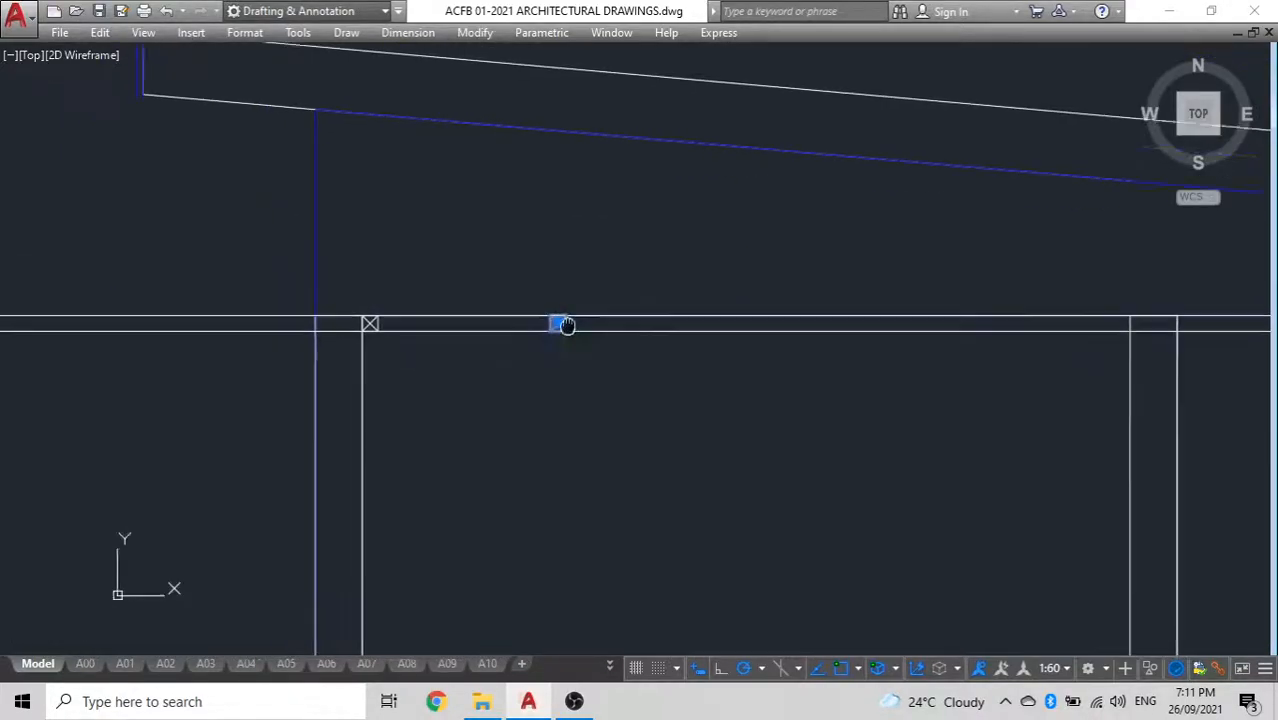
{"action": "scroll", "coordinate": [602, 280], "scroll_direction": "up", "scroll_amount": 3}
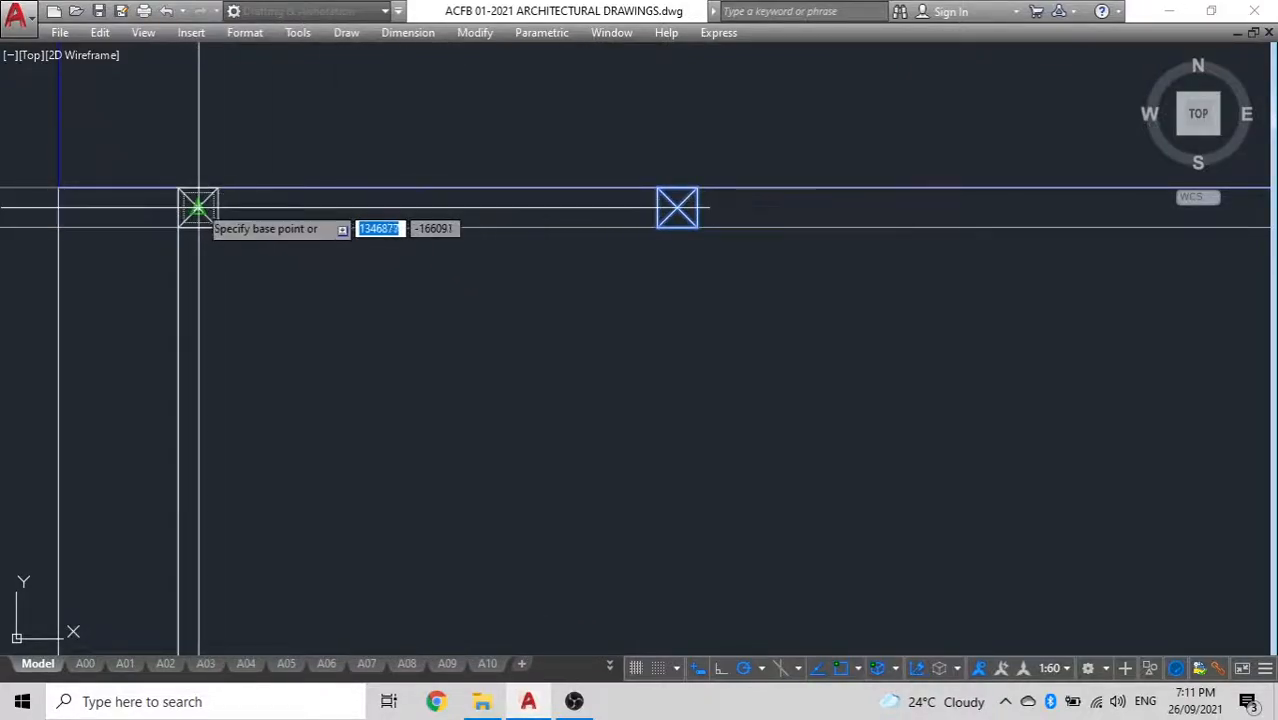
{"action": "left_click", "coordinate": [676, 205]}
{"action": "scroll", "coordinate": [622, 210], "scroll_direction": "down", "scroll_amount": 4}
{"action": "middle_click_drag", "start_coordinate": [630, 213], "coordinate": [170, 257]}
{"action": "scroll", "coordinate": [362, 265], "scroll_direction": "up", "scroll_amount": 6}
{"action": "left_click", "coordinate": [372, 220]}
{"action": "scroll", "coordinate": [331, 266], "scroll_direction": "down", "scroll_amount": 6}
{"action": "scroll", "coordinate": [466, 263], "scroll_direction": "up", "scroll_amount": 4}
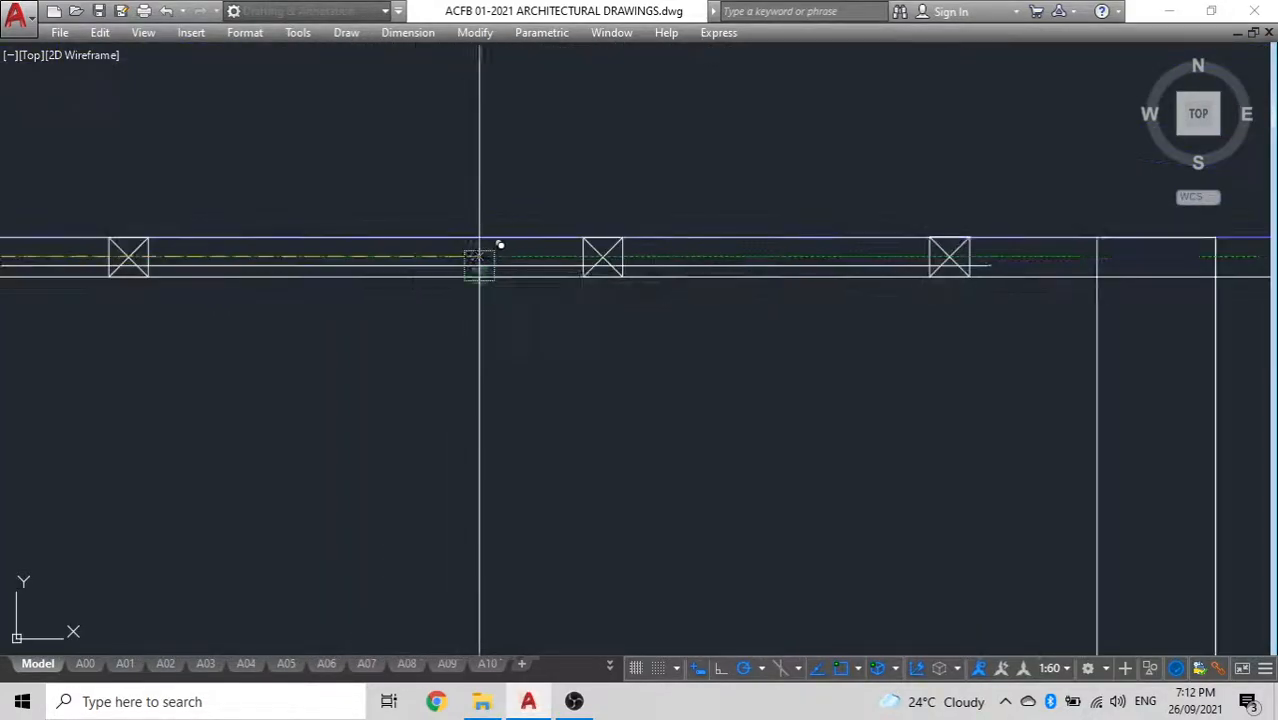
{"action": "left_click", "coordinate": [603, 257]}
{"action": "key", "text": "Escape"}
{"action": "scroll", "coordinate": [950, 294], "scroll_direction": "down", "scroll_amount": 4}
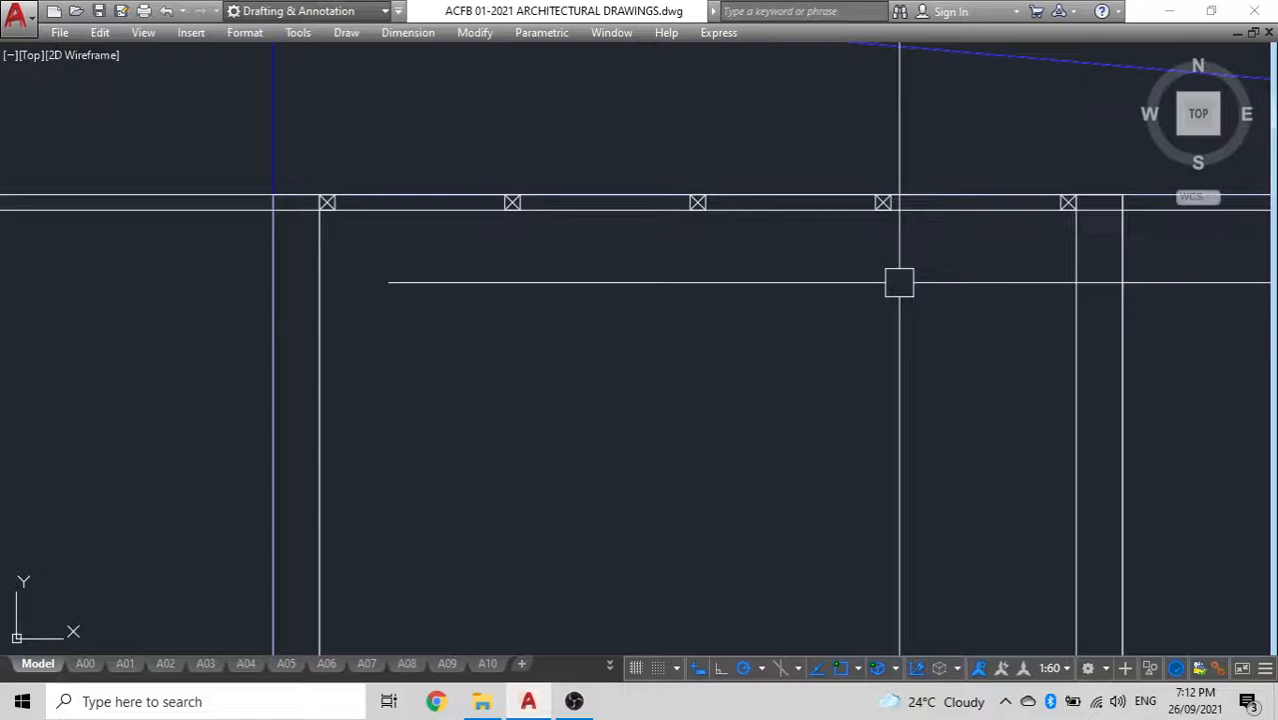
Copy the last two crossed members to the right of the first interior wall, with the first copy against the wall's right face
{"action": "scroll", "coordinate": [724, 244], "scroll_direction": "down", "scroll_amount": 2}
{"action": "middle_click_drag", "start_coordinate": [778, 248], "coordinate": [442, 297]}
{"action": "scroll", "coordinate": [652, 261], "scroll_direction": "up", "scroll_amount": 4}
{"action": "left_click", "coordinate": [222, 275]}
{"action": "left_click", "coordinate": [512, 277]}
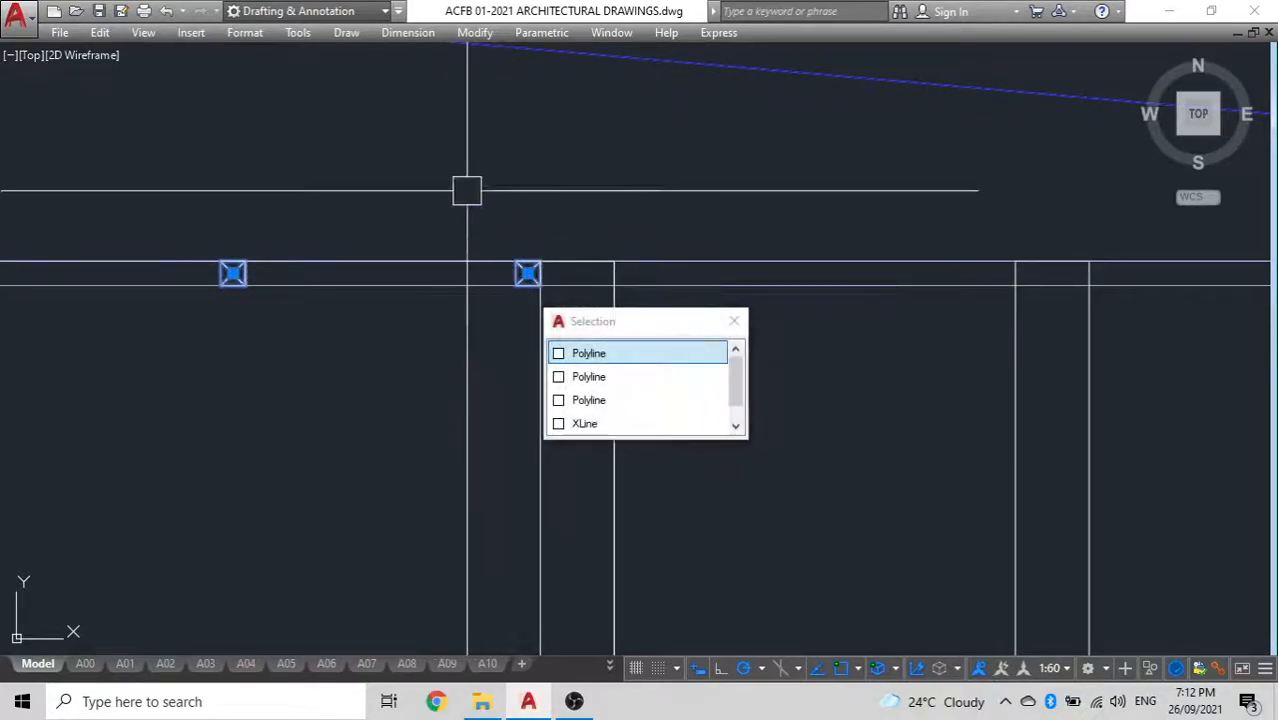
{"action": "type", "text": "co"}
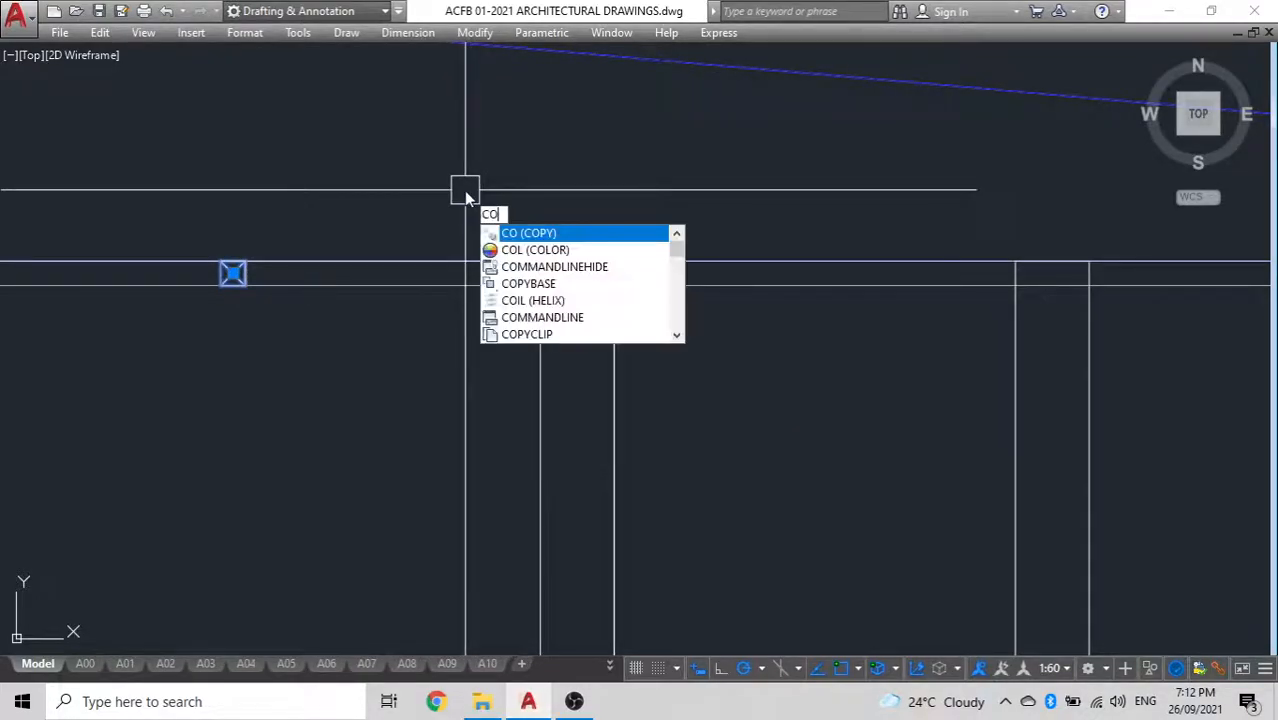
{"action": "key", "text": "Return"}
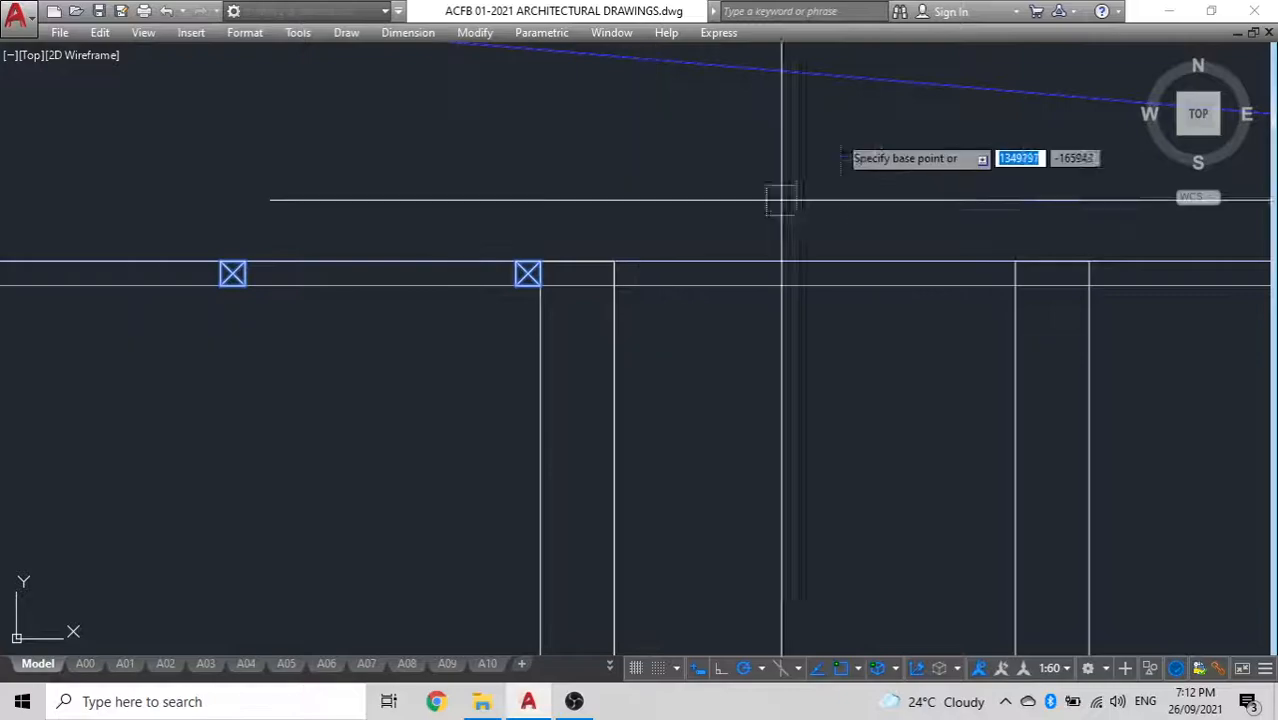
{"action": "left_click", "coordinate": [220, 264]}
{"action": "left_click", "coordinate": [636, 262]}
{"action": "key", "text": "Return"}
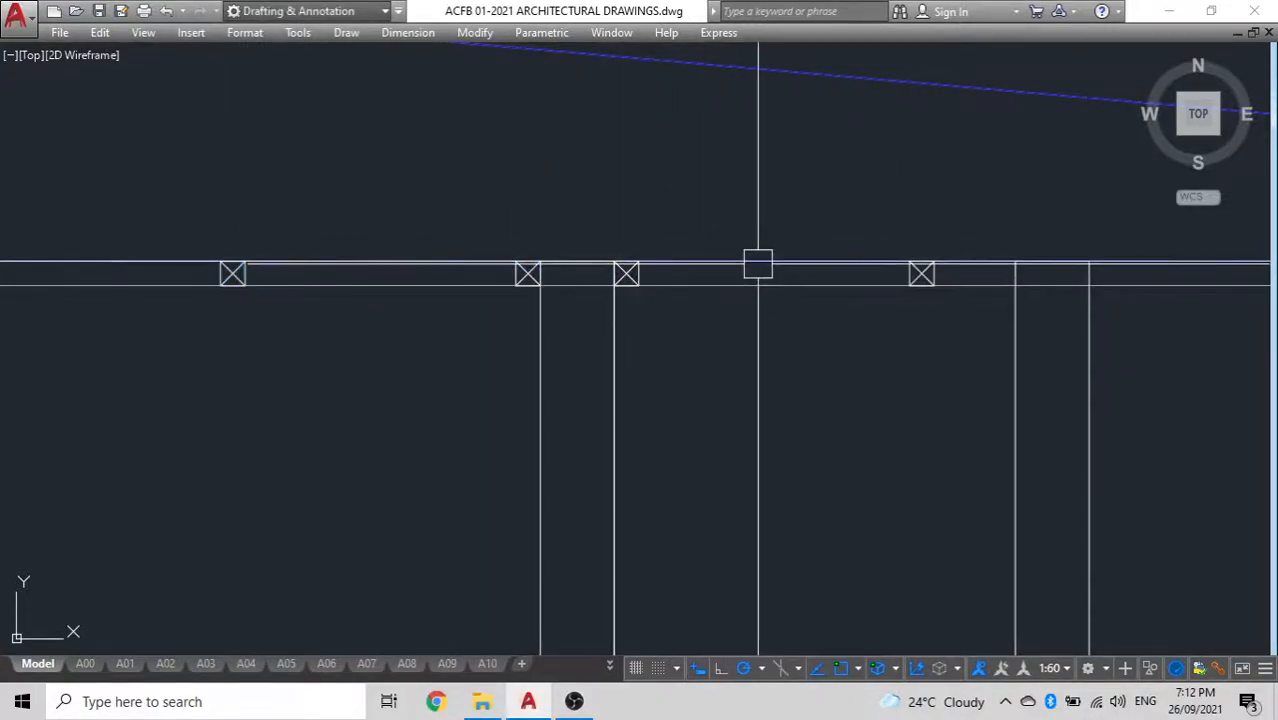
Copy the middle space's right-hand crossed member so its upper-right corner meets the second interior wall's left face
{"action": "left_click", "coordinate": [922, 272]}
{"action": "type", "text": "co"}
{"action": "key", "text": "Return"}
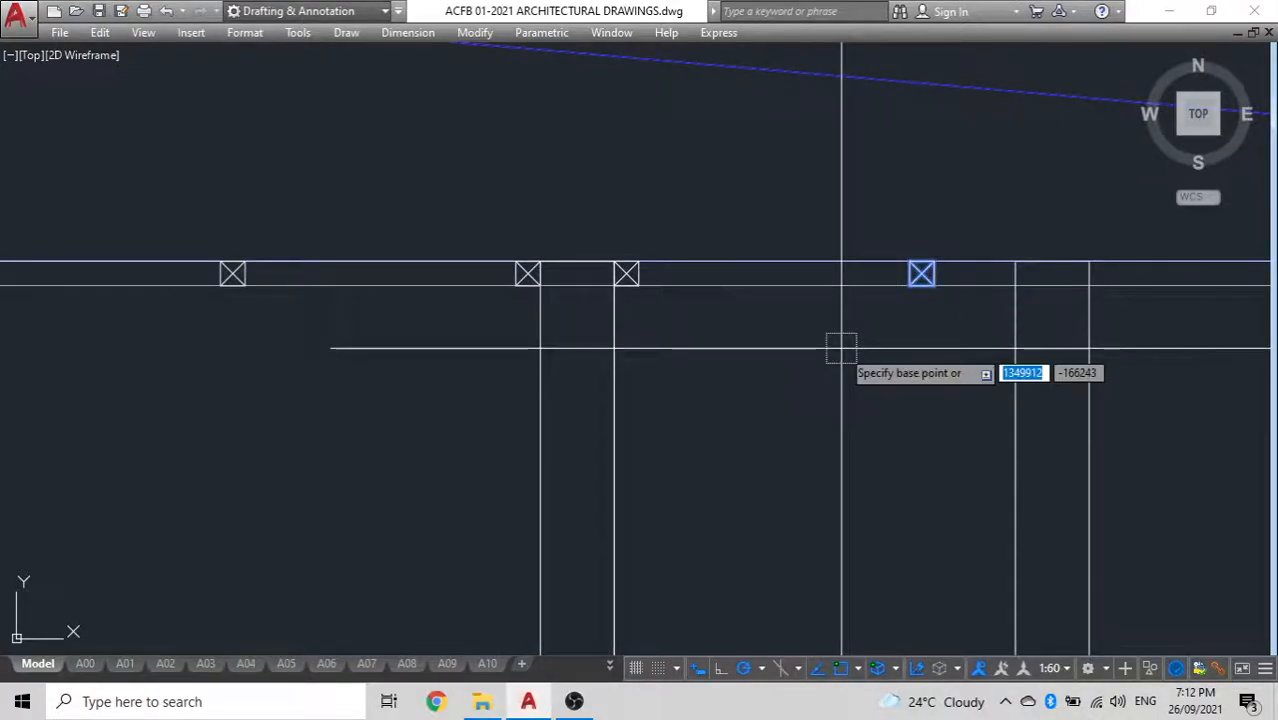
{"action": "scroll", "coordinate": [1055, 210], "scroll_direction": "up", "scroll_amount": 2}
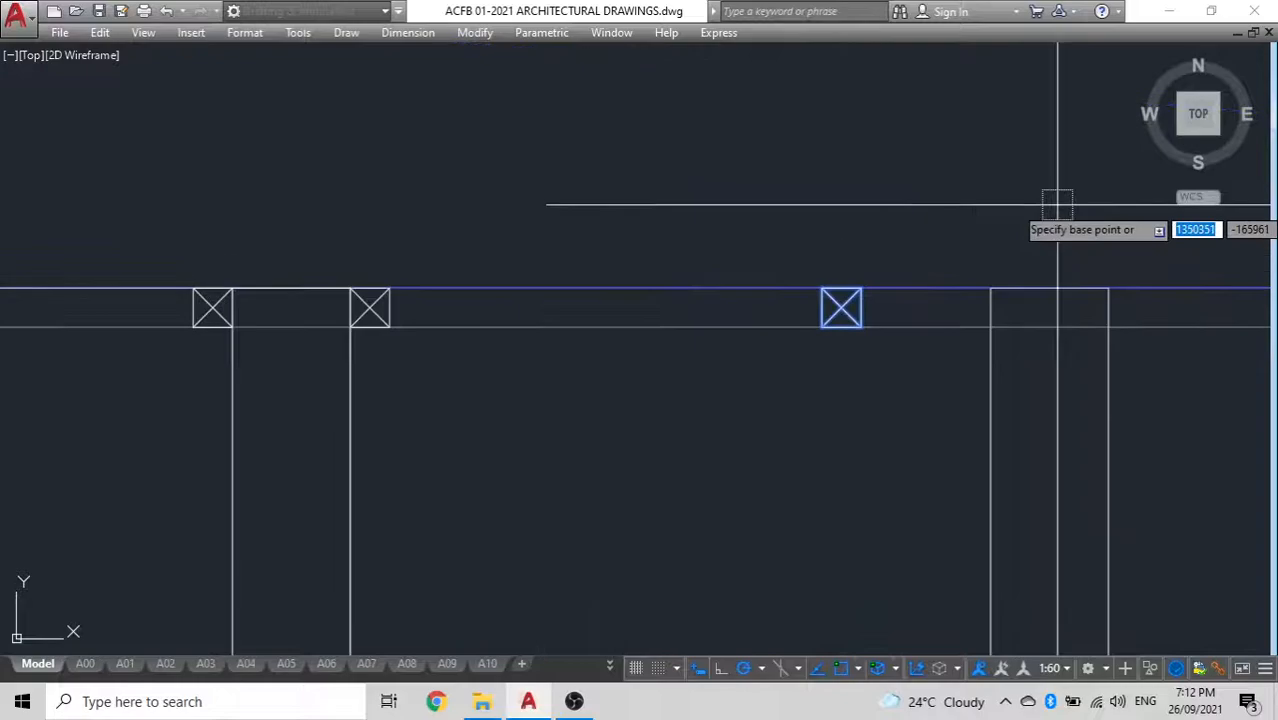
{"action": "left_click", "coordinate": [861, 289]}
{"action": "left_click", "coordinate": [991, 288]}
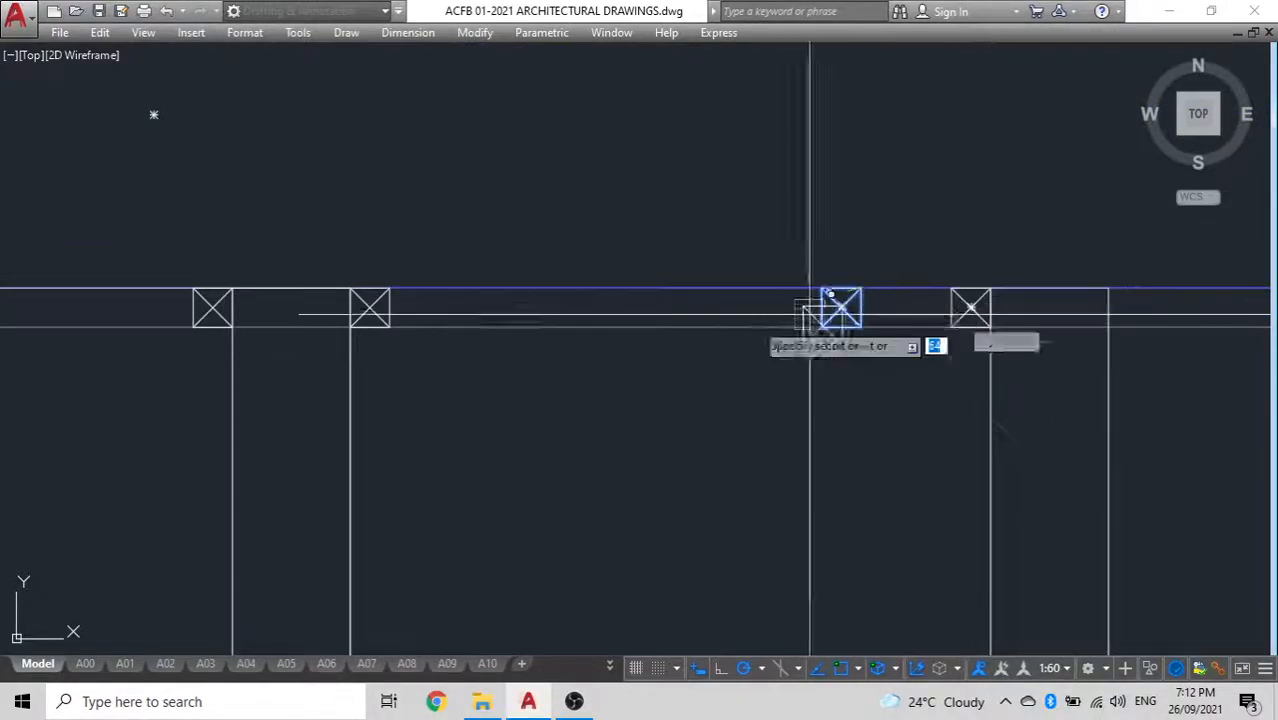
{"action": "scroll", "coordinate": [720, 338], "scroll_direction": "down", "scroll_amount": 7}
{"action": "key", "text": "Escape"}
Copy the left room's five crossed members into the right room, starting against the second interior wall's right face
{"action": "scroll", "coordinate": [560, 360], "scroll_direction": "up", "scroll_amount": 7}
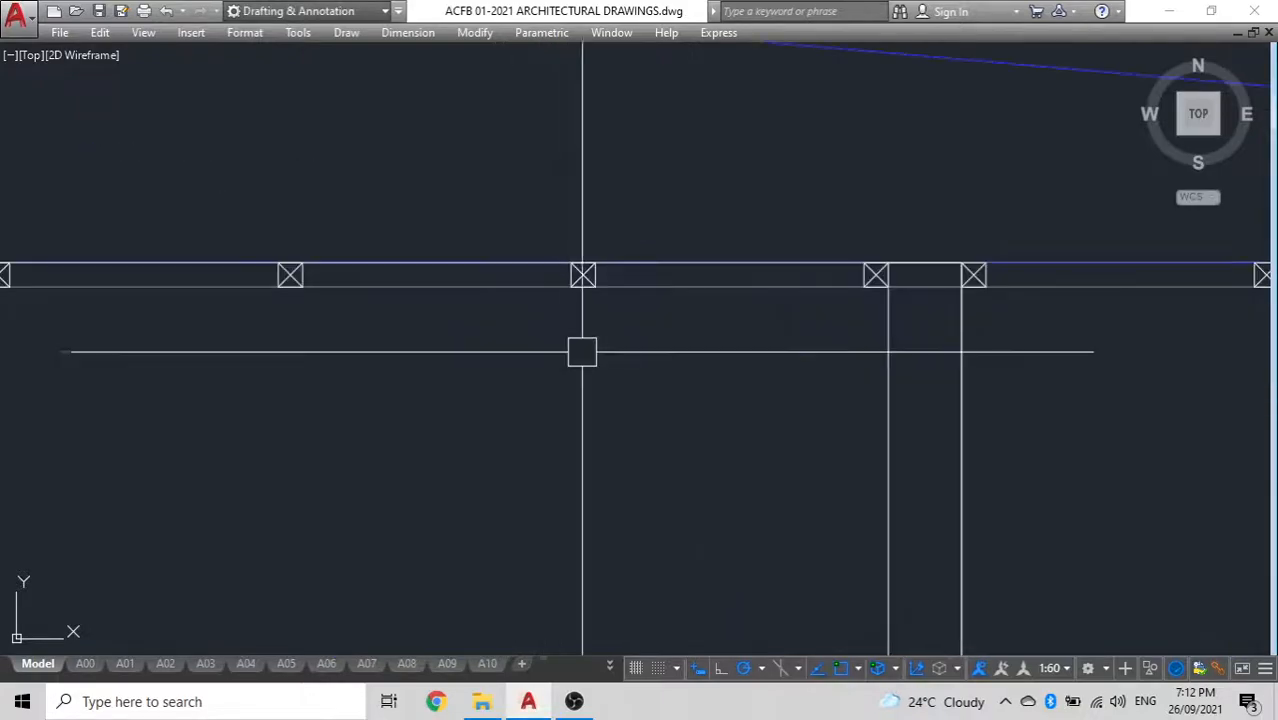
{"action": "scroll", "coordinate": [755, 287], "scroll_direction": "down", "scroll_amount": 4}
{"action": "mouse_move", "coordinate": [755, 287]}
{"action": "middle_mouse_down"}
{"action": "mouse_move", "coordinate": [805, 338]}
{"action": "mouse_move", "coordinate": [645, 358]}
{"action": "mouse_move", "coordinate": [934, 335]}
{"action": "middle_mouse_up"}
{"action": "scroll", "coordinate": [600, 316], "scroll_direction": "up", "scroll_amount": 6}
{"action": "left_click", "coordinate": [695, 307]}
{"action": "scroll", "coordinate": [800, 325], "scroll_direction": "down", "scroll_amount": 6}
{"action": "scroll", "coordinate": [648, 318], "scroll_direction": "up", "scroll_amount": 6}
{"action": "left_click", "coordinate": [825, 300]}
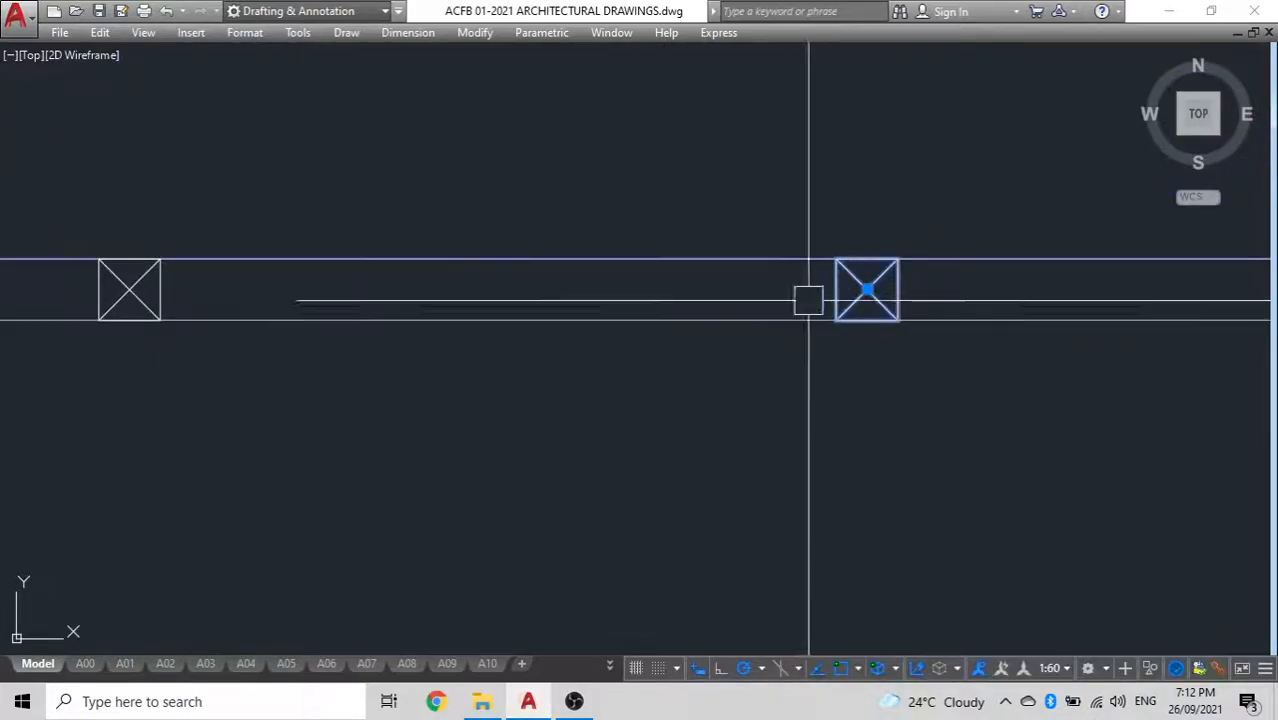
{"action": "scroll", "coordinate": [210, 257], "scroll_direction": "down", "scroll_amount": 2}
{"action": "middle_click_drag", "start_coordinate": [316, 279], "coordinate": [607, 287]}
{"action": "scroll", "coordinate": [397, 271], "scroll_direction": "up", "scroll_amount": 4}
{"action": "left_click", "coordinate": [505, 301]}
{"action": "middle_click_drag", "start_coordinate": [462, 322], "coordinate": [850, 342]}
{"action": "scroll", "coordinate": [850, 342], "scroll_direction": "down", "scroll_amount": 2}
{"action": "scroll", "coordinate": [296, 310], "scroll_direction": "down", "scroll_amount": 2}
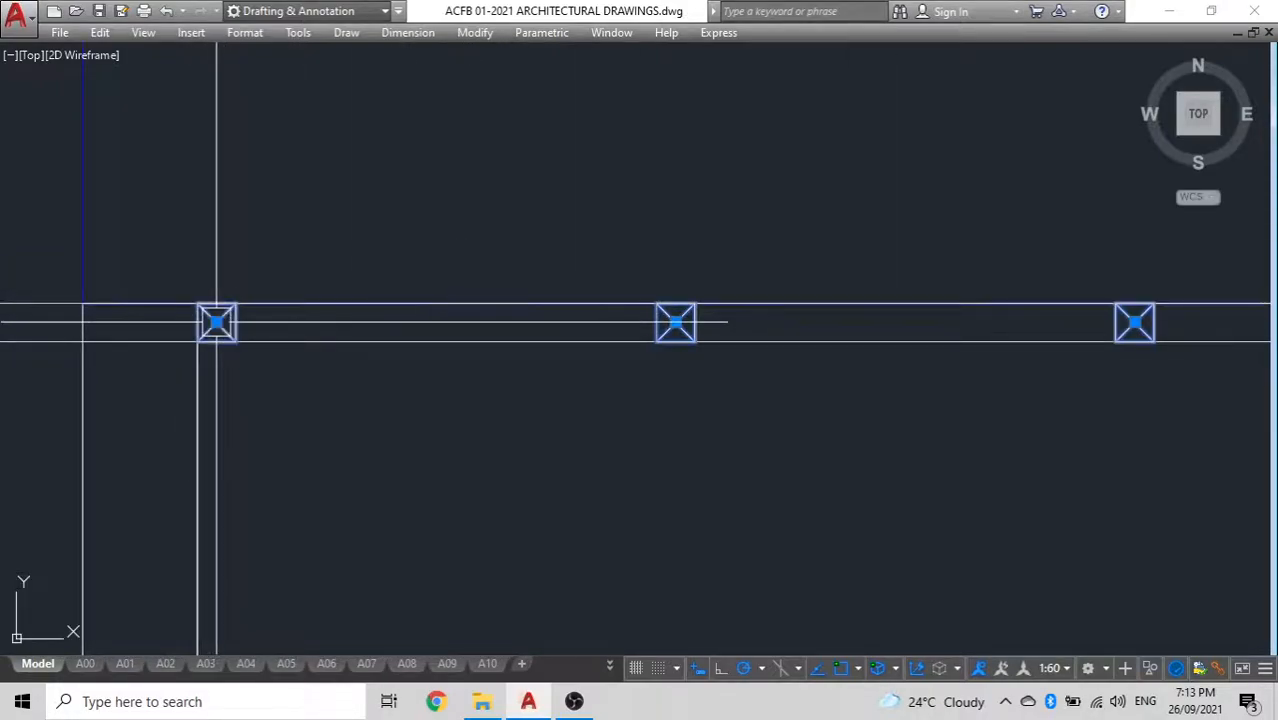
{"action": "key", "text": "Return"}
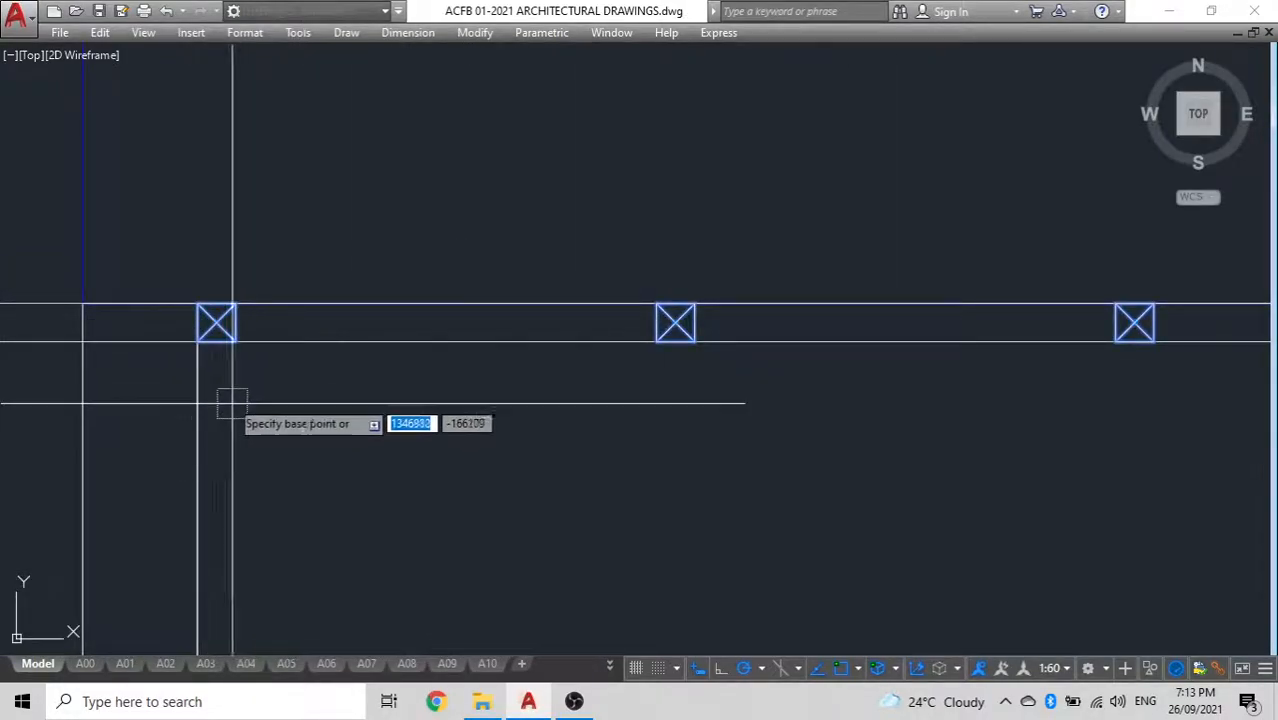
{"action": "left_click", "coordinate": [197, 342]}
{"action": "scroll", "coordinate": [377, 376], "scroll_direction": "down", "scroll_amount": 5}
{"action": "middle_click_drag", "start_coordinate": [352, 374], "coordinate": [55, 341]}
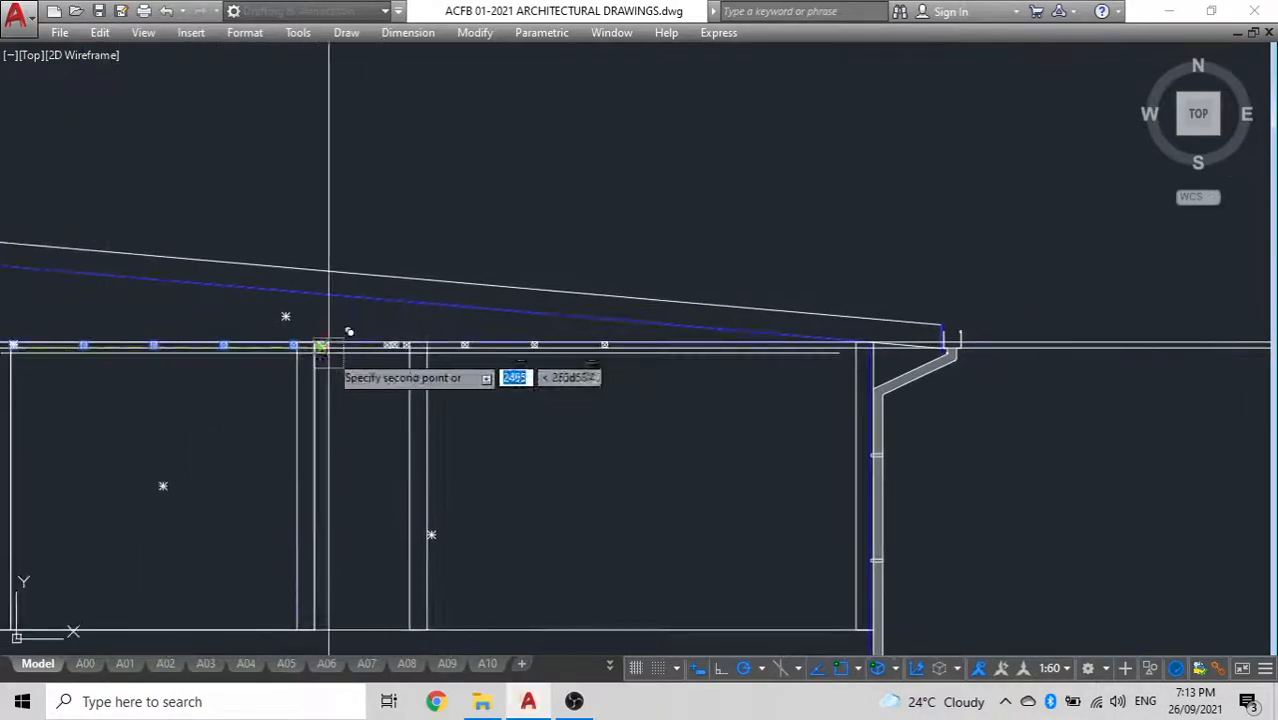
{"action": "scroll", "coordinate": [485, 342], "scroll_direction": "up", "scroll_amount": 8}
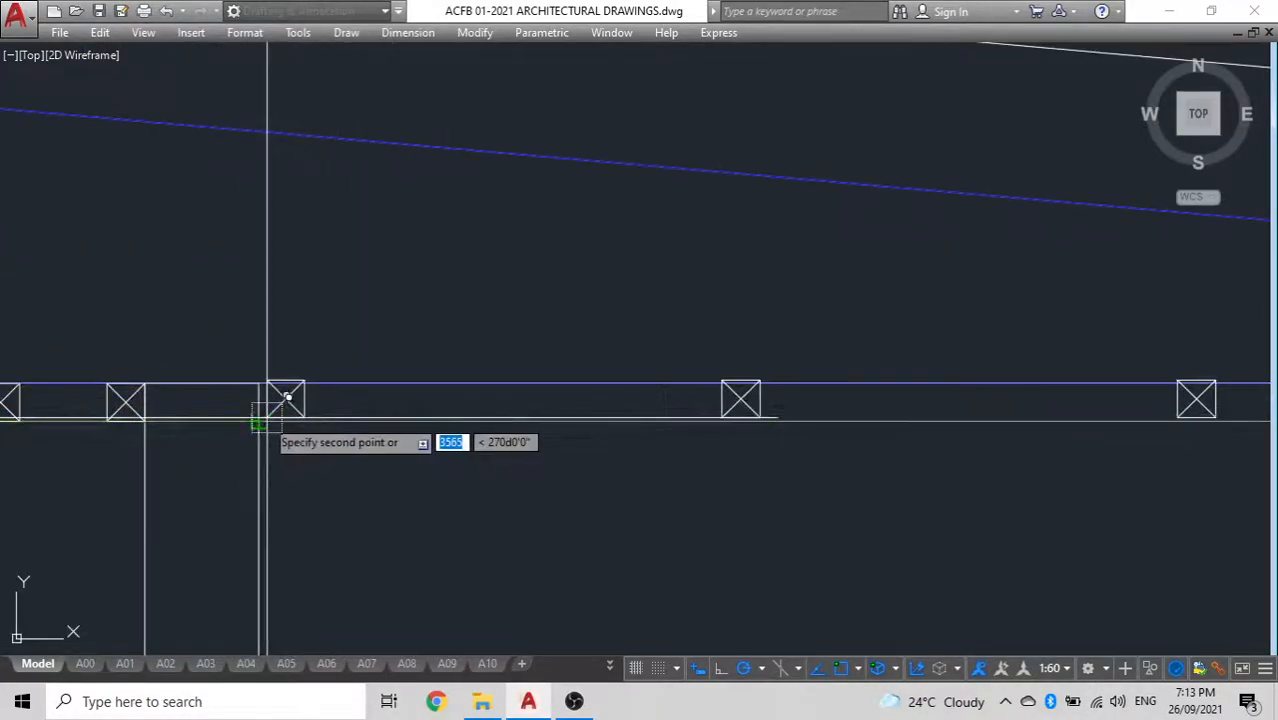
{"action": "left_click", "coordinate": [365, 400]}
{"action": "scroll", "coordinate": [365, 395], "scroll_direction": "down", "scroll_amount": 5}
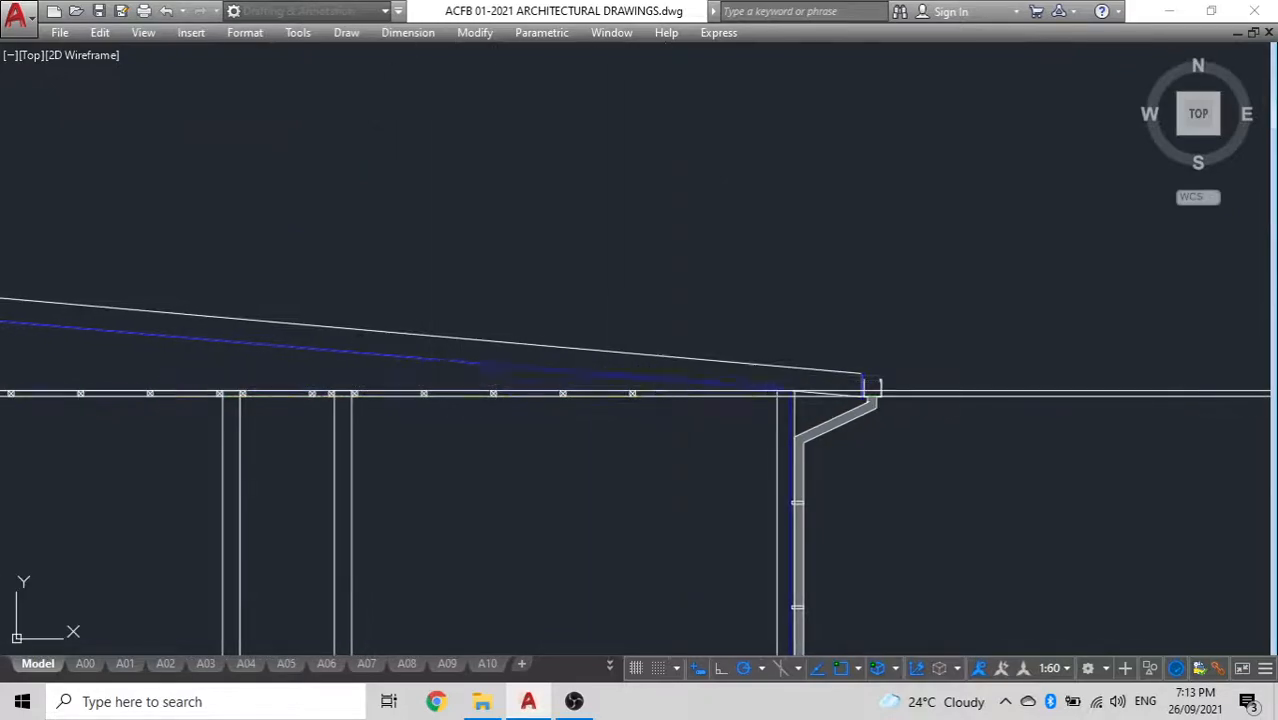
Copy the right room's last crossed member twice towards the right outer wall, keeping the 600 spacing
{"action": "scroll", "coordinate": [673, 371], "scroll_direction": "up", "scroll_amount": 6}
{"action": "scroll", "coordinate": [712, 520], "scroll_direction": "down", "scroll_amount": 5}
{"action": "middle_click_drag", "start_coordinate": [712, 520], "coordinate": [793, 421]}
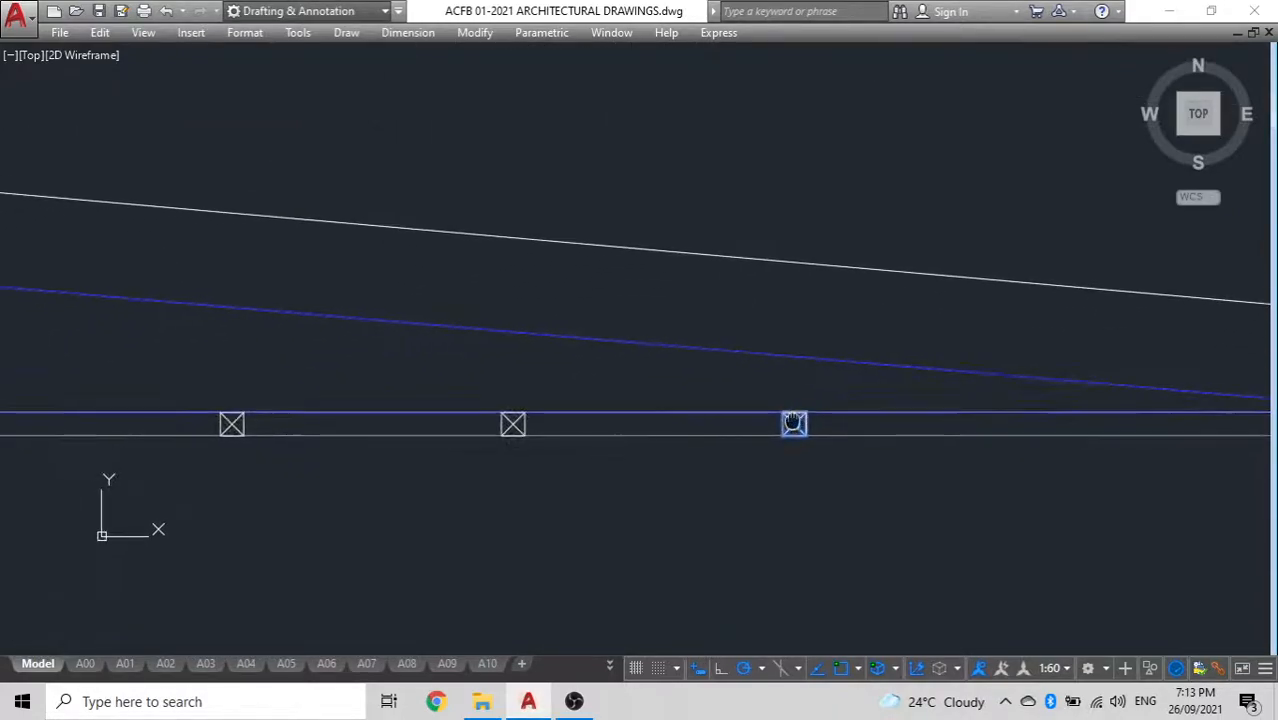
{"action": "scroll", "coordinate": [500, 468], "scroll_direction": "up", "scroll_amount": 6}
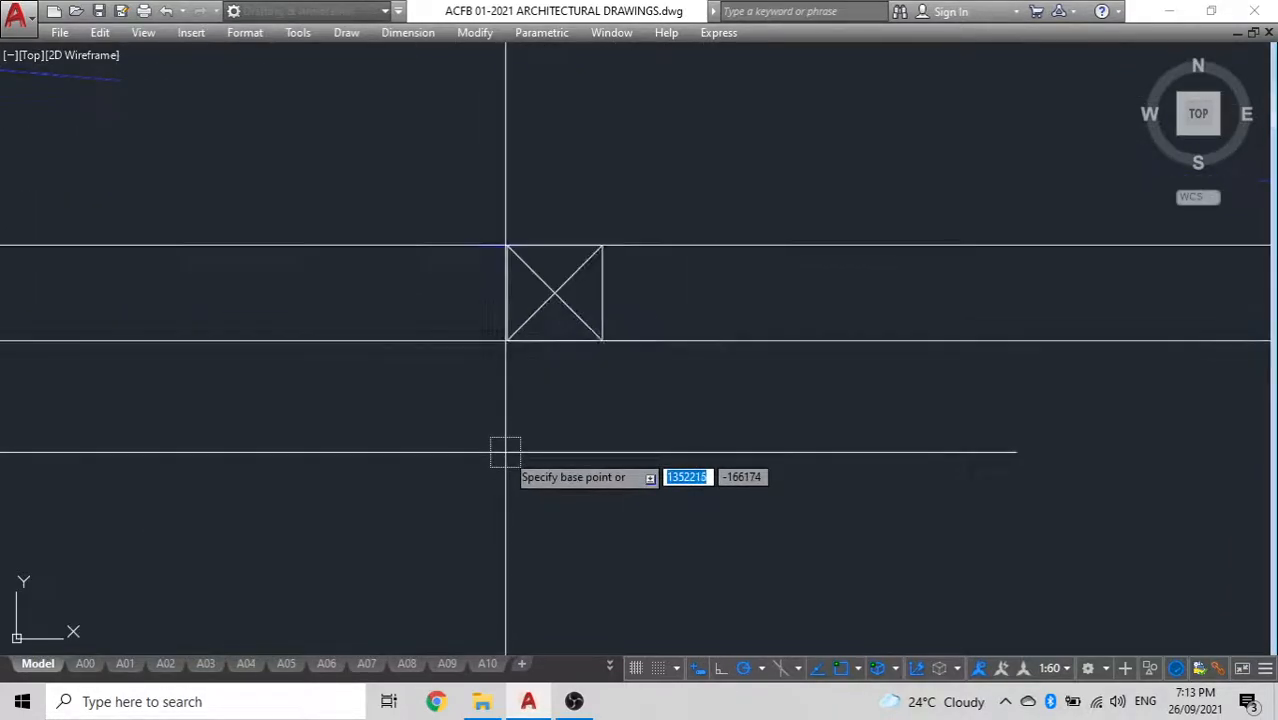
{"action": "left_click", "coordinate": [555, 292]}
{"action": "scroll", "coordinate": [630, 367], "scroll_direction": "down", "scroll_amount": 5}
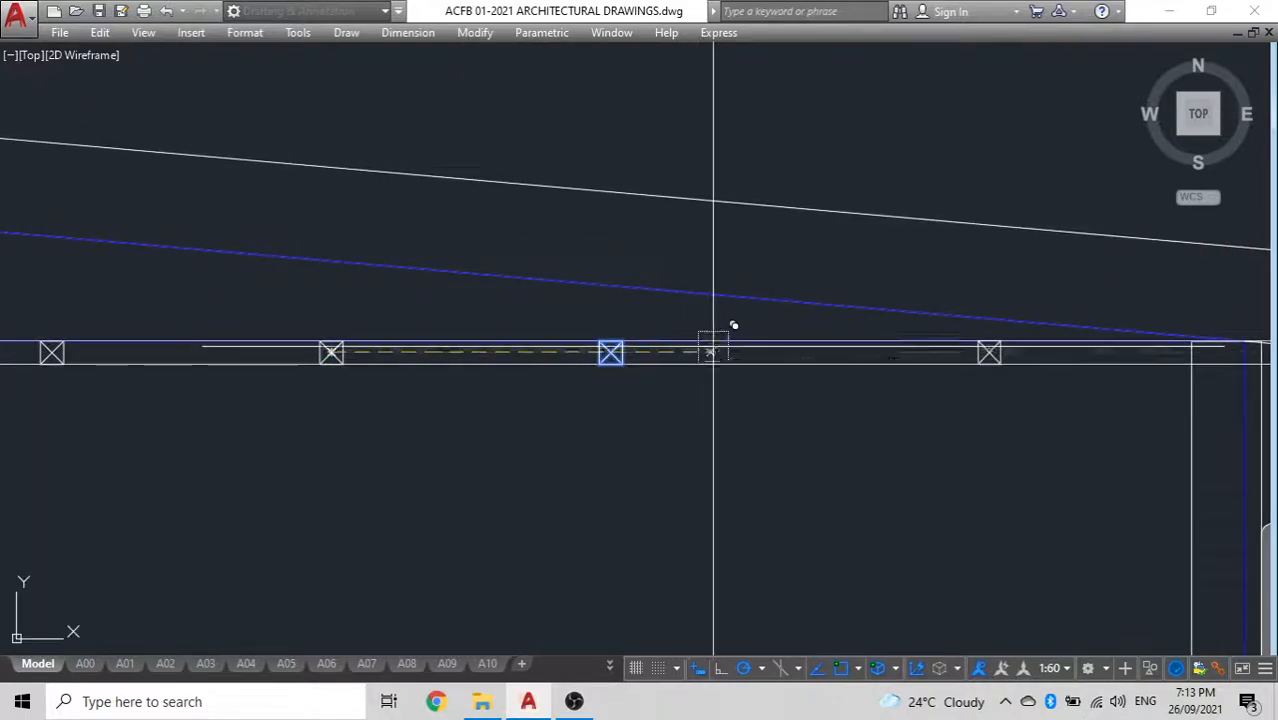
{"action": "scroll", "coordinate": [605, 350], "scroll_direction": "up", "scroll_amount": 3}
{"action": "scroll", "coordinate": [604, 352], "scroll_direction": "up", "scroll_amount": 2}
{"action": "scroll", "coordinate": [613, 351], "scroll_direction": "down", "scroll_amount": 6}
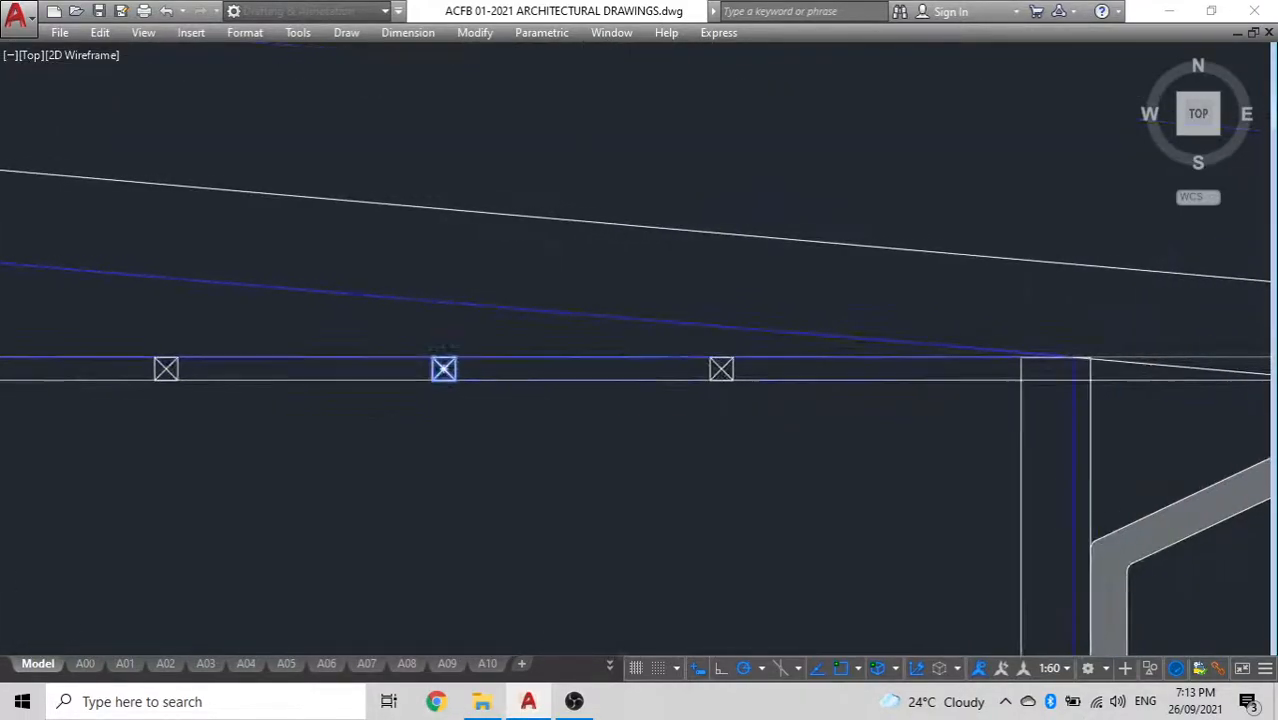
{"action": "scroll", "coordinate": [731, 352], "scroll_direction": "up", "scroll_amount": 2}
{"action": "key", "text": "Escape"}
Move the rightmost crossed member by its upper-right corner against the right outer wall's inner face
{"action": "scroll", "coordinate": [1152, 372], "scroll_direction": "up", "scroll_amount": 1}
{"action": "middle_click_drag", "start_coordinate": [1152, 372], "coordinate": [845, 368]}
{"action": "scroll", "coordinate": [843, 367], "scroll_direction": "up", "scroll_amount": 2}
{"action": "scroll", "coordinate": [950, 388], "scroll_direction": "down", "scroll_amount": 1}
{"action": "scroll", "coordinate": [935, 388], "scroll_direction": "down", "scroll_amount": 2}
{"action": "scroll", "coordinate": [960, 386], "scroll_direction": "up", "scroll_amount": 2}
{"action": "left_click", "coordinate": [917, 391]}
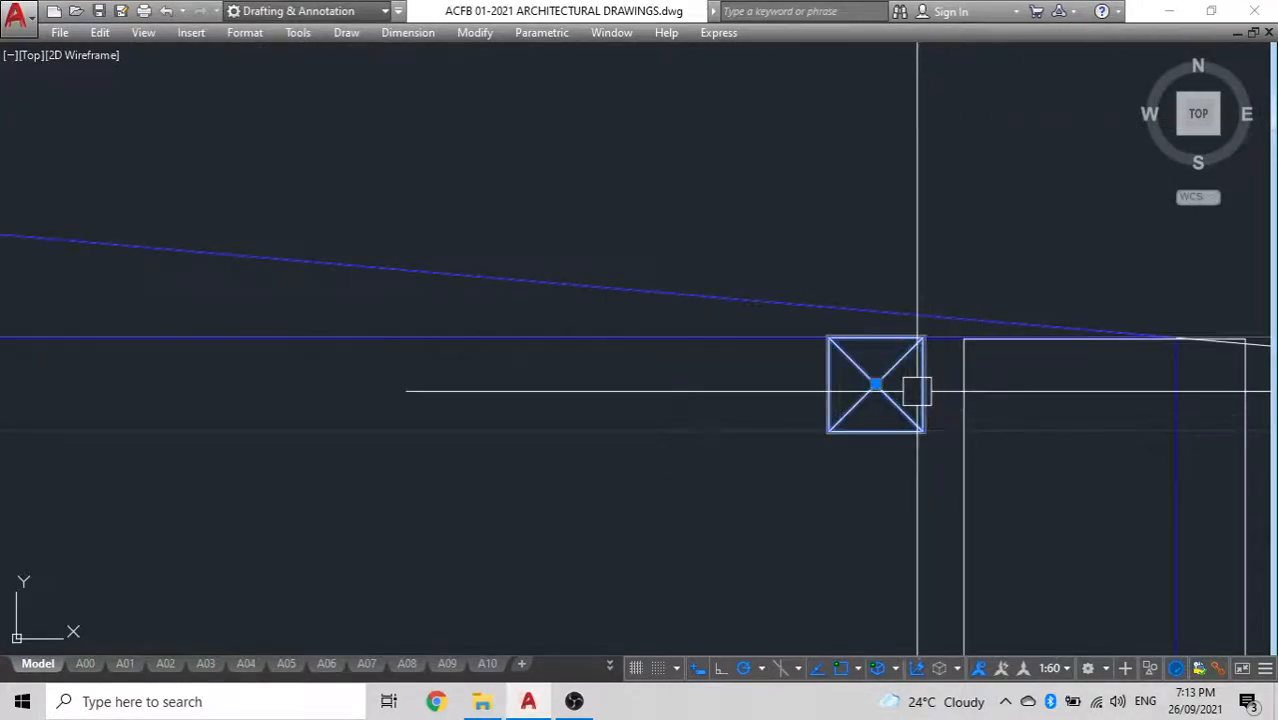
{"action": "type", "text": "m"}
{"action": "key", "text": "space"}
{"action": "left_click", "coordinate": [922, 337]}
{"action": "left_click", "coordinate": [964, 338]}
{"action": "scroll", "coordinate": [742, 419], "scroll_direction": "down", "scroll_amount": 5}
{"action": "middle_click_drag", "start_coordinate": [773, 400], "coordinate": [1080, 291]}
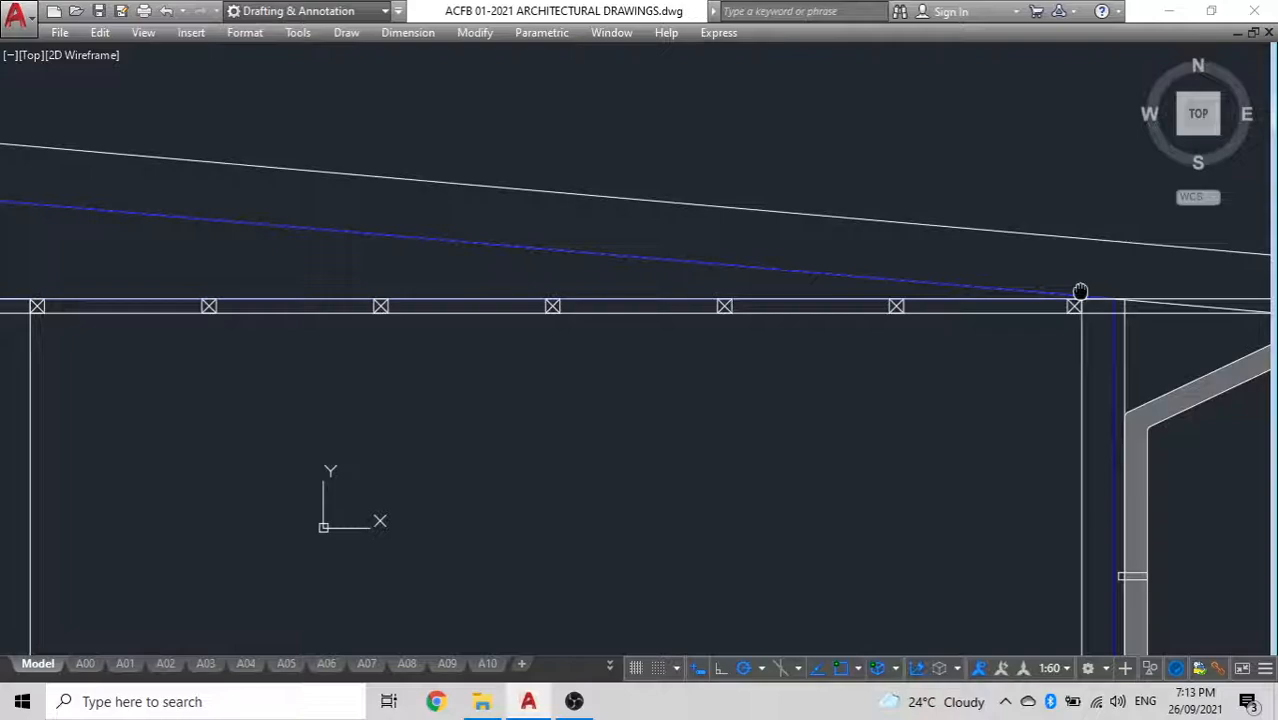
{"action": "scroll", "coordinate": [634, 566], "scroll_direction": "down", "scroll_amount": 2}
{"action": "middle_click_drag", "start_coordinate": [899, 366], "coordinate": [1087, 314]}
{"action": "scroll", "coordinate": [372, 420], "scroll_direction": "down", "scroll_amount": 4}
{"action": "middle_click_drag", "start_coordinate": [382, 401], "coordinate": [507, 287]}
{"action": "middle_click_drag", "start_coordinate": [502, 434], "coordinate": [656, 452]}
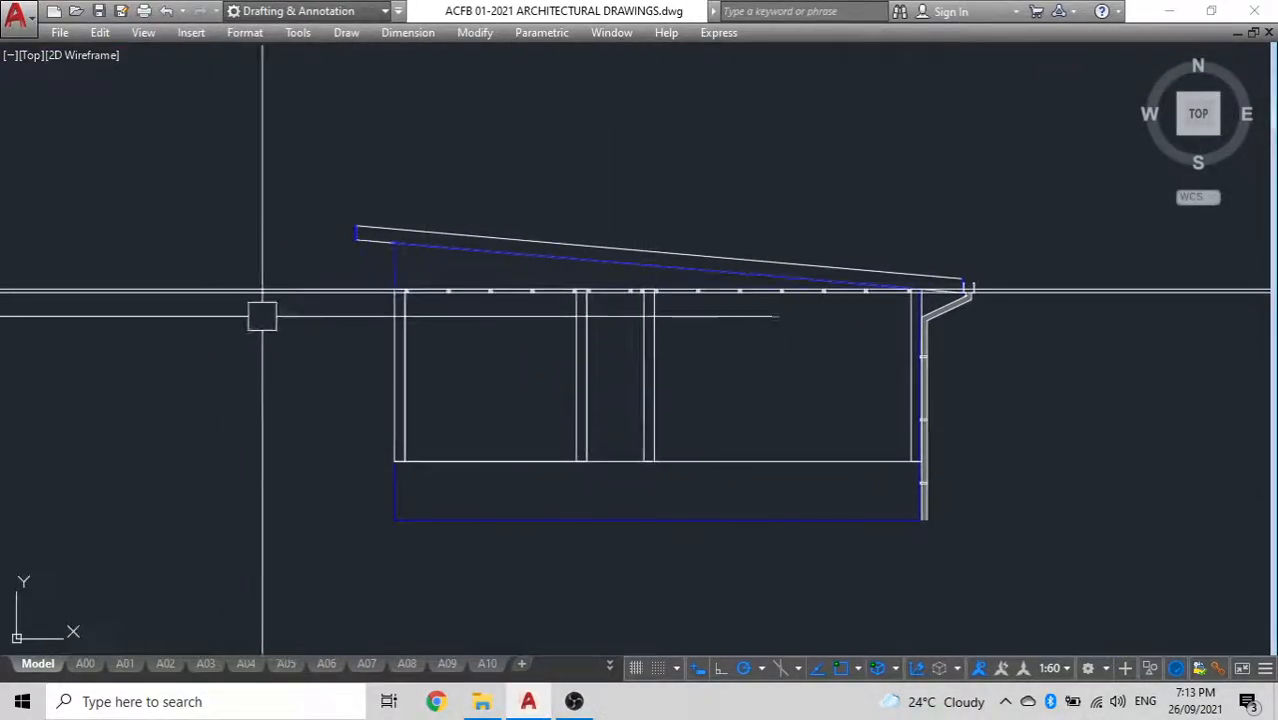
Offset the lower ceiling construction line 10 downwards and delete the upper construction line along the top of the crossed members
{"action": "scroll", "coordinate": [313, 308], "scroll_direction": "up", "scroll_amount": 4}
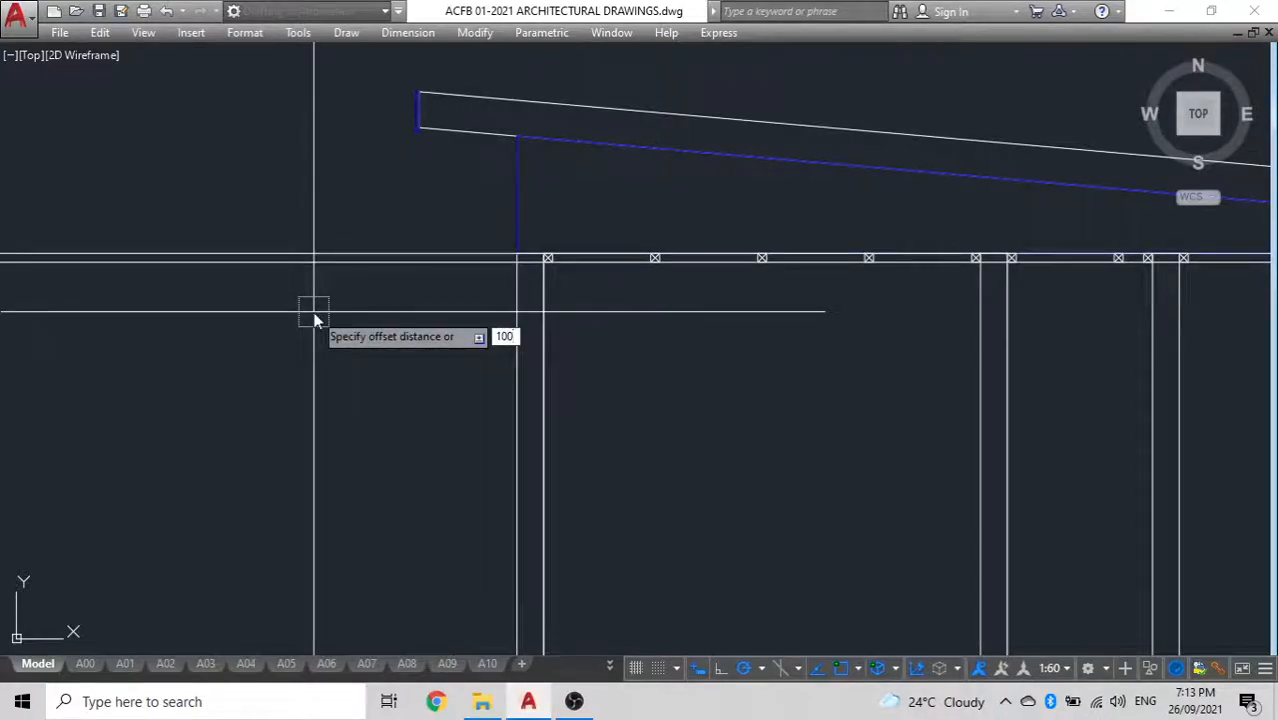
{"action": "left_click", "coordinate": [377, 272]}
{"action": "left_click", "coordinate": [379, 328]}
{"action": "key", "text": "Escape"}
{"action": "left_click", "coordinate": [356, 242]}
{"action": "key", "text": "Delete"}
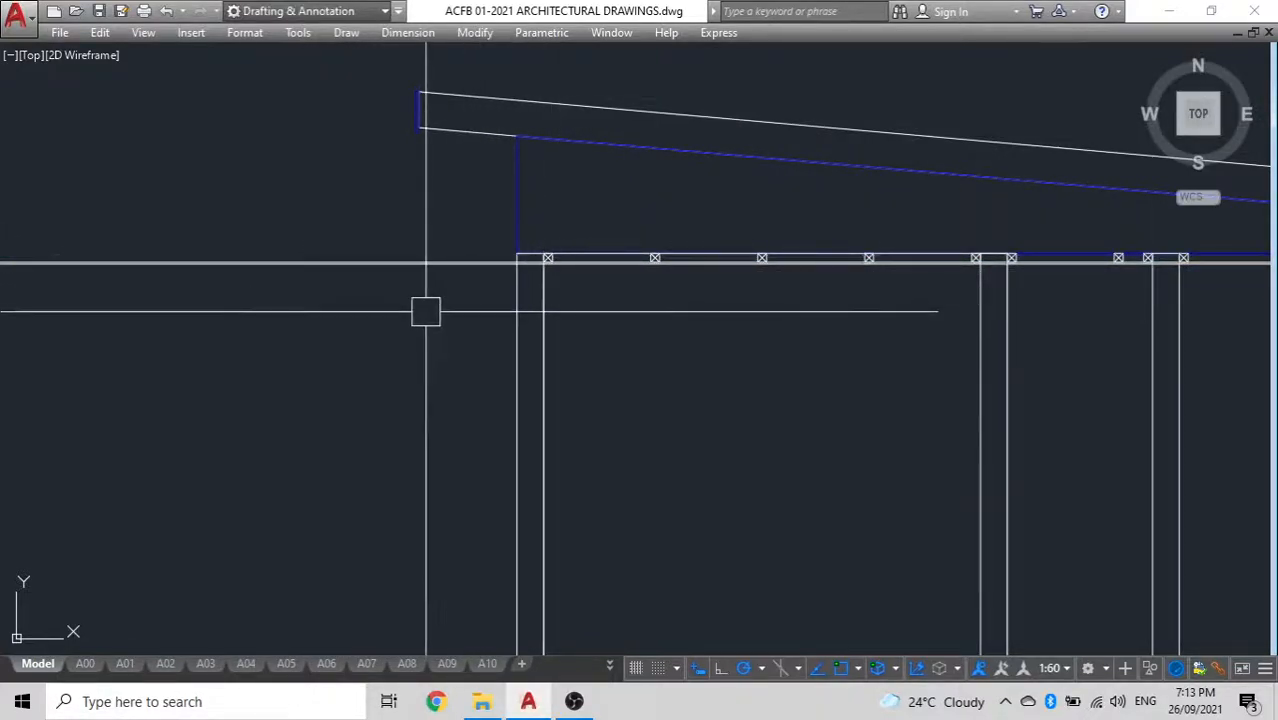
Draw the left room's ceiling board as a rectangle between the two construction lines, from the outer wall's inner face to the first interior wall
{"action": "type", "text": "c"}
{"action": "key", "text": "Return"}
{"action": "scroll", "coordinate": [447, 300], "scroll_direction": "up", "scroll_amount": 5}
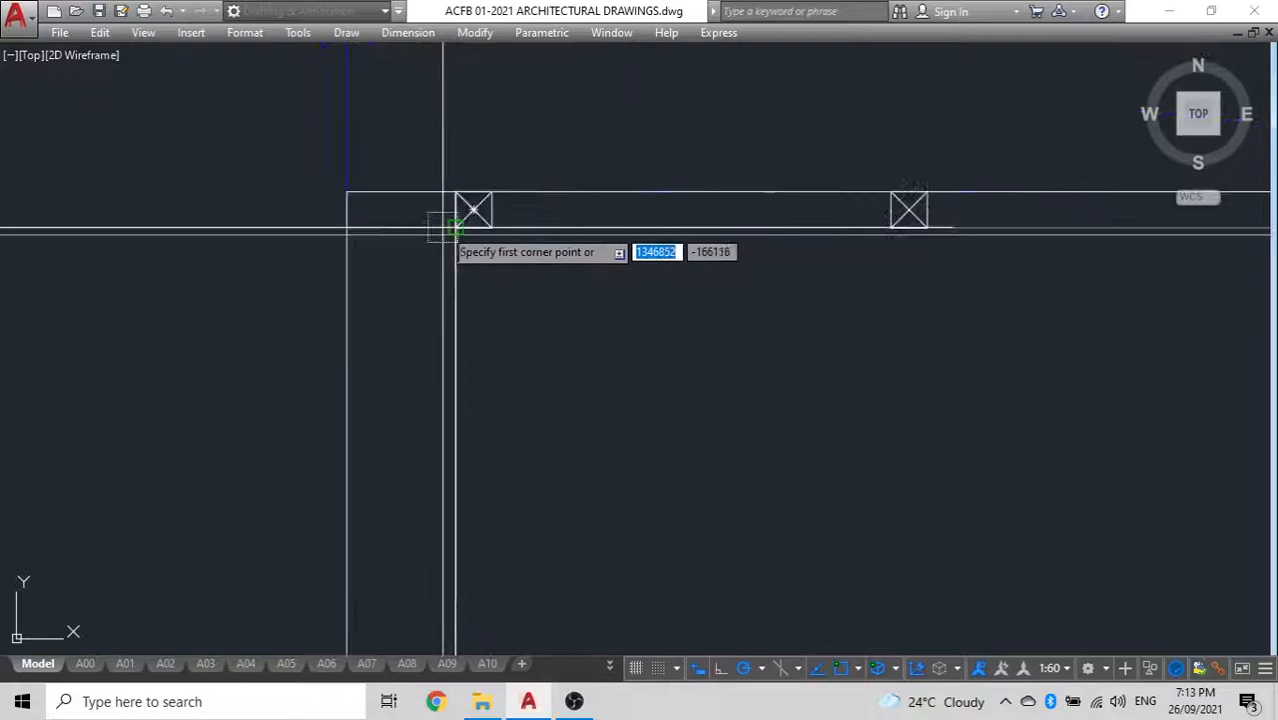
{"action": "left_click", "coordinate": [479, 220]}
{"action": "scroll", "coordinate": [302, 282], "scroll_direction": "down", "scroll_amount": 5}
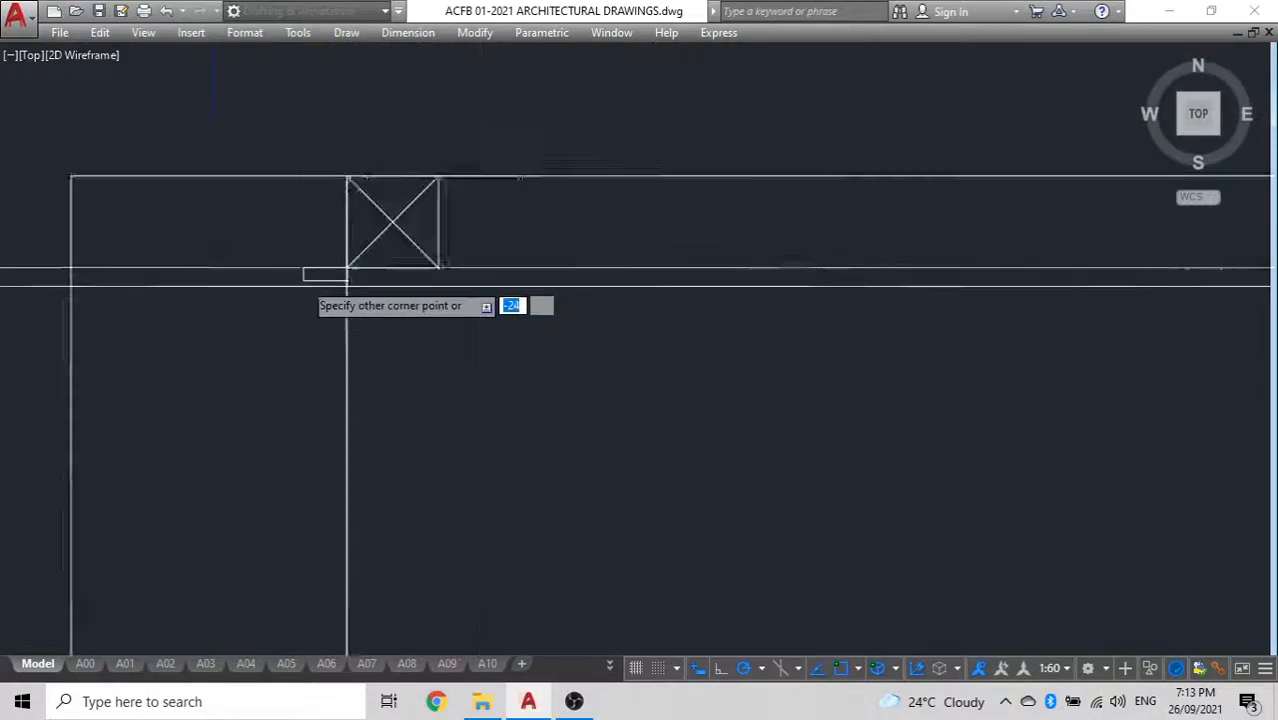
{"action": "mouse_move", "coordinate": [545, 309]}
{"action": "middle_mouse_down"}
{"action": "mouse_move", "coordinate": [279, 320]}
{"action": "mouse_move", "coordinate": [859, 309]}
{"action": "middle_mouse_up"}
{"action": "scroll", "coordinate": [1127, 288], "scroll_direction": "down", "scroll_amount": 2}
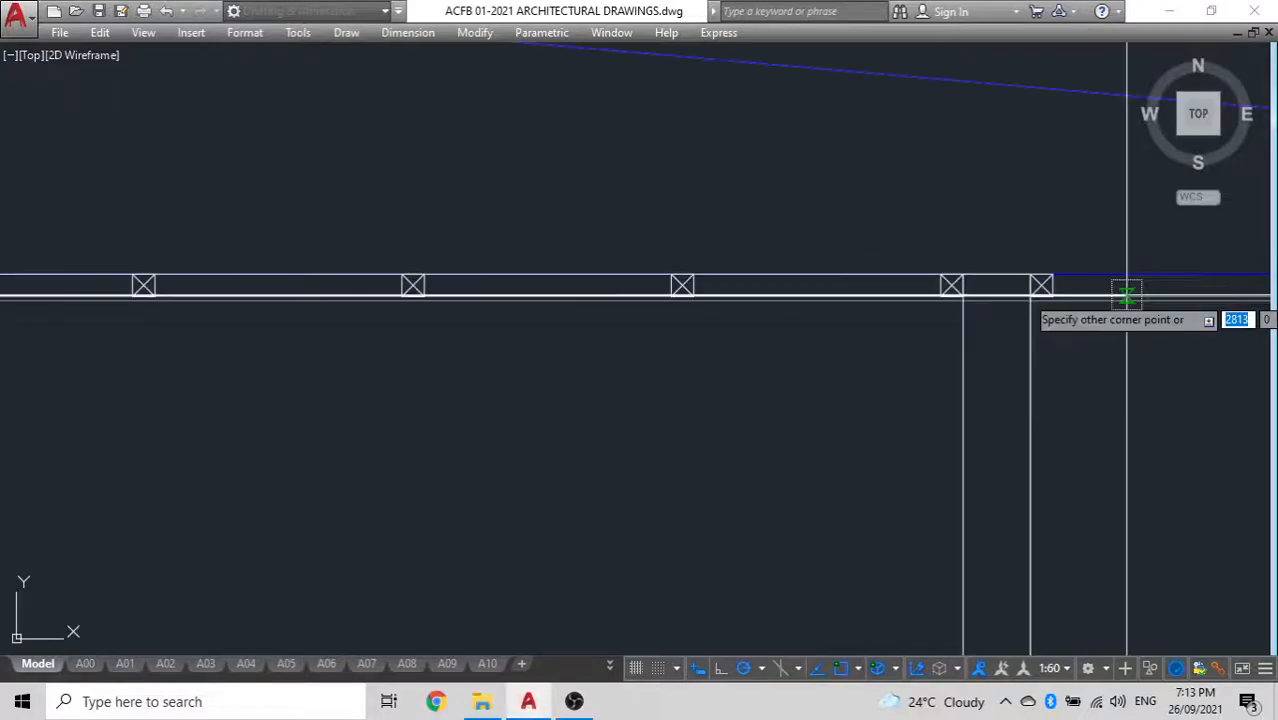
{"action": "scroll", "coordinate": [1021, 303], "scroll_direction": "up", "scroll_amount": 6}
{"action": "left_click", "coordinate": [515, 310]}
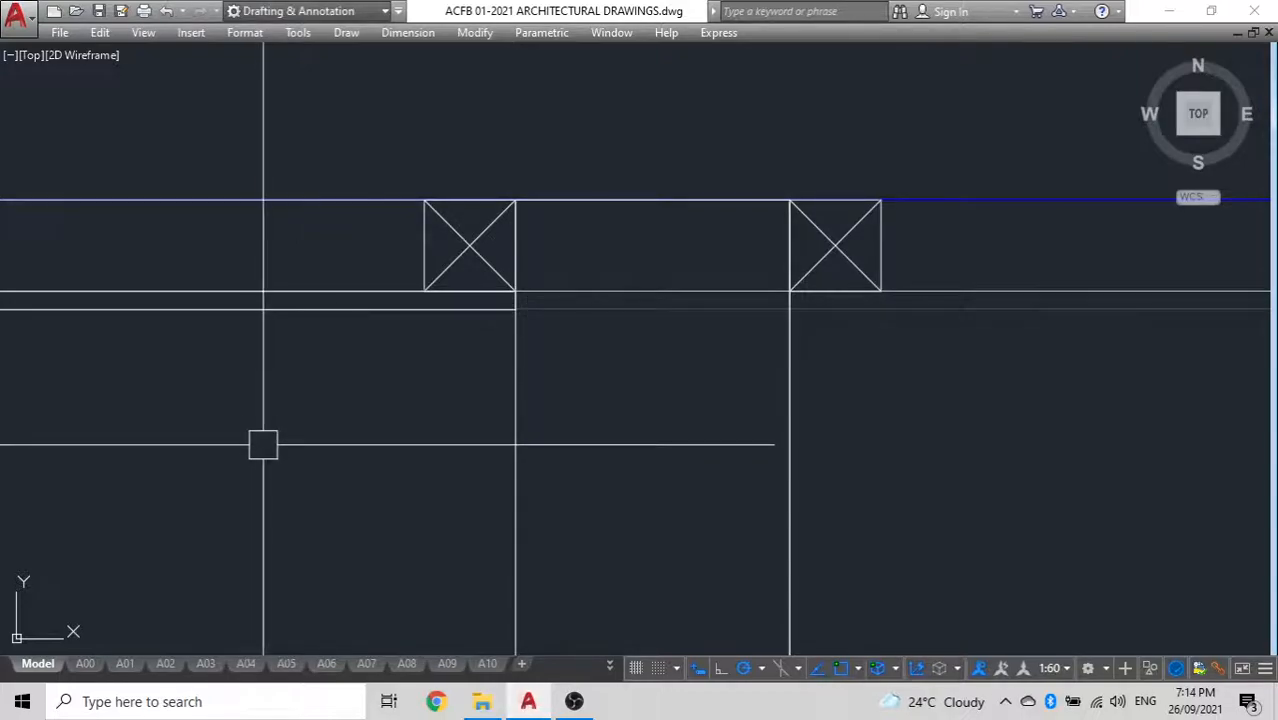
Draw the middle space's ceiling board as a rectangle between the construction lines, spanning between the two interior walls
{"action": "scroll", "coordinate": [762, 298], "scroll_direction": "up", "scroll_amount": 4}
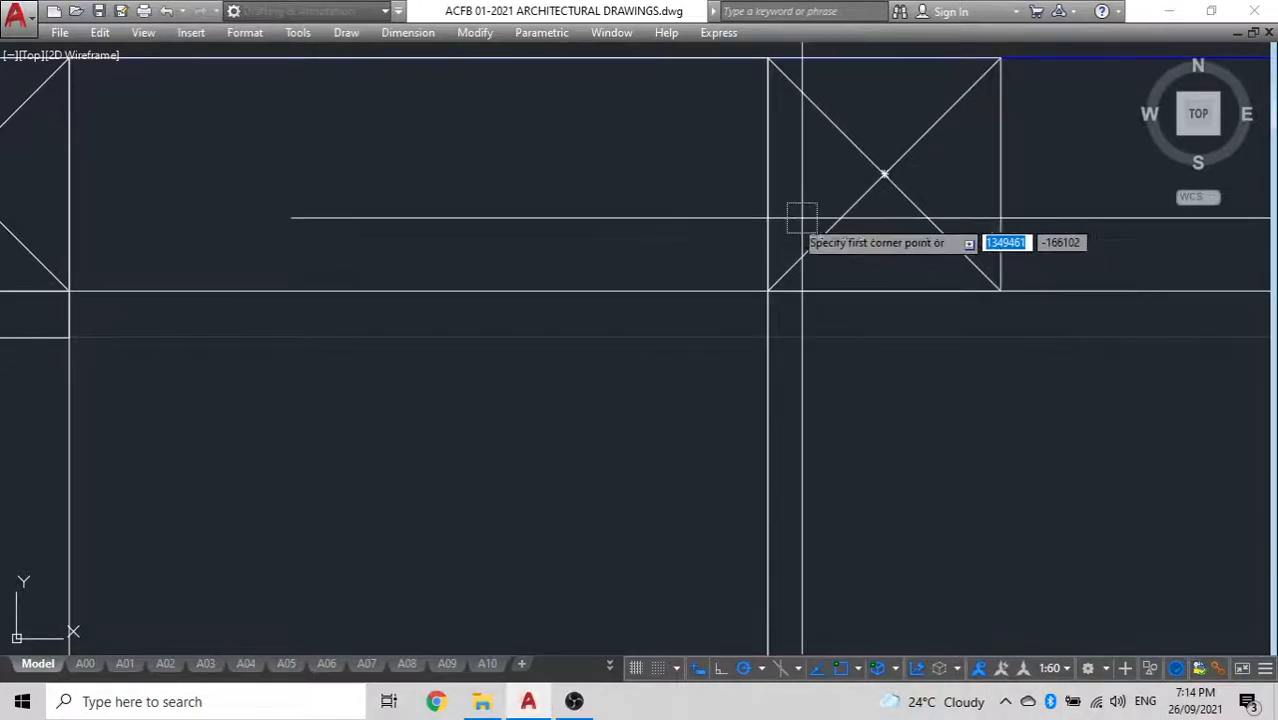
{"action": "scroll", "coordinate": [609, 430], "scroll_direction": "down", "scroll_amount": 6}
{"action": "middle_click_drag", "start_coordinate": [4, 434], "coordinate": [461, 423]}
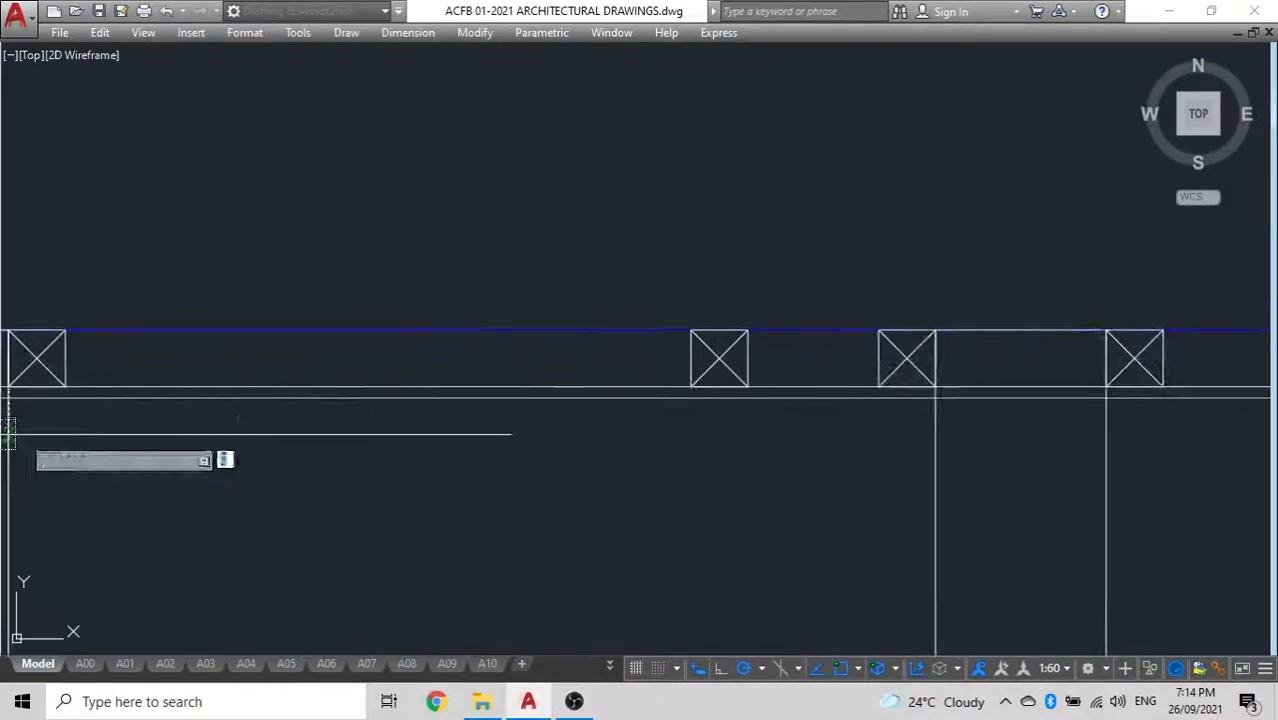
{"action": "scroll", "coordinate": [1020, 399], "scroll_direction": "up", "scroll_amount": 4}
{"action": "left_click", "coordinate": [810, 397]}
Draw the right room's ceiling board as a rectangle between the construction lines, from the second interior wall to the right outer wall's inner face
{"action": "scroll", "coordinate": [810, 405], "scroll_direction": "down", "scroll_amount": 5}
{"action": "middle_click_drag", "start_coordinate": [732, 413], "coordinate": [307, 426]}
{"action": "key", "text": "space"}
{"action": "scroll", "coordinate": [565, 417], "scroll_direction": "up", "scroll_amount": 6}
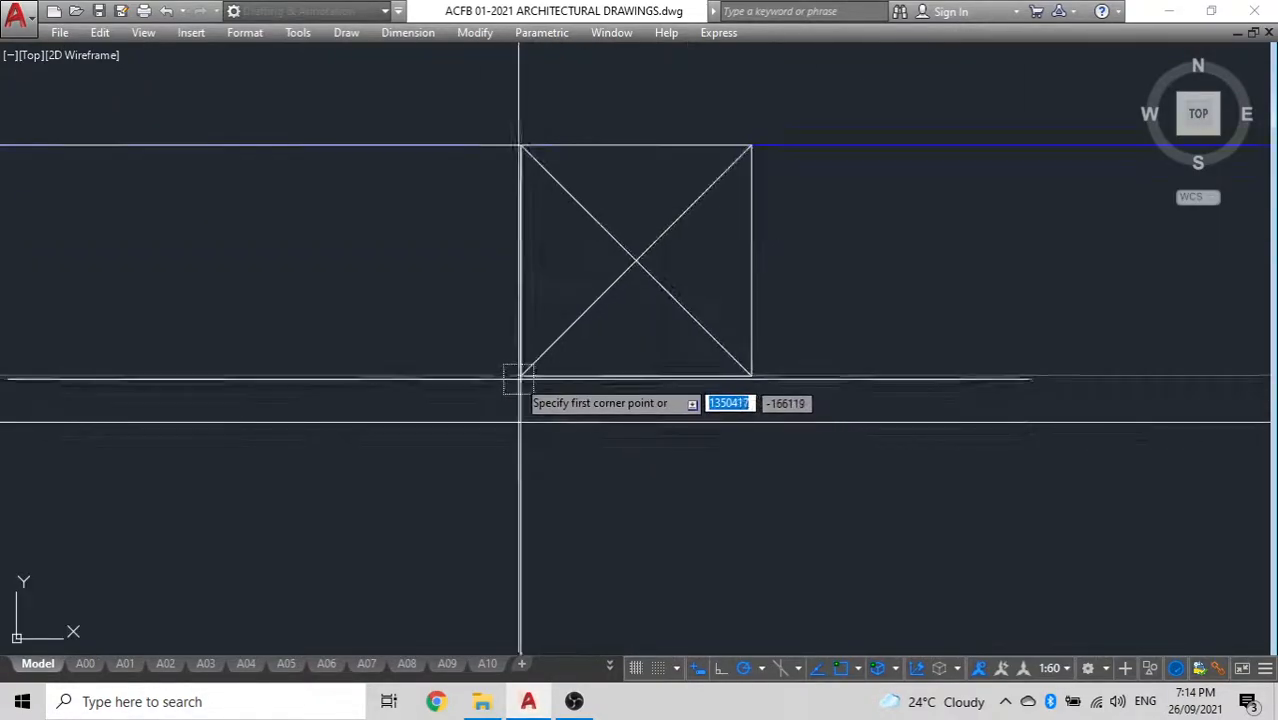
{"action": "left_click", "coordinate": [516, 374]}
{"action": "scroll", "coordinate": [423, 460], "scroll_direction": "down", "scroll_amount": 2}
{"action": "scroll", "coordinate": [423, 465], "scroll_direction": "down", "scroll_amount": 6}
{"action": "scroll", "coordinate": [1030, 460], "scroll_direction": "up", "scroll_amount": 5}
{"action": "left_click", "coordinate": [856, 487]}
Try to delete the ceiling construction lines with a crossing selection over the gutter and downpipe, and undo the deletion
{"action": "scroll", "coordinate": [857, 485], "scroll_direction": "down", "scroll_amount": 5}
{"action": "left_click", "coordinate": [1098, 479]}
{"action": "left_click", "coordinate": [934, 248]}
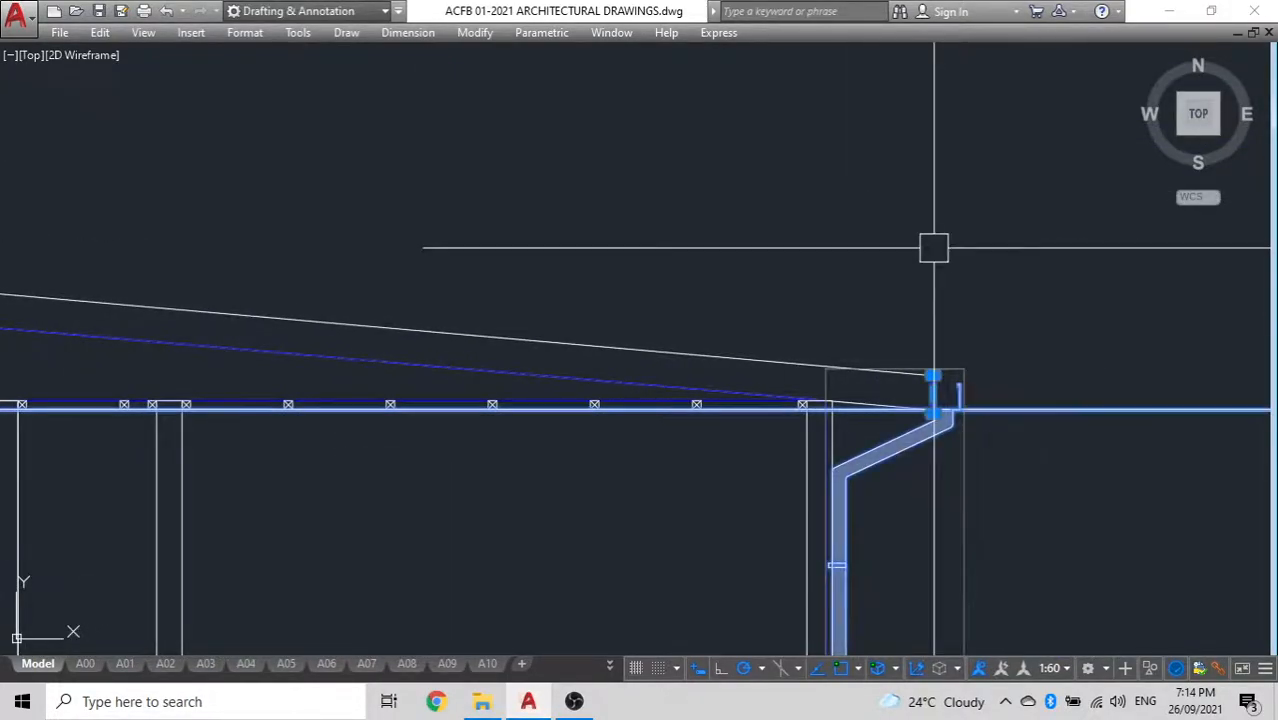
{"action": "key", "text": "Delete"}
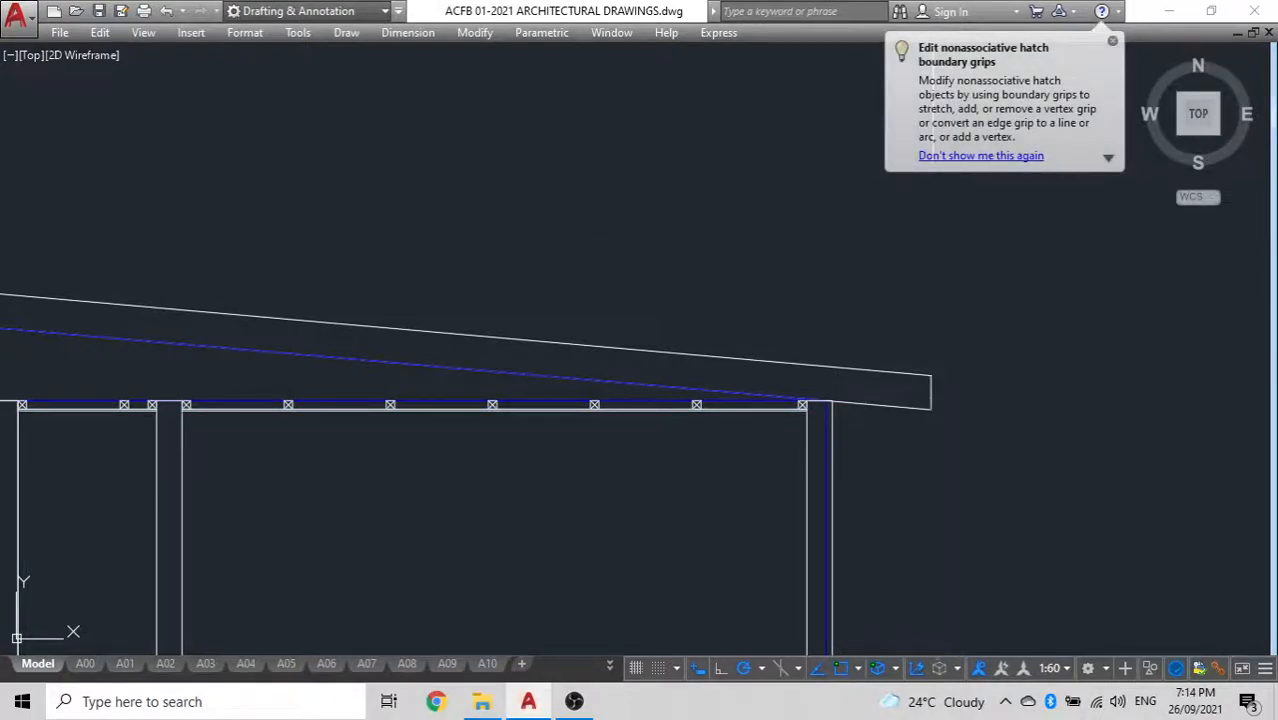
{"action": "key", "text": "ctrl+z"}
{"action": "left_click", "coordinate": [1116, 378]}
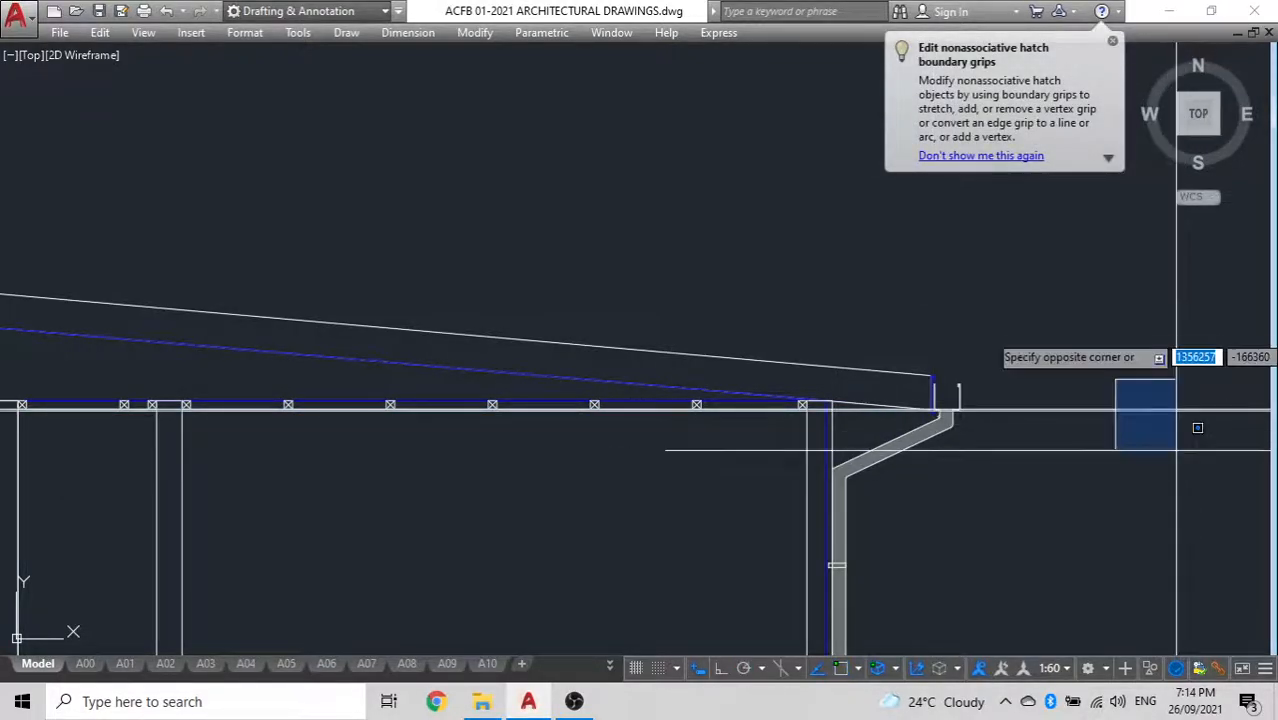
Delete the two ceiling construction lines by selecting them beyond the gutter, outside the building
{"action": "left_click", "coordinate": [1141, 485]}
{"action": "left_click", "coordinate": [1019, 326]}
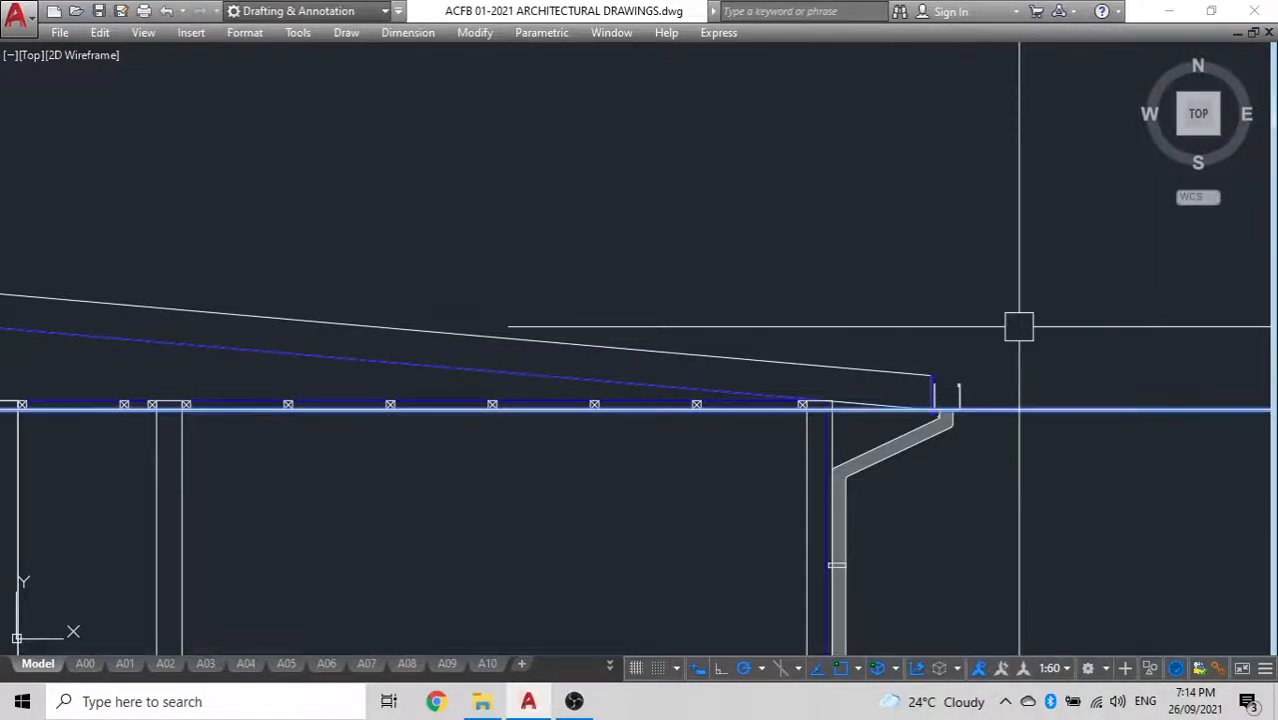
{"action": "scroll", "coordinate": [930, 371], "scroll_direction": "down", "scroll_amount": 5}
{"action": "scroll", "coordinate": [660, 440], "scroll_direction": "up", "scroll_amount": 5}
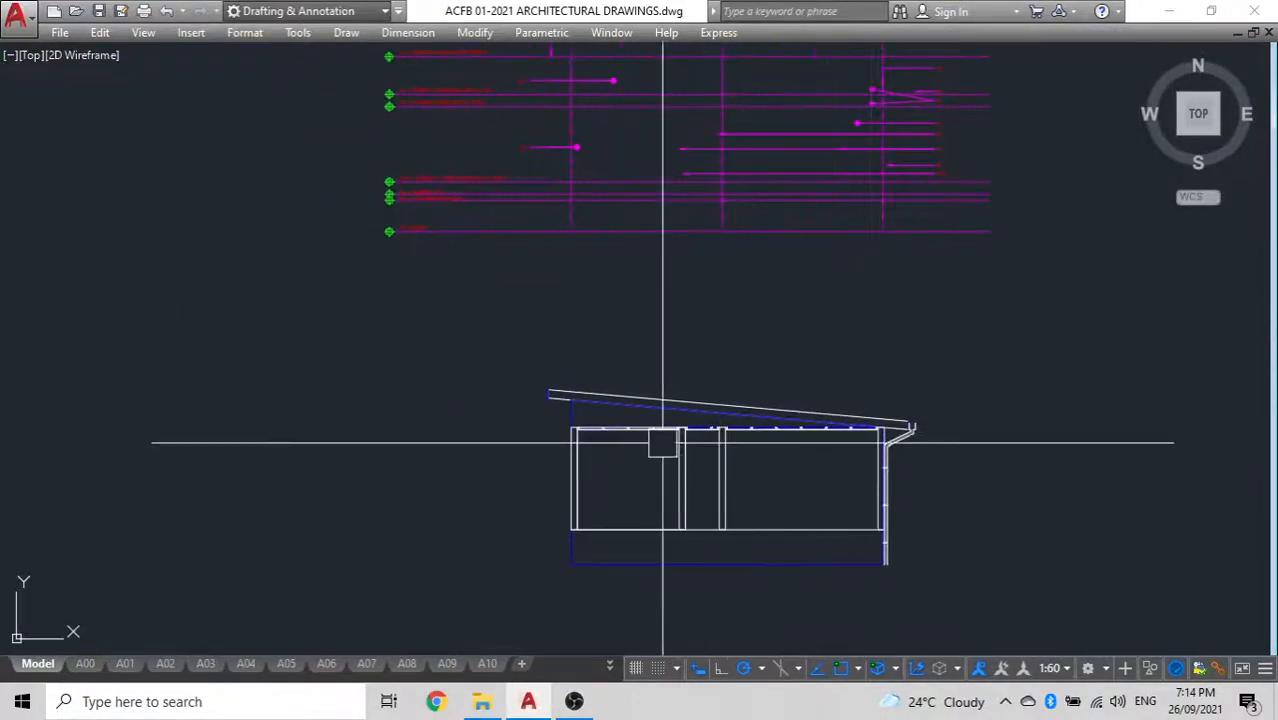
Draw a 150 by 200 rectangle in the empty space left of the section
{"action": "scroll", "coordinate": [516, 430], "scroll_direction": "up", "scroll_amount": 4}
{"action": "scroll", "coordinate": [516, 430], "scroll_direction": "down", "scroll_amount": 2}
{"action": "middle_click_drag", "start_coordinate": [516, 428], "coordinate": [422, 402]}
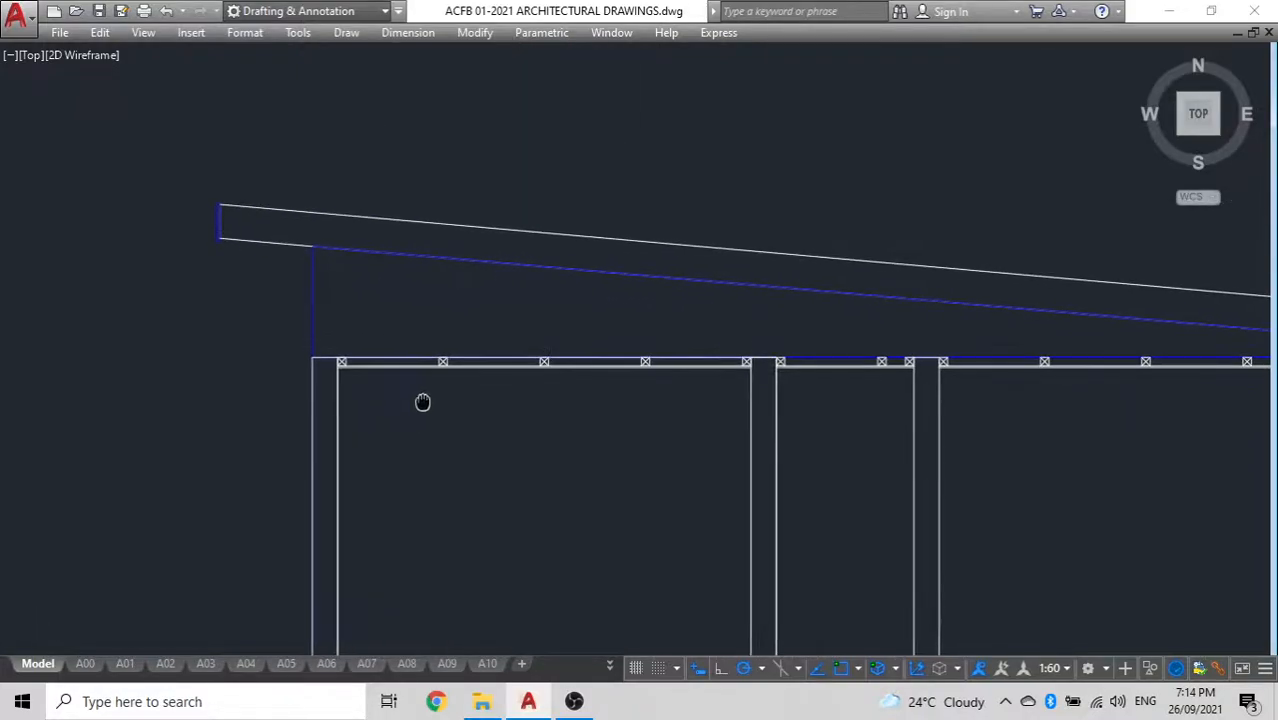
{"action": "scroll", "coordinate": [720, 283], "scroll_direction": "down", "scroll_amount": 2}
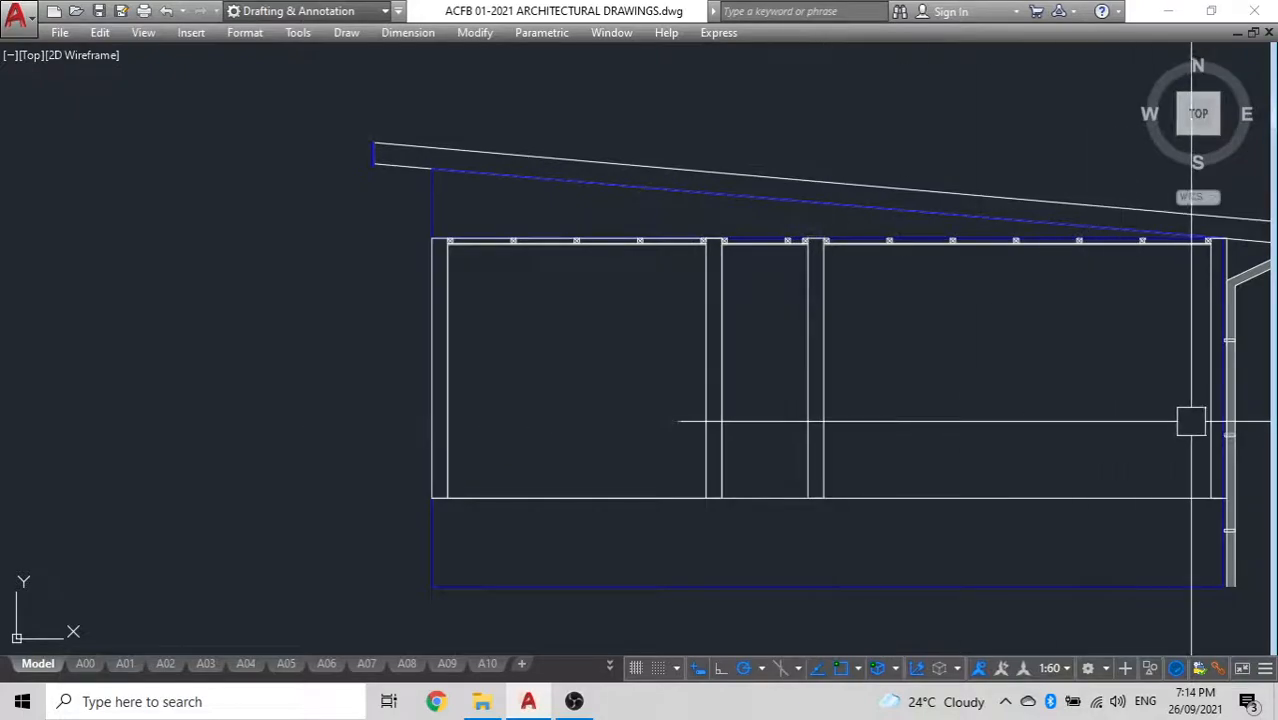
{"action": "middle_click_drag", "start_coordinate": [148, 417], "coordinate": [407, 388]}
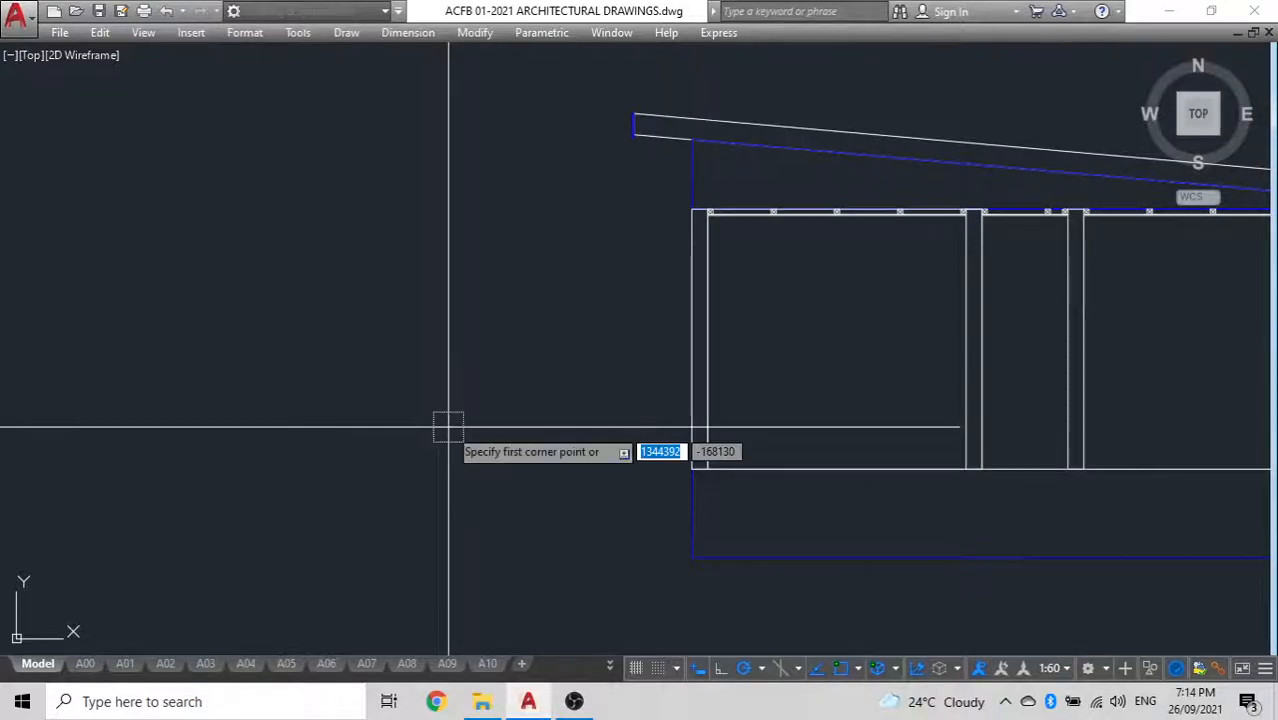
{"action": "scroll", "coordinate": [505, 394], "scroll_direction": "up", "scroll_amount": 2}
{"action": "left_click", "coordinate": [486, 381]}
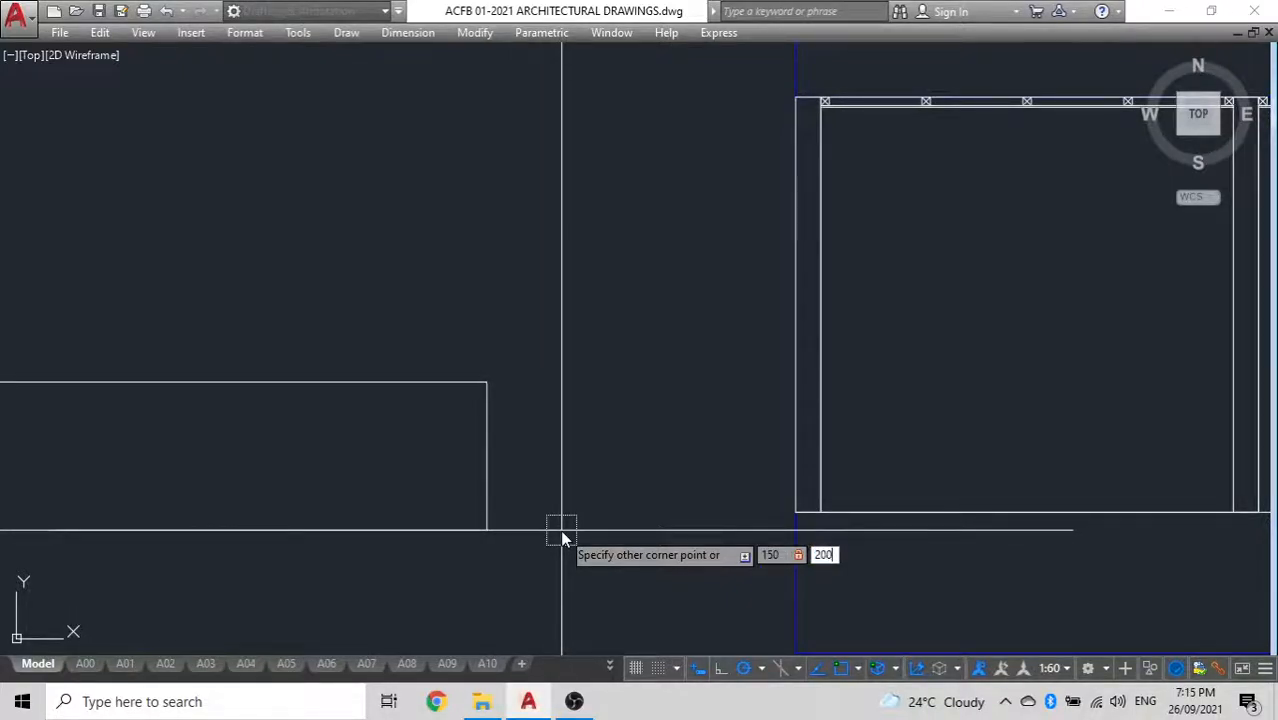
{"action": "key", "text": "Return"}
{"action": "scroll", "coordinate": [505, 365], "scroll_direction": "up", "scroll_amount": 6}
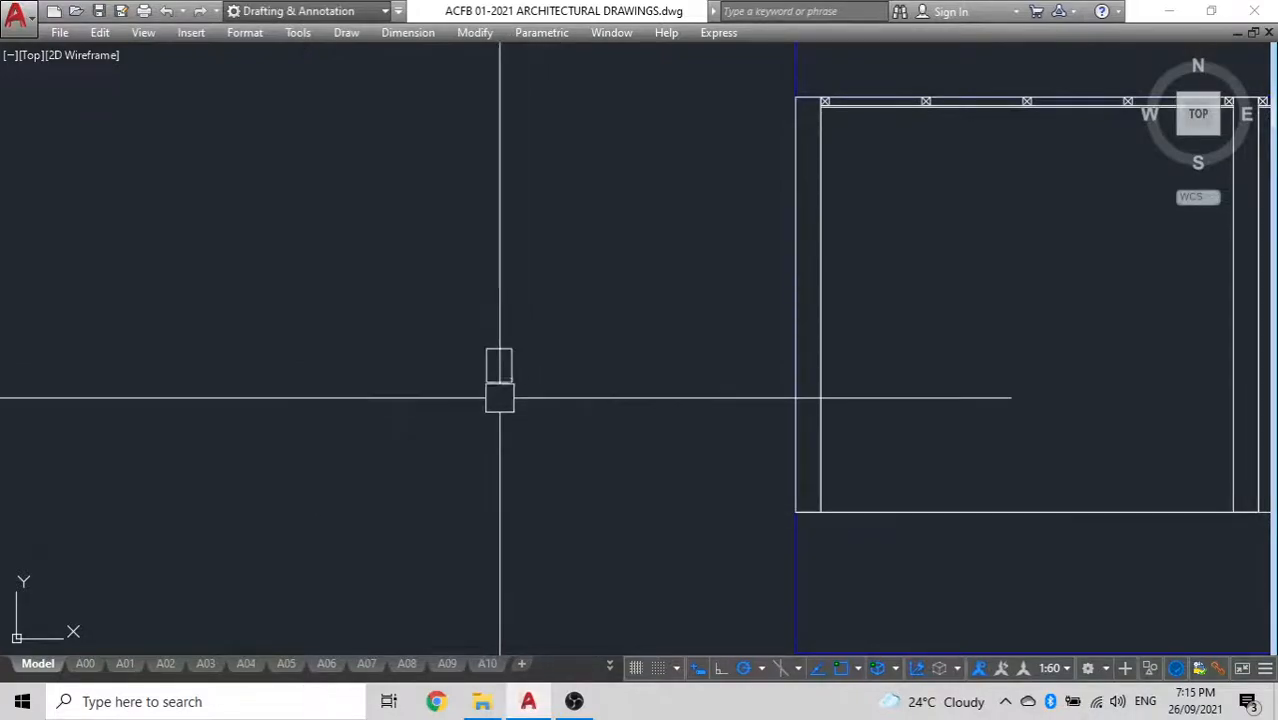
{"action": "left_click", "coordinate": [534, 377]}
{"action": "scroll", "coordinate": [435, 447], "scroll_direction": "down", "scroll_amount": 5}
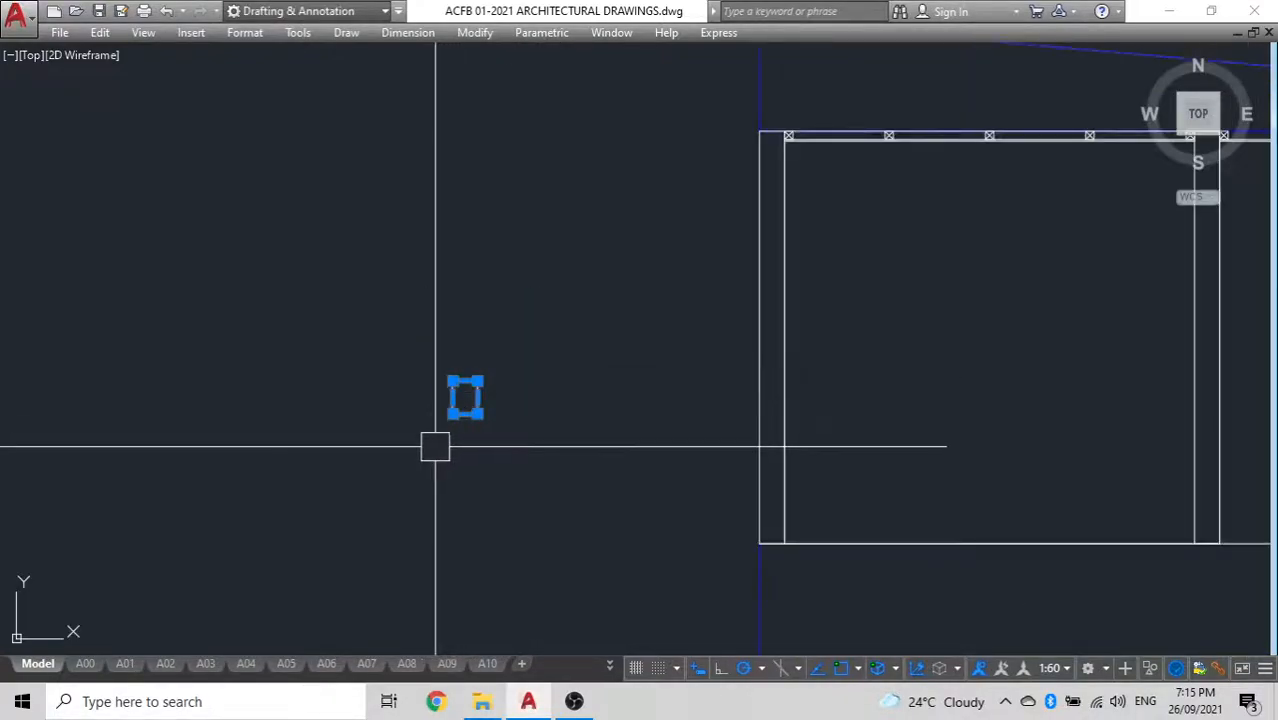
{"action": "key", "text": "Return"}
{"action": "key", "text": "Escape"}
{"action": "scroll", "coordinate": [453, 404], "scroll_direction": "up", "scroll_amount": 4}
{"action": "left_click", "coordinate": [451, 407]}
{"action": "key", "text": "Escape"}
{"action": "scroll", "coordinate": [420, 392], "scroll_direction": "up", "scroll_amount": 2}
Trace the left edge of the 150 by 200 rectangle with a polyline from its upper-left to its lower-left corner
{"action": "type", "text": "pl"}
{"action": "key", "text": "Return"}
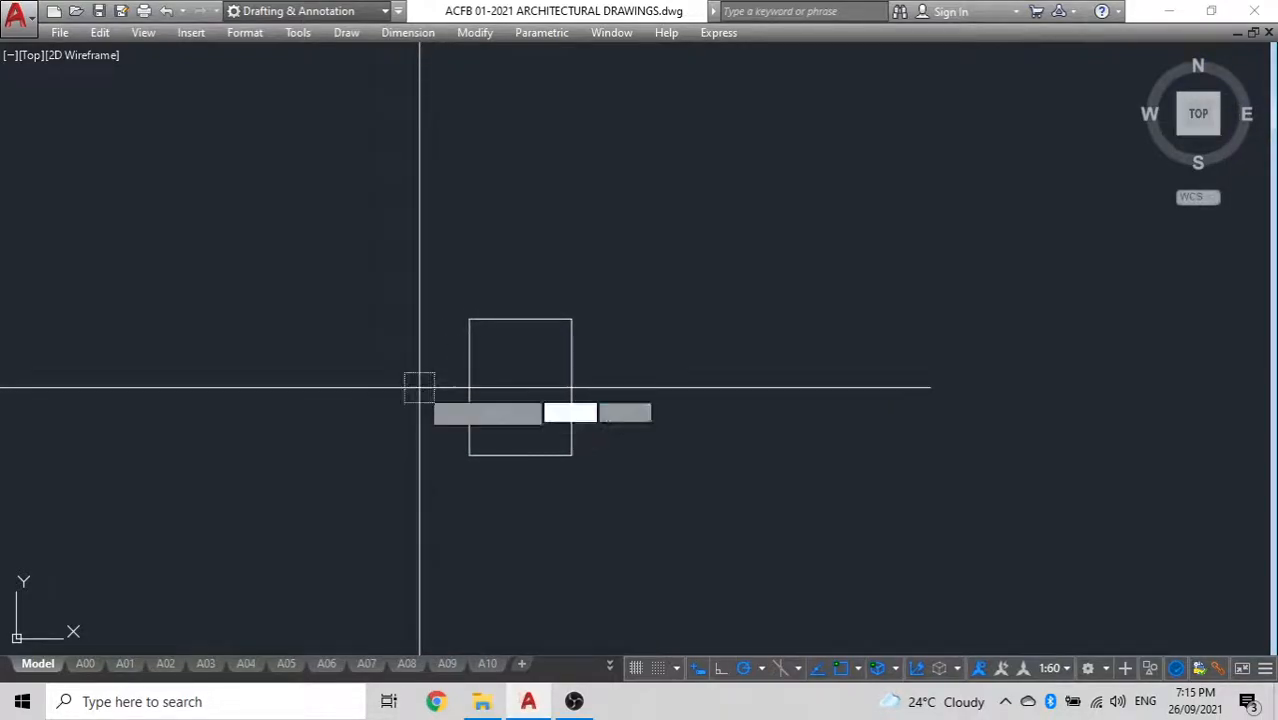
{"action": "left_click", "coordinate": [470, 319]}
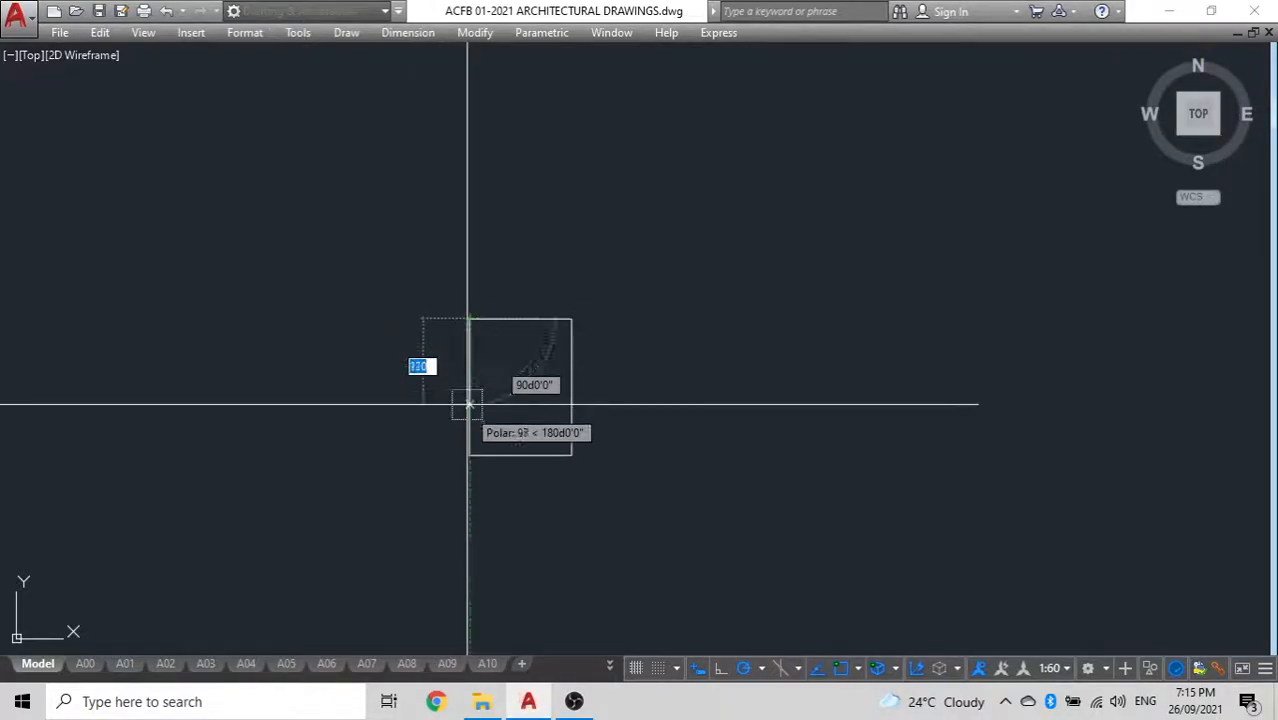
{"action": "left_click", "coordinate": [469, 455]}
{"action": "key", "text": "Return"}
Offset the traced left-edge polyline into the rectangle and delete the original polyline
{"action": "type", "text": "o"}
{"action": "key", "text": "Return"}
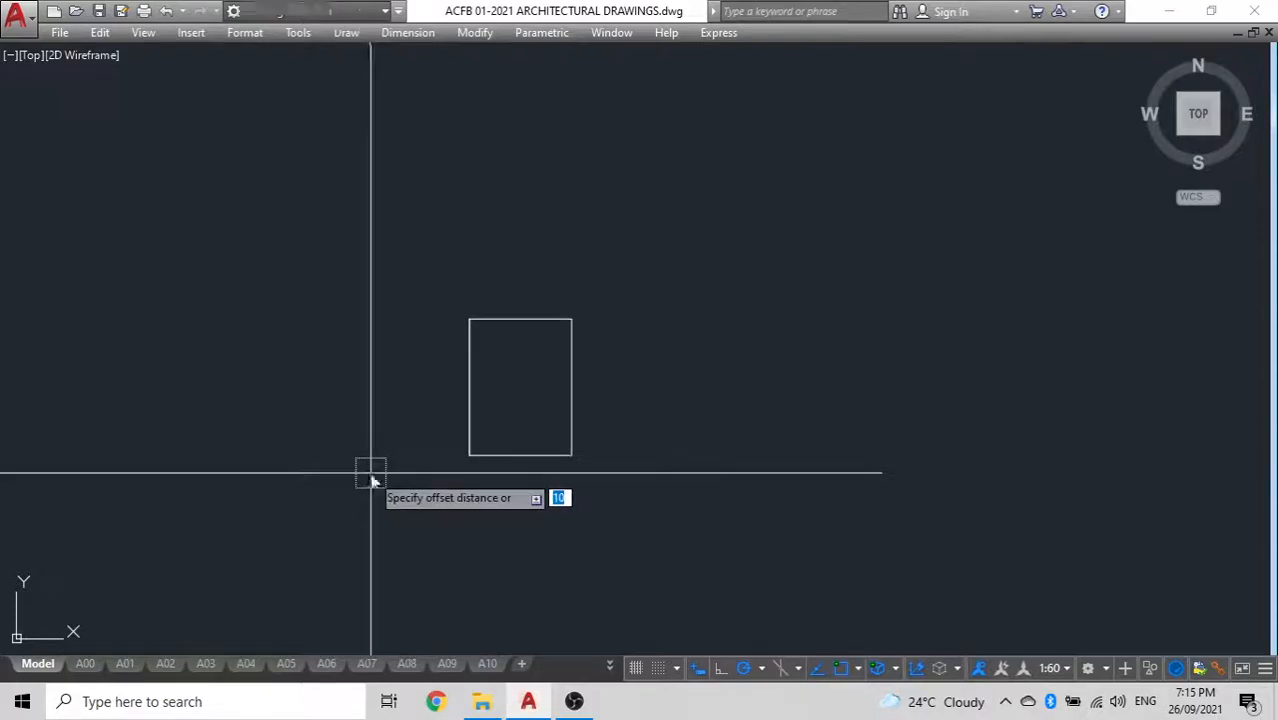
{"action": "key", "text": "Return"}
{"action": "left_click", "coordinate": [475, 388]}
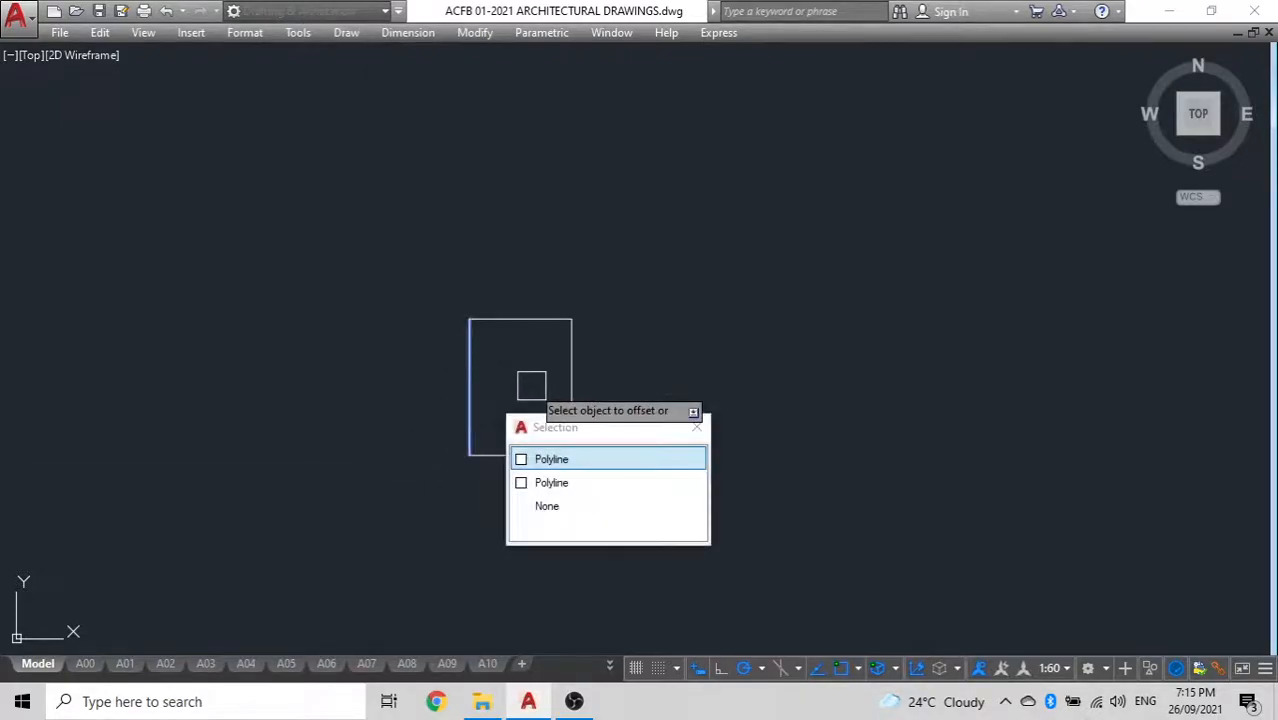
{"action": "left_click", "coordinate": [571, 479]}
{"action": "left_click", "coordinate": [539, 390]}
{"action": "key", "text": "Escape"}
{"action": "left_click", "coordinate": [462, 382]}
{"action": "key", "text": "Delete"}
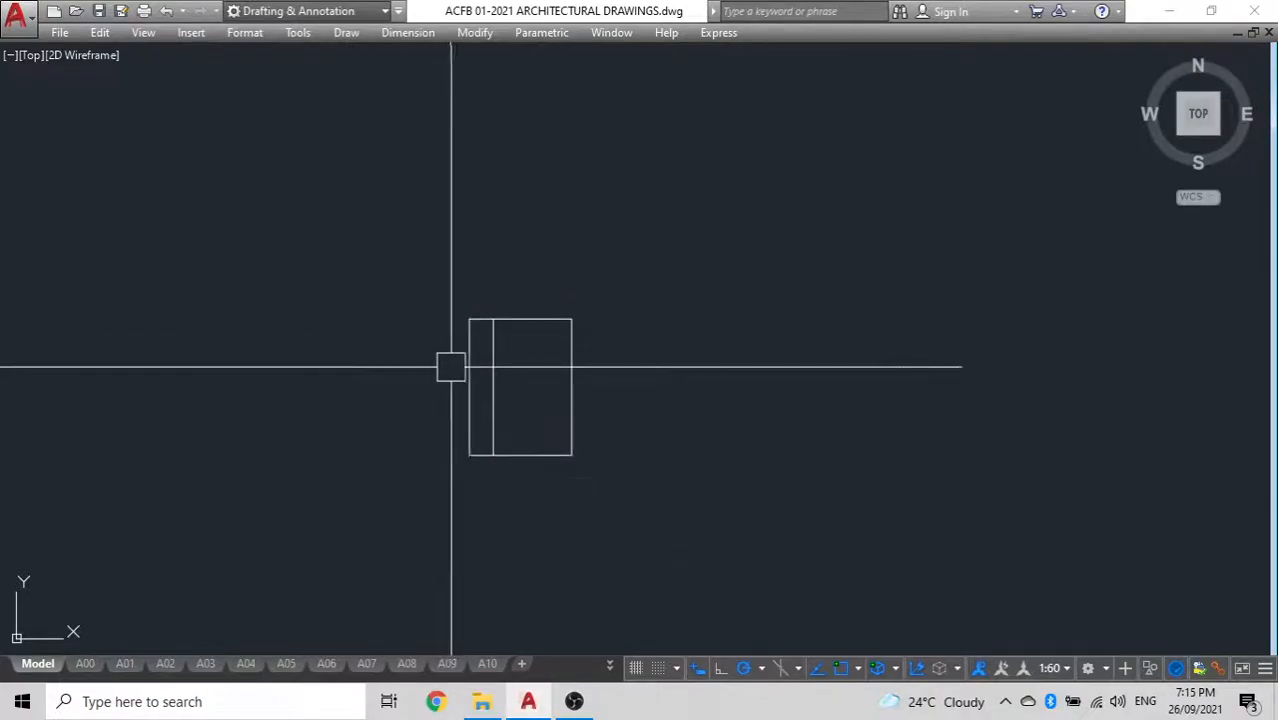
Mirror the inner vertical line about the rectangle's vertical centreline through its top midpoint, keeping the original
{"action": "left_click", "coordinate": [493, 358]}
{"action": "key", "text": "Return"}
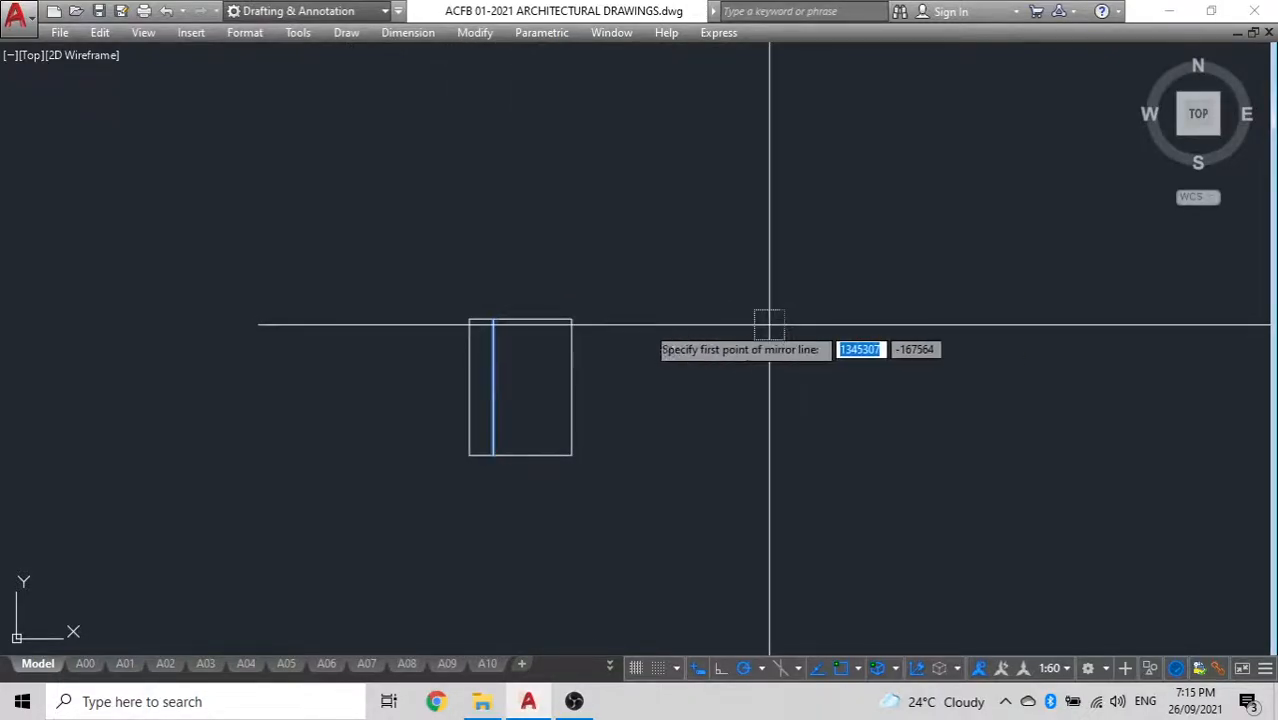
{"action": "left_click", "coordinate": [520, 319]}
{"action": "left_click", "coordinate": [516, 267]}
{"action": "key", "text": "Return"}
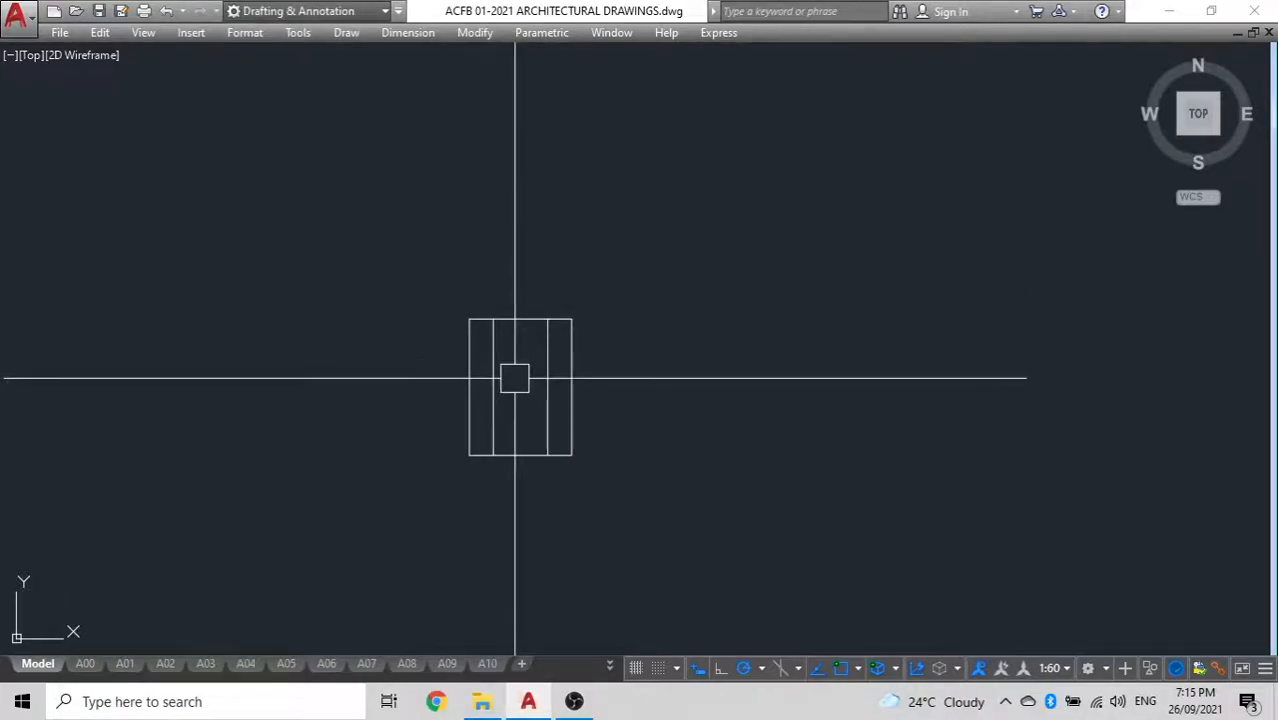
Draw a thin horizontal rectangle beneath the 150 by 200 rectangle, starting at its lower-left corner
{"action": "scroll", "coordinate": [516, 374], "scroll_direction": "down", "scroll_amount": 2}
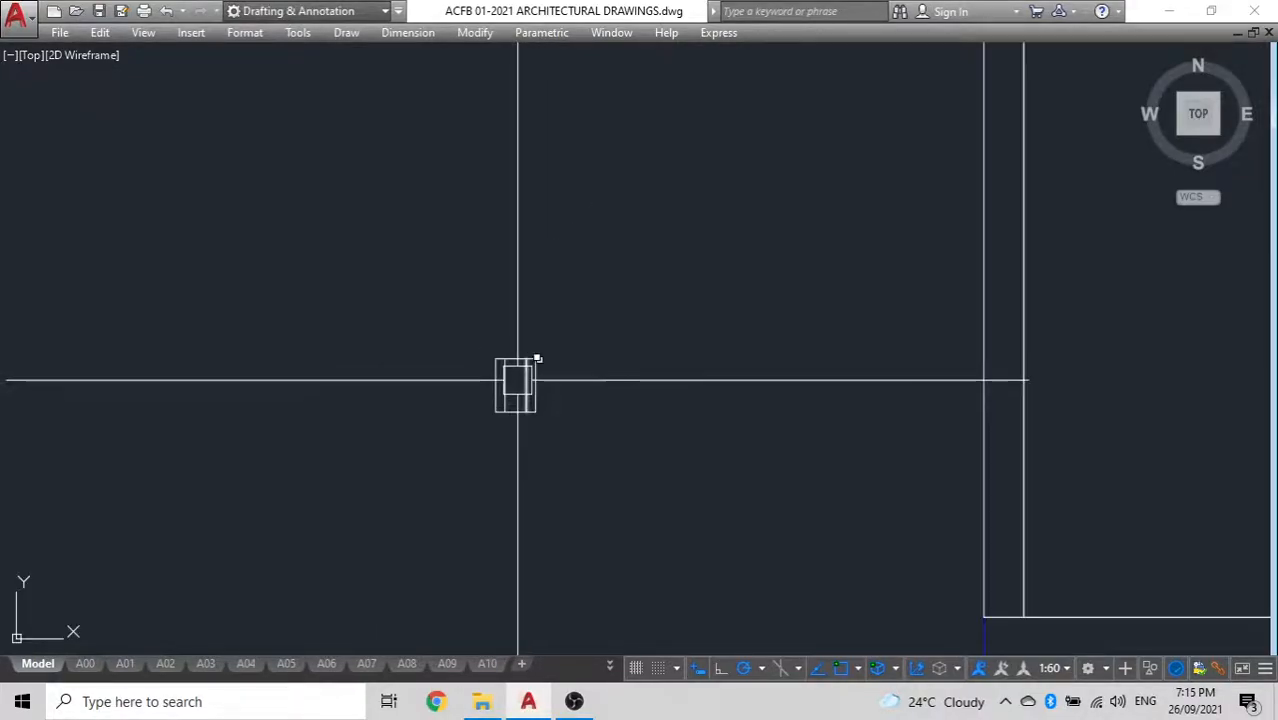
{"action": "type", "text": "rec"}
{"action": "key", "text": "Return"}
{"action": "scroll", "coordinate": [513, 427], "scroll_direction": "up", "scroll_amount": 5}
{"action": "left_click", "coordinate": [442, 367]}
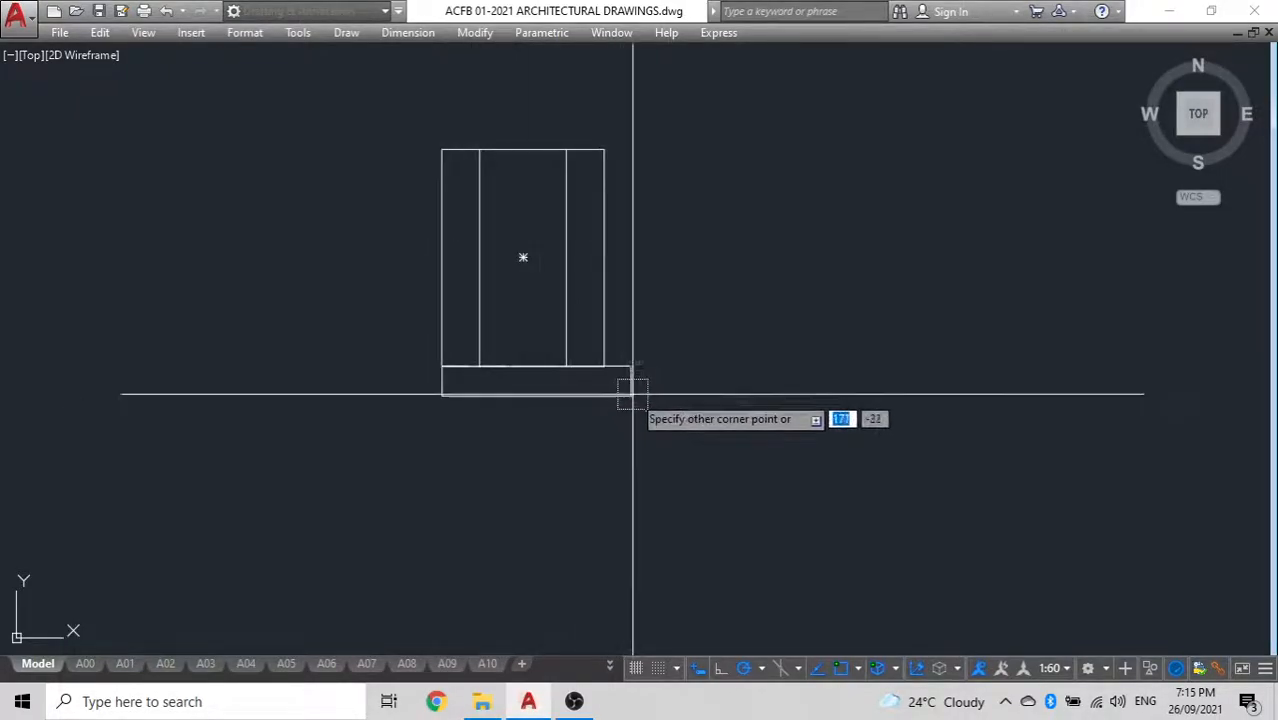
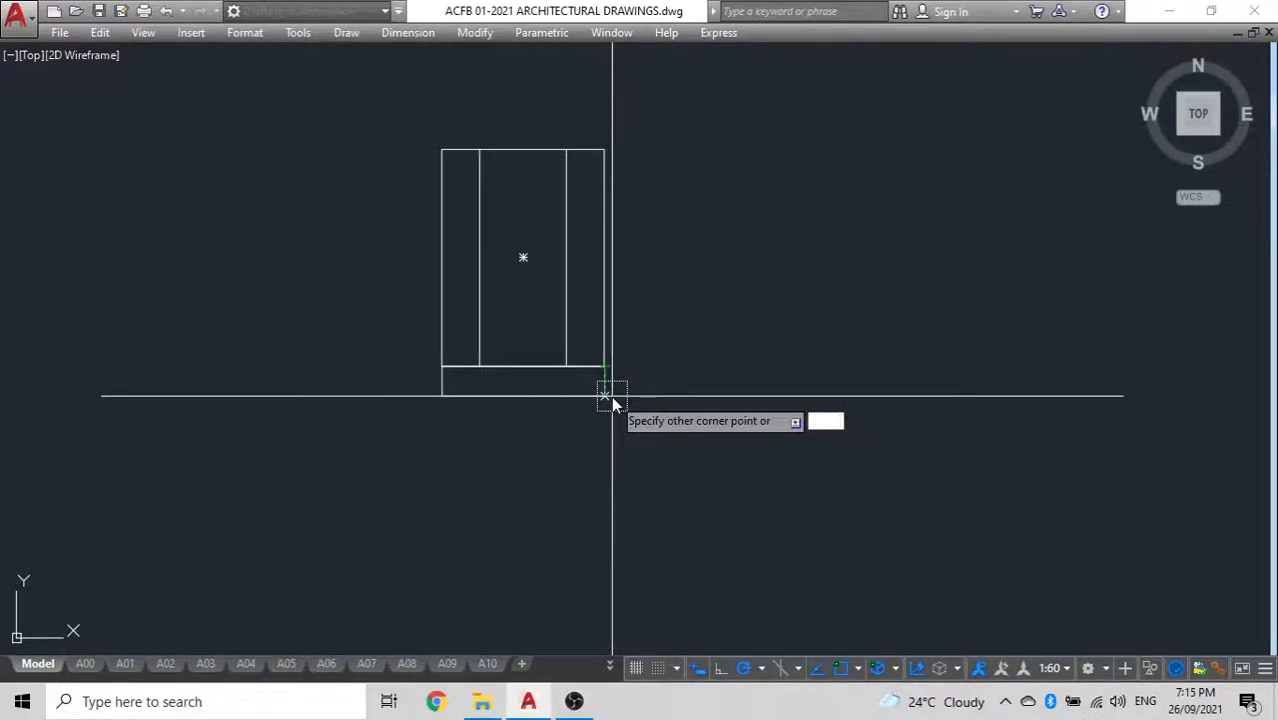
Draw a 150 by 10 rectangle starting at the lower-right corner of the 150 by 200 rectangle
{"action": "key", "text": "Escape"}
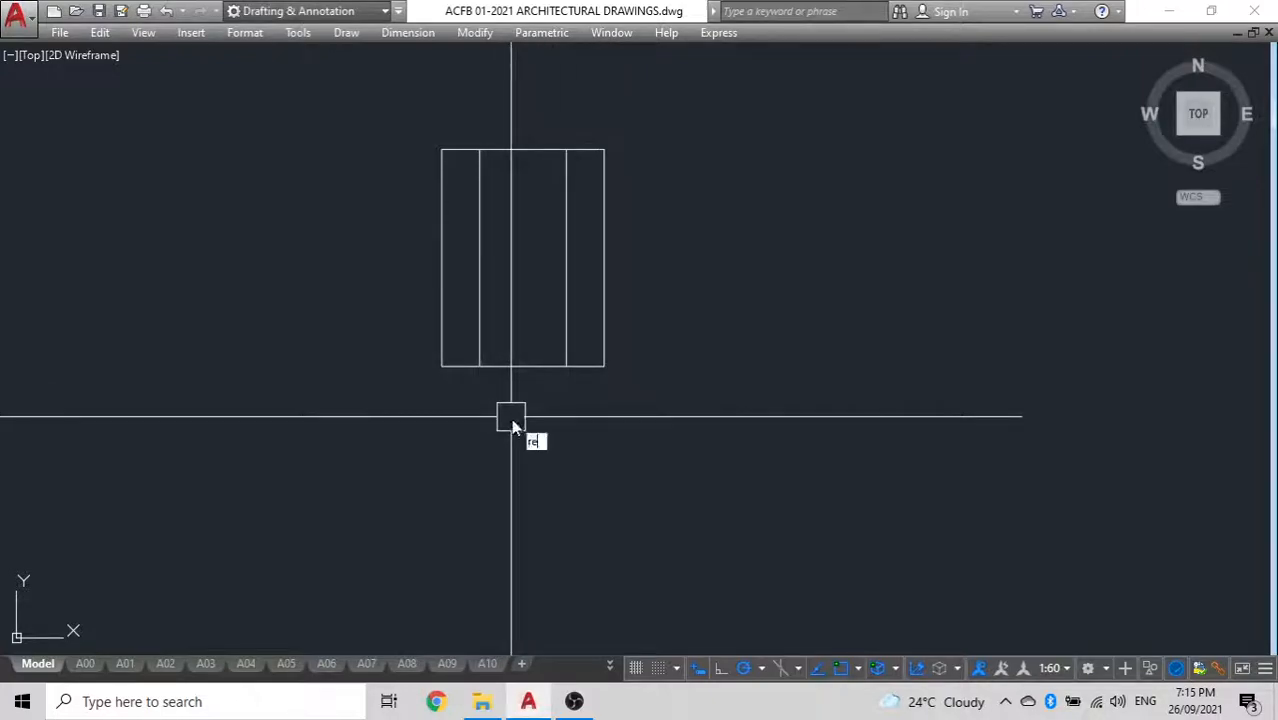
{"action": "key", "text": "space"}
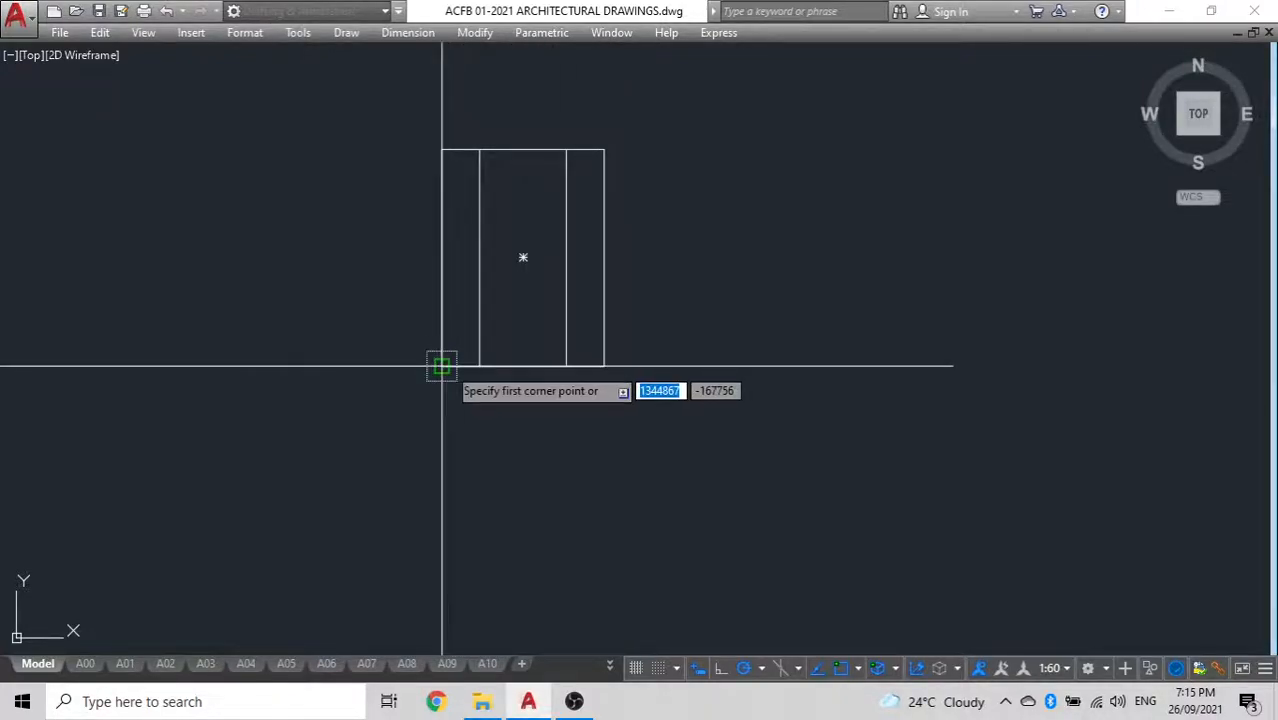
{"action": "left_click", "coordinate": [603, 366]}
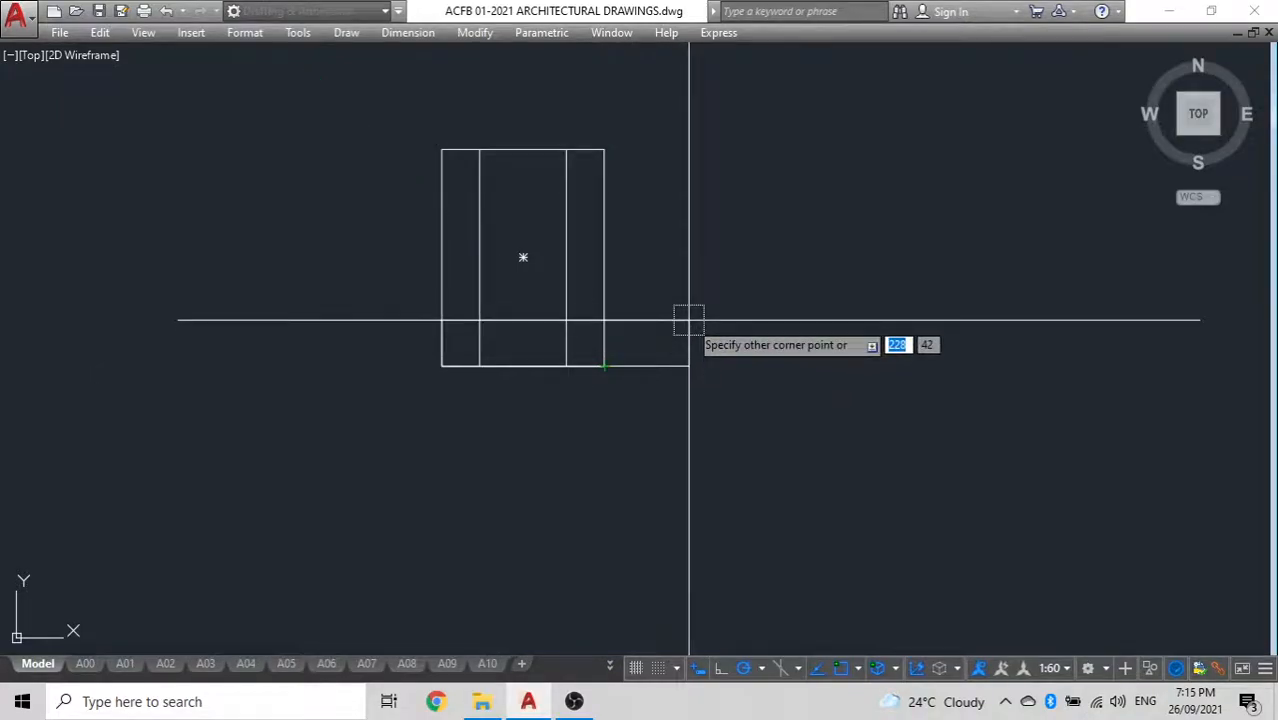
{"action": "type", "text": "-150,10"}
{"action": "key", "text": "Return"}
Move the 10-thick strip down so it sits directly beneath the 150 by 200 rectangle
{"action": "left_click", "coordinate": [549, 350]}
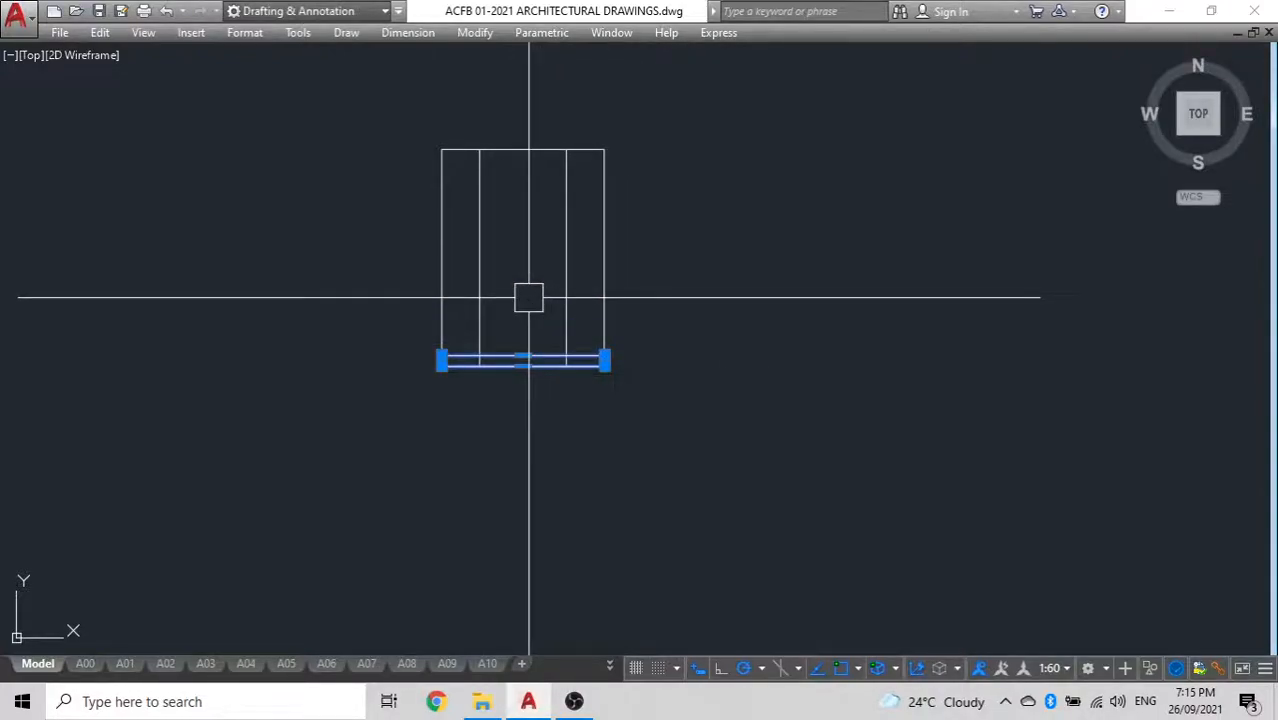
{"action": "type", "text": "m"}
{"action": "key", "text": "Return"}
{"action": "left_click", "coordinate": [442, 357]}
{"action": "left_click", "coordinate": [453, 367]}
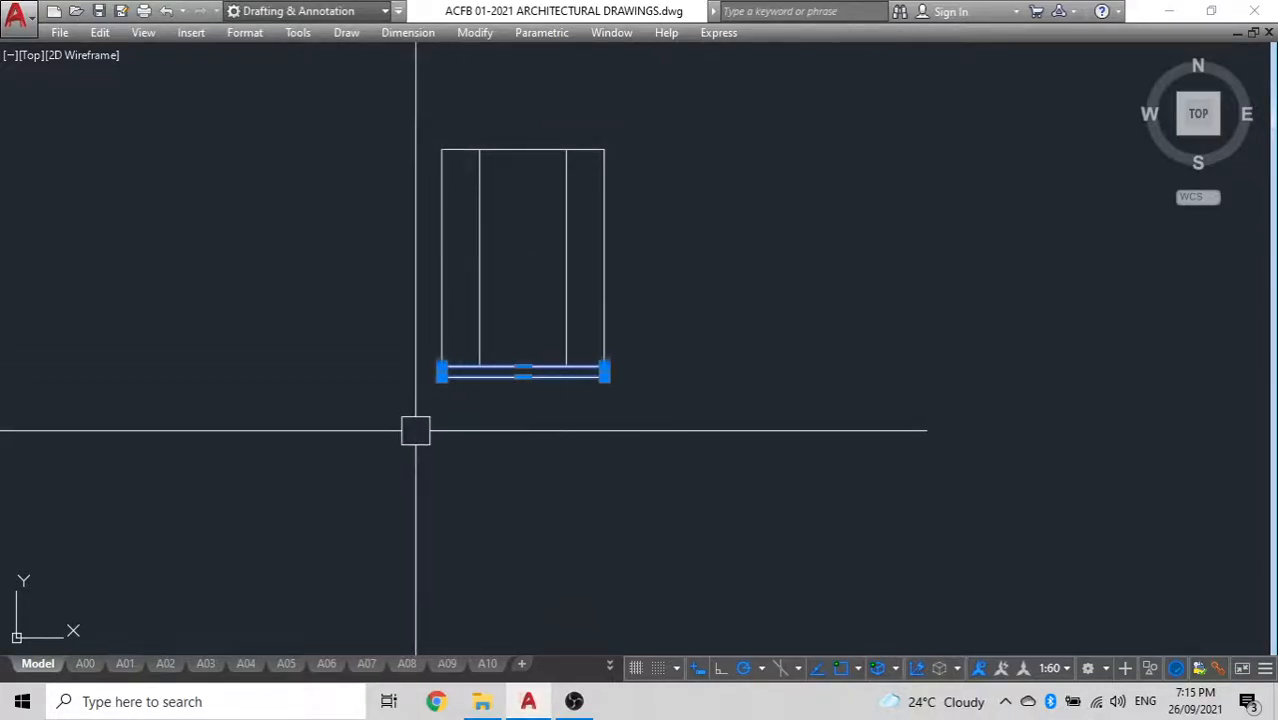
Copy the bottom strip onto the top edge of the 150 by 200 rectangle
{"action": "type", "text": "co"}
{"action": "key", "text": "Return"}
{"action": "left_click", "coordinate": [441, 372]}
{"action": "left_click", "coordinate": [442, 149]}
{"action": "key", "text": "Escape"}
Copy the block and its upper strip twice upward to form a stack of three units
{"action": "middle_click_drag", "start_coordinate": [575, 232], "coordinate": [590, 347]}
{"action": "left_click", "coordinate": [667, 326]}
{"action": "left_click", "coordinate": [391, 177]}
{"action": "type", "text": "co"}
{"action": "key", "text": "Return"}
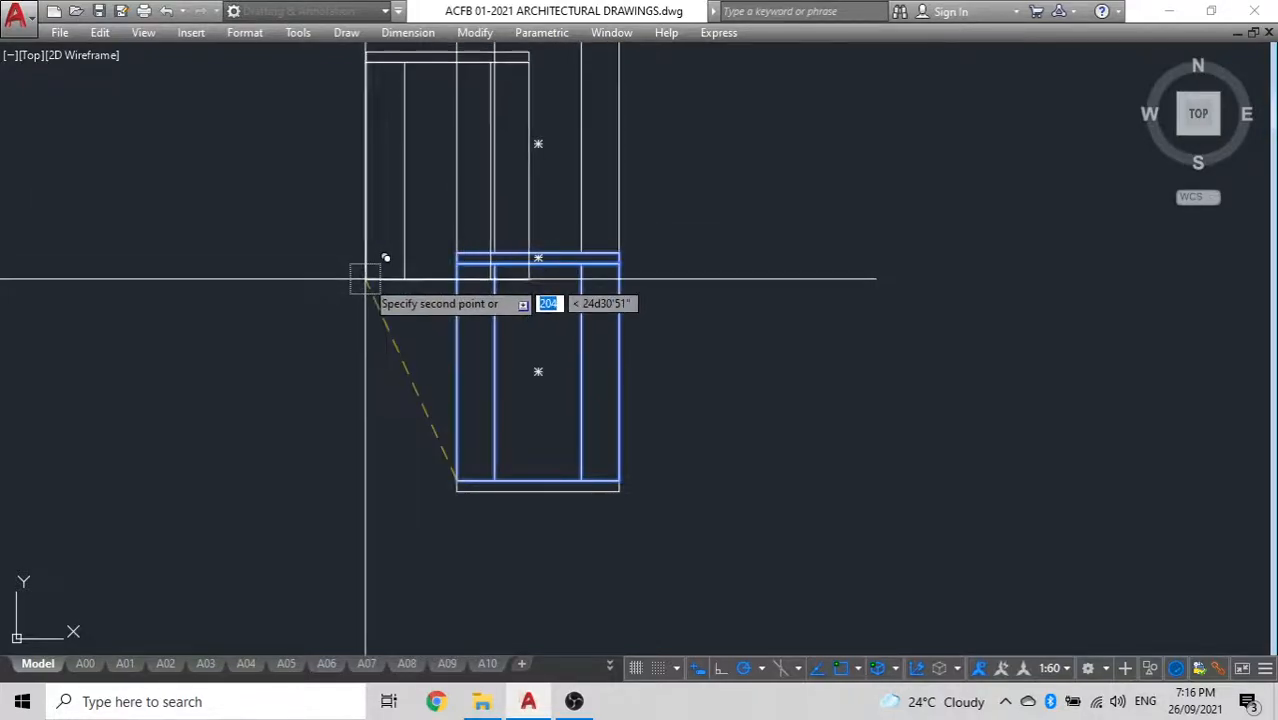
{"action": "scroll", "coordinate": [365, 279], "scroll_direction": "down", "scroll_amount": 4}
{"action": "scroll", "coordinate": [480, 285], "scroll_direction": "up", "scroll_amount": 7}
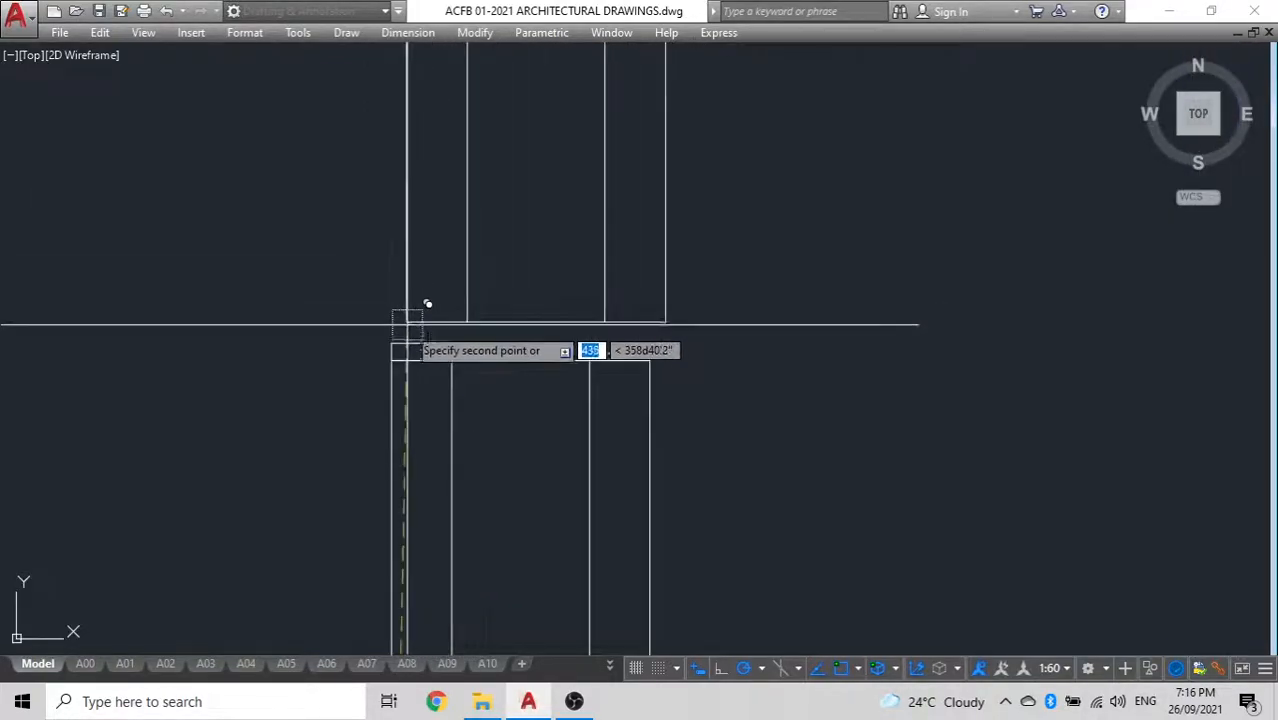
{"action": "left_click", "coordinate": [391, 343]}
{"action": "key", "text": "Escape"}
Draw a polyline between the tops of the two inner vertical lines in the uppermost unit
{"action": "scroll", "coordinate": [575, 136], "scroll_direction": "down", "scroll_amount": 2}
{"action": "middle_click_drag", "start_coordinate": [575, 136], "coordinate": [559, 322]}
{"action": "scroll", "coordinate": [559, 322], "scroll_direction": "down", "scroll_amount": 2}
{"action": "scroll", "coordinate": [540, 272], "scroll_direction": "up", "scroll_amount": 4}
{"action": "type", "text": "pl"}
{"action": "key", "text": "Return"}
{"action": "left_click", "coordinate": [460, 270]}
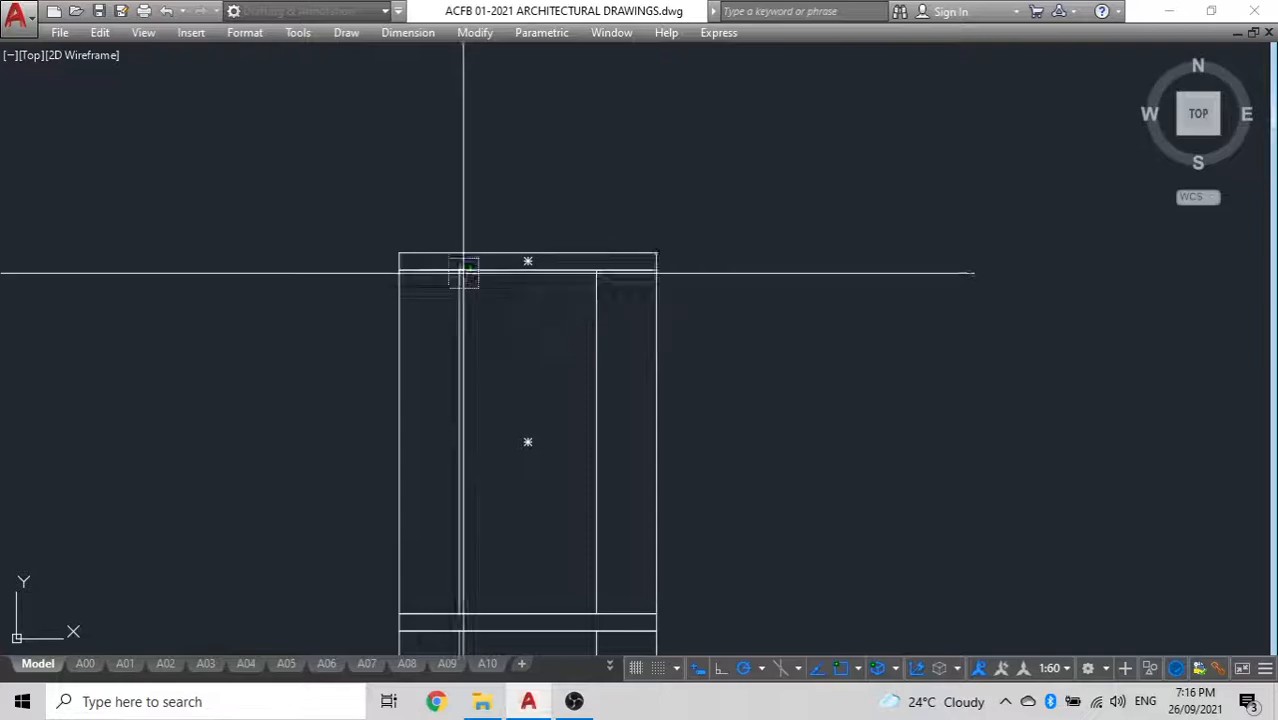
{"action": "left_click", "coordinate": [598, 270]}
{"action": "key", "text": "Return"}
Offset the short top polyline 80 downward inside the uppermost unit
{"action": "left_click", "coordinate": [546, 270]}
{"action": "type", "text": "o80"}
{"action": "key", "text": "Return"}
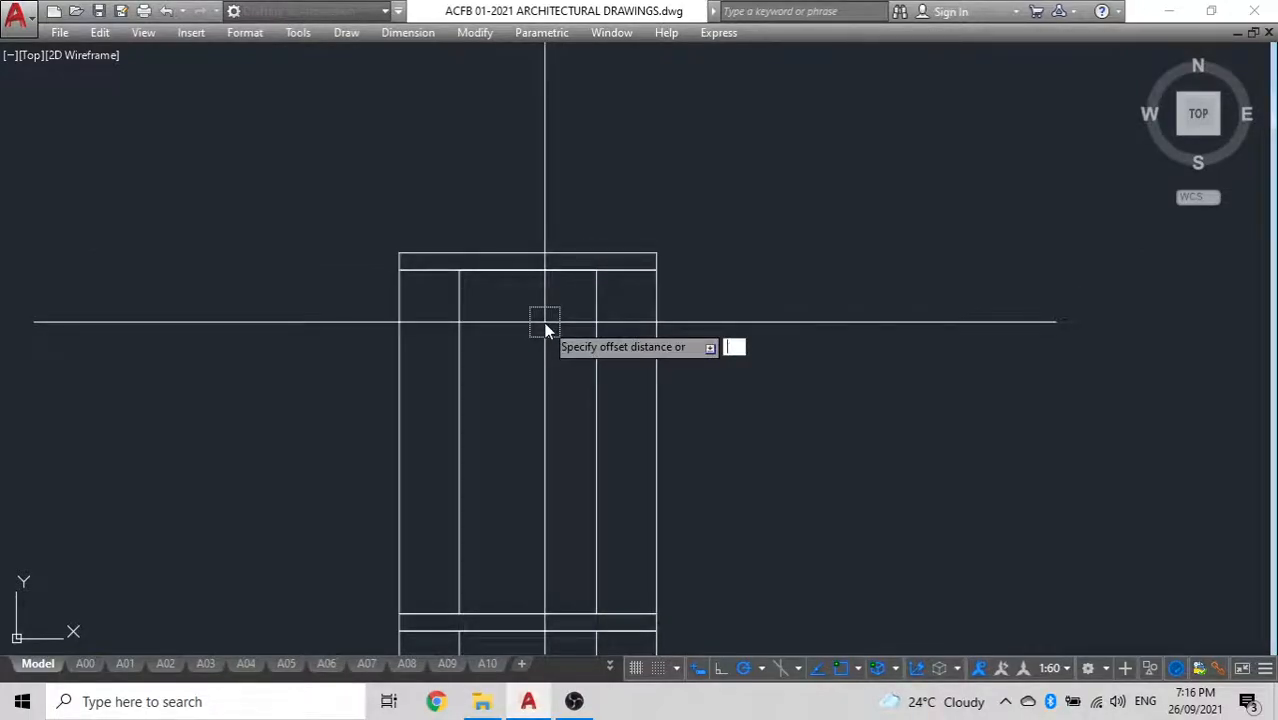
{"action": "key", "text": "Return"}
{"action": "left_click", "coordinate": [540, 347]}
{"action": "left_click", "coordinate": [528, 270]}
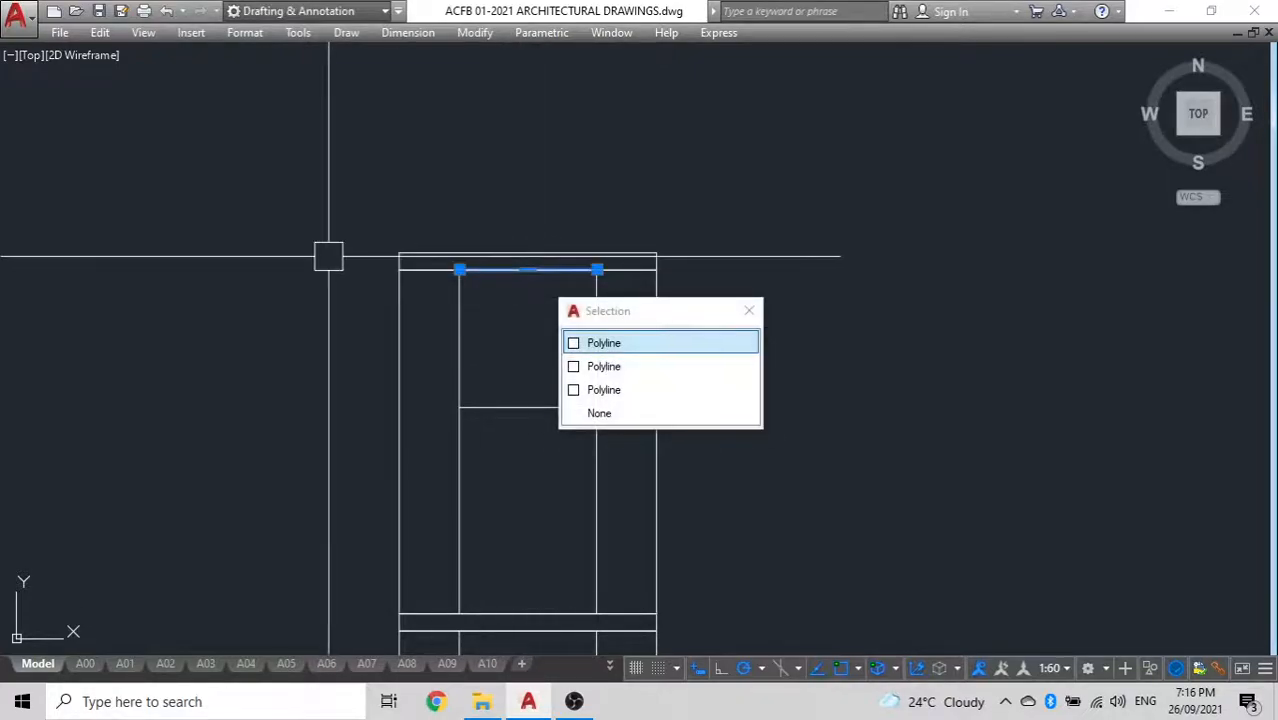
{"action": "key", "text": "Escape"}
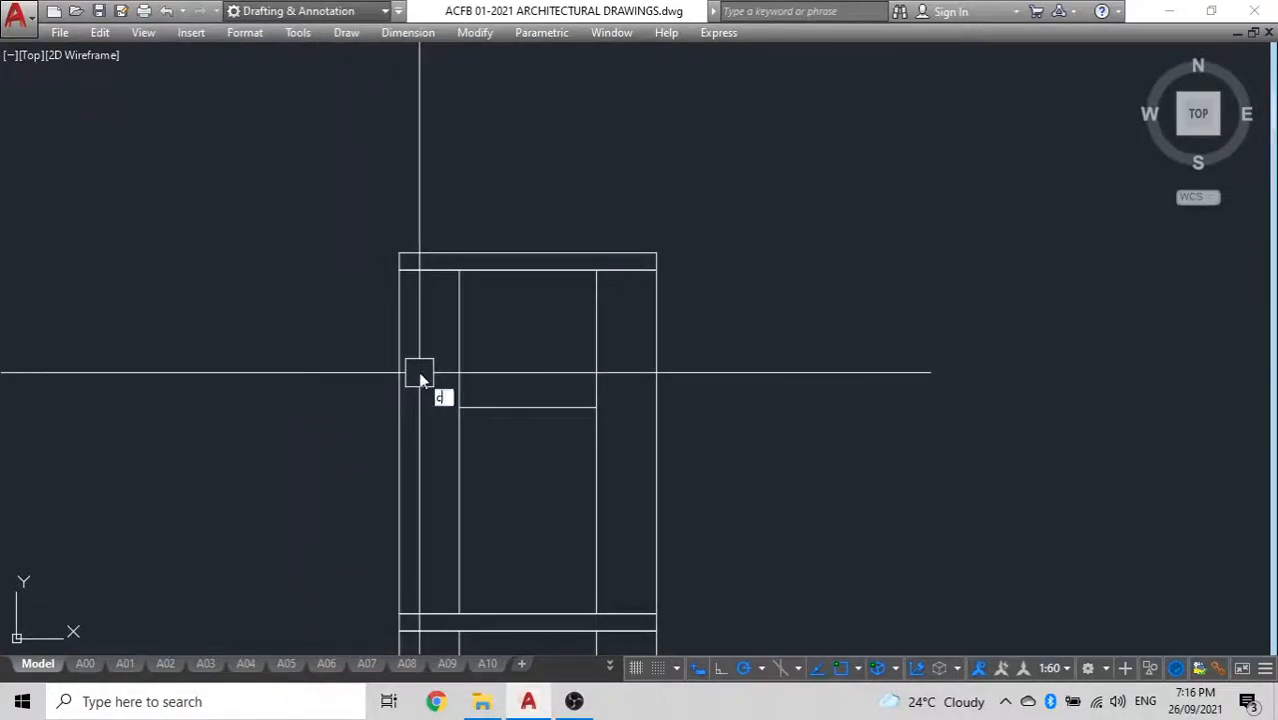
Draw a small circle centred midway between opposite corners of the uppermost unit's 80-deep compartment
{"action": "key", "text": "Return"}
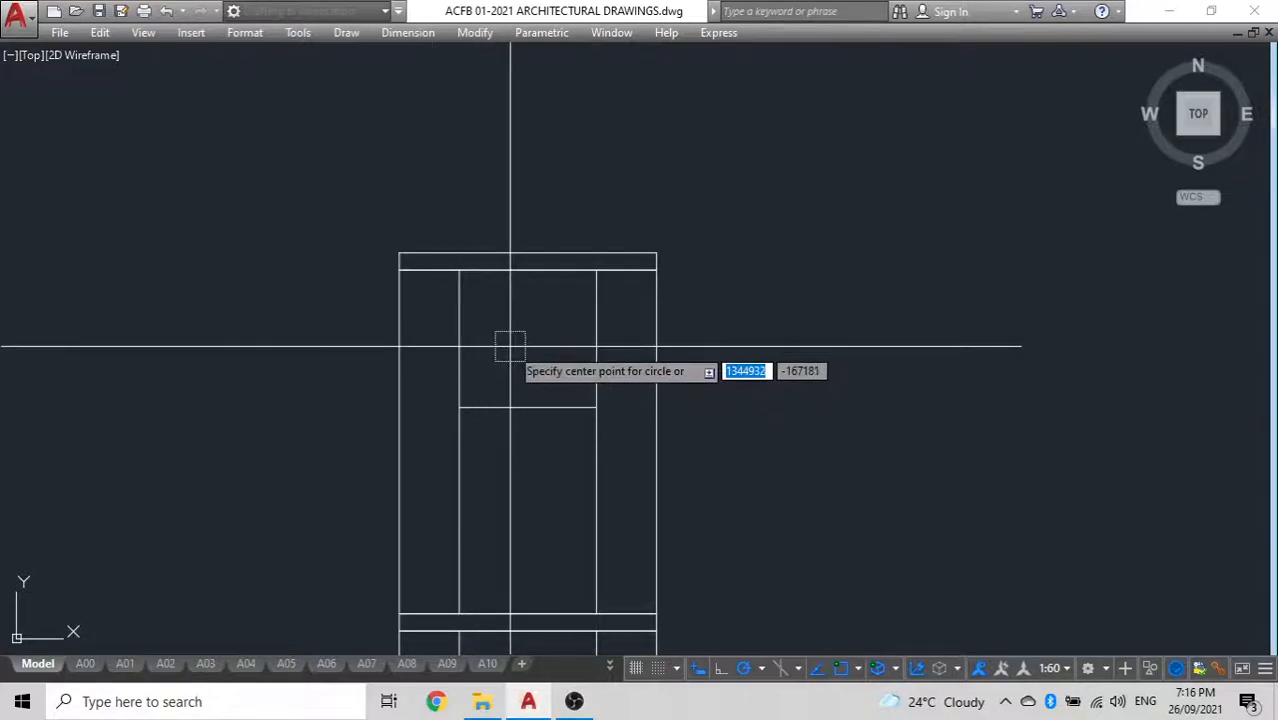
{"action": "type", "text": "m2p"}
{"action": "key", "text": "Return"}
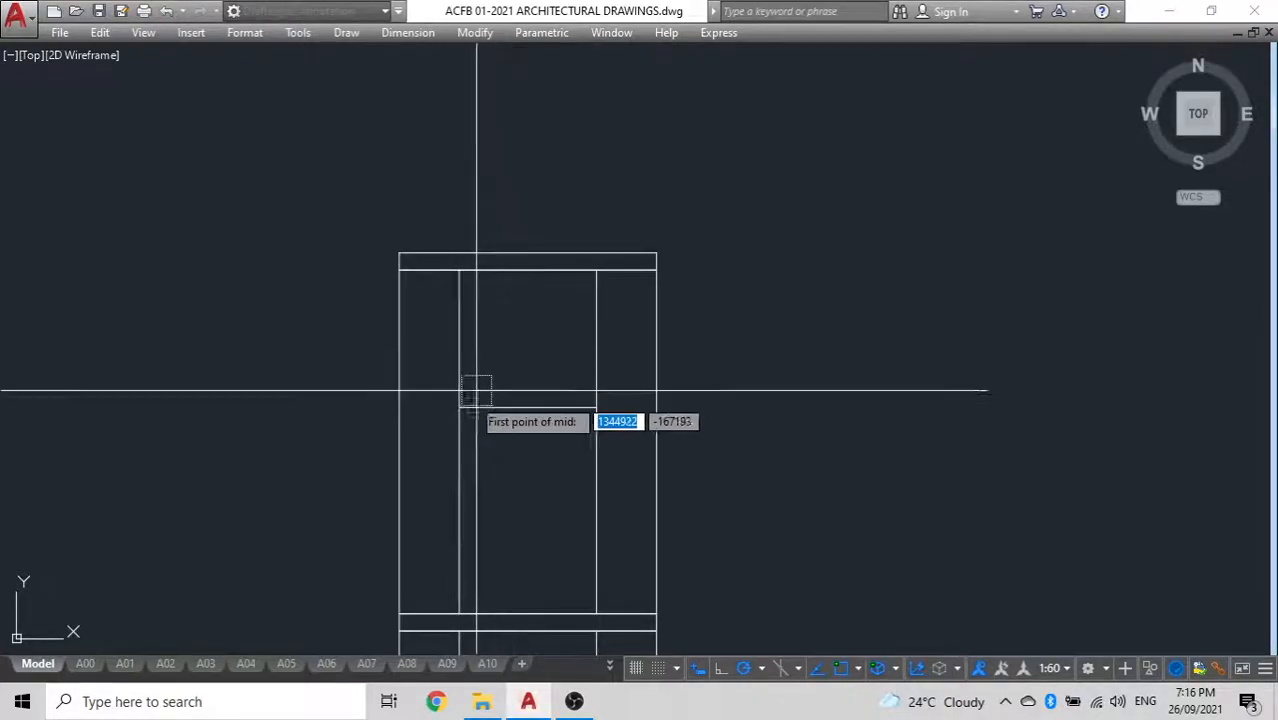
{"action": "left_click", "coordinate": [459, 407]}
{"action": "left_click", "coordinate": [595, 269]}
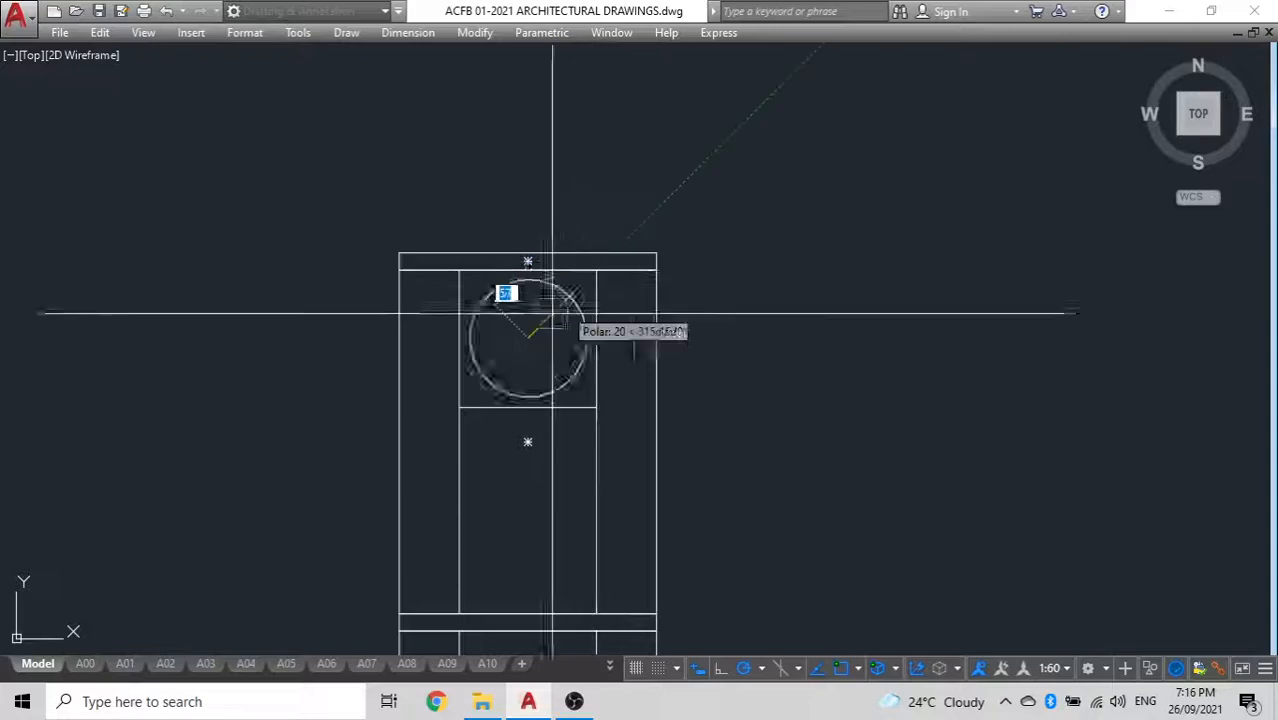
{"action": "scroll", "coordinate": [548, 320], "scroll_direction": "up", "scroll_amount": 3}
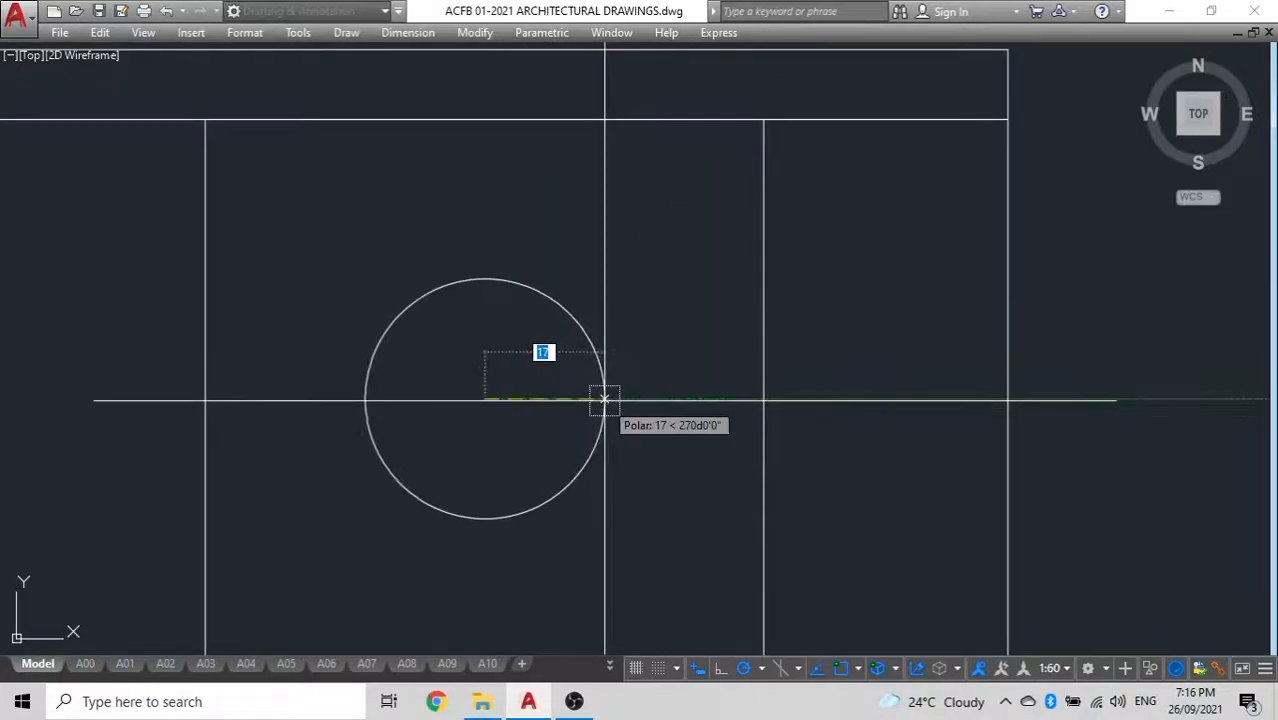
{"action": "scroll", "coordinate": [528, 407], "scroll_direction": "down", "scroll_amount": 9}
{"action": "mouse_move", "coordinate": [456, 499]}
{"action": "middle_mouse_down"}
{"action": "mouse_move", "coordinate": [528, 262]}
{"action": "mouse_move", "coordinate": [529, 323]}
{"action": "middle_mouse_up"}
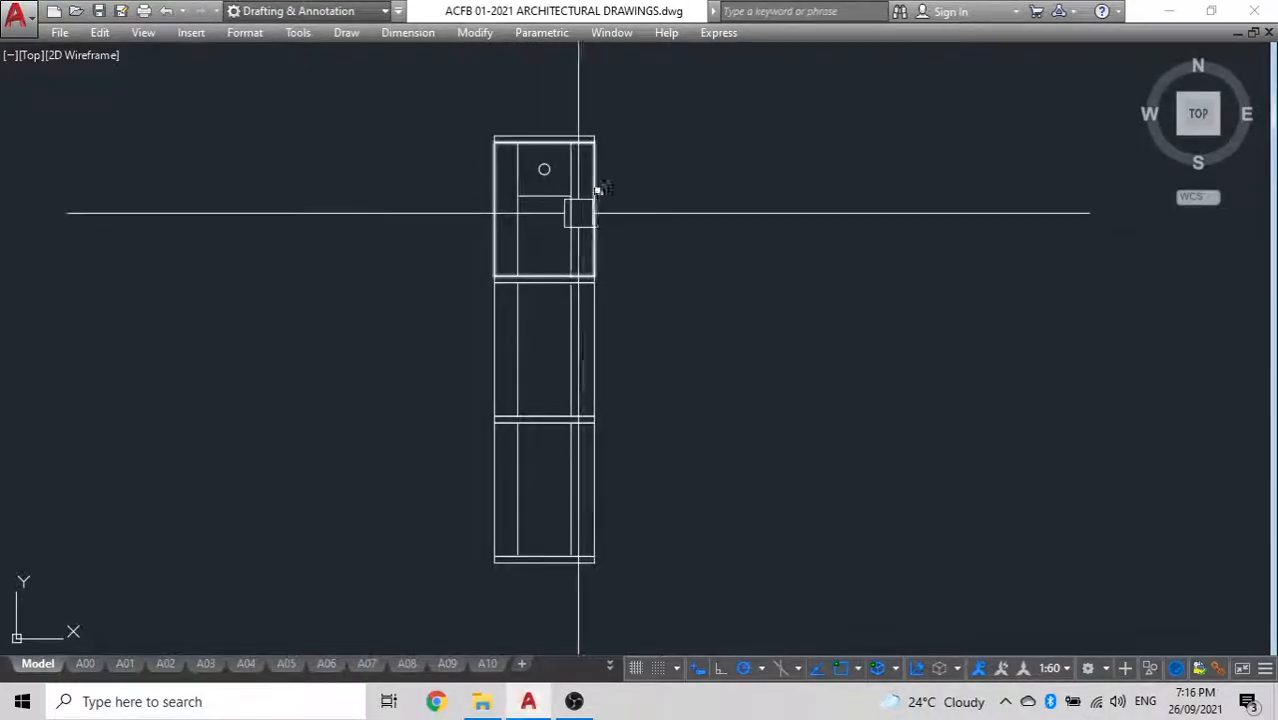
Copy the complete three-unit stack horizontally to the empty space on its right
{"action": "mouse_move", "coordinate": [569, 212]}
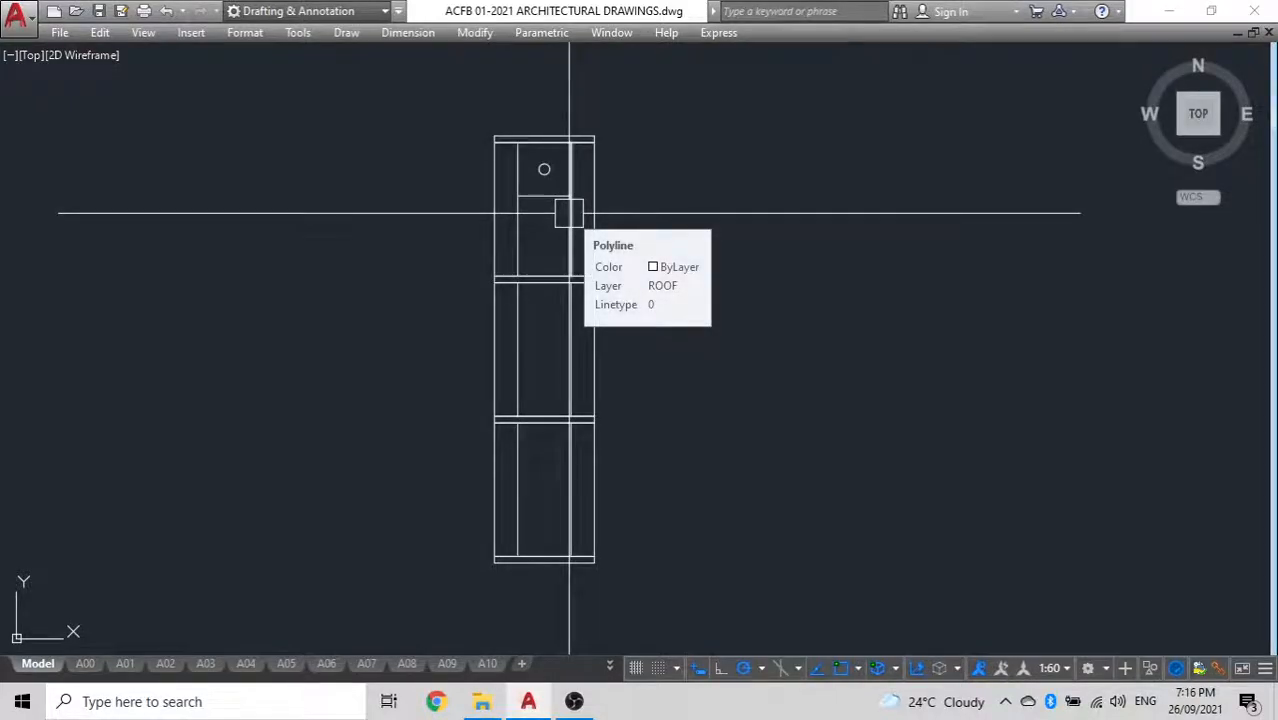
{"action": "left_click", "coordinate": [633, 612]}
{"action": "left_click", "coordinate": [348, 152]}
{"action": "type", "text": "co"}
{"action": "key", "text": "Return"}
{"action": "left_click", "coordinate": [392, 270]}
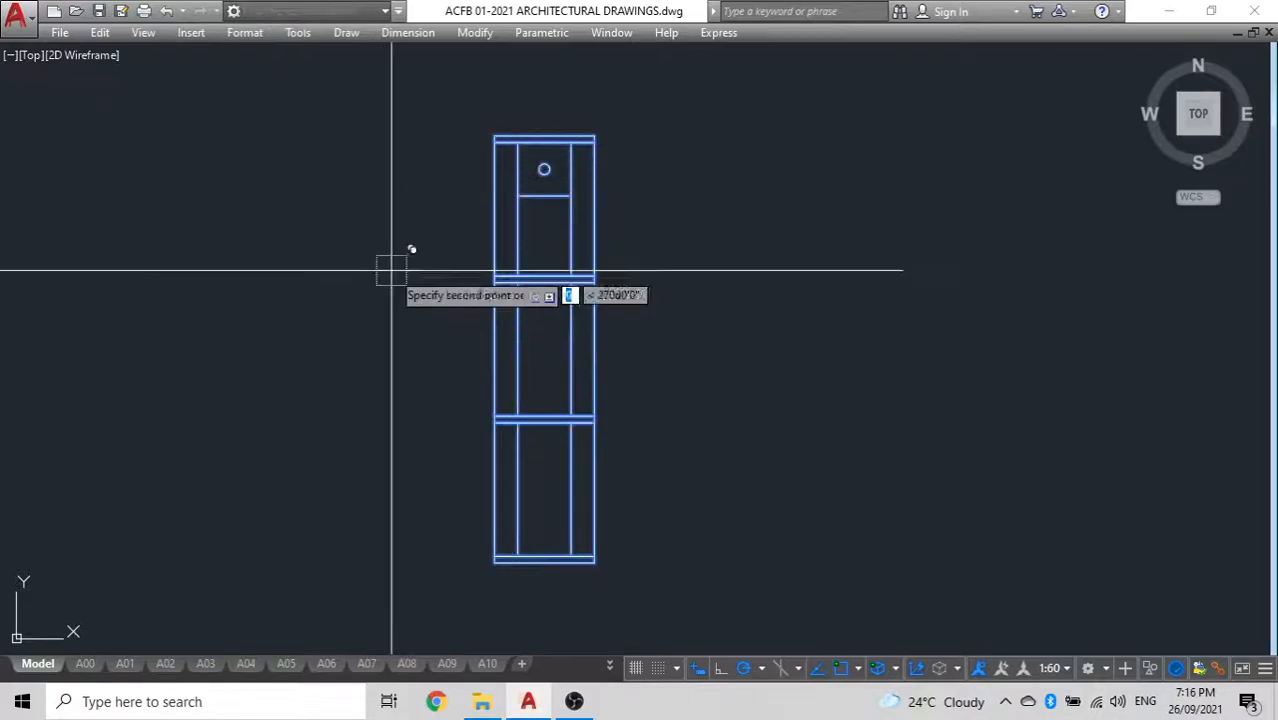
{"action": "left_click", "coordinate": [757, 270]}
{"action": "key", "text": "Escape"}
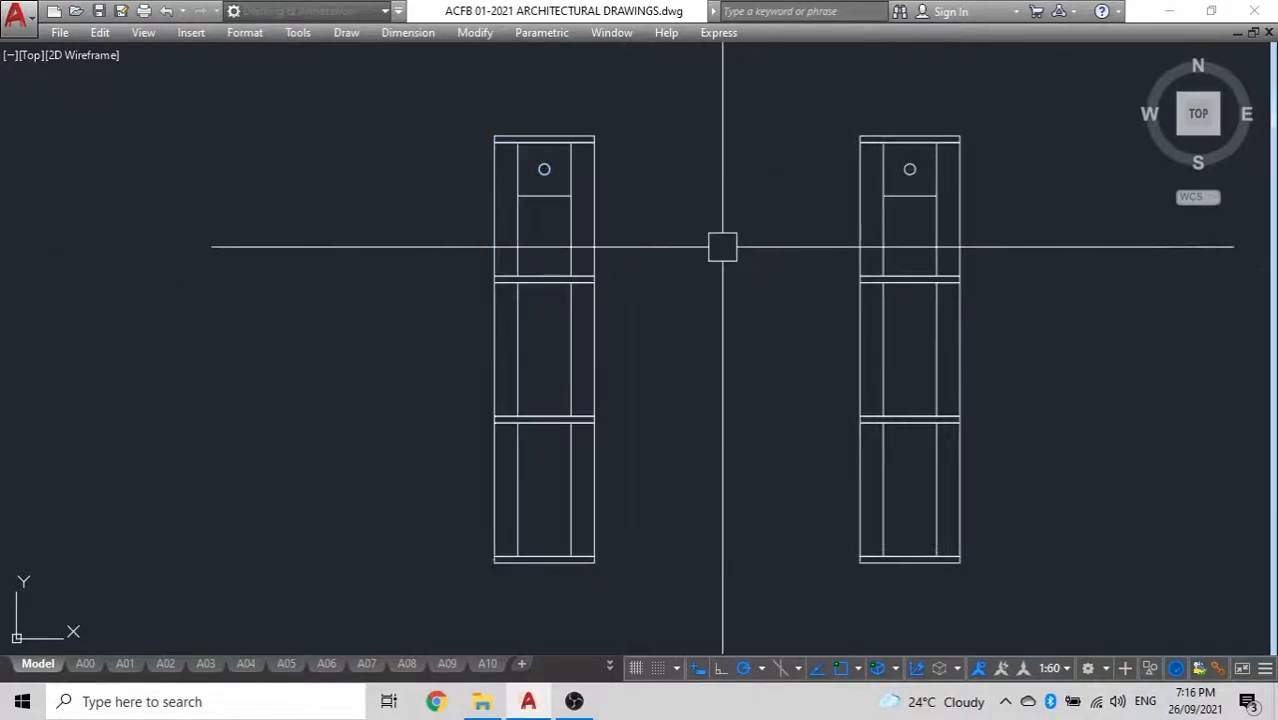
Delete the lowest unit from the copied stack
{"action": "middle_click_drag", "start_coordinate": [768, 364], "coordinate": [634, 334]}
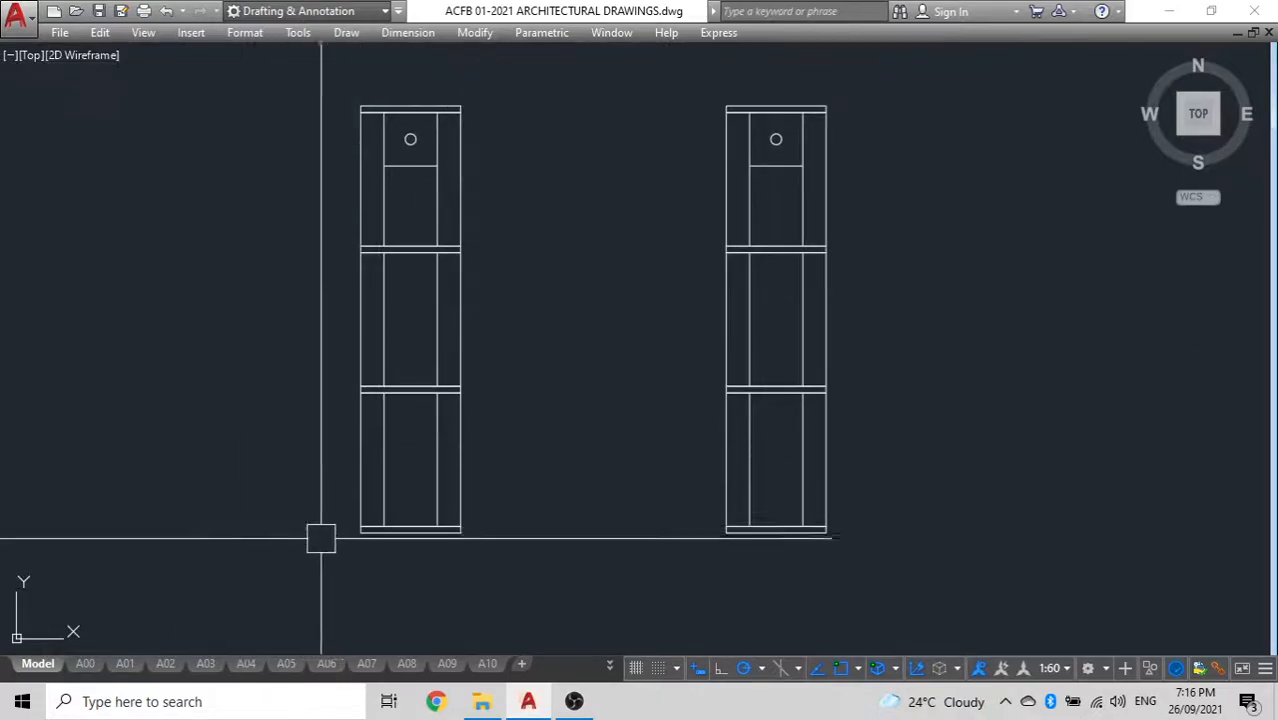
{"action": "left_click", "coordinate": [994, 587]}
{"action": "left_click", "coordinate": [768, 467]}
{"action": "key", "text": "Delete"}
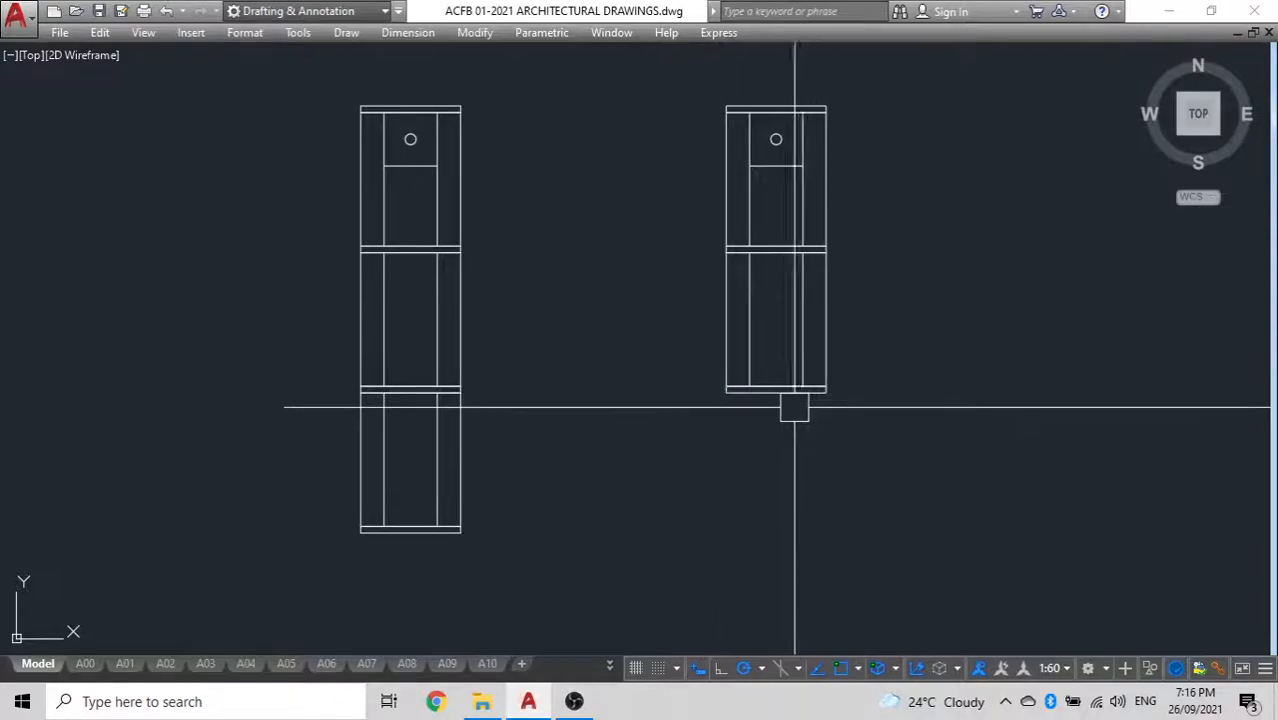
Delete the shortened two-unit copy, keeping only the original three-unit stack
{"action": "scroll", "coordinate": [798, 408], "scroll_direction": "down", "scroll_amount": 3}
{"action": "scroll", "coordinate": [793, 510], "scroll_direction": "up", "scroll_amount": 5}
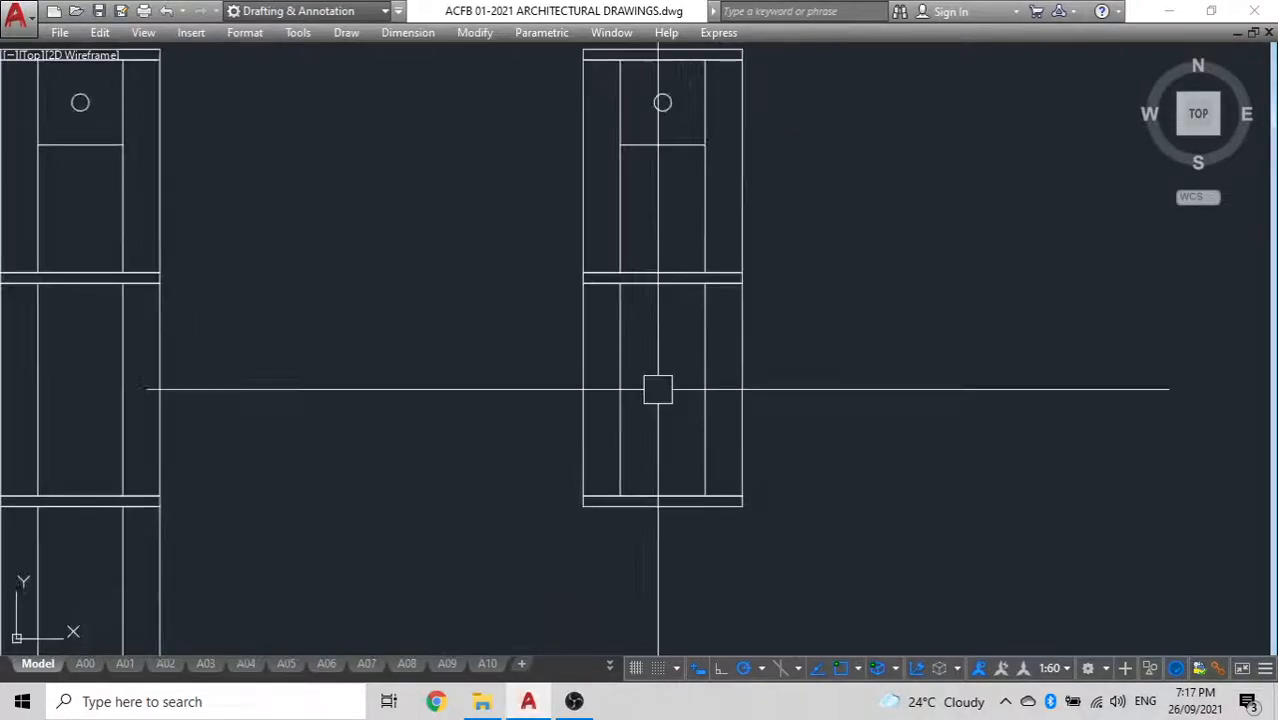
{"action": "middle_click_drag", "start_coordinate": [685, 428], "coordinate": [681, 471]}
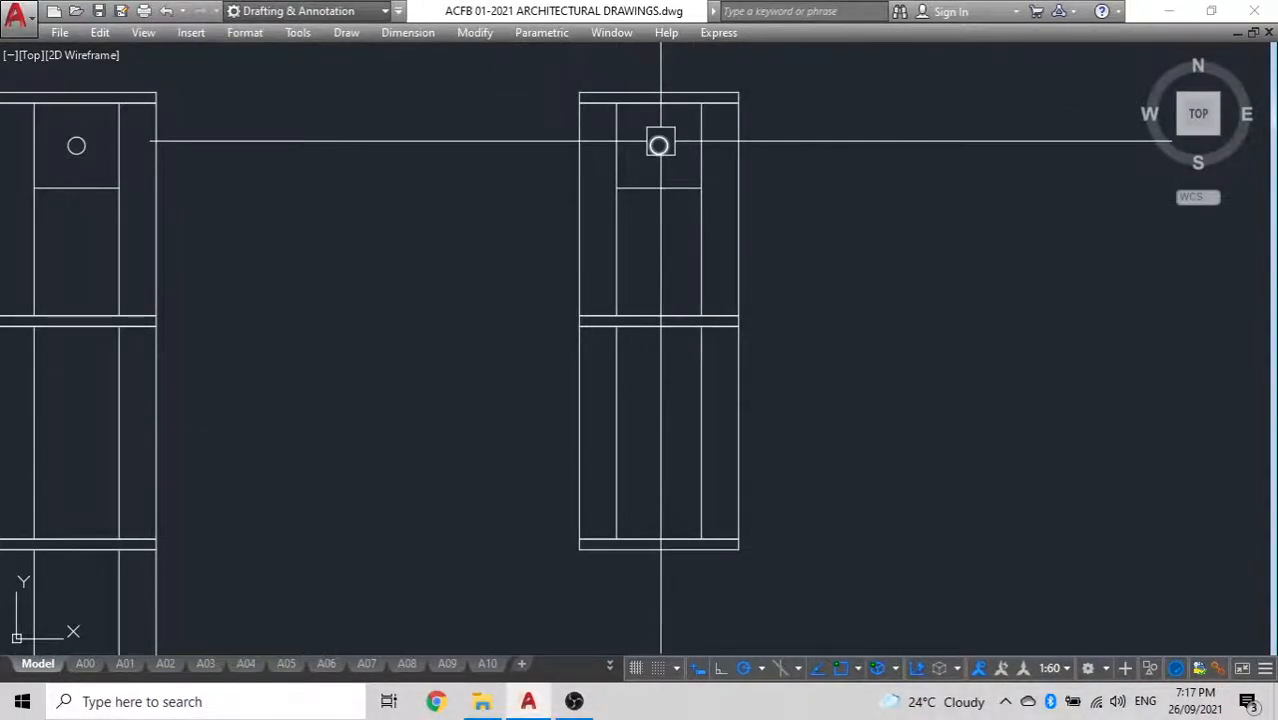
{"action": "scroll", "coordinate": [665, 143], "scroll_direction": "down", "scroll_amount": 3}
{"action": "scroll", "coordinate": [679, 130], "scroll_direction": "up", "scroll_amount": 4}
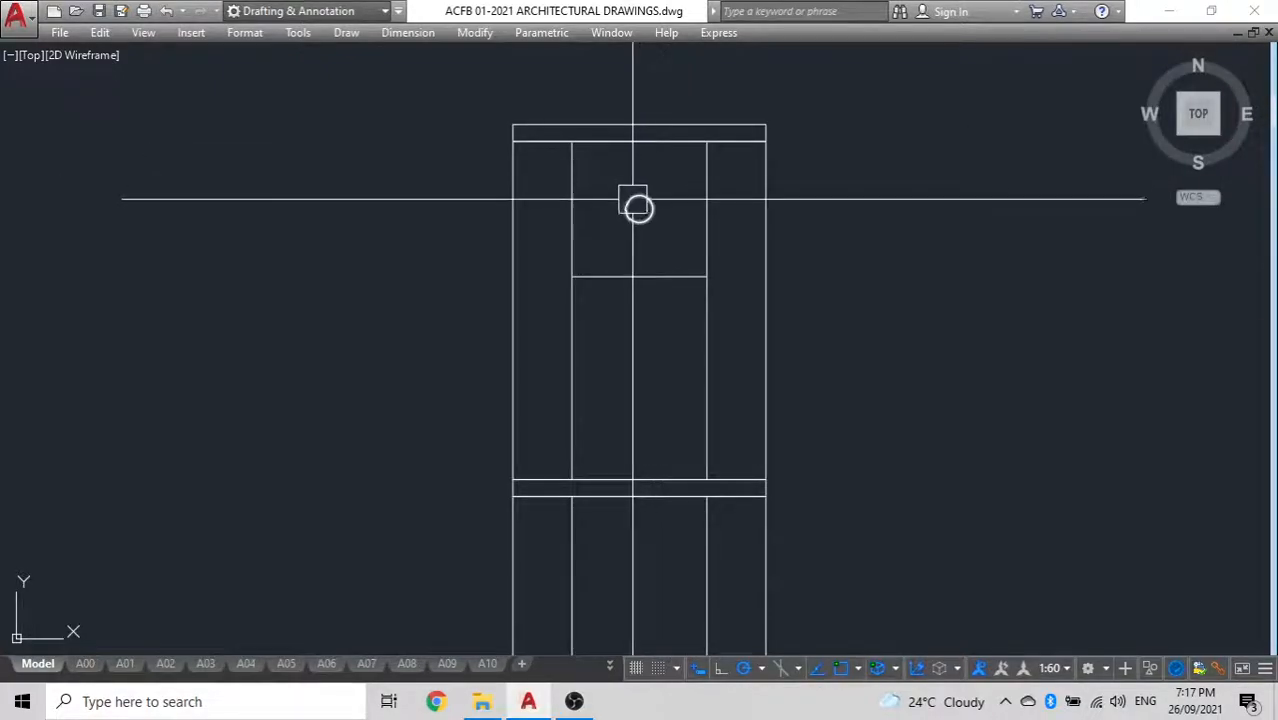
{"action": "scroll", "coordinate": [633, 204], "scroll_direction": "down", "scroll_amount": 5}
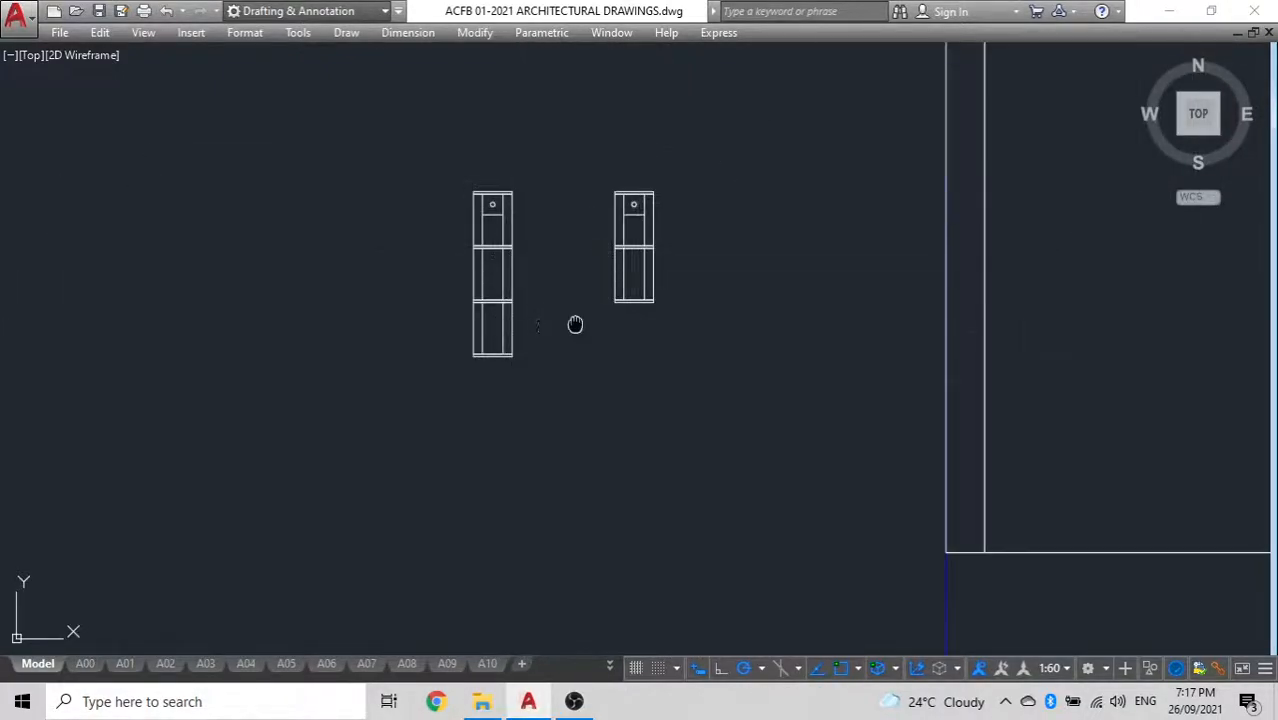
{"action": "middle_click_drag", "start_coordinate": [537, 326], "coordinate": [587, 318]}
{"action": "left_click", "coordinate": [699, 339]}
{"action": "left_click", "coordinate": [635, 165]}
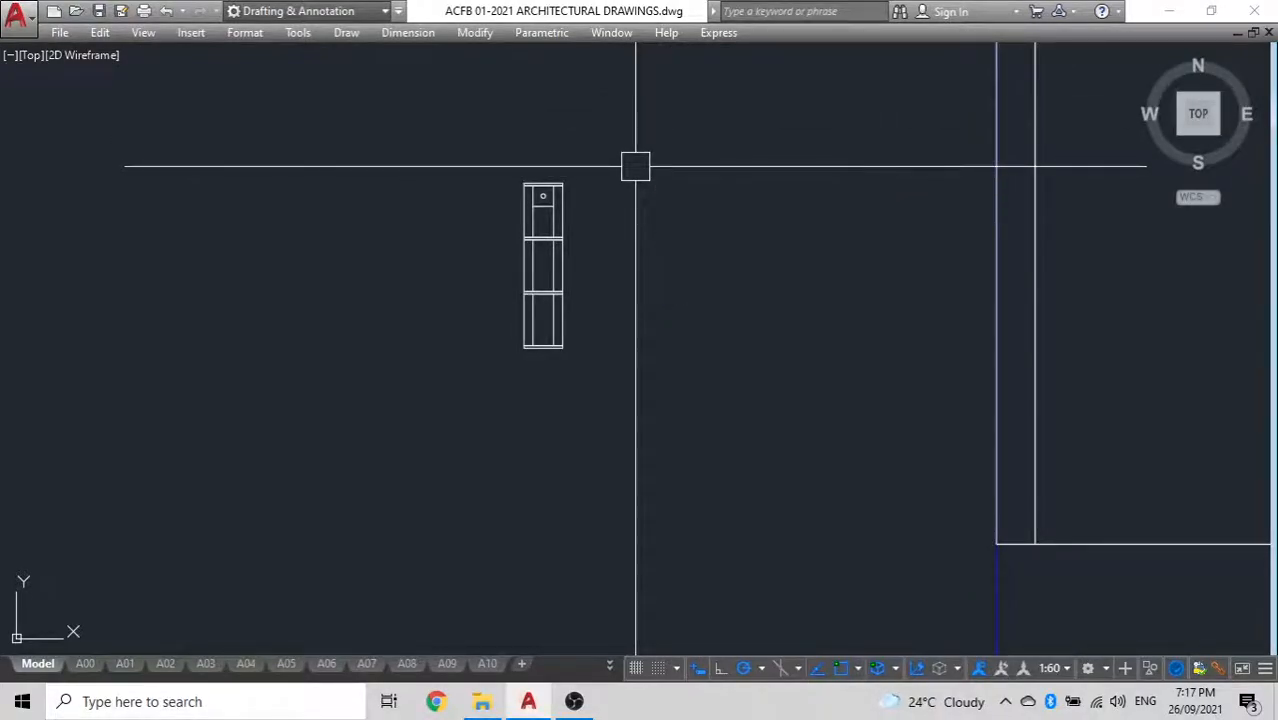
Group all objects of the three-unit stack
{"action": "scroll", "coordinate": [522, 157], "scroll_direction": "up", "scroll_amount": 5}
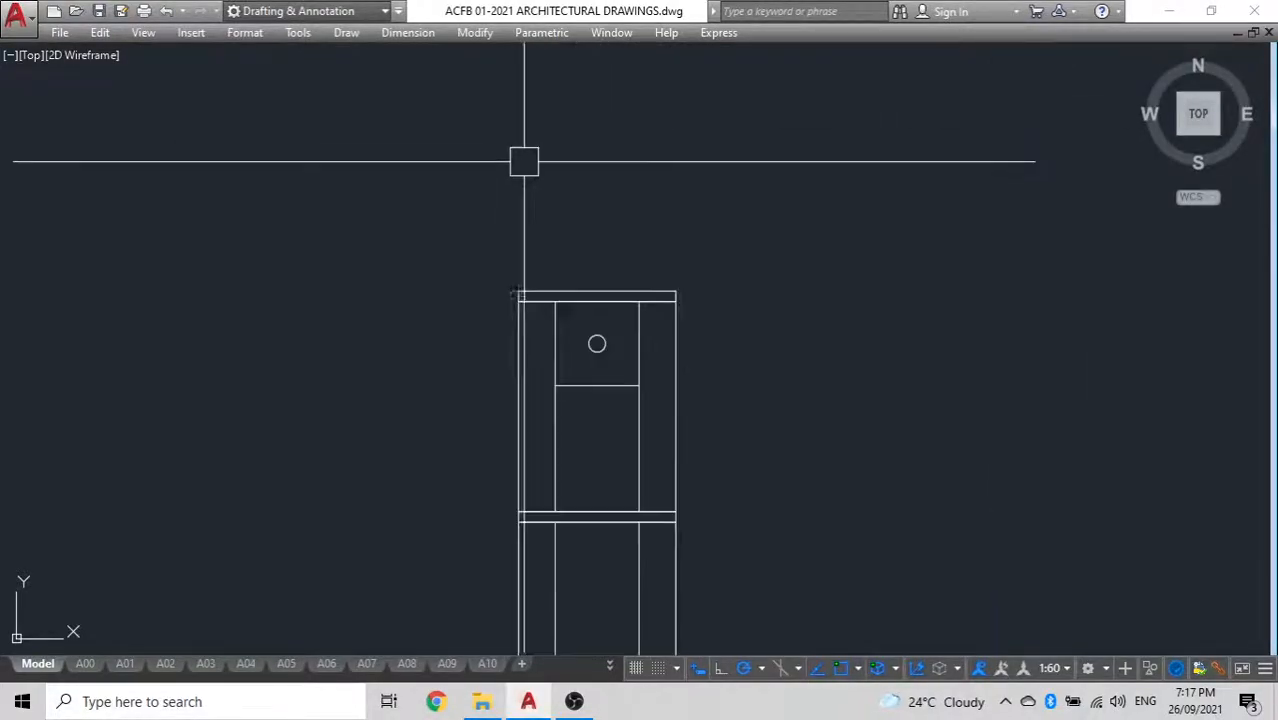
{"action": "left_click", "coordinate": [564, 285]}
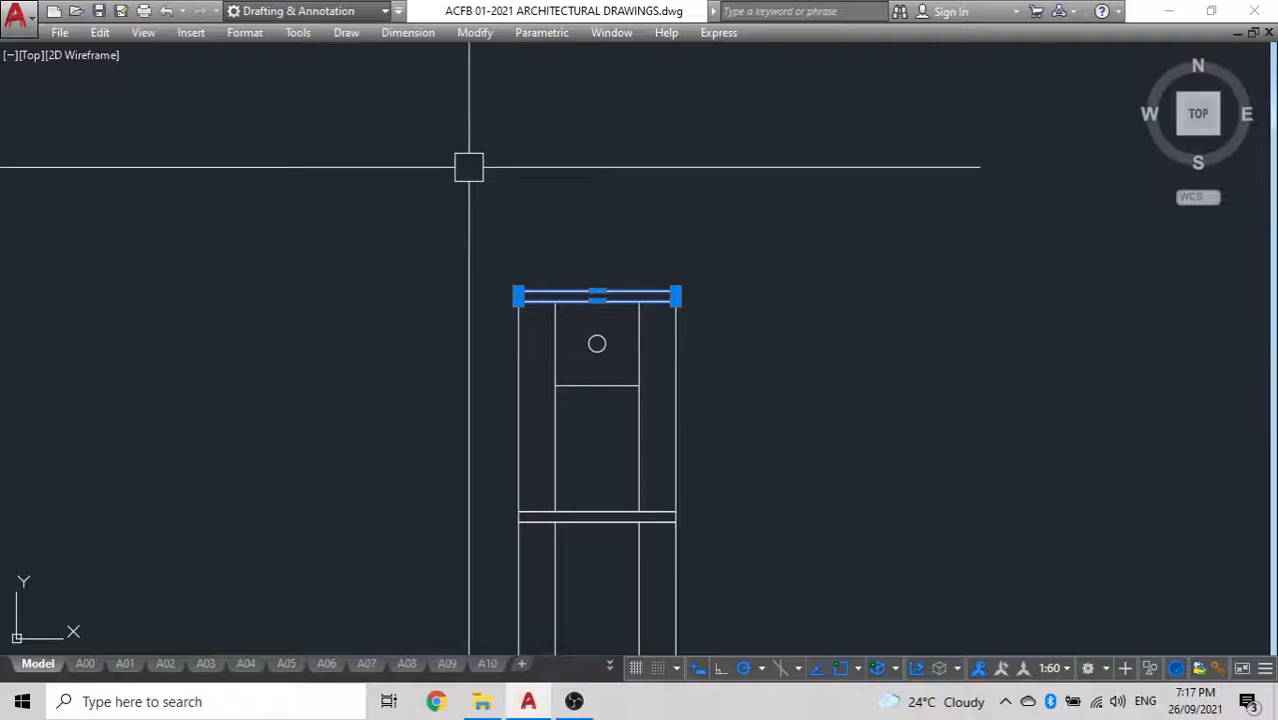
{"action": "scroll", "coordinate": [467, 178], "scroll_direction": "down", "scroll_amount": 5}
{"action": "left_click", "coordinate": [562, 422]}
{"action": "left_click", "coordinate": [431, 173]}
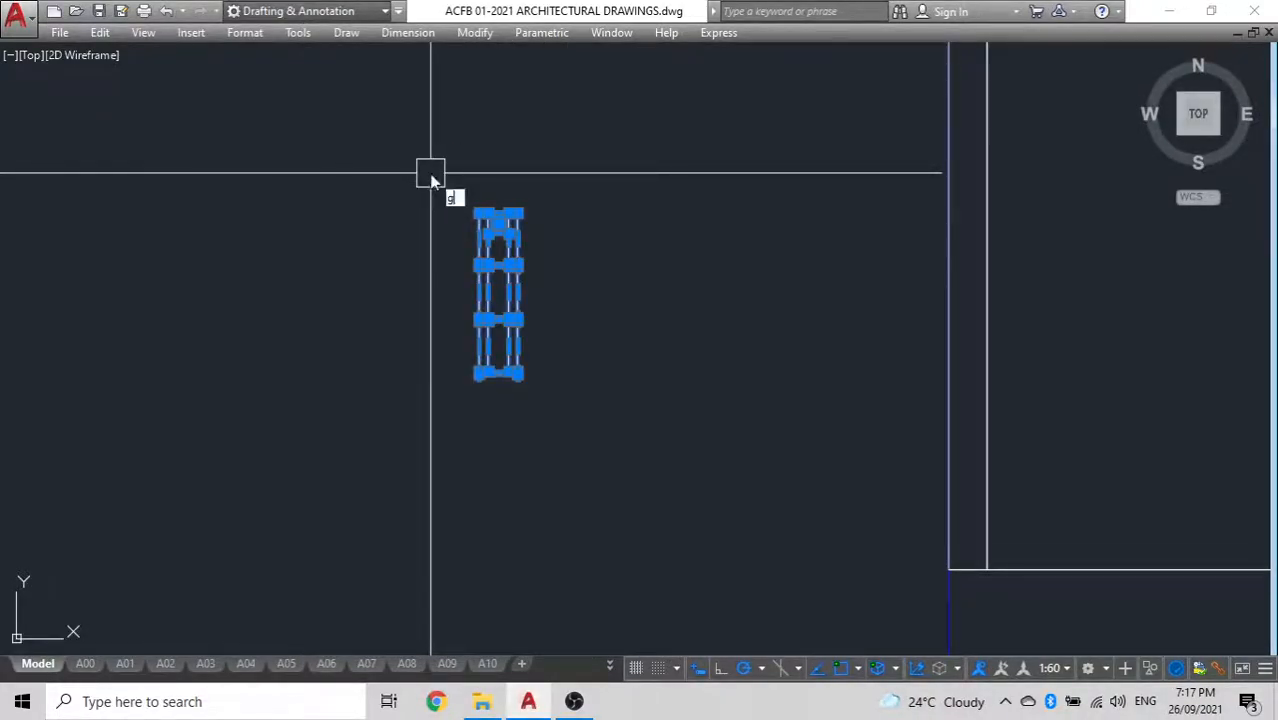
Copy the grouped stack by its lower-right corner to the lower-right corner of the section's left interior wall
{"action": "left_click", "coordinate": [508, 318]}
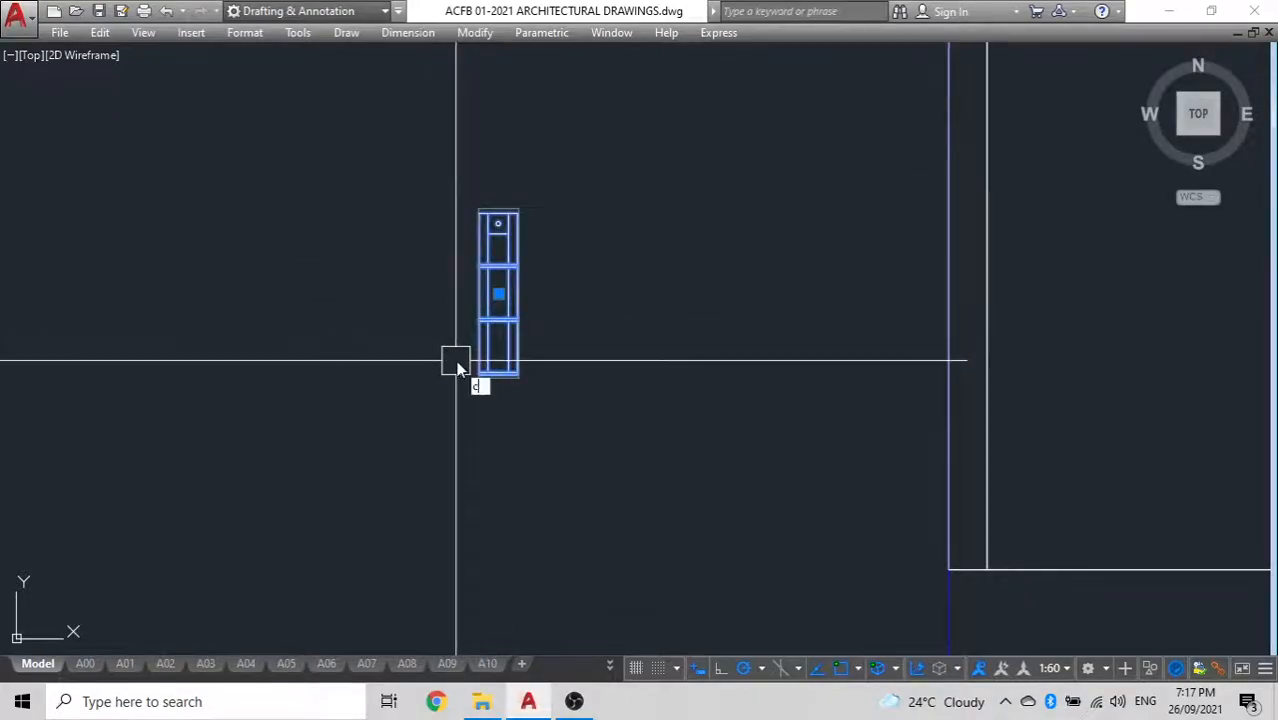
{"action": "scroll", "coordinate": [522, 378], "scroll_direction": "up", "scroll_amount": 6}
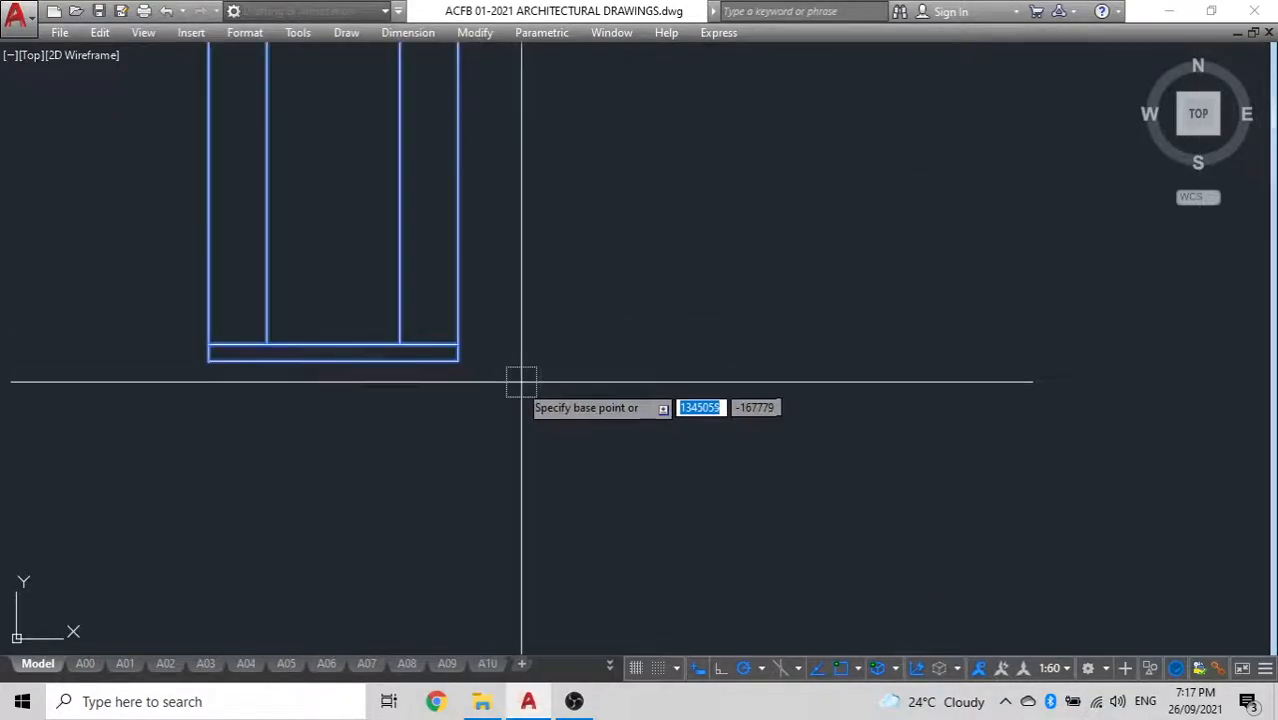
{"action": "left_click", "coordinate": [458, 360]}
{"action": "scroll", "coordinate": [460, 362], "scroll_direction": "down", "scroll_amount": 5}
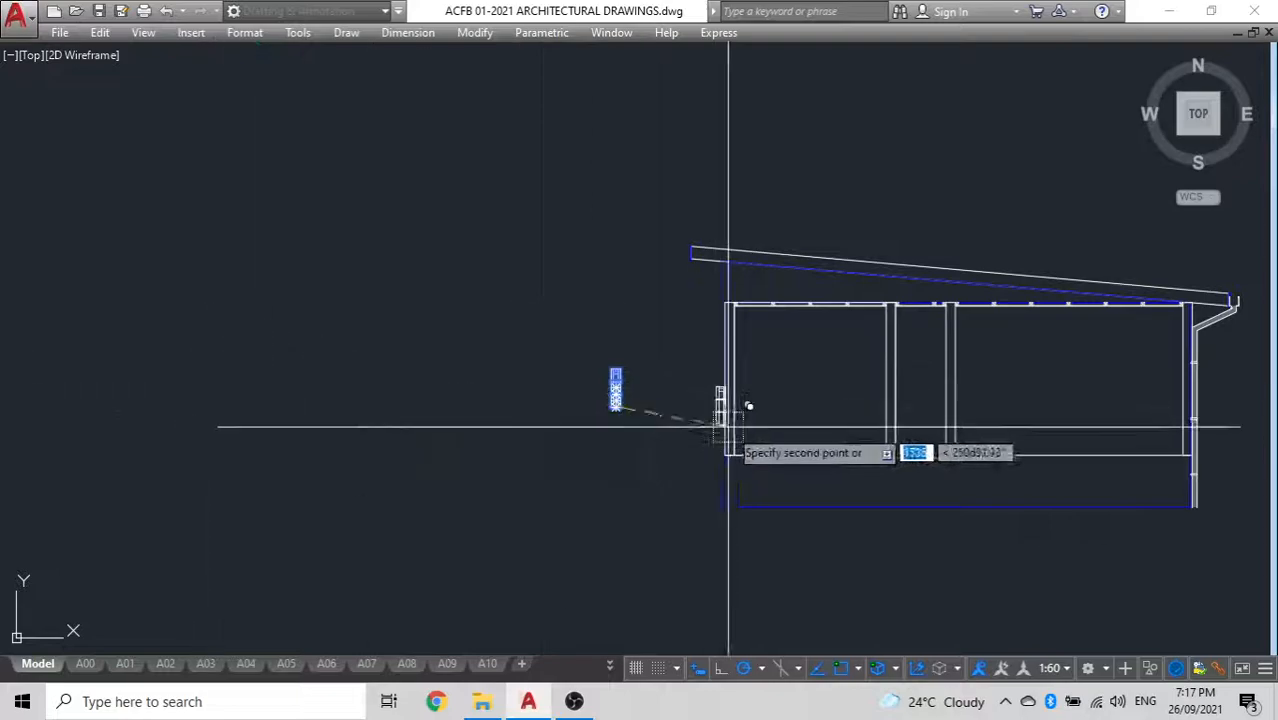
{"action": "scroll", "coordinate": [894, 452], "scroll_direction": "up", "scroll_amount": 3}
{"action": "scroll", "coordinate": [888, 455], "scroll_direction": "up", "scroll_amount": 10}
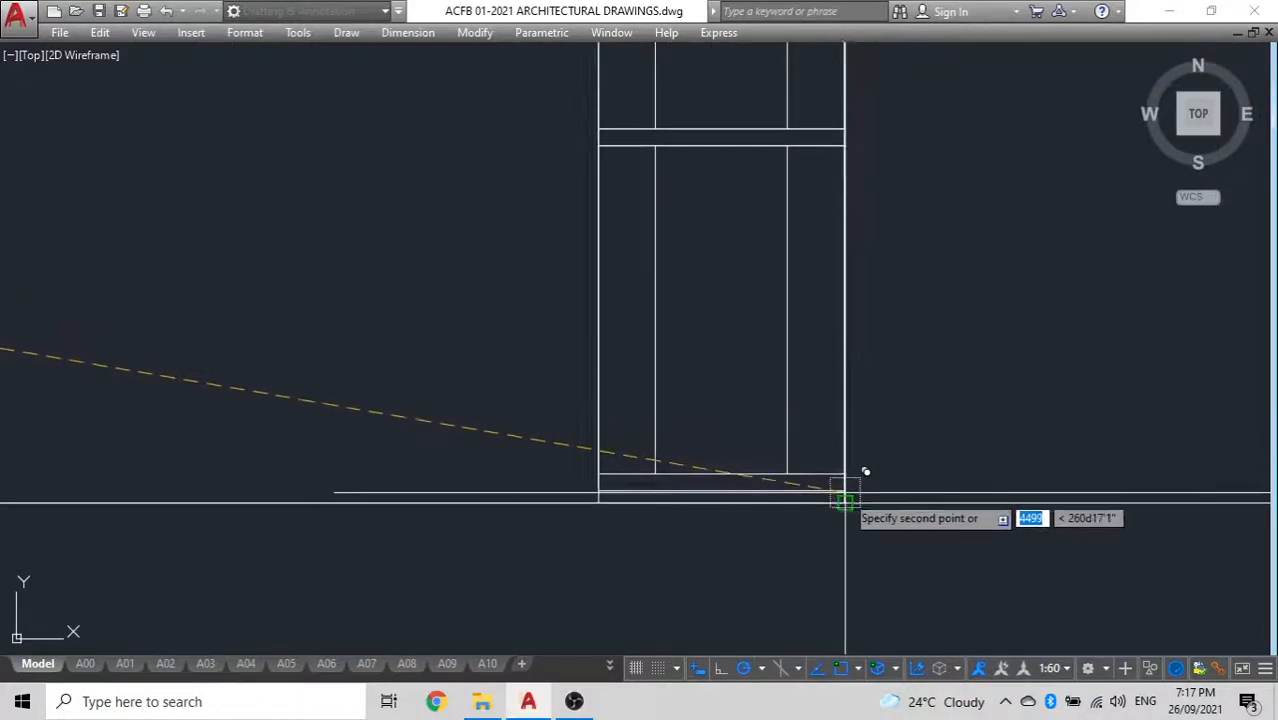
{"action": "left_click", "coordinate": [845, 502]}
Place three more copies of the grouped stack end to end up the same interior wall, past the ceiling
{"action": "scroll", "coordinate": [539, 408], "scroll_direction": "down", "scroll_amount": 4}
{"action": "middle_click_drag", "start_coordinate": [539, 408], "coordinate": [547, 540]}
{"action": "scroll", "coordinate": [632, 156], "scroll_direction": "up", "scroll_amount": 4}
{"action": "left_click", "coordinate": [719, 206]}
{"action": "scroll", "coordinate": [479, 229], "scroll_direction": "down", "scroll_amount": 7}
{"action": "middle_click_drag", "start_coordinate": [479, 242], "coordinate": [502, 467]}
{"action": "scroll", "coordinate": [552, 256], "scroll_direction": "up", "scroll_amount": 4}
{"action": "left_click", "coordinate": [517, 354]}
{"action": "scroll", "coordinate": [316, 208], "scroll_direction": "down", "scroll_amount": 4}
{"action": "middle_click_drag", "start_coordinate": [317, 208], "coordinate": [368, 411]}
{"action": "scroll", "coordinate": [445, 264], "scroll_direction": "up", "scroll_amount": 4}
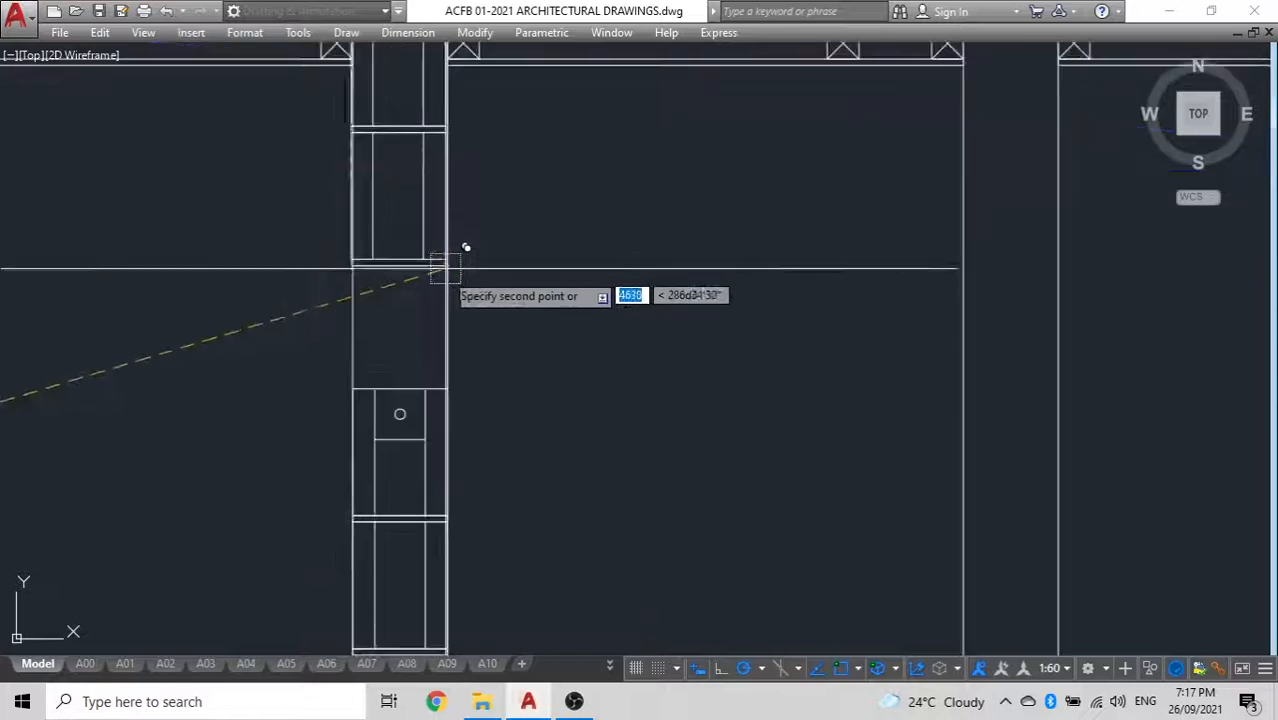
{"action": "left_click", "coordinate": [449, 388]}
{"action": "key", "text": "Escape"}
{"action": "scroll", "coordinate": [491, 340], "scroll_direction": "down", "scroll_amount": 4}
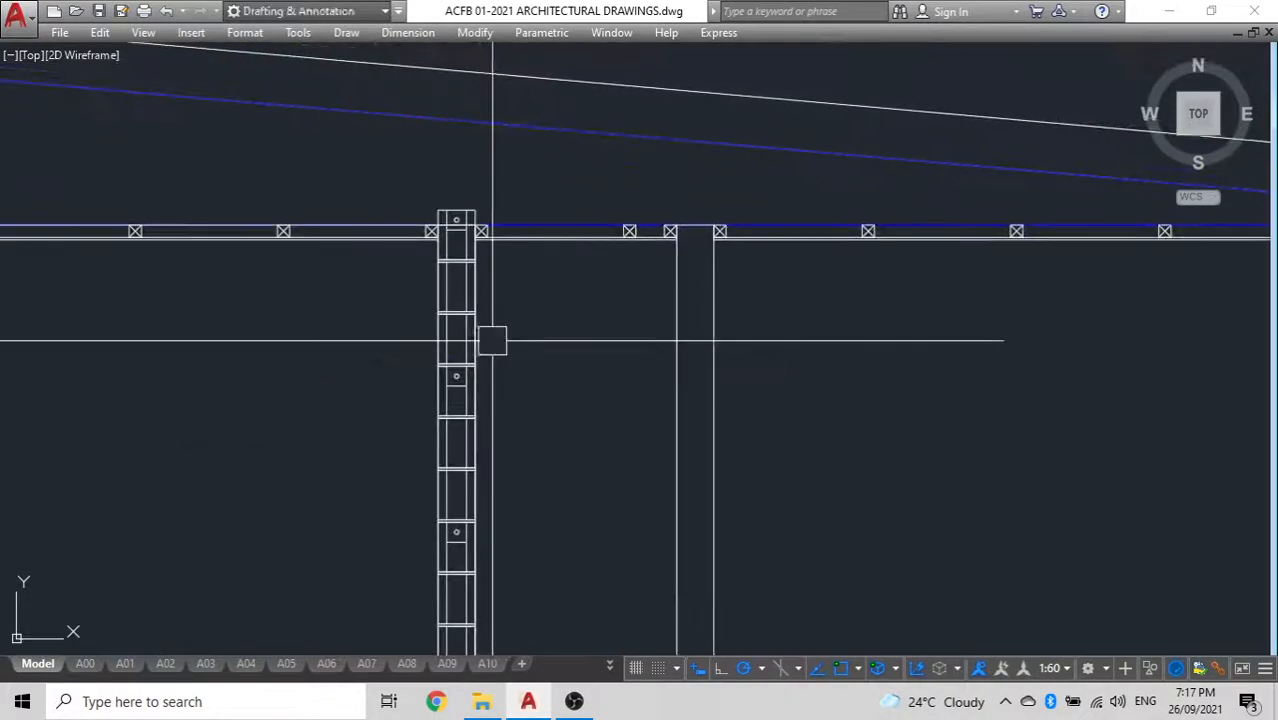
Delete the topmost stack copy that runs through the ceiling in the left interior wall
{"action": "scroll", "coordinate": [450, 249], "scroll_direction": "up", "scroll_amount": 6}
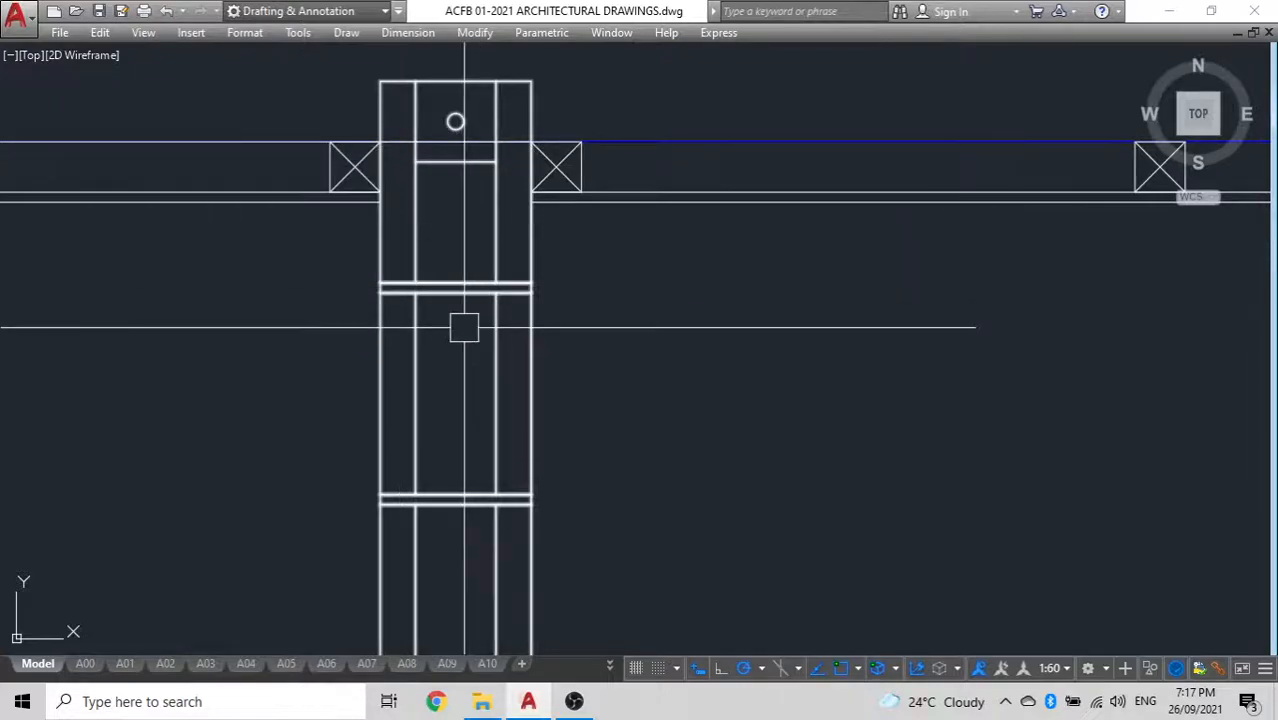
{"action": "scroll", "coordinate": [464, 327], "scroll_direction": "down", "scroll_amount": 4}
{"action": "left_click", "coordinate": [421, 286]}
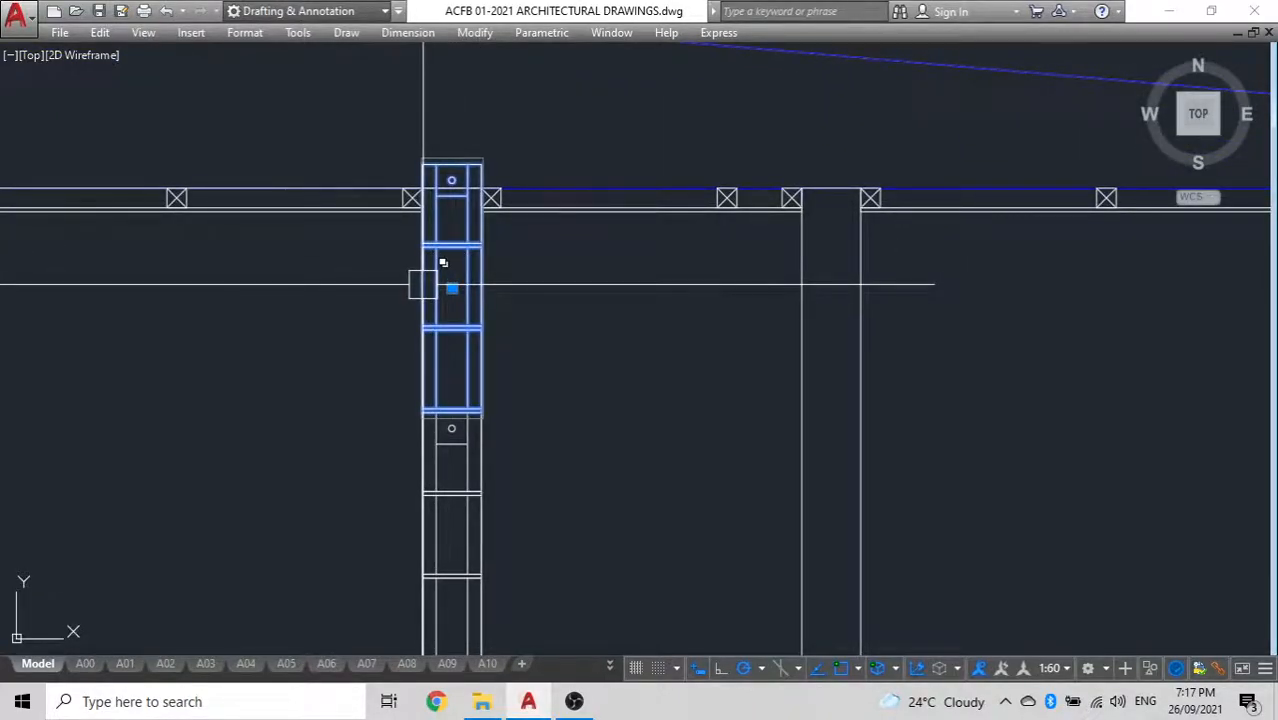
{"action": "key", "text": "Delete"}
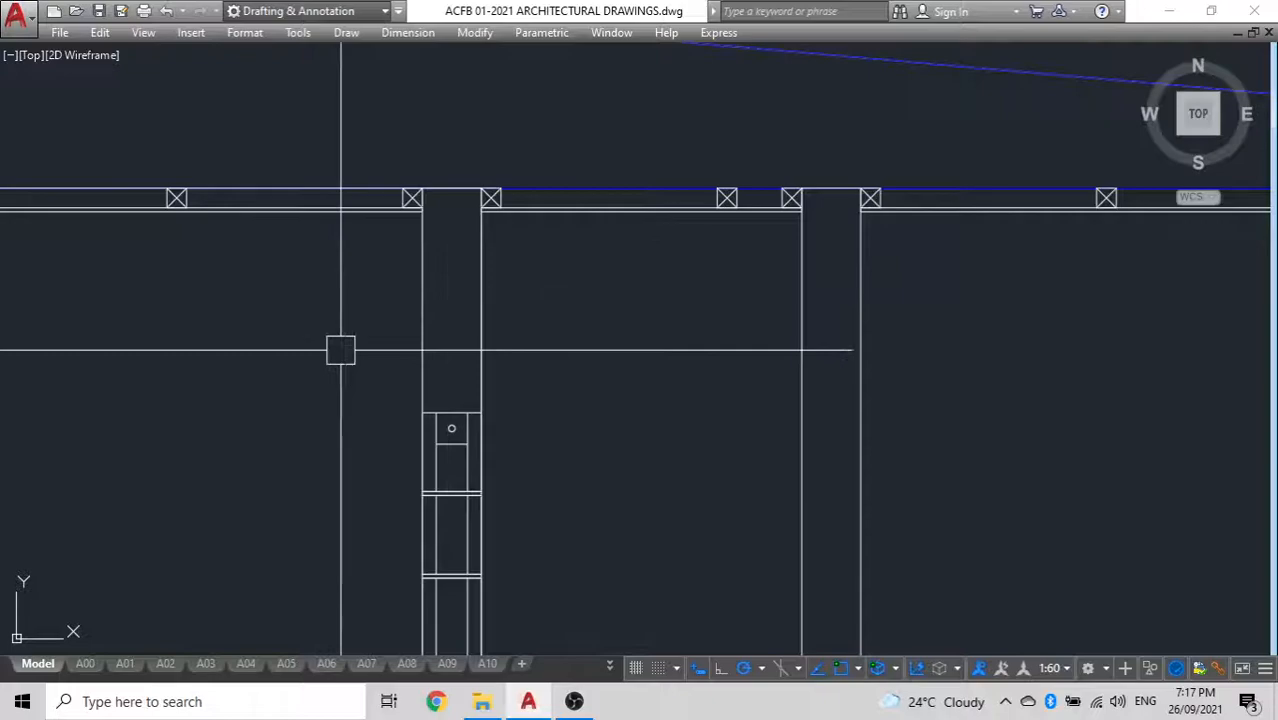
Draw a 400 by 150 rectangle beside the upper part of the left interior wall
{"action": "type", "text": "rec"}
{"action": "key", "text": "Return"}
{"action": "left_click", "coordinate": [198, 256]}
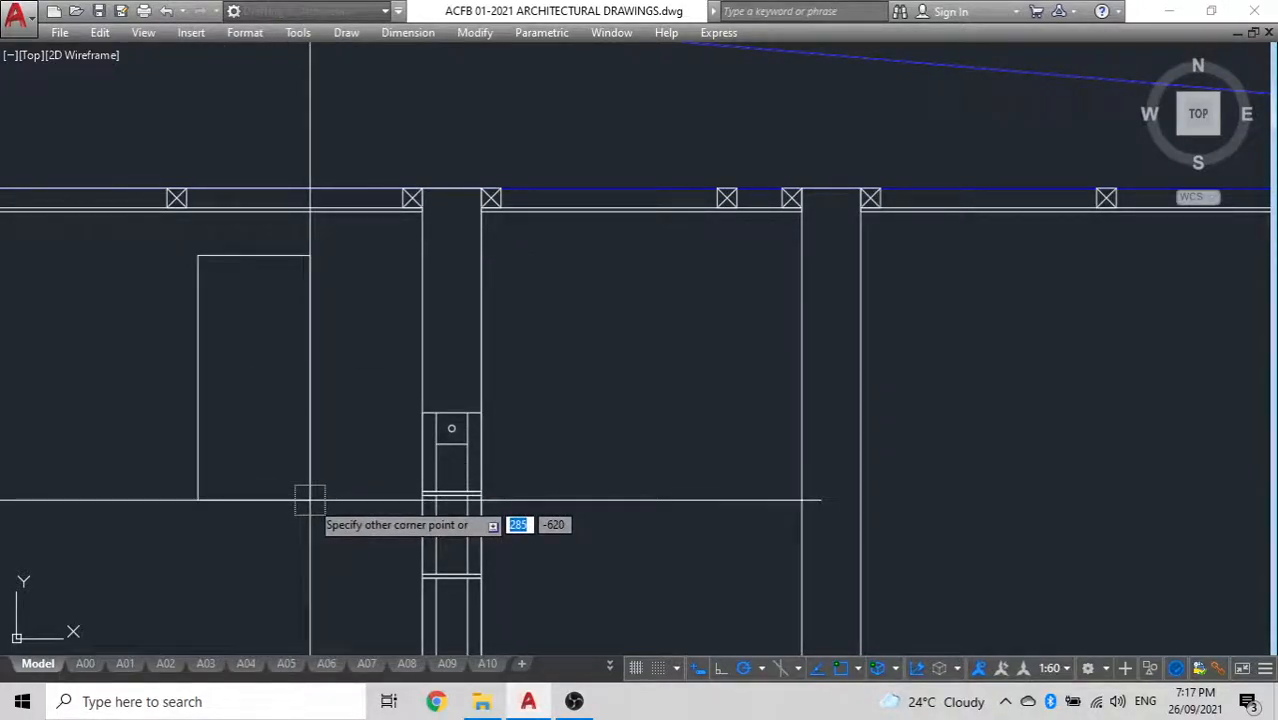
{"action": "type", "text": "400"}
{"action": "key", "text": "Tab"}
{"action": "type", "text": "150"}
{"action": "key", "text": "Return"}
Rotate the 400 by 150 rectangle upright about its lower-right corner
{"action": "type", "text": "ro"}
{"action": "key", "text": "Return"}
{"action": "left_click", "coordinate": [276, 225]}
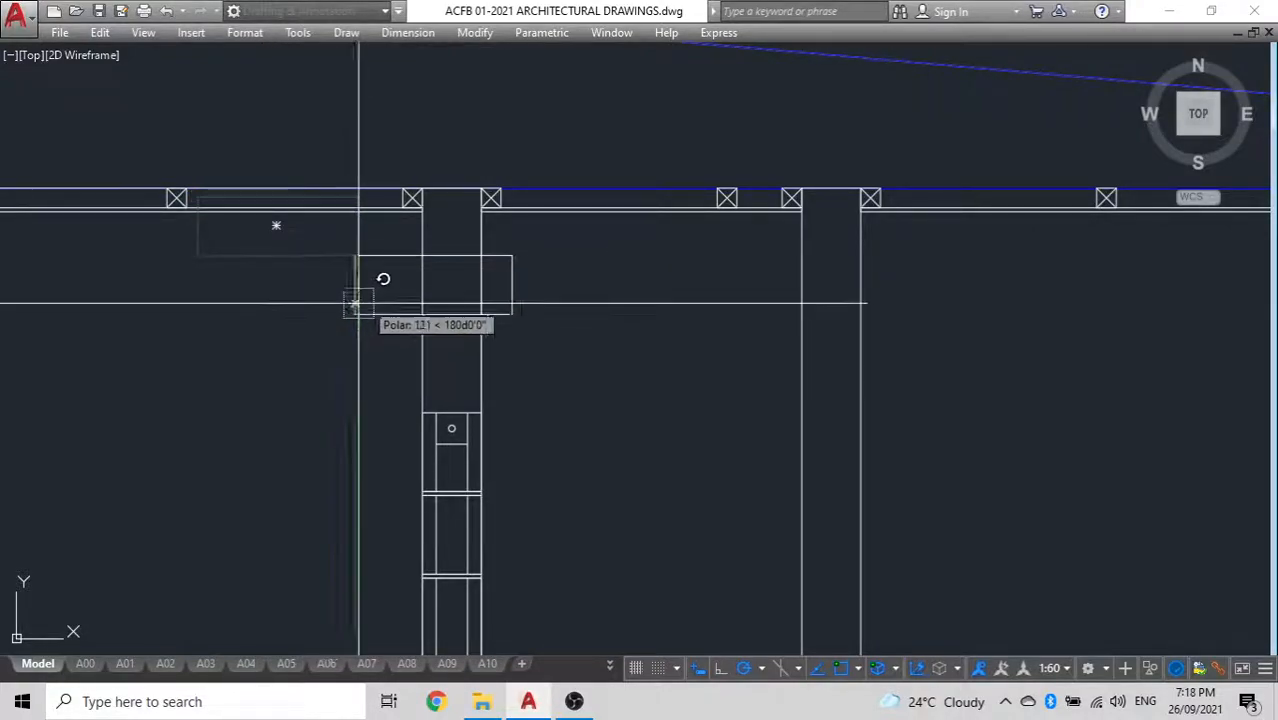
{"action": "left_click", "coordinate": [650, 257]}
Move the upright rectangle by its upper-left corner to the upper-left corner of the left interior wall
{"action": "left_click", "coordinate": [372, 256]}
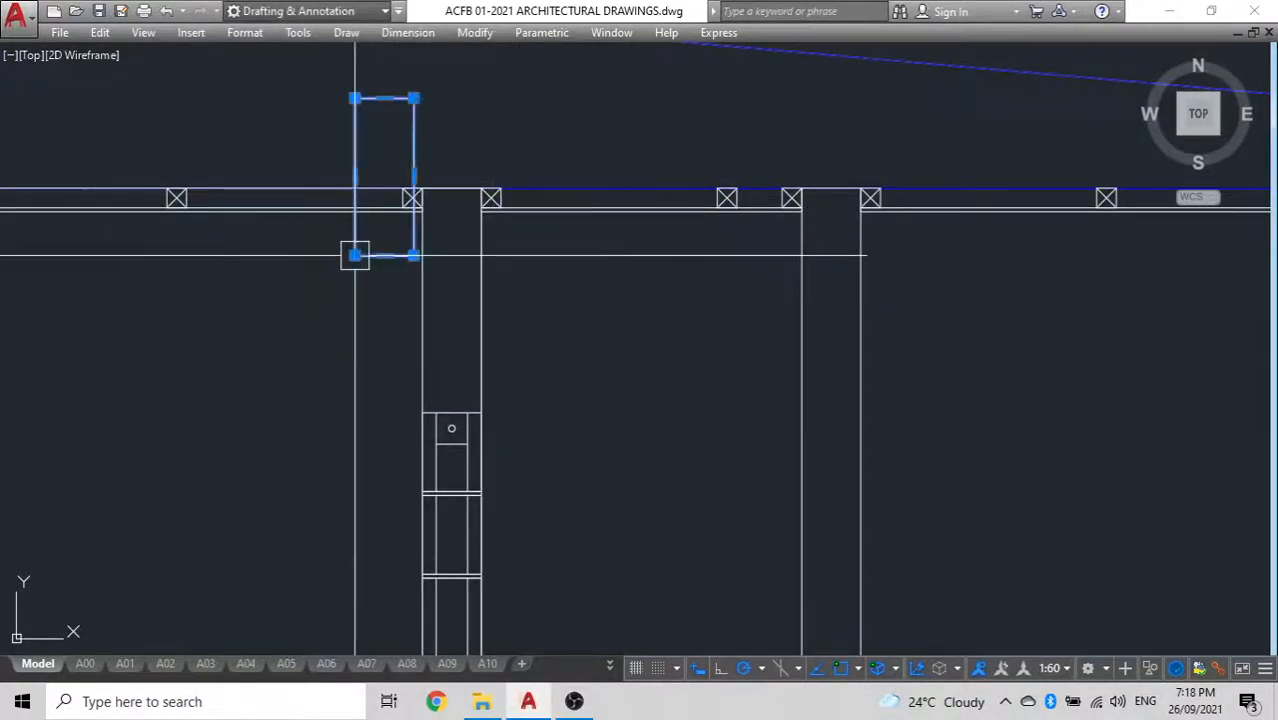
{"action": "left_click", "coordinate": [356, 98]}
{"action": "scroll", "coordinate": [442, 180], "scroll_direction": "up", "scroll_amount": 2}
{"action": "scroll", "coordinate": [441, 181], "scroll_direction": "up", "scroll_amount": 2}
{"action": "left_click", "coordinate": [391, 197]}
{"action": "scroll", "coordinate": [378, 243], "scroll_direction": "down", "scroll_amount": 4}
{"action": "middle_click_drag", "start_coordinate": [380, 218], "coordinate": [398, 109]}
Measure the gap between the rectangle's lower edge and the top of the block stack in the wall
{"action": "scroll", "coordinate": [458, 290], "scroll_direction": "up", "scroll_amount": 3}
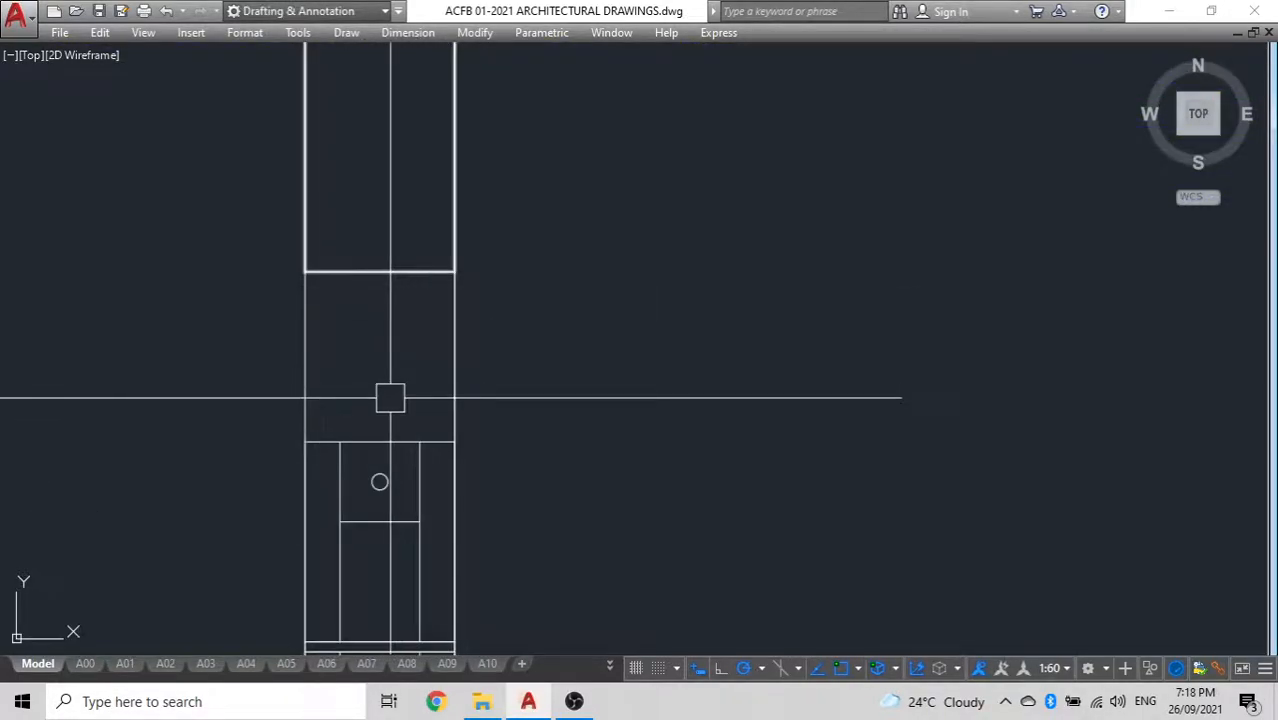
{"action": "type", "text": "l"}
{"action": "key", "text": "Return"}
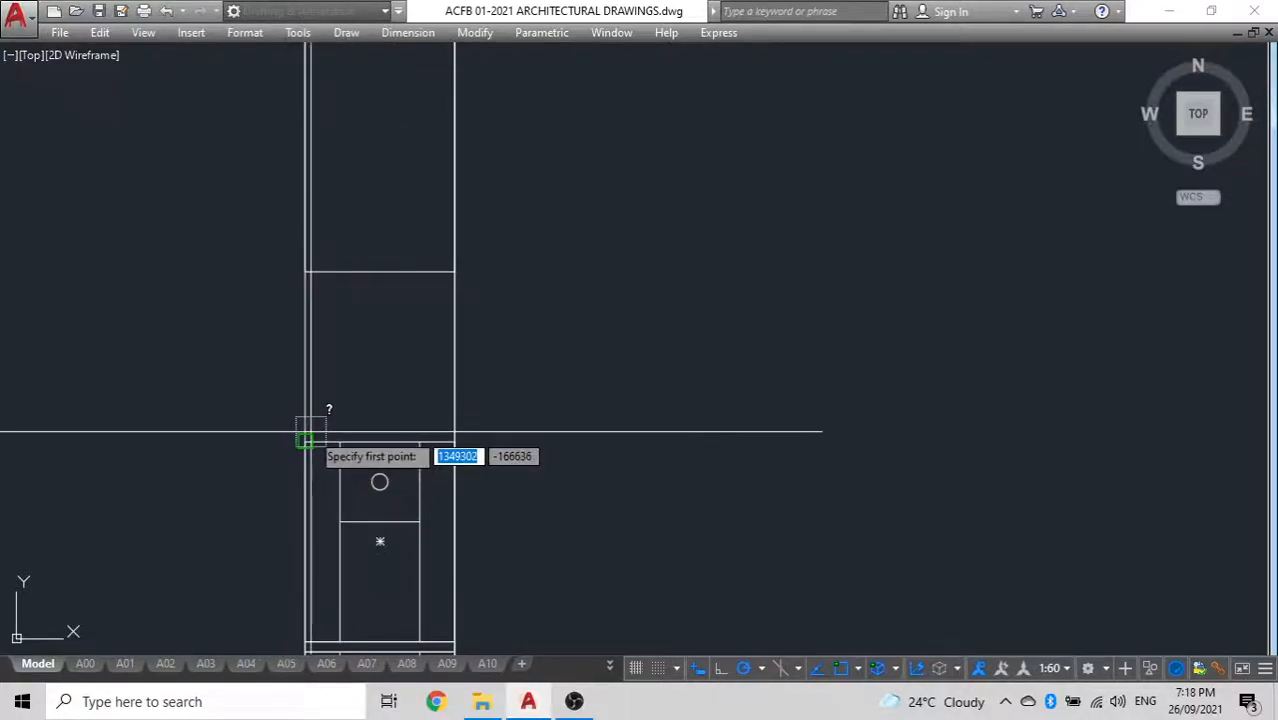
{"action": "left_click", "coordinate": [305, 440]}
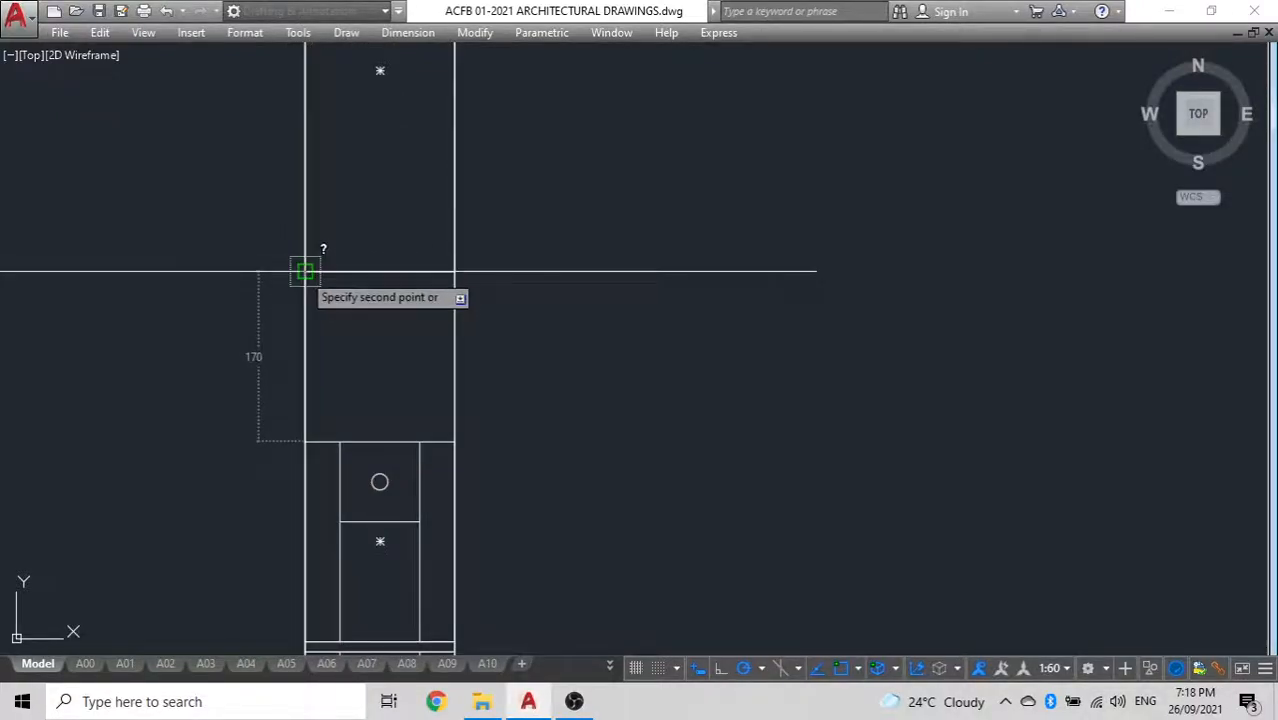
{"action": "key", "text": "Escape"}
Ungroup the original three-unit stack standing apart from the section
{"action": "scroll", "coordinate": [340, 325], "scroll_direction": "down", "scroll_amount": 2}
{"action": "middle_click_drag", "start_coordinate": [345, 329], "coordinate": [485, 235]}
{"action": "left_click", "coordinate": [493, 305]}
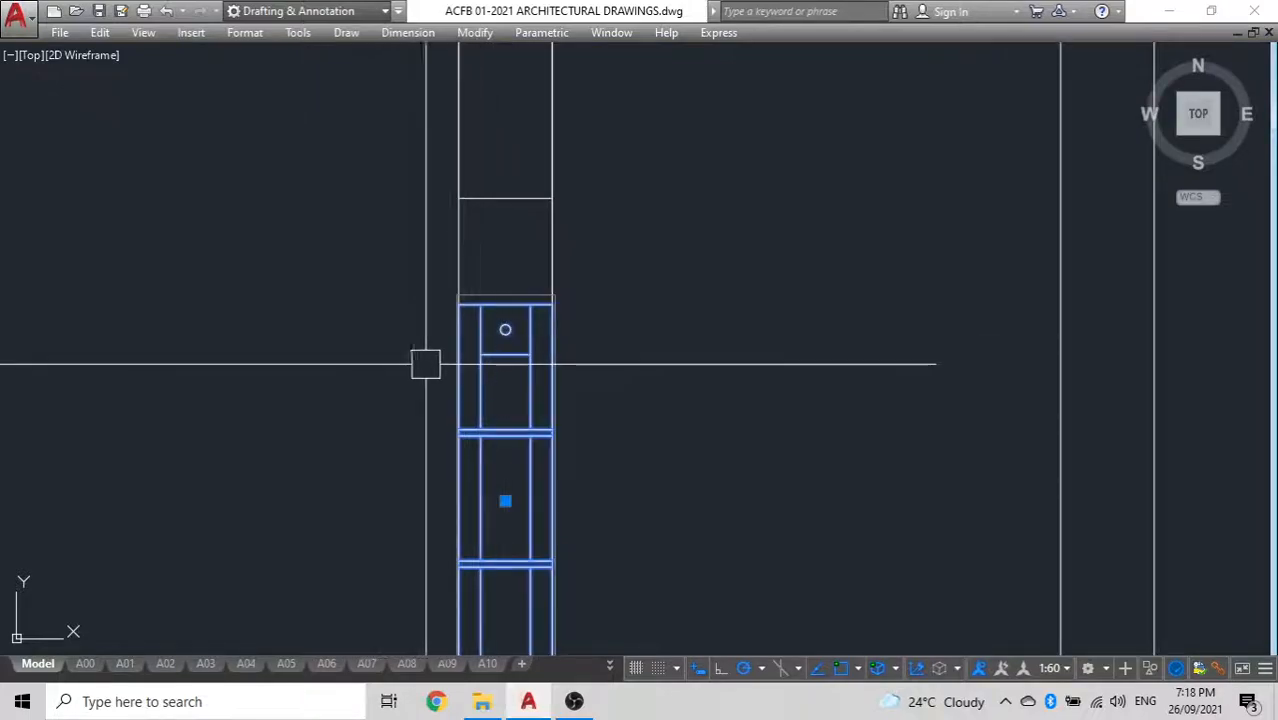
{"action": "scroll", "coordinate": [430, 305], "scroll_direction": "down", "scroll_amount": 2}
{"action": "key", "text": "Escape"}
{"action": "middle_click_drag", "start_coordinate": [334, 406], "coordinate": [545, 331]}
{"action": "scroll", "coordinate": [545, 331], "scroll_direction": "down", "scroll_amount": 5}
{"action": "scroll", "coordinate": [413, 334], "scroll_direction": "up", "scroll_amount": 5}
{"action": "left_click", "coordinate": [447, 347]}
{"action": "type", "text": "o"}
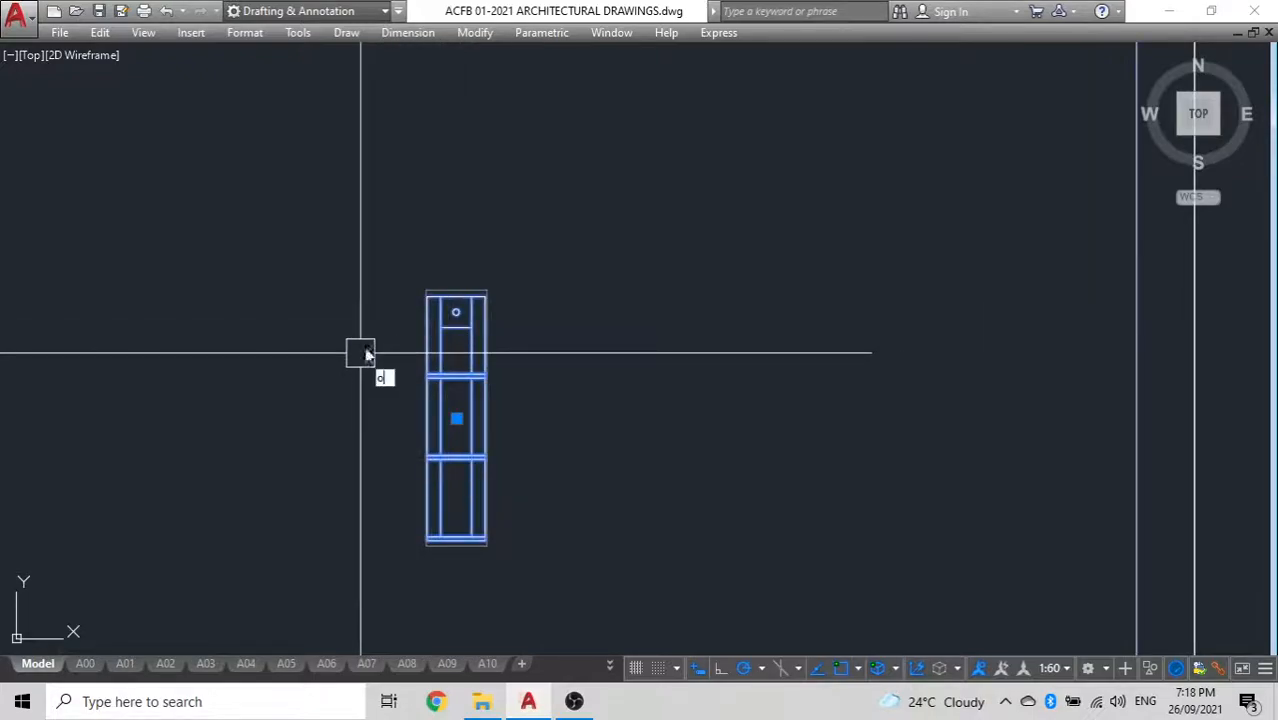
{"action": "type", "text": "ng"}
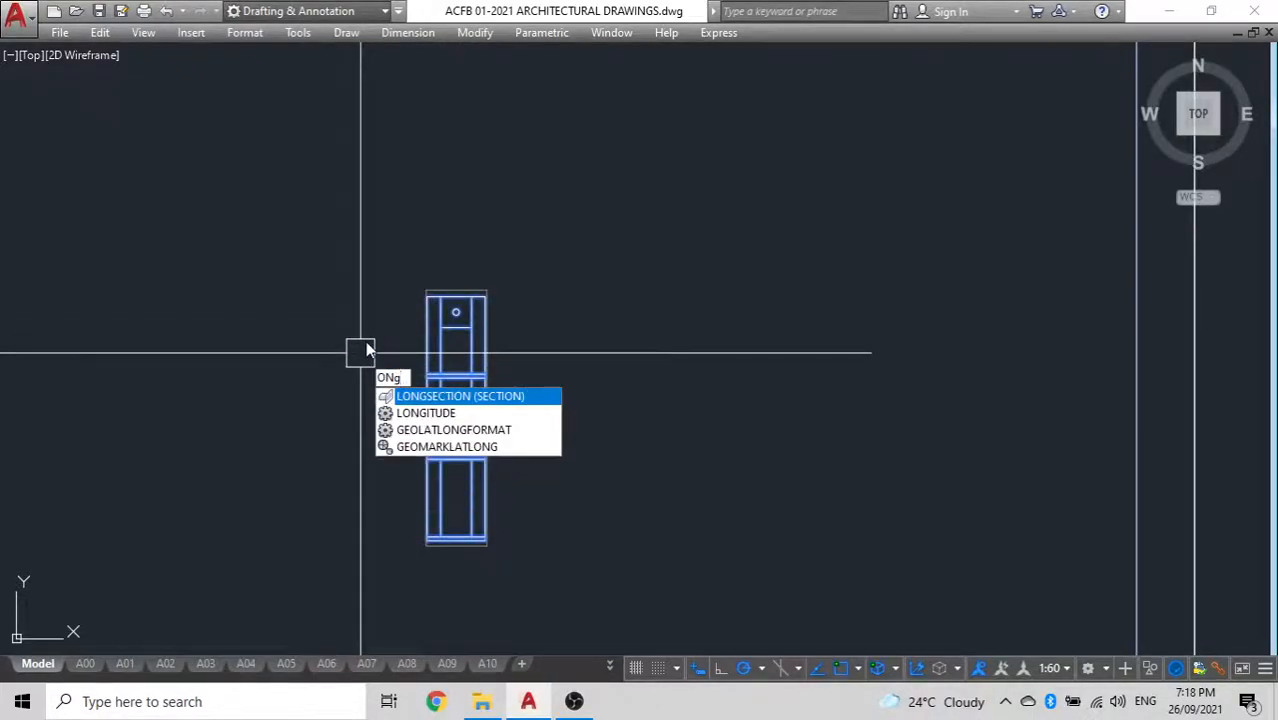
{"action": "key", "text": "BackSpace"}
{"action": "key", "text": "BackSpace"}
{"action": "key", "text": "BackSpace"}
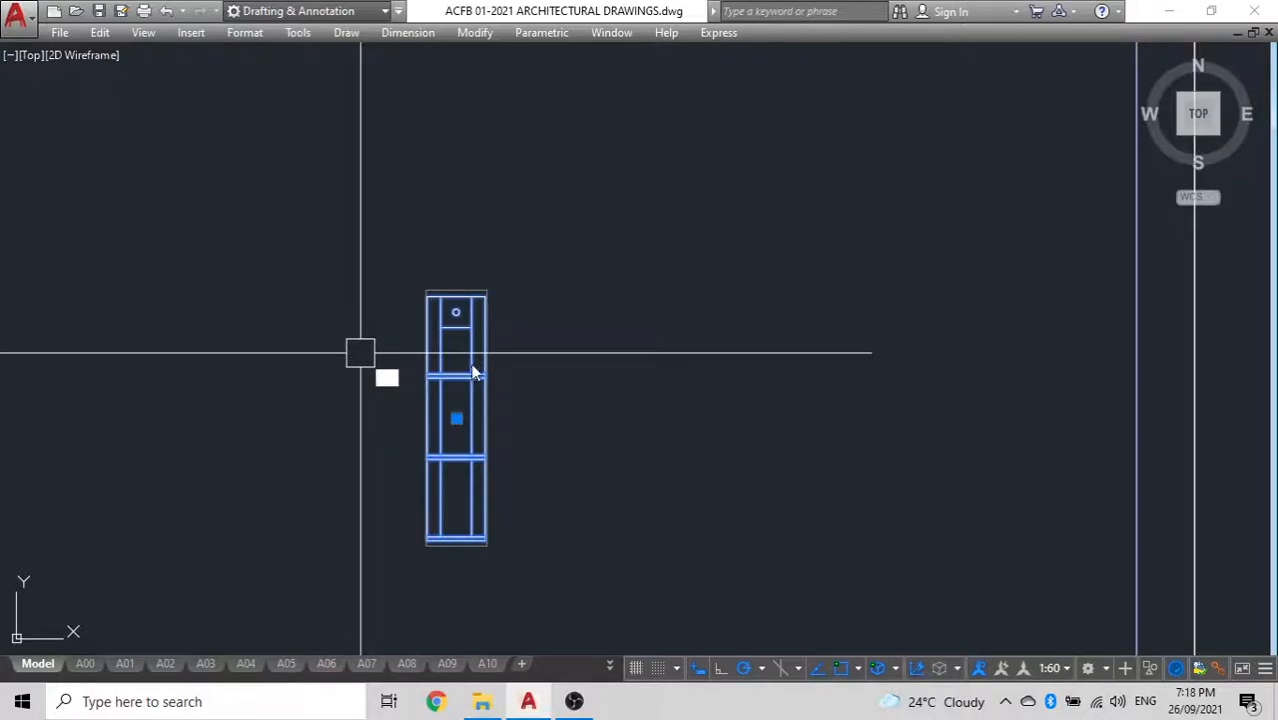
{"action": "key", "text": "Escape"}
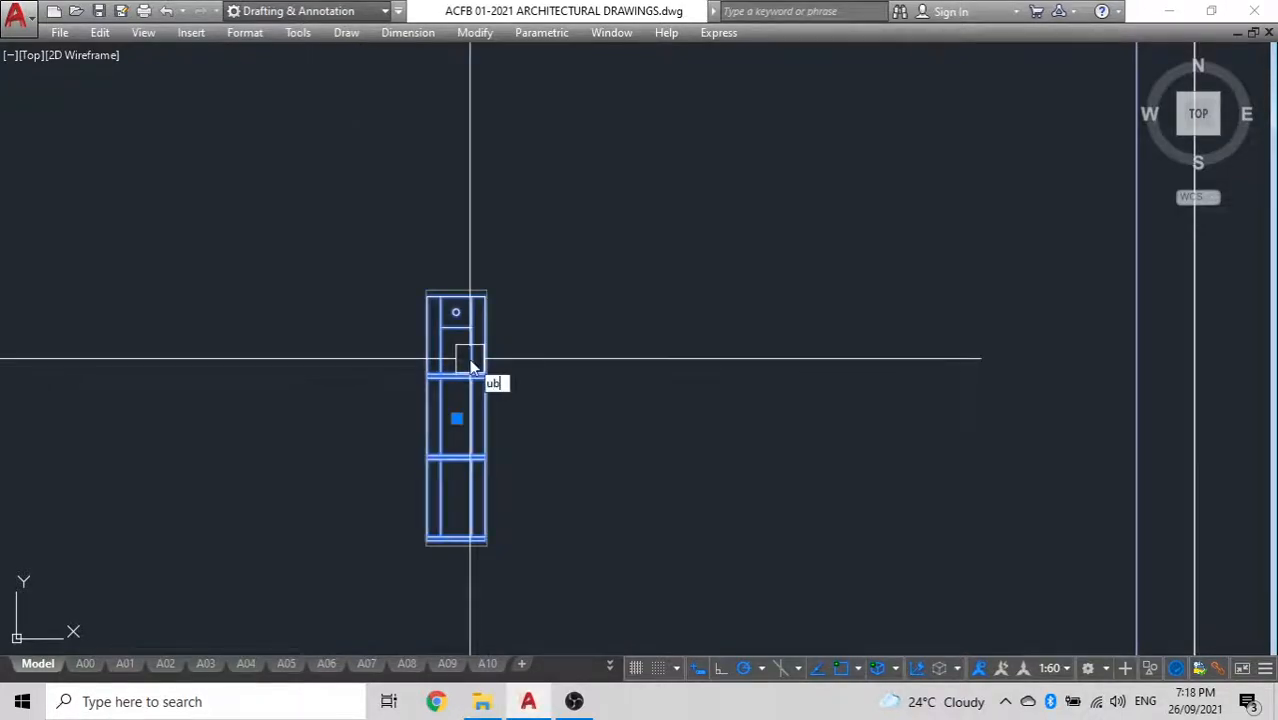
{"action": "key", "text": "BackSpace"}
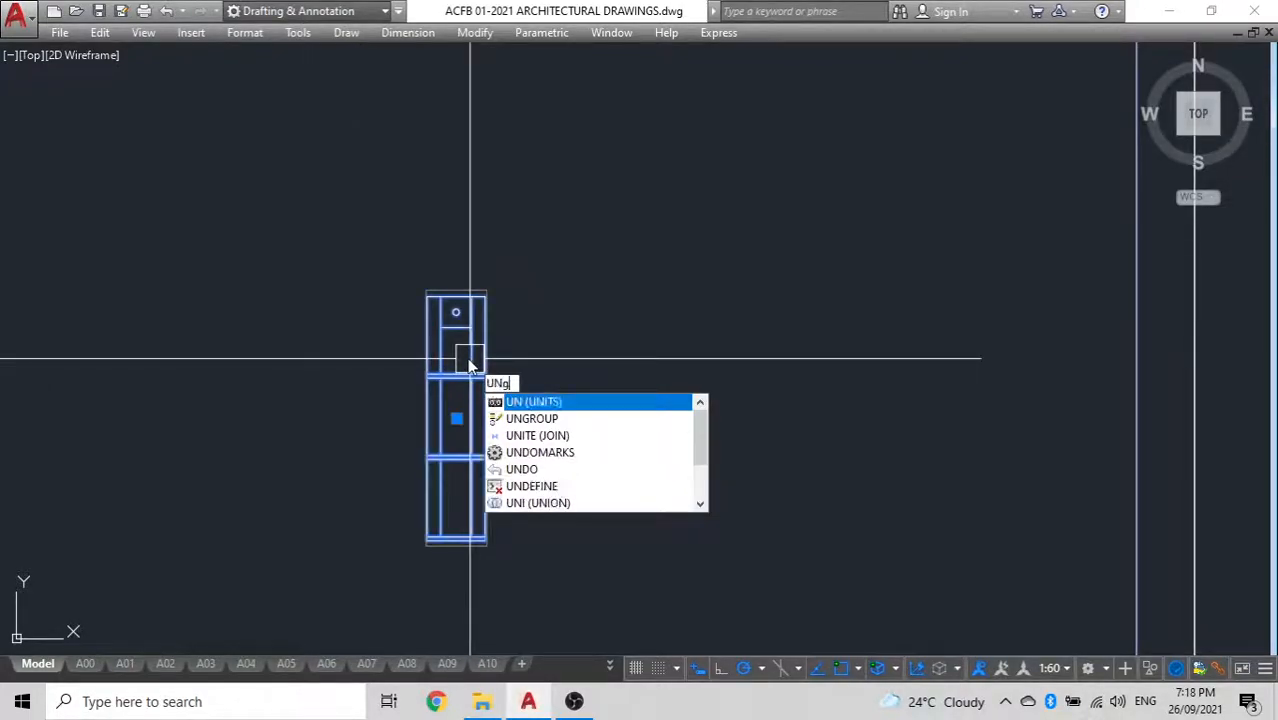
{"action": "key", "text": "Escape"}
Copy the lowest unit of the ungrouped stack by its lower-left corner onto the top of the stack in the left interior wall
{"action": "left_click", "coordinate": [530, 578]}
{"action": "left_click", "coordinate": [391, 484]}
{"action": "type", "text": "o"}
{"action": "key", "text": "Return"}
{"action": "scroll", "coordinate": [441, 567], "scroll_direction": "up", "scroll_amount": 5}
{"action": "left_click", "coordinate": [379, 449]}
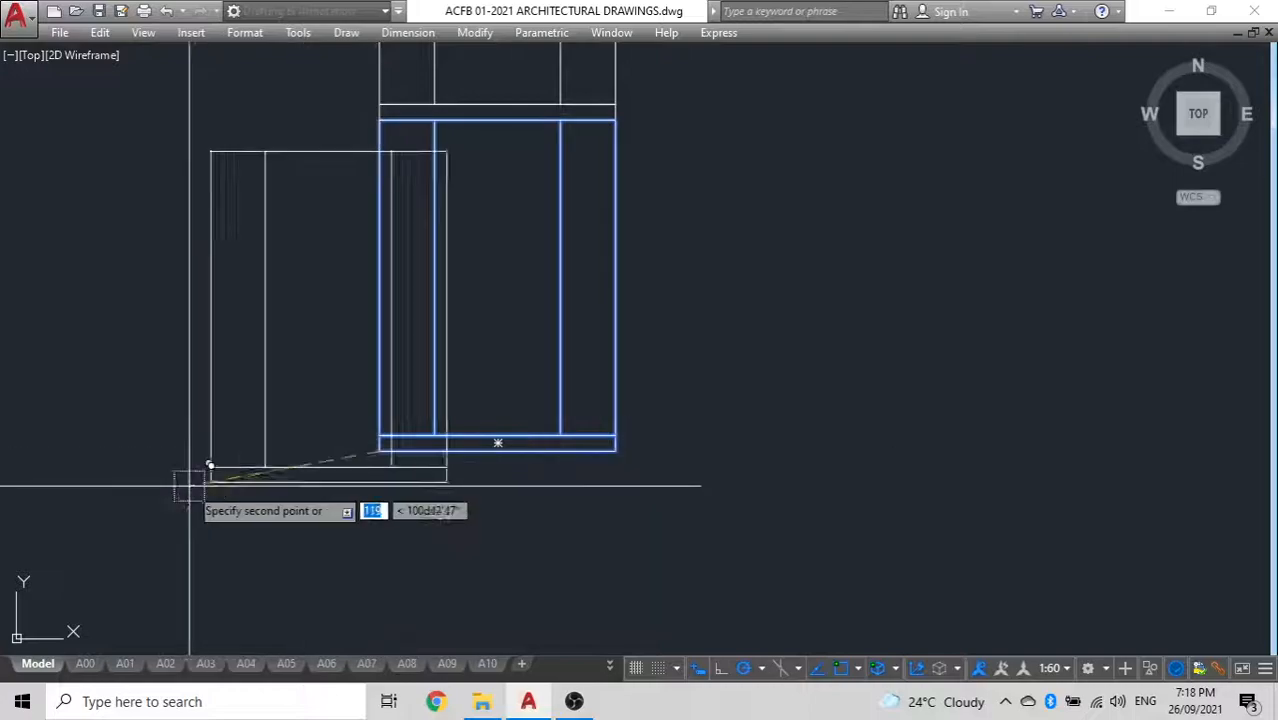
{"action": "scroll", "coordinate": [419, 434], "scroll_direction": "down", "scroll_amount": 4}
{"action": "scroll", "coordinate": [676, 371], "scroll_direction": "up", "scroll_amount": 6}
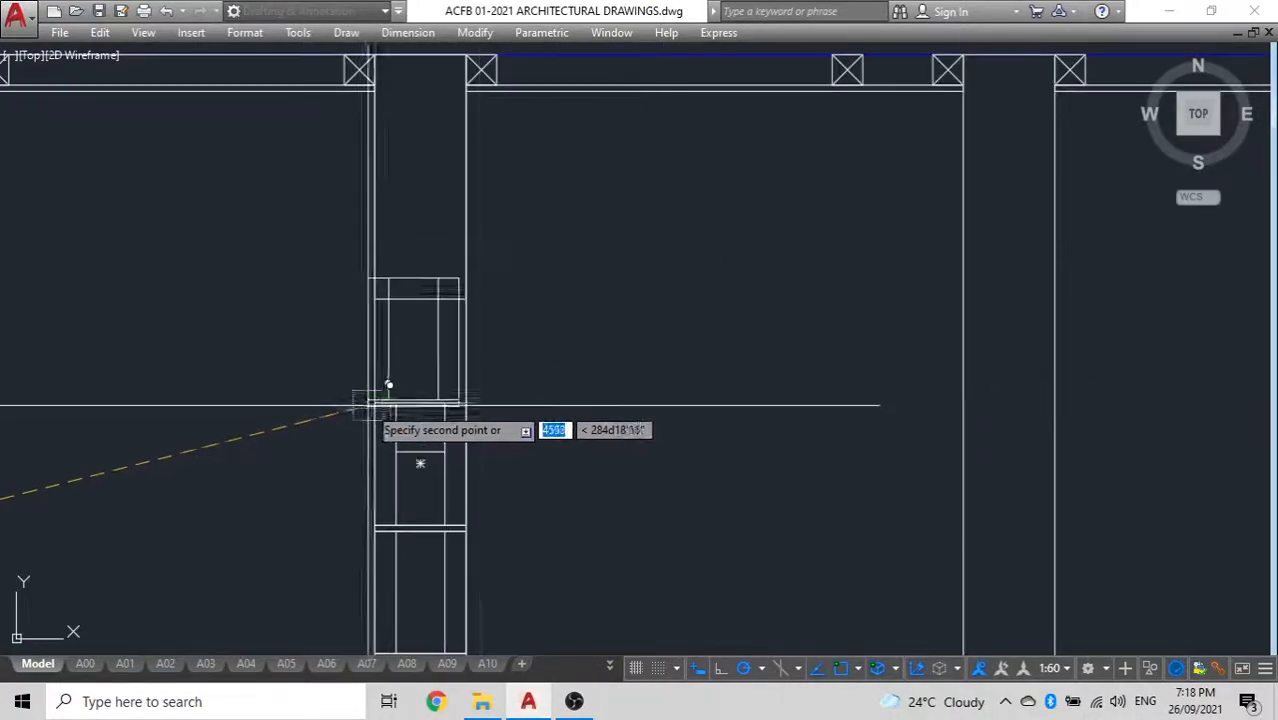
{"action": "left_click", "coordinate": [374, 403]}
{"action": "key", "text": "Escape"}
Shorten the rectangle at the wall's top so its lower edge meets the top of the added block unit
{"action": "scroll", "coordinate": [421, 303], "scroll_direction": "up", "scroll_amount": 4}
{"action": "left_click", "coordinate": [421, 303]}
{"action": "left_click", "coordinate": [411, 270]}
{"action": "scroll", "coordinate": [411, 269], "scroll_direction": "up", "scroll_amount": 2}
{"action": "middle_click_drag", "start_coordinate": [405, 270], "coordinate": [457, 396]}
{"action": "left_click", "coordinate": [468, 422]}
{"action": "left_click", "coordinate": [463, 365]}
{"action": "key", "text": "Escape"}
Inspect the filled left interior wall down to the floor line and the drawing areas around the section
{"action": "scroll", "coordinate": [463, 365], "scroll_direction": "down", "scroll_amount": 6}
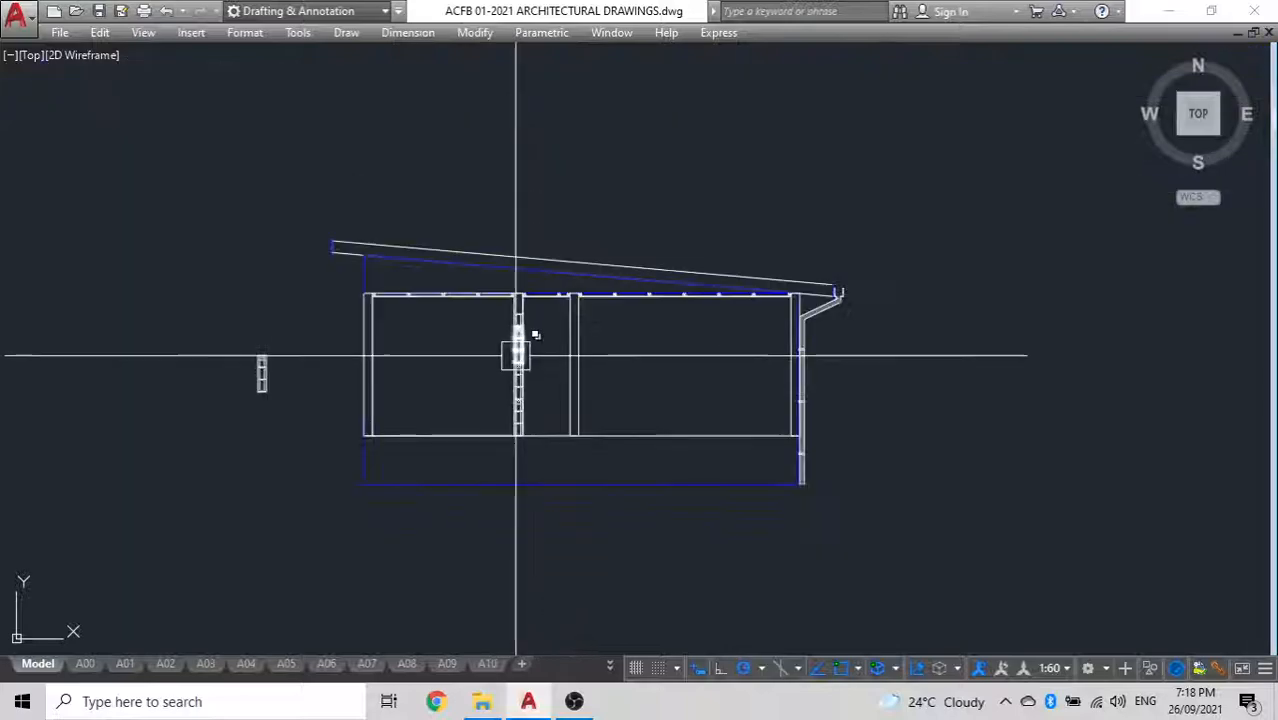
{"action": "scroll", "coordinate": [535, 388], "scroll_direction": "up", "scroll_amount": 4}
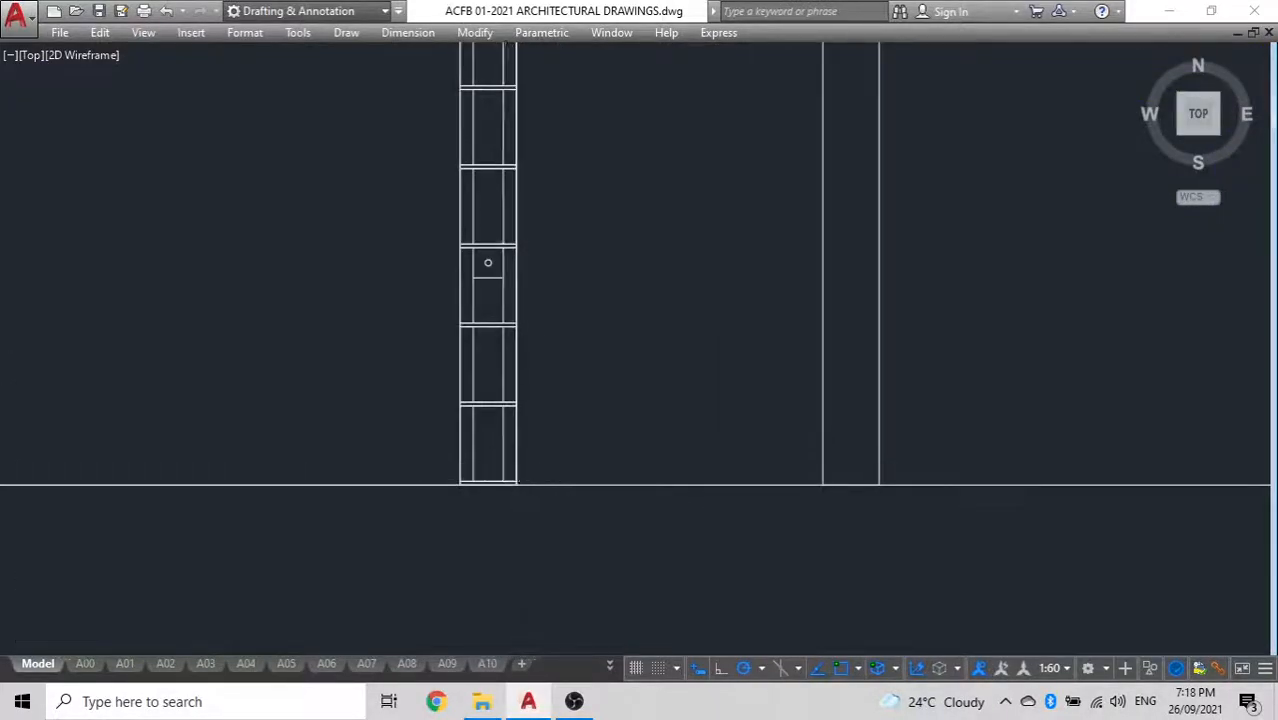
{"action": "scroll", "coordinate": [502, 468], "scroll_direction": "up", "scroll_amount": 10}
{"action": "middle_click_drag", "start_coordinate": [523, 580], "coordinate": [632, 365]}
{"action": "left_click", "coordinate": [680, 419]}
{"action": "scroll", "coordinate": [435, 244], "scroll_direction": "down", "scroll_amount": 4}
{"action": "middle_click_drag", "start_coordinate": [434, 225], "coordinate": [354, 653]}
{"action": "scroll", "coordinate": [351, 271], "scroll_direction": "down", "scroll_amount": 4}
{"action": "middle_click_drag", "start_coordinate": [351, 271], "coordinate": [339, 655]}
{"action": "middle_click_drag", "start_coordinate": [368, 149], "coordinate": [331, 548]}
{"action": "middle_click_drag", "start_coordinate": [325, 238], "coordinate": [290, 602]}
{"action": "scroll", "coordinate": [237, 270], "scroll_direction": "up", "scroll_amount": 4}
{"action": "left_click", "coordinate": [257, 321]}
{"action": "scroll", "coordinate": [253, 360], "scroll_direction": "down", "scroll_amount": 4}
{"action": "left_click", "coordinate": [261, 442]}
{"action": "left_click", "coordinate": [245, 414]}
{"action": "key", "text": "ctrl+c"}
{"action": "middle_click_drag", "start_coordinate": [282, 326], "coordinate": [389, 320]}
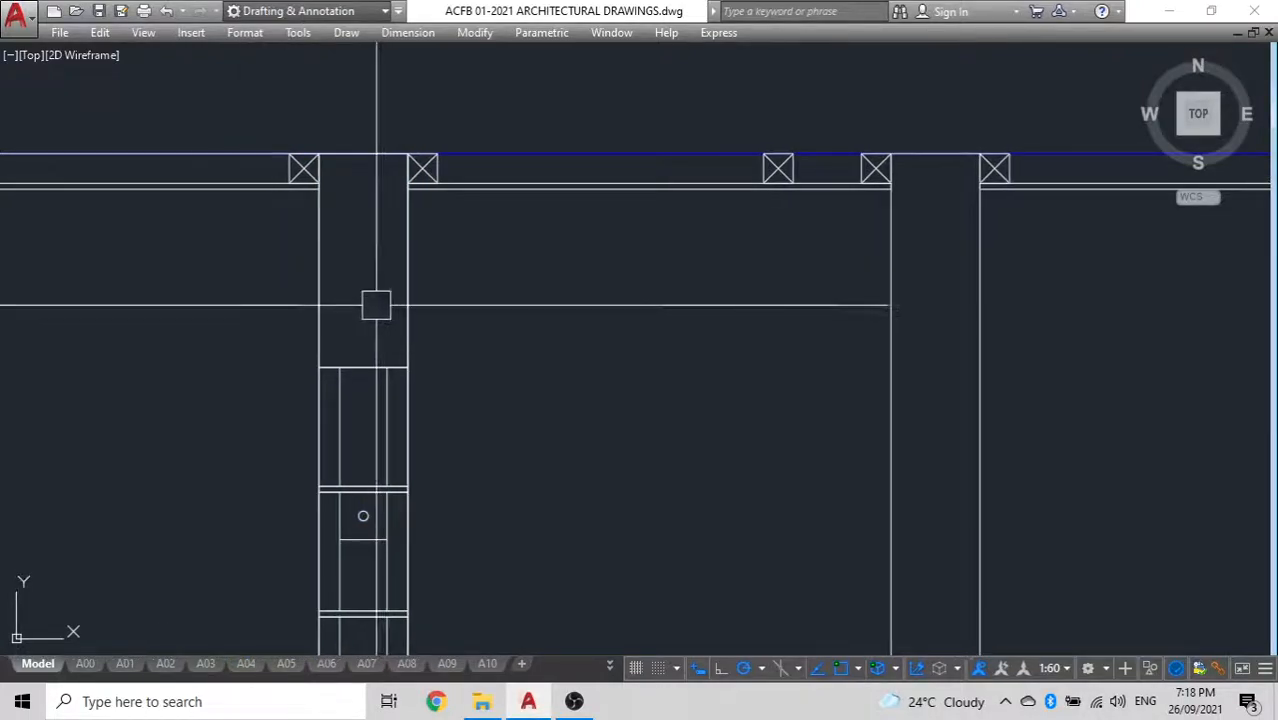
{"action": "type", "text": "h"}
{"action": "key", "text": "Return"}
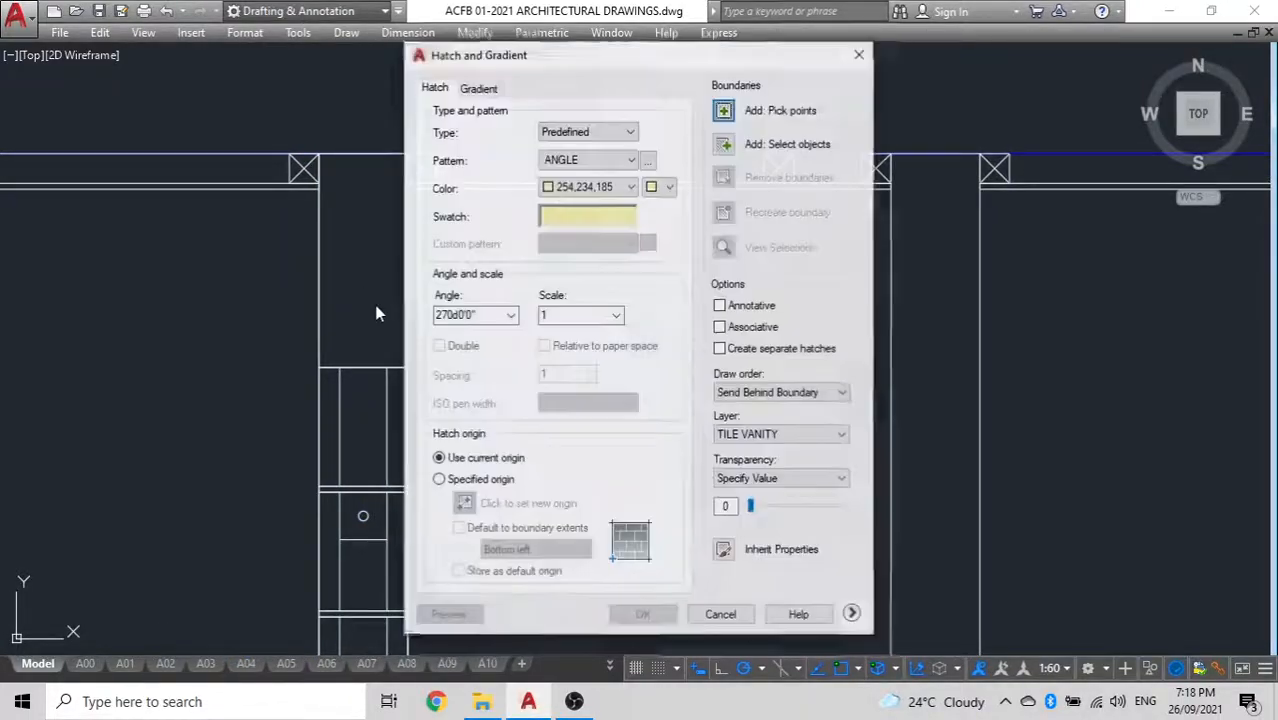
{"action": "left_click", "coordinate": [724, 551]}
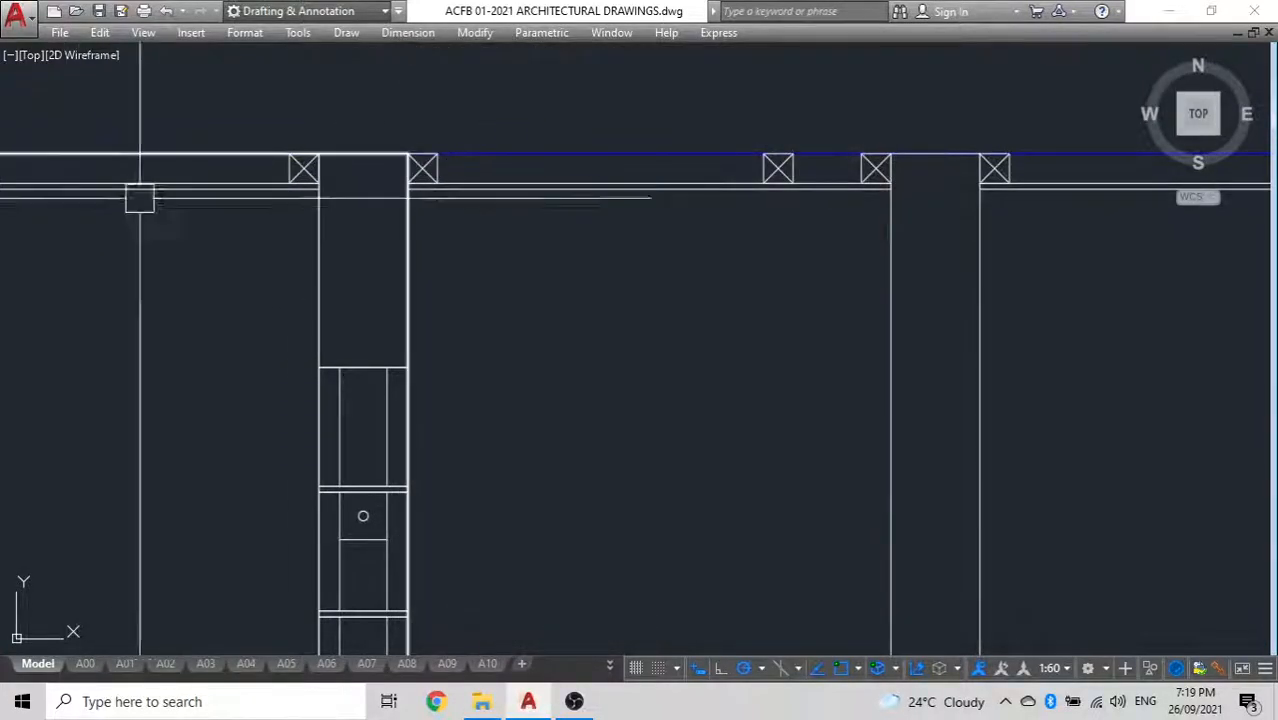
{"action": "scroll", "coordinate": [542, 291], "scroll_direction": "up", "scroll_amount": 4}
{"action": "scroll", "coordinate": [617, 306], "scroll_direction": "up", "scroll_amount": 2}
{"action": "scroll", "coordinate": [430, 341], "scroll_direction": "down", "scroll_amount": 4}
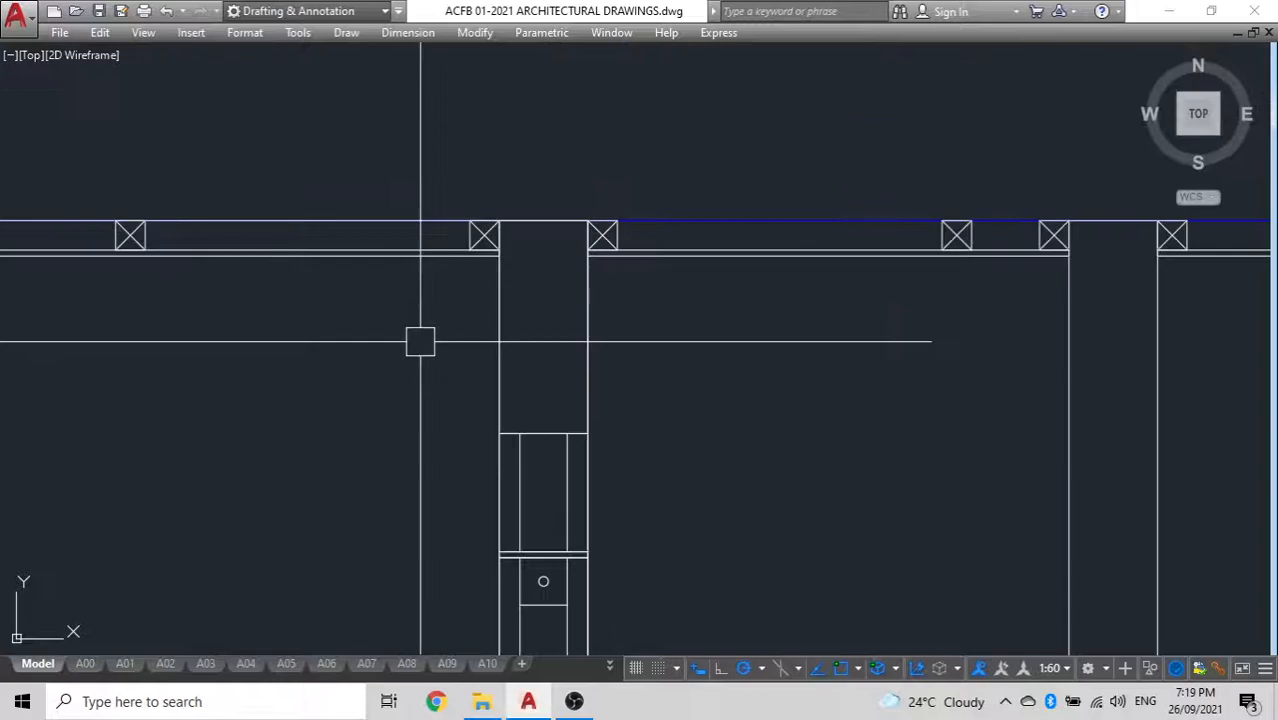
{"action": "scroll", "coordinate": [505, 355], "scroll_direction": "up", "scroll_amount": 2}
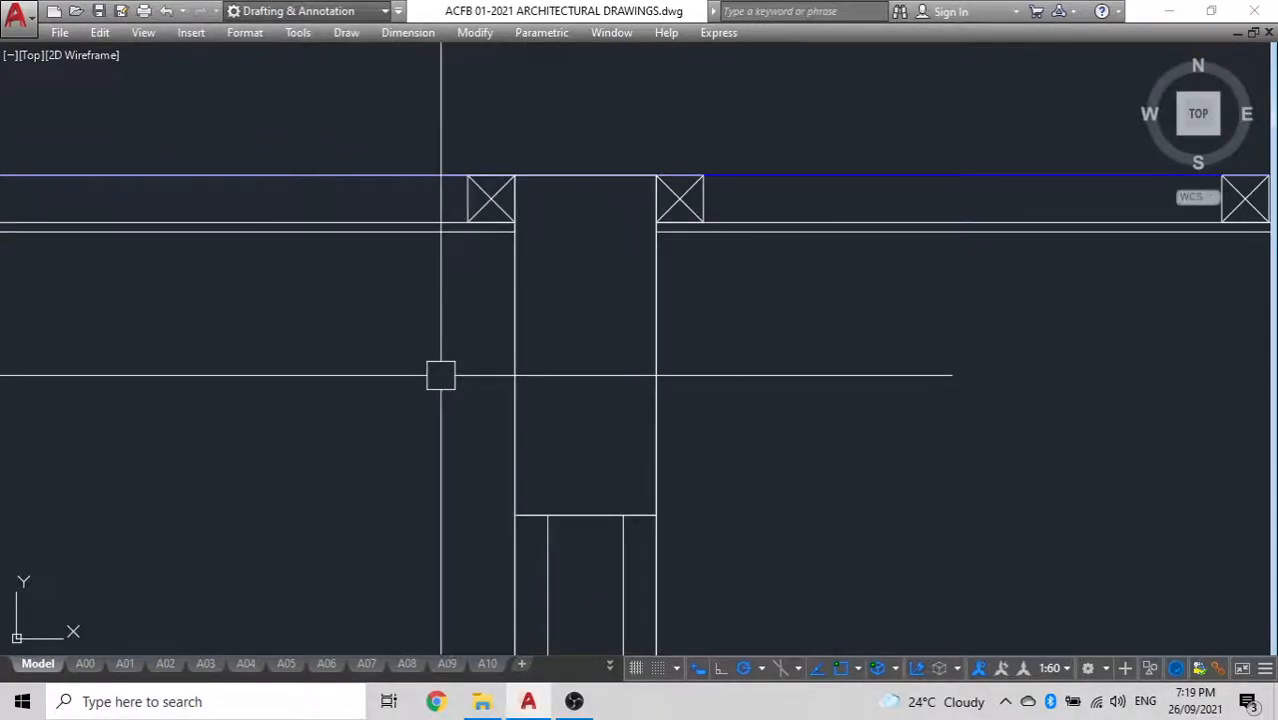
{"action": "scroll", "coordinate": [441, 375], "scroll_direction": "down", "scroll_amount": 2}
{"action": "scroll", "coordinate": [486, 434], "scroll_direction": "up", "scroll_amount": 4}
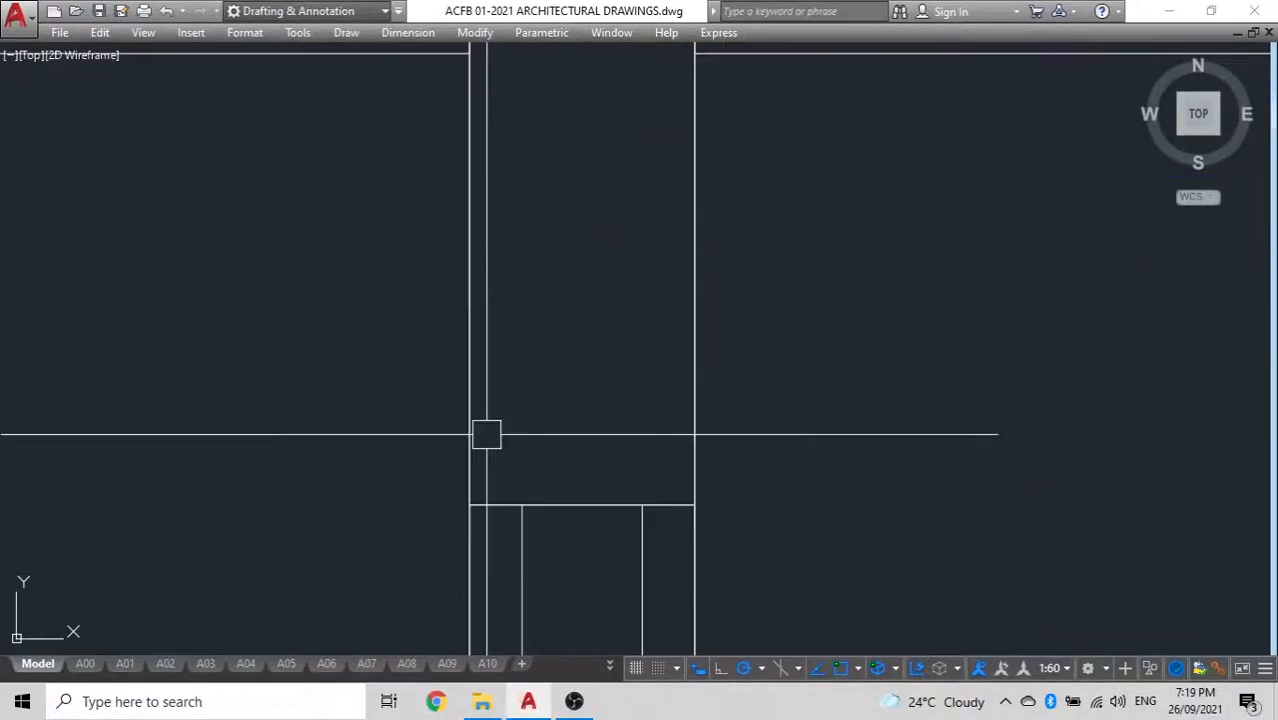
{"action": "scroll", "coordinate": [420, 418], "scroll_direction": "down", "scroll_amount": 3}
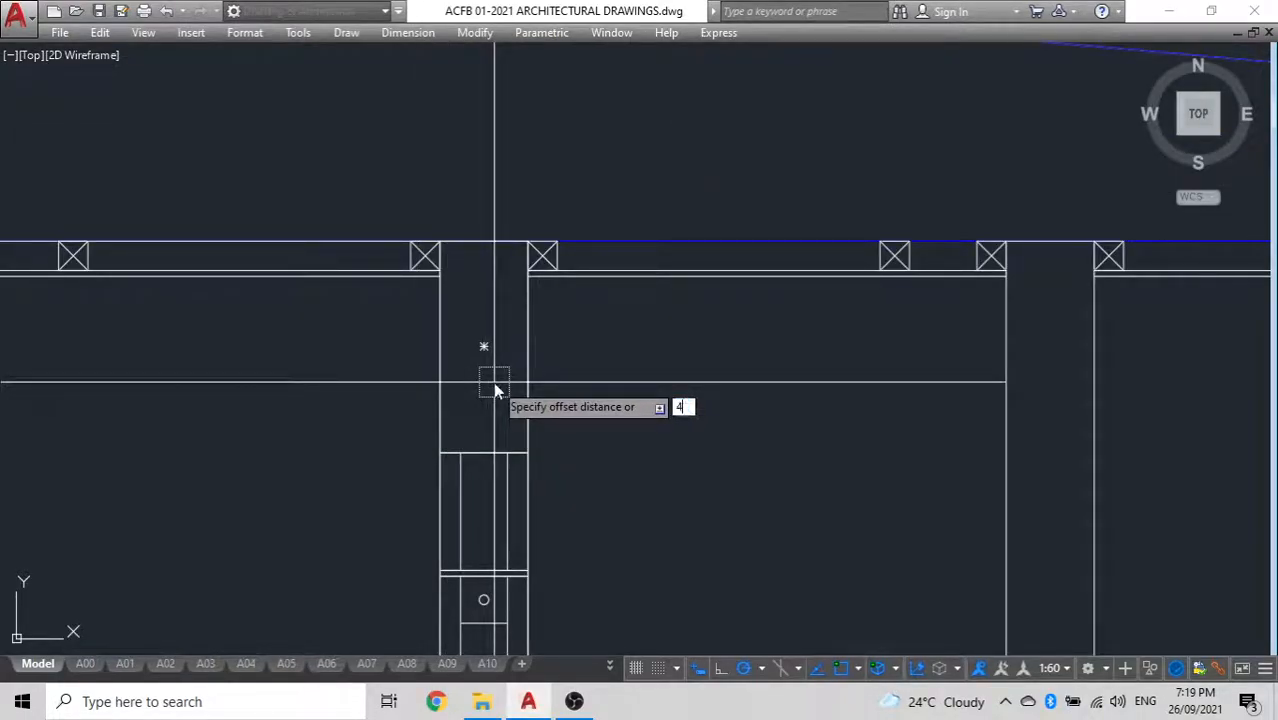
Offset the rectangle at the top of the left interior wall inward
{"action": "left_click", "coordinate": [519, 377]}
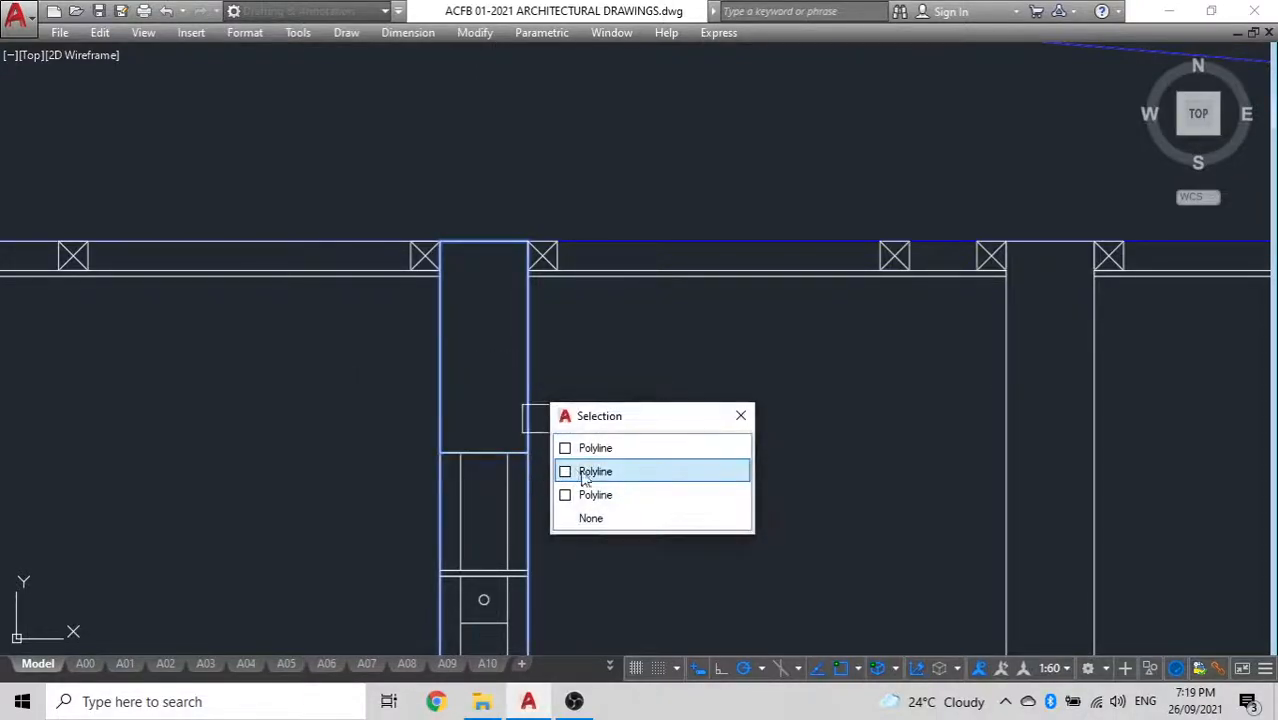
{"action": "left_click", "coordinate": [602, 448]}
{"action": "key", "text": "Escape"}
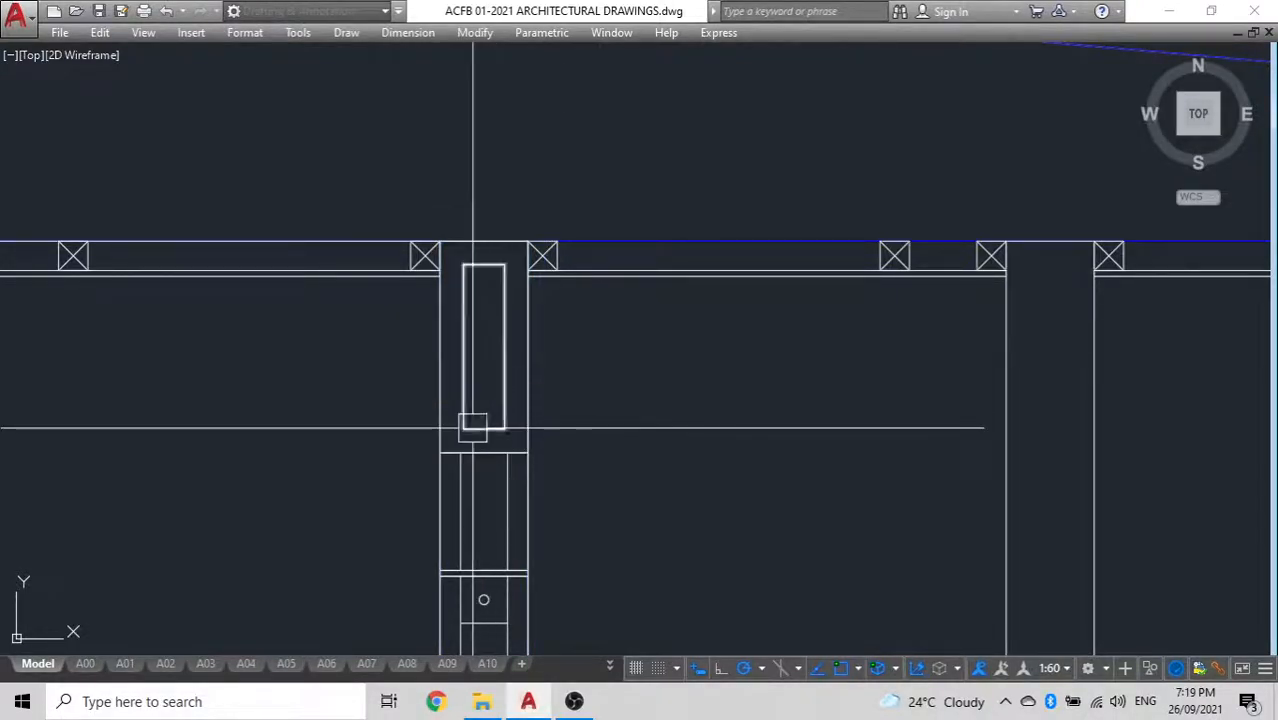
Offset the inner rectangle inward once more and delete the first offset rectangle, keeping only the innermost one
{"action": "scroll", "coordinate": [472, 431], "scroll_direction": "up", "scroll_amount": 4}
{"action": "scroll", "coordinate": [487, 414], "scroll_direction": "down", "scroll_amount": 2}
{"action": "middle_click_drag", "start_coordinate": [486, 422], "coordinate": [484, 483]}
{"action": "middle_click_drag", "start_coordinate": [458, 297], "coordinate": [455, 373]}
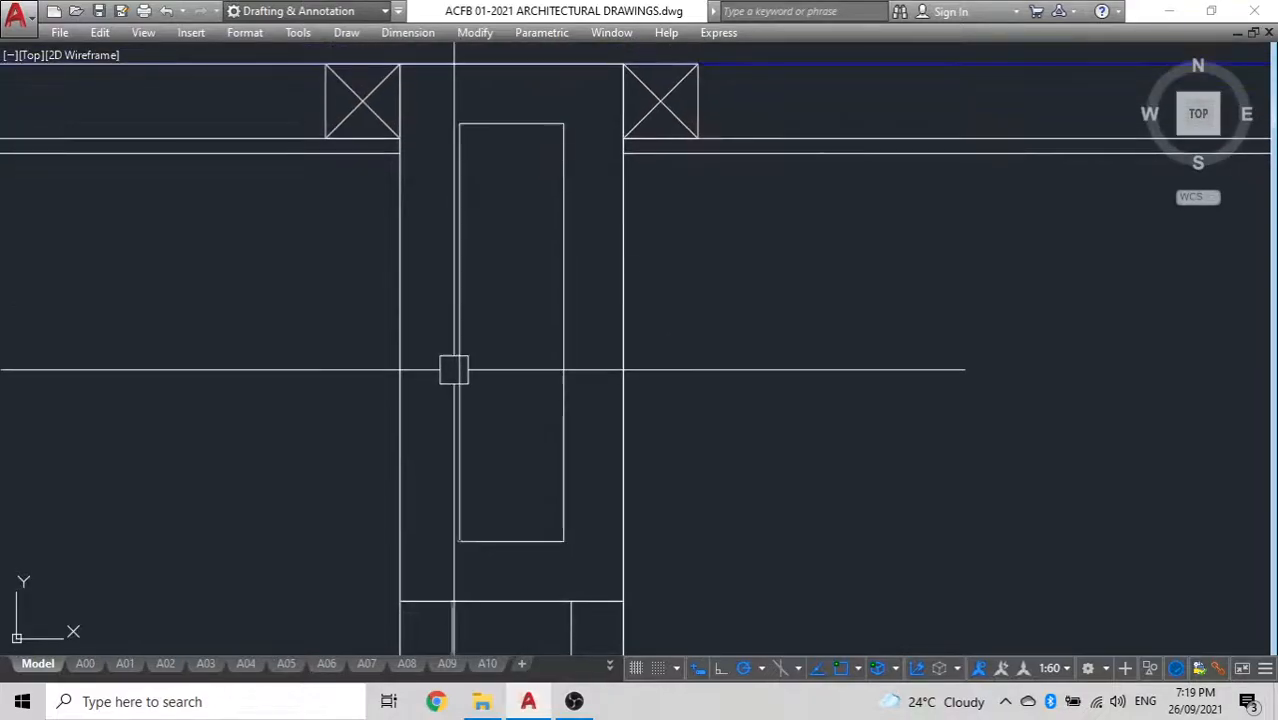
{"action": "key", "text": "o"}
{"action": "key", "text": "Return"}
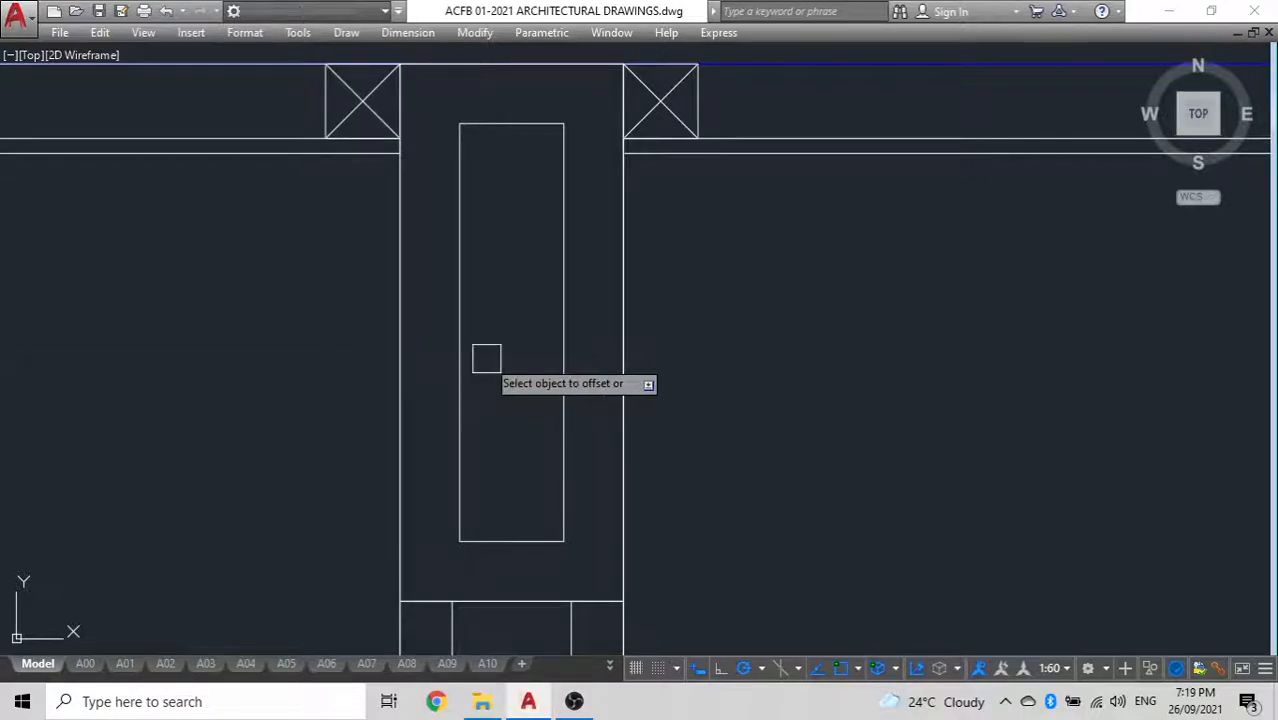
{"action": "left_click", "coordinate": [550, 358]}
{"action": "left_click", "coordinate": [530, 360]}
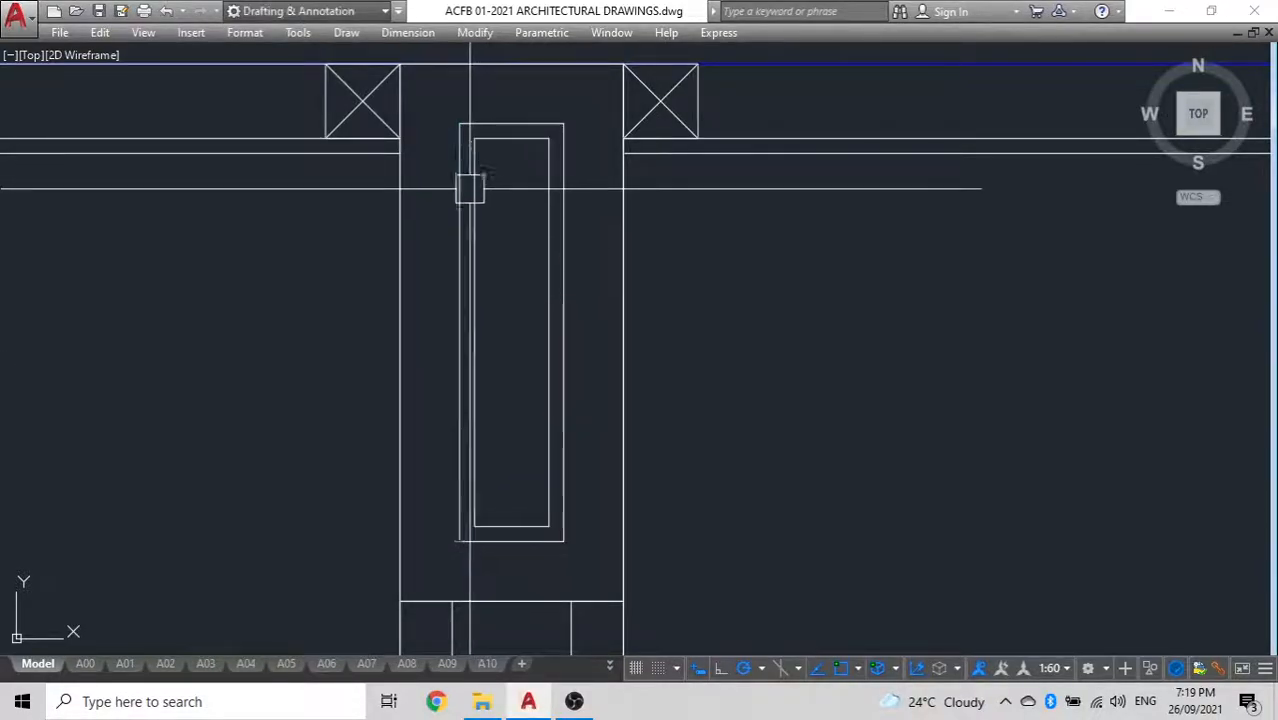
{"action": "left_click", "coordinate": [461, 124]}
{"action": "key", "text": "Delete"}
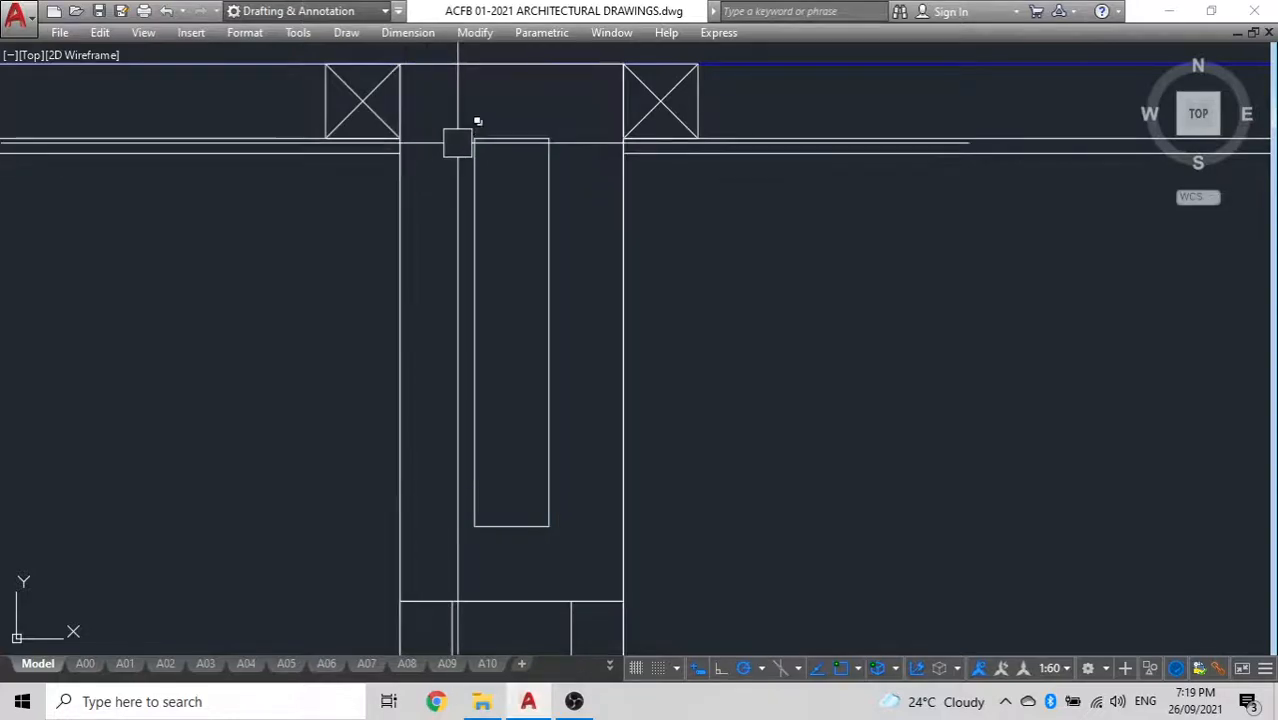
{"action": "scroll", "coordinate": [460, 140], "scroll_direction": "up", "scroll_amount": 6}
{"action": "type", "text": "F"}
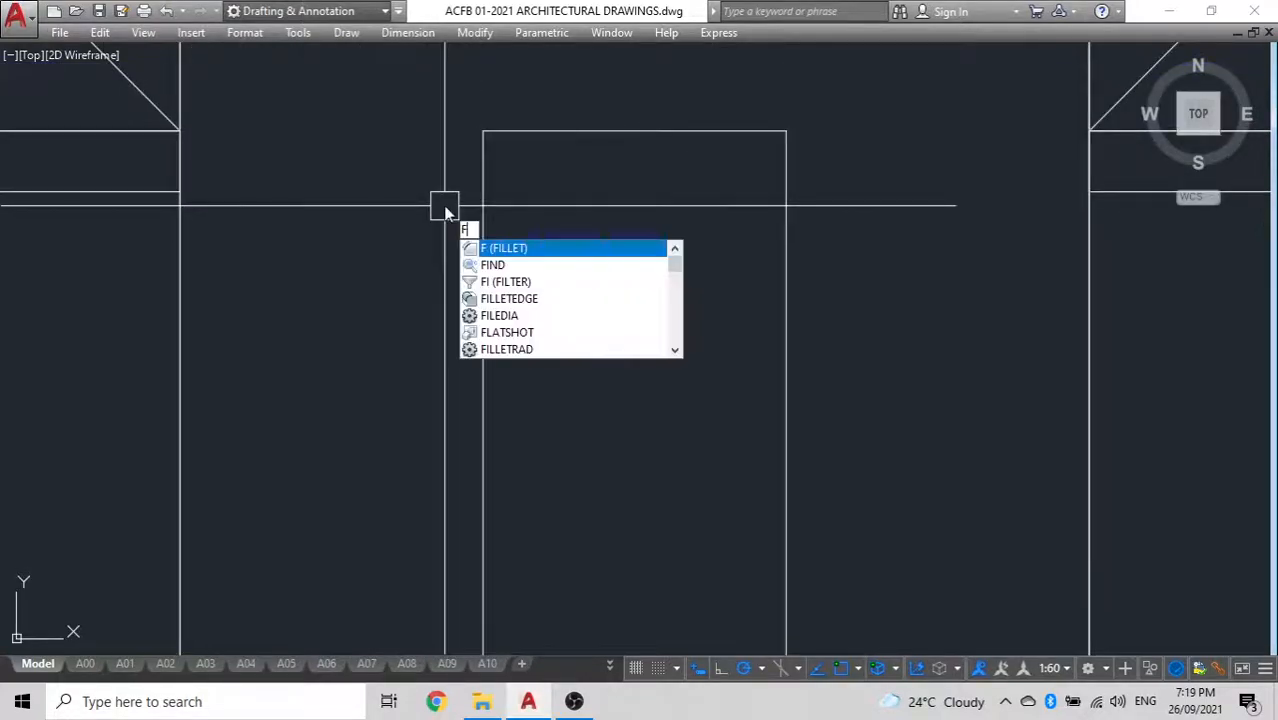
{"action": "key", "text": "Return"}
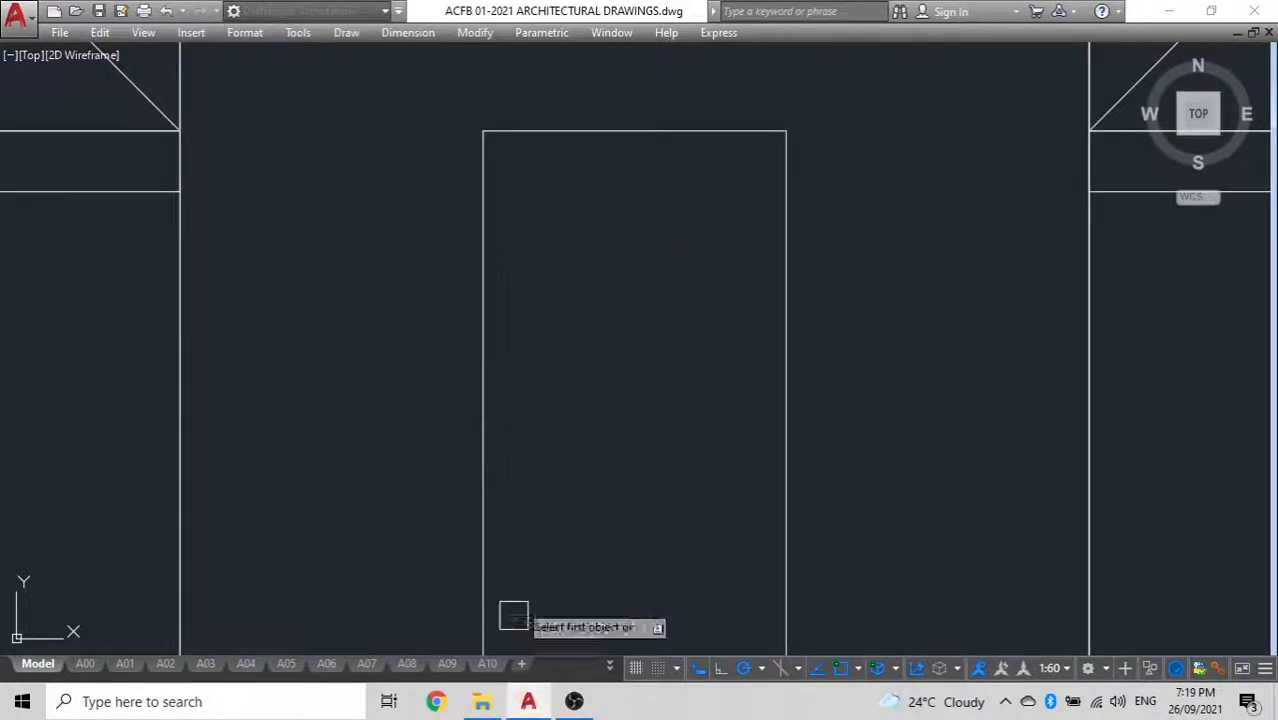
{"action": "key", "text": "Escape"}
Display the command line
{"action": "key", "text": "ctrl+9"}
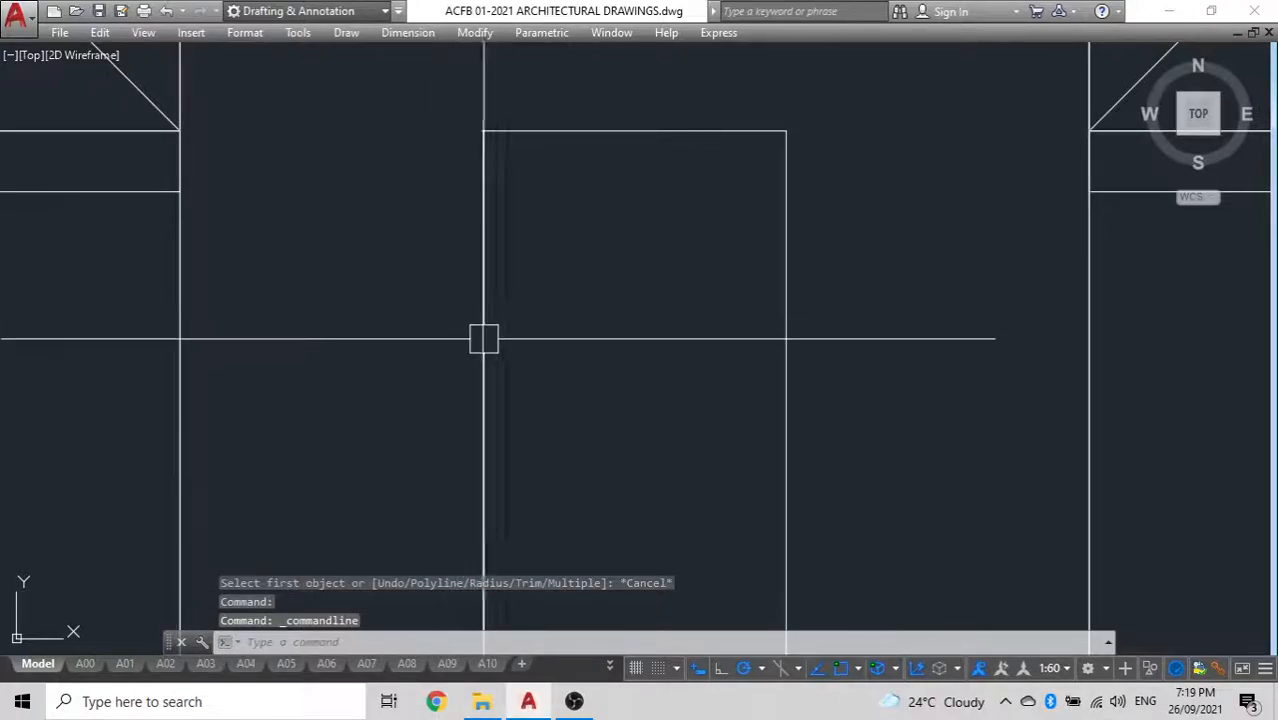
Fillet all four corners of the inner rectangle in the wall-top beam with a radius of 6
{"action": "key", "text": "Return"}
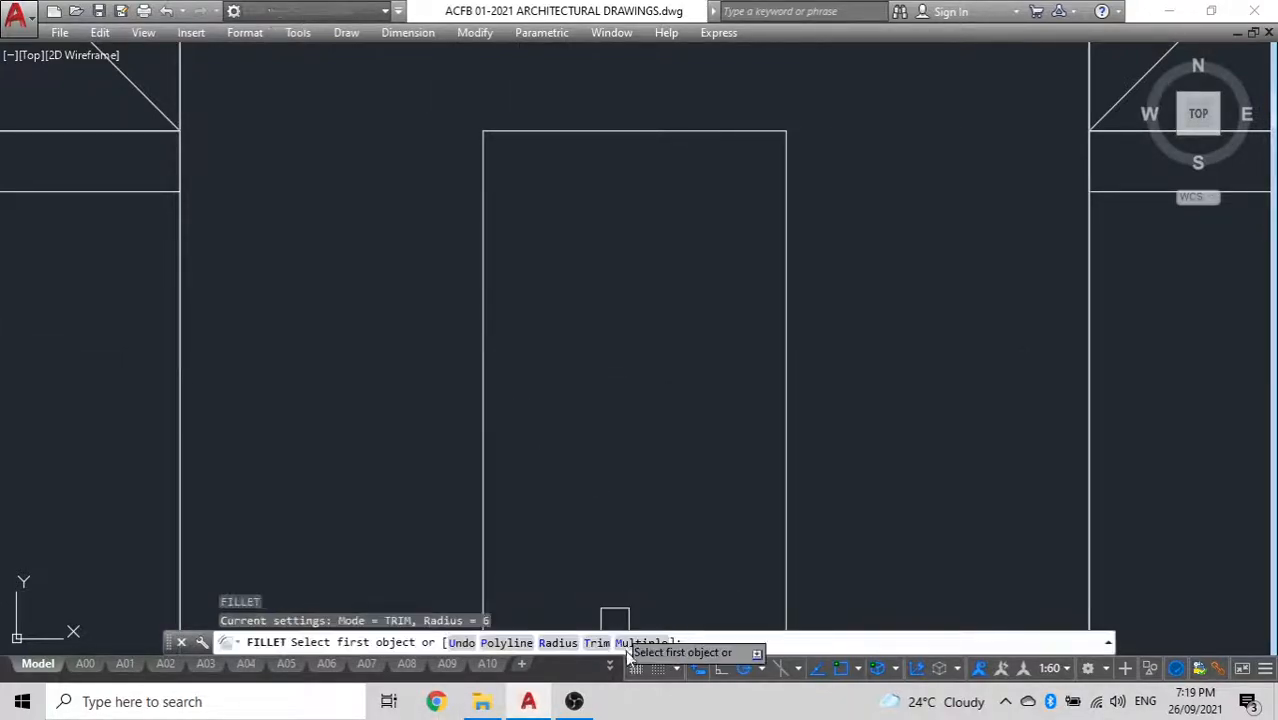
{"action": "left_click", "coordinate": [551, 138]}
{"action": "left_click", "coordinate": [483, 166]}
{"action": "left_click", "coordinate": [712, 132]}
{"action": "left_click", "coordinate": [785, 171]}
{"action": "scroll", "coordinate": [682, 237], "scroll_direction": "down", "scroll_amount": 3}
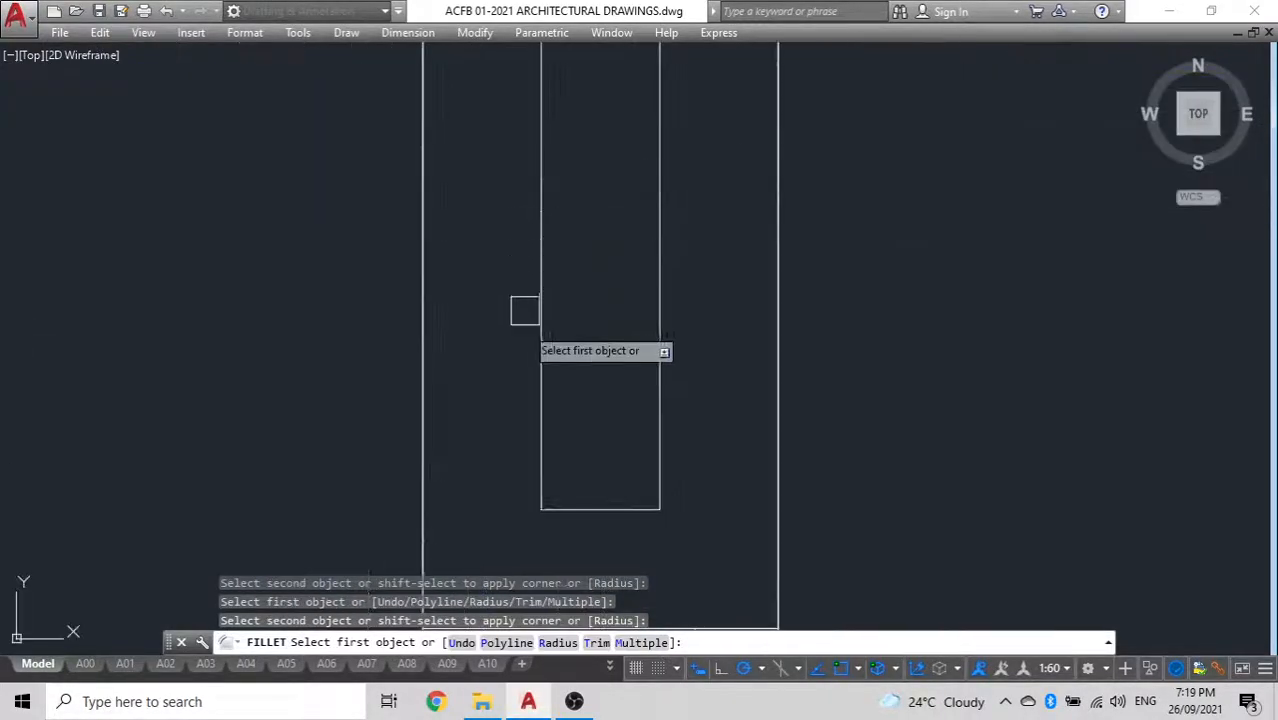
{"action": "left_click", "coordinate": [542, 470]}
{"action": "left_click", "coordinate": [578, 509]}
{"action": "left_click", "coordinate": [658, 497]}
{"action": "left_click", "coordinate": [625, 509]}
{"action": "scroll", "coordinate": [588, 480], "scroll_direction": "down", "scroll_amount": 3}
{"action": "key", "text": "Escape"}
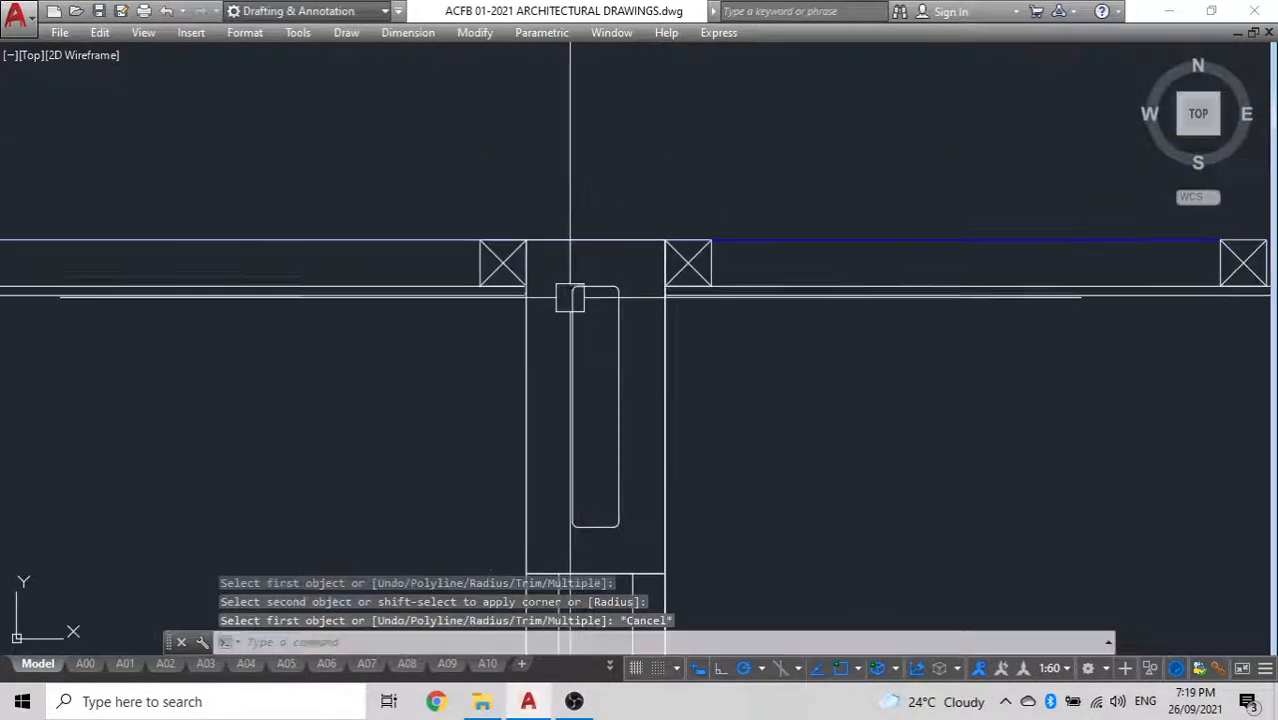
Draw a circle of radius 6 near the upper-left corner inside the rounded rectangle
{"action": "scroll", "coordinate": [590, 294], "scroll_direction": "up", "scroll_amount": 5}
{"action": "scroll", "coordinate": [599, 285], "scroll_direction": "down", "scroll_amount": 5}
{"action": "middle_click_drag", "start_coordinate": [599, 285], "coordinate": [557, 260]}
{"action": "scroll", "coordinate": [557, 260], "scroll_direction": "up", "scroll_amount": 4}
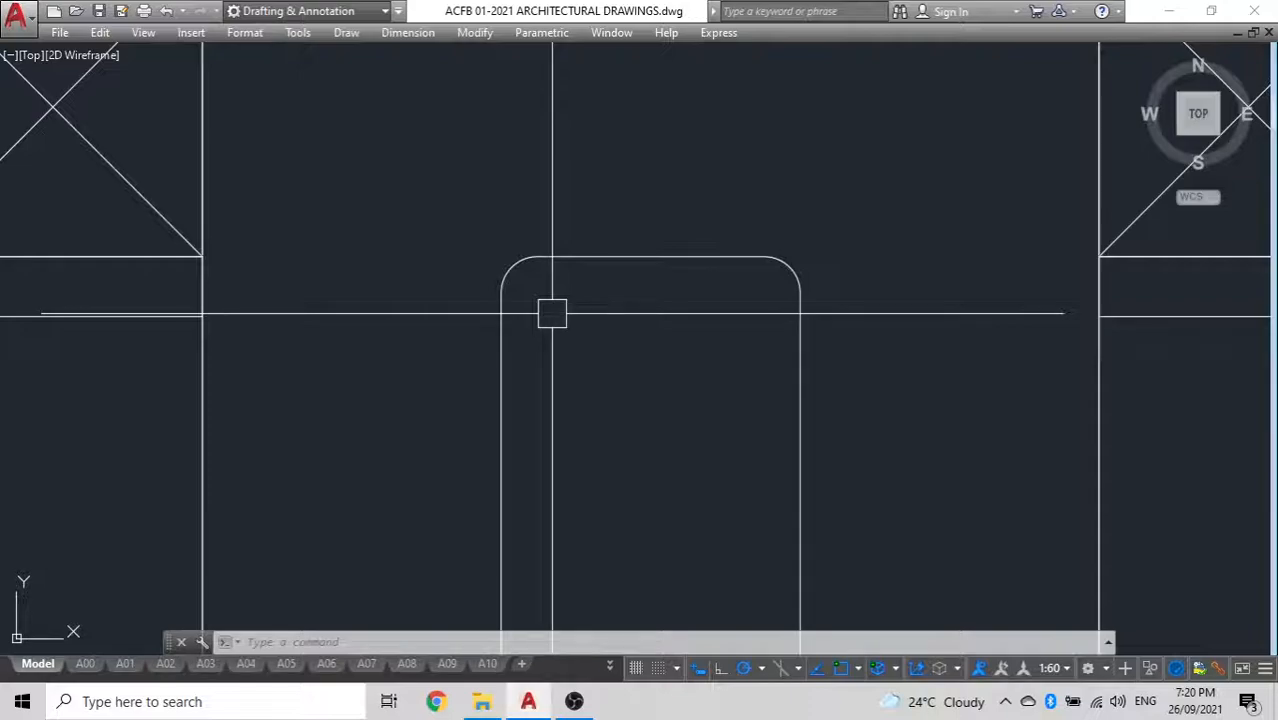
{"action": "type", "text": "c"}
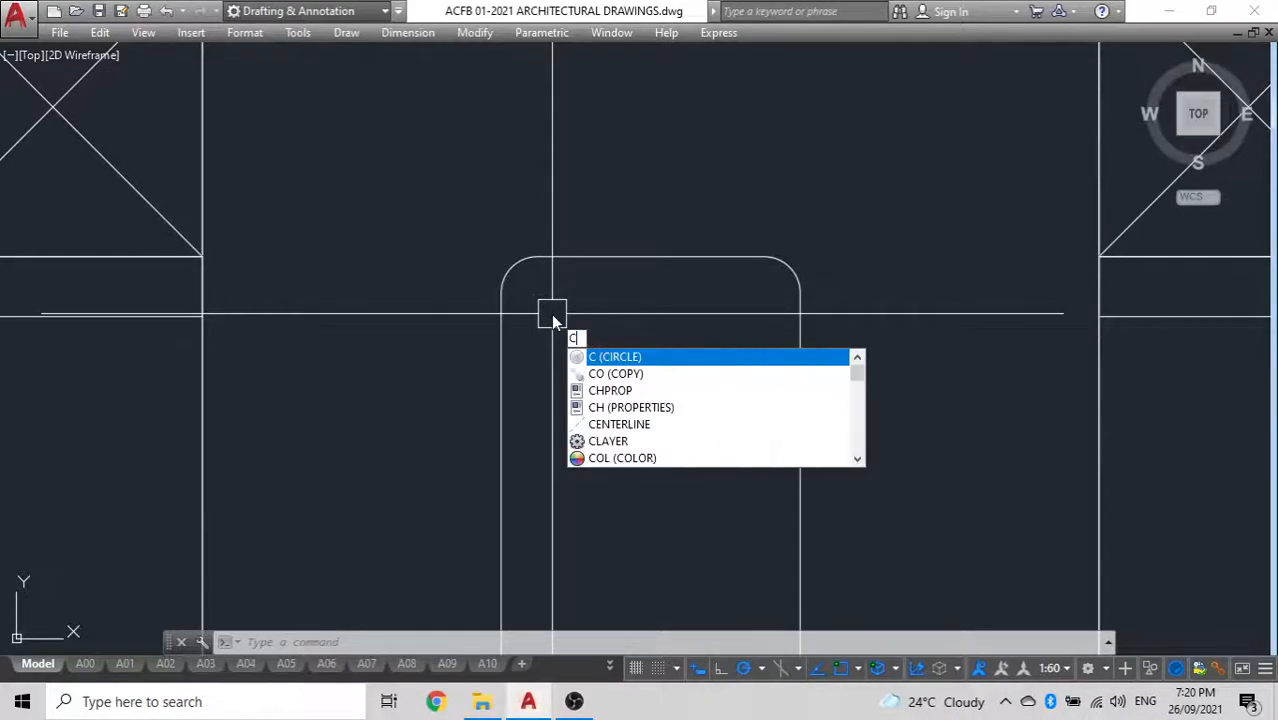
{"action": "key", "text": "Return"}
{"action": "left_click", "coordinate": [566, 327]}
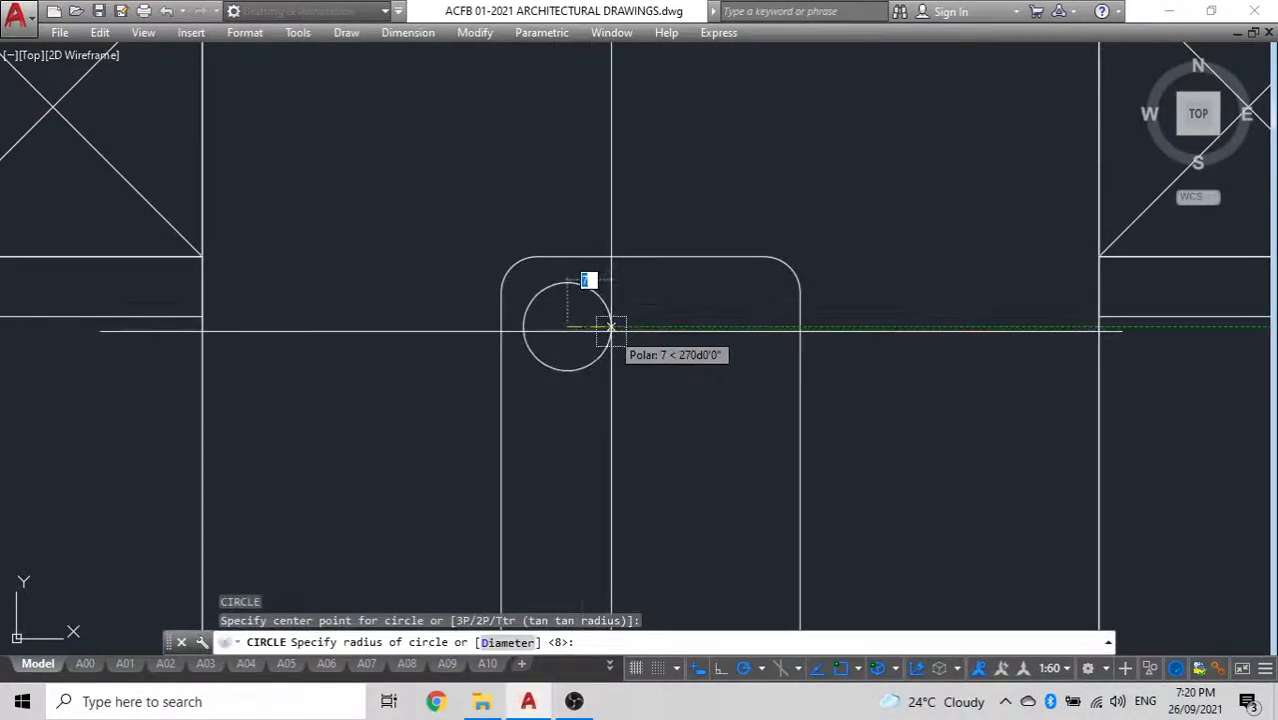
{"action": "type", "text": "6"}
{"action": "key", "text": "Return"}
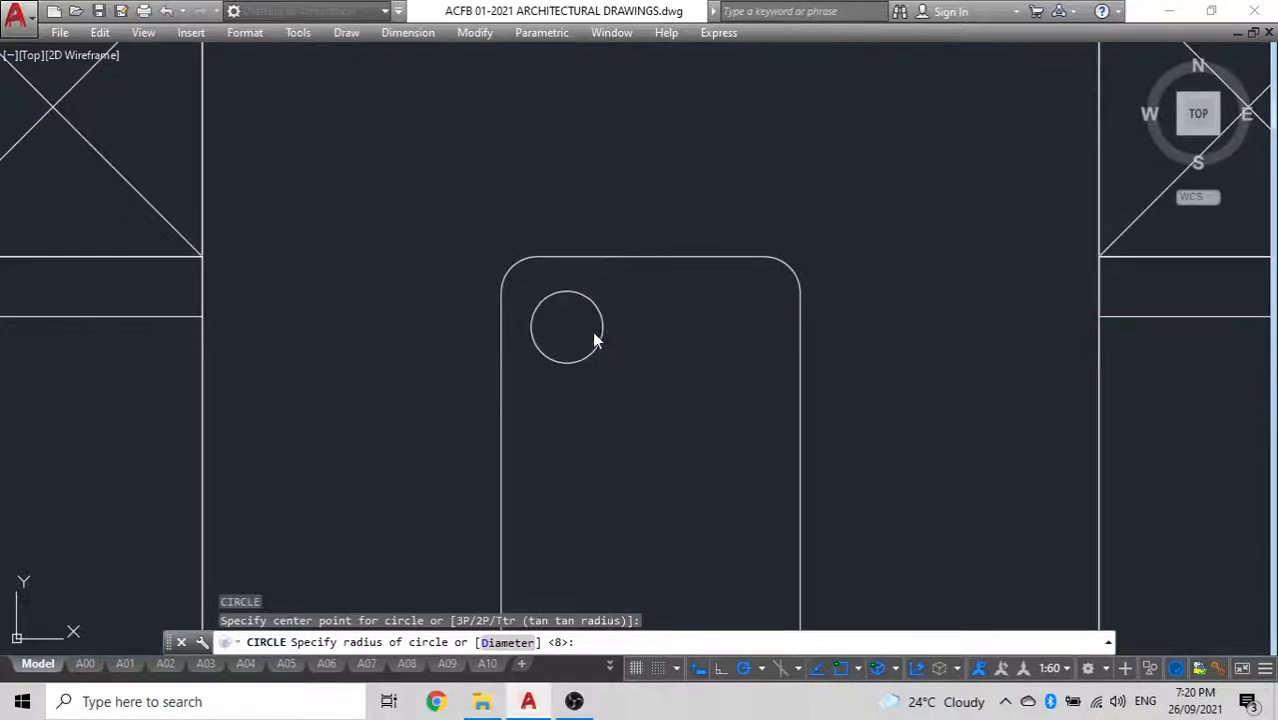
Move the circle into the rounded rectangle's upper-left corner so it touches the left and top edges
{"action": "left_click", "coordinate": [593, 331]}
{"action": "type", "text": "m"}
{"action": "key", "text": "Return"}
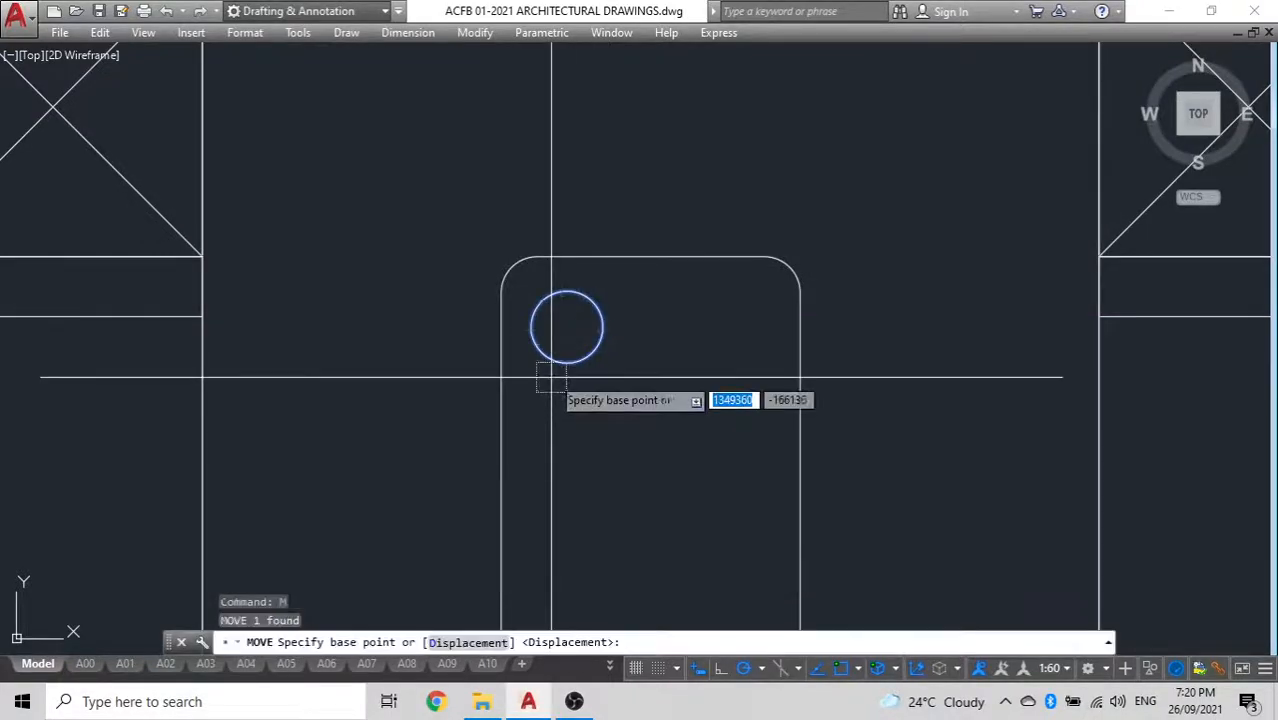
{"action": "left_click", "coordinate": [531, 327]}
{"action": "left_click", "coordinate": [510, 322]}
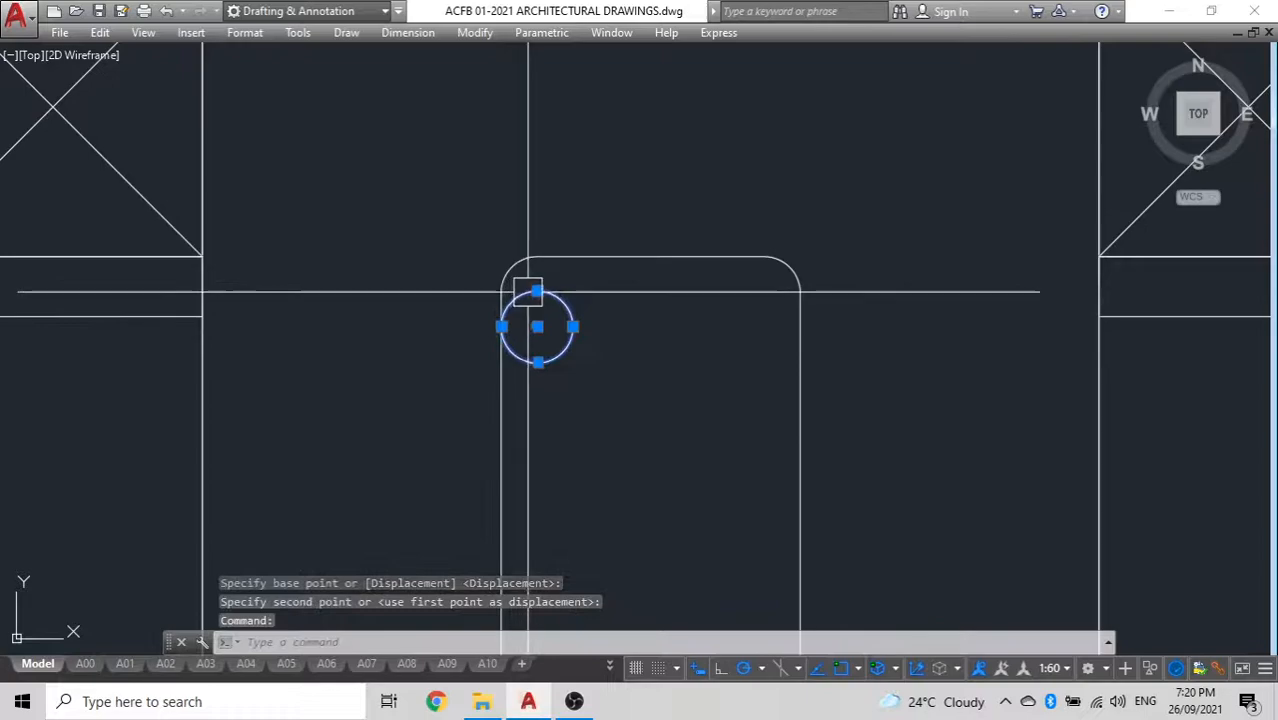
{"action": "key", "text": "Return"}
{"action": "left_click", "coordinate": [537, 326]}
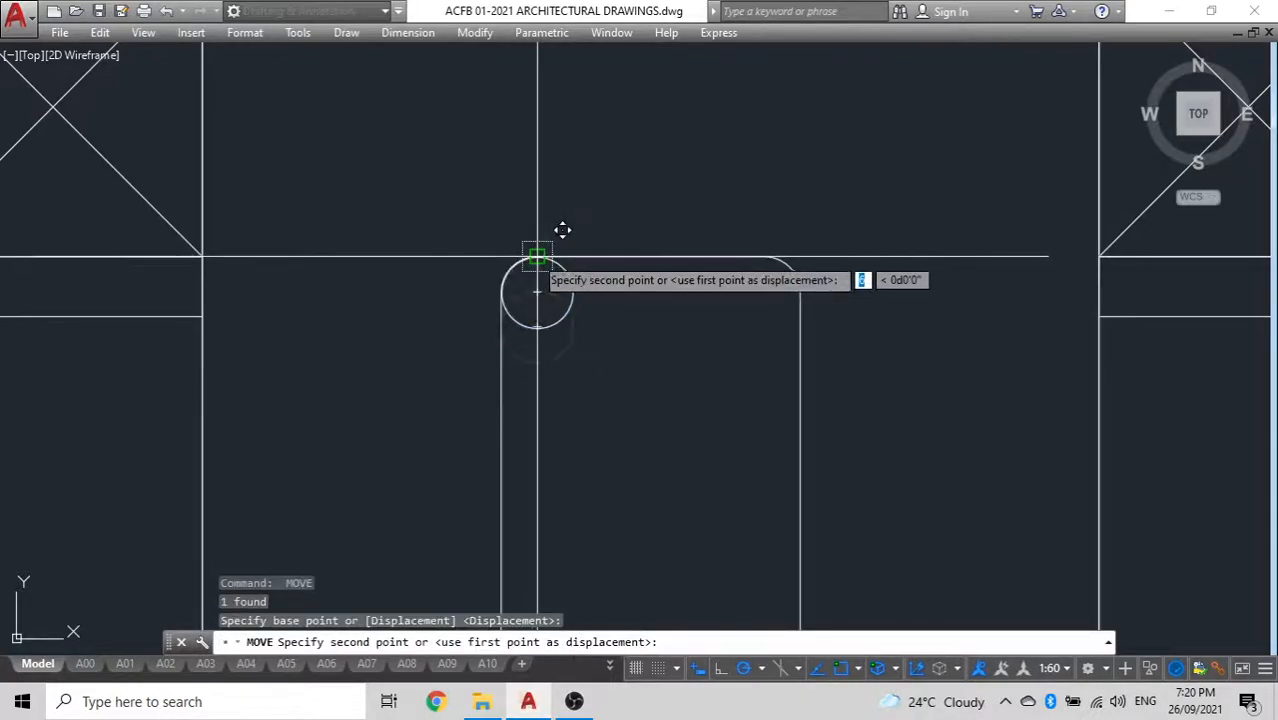
{"action": "scroll", "coordinate": [515, 294], "scroll_direction": "up", "scroll_amount": 2}
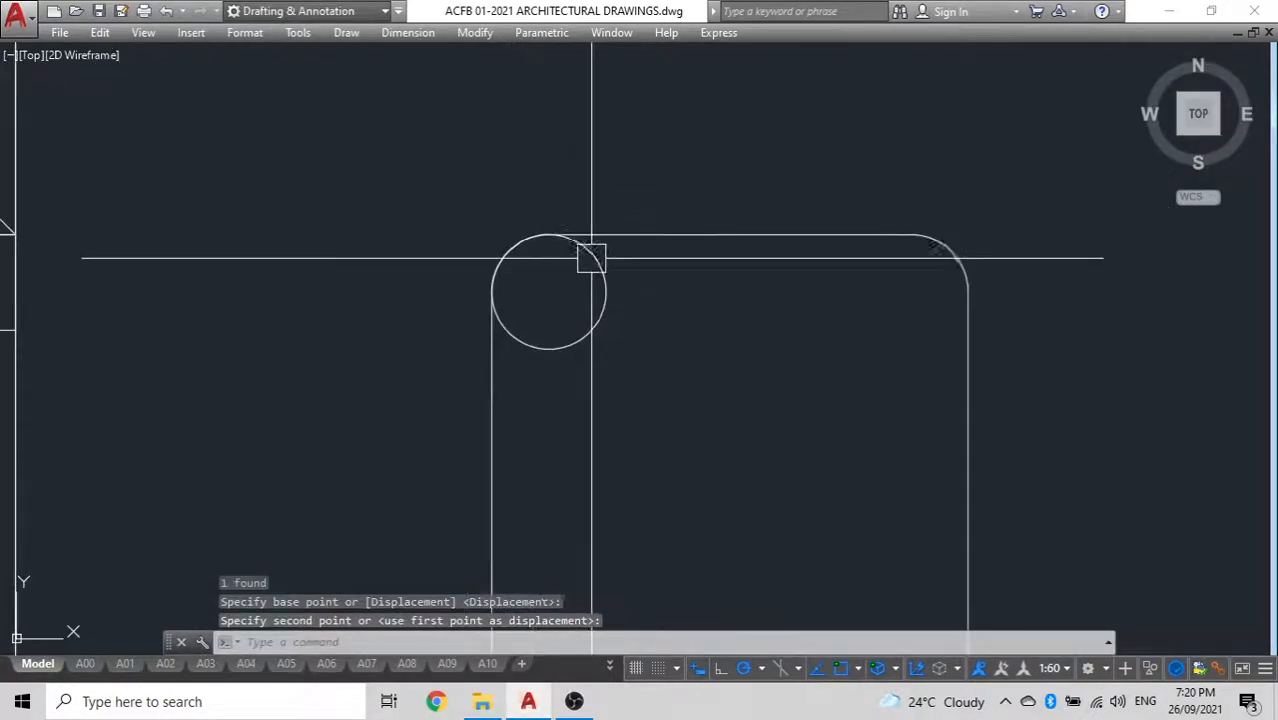
Mirror the corner circle about the rounded rectangle's vertical centreline, keeping the original
{"action": "left_click", "coordinate": [585, 349]}
{"action": "type", "text": "mi"}
{"action": "key", "text": "Return"}
{"action": "scroll", "coordinate": [710, 383], "scroll_direction": "down", "scroll_amount": 3}
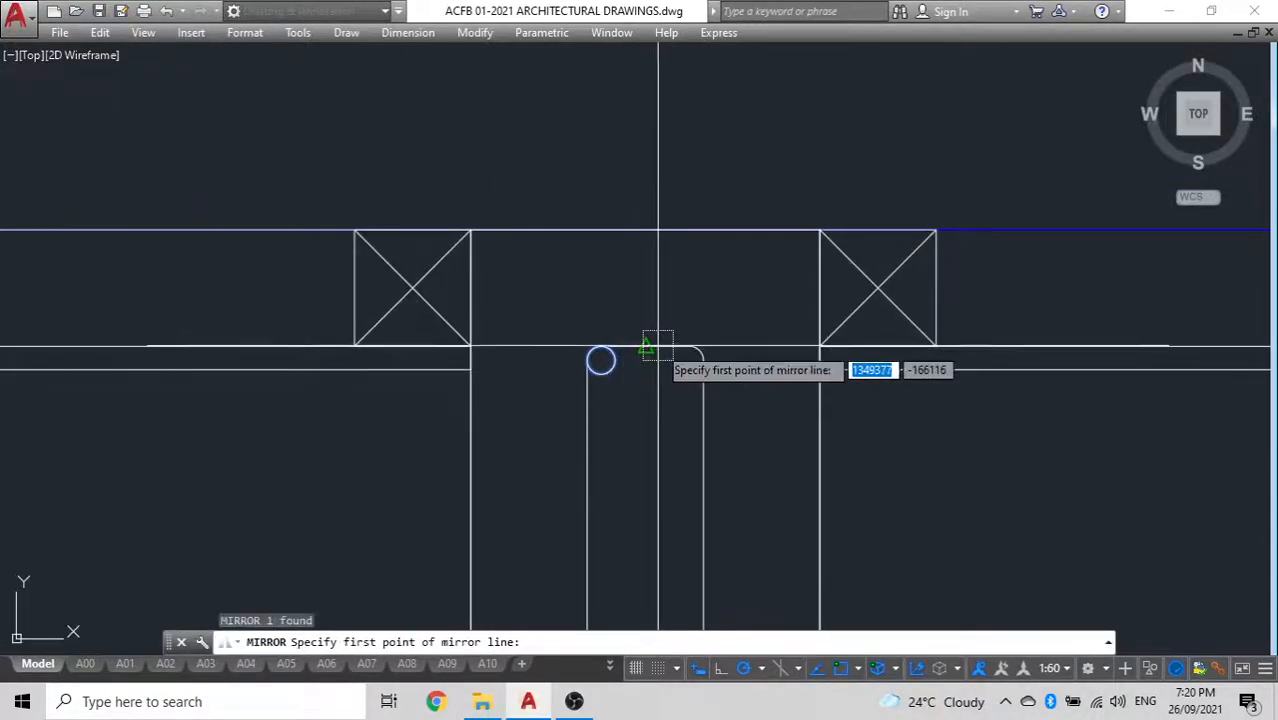
{"action": "left_click", "coordinate": [645, 345]}
{"action": "left_click", "coordinate": [640, 302]}
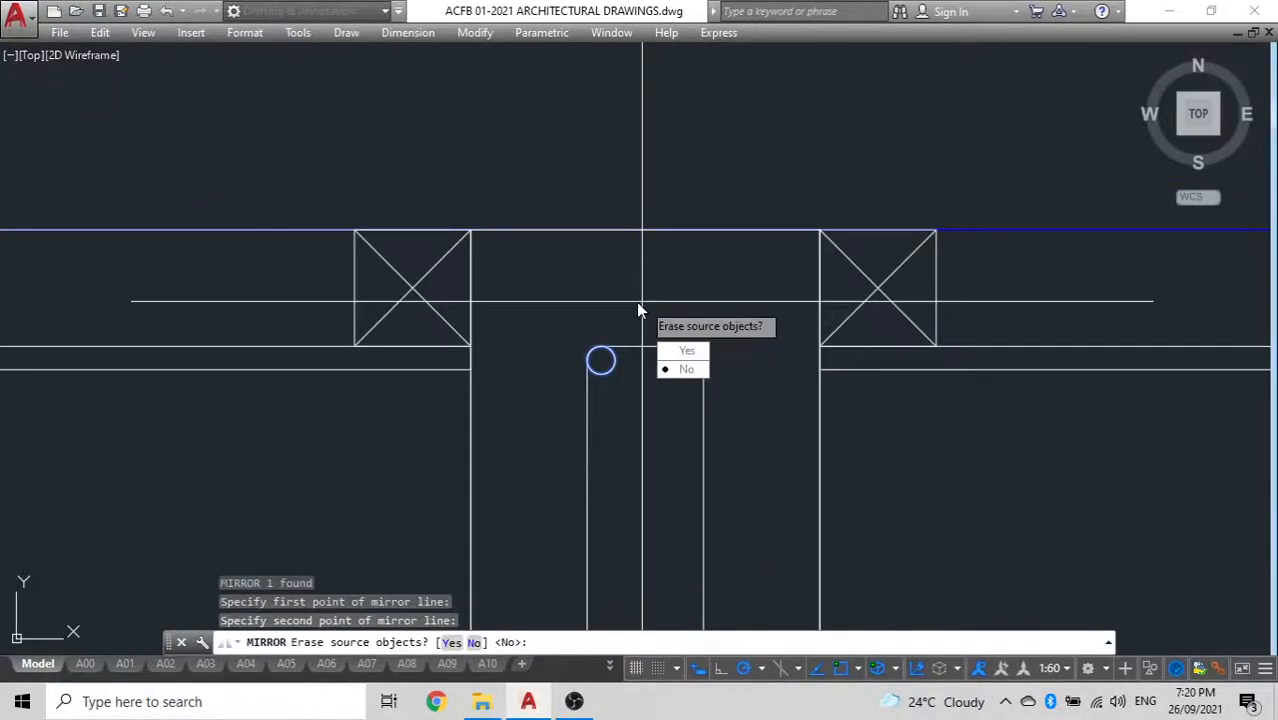
{"action": "type", "text": "n"}
{"action": "key", "text": "Return"}
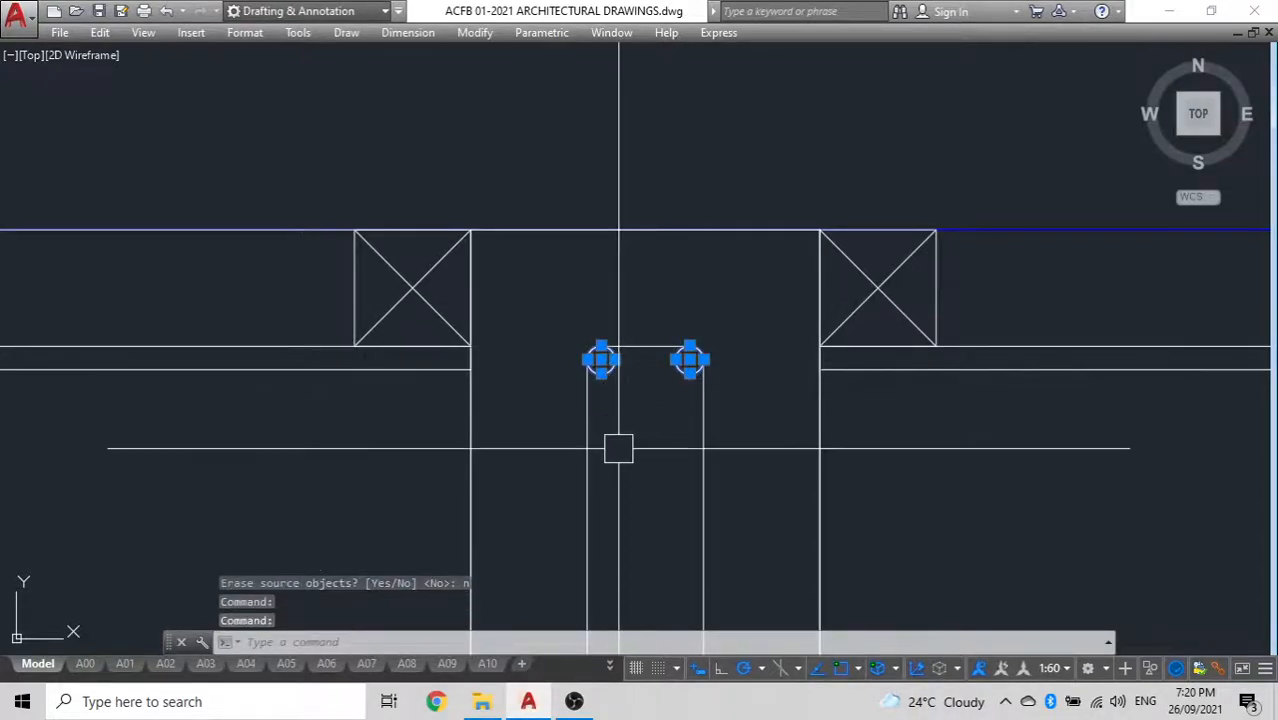
Mirror the two upper circles about the rounded rectangle's horizontal centreline into the lower corners, keeping the originals
{"action": "key", "text": "Return"}
{"action": "scroll", "coordinate": [625, 460], "scroll_direction": "down", "scroll_amount": 4}
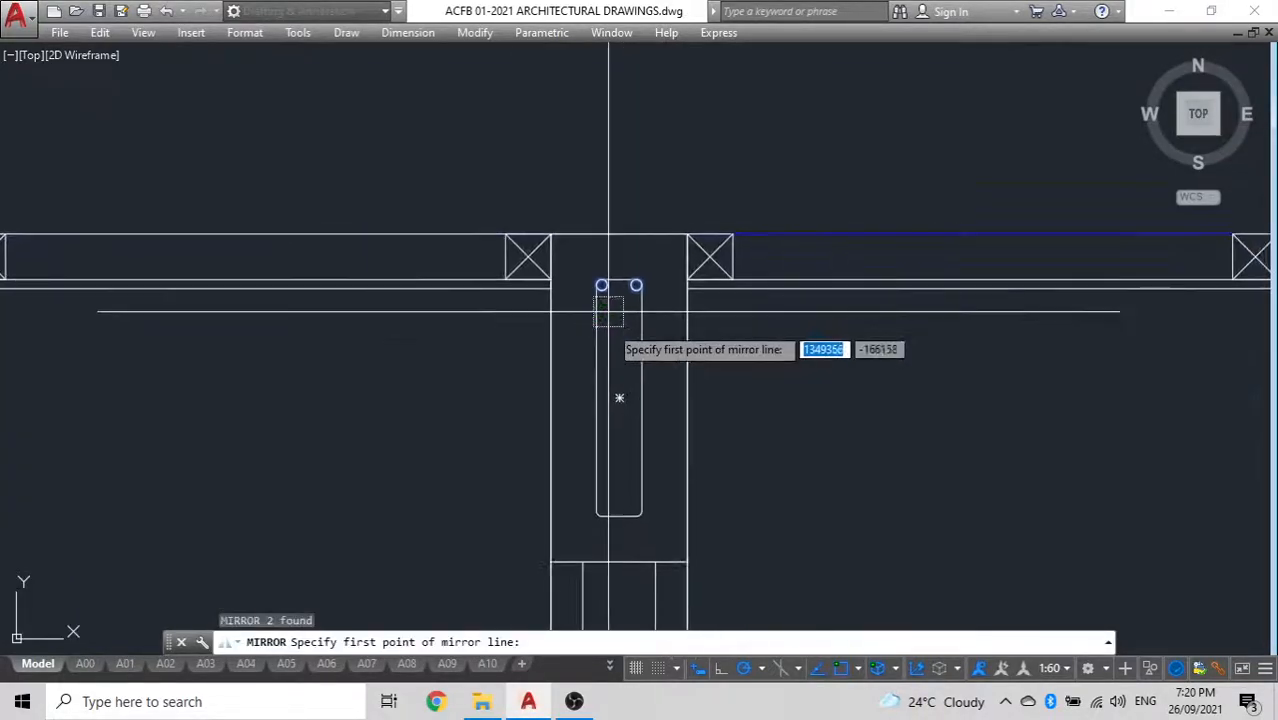
{"action": "left_click", "coordinate": [642, 398]}
{"action": "left_click", "coordinate": [797, 397]}
{"action": "type", "text": "n"}
{"action": "key", "text": "Return"}
{"action": "scroll", "coordinate": [610, 517], "scroll_direction": "up", "scroll_amount": 5}
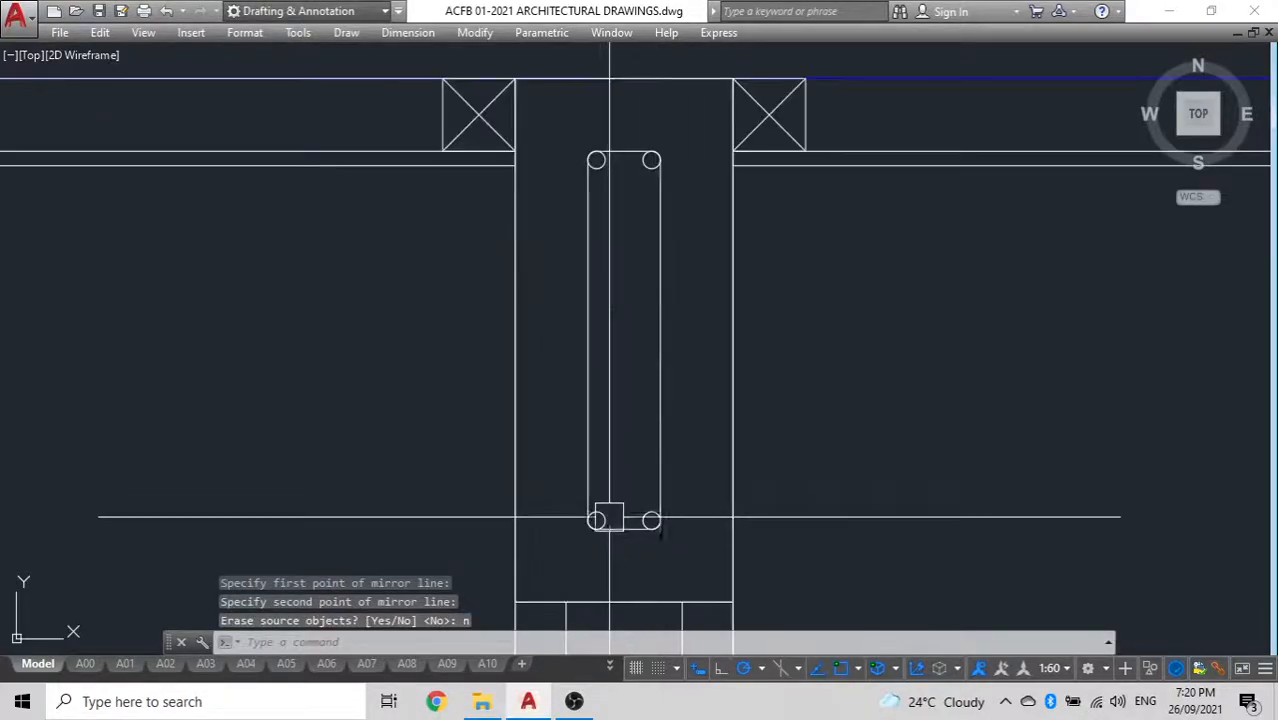
{"action": "scroll", "coordinate": [563, 361], "scroll_direction": "down", "scroll_amount": 4}
{"action": "scroll", "coordinate": [539, 483], "scroll_direction": "up", "scroll_amount": 2}
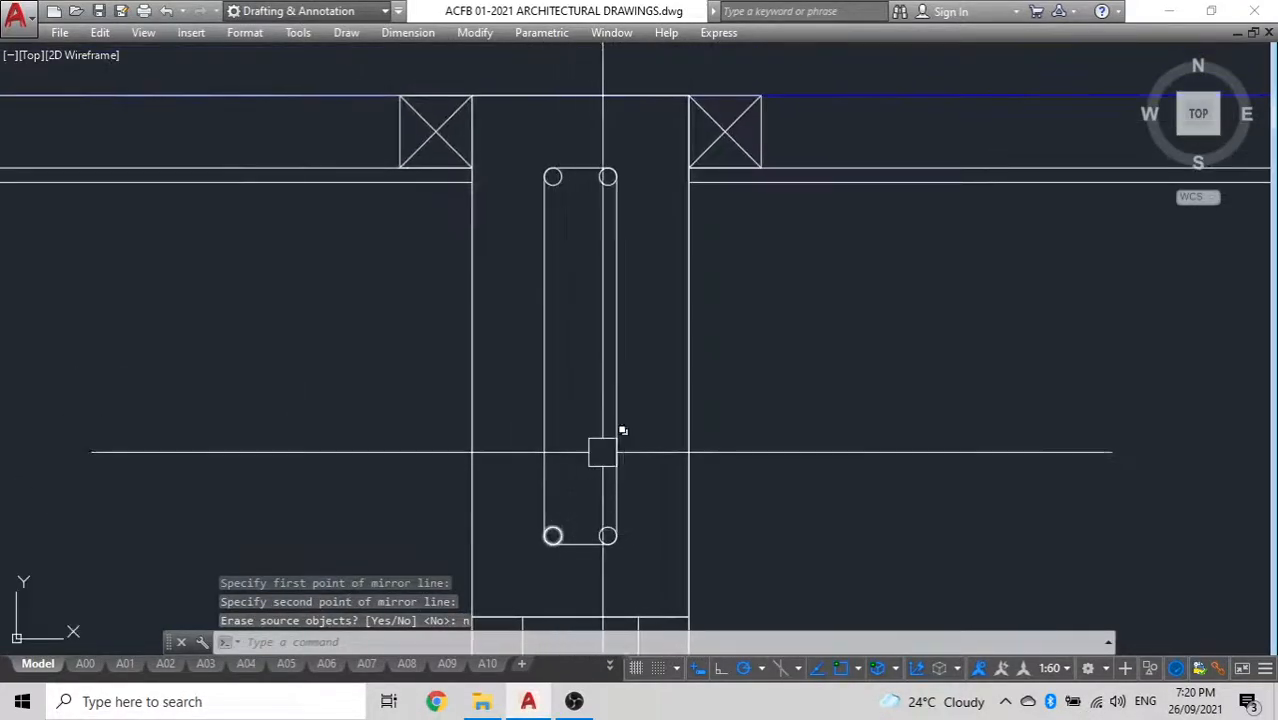
Offset the rounded rectangle outward by 10 to form the outer edge of the stirrup
{"action": "type", "text": "o"}
{"action": "key", "text": "Return"}
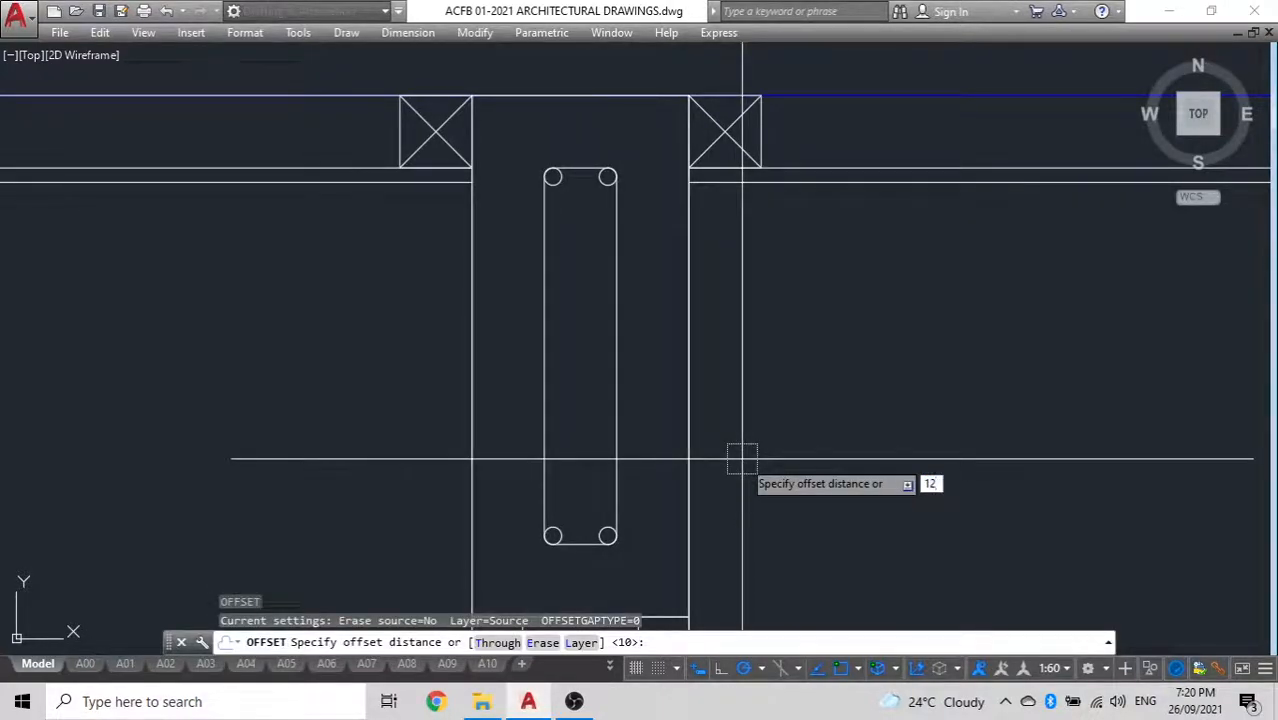
{"action": "key", "text": "Return"}
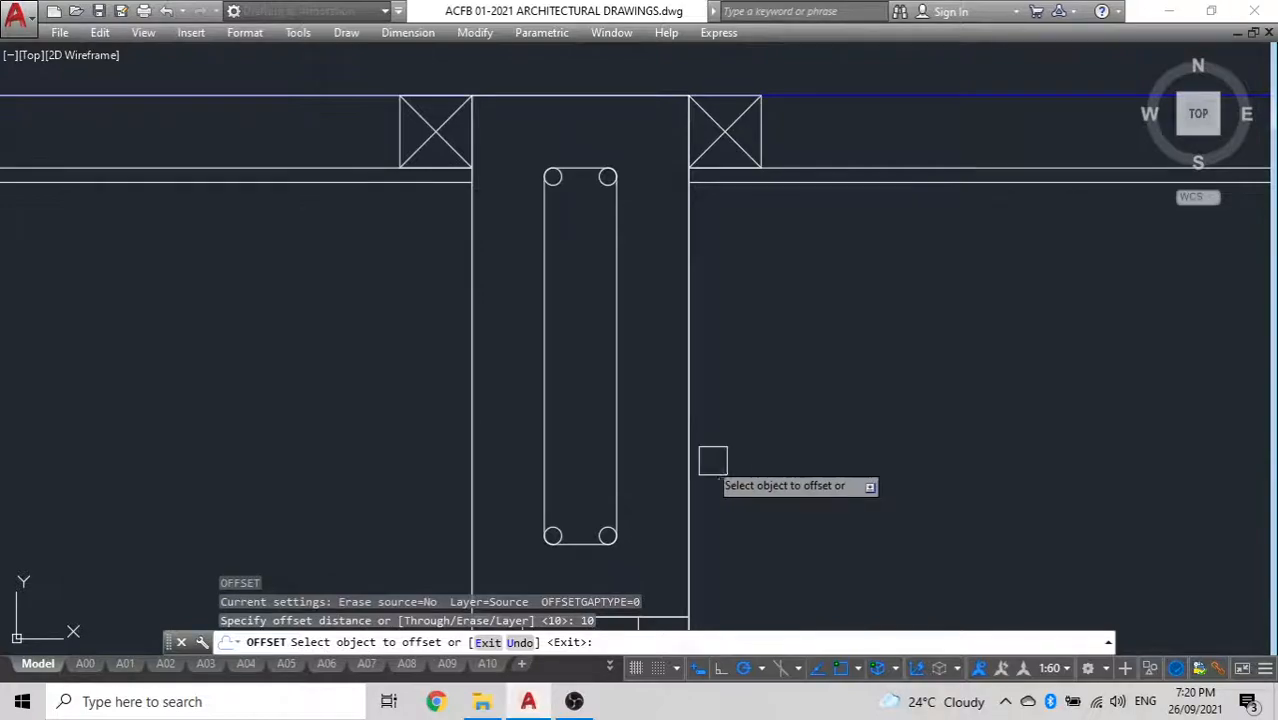
{"action": "left_click", "coordinate": [620, 424]}
{"action": "left_click", "coordinate": [650, 420]}
{"action": "key", "text": "Escape"}
{"action": "scroll", "coordinate": [560, 430], "scroll_direction": "down", "scroll_amount": 3}
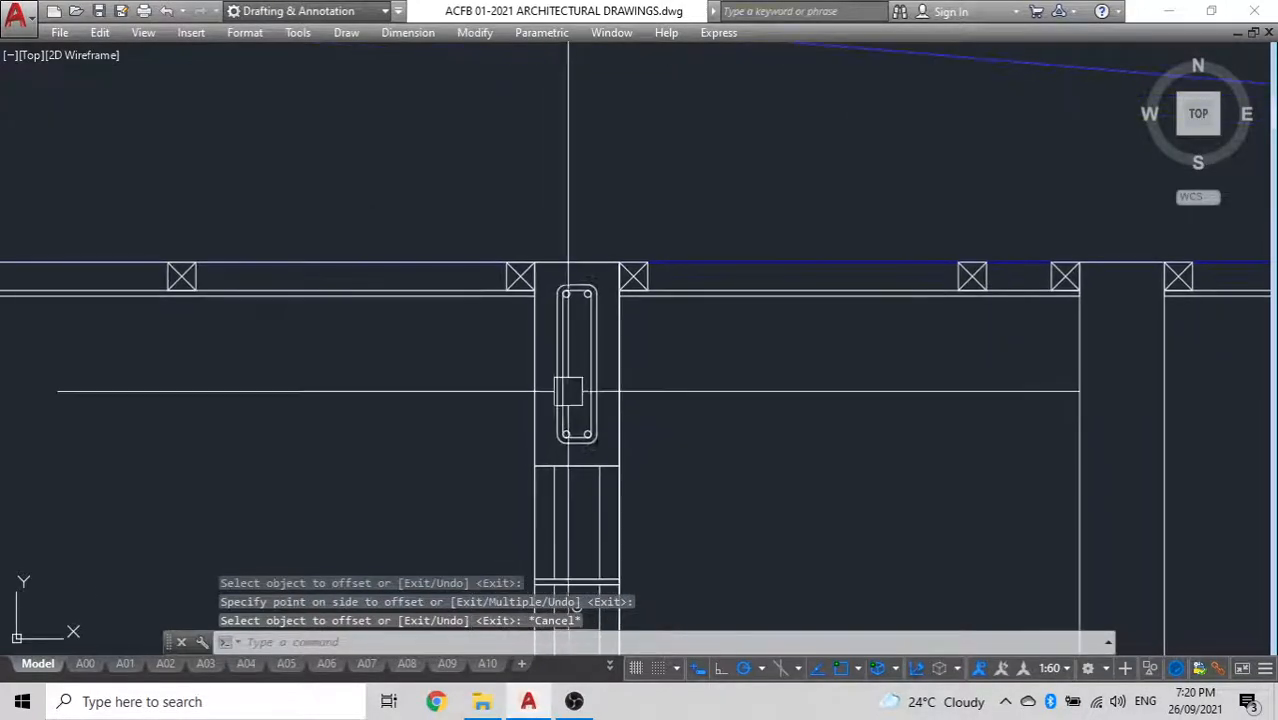
{"action": "scroll", "coordinate": [559, 315], "scroll_direction": "up", "scroll_amount": 6}
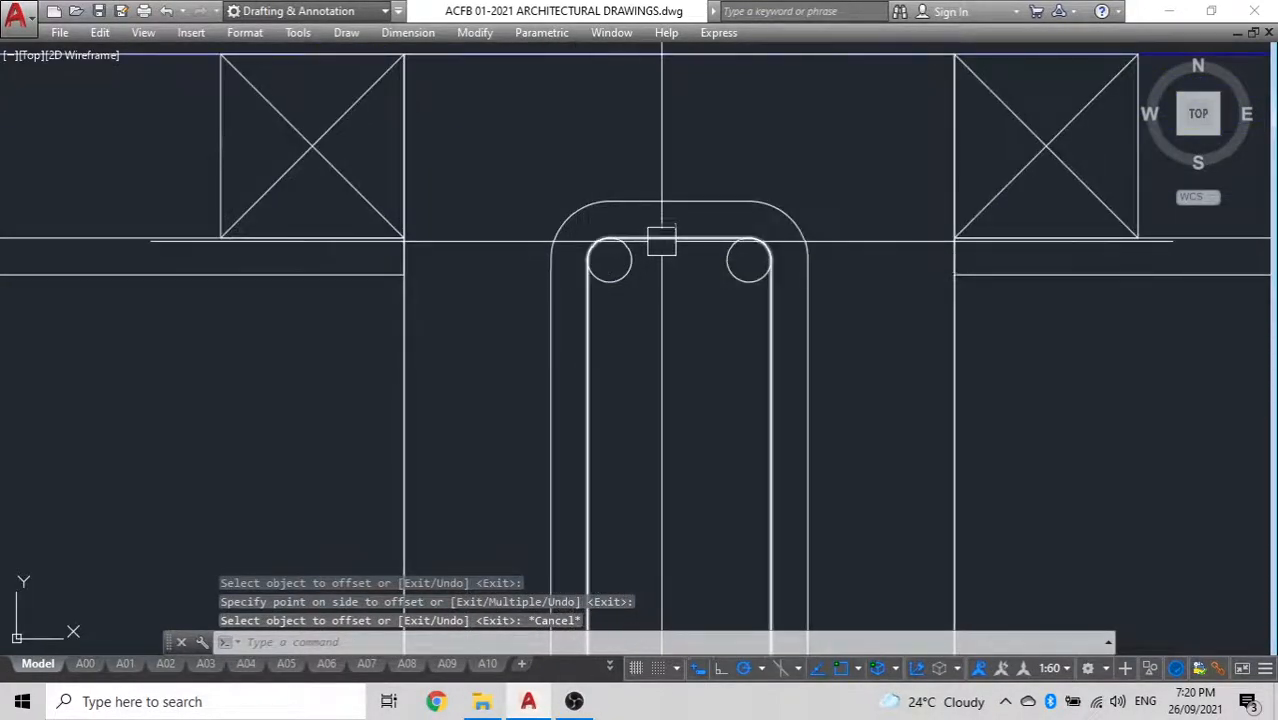
{"action": "type", "text": "pl"}
{"action": "key", "text": "Return"}
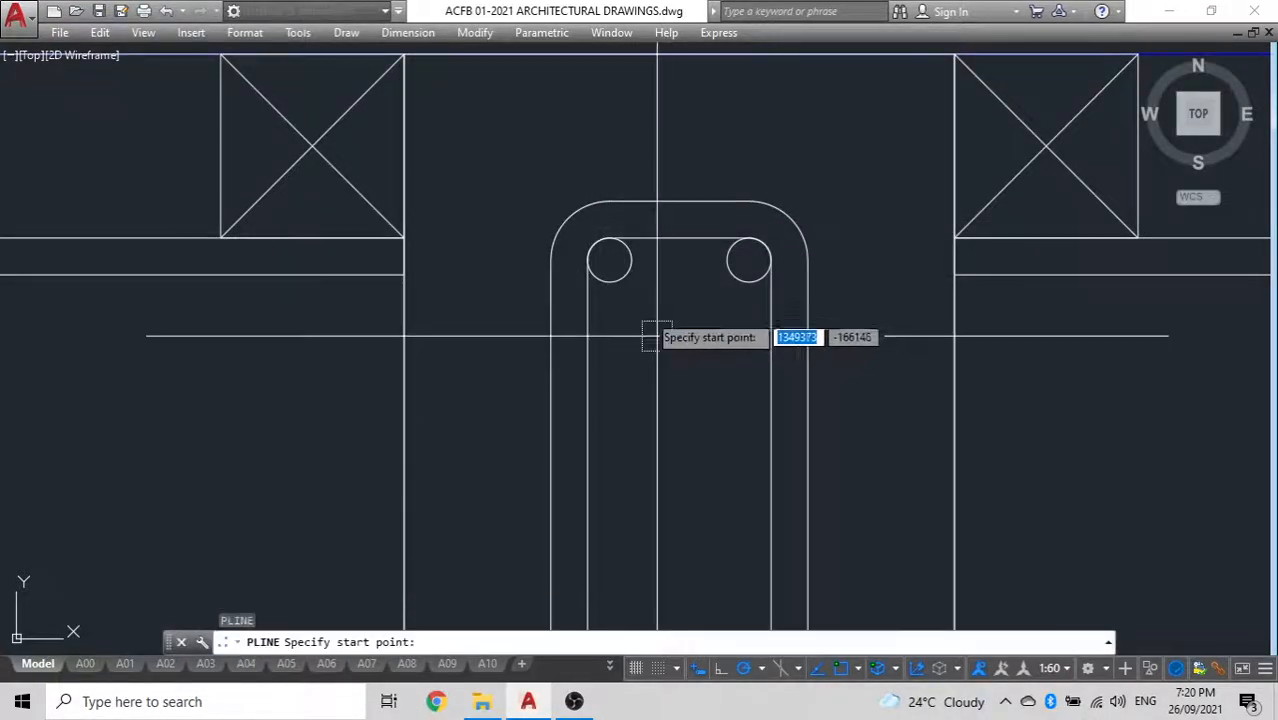
{"action": "left_click", "coordinate": [590, 267]}
{"action": "key", "text": "Escape"}
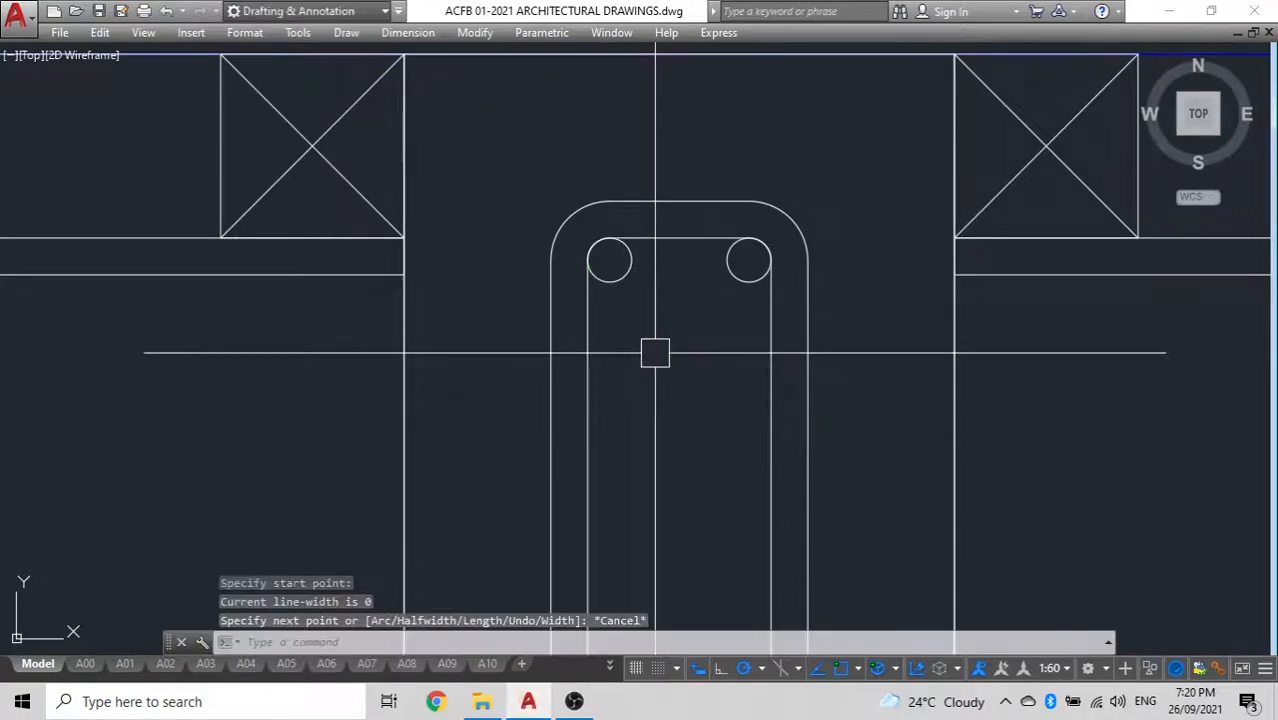
Draw a short polyline from the left side of the upper-left bar circle diagonally down into the stirrup as a hook
{"action": "scroll", "coordinate": [553, 337], "scroll_direction": "down", "scroll_amount": 6}
{"action": "mouse_move", "coordinate": [707, 448]}
{"action": "middle_mouse_down"}
{"action": "mouse_move", "coordinate": [719, 430]}
{"action": "mouse_move", "coordinate": [657, 218]}
{"action": "middle_mouse_up"}
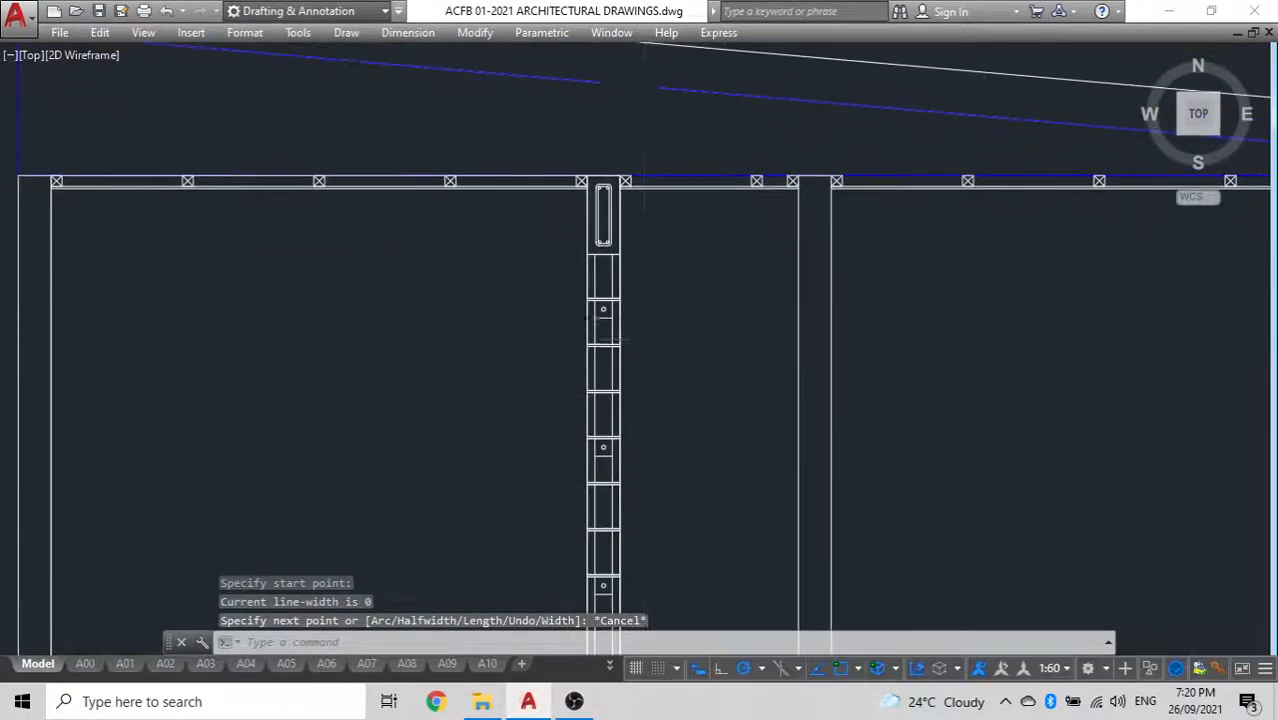
{"action": "scroll", "coordinate": [645, 339], "scroll_direction": "down", "scroll_amount": 2}
{"action": "middle_click_drag", "start_coordinate": [645, 339], "coordinate": [621, 248]}
{"action": "scroll", "coordinate": [590, 172], "scroll_direction": "up", "scroll_amount": 6}
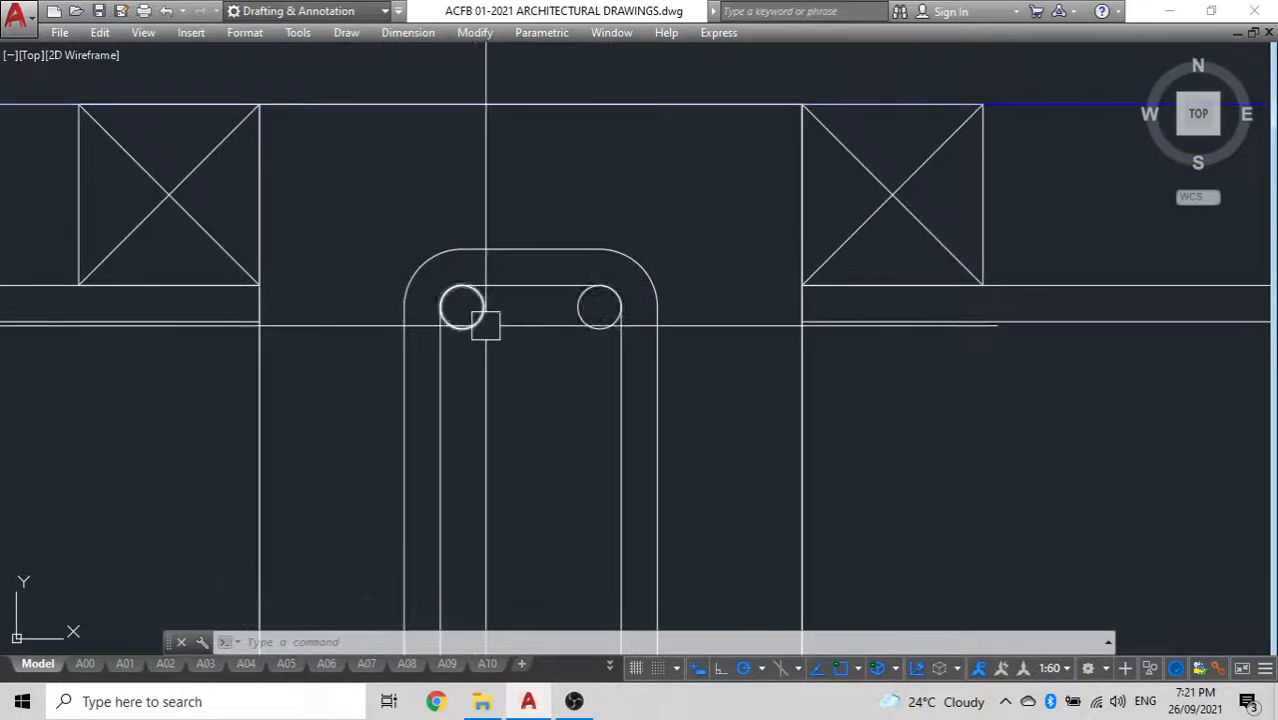
{"action": "key", "text": "Return"}
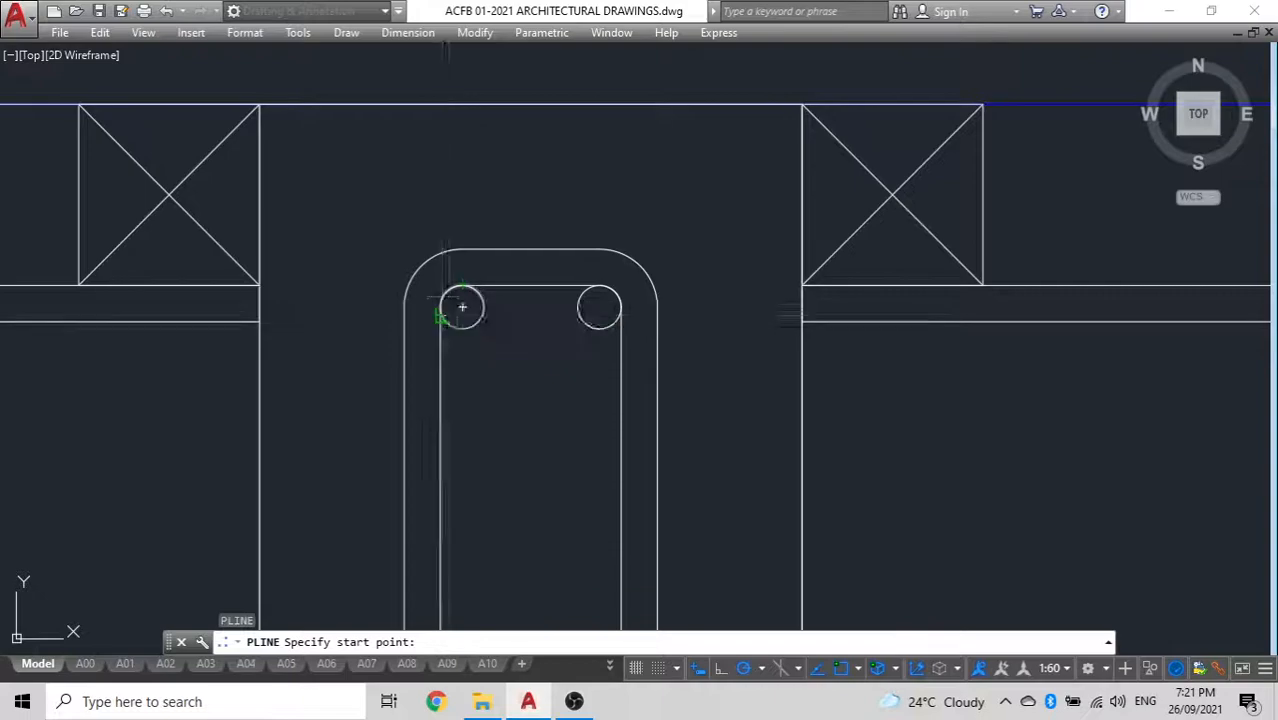
{"action": "left_click", "coordinate": [462, 307]}
{"action": "left_click", "coordinate": [506, 403]}
{"action": "key", "text": "Escape"}
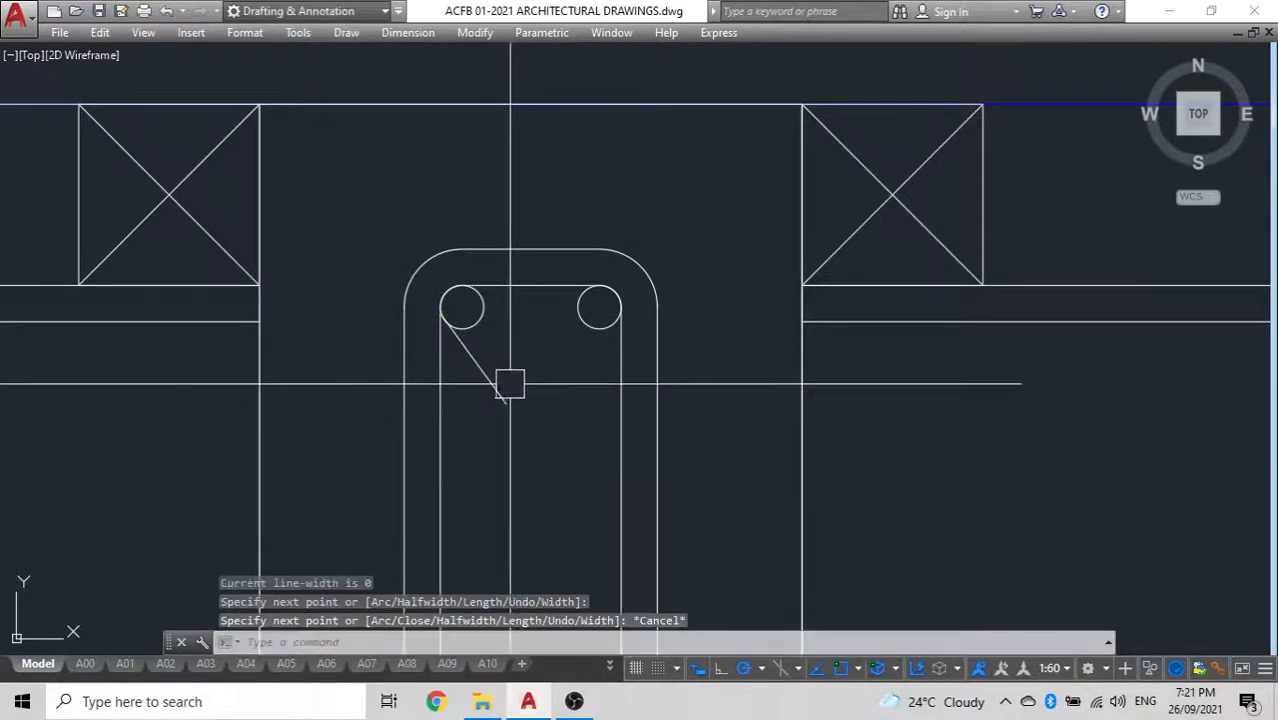
Mirror the hook line about a diagonal through the upper-left bar circle's centre, keeping the original
{"action": "key", "text": "Return"}
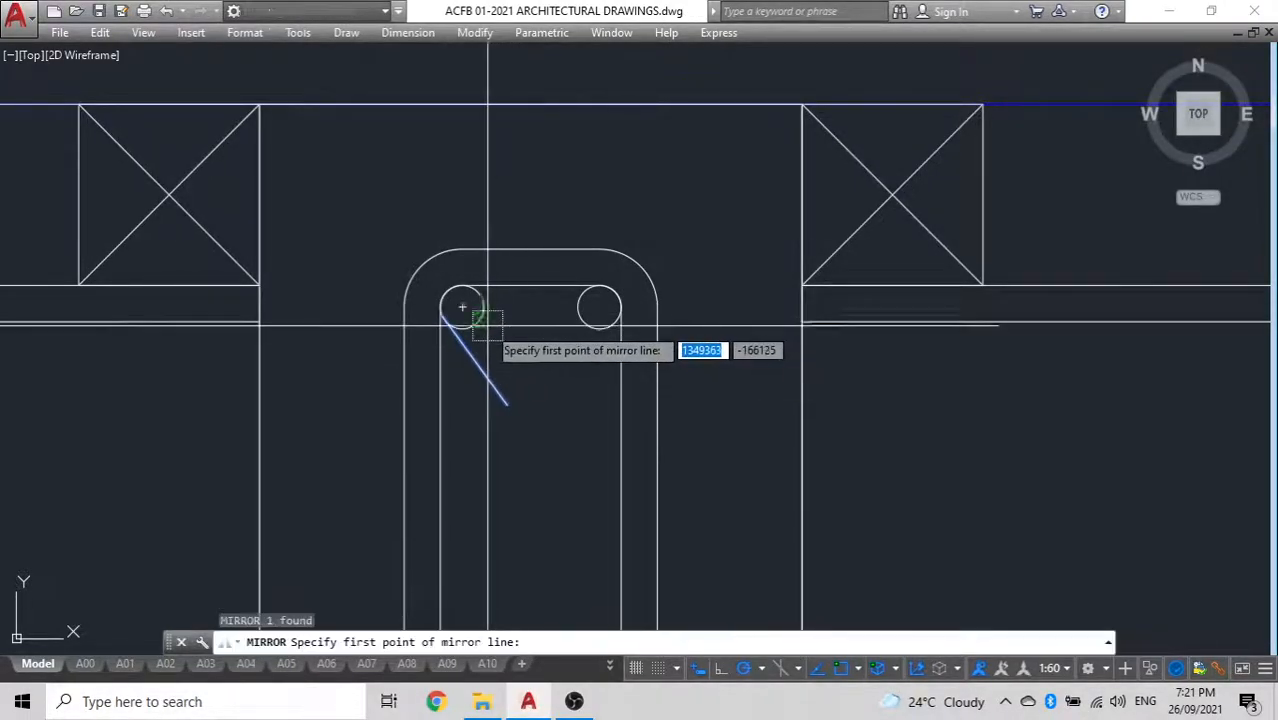
{"action": "left_click", "coordinate": [462, 307]}
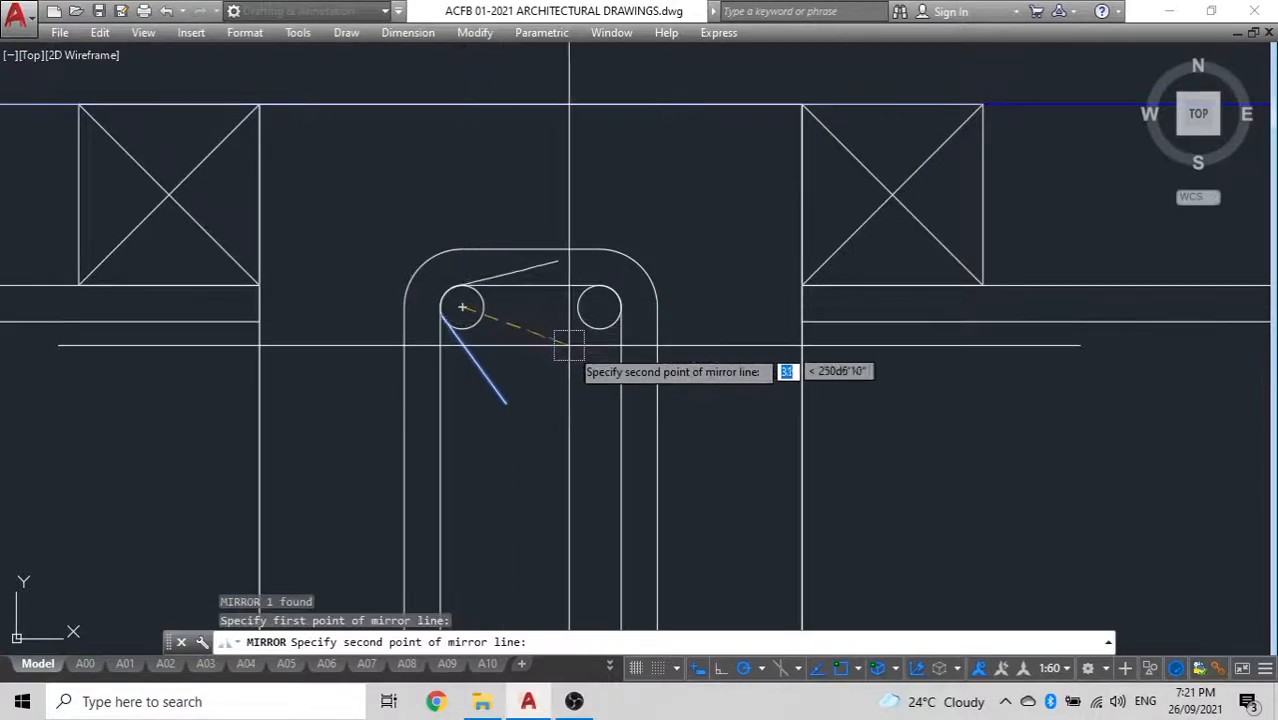
{"action": "left_click", "coordinate": [547, 393]}
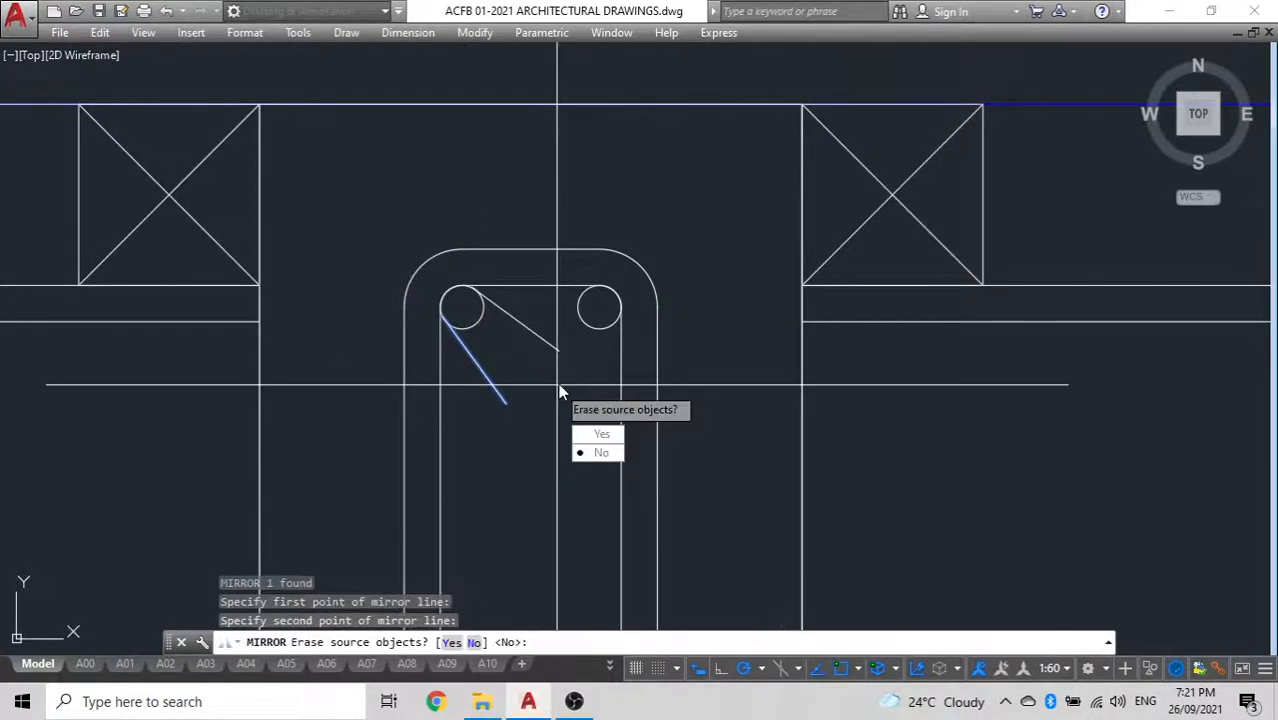
{"action": "type", "text": "n"}
{"action": "key", "text": "Return"}
{"action": "scroll", "coordinate": [542, 271], "scroll_direction": "down", "scroll_amount": 4}
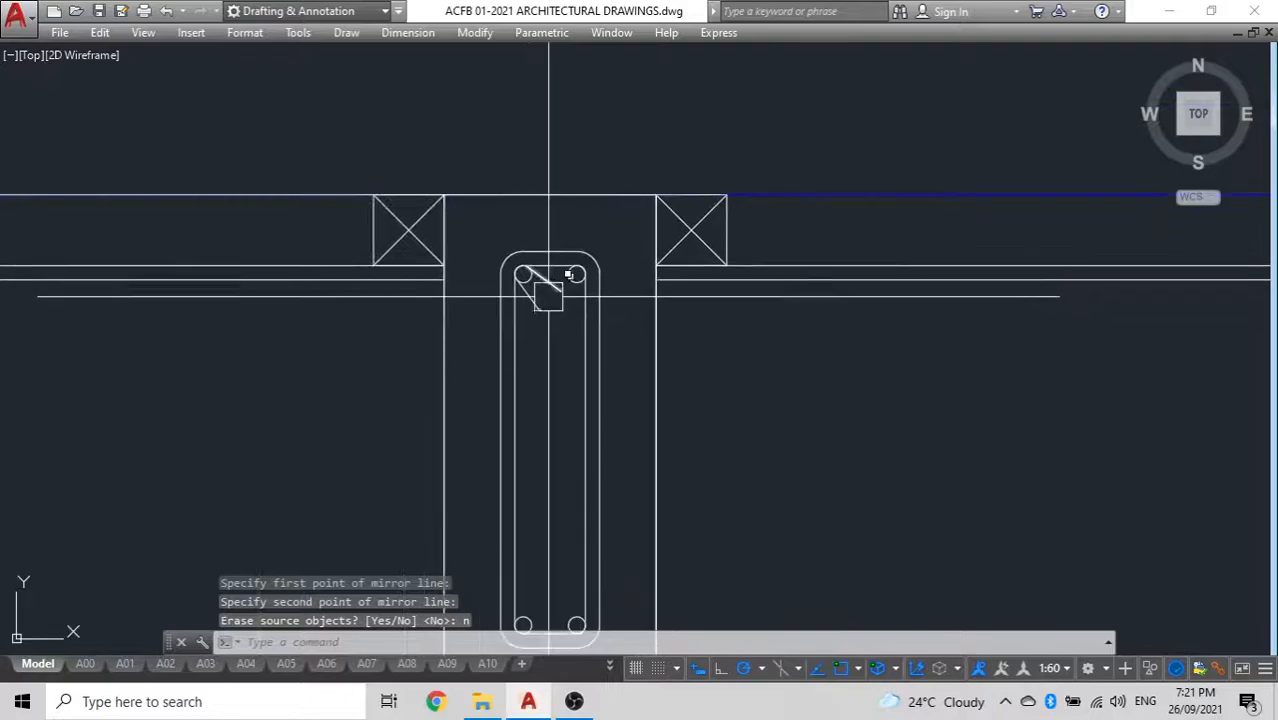
Examine the beam reinforcement detail and the block wall beneath it
{"action": "scroll", "coordinate": [549, 273], "scroll_direction": "up", "scroll_amount": 4}
{"action": "scroll", "coordinate": [507, 320], "scroll_direction": "down", "scroll_amount": 6}
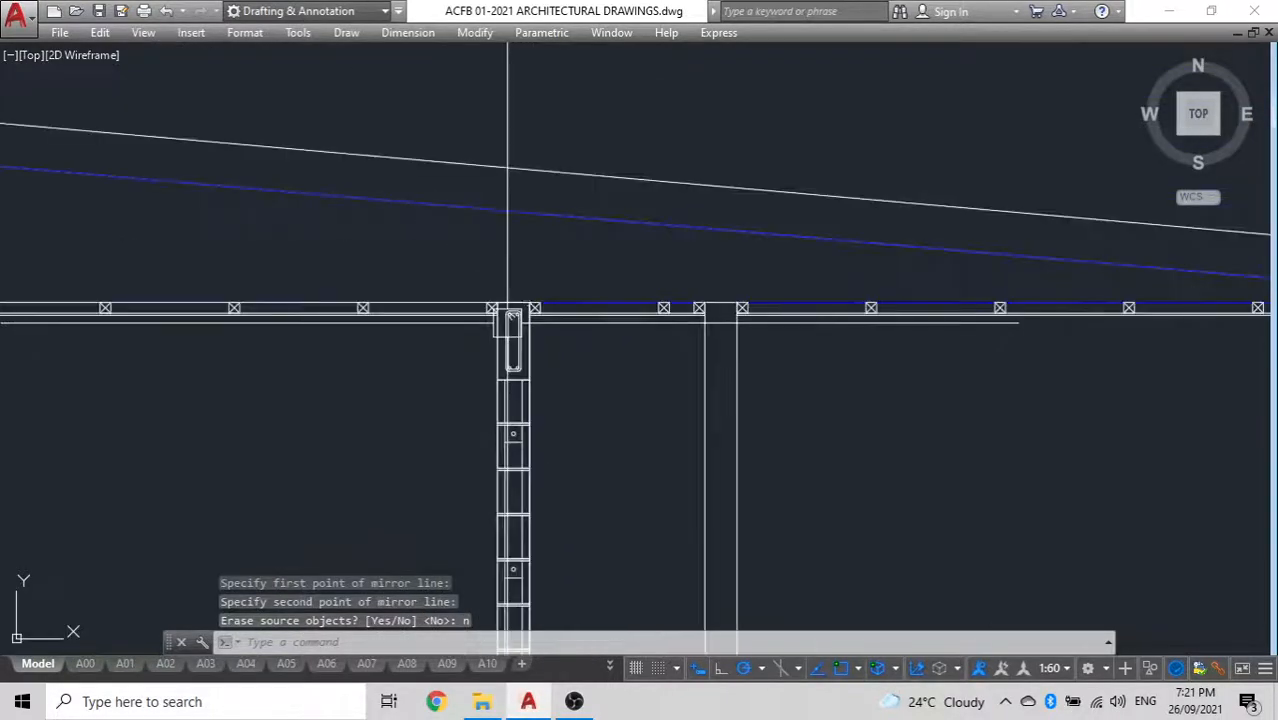
{"action": "scroll", "coordinate": [492, 368], "scroll_direction": "up", "scroll_amount": 2}
{"action": "scroll", "coordinate": [492, 368], "scroll_direction": "down", "scroll_amount": 3}
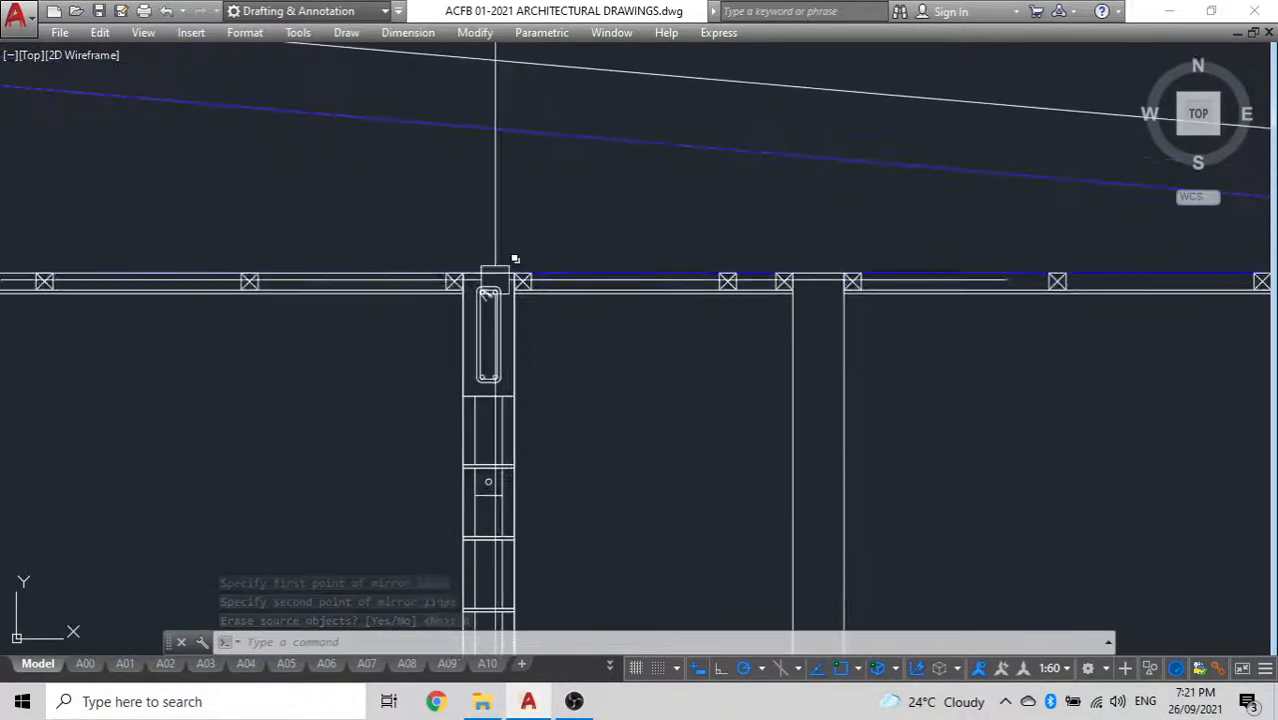
{"action": "scroll", "coordinate": [491, 317], "scroll_direction": "up", "scroll_amount": 5}
{"action": "scroll", "coordinate": [455, 326], "scroll_direction": "down", "scroll_amount": 5}
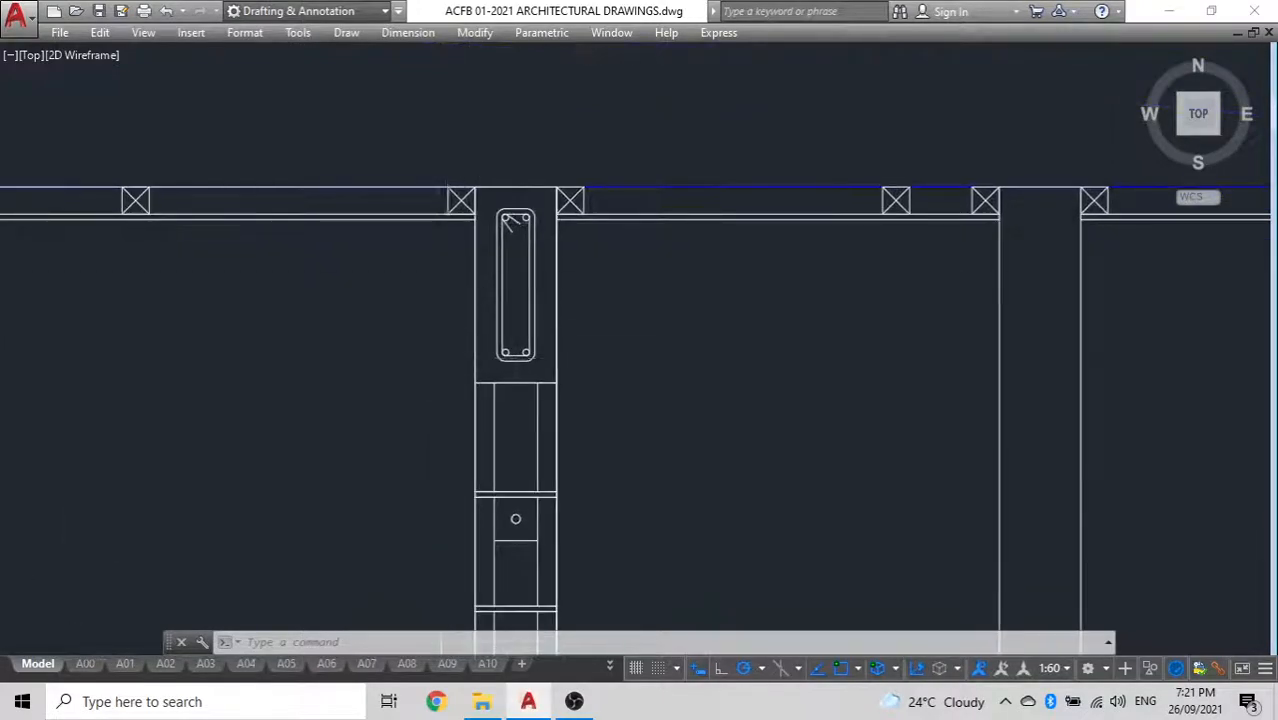
{"action": "scroll", "coordinate": [453, 423], "scroll_direction": "up", "scroll_amount": 5}
{"action": "scroll", "coordinate": [526, 479], "scroll_direction": "up", "scroll_amount": 7}
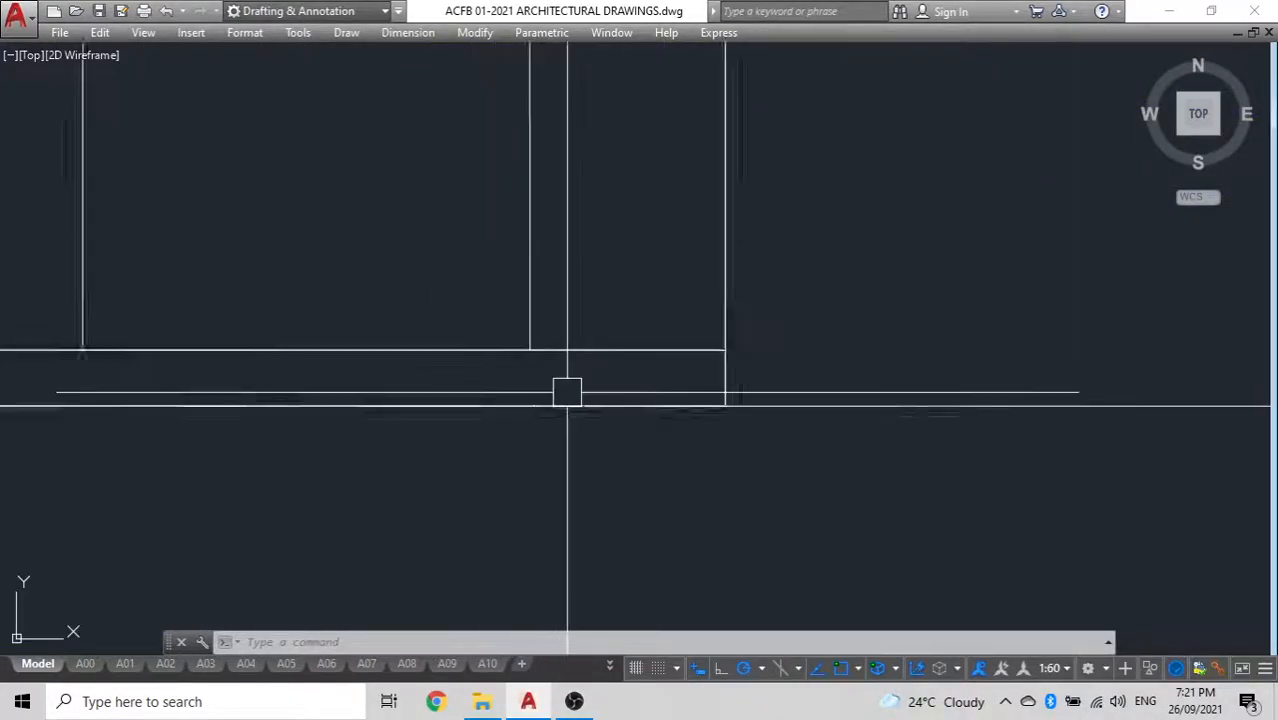
Group the completed interior wall section, from its bottom block up to and including the reinforced beam
{"action": "left_click", "coordinate": [657, 390]}
{"action": "scroll", "coordinate": [442, 292], "scroll_direction": "down", "scroll_amount": 9}
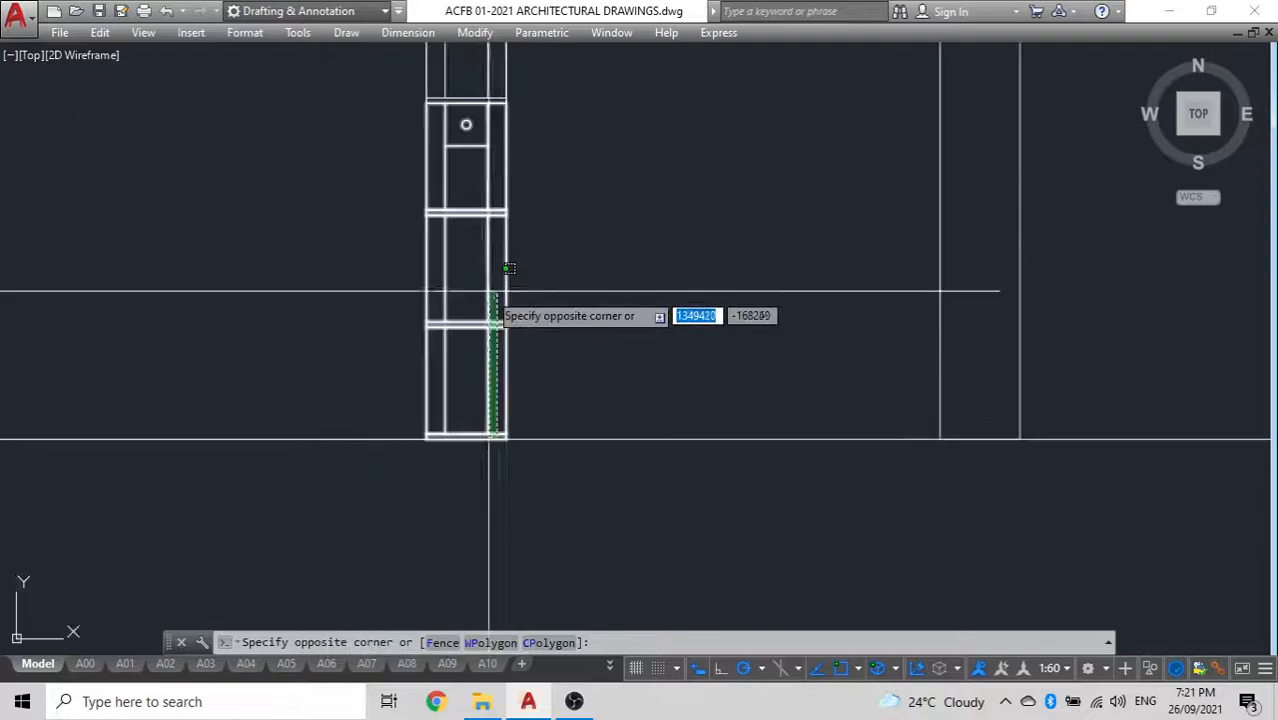
{"action": "middle_click_drag", "start_coordinate": [523, 461], "coordinate": [524, 640]}
{"action": "scroll", "coordinate": [534, 430], "scroll_direction": "up", "scroll_amount": 6}
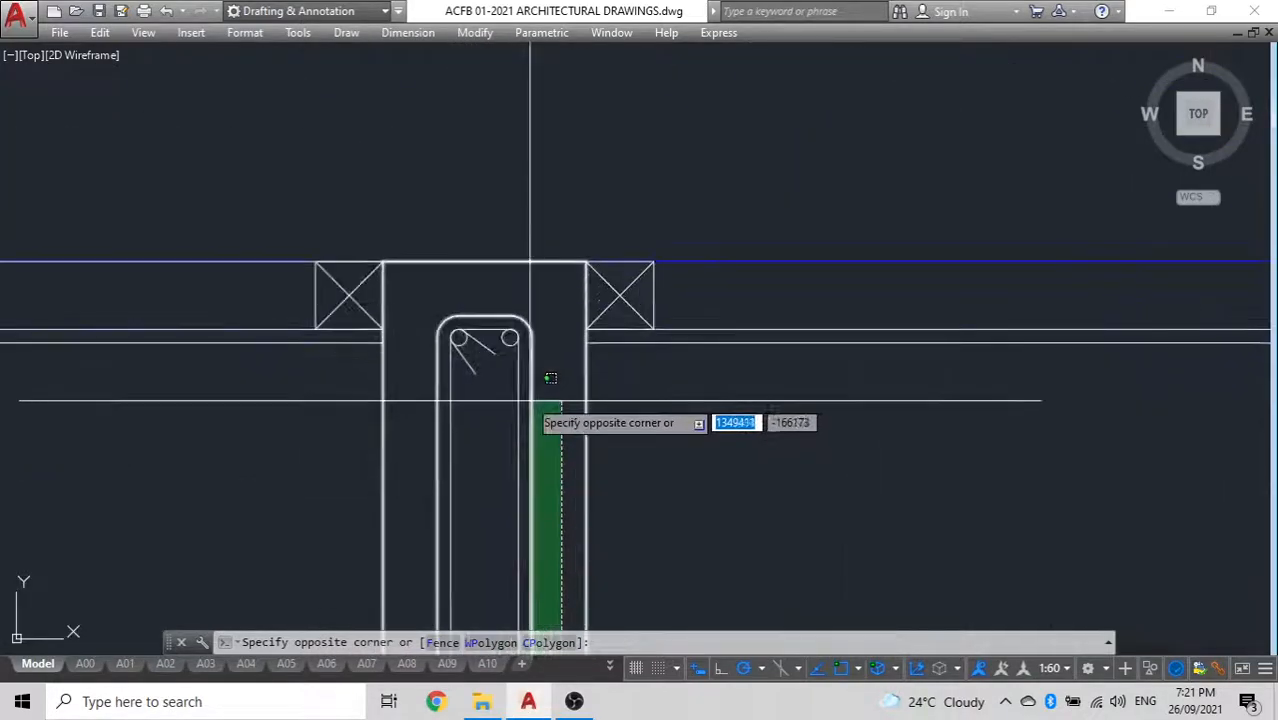
{"action": "left_click", "coordinate": [413, 292]}
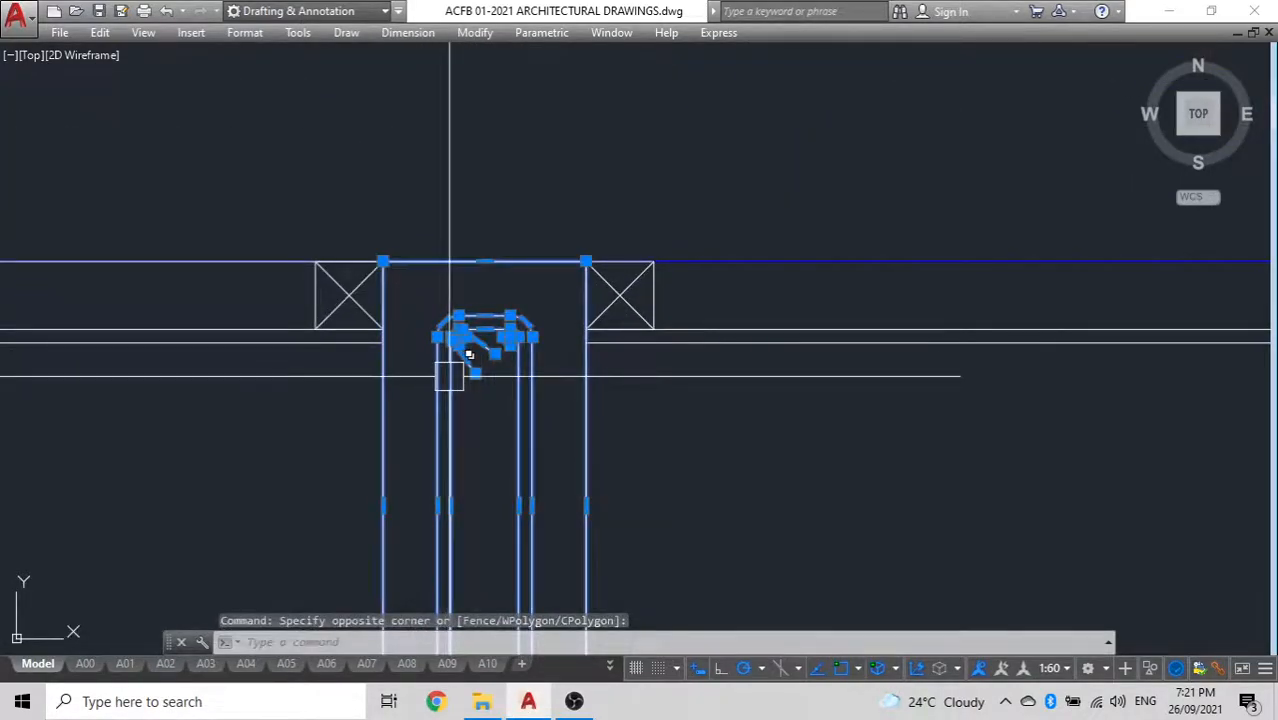
{"action": "type", "text": "g"}
{"action": "key", "text": "Return"}
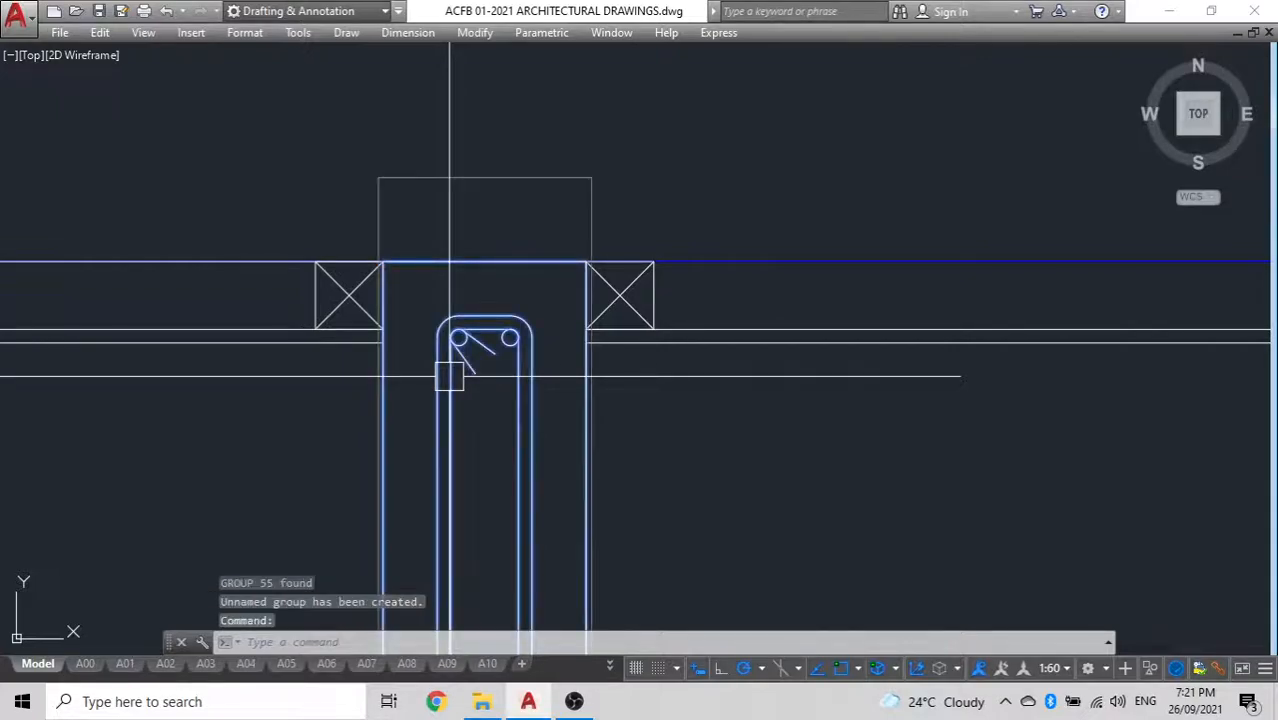
Copy the wall group from its bottom-left corner onto the base of the neighbouring interior wall outline
{"action": "scroll", "coordinate": [448, 388], "scroll_direction": "down", "scroll_amount": 5}
{"action": "middle_click_drag", "start_coordinate": [490, 489], "coordinate": [504, 408]}
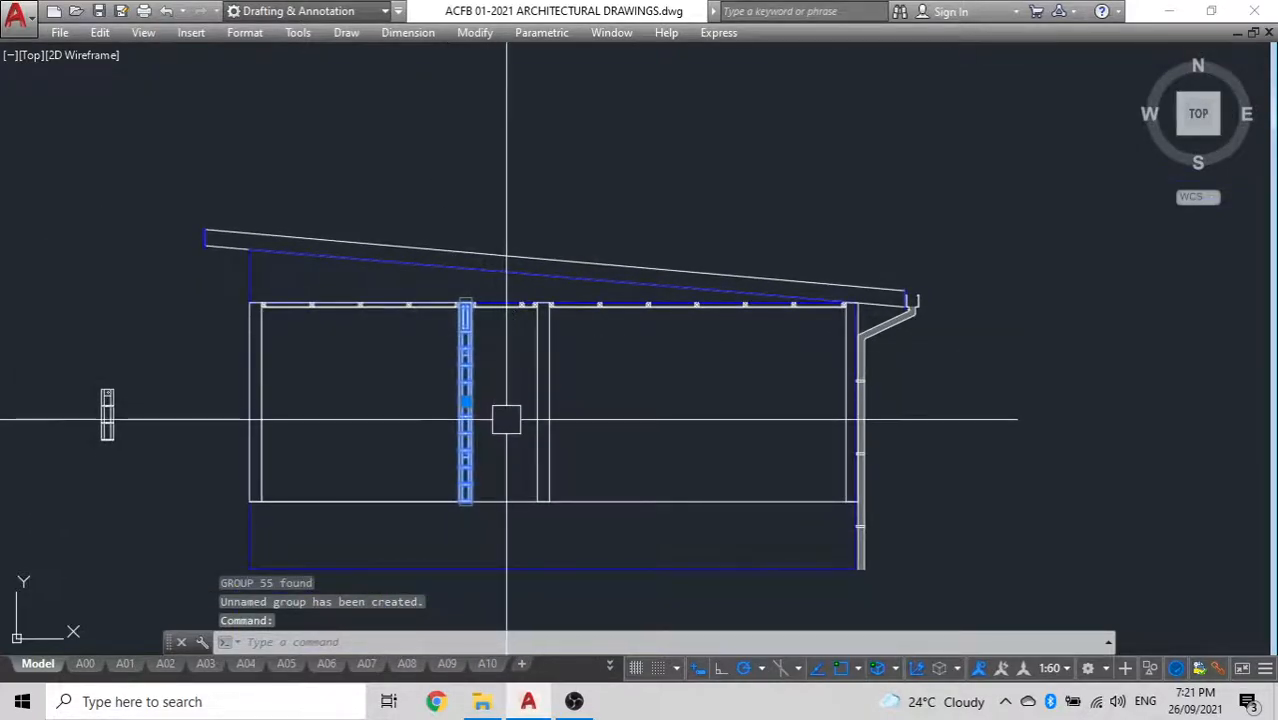
{"action": "type", "text": "co"}
{"action": "key", "text": "Return"}
{"action": "scroll", "coordinate": [470, 508], "scroll_direction": "up", "scroll_amount": 10}
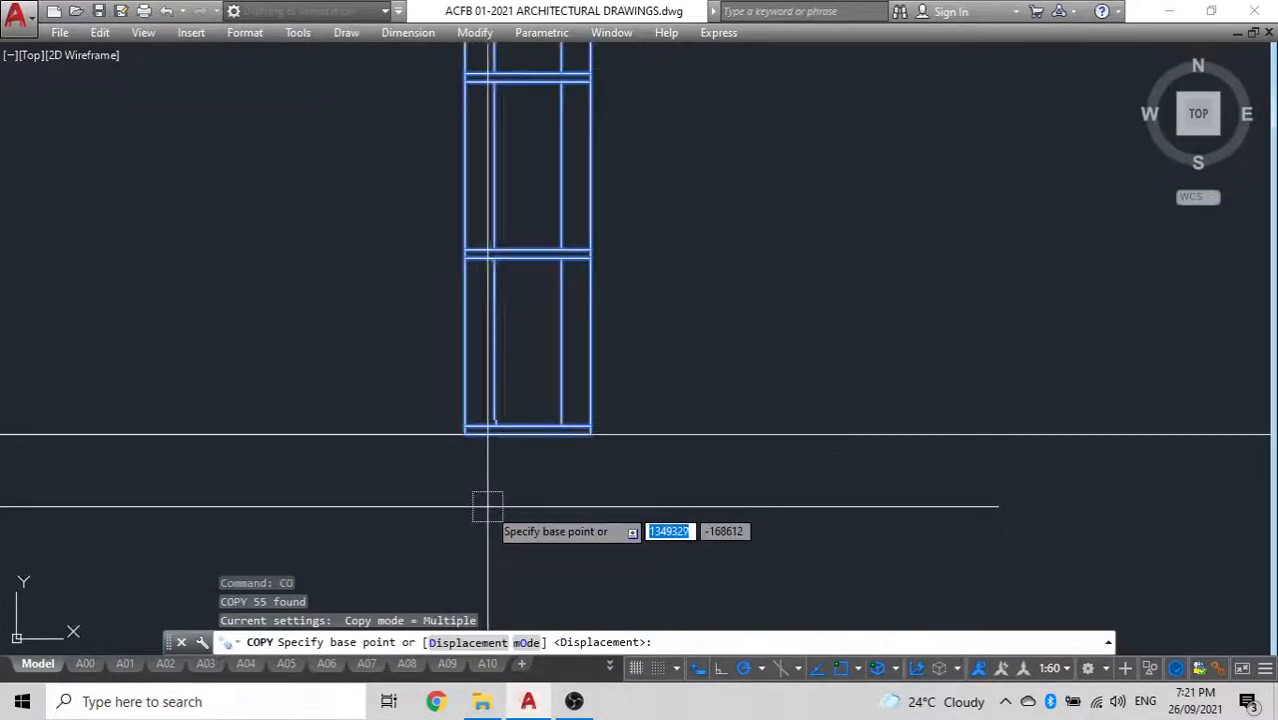
{"action": "left_click", "coordinate": [465, 432]}
{"action": "scroll", "coordinate": [785, 440], "scroll_direction": "down", "scroll_amount": 4}
{"action": "scroll", "coordinate": [720, 440], "scroll_direction": "up", "scroll_amount": 4}
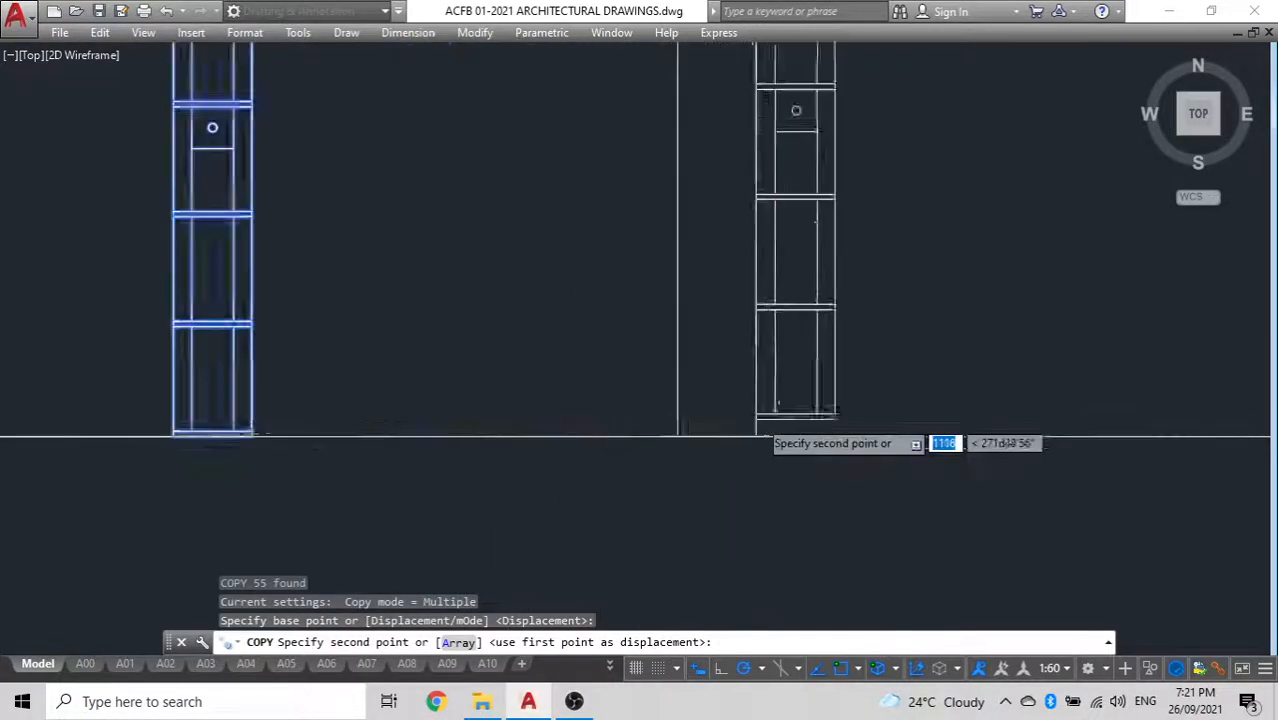
{"action": "left_click", "coordinate": [628, 448]}
{"action": "scroll", "coordinate": [685, 448], "scroll_direction": "down", "scroll_amount": 10}
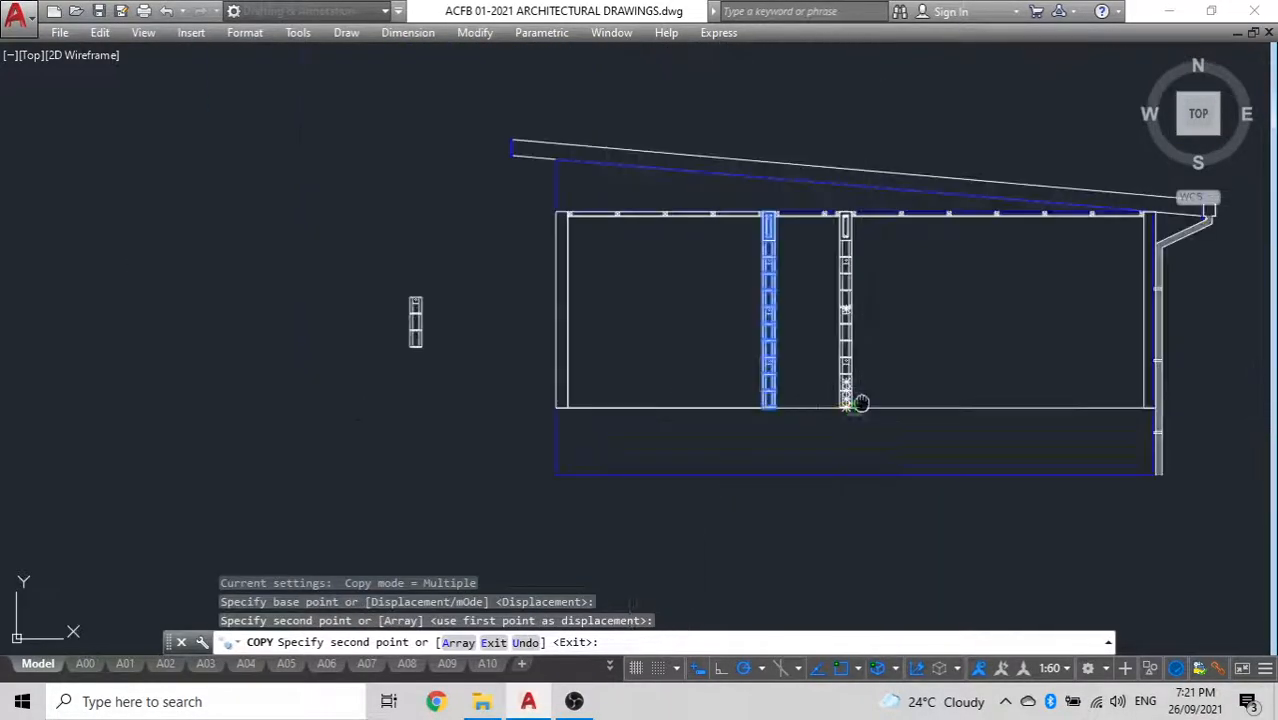
Place another copy of the wall group outside the building, left of the section and level with the floor line
{"action": "middle_click_drag", "start_coordinate": [831, 486], "coordinate": [819, 378]}
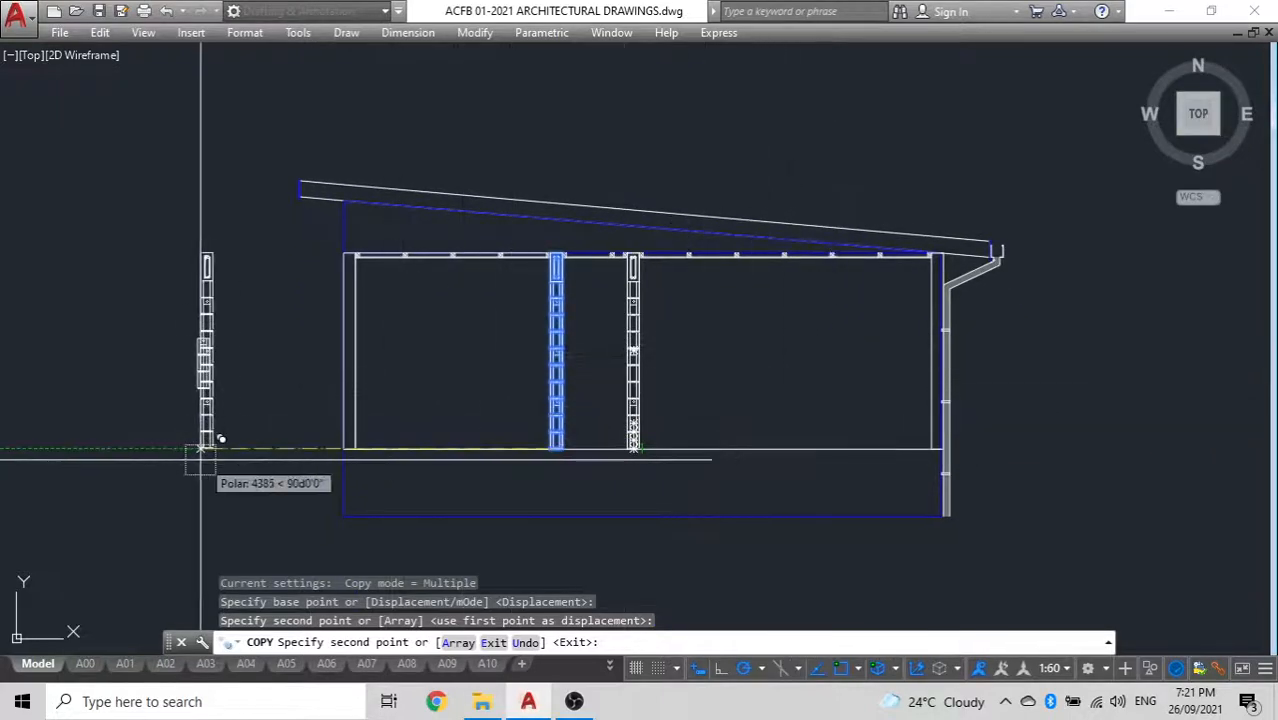
{"action": "middle_click_drag", "start_coordinate": [357, 493], "coordinate": [532, 478]}
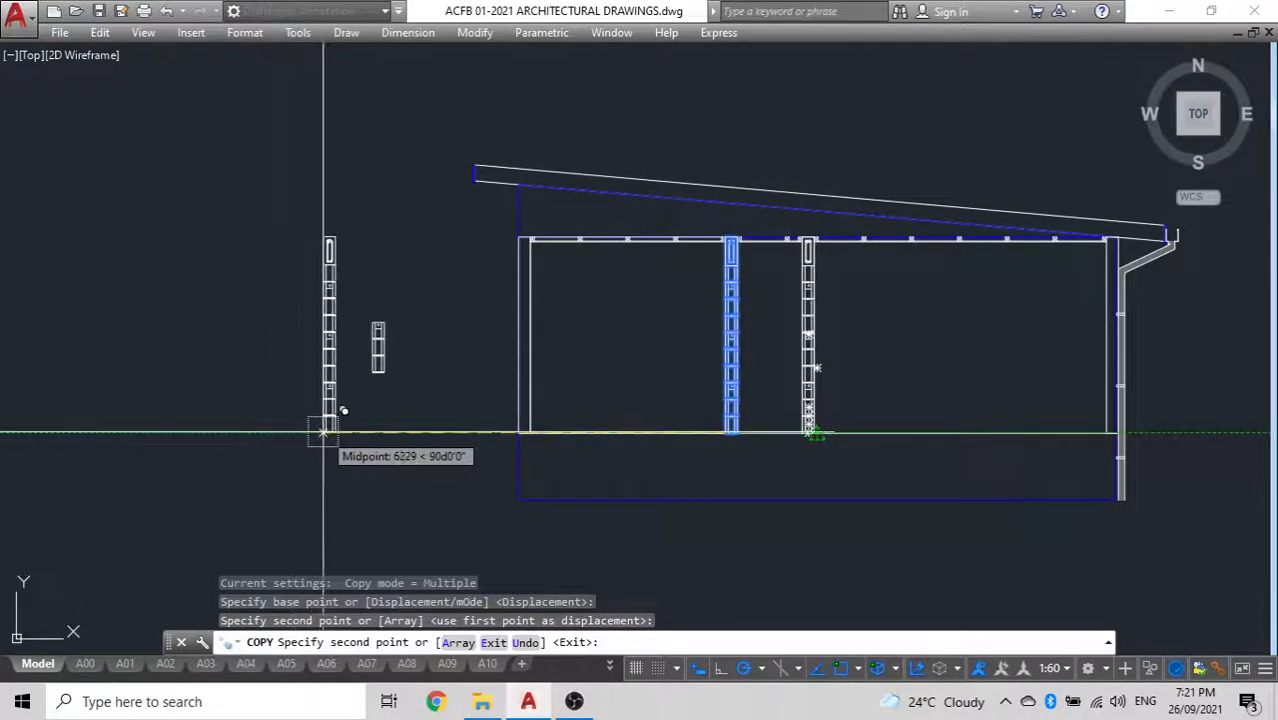
{"action": "left_click", "coordinate": [343, 430]}
{"action": "key", "text": "Escape"}
Delete the leftover three-block stack standing between the detached wall copy and the section
{"action": "left_click", "coordinate": [382, 350]}
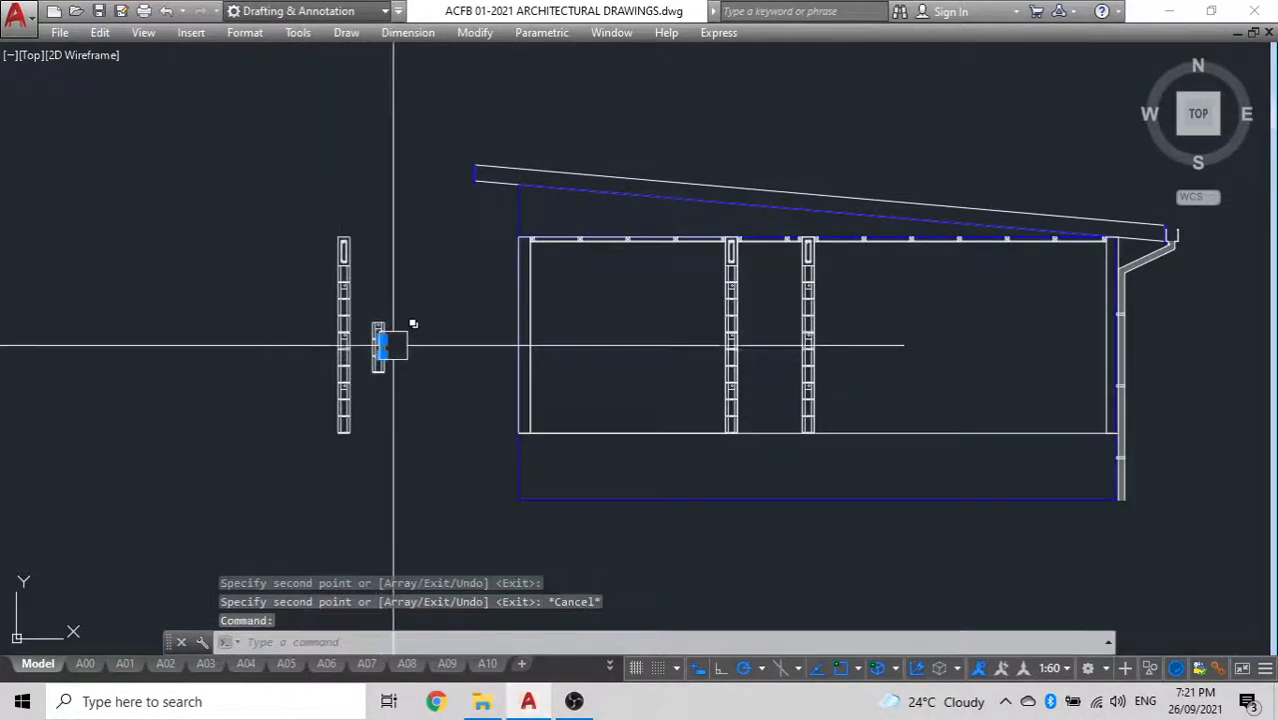
{"action": "left_click", "coordinate": [422, 397]}
{"action": "left_click", "coordinate": [361, 294]}
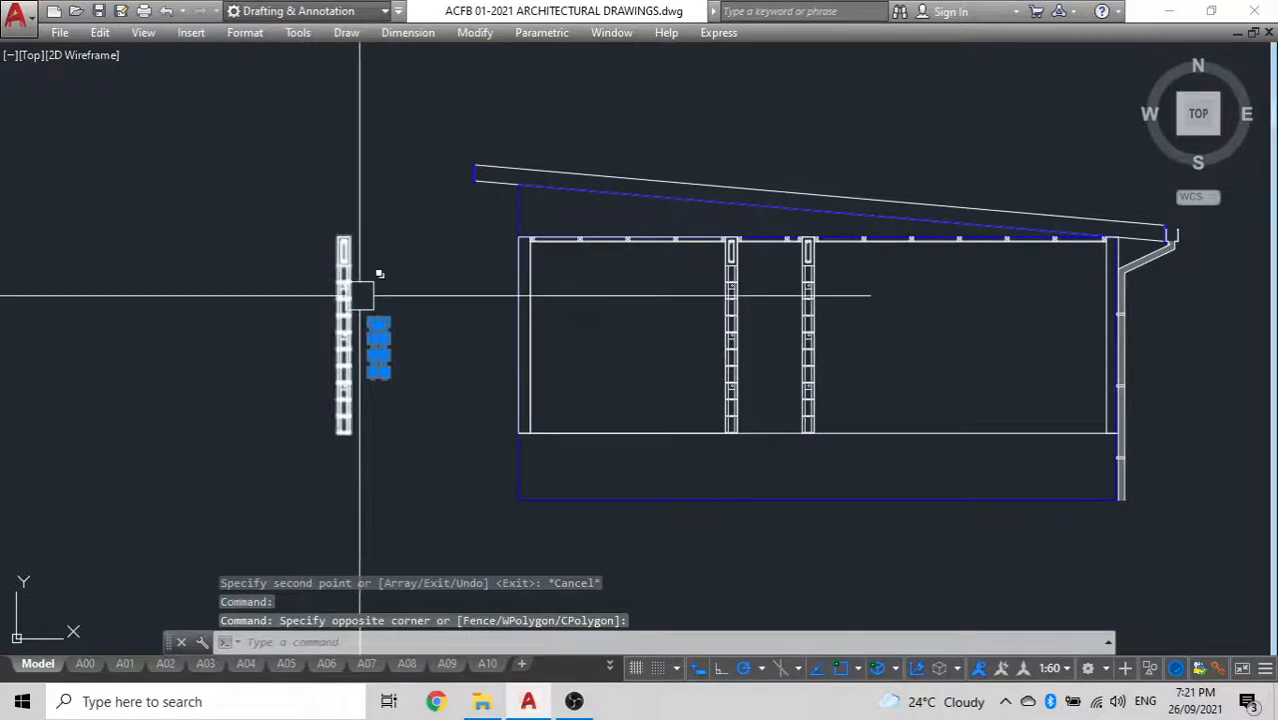
{"action": "key", "text": "Delete"}
Ungroup the detached wall copy, accepting the first group offered
{"action": "scroll", "coordinate": [300, 320], "scroll_direction": "up", "scroll_amount": 3}
{"action": "scroll", "coordinate": [283, 391], "scroll_direction": "down", "scroll_amount": 1}
{"action": "middle_click_drag", "start_coordinate": [283, 391], "coordinate": [456, 436]}
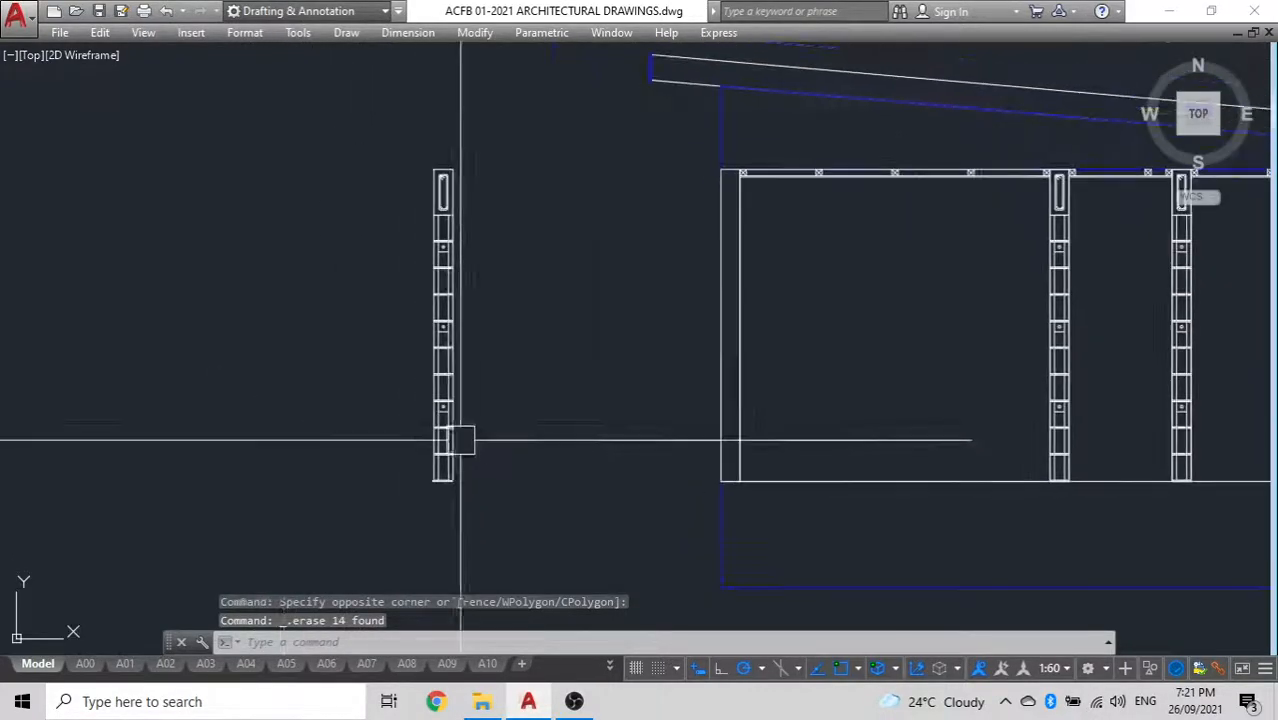
{"action": "left_click", "coordinate": [449, 430]}
{"action": "type", "text": "ungroup"}
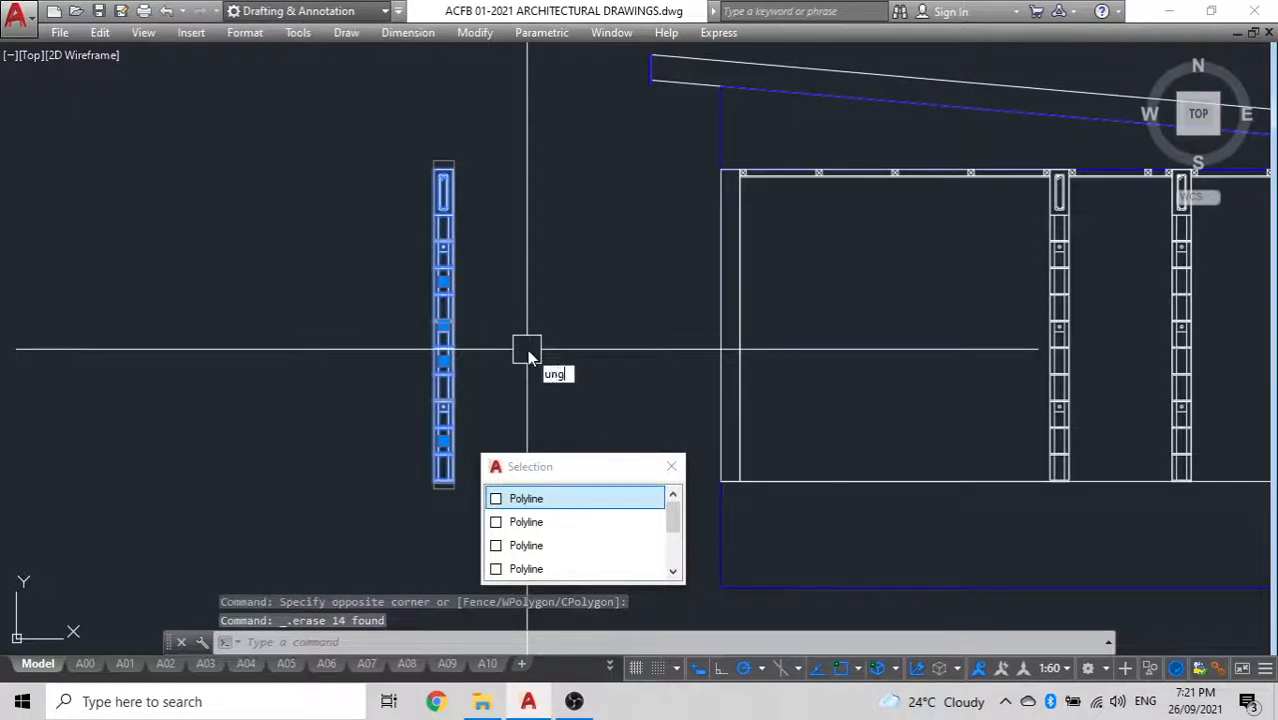
{"action": "key", "text": "Return"}
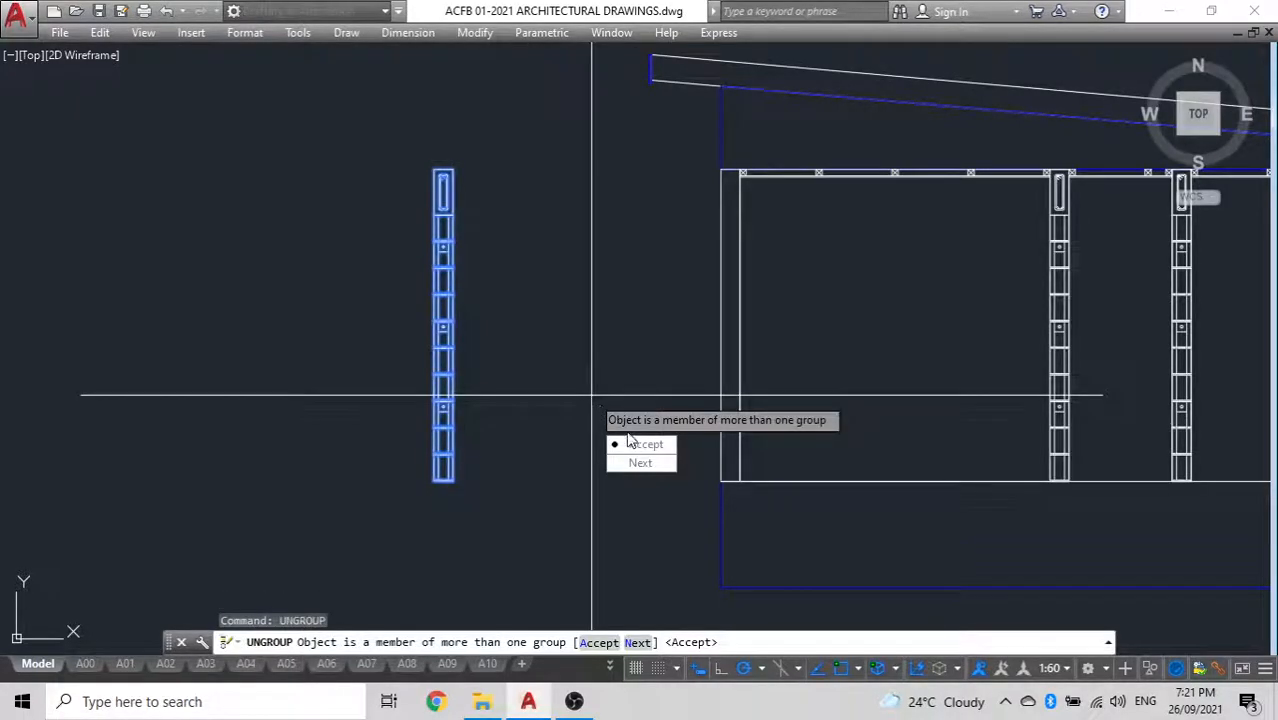
{"action": "left_click", "coordinate": [630, 443]}
Examine the detached wall copy and the other section and elevation drawings in model space for reference
{"action": "scroll", "coordinate": [527, 205], "scroll_direction": "up", "scroll_amount": 4}
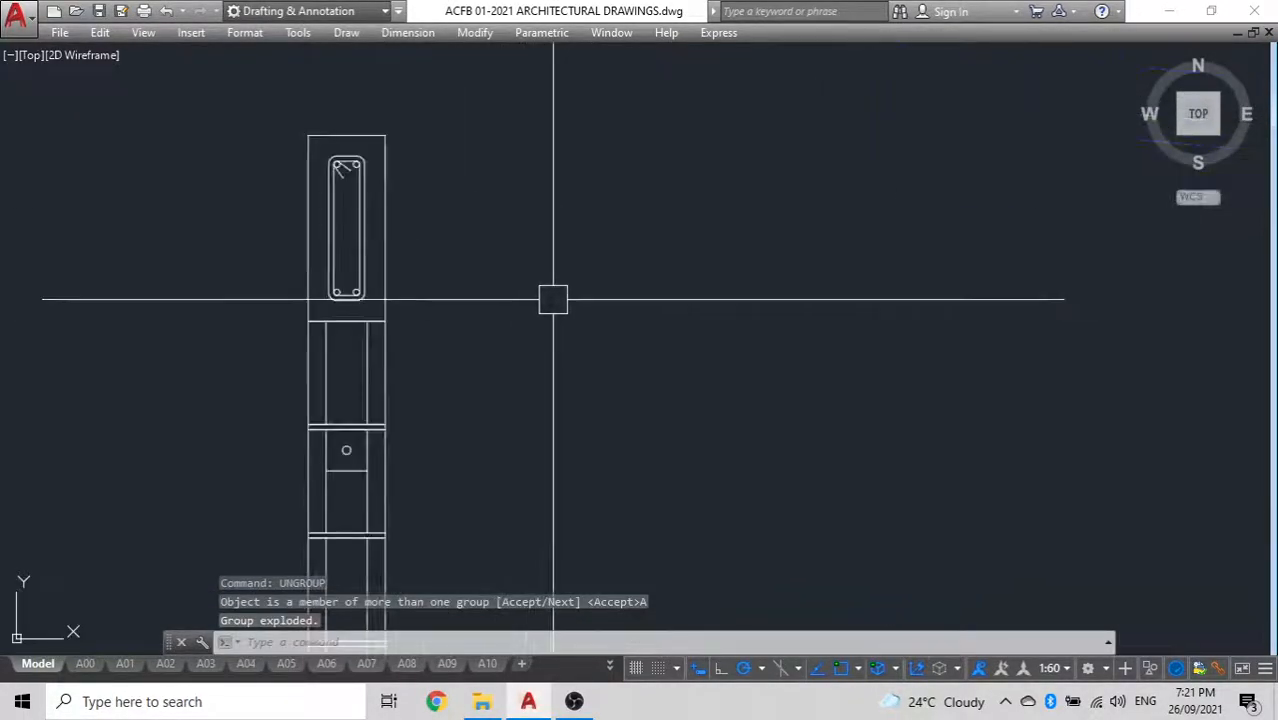
{"action": "scroll", "coordinate": [553, 299], "scroll_direction": "down", "scroll_amount": 5}
{"action": "middle_click_drag", "start_coordinate": [553, 299], "coordinate": [596, 183]}
{"action": "middle_click_drag", "start_coordinate": [836, 382], "coordinate": [729, 391]}
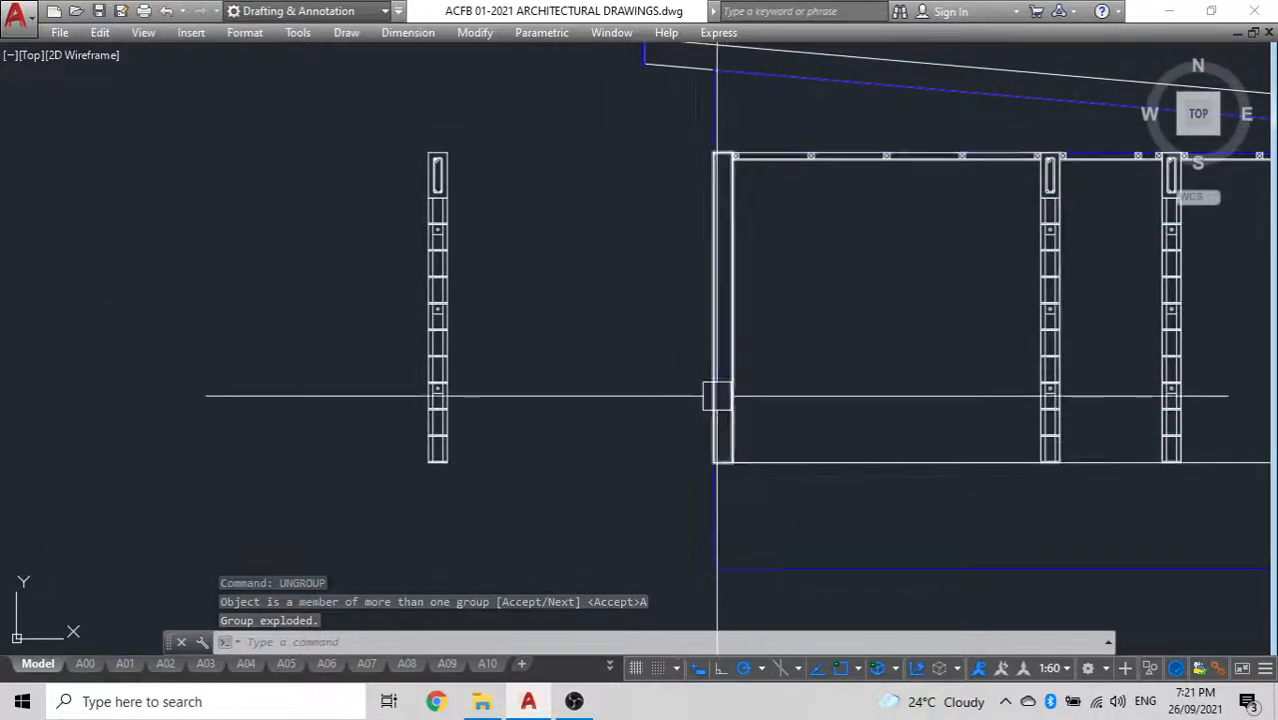
{"action": "scroll", "coordinate": [708, 311], "scroll_direction": "down", "scroll_amount": 6}
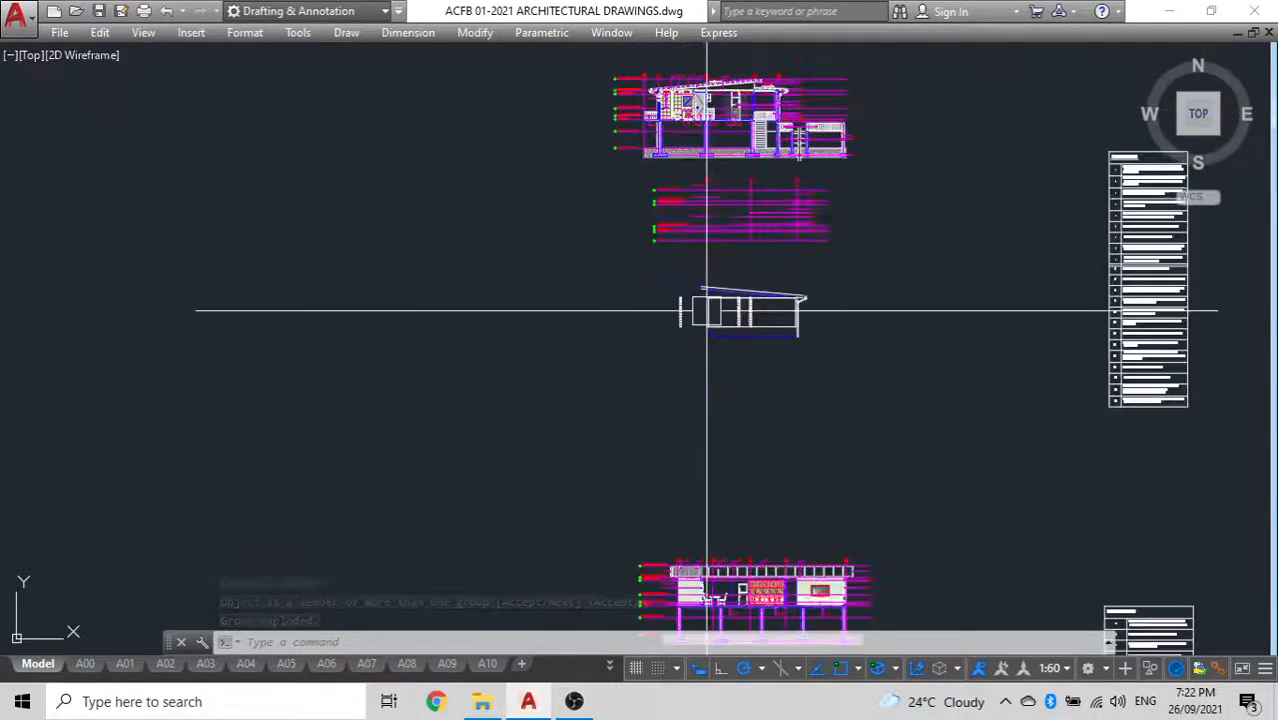
{"action": "mouse_move", "coordinate": [801, 306]}
{"action": "middle_mouse_down"}
{"action": "mouse_move", "coordinate": [887, 374]}
{"action": "mouse_move", "coordinate": [1115, 360]}
{"action": "middle_mouse_up"}
{"action": "scroll", "coordinate": [767, 317], "scroll_direction": "down", "scroll_amount": 6}
{"action": "scroll", "coordinate": [419, 305], "scroll_direction": "up", "scroll_amount": 10}
{"action": "scroll", "coordinate": [415, 487], "scroll_direction": "down", "scroll_amount": 4}
{"action": "scroll", "coordinate": [446, 475], "scroll_direction": "down", "scroll_amount": 2}
{"action": "middle_click_drag", "start_coordinate": [727, 474], "coordinate": [513, 405]}
{"action": "scroll", "coordinate": [805, 402], "scroll_direction": "up", "scroll_amount": 2}
{"action": "scroll", "coordinate": [807, 438], "scroll_direction": "up", "scroll_amount": 4}
{"action": "scroll", "coordinate": [696, 401], "scroll_direction": "down", "scroll_amount": 4}
{"action": "middle_click_drag", "start_coordinate": [693, 404], "coordinate": [693, 419]}
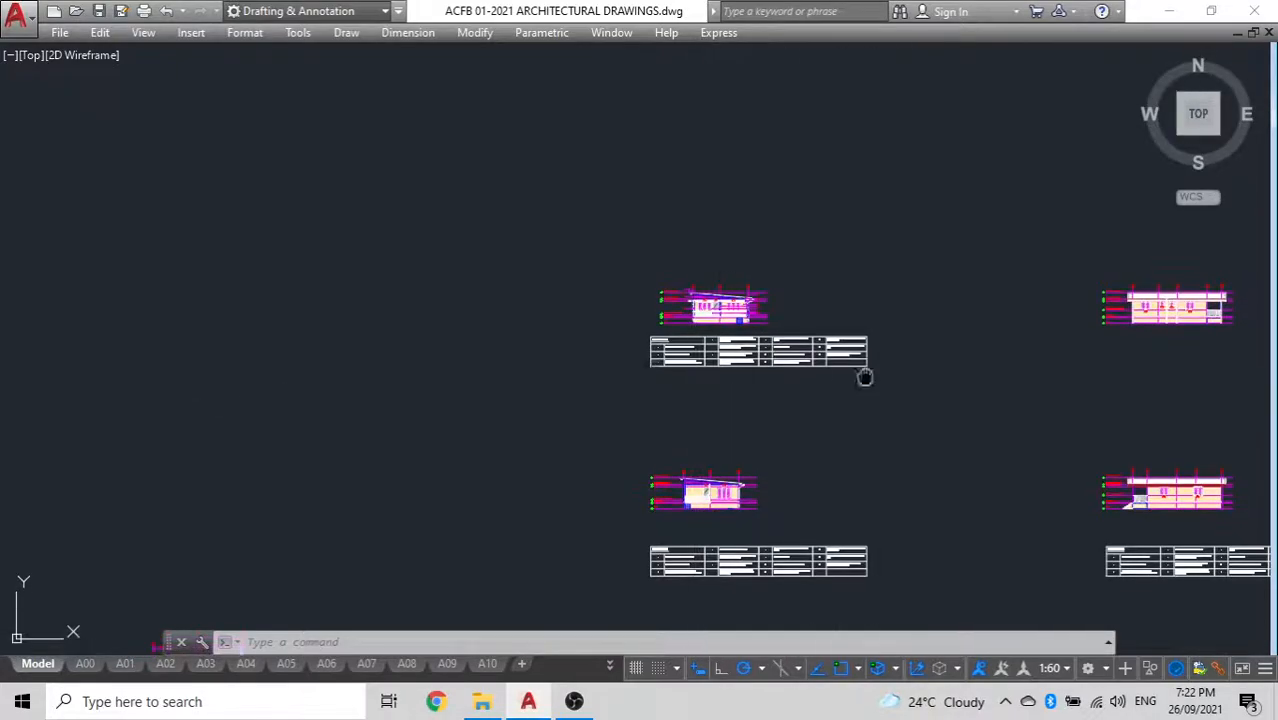
{"action": "middle_click_drag", "start_coordinate": [865, 377], "coordinate": [409, 343]}
{"action": "scroll", "coordinate": [750, 359], "scroll_direction": "down", "scroll_amount": 4}
{"action": "mouse_move", "coordinate": [711, 352]}
{"action": "middle_mouse_down"}
{"action": "mouse_move", "coordinate": [659, 342]}
{"action": "mouse_move", "coordinate": [508, 356]}
{"action": "middle_mouse_up"}
{"action": "scroll", "coordinate": [782, 335], "scroll_direction": "up", "scroll_amount": 10}
{"action": "scroll", "coordinate": [382, 355], "scroll_direction": "up", "scroll_amount": 5}
{"action": "mouse_move", "coordinate": [428, 386]}
{"action": "middle_mouse_down"}
{"action": "mouse_move", "coordinate": [488, 388]}
{"action": "mouse_move", "coordinate": [554, 358]}
{"action": "middle_mouse_up"}
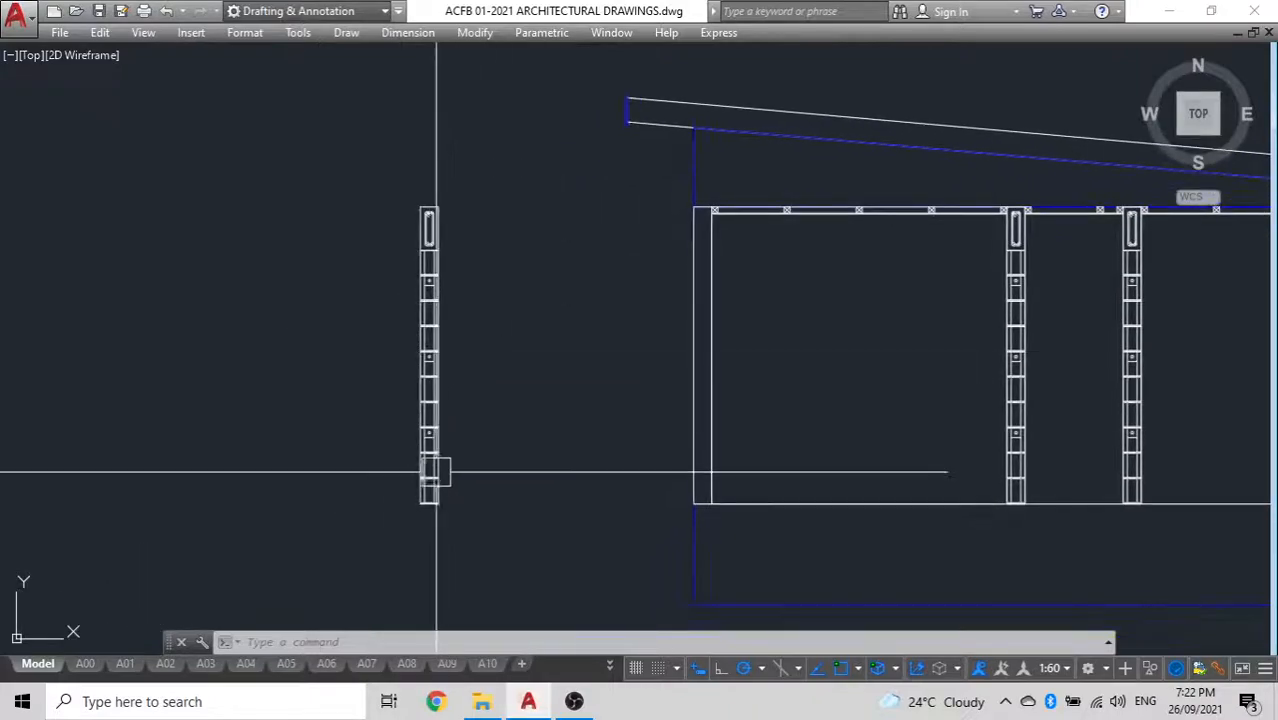
Draw a horizontal construction line through the bottom-left corner of the beam on the detached wall copy
{"action": "middle_click_drag", "start_coordinate": [436, 472], "coordinate": [578, 420]}
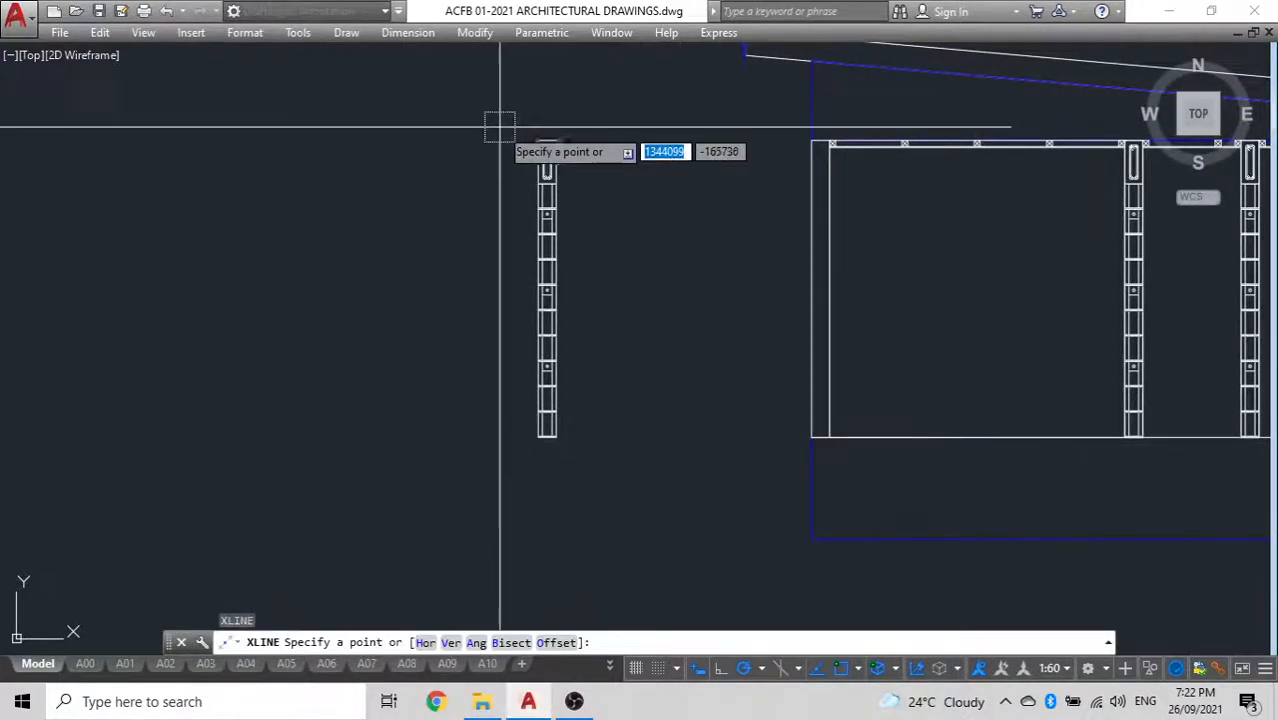
{"action": "scroll", "coordinate": [561, 260], "scroll_direction": "up", "scroll_amount": 5}
{"action": "left_click", "coordinate": [585, 326]}
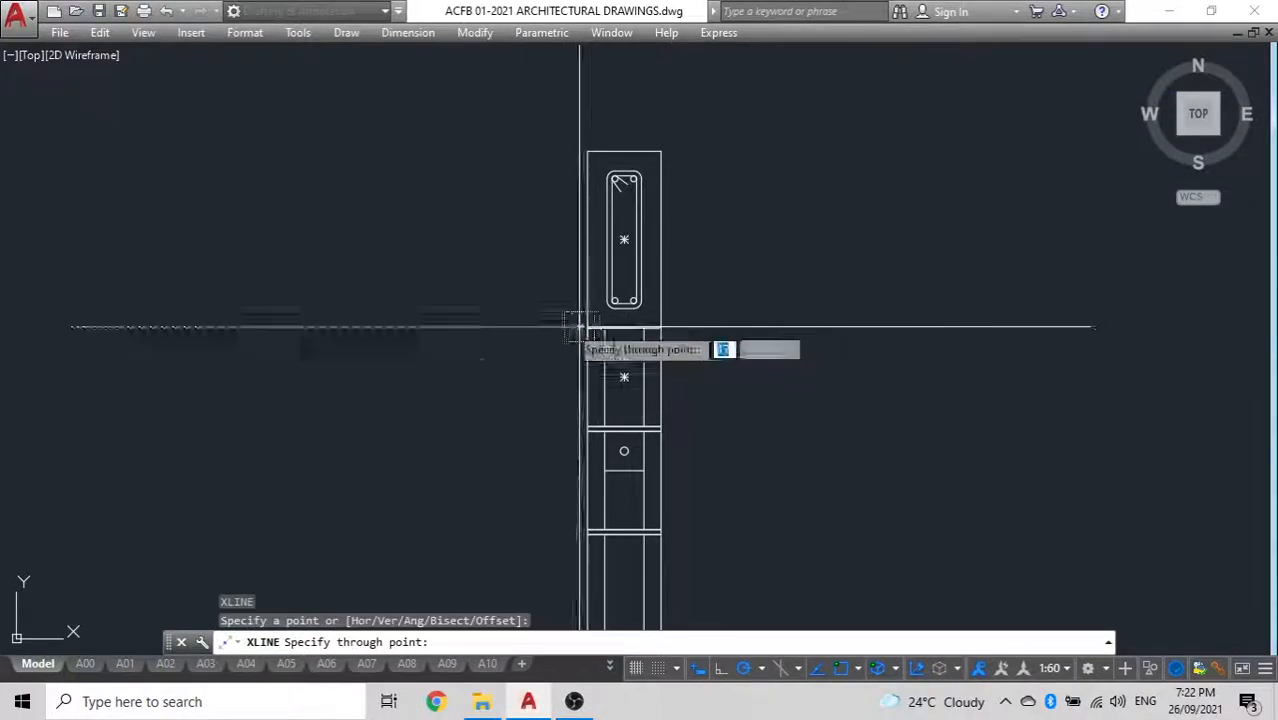
{"action": "left_click", "coordinate": [410, 324]}
{"action": "key", "text": "Escape"}
Offset the construction line at the beam's underside downward by 45
{"action": "type", "text": "o"}
{"action": "key", "text": "space"}
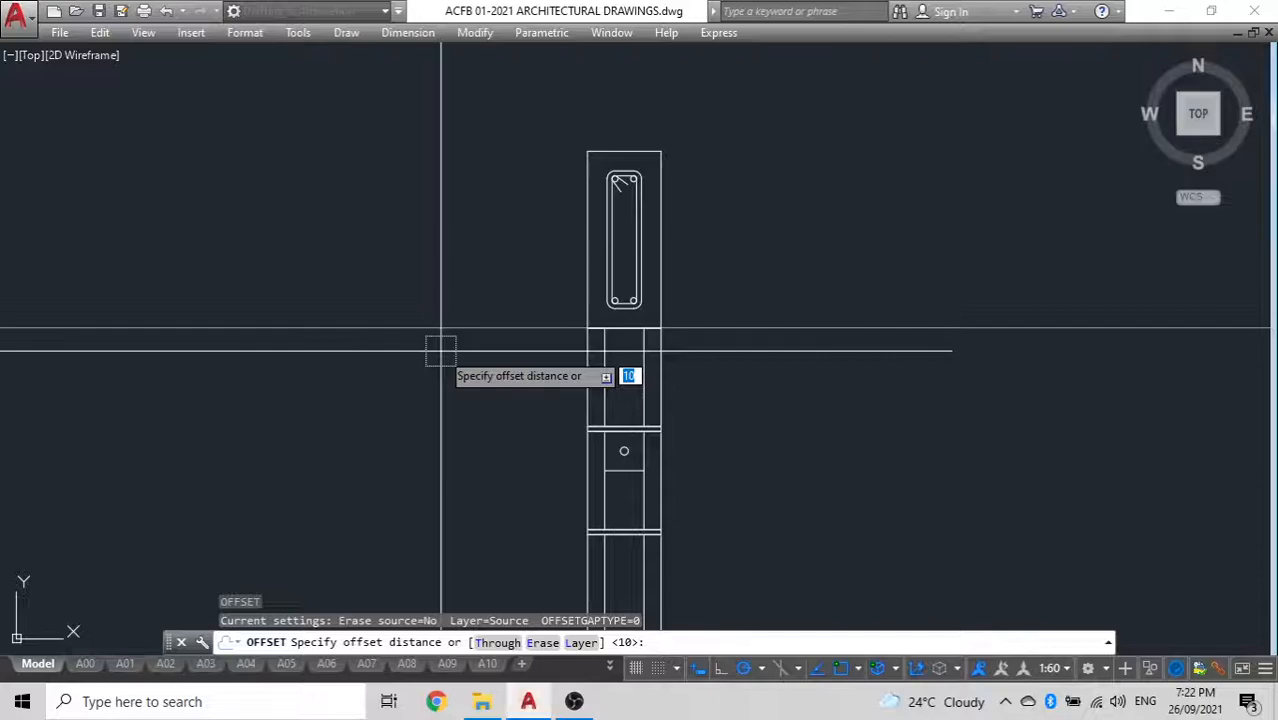
{"action": "key", "text": "Return"}
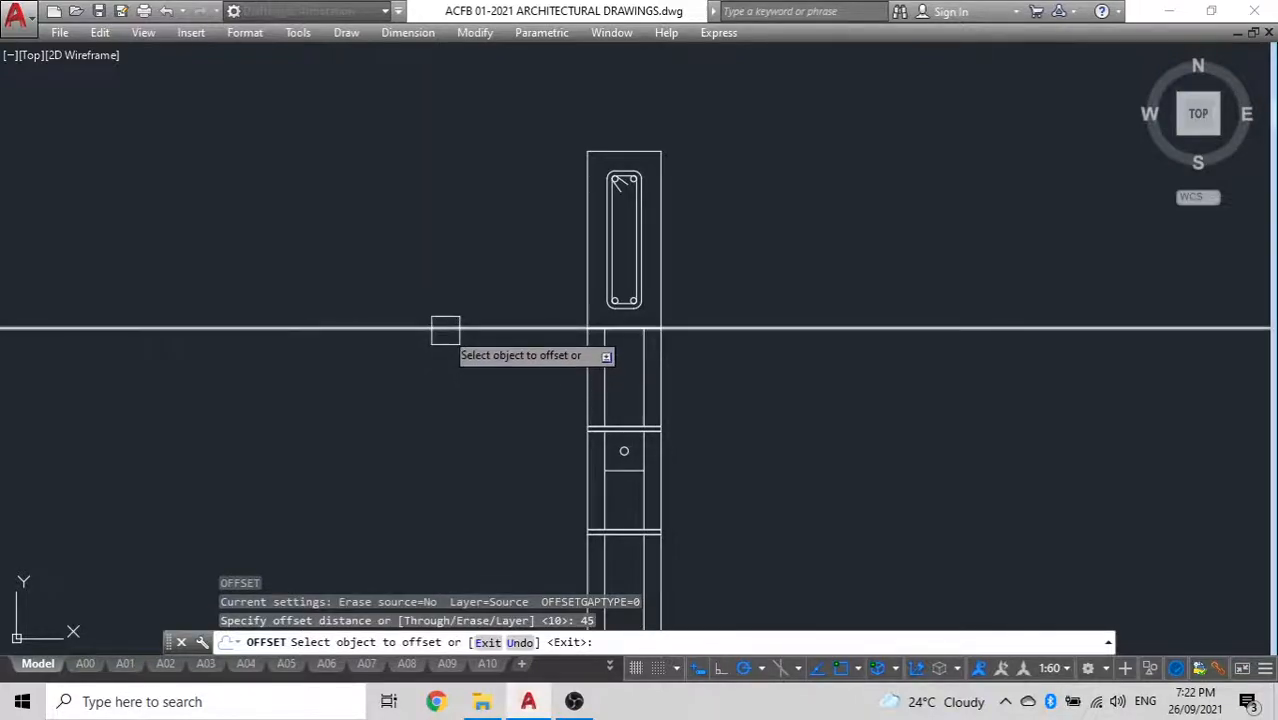
{"action": "left_click", "coordinate": [445, 329]}
{"action": "left_click", "coordinate": [443, 405]}
{"action": "key", "text": "Escape"}
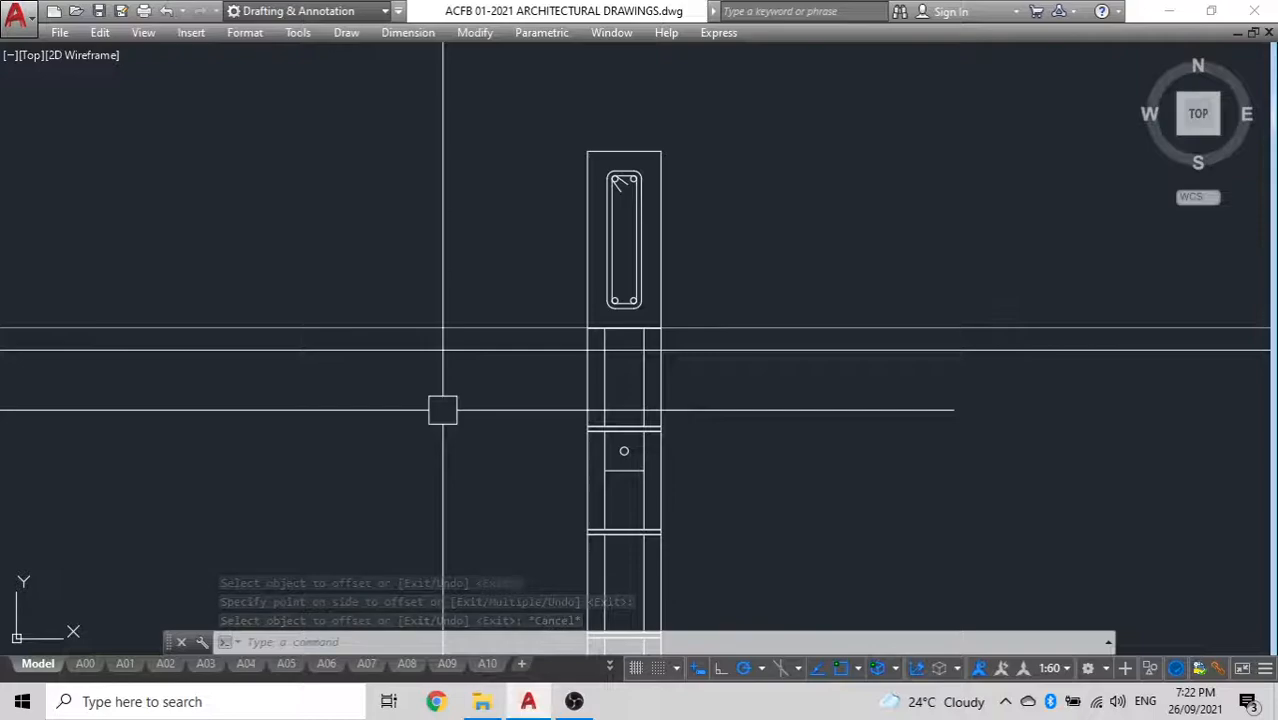
Offset the lower construction line downward by 1144 across the detached wall copy
{"action": "scroll", "coordinate": [445, 410], "scroll_direction": "down", "scroll_amount": 4}
{"action": "middle_click_drag", "start_coordinate": [428, 408], "coordinate": [493, 313]}
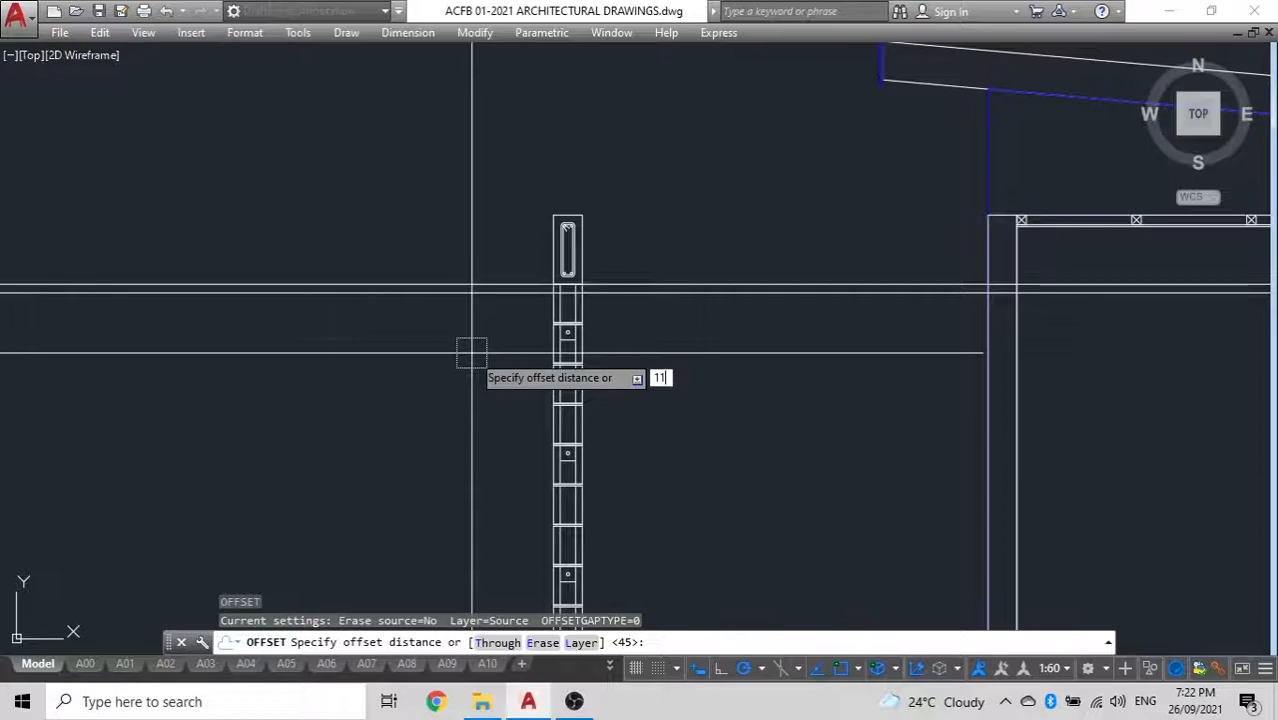
{"action": "key", "text": "Return"}
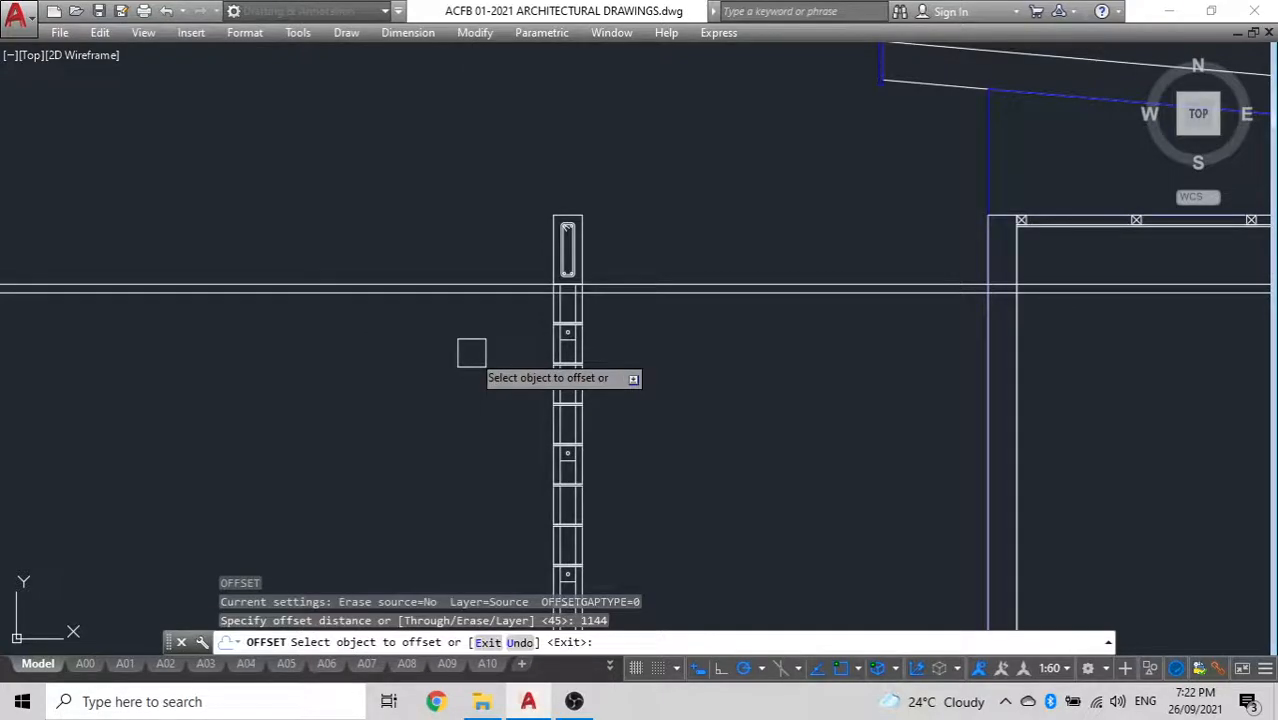
{"action": "left_click", "coordinate": [485, 292]}
{"action": "left_click", "coordinate": [489, 410]}
{"action": "middle_click_drag", "start_coordinate": [490, 373], "coordinate": [499, 285]}
{"action": "key", "text": "Escape"}
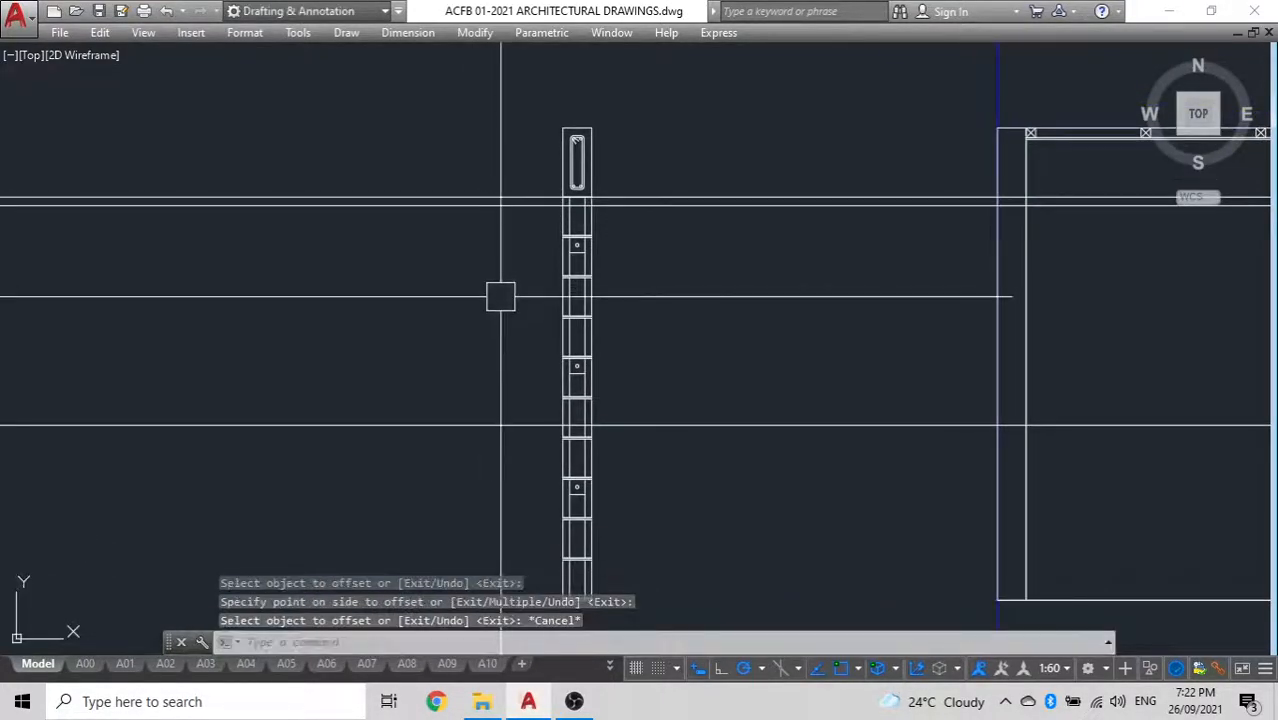
Offset the lowest construction line slightly downward to form a second pair spaced like the upper one
{"action": "key", "text": "Return"}
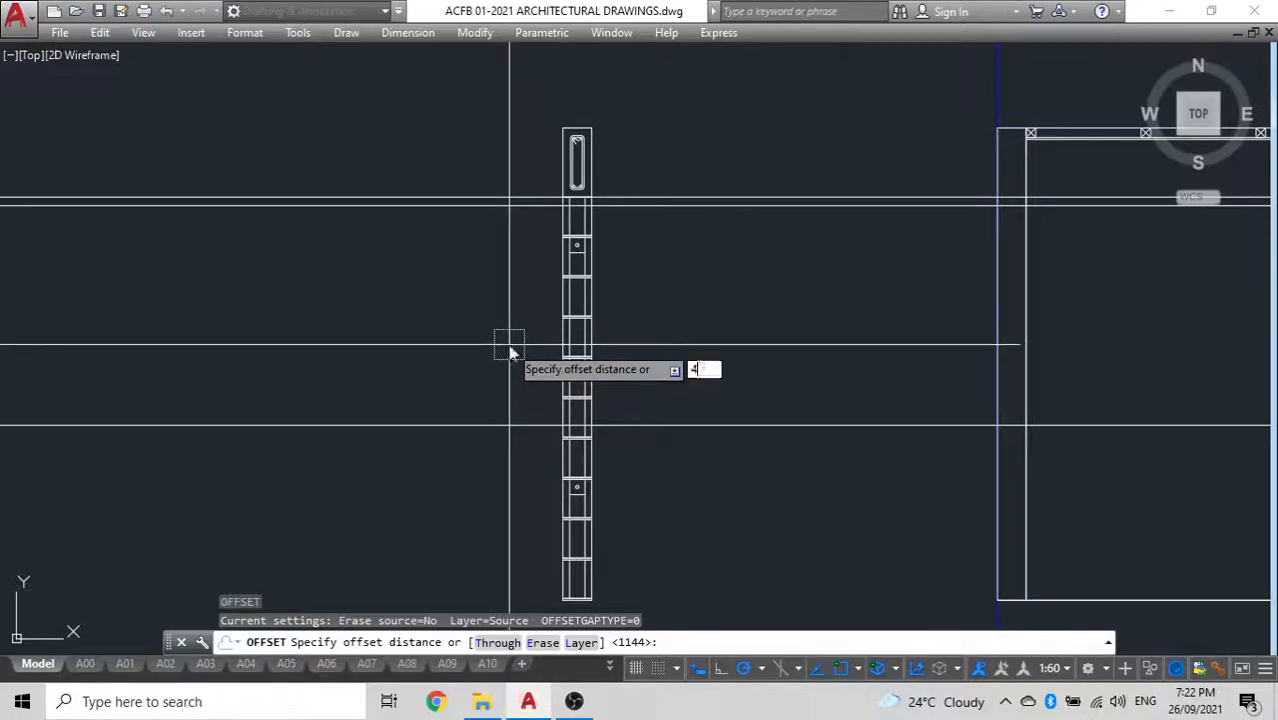
{"action": "key", "text": "Return"}
{"action": "left_click", "coordinate": [513, 427]}
{"action": "left_click", "coordinate": [491, 528]}
{"action": "key", "text": "Escape"}
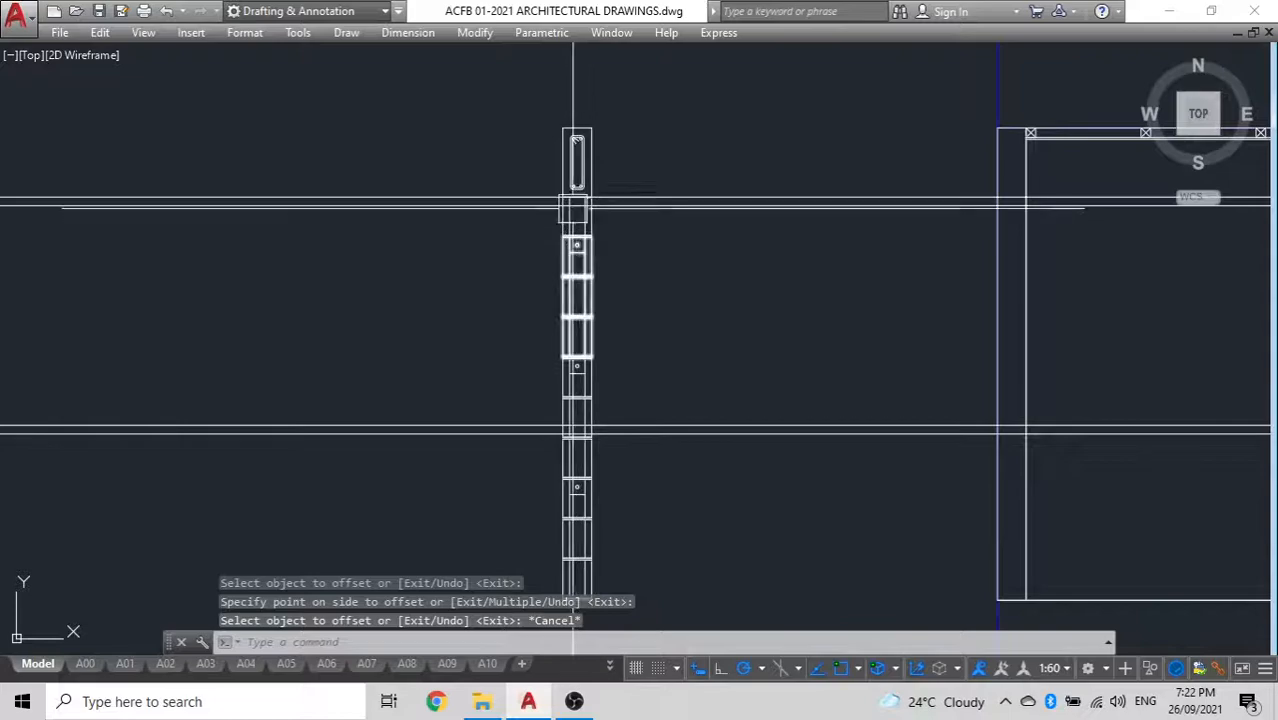
Ungroup the middle three-block stack of the detached wall copy where the lower construction lines cross it
{"action": "scroll", "coordinate": [579, 195], "scroll_direction": "up", "scroll_amount": 4}
{"action": "scroll", "coordinate": [602, 330], "scroll_direction": "down", "scroll_amount": 4}
{"action": "scroll", "coordinate": [613, 430], "scroll_direction": "up", "scroll_amount": 5}
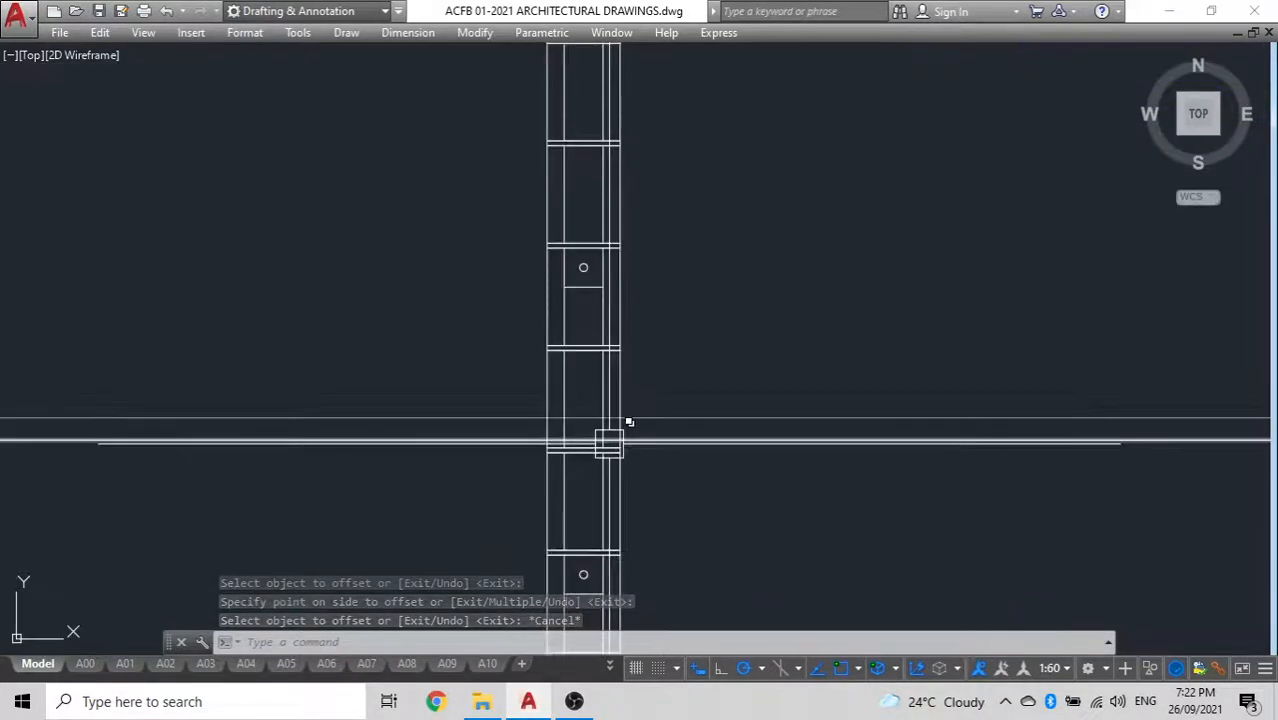
{"action": "left_click", "coordinate": [622, 266]}
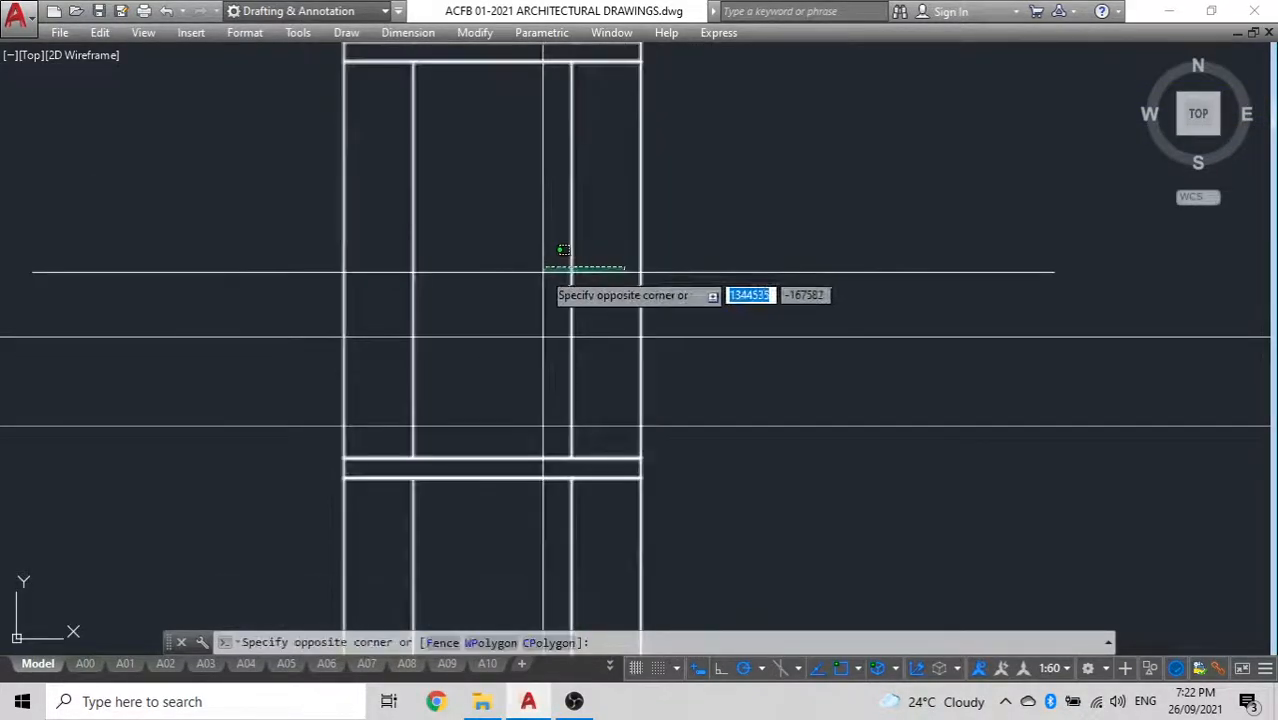
{"action": "left_click", "coordinate": [320, 246]}
{"action": "scroll", "coordinate": [422, 320], "scroll_direction": "down", "scroll_amount": 5}
{"action": "middle_click_drag", "start_coordinate": [422, 320], "coordinate": [448, 341]}
{"action": "type", "text": "UNG"}
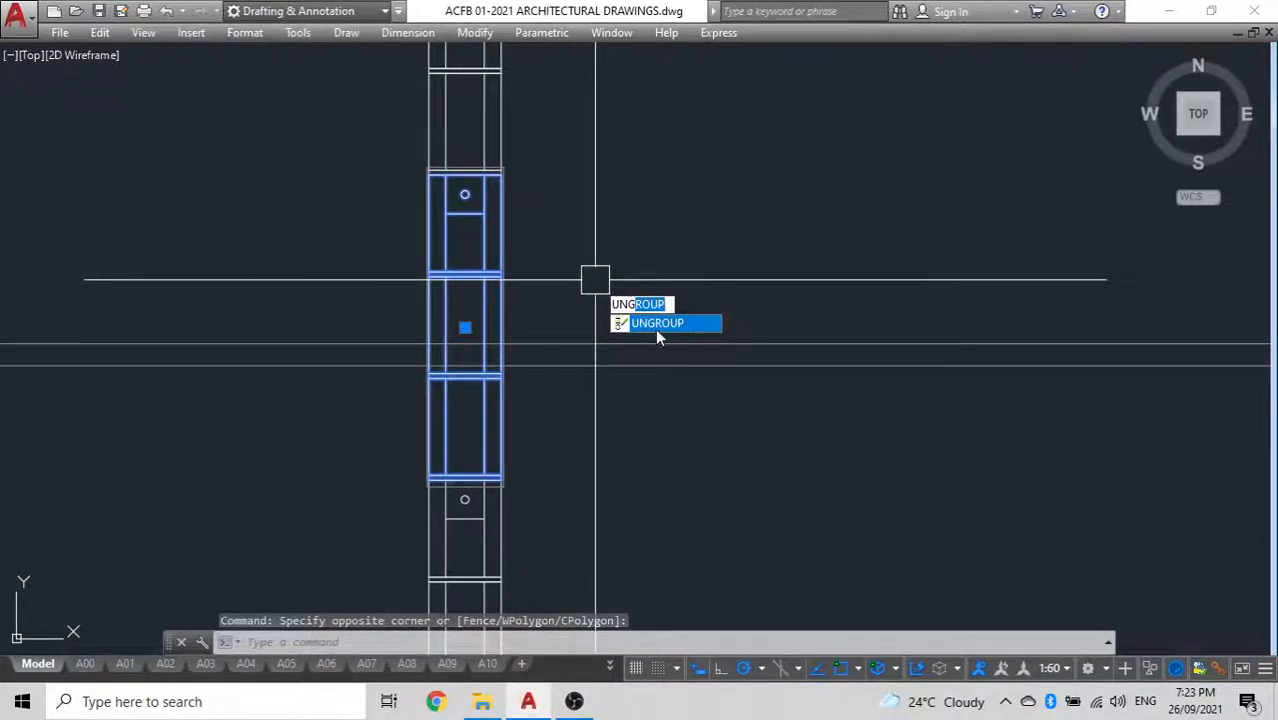
{"action": "left_click", "coordinate": [657, 324]}
{"action": "scroll", "coordinate": [621, 307], "scroll_direction": "down", "scroll_amount": 4}
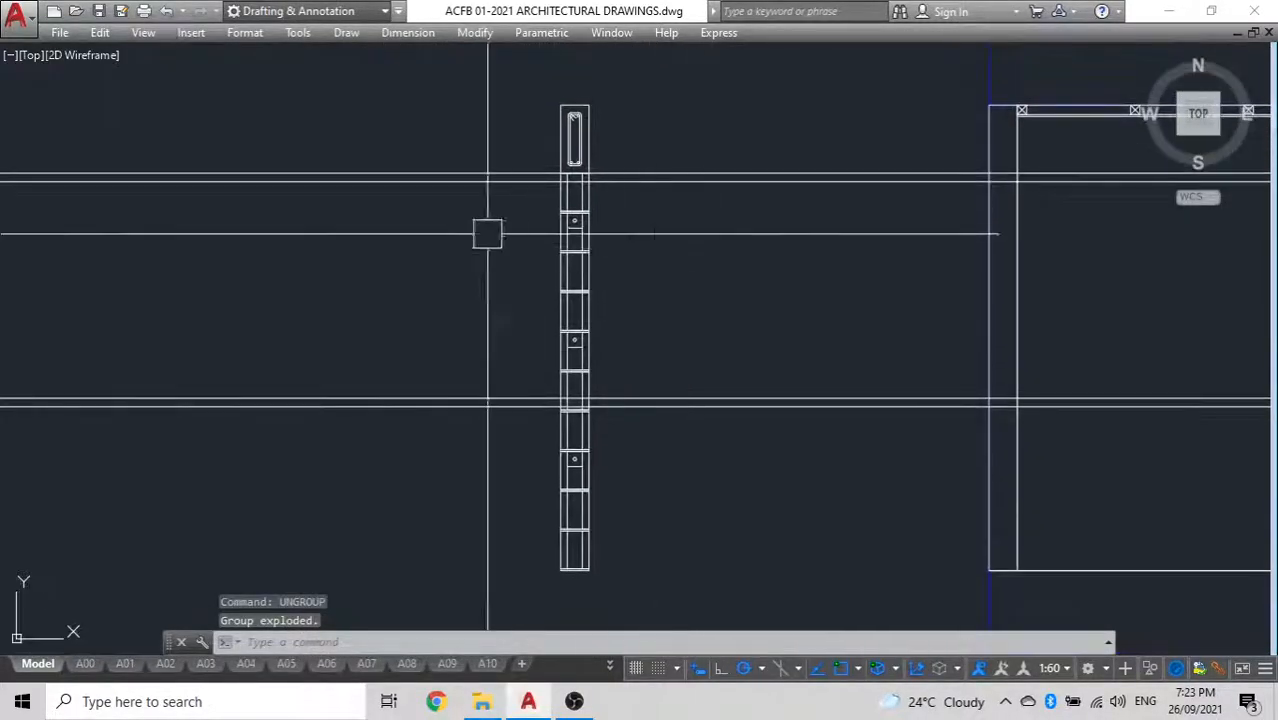
Erase the upper three-block stack and the remaining block with its mortar joint directly beneath the beam of the detached wall copy
{"action": "left_click", "coordinate": [586, 287]}
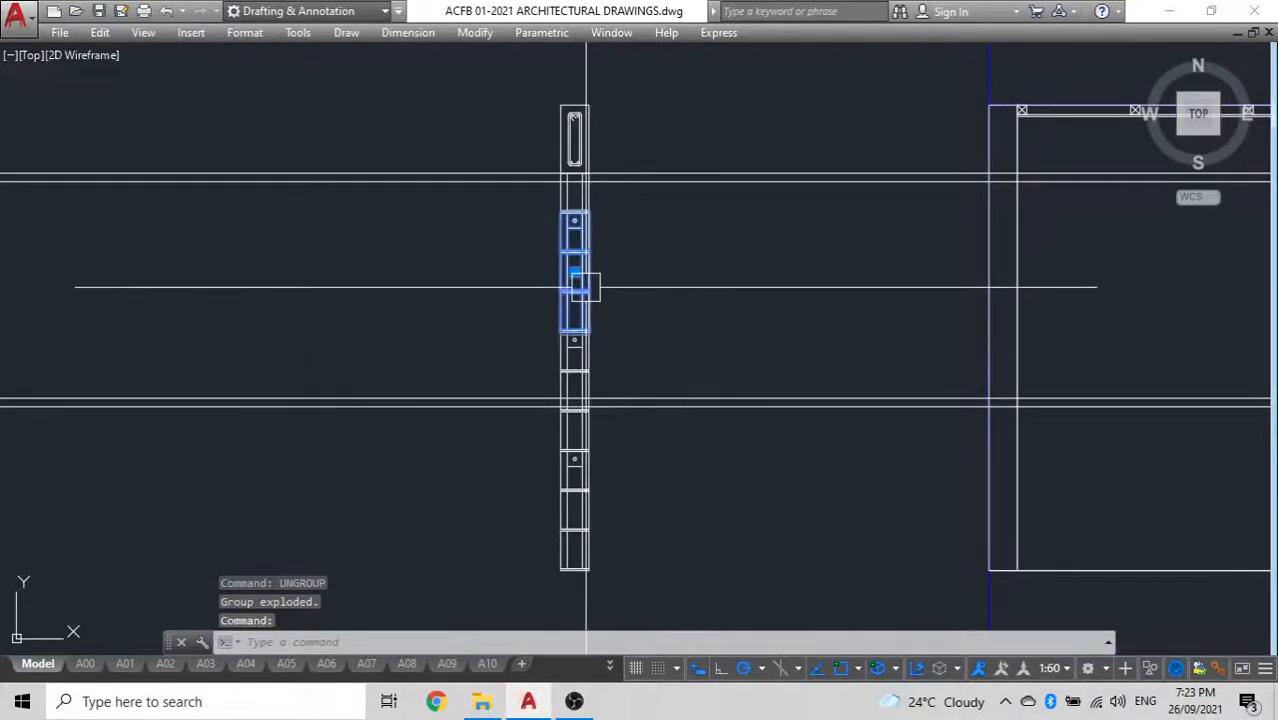
{"action": "left_click", "coordinate": [575, 204]}
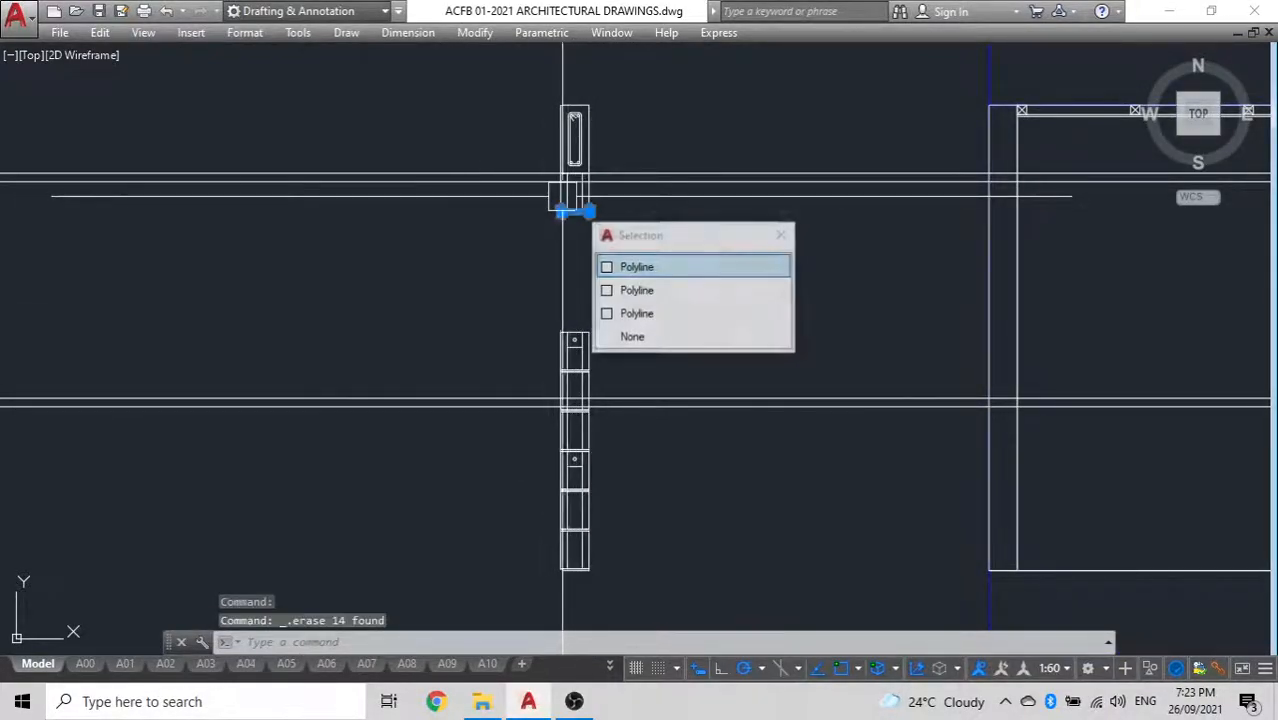
{"action": "scroll", "coordinate": [541, 184], "scroll_direction": "up", "scroll_amount": 5}
{"action": "left_click", "coordinate": [710, 294]}
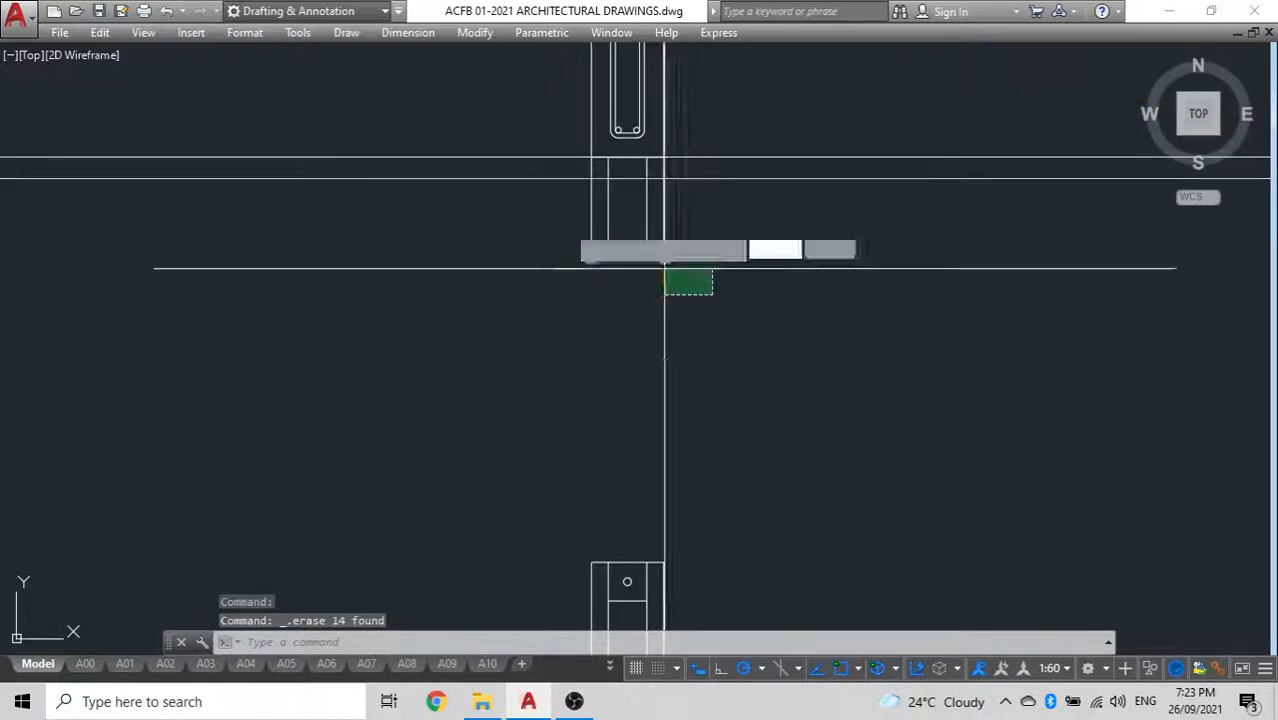
{"action": "left_click", "coordinate": [528, 232]}
{"action": "key", "text": "Delete"}
{"action": "scroll", "coordinate": [568, 298], "scroll_direction": "down", "scroll_amount": 5}
{"action": "scroll", "coordinate": [596, 300], "scroll_direction": "up", "scroll_amount": 5}
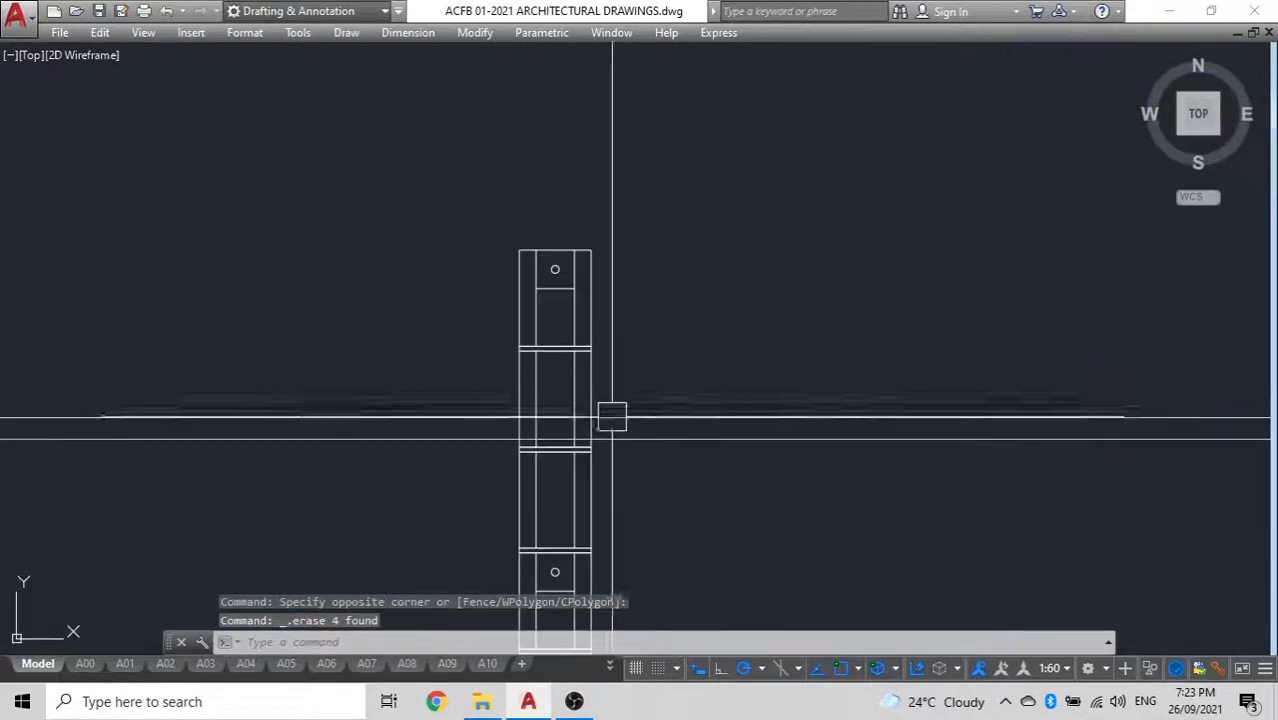
Move both pairs of construction lines down together so the lowest line meets the underside of the nearest mortar joint
{"action": "scroll", "coordinate": [650, 455], "scroll_direction": "down", "scroll_amount": 4}
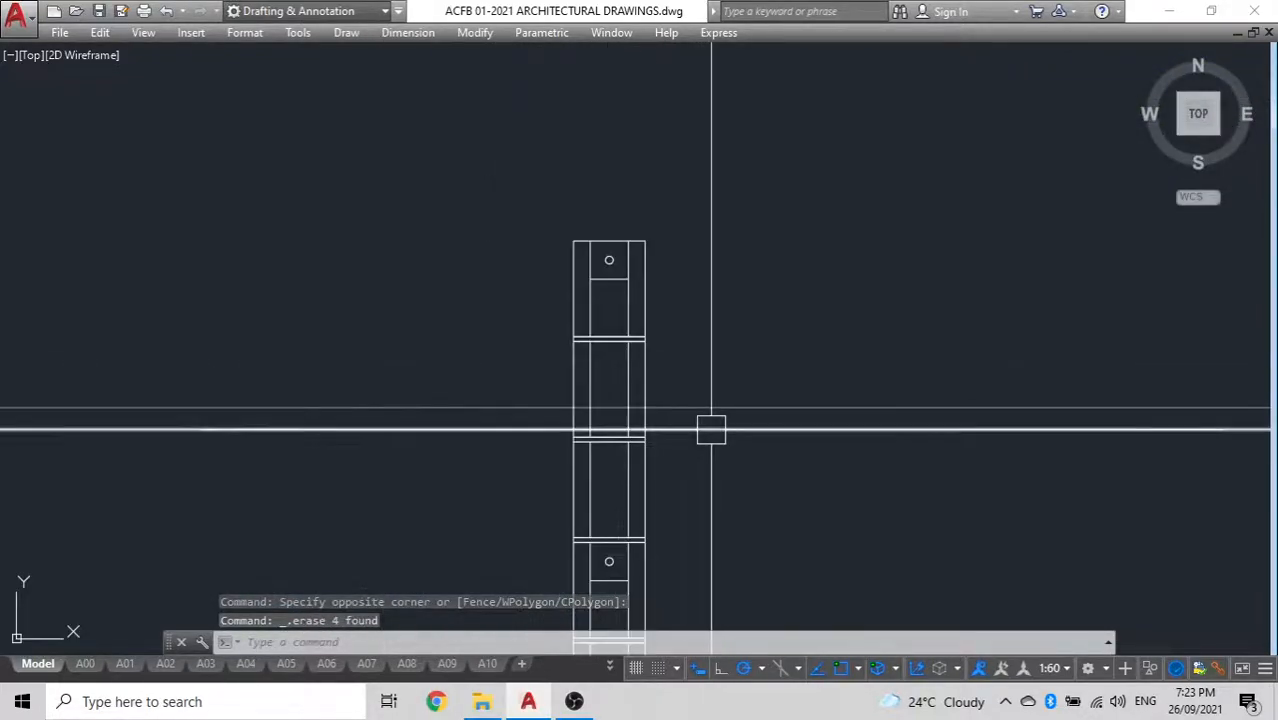
{"action": "scroll", "coordinate": [702, 437], "scroll_direction": "up", "scroll_amount": 4}
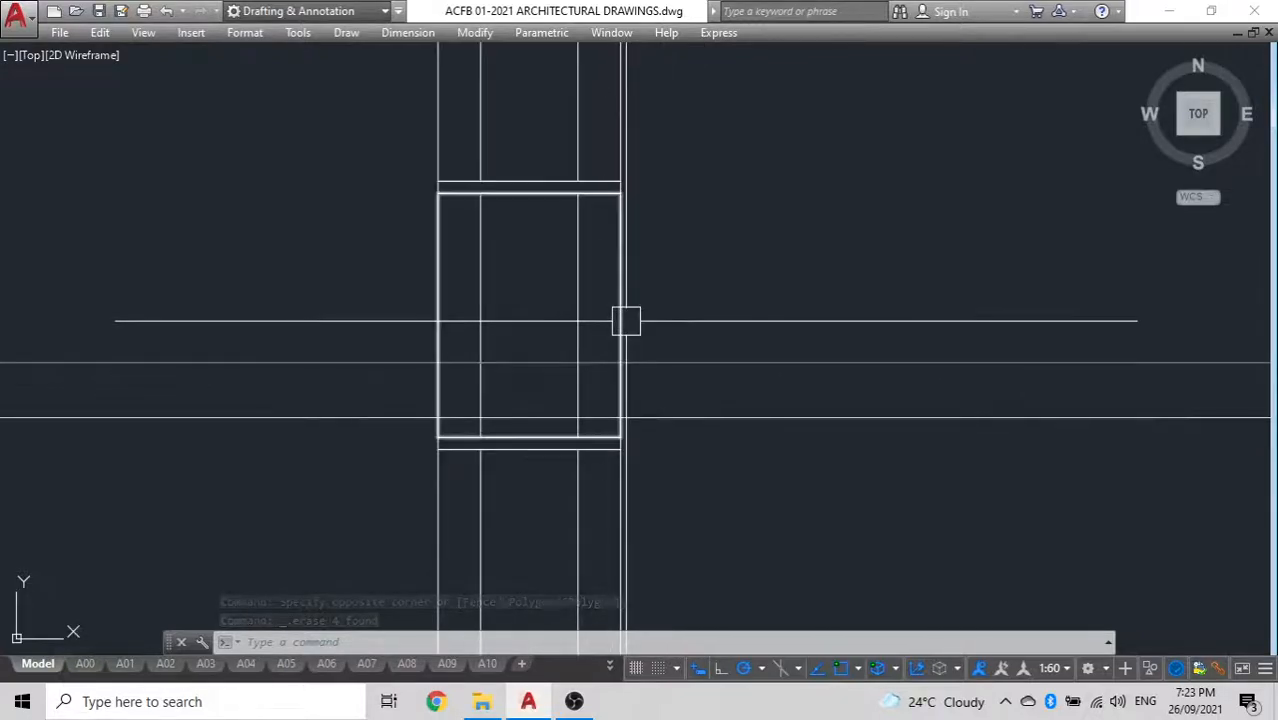
{"action": "scroll", "coordinate": [680, 240], "scroll_direction": "down", "scroll_amount": 5}
{"action": "left_click", "coordinate": [575, 272]}
{"action": "left_click", "coordinate": [458, 381]}
{"action": "scroll", "coordinate": [490, 290], "scroll_direction": "down", "scroll_amount": 3}
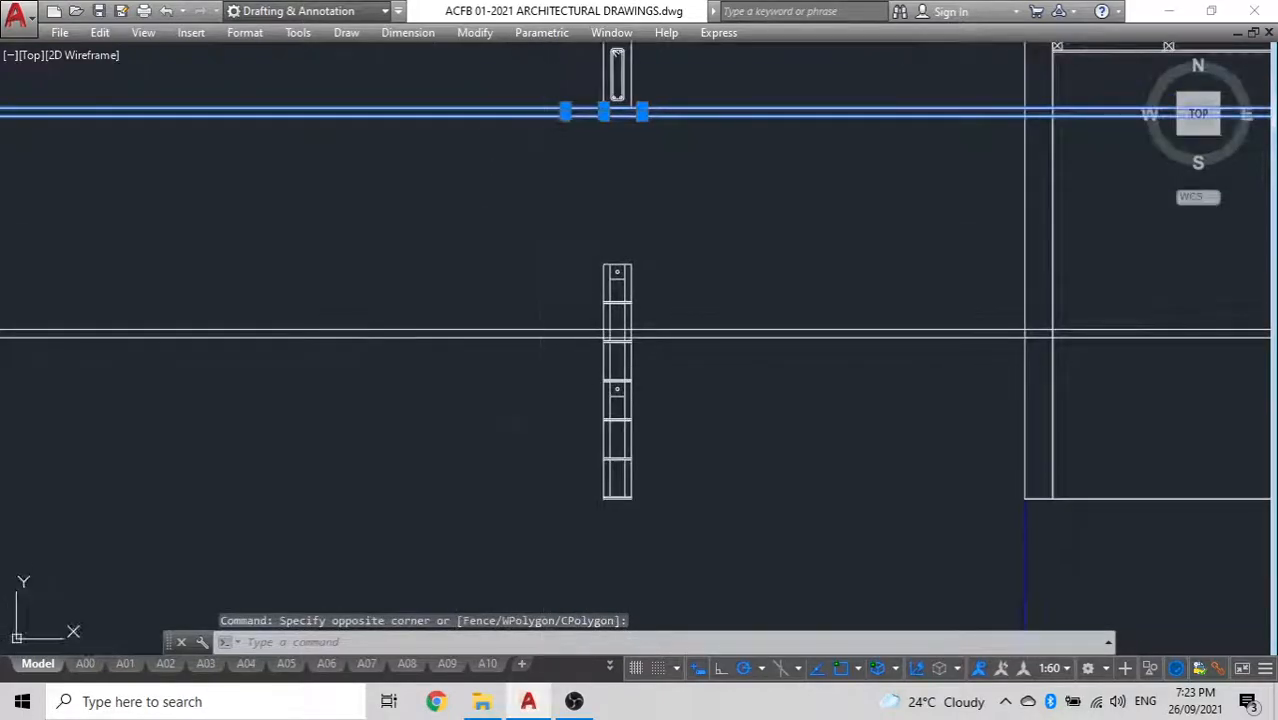
{"action": "left_click", "coordinate": [512, 423]}
{"action": "left_click", "coordinate": [489, 267]}
{"action": "type", "text": "m"}
{"action": "key", "text": "Return"}
{"action": "scroll", "coordinate": [650, 340], "scroll_direction": "up", "scroll_amount": 5}
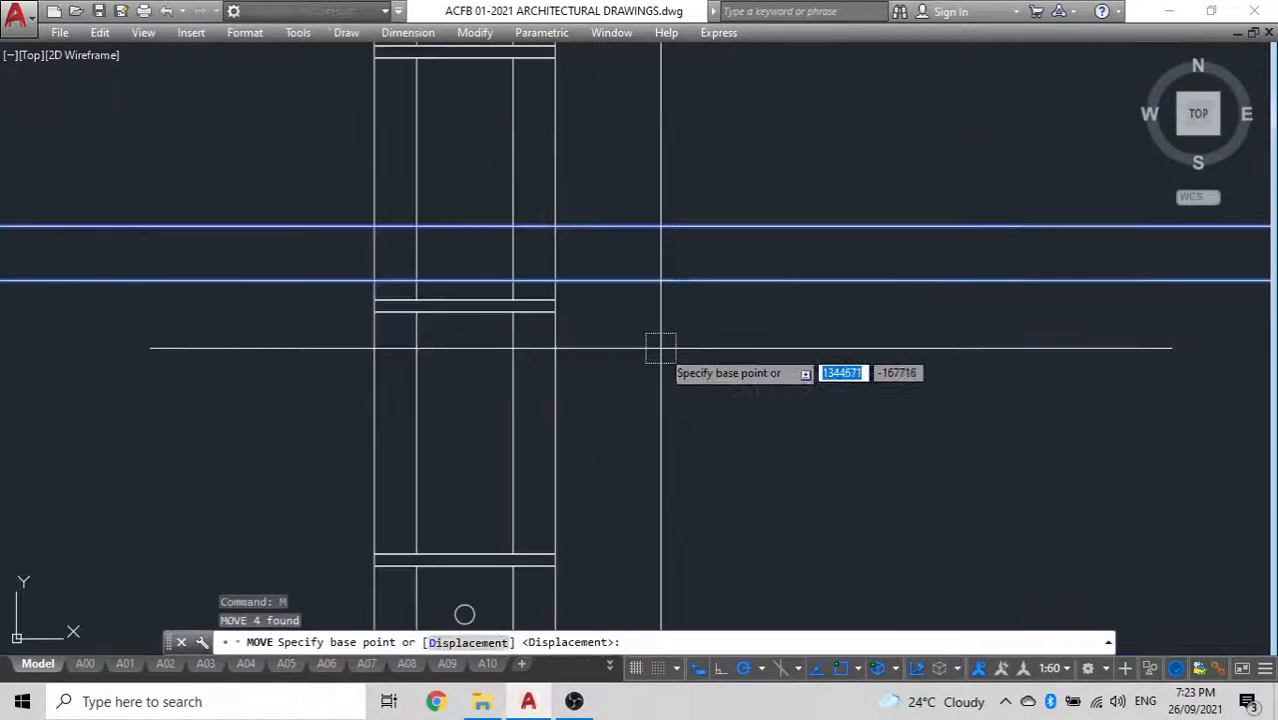
{"action": "left_click", "coordinate": [556, 280]}
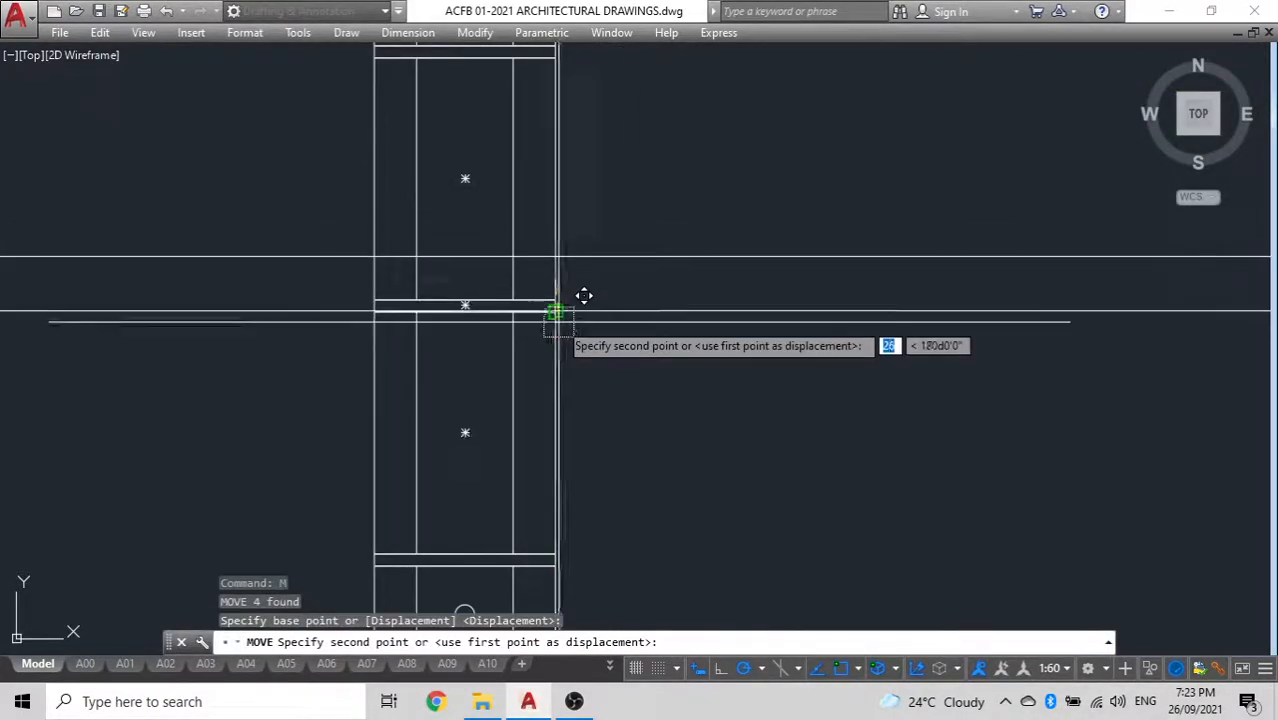
{"action": "key", "text": "Escape"}
Erase the blocks and mortar joints of the lower wall stack that lie above the lowest construction line
{"action": "scroll", "coordinate": [520, 292], "scroll_direction": "up", "scroll_amount": 5}
{"action": "left_click", "coordinate": [568, 320]}
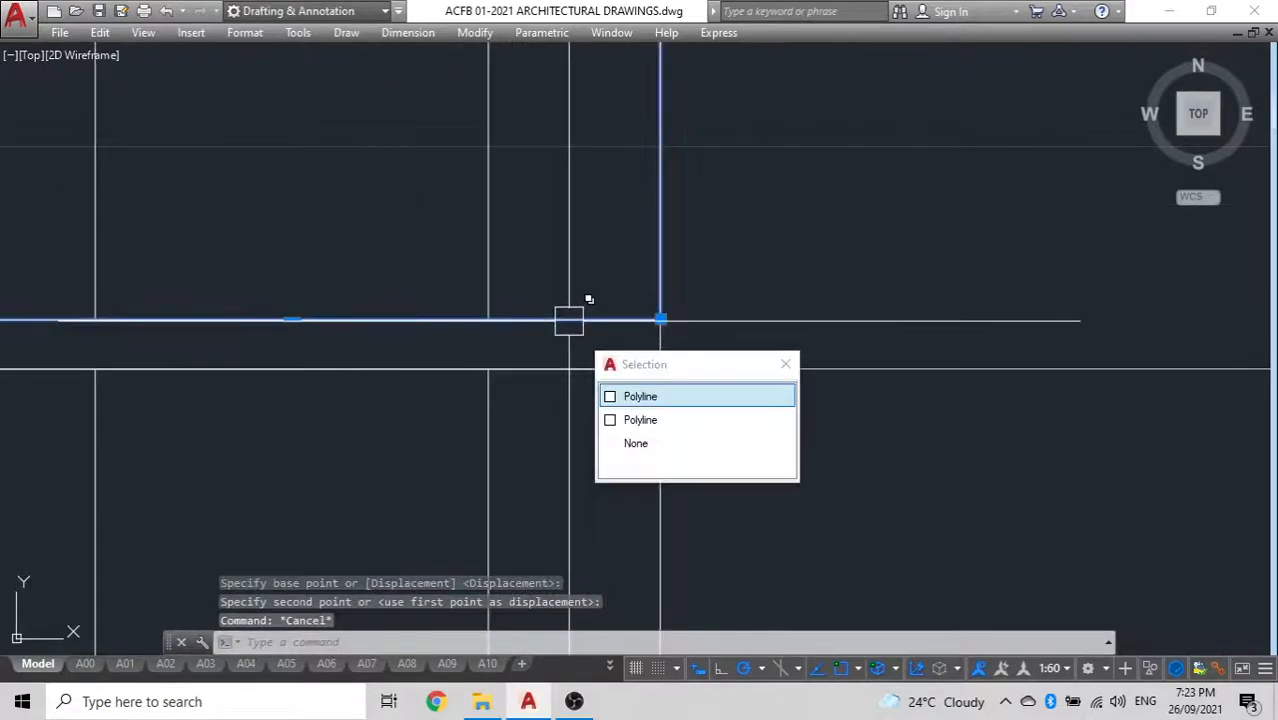
{"action": "scroll", "coordinate": [569, 321], "scroll_direction": "down", "scroll_amount": 5}
{"action": "left_click", "coordinate": [637, 220]}
{"action": "scroll", "coordinate": [439, 167], "scroll_direction": "down", "scroll_amount": 6}
{"action": "middle_click_drag", "start_coordinate": [398, 145], "coordinate": [409, 287]}
{"action": "left_click", "coordinate": [413, 190]}
{"action": "key", "text": "Delete"}
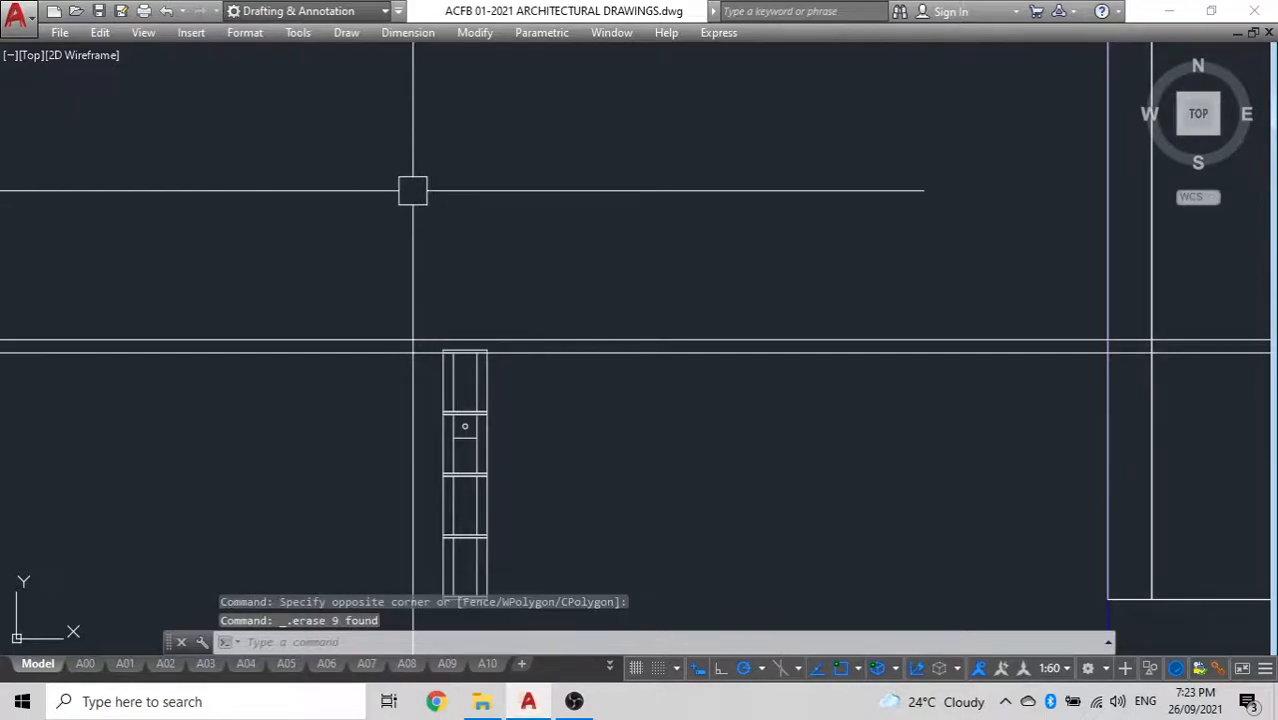
{"action": "scroll", "coordinate": [502, 323], "scroll_direction": "up", "scroll_amount": 4}
{"action": "left_click", "coordinate": [440, 318]}
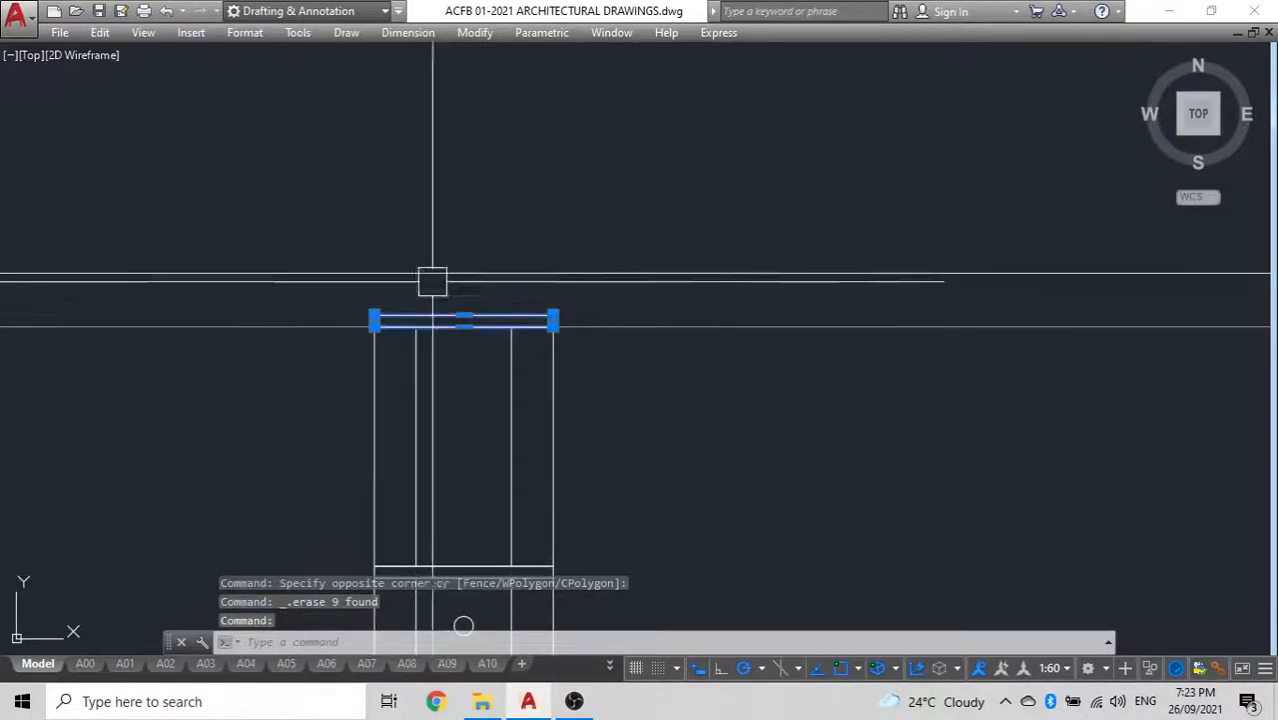
{"action": "key", "text": "Delete"}
Stretch the lower edge of the beam outline down to the construction line just beneath it
{"action": "scroll", "coordinate": [448, 348], "scroll_direction": "down", "scroll_amount": 5}
{"action": "scroll", "coordinate": [460, 283], "scroll_direction": "up", "scroll_amount": 6}
{"action": "scroll", "coordinate": [460, 283], "scroll_direction": "down", "scroll_amount": 3}
{"action": "scroll", "coordinate": [532, 319], "scroll_direction": "up", "scroll_amount": 5}
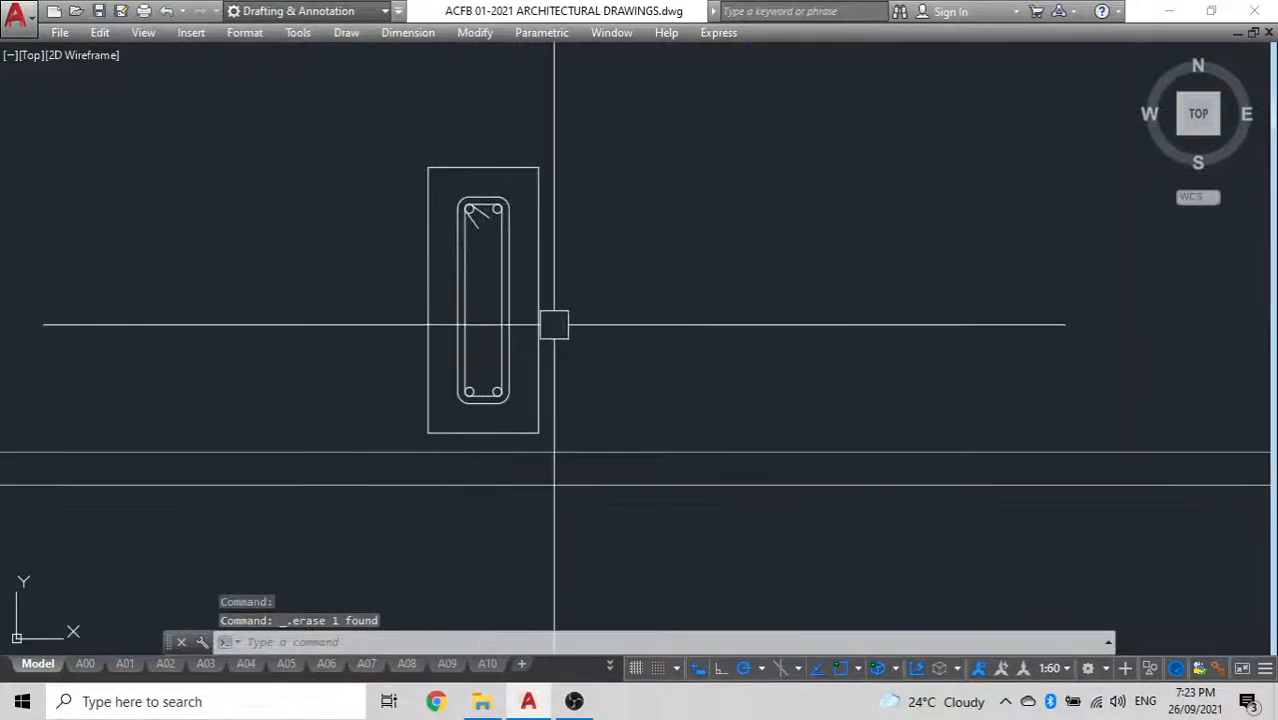
{"action": "left_click", "coordinate": [484, 432]}
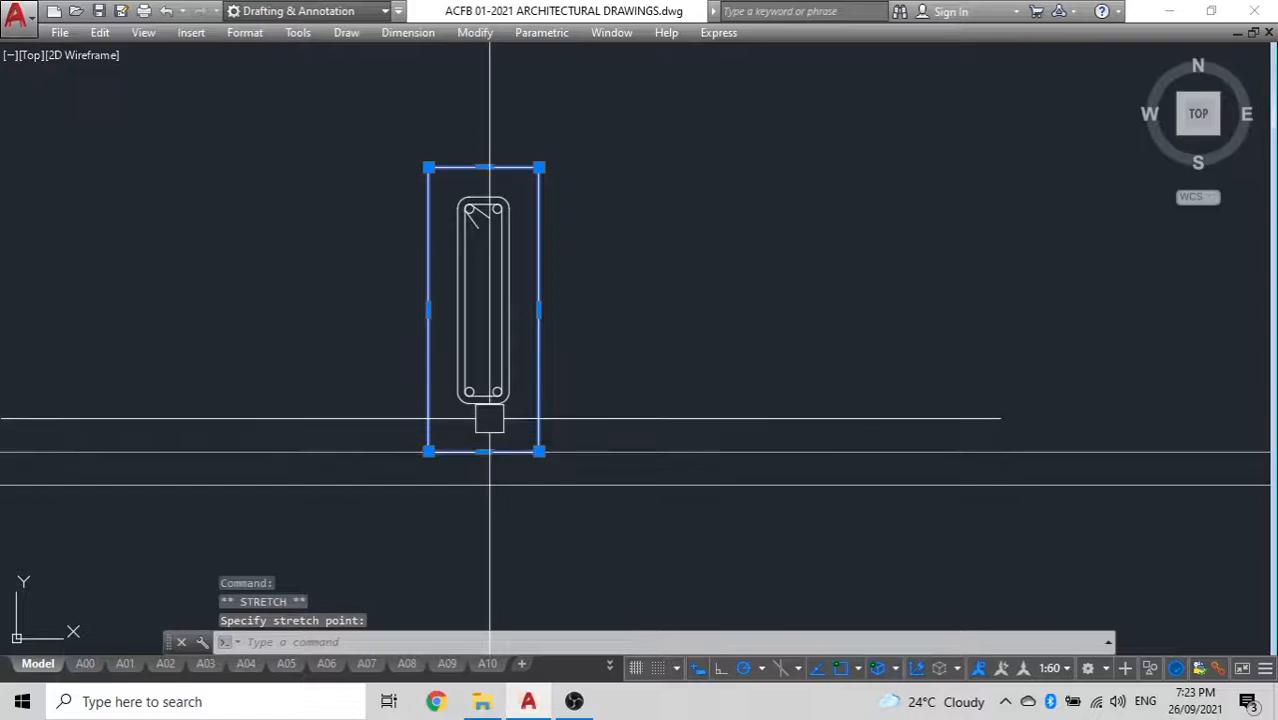
{"action": "left_click", "coordinate": [489, 418]}
{"action": "key", "text": "ctrl+z"}
{"action": "left_click", "coordinate": [484, 433]}
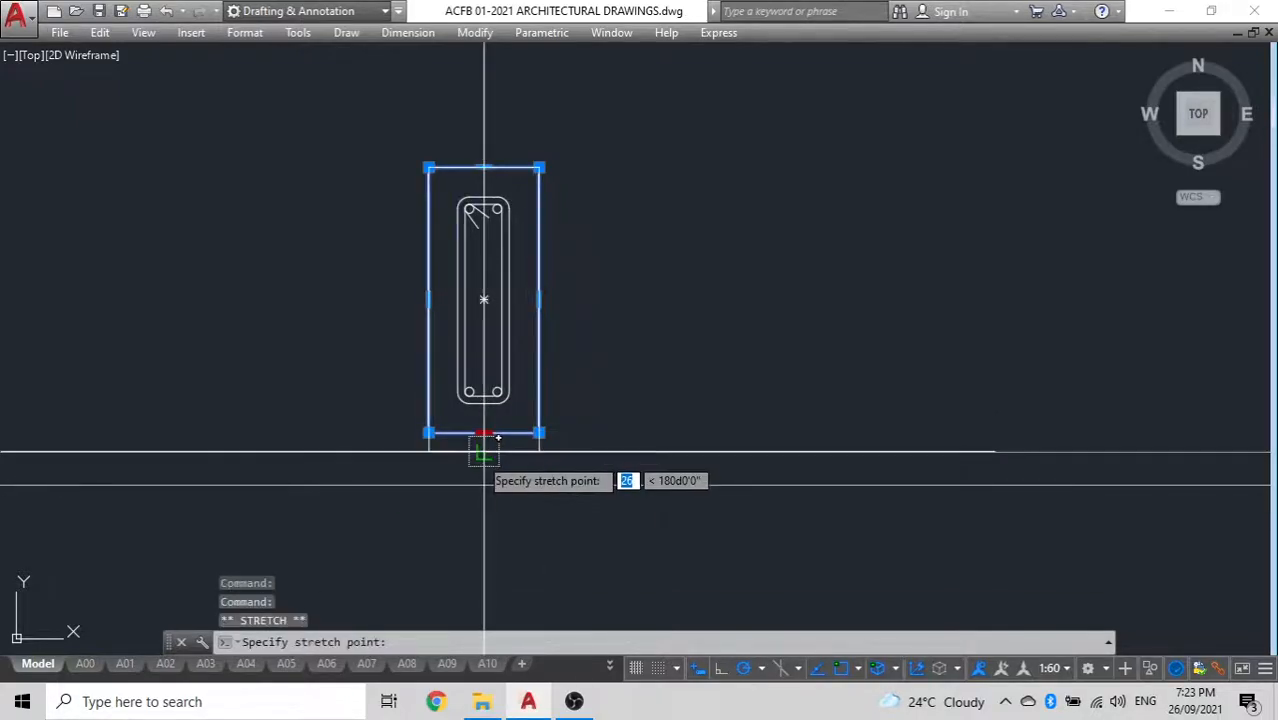
{"action": "scroll", "coordinate": [500, 420], "scroll_direction": "down", "scroll_amount": 6}
{"action": "key", "text": "Escape"}
Draw a vertical construction line through the top right corner of the lower wall stack
{"action": "scroll", "coordinate": [502, 392], "scroll_direction": "up", "scroll_amount": 6}
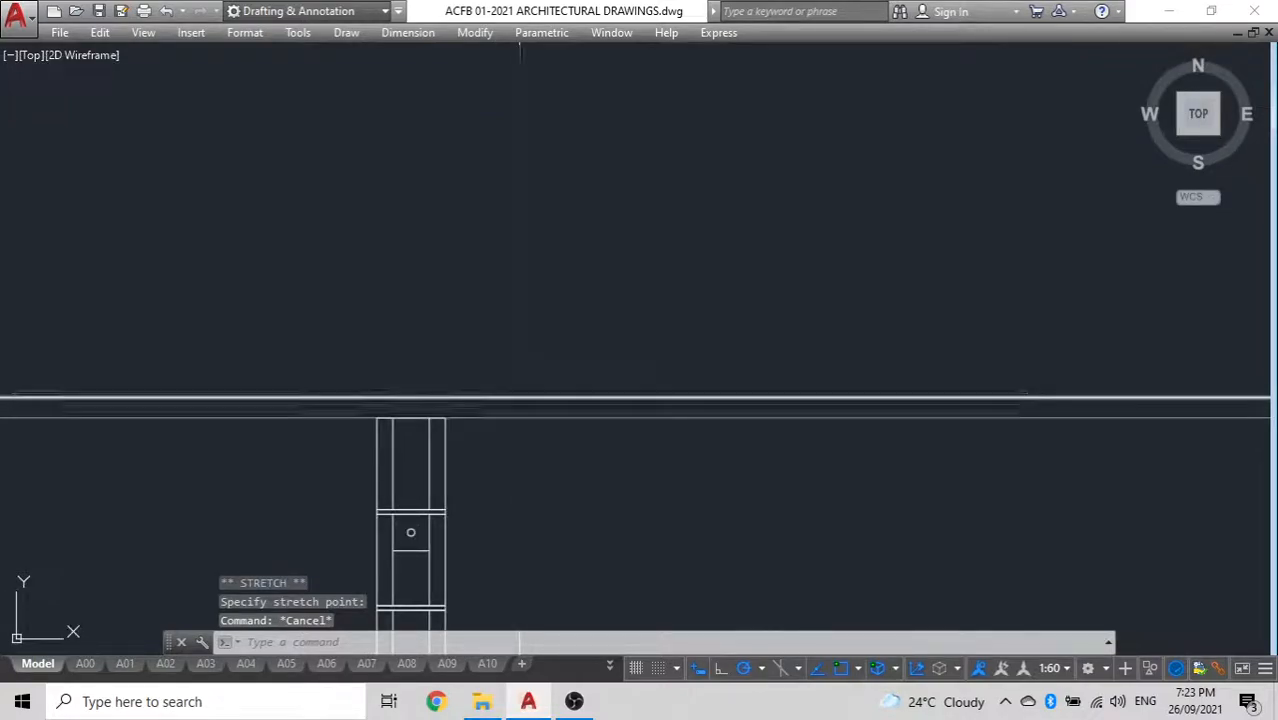
{"action": "type", "text": "xl"}
{"action": "key", "text": "space"}
{"action": "left_click", "coordinate": [445, 417]}
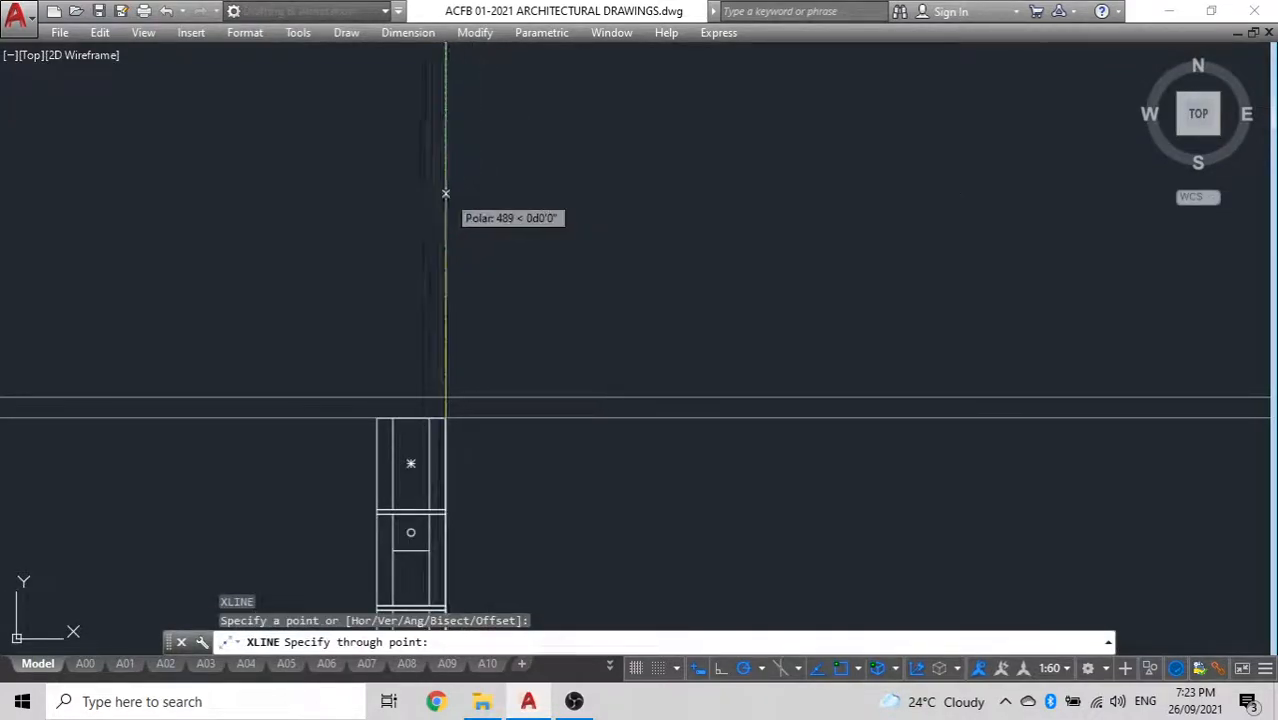
{"action": "left_click", "coordinate": [445, 191]}
{"action": "key", "text": "Escape"}
{"action": "left_click", "coordinate": [445, 266]}
{"action": "type", "text": "m"}
{"action": "key", "text": "space"}
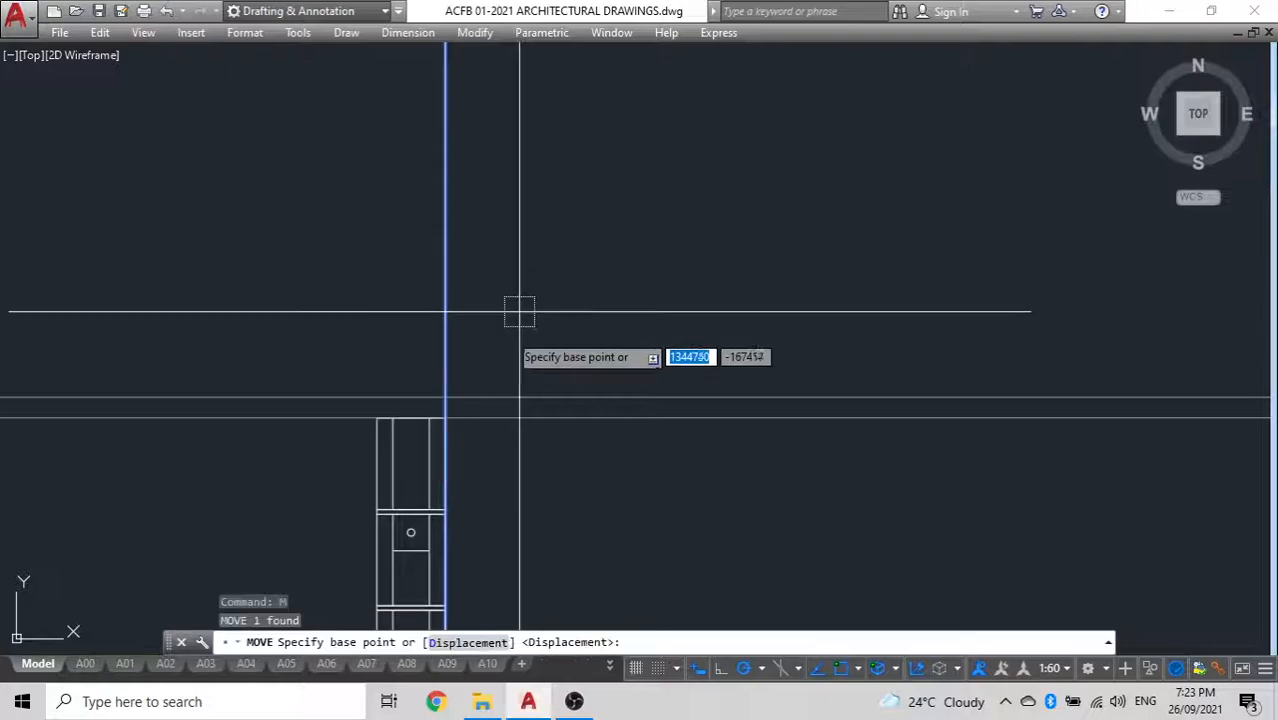
{"action": "key", "text": "Escape"}
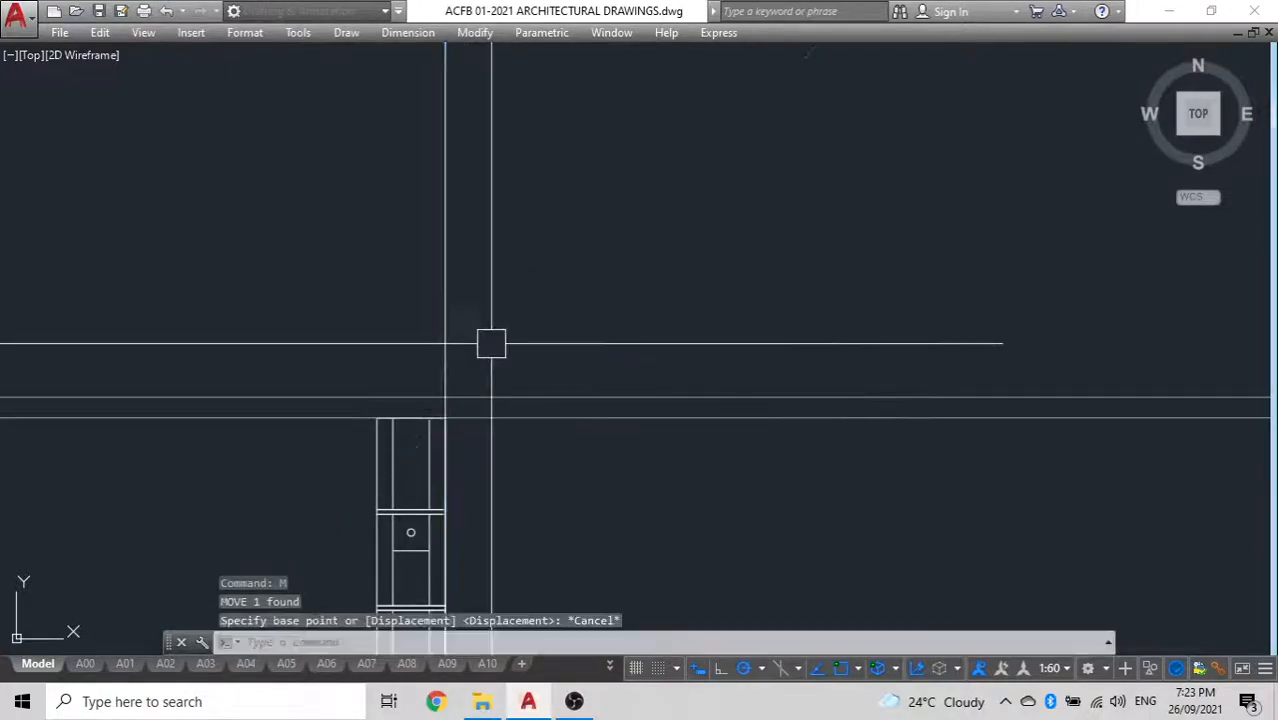
Offset the vertical construction line 100 to the left, across the lower wall stack
{"action": "middle_click_drag", "start_coordinate": [594, 325], "coordinate": [657, 322]}
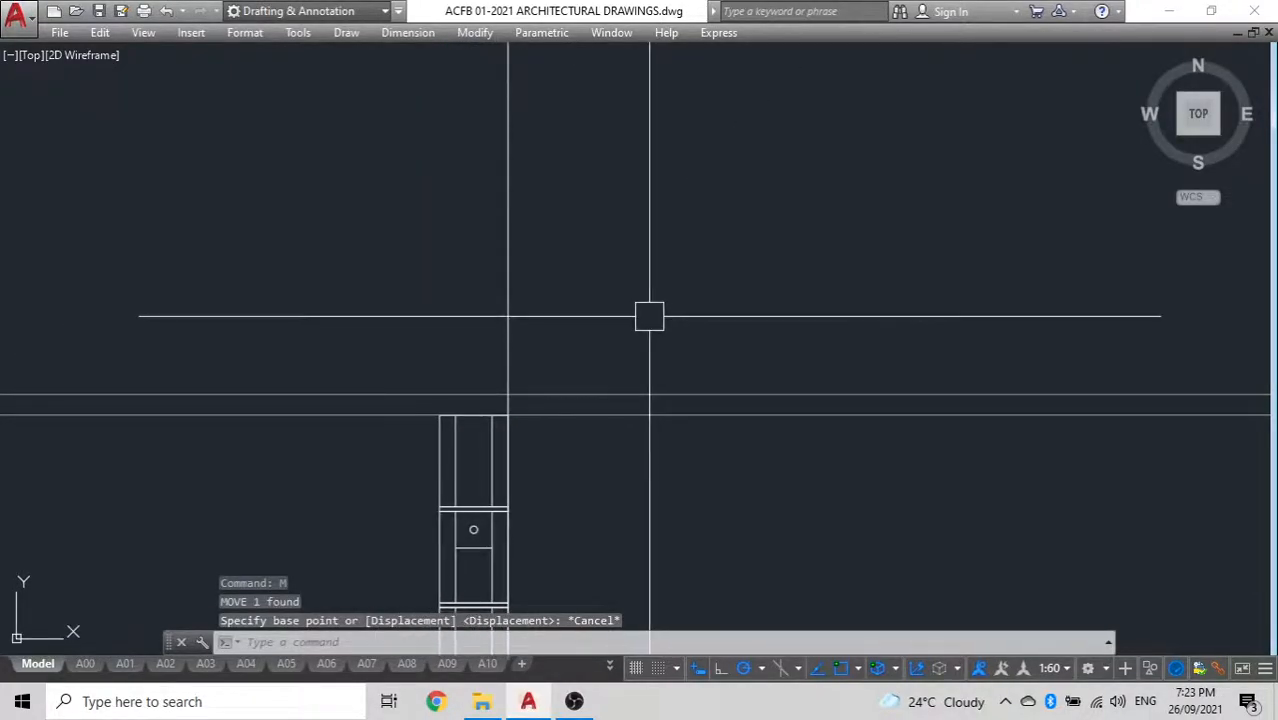
{"action": "type", "text": "o"}
{"action": "key", "text": "space"}
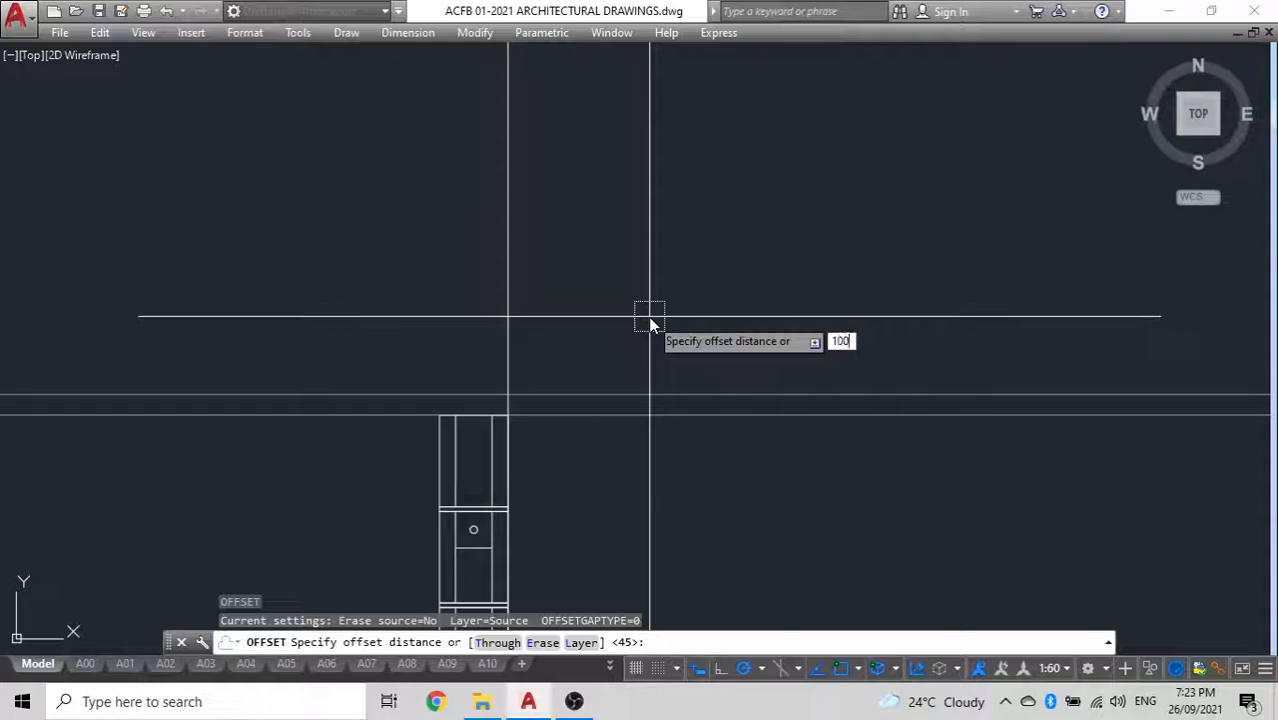
{"action": "type", "text": "100"}
{"action": "key", "text": "space"}
{"action": "left_click", "coordinate": [500, 300]}
{"action": "left_click", "coordinate": [317, 314]}
{"action": "key", "text": "Escape"}
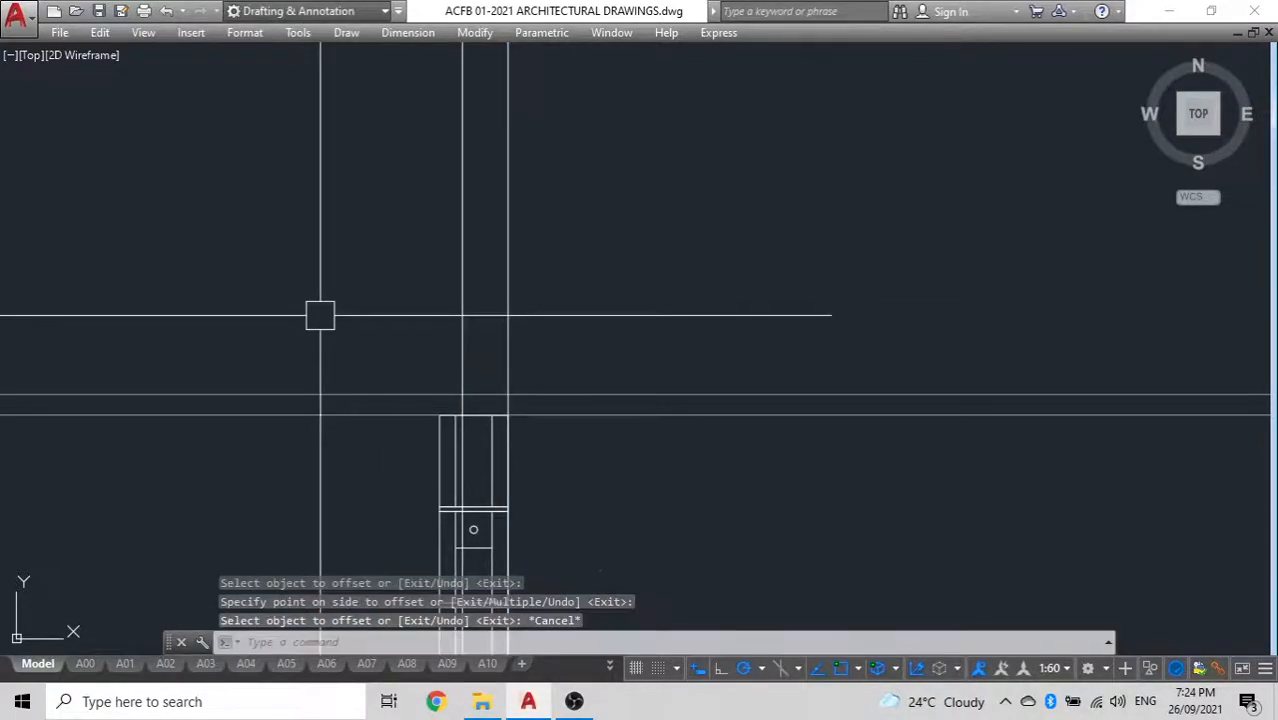
Draw a 100 by 45 rectangle on top of the lower wall stack, between the crossing construction lines
{"action": "type", "text": "rec"}
{"action": "key", "text": "space"}
{"action": "scroll", "coordinate": [428, 414], "scroll_direction": "up", "scroll_amount": 5}
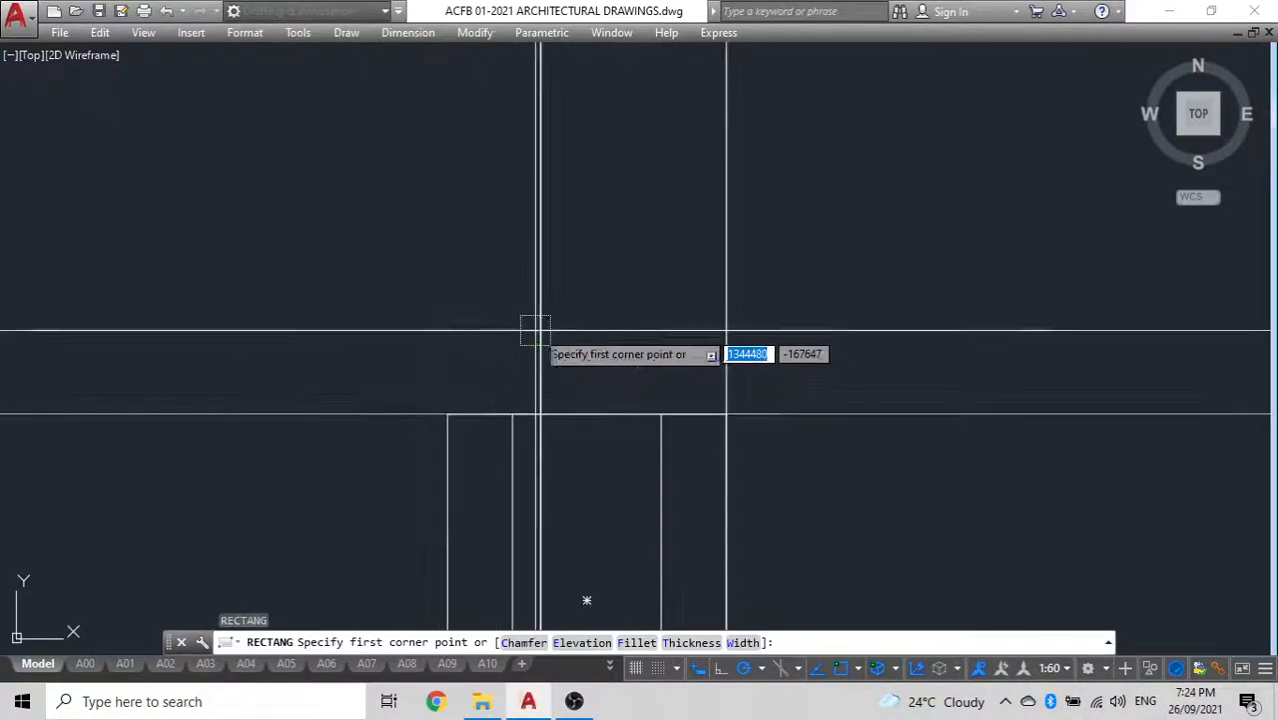
{"action": "left_click", "coordinate": [542, 330]}
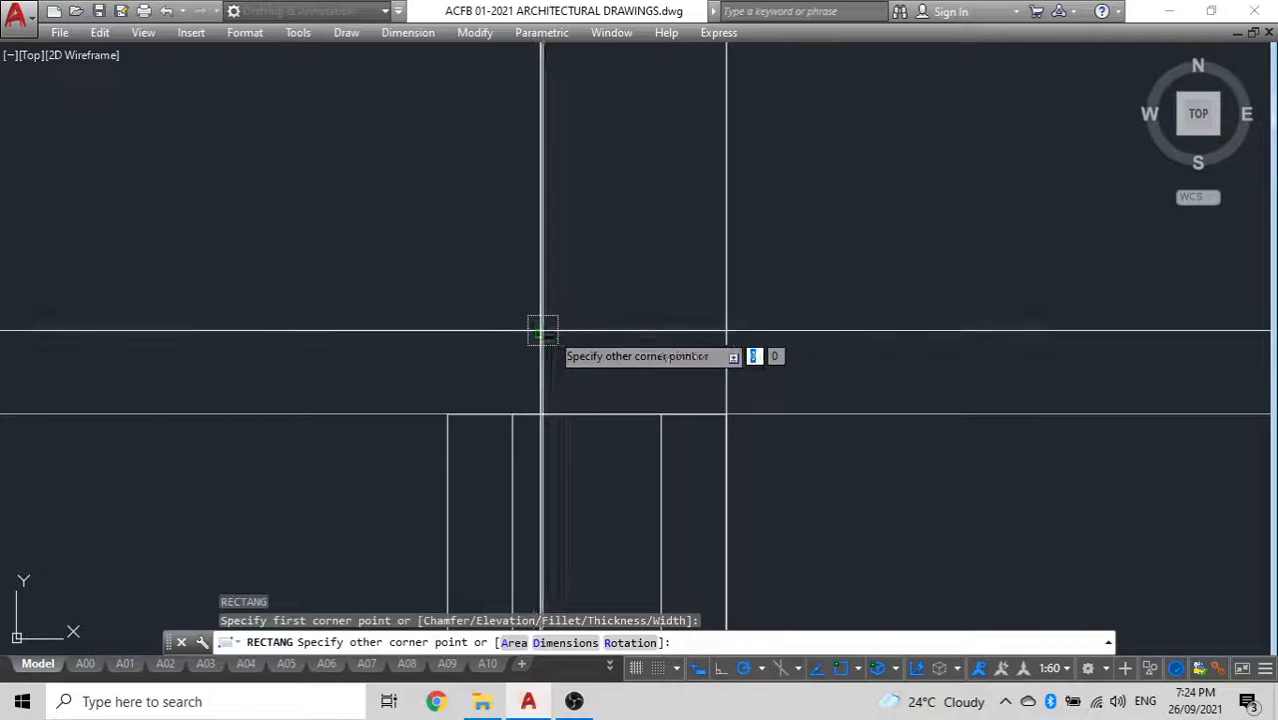
{"action": "left_click", "coordinate": [726, 414]}
Erase the two vertical and two horizontal construction lines around the new rectangle on the lower wall stack
{"action": "scroll", "coordinate": [536, 328], "scroll_direction": "down", "scroll_amount": 4}
{"action": "middle_click_drag", "start_coordinate": [511, 350], "coordinate": [441, 429]}
{"action": "left_click", "coordinate": [606, 368]}
{"action": "left_click", "coordinate": [448, 340]}
{"action": "left_click", "coordinate": [656, 519]}
{"action": "left_click", "coordinate": [520, 283]}
{"action": "key", "text": "Escape"}
{"action": "left_click", "coordinate": [734, 468]}
{"action": "left_click", "coordinate": [602, 301]}
{"action": "left_click", "coordinate": [466, 280]}
{"action": "left_click", "coordinate": [367, 270]}
{"action": "left_click", "coordinate": [600, 287]}
{"action": "left_click", "coordinate": [622, 289]}
{"action": "left_click", "coordinate": [302, 198]}
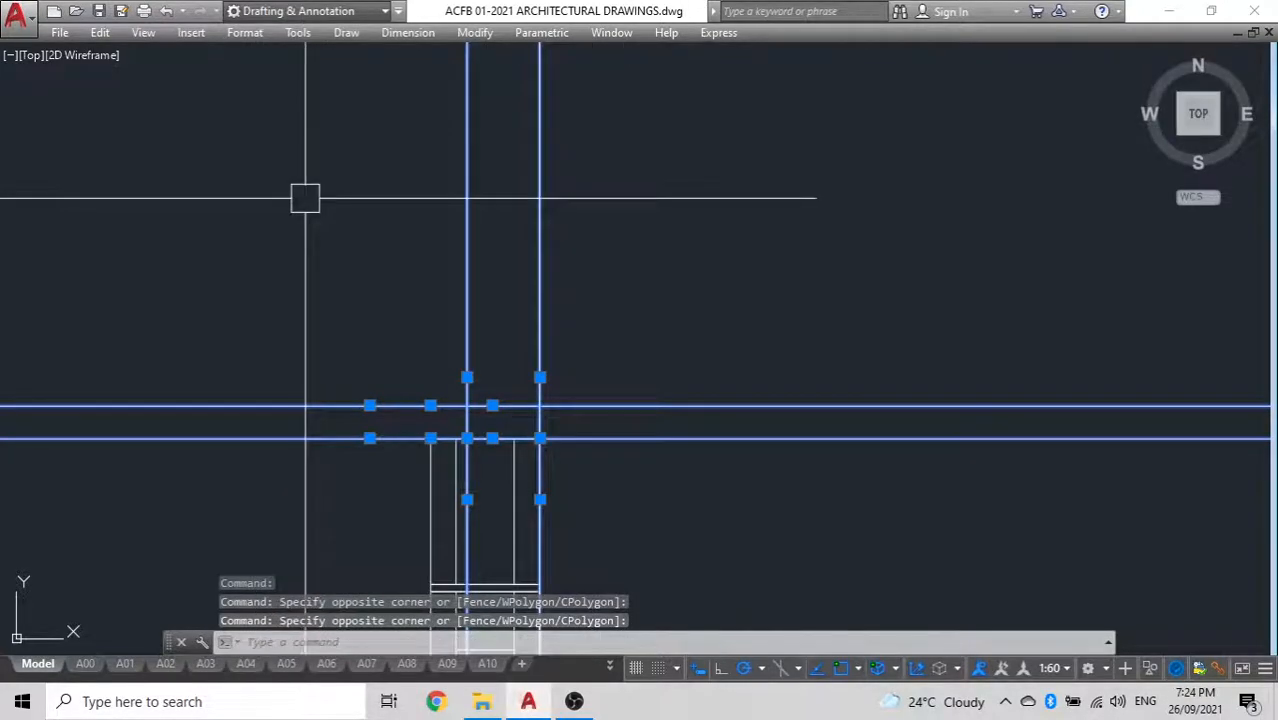
{"action": "key", "text": "Delete"}
{"action": "left_click", "coordinate": [494, 400]}
{"action": "scroll", "coordinate": [424, 361], "scroll_direction": "down", "scroll_amount": 5}
{"action": "middle_click_drag", "start_coordinate": [450, 368], "coordinate": [550, 437]}
{"action": "scroll", "coordinate": [558, 387], "scroll_direction": "up", "scroll_amount": 4}
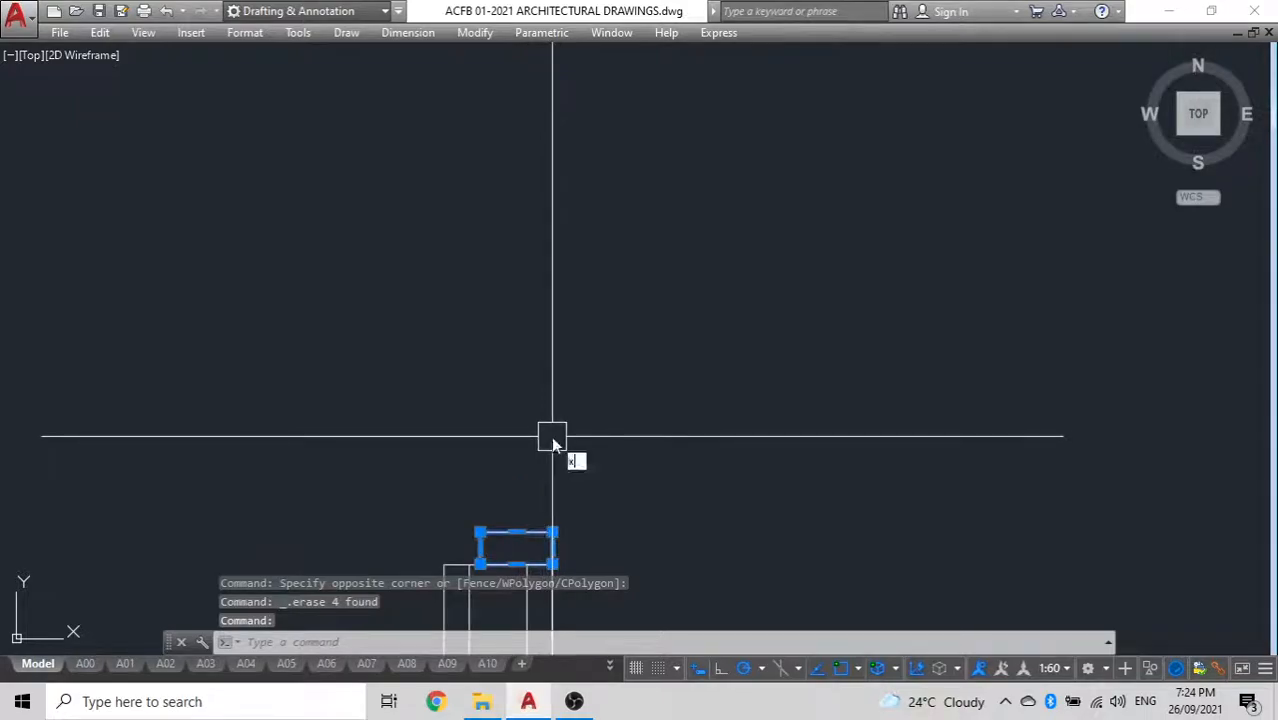
{"action": "type", "text": "open"}
{"action": "key", "text": "Return"}
{"action": "key", "text": "Escape"}
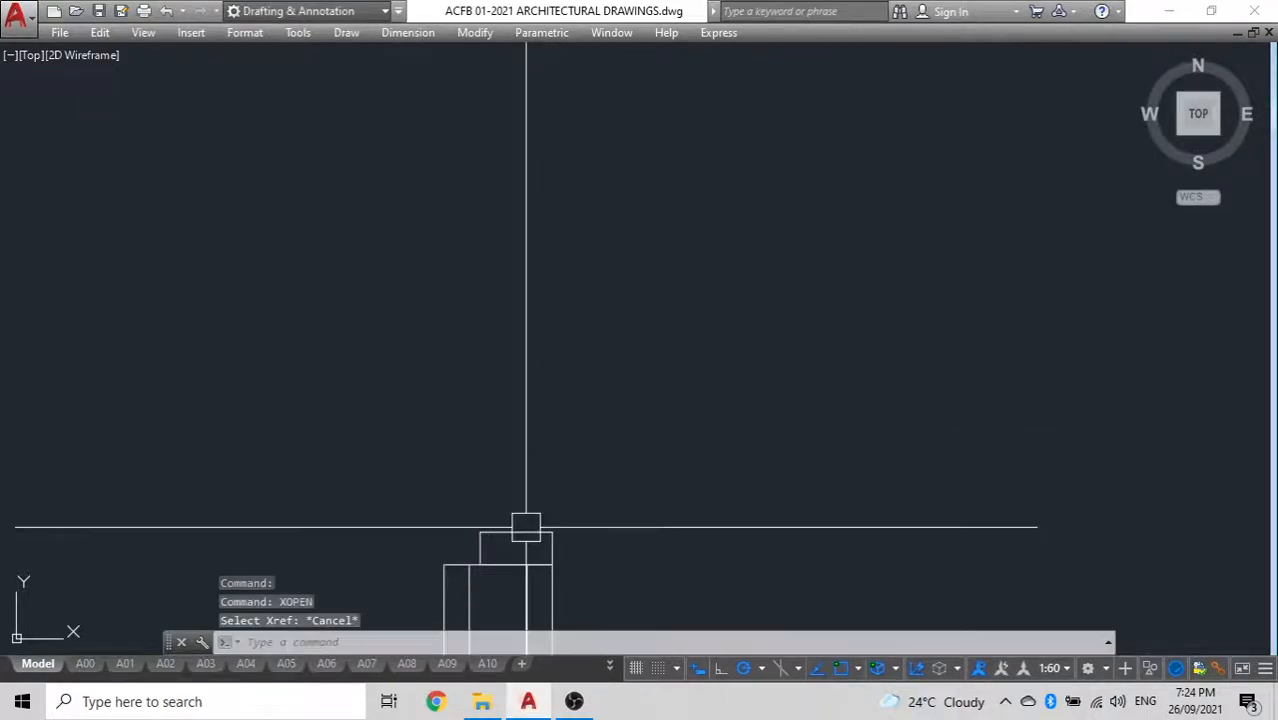
Copy the rectangle from its top right corner to the lower right corner of the beam outline
{"action": "type", "text": "co"}
{"action": "key", "text": "Return"}
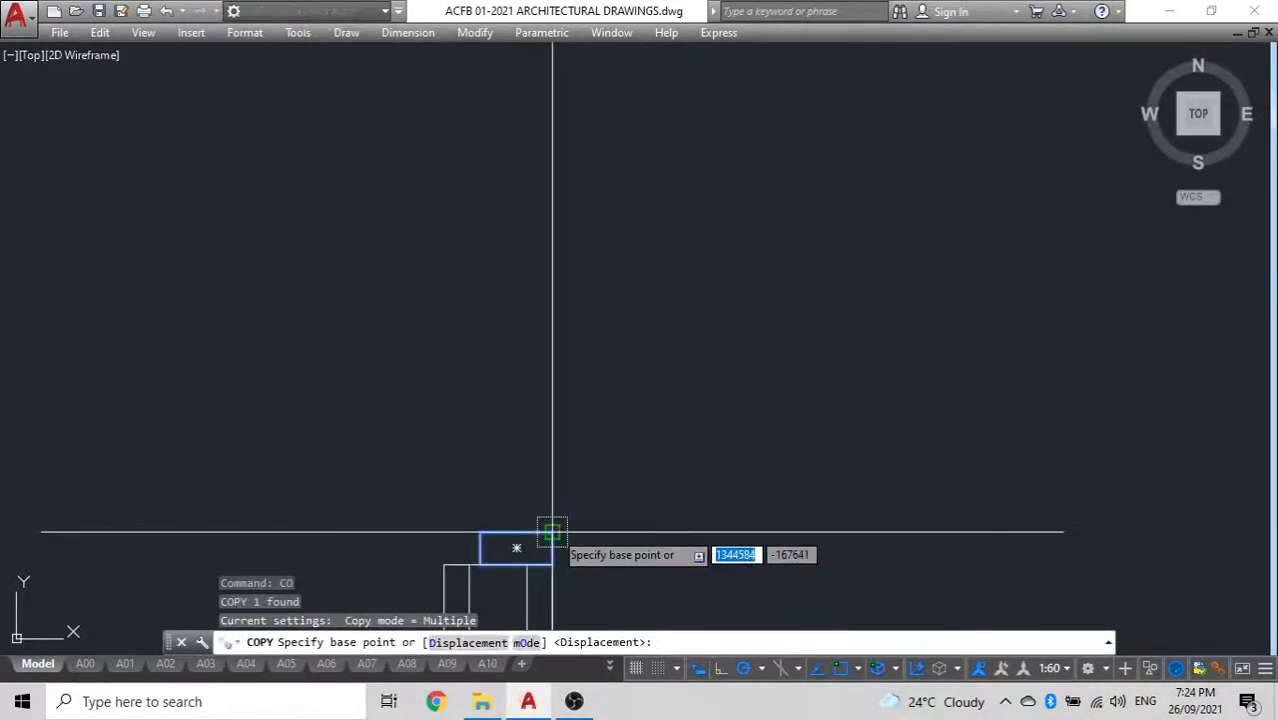
{"action": "scroll", "coordinate": [570, 420], "scroll_direction": "down", "scroll_amount": 6}
{"action": "scroll", "coordinate": [586, 280], "scroll_direction": "up", "scroll_amount": 8}
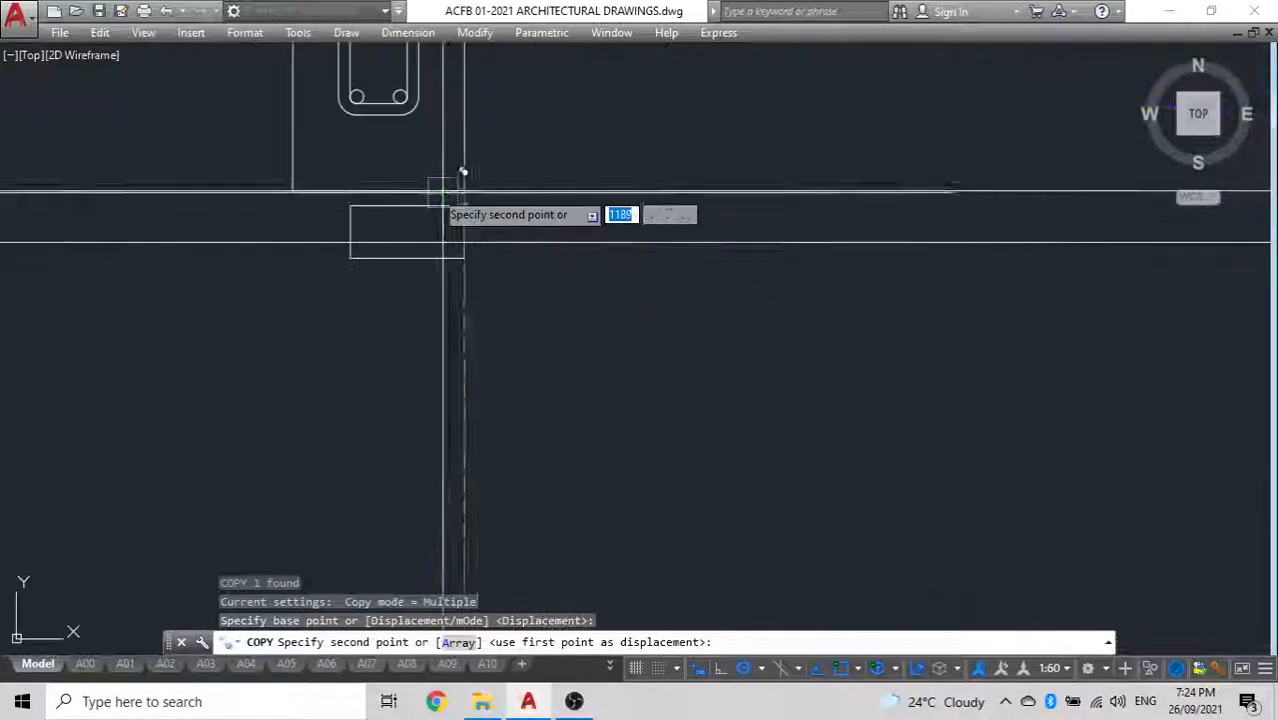
{"action": "left_click", "coordinate": [455, 190]}
{"action": "key", "text": "Escape"}
{"action": "scroll", "coordinate": [428, 325], "scroll_direction": "down", "scroll_amount": 6}
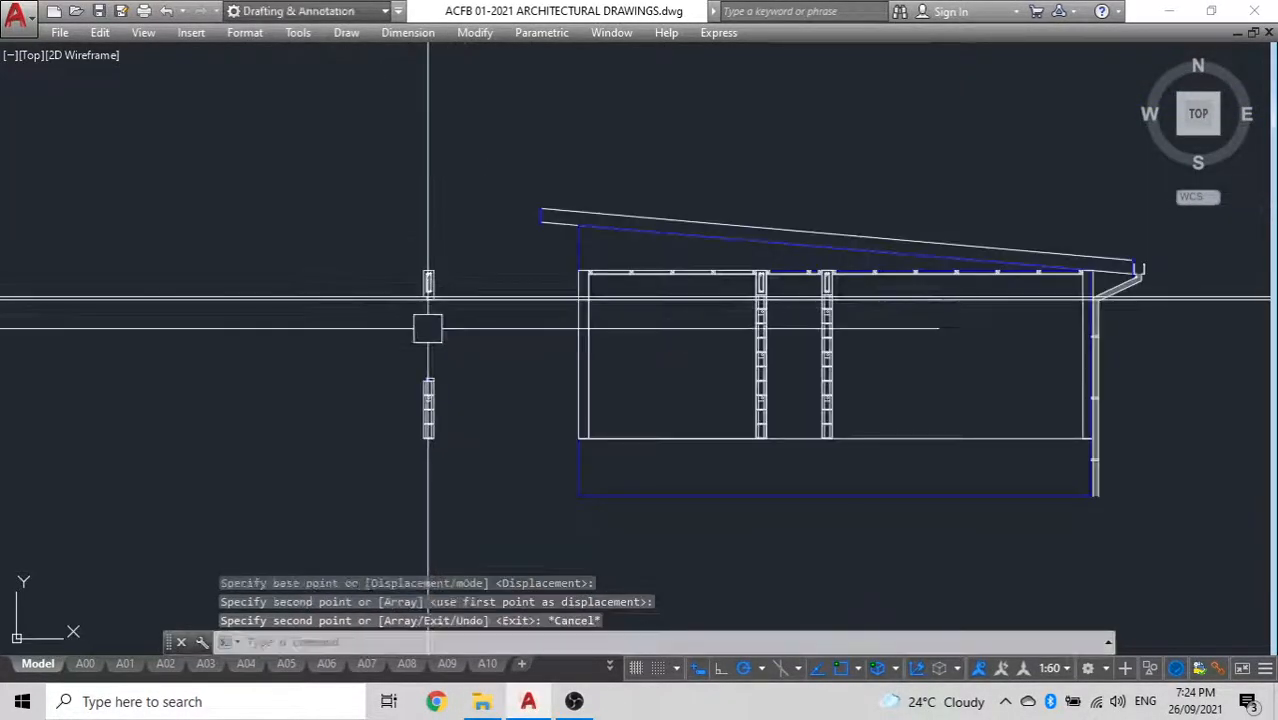
Examine the louvre window in the outer wall beside the shower on the finished section drawing
{"action": "scroll", "coordinate": [428, 325], "scroll_direction": "up", "scroll_amount": 10}
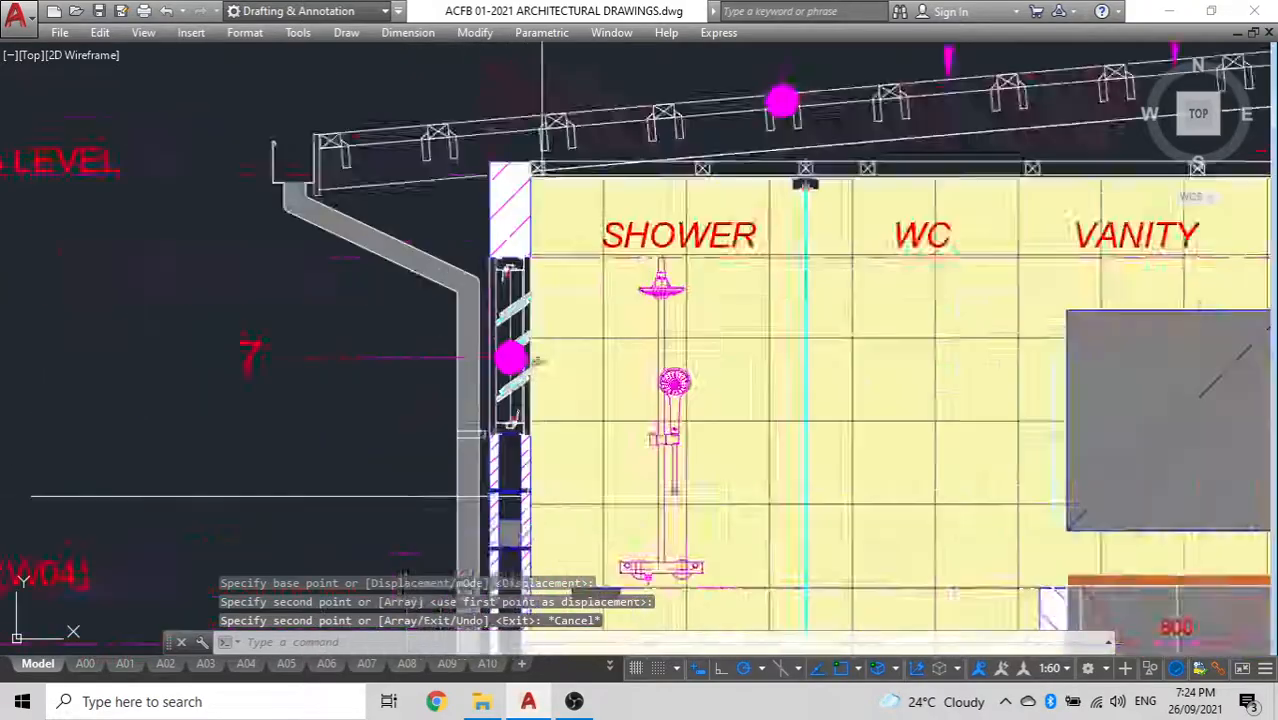
{"action": "scroll", "coordinate": [535, 416], "scroll_direction": "down", "scroll_amount": 6}
{"action": "scroll", "coordinate": [613, 419], "scroll_direction": "up", "scroll_amount": 8}
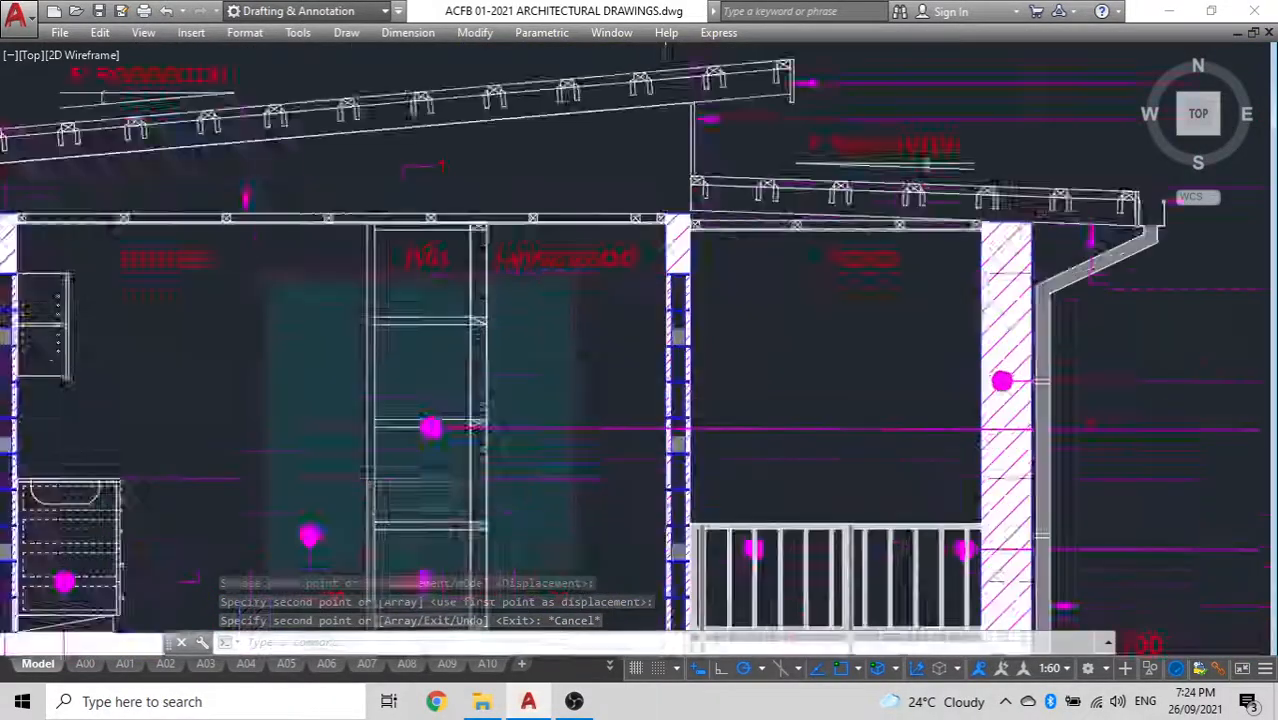
{"action": "scroll", "coordinate": [668, 405], "scroll_direction": "down", "scroll_amount": 5}
{"action": "scroll", "coordinate": [571, 371], "scroll_direction": "up", "scroll_amount": 4}
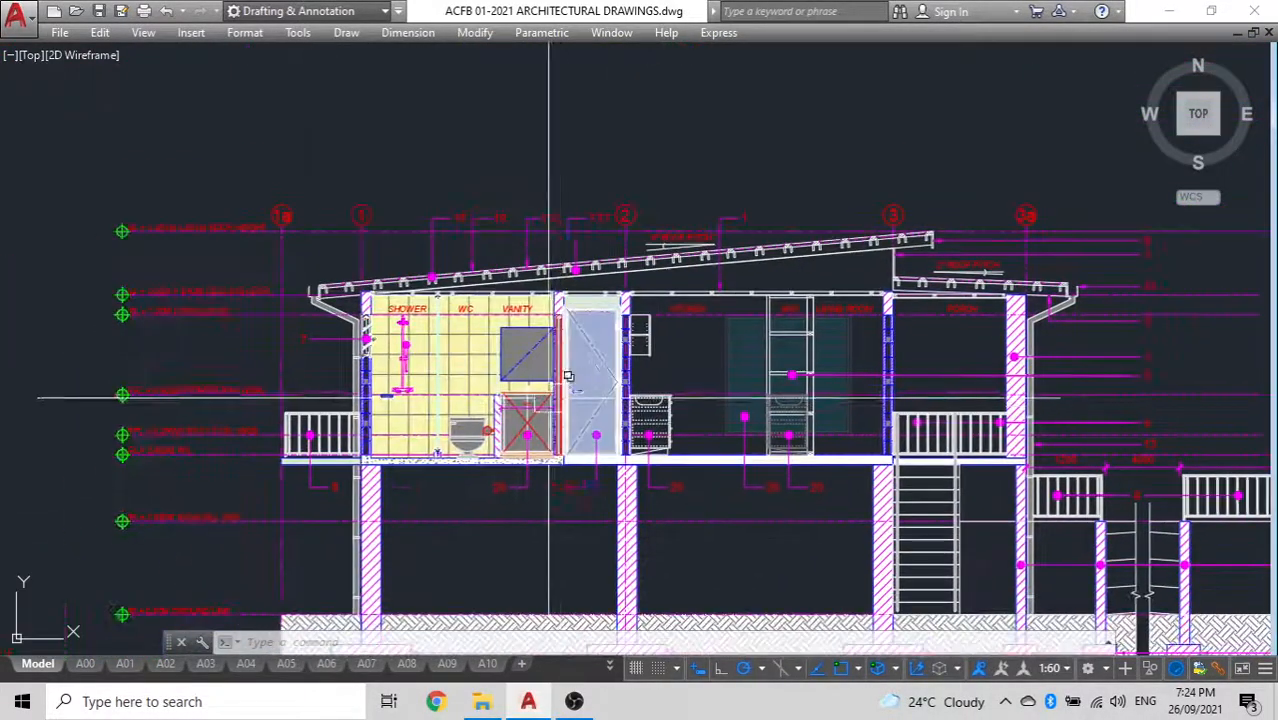
{"action": "scroll", "coordinate": [352, 343], "scroll_direction": "up", "scroll_amount": 4}
{"action": "left_click", "coordinate": [409, 365]}
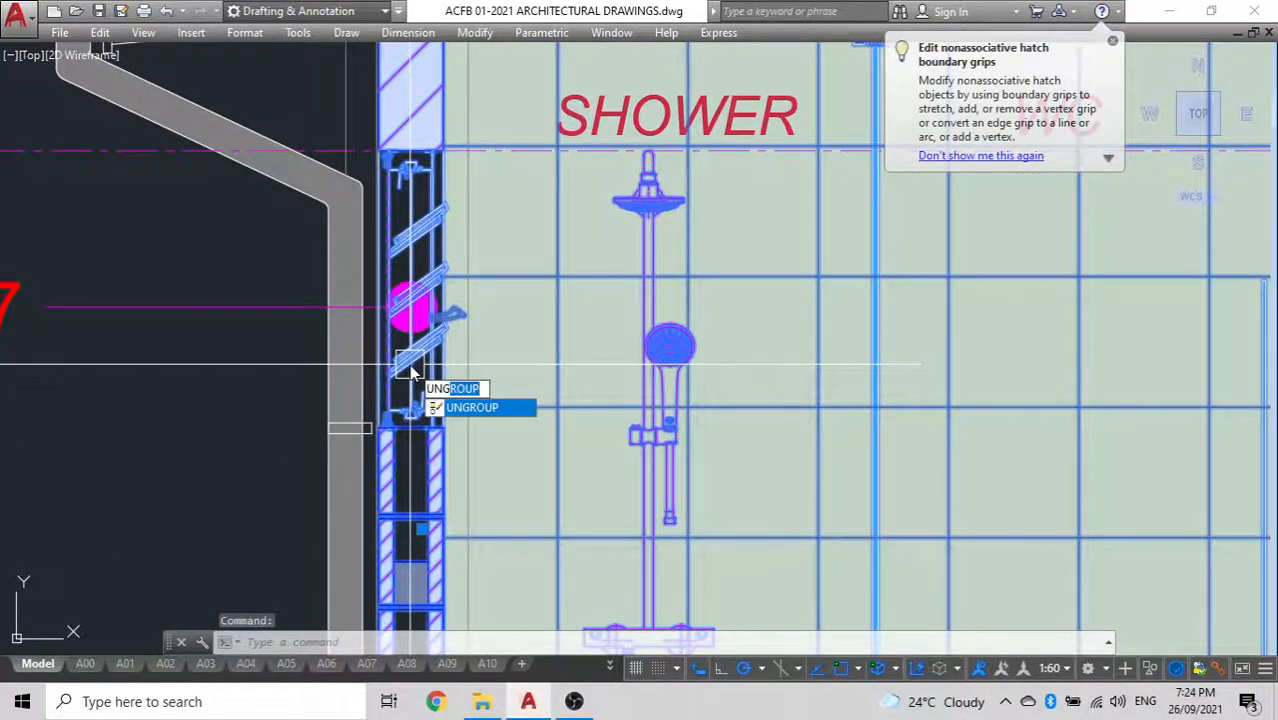
{"action": "key", "text": "Escape"}
{"action": "key", "text": "Escape"}
{"action": "scroll", "coordinate": [400, 360], "scroll_direction": "down", "scroll_amount": 8}
{"action": "scroll", "coordinate": [484, 320], "scroll_direction": "up", "scroll_amount": 2}
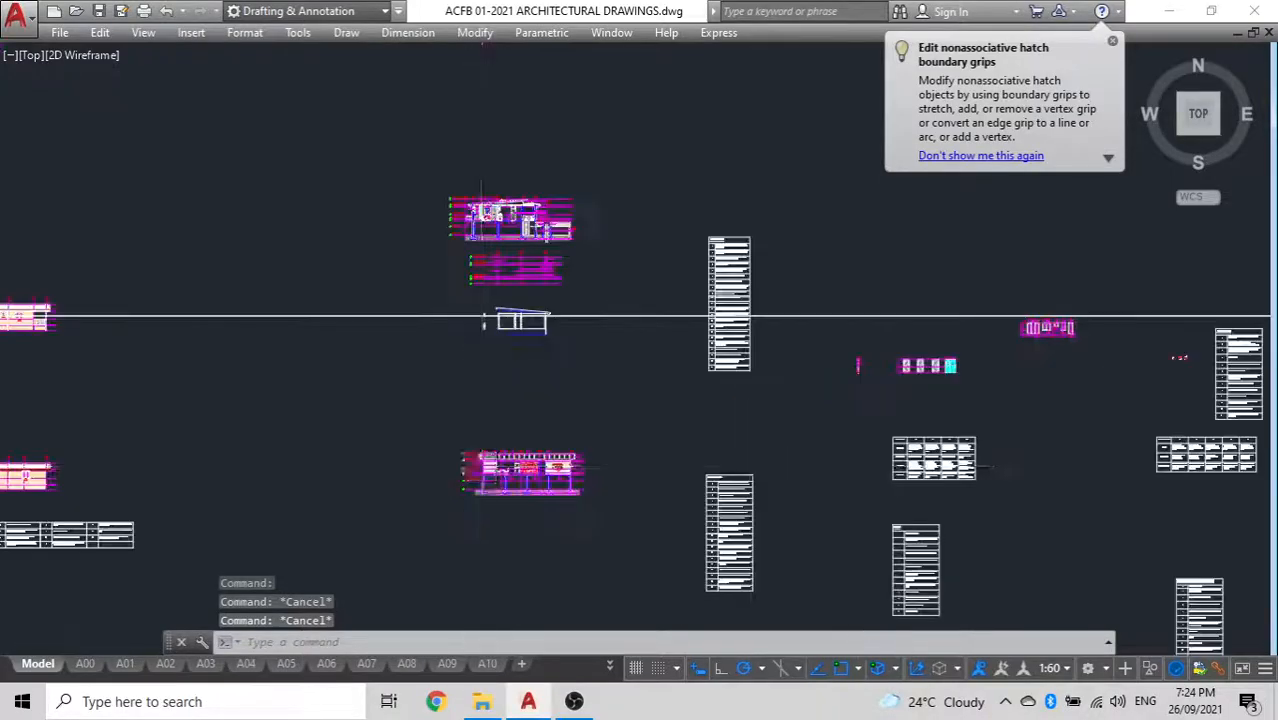
Copy the louvre window and its wall segments from the finished section to beside the detached wall
{"action": "scroll", "coordinate": [484, 320], "scroll_direction": "up", "scroll_amount": 10}
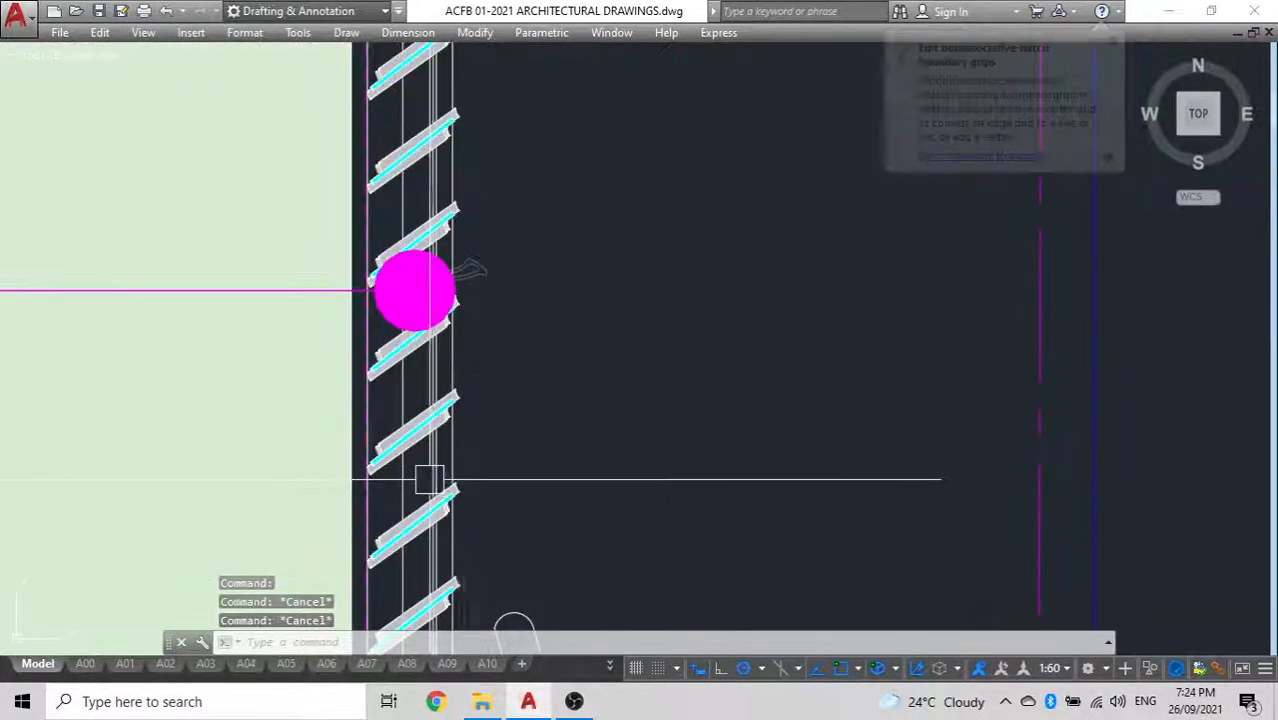
{"action": "left_click", "coordinate": [366, 466]}
{"action": "scroll", "coordinate": [366, 466], "scroll_direction": "down", "scroll_amount": 5}
{"action": "middle_click_drag", "start_coordinate": [599, 425], "coordinate": [441, 412]}
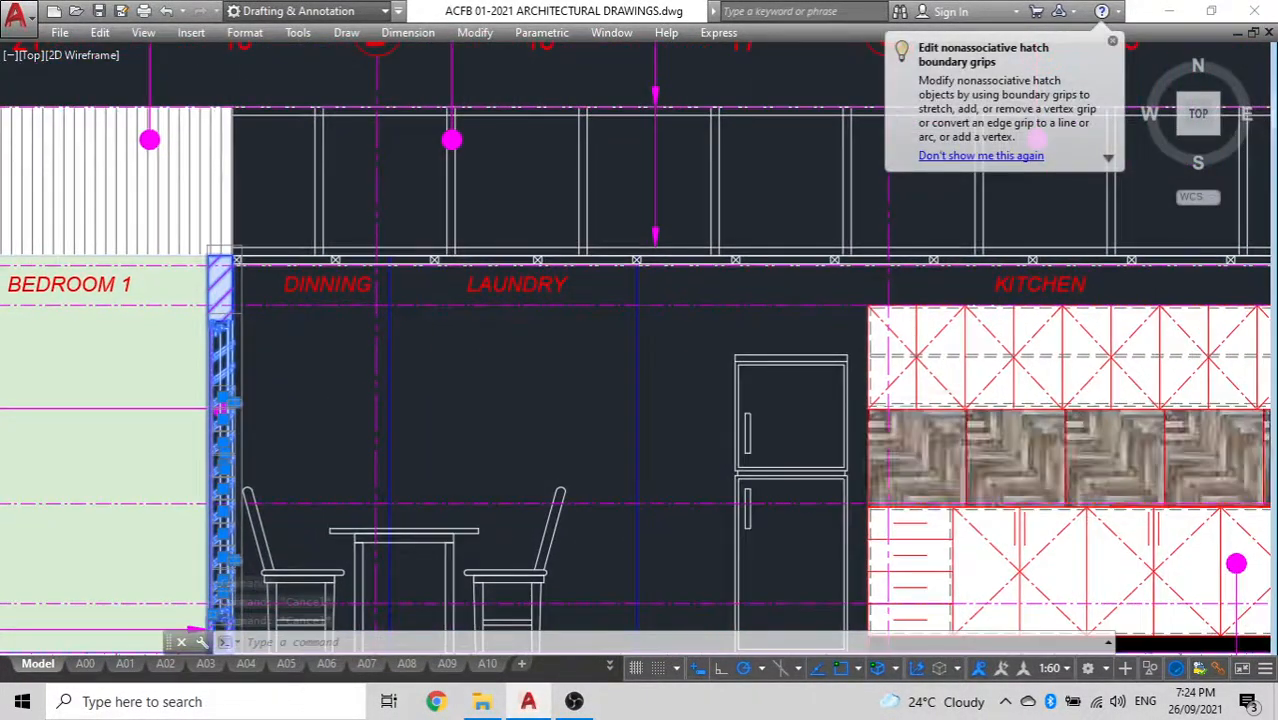
{"action": "type", "text": "co"}
{"action": "key", "text": "space"}
{"action": "left_click", "coordinate": [287, 436]}
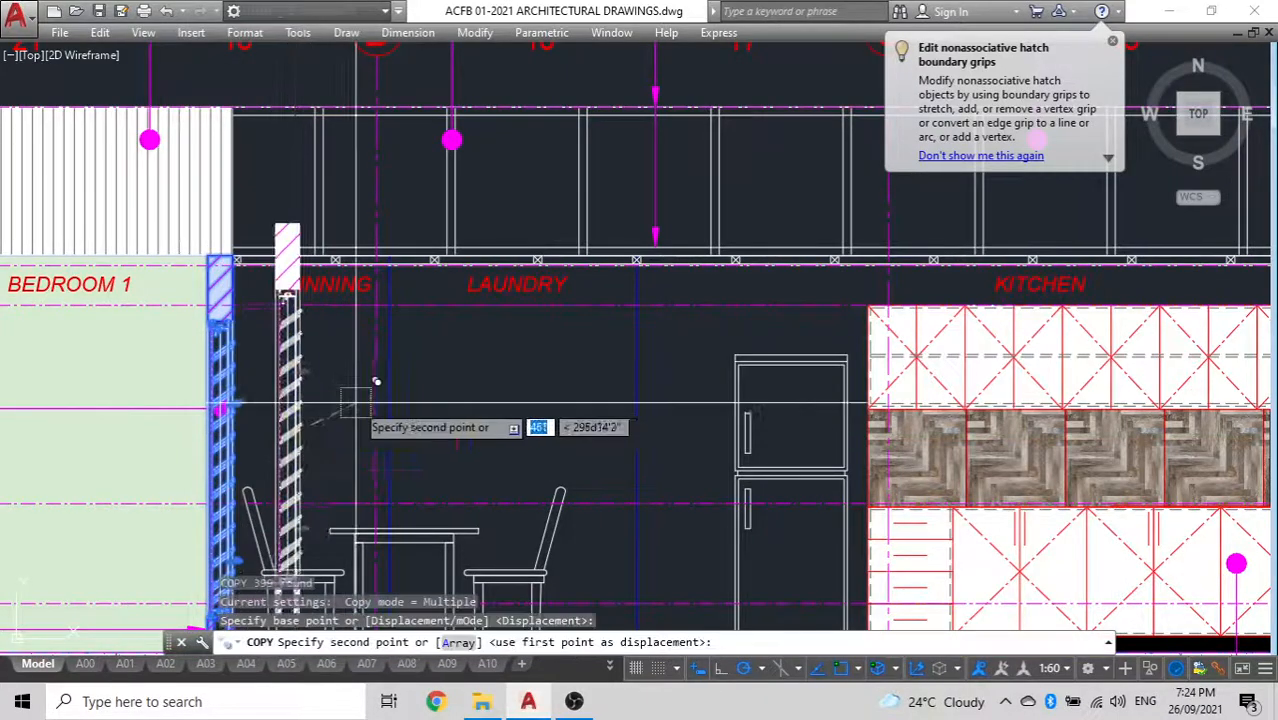
{"action": "scroll", "coordinate": [434, 490], "scroll_direction": "down", "scroll_amount": 10}
{"action": "scroll", "coordinate": [410, 260], "scroll_direction": "down", "scroll_amount": 2}
{"action": "middle_click_drag", "start_coordinate": [412, 256], "coordinate": [468, 355]}
{"action": "scroll", "coordinate": [468, 355], "scroll_direction": "up", "scroll_amount": 8}
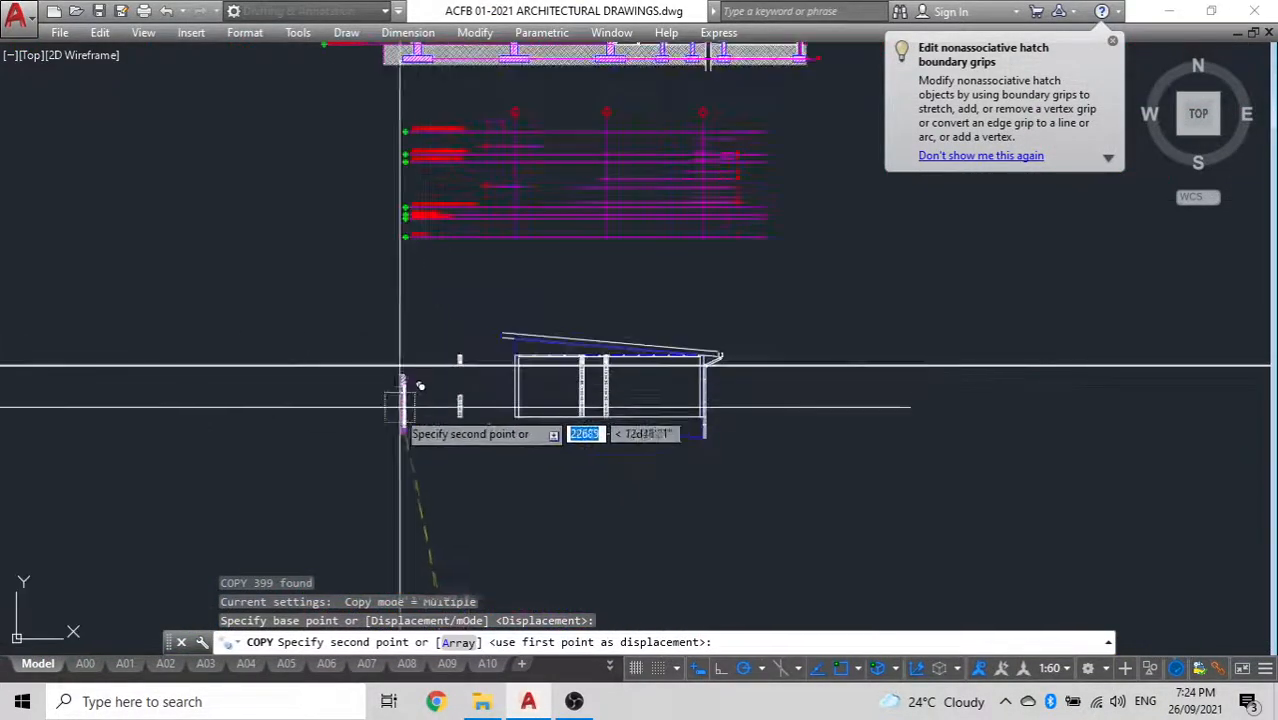
{"action": "key", "text": "Escape"}
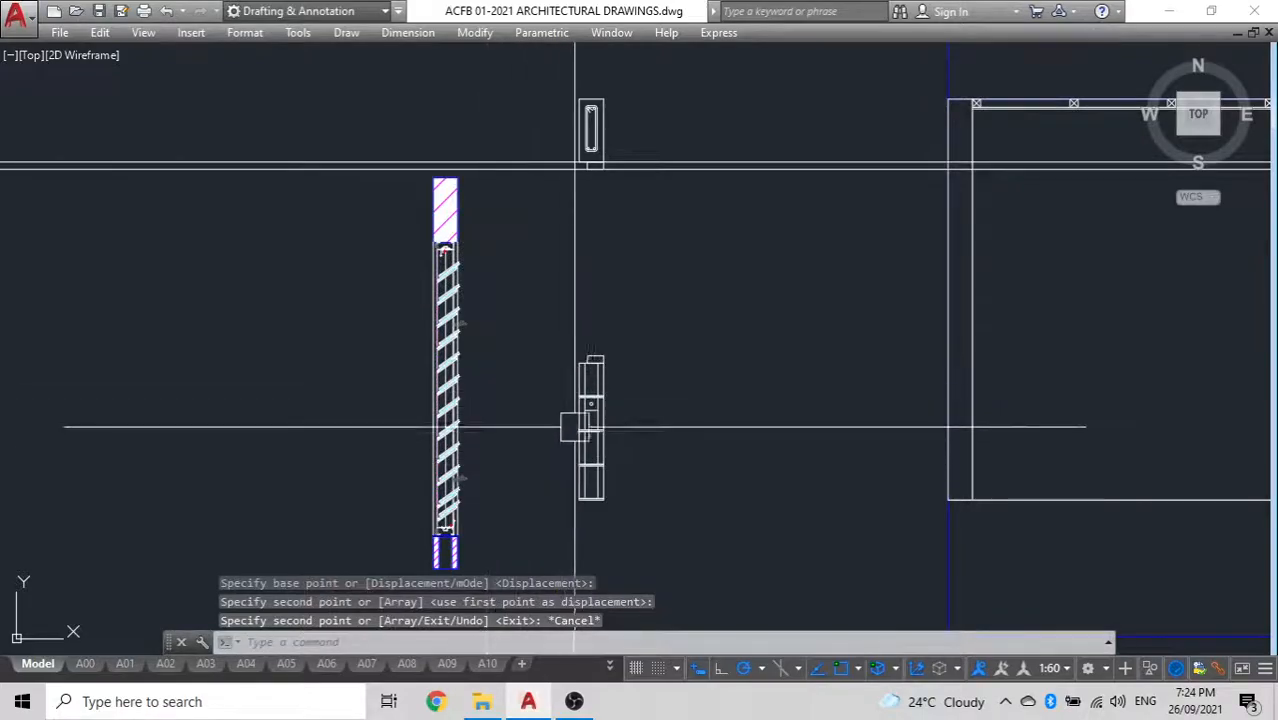
Ungroup the copied louvre window assembly
{"action": "scroll", "coordinate": [443, 217], "scroll_direction": "up", "scroll_amount": 2}
{"action": "left_click", "coordinate": [443, 217]}
{"action": "scroll", "coordinate": [446, 228], "scroll_direction": "down", "scroll_amount": 4}
{"action": "type", "text": "un"}
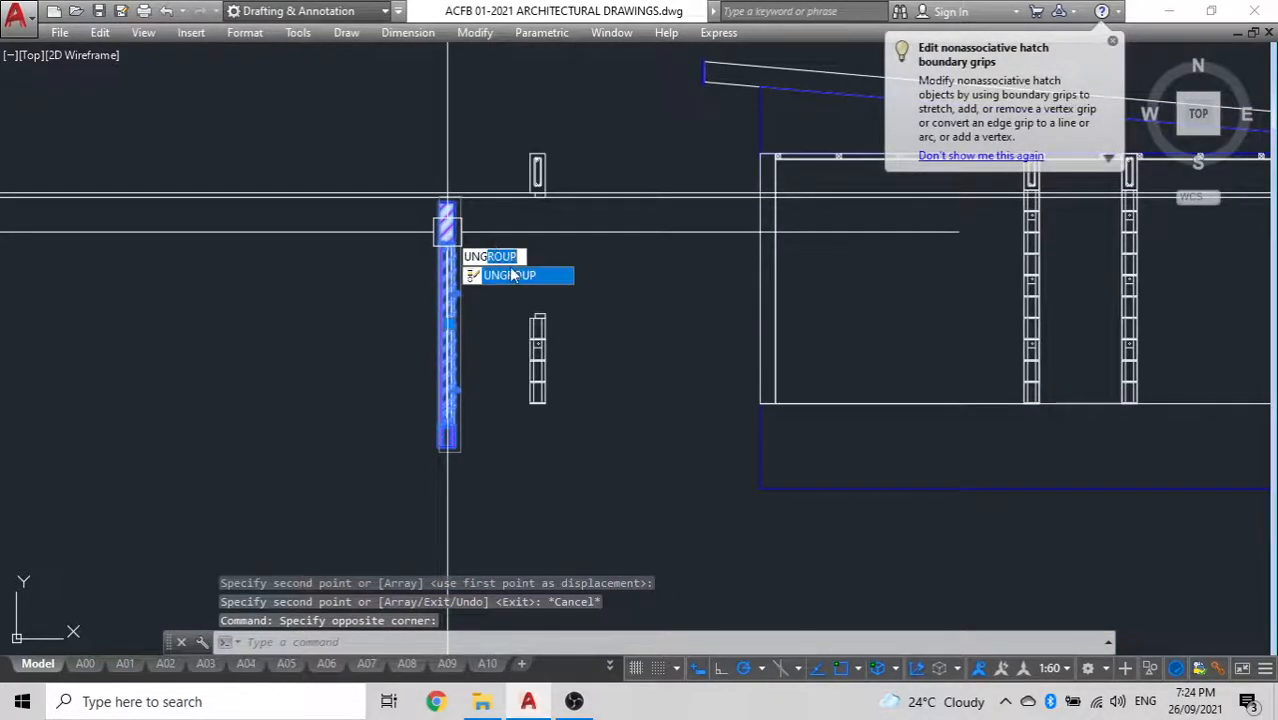
{"action": "key", "text": "Return"}
Erase the hatched wall segment beneath the copied louvre window
{"action": "scroll", "coordinate": [455, 443], "scroll_direction": "up", "scroll_amount": 6}
{"action": "left_click", "coordinate": [476, 474]}
{"action": "left_click", "coordinate": [228, 357]}
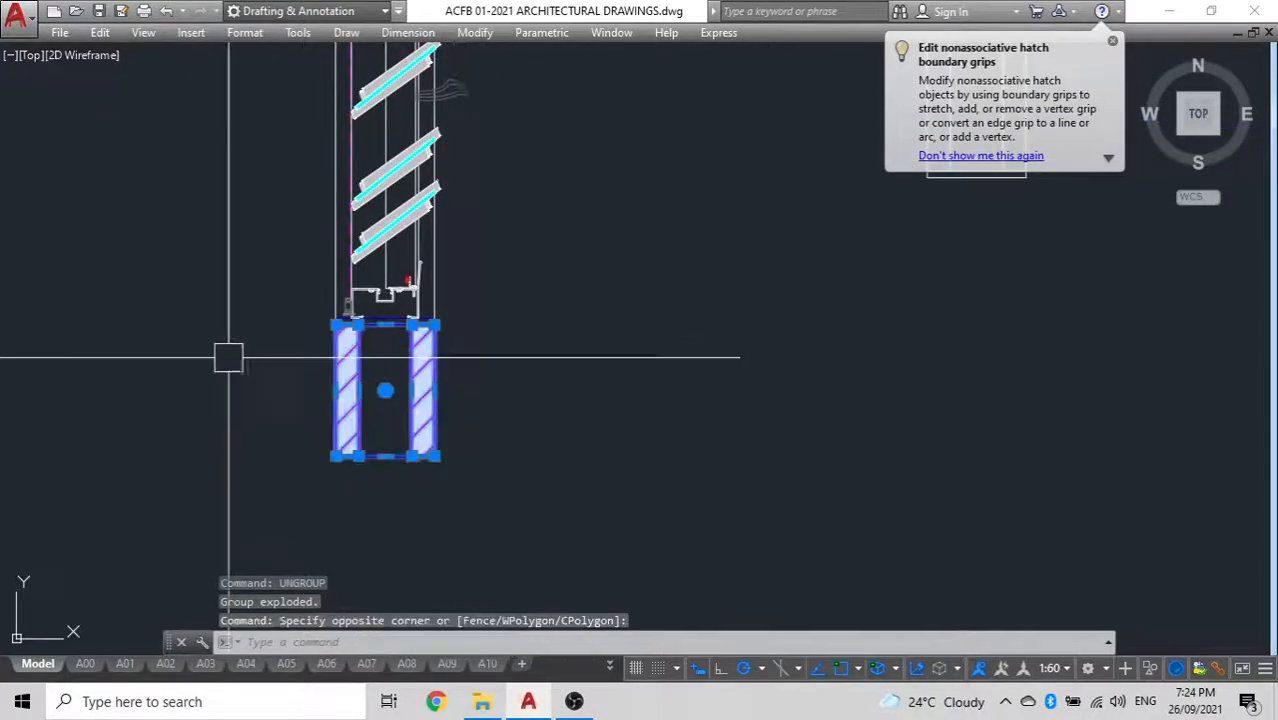
{"action": "key", "text": "Delete"}
{"action": "middle_click_drag", "start_coordinate": [420, 364], "coordinate": [500, 466]}
{"action": "scroll", "coordinate": [467, 420], "scroll_direction": "up", "scroll_amount": 5}
{"action": "left_click", "coordinate": [466, 421]}
{"action": "scroll", "coordinate": [407, 456], "scroll_direction": "down", "scroll_amount": 5}
{"action": "scroll", "coordinate": [408, 455], "scroll_direction": "down", "scroll_amount": 5}
{"action": "middle_click_drag", "start_coordinate": [405, 343], "coordinate": [456, 516]}
{"action": "scroll", "coordinate": [494, 160], "scroll_direction": "up", "scroll_amount": 5}
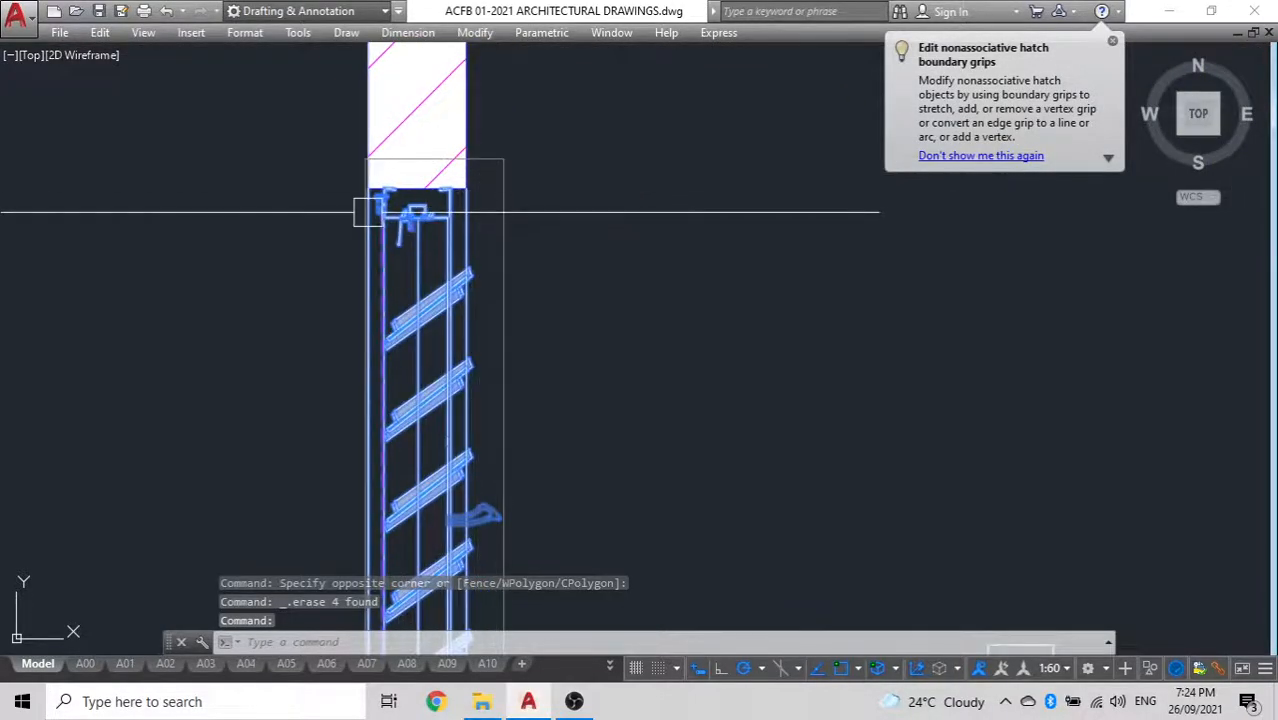
{"action": "scroll", "coordinate": [370, 212], "scroll_direction": "up", "scroll_amount": 4}
{"action": "key", "text": "Escape"}
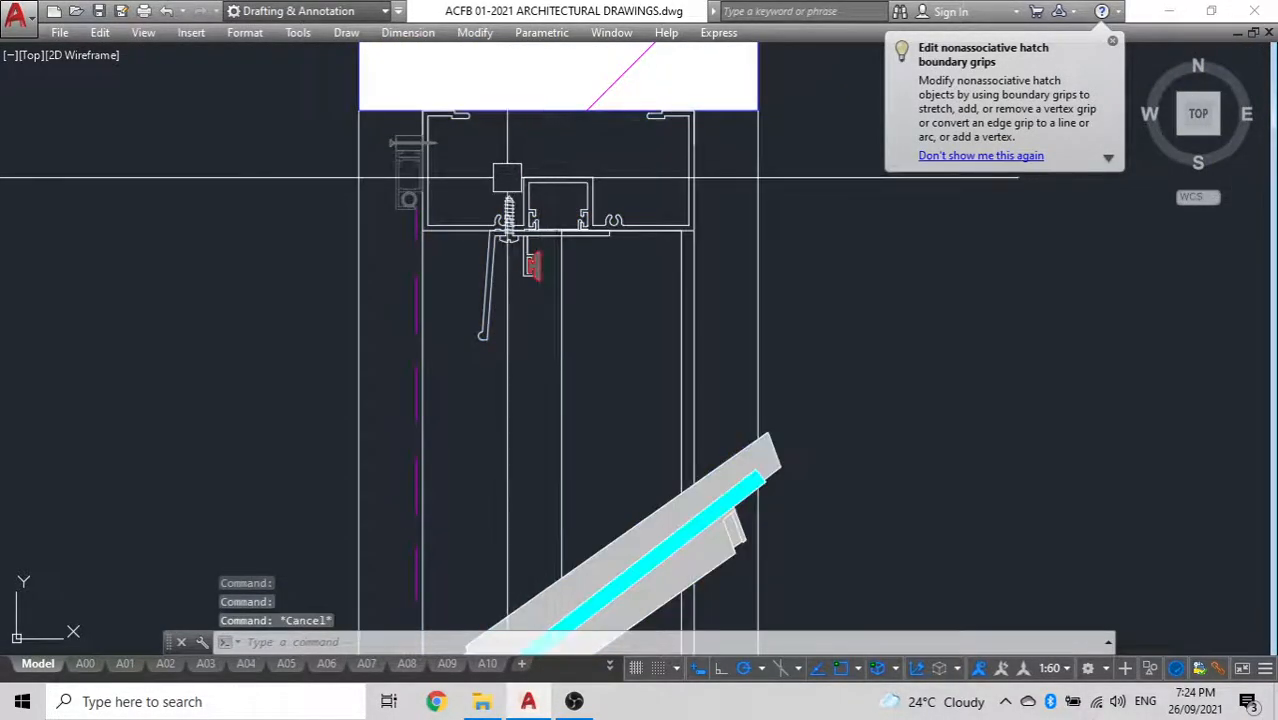
{"action": "scroll", "coordinate": [507, 177], "scroll_direction": "down", "scroll_amount": 10}
{"action": "left_click", "coordinate": [506, 141]}
{"action": "key", "text": "Escape"}
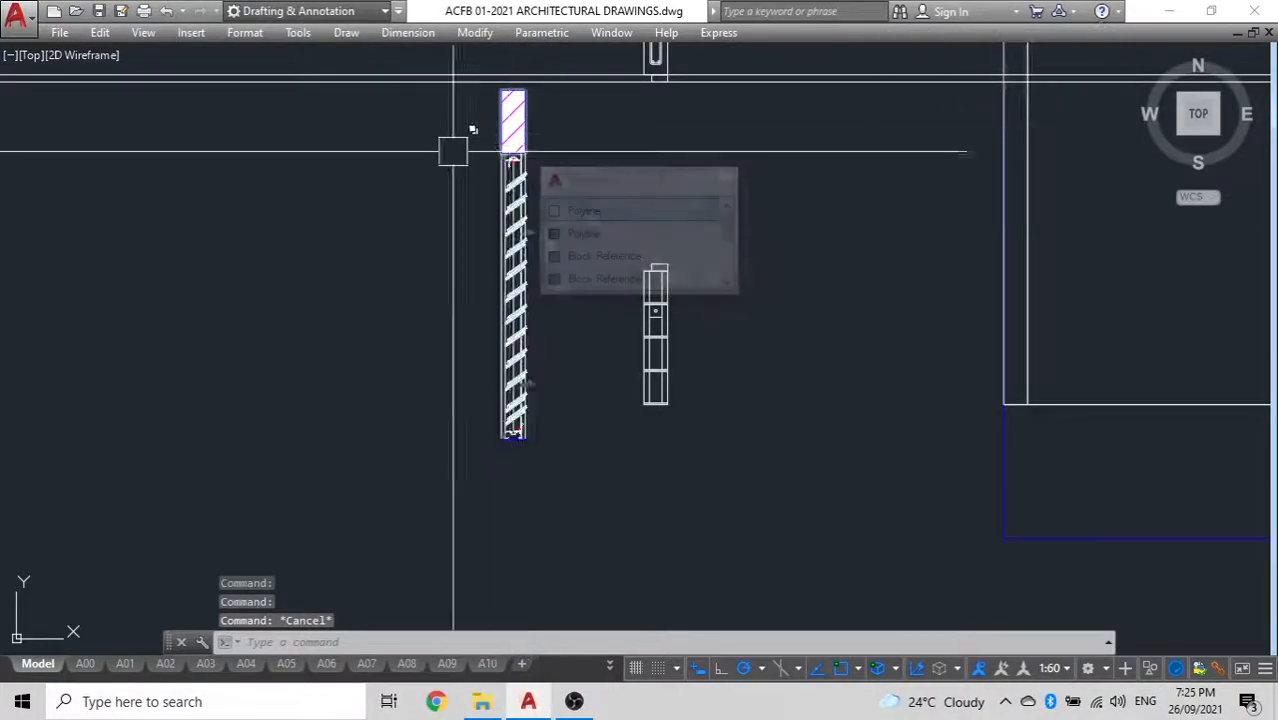
Erase the hatched beam block above the copied louvre window
{"action": "scroll", "coordinate": [511, 62], "scroll_direction": "up", "scroll_amount": 6}
{"action": "left_click", "coordinate": [657, 373]}
{"action": "left_click", "coordinate": [44, 214]}
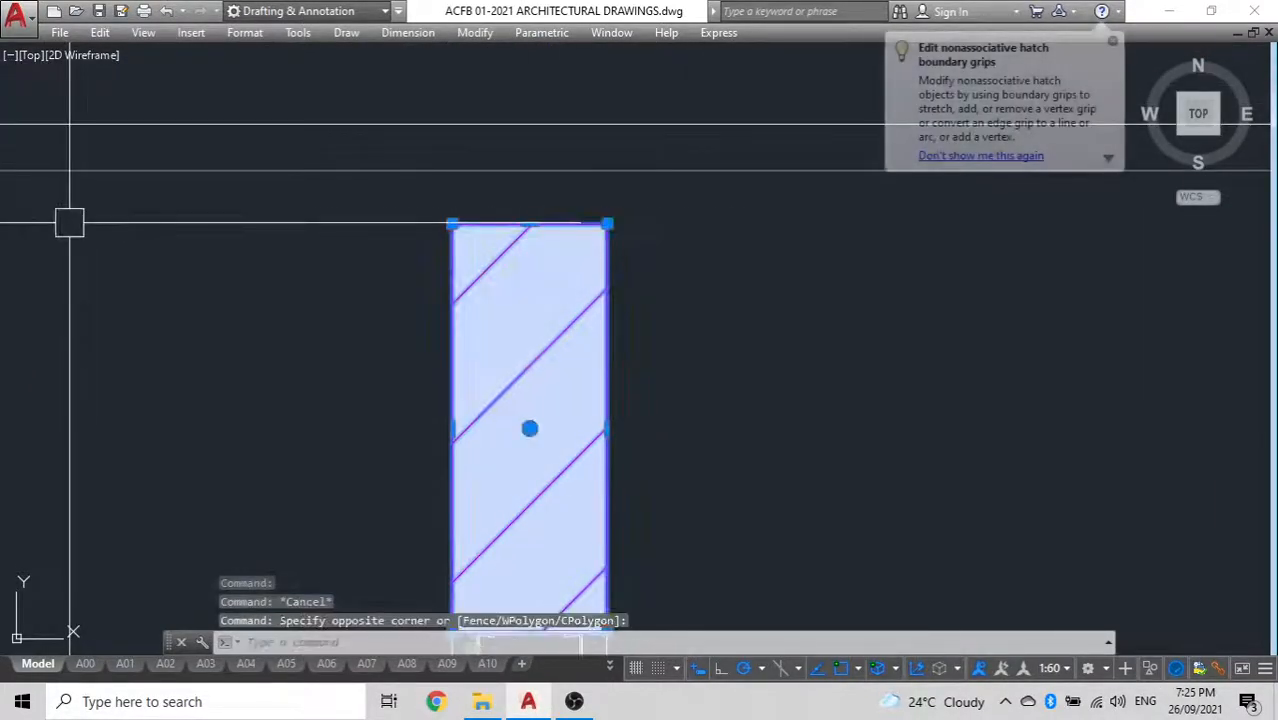
{"action": "key", "text": "Delete"}
{"action": "scroll", "coordinate": [188, 372], "scroll_direction": "down", "scroll_amount": 8}
{"action": "middle_click_drag", "start_coordinate": [188, 406], "coordinate": [350, 316]}
{"action": "scroll", "coordinate": [420, 361], "scroll_direction": "up", "scroll_amount": 7}
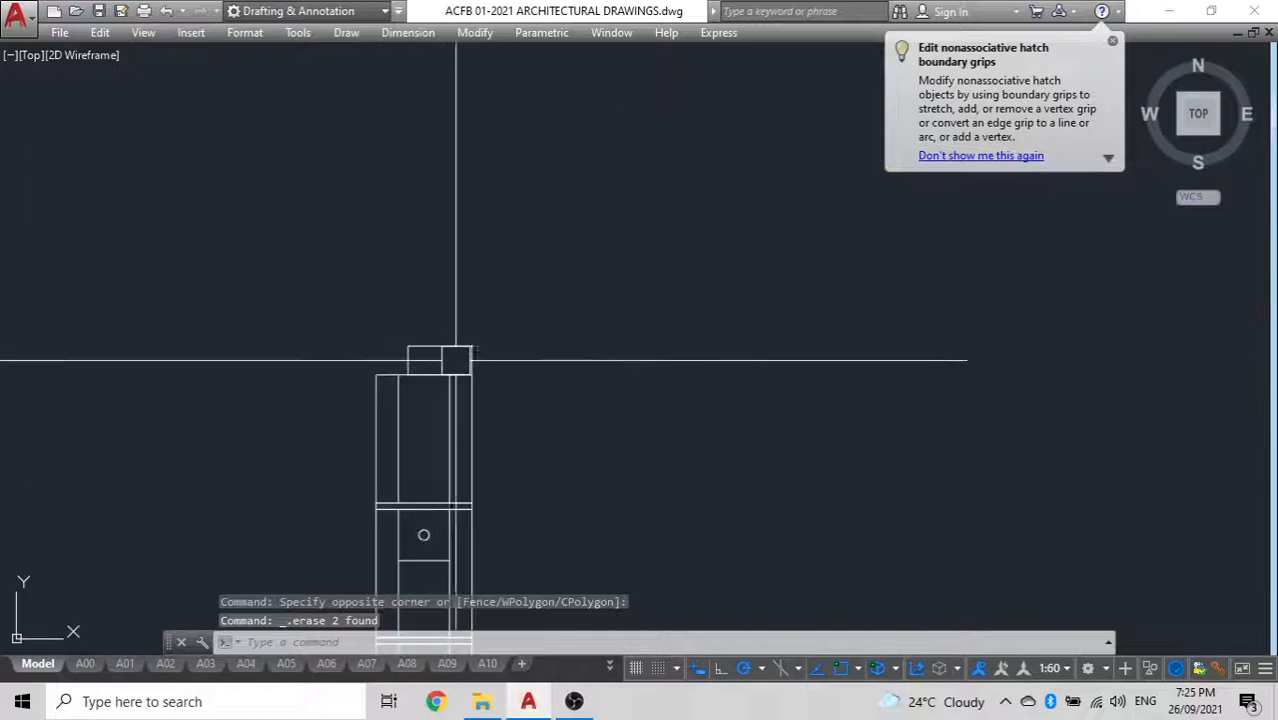
{"action": "left_click", "coordinate": [456, 355]}
{"action": "scroll", "coordinate": [350, 320], "scroll_direction": "down", "scroll_amount": 4}
{"action": "key", "text": "Escape"}
{"action": "middle_click_drag", "start_coordinate": [285, 345], "coordinate": [368, 353]}
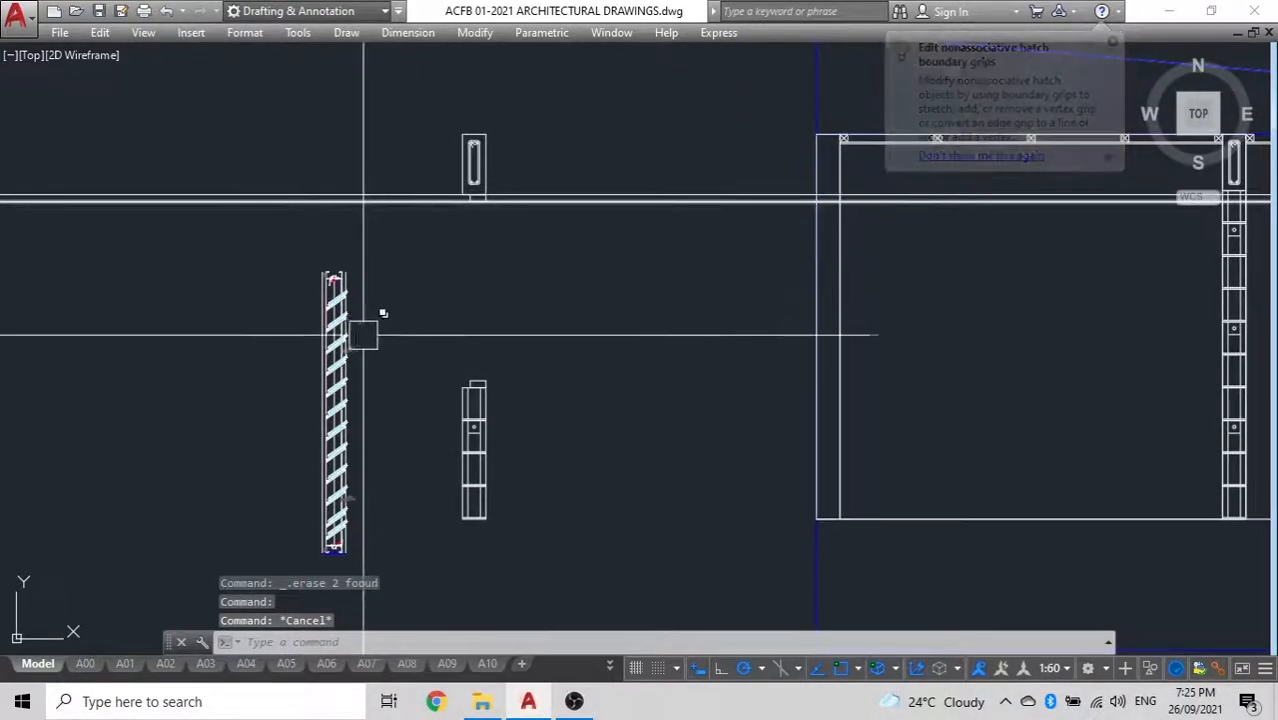
Move the louvre window by its top corner up to the construction line along the beam's underside
{"action": "left_click", "coordinate": [337, 518]}
{"action": "middle_click_drag", "start_coordinate": [393, 420], "coordinate": [463, 261]}
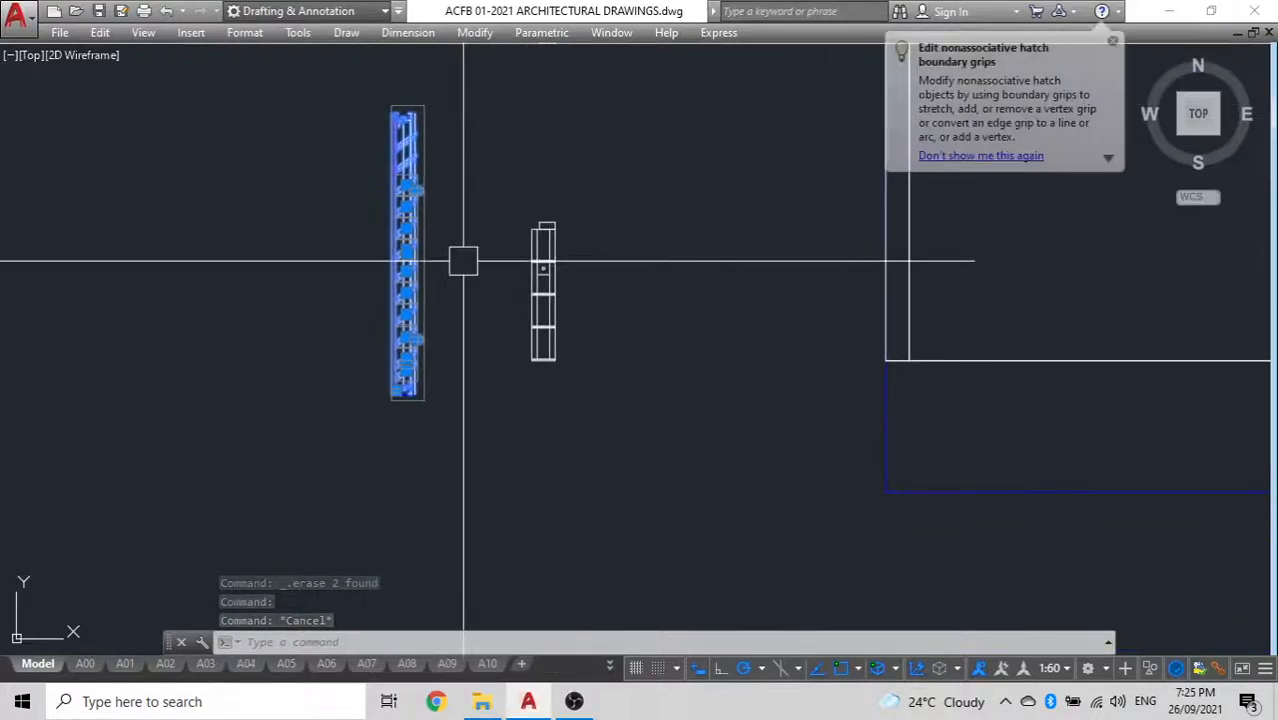
{"action": "type", "text": "M"}
{"action": "key", "text": "Return"}
{"action": "scroll", "coordinate": [408, 342], "scroll_direction": "up", "scroll_amount": 3}
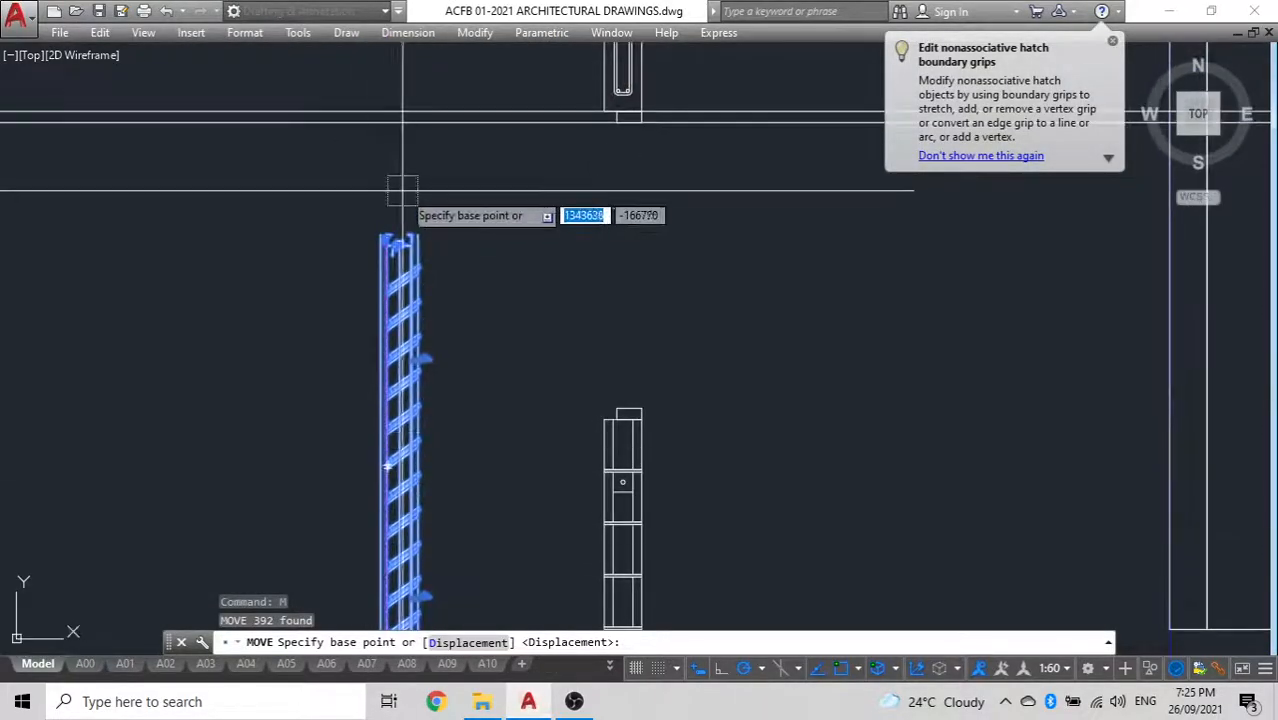
{"action": "scroll", "coordinate": [404, 190], "scroll_direction": "up", "scroll_amount": 2}
{"action": "left_click", "coordinate": [472, 237]}
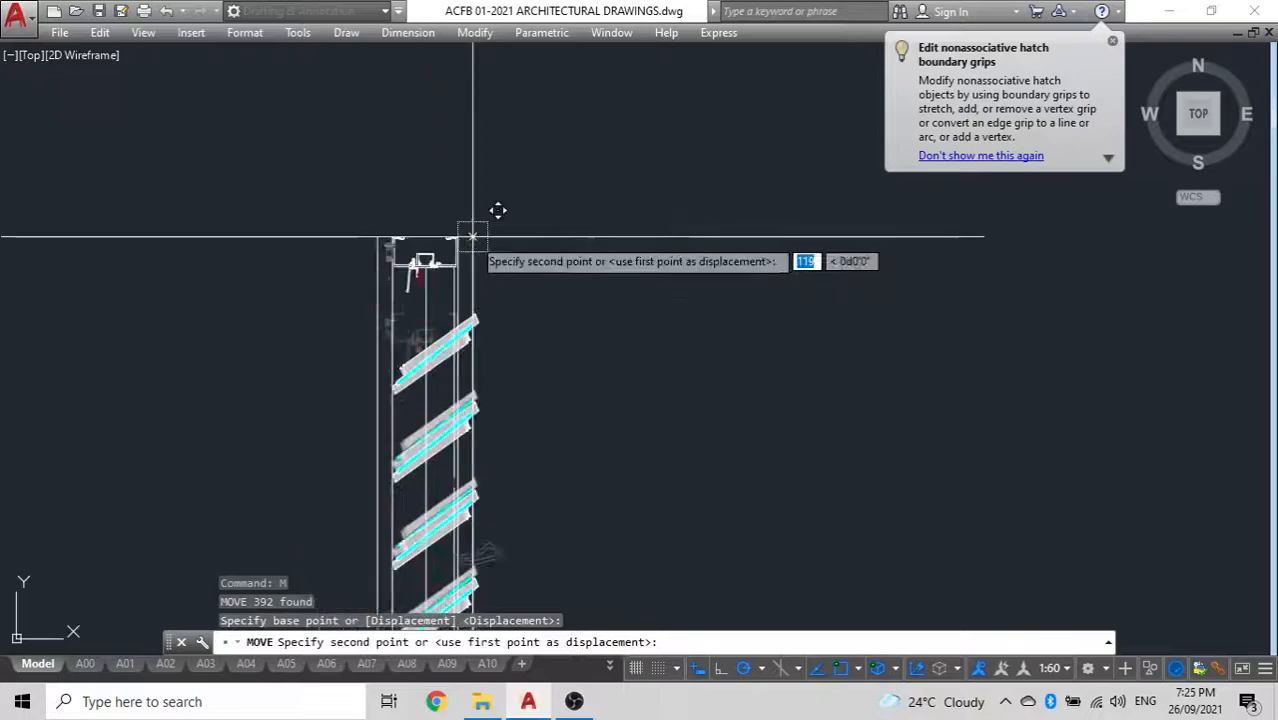
{"action": "left_click", "coordinate": [462, 128]}
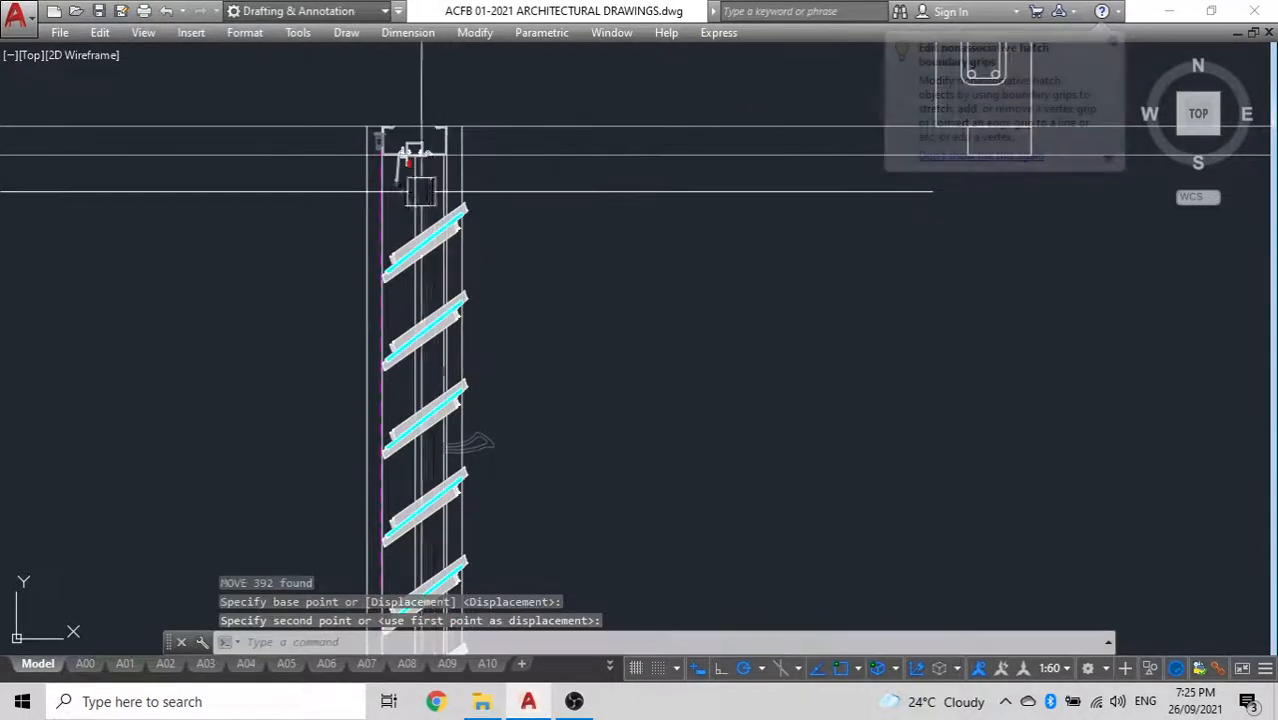
Erase the small rectangle under the beam and the lower of the two horizontal construction lines
{"action": "scroll", "coordinate": [302, 205], "scroll_direction": "down", "scroll_amount": 4}
{"action": "key", "text": "Escape"}
{"action": "scroll", "coordinate": [568, 180], "scroll_direction": "up", "scroll_amount": 7}
{"action": "left_click", "coordinate": [478, 184]}
{"action": "left_click", "coordinate": [463, 202]}
{"action": "left_click", "coordinate": [441, 233]}
{"action": "key", "text": "Delete"}
Erase the small rectangle on top of the lower wall stack
{"action": "scroll", "coordinate": [378, 236], "scroll_direction": "down", "scroll_amount": 6}
{"action": "middle_click_drag", "start_coordinate": [401, 239], "coordinate": [520, 221]}
{"action": "scroll", "coordinate": [337, 308], "scroll_direction": "down", "scroll_amount": 2}
{"action": "middle_click_drag", "start_coordinate": [339, 307], "coordinate": [568, 157]}
{"action": "scroll", "coordinate": [619, 401], "scroll_direction": "up", "scroll_amount": 4}
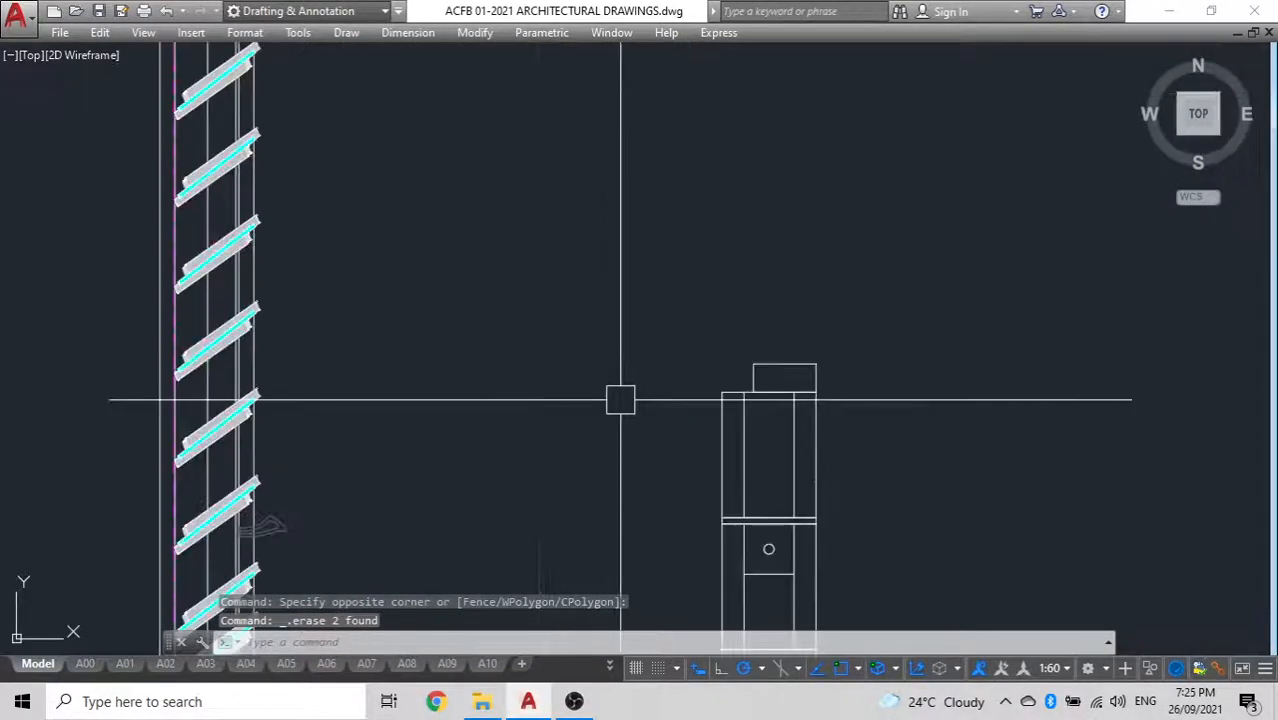
{"action": "key", "text": "Delete"}
Draw a horizontal construction line along the top edge of the lower wall stack
{"action": "type", "text": "xl"}
{"action": "key", "text": "Return"}
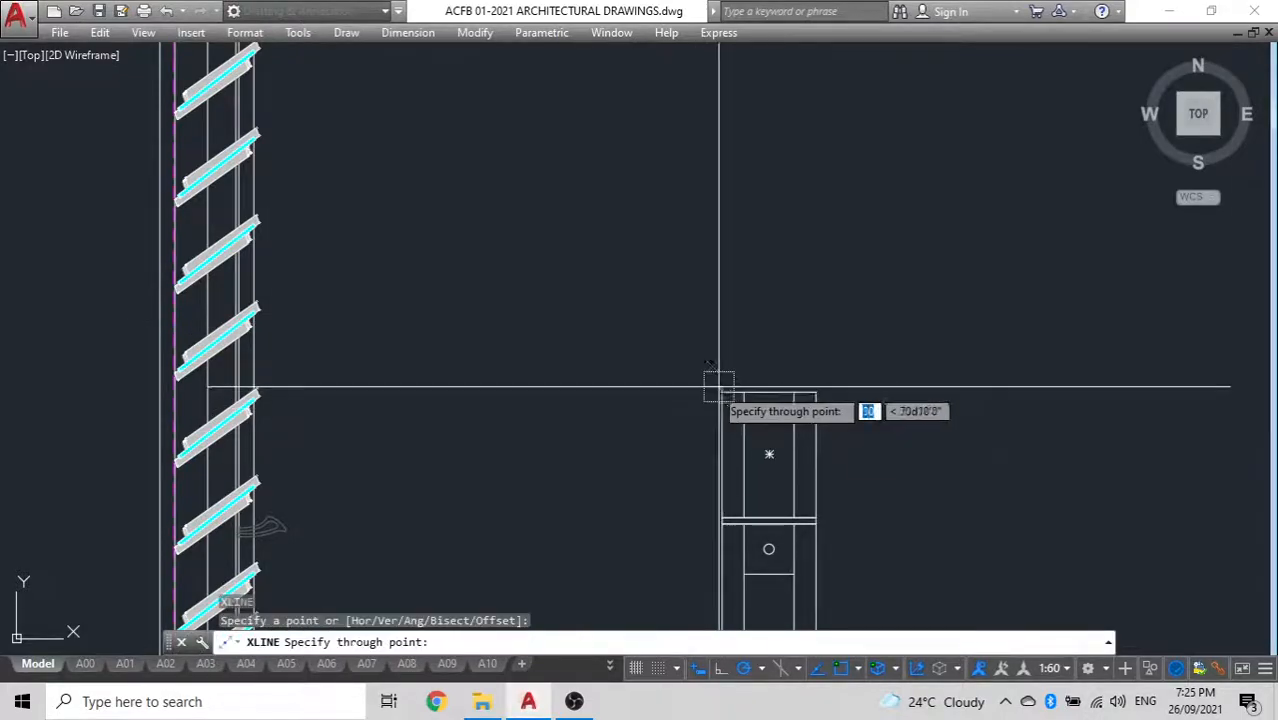
{"action": "key", "text": "Escape"}
Ungroup the louvre window's blades and frame parts
{"action": "middle_click_drag", "start_coordinate": [284, 523], "coordinate": [351, 505]}
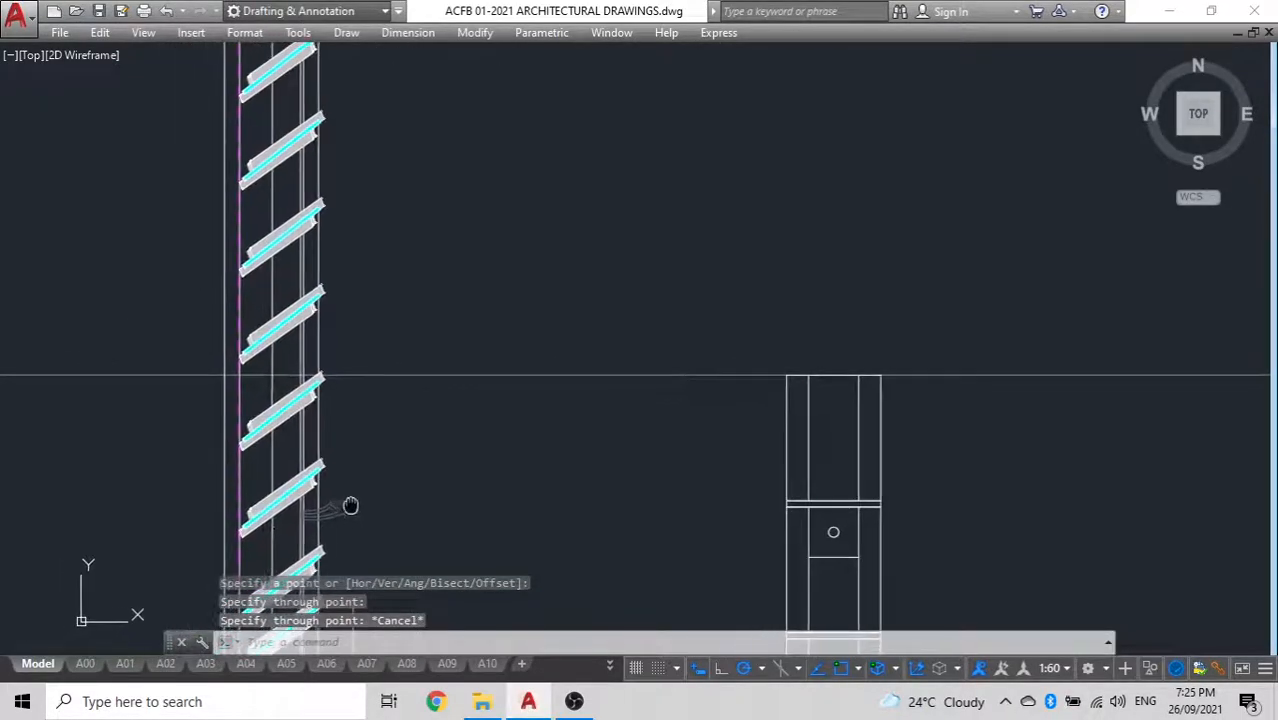
{"action": "middle_click_drag", "start_coordinate": [434, 460], "coordinate": [506, 323]}
{"action": "middle_click_drag", "start_coordinate": [499, 403], "coordinate": [529, 362]}
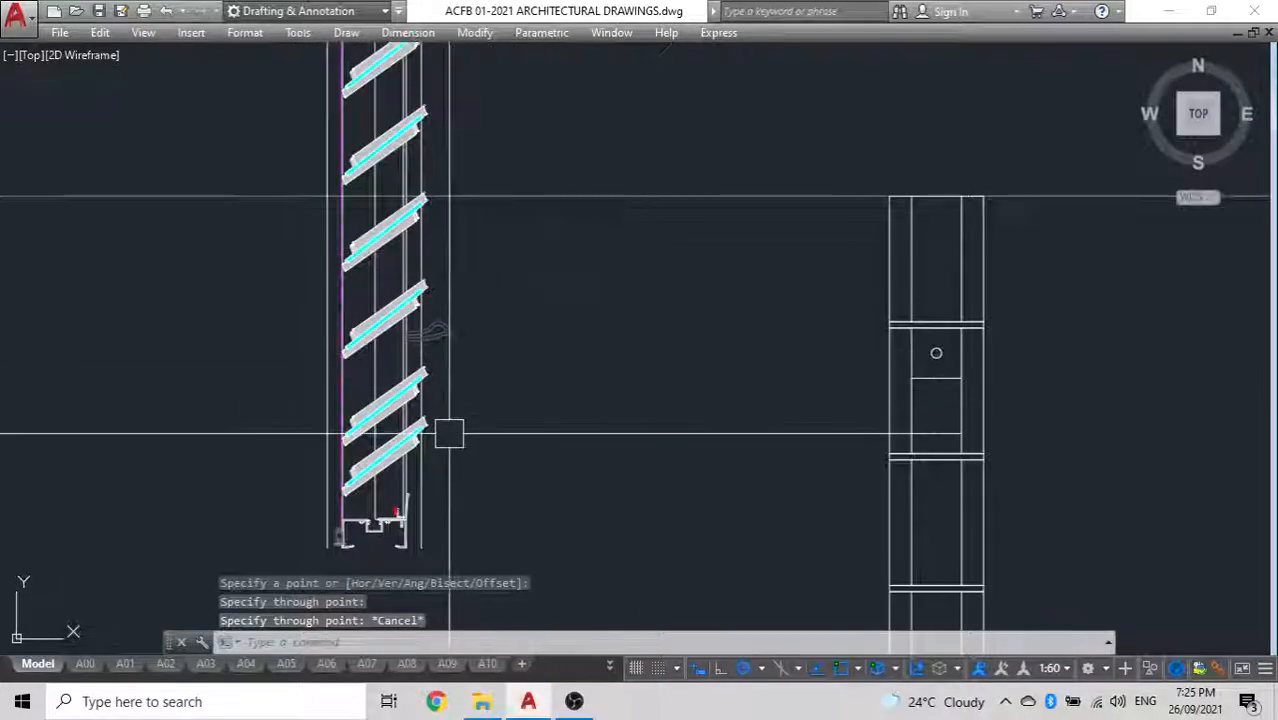
{"action": "left_click", "coordinate": [378, 318]}
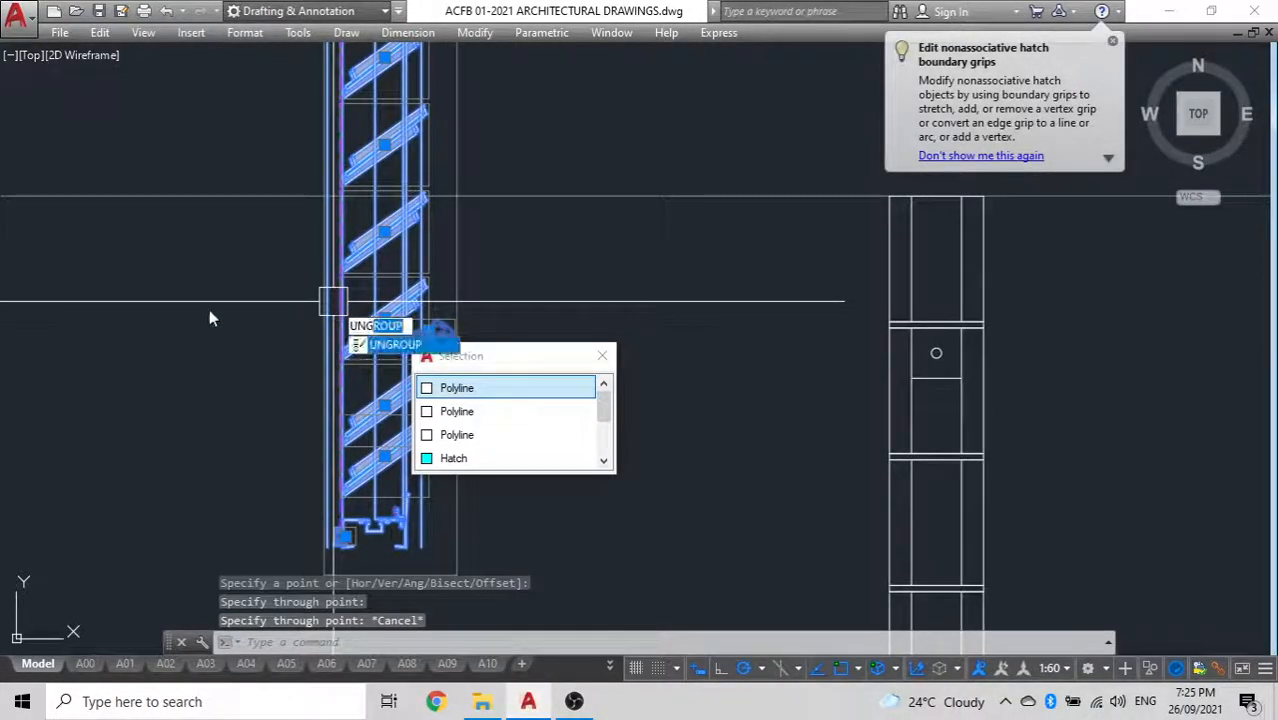
{"action": "key", "text": "Return"}
{"action": "left_click", "coordinate": [386, 370]}
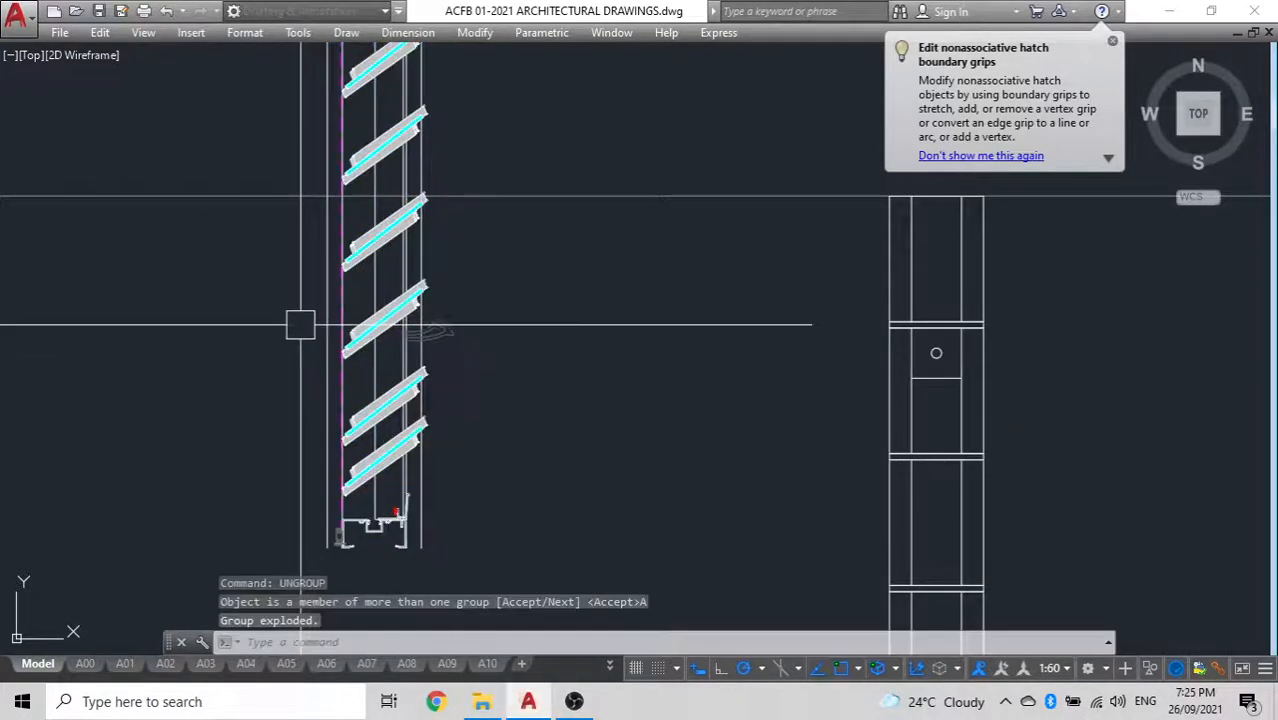
Erase the four lowest louvre blades, which reach below the construction line at the wall stack's top
{"action": "left_click", "coordinate": [398, 302]}
{"action": "key", "text": "Escape"}
{"action": "scroll", "coordinate": [456, 237], "scroll_direction": "up", "scroll_amount": 5}
{"action": "left_click", "coordinate": [264, 233]}
{"action": "scroll", "coordinate": [330, 120], "scroll_direction": "down", "scroll_amount": 4}
{"action": "left_click", "coordinate": [285, 290]}
{"action": "left_click", "coordinate": [295, 436]}
{"action": "middle_click_drag", "start_coordinate": [299, 436], "coordinate": [322, 317]}
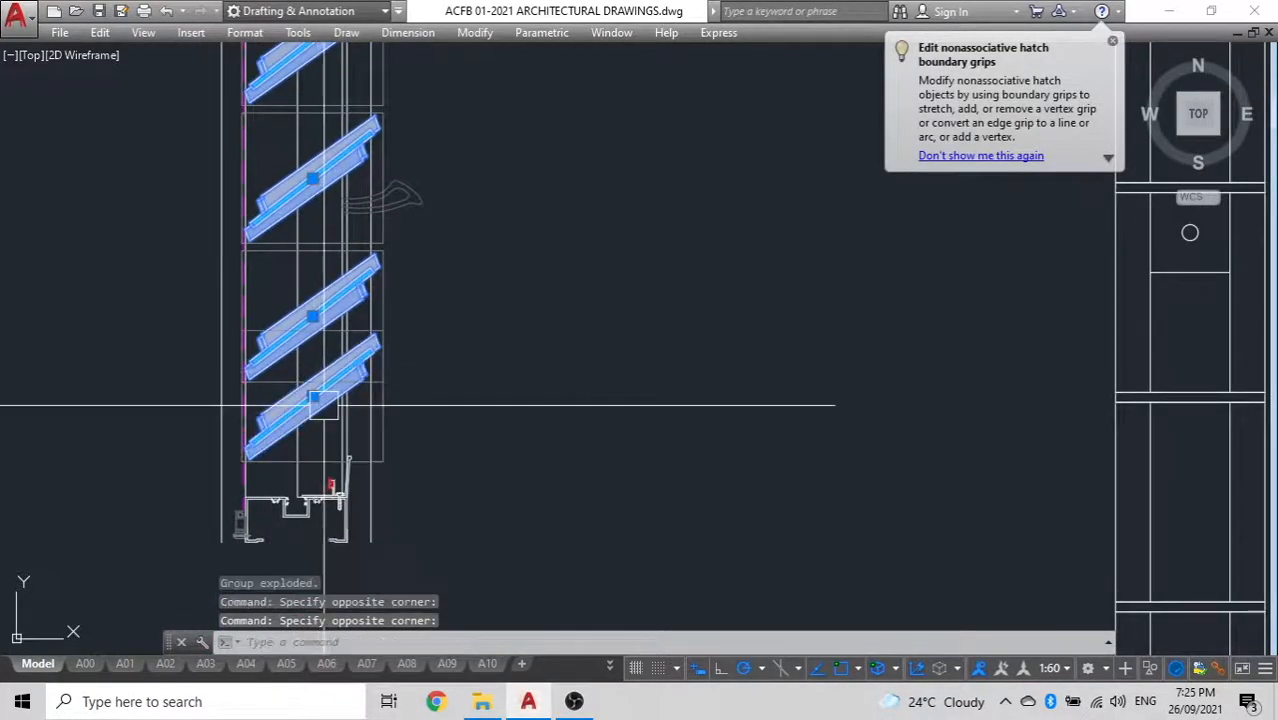
{"action": "key", "text": "Delete"}
Move the lower louvre handle straight up beside the remaining blades, above the lower construction line
{"action": "scroll", "coordinate": [280, 386], "scroll_direction": "down", "scroll_amount": 4}
{"action": "middle_click_drag", "start_coordinate": [391, 295], "coordinate": [448, 358]}
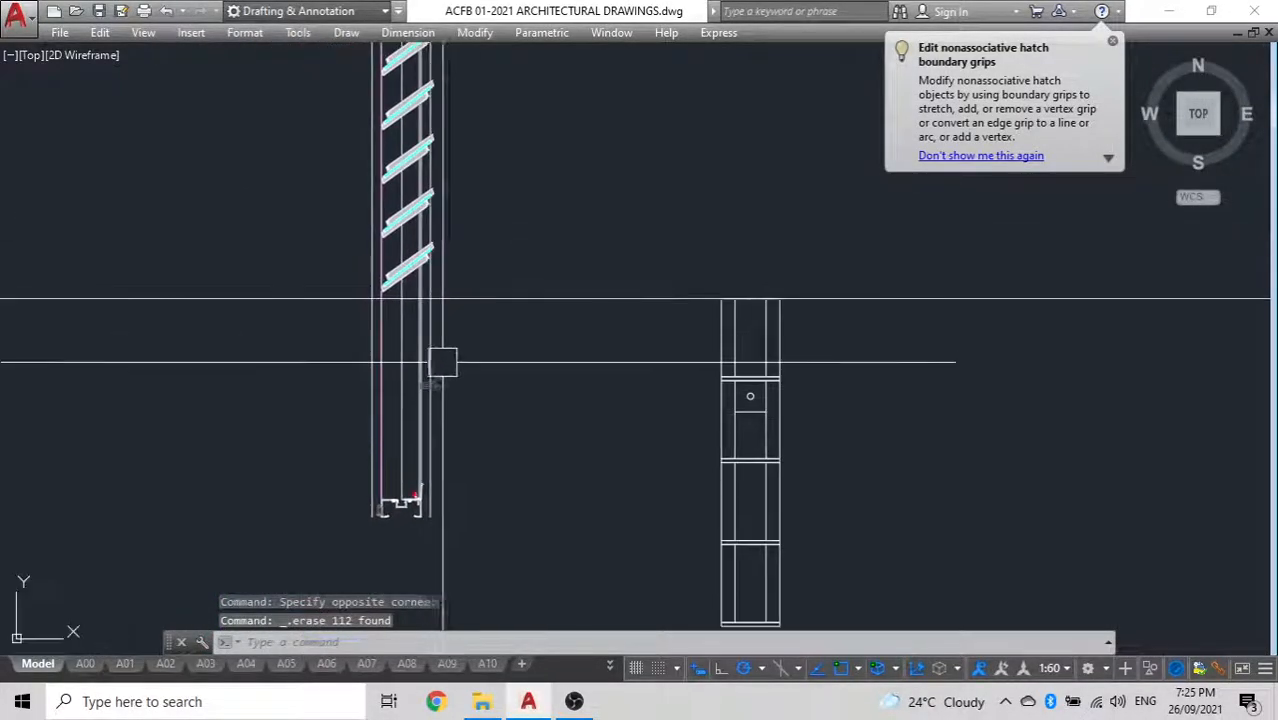
{"action": "left_click", "coordinate": [448, 385]}
{"action": "type", "text": "m"}
{"action": "key", "text": "Return"}
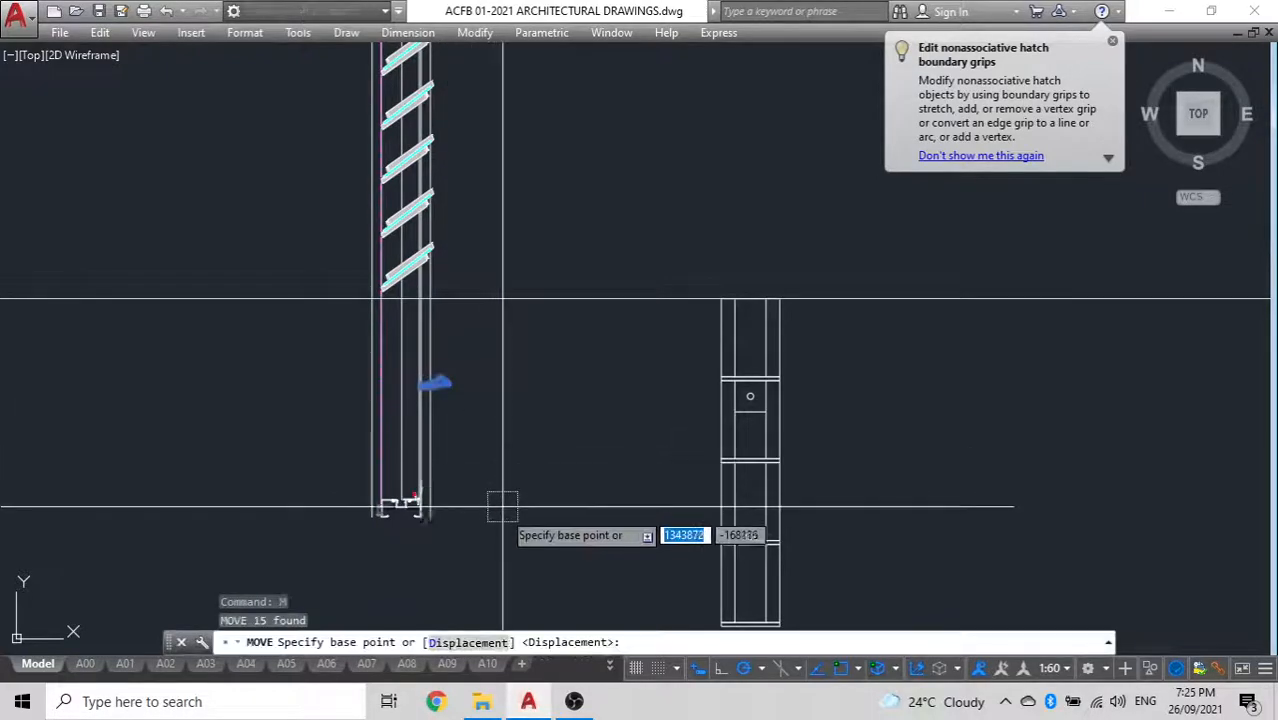
{"action": "left_click", "coordinate": [500, 510]}
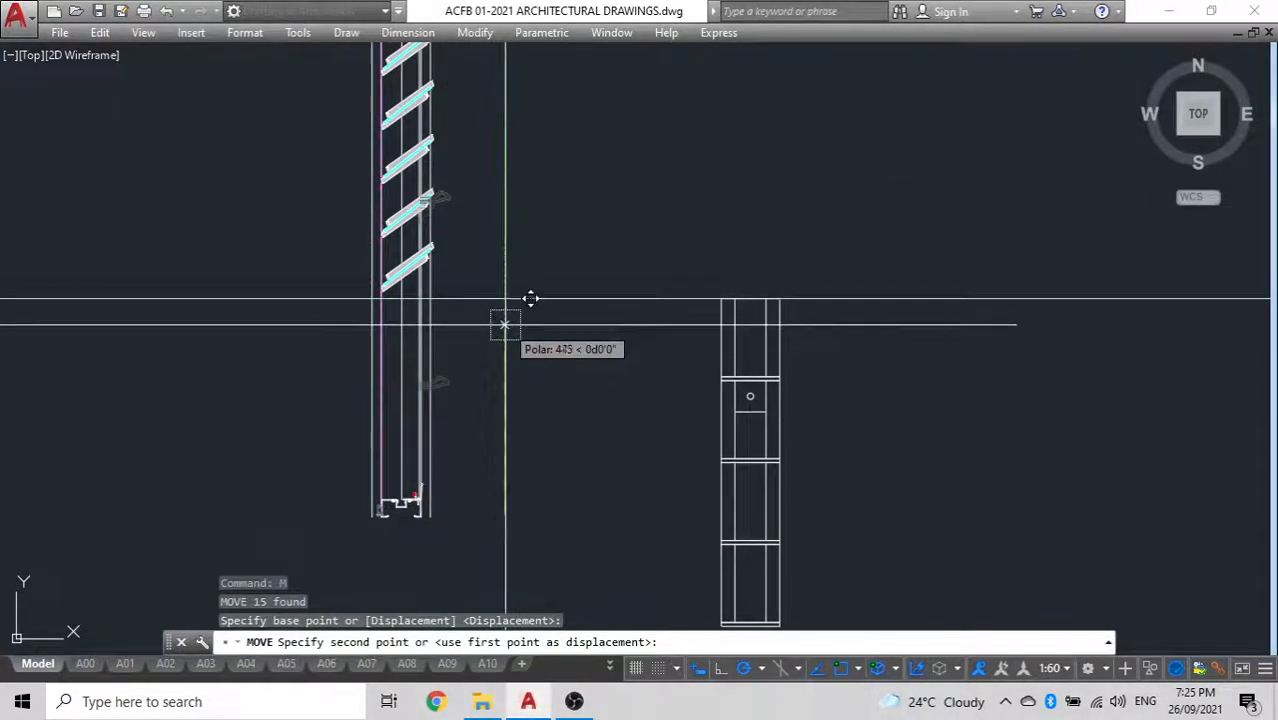
{"action": "key", "text": "Escape"}
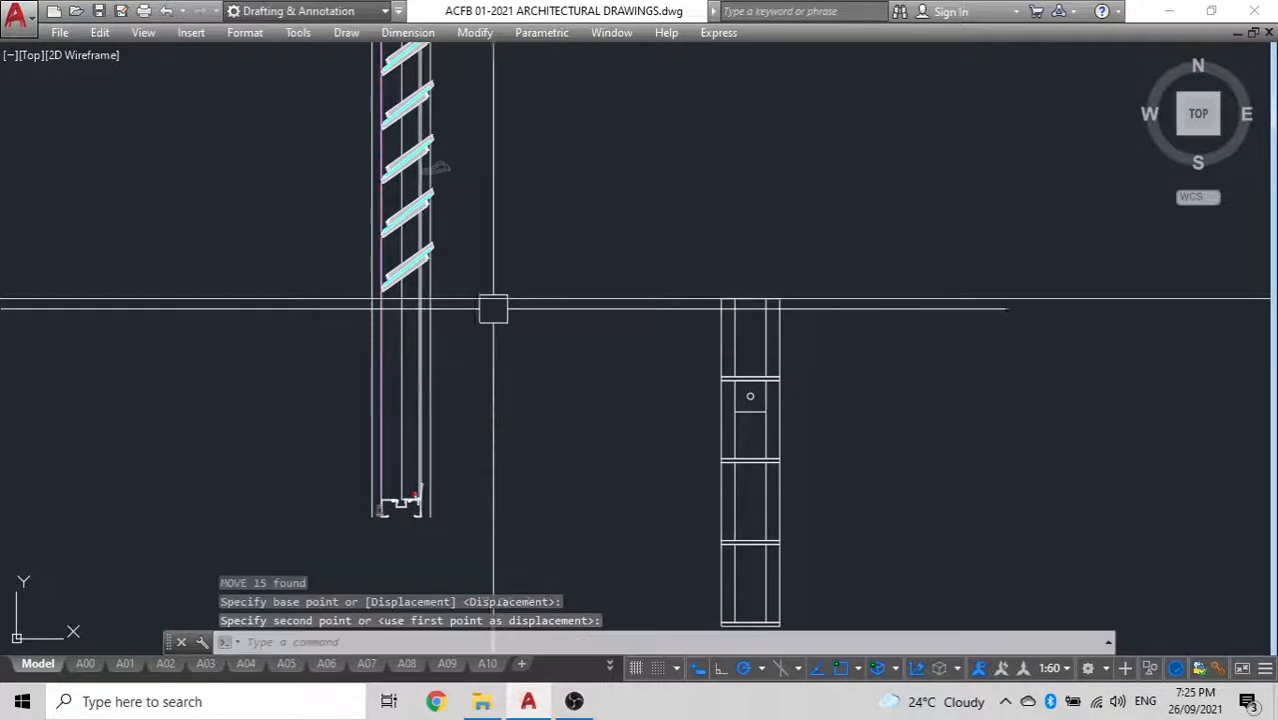
Trim the window's vertical frame lines below the lower construction line
{"action": "left_click", "coordinate": [572, 408]}
{"action": "left_click", "coordinate": [229, 356]}
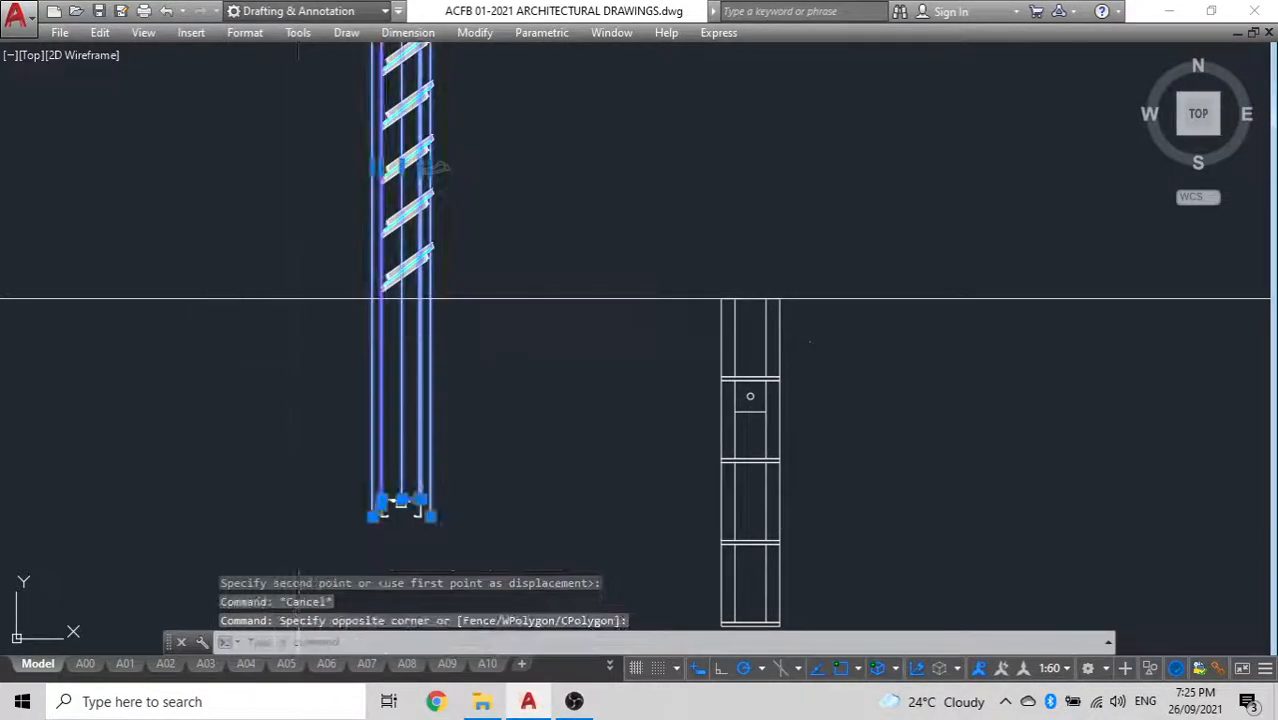
{"action": "left_click", "coordinate": [298, 339]}
{"action": "left_click", "coordinate": [231, 222]}
{"action": "type", "text": "tr"}
{"action": "key", "text": "Return"}
{"action": "left_click", "coordinate": [497, 417]}
{"action": "left_click", "coordinate": [187, 371]}
{"action": "key", "text": "Escape"}
Move the detached bottom frame profile by its upper corner to the trimmed frame line's end on the construction line
{"action": "left_click", "coordinate": [479, 551]}
{"action": "left_click", "coordinate": [148, 402]}
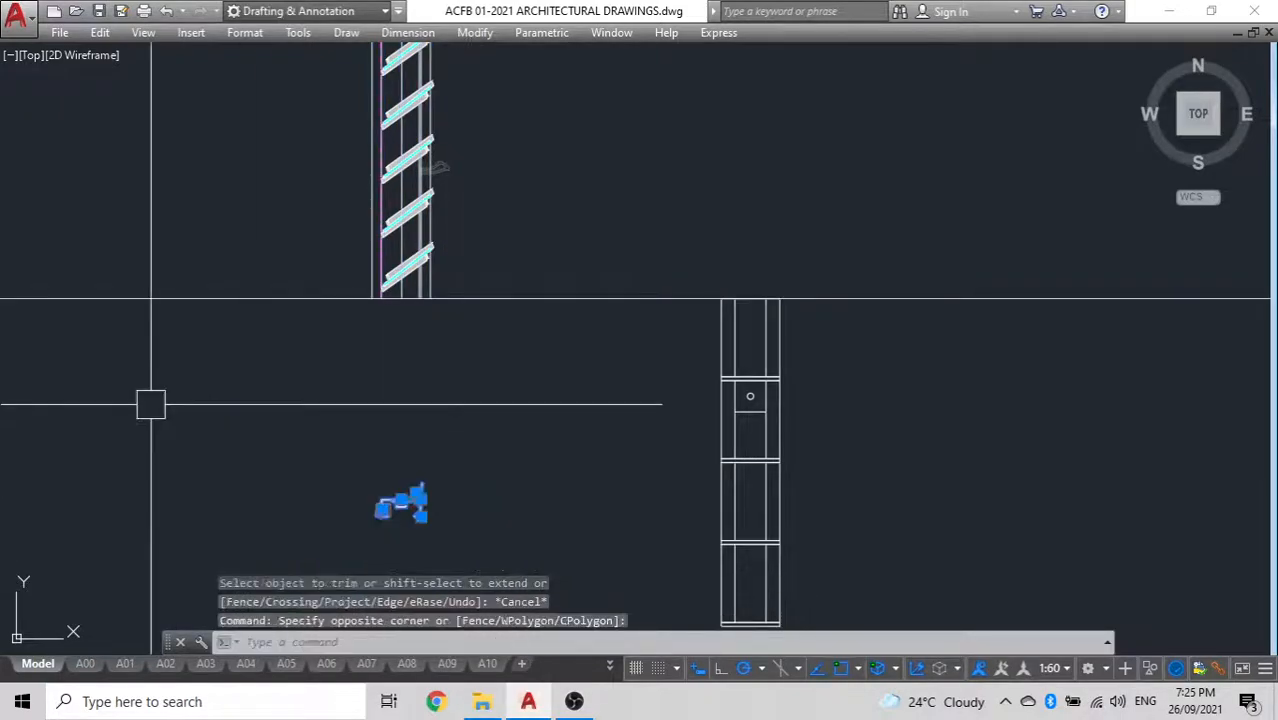
{"action": "type", "text": "m"}
{"action": "key", "text": "Return"}
{"action": "scroll", "coordinate": [408, 552], "scroll_direction": "up", "scroll_amount": 5}
{"action": "scroll", "coordinate": [508, 388], "scroll_direction": "down", "scroll_amount": 2}
{"action": "middle_click_drag", "start_coordinate": [508, 388], "coordinate": [512, 497]}
{"action": "scroll", "coordinate": [314, 340], "scroll_direction": "up", "scroll_amount": 1}
{"action": "left_click", "coordinate": [393, 351]}
{"action": "scroll", "coordinate": [394, 351], "scroll_direction": "down", "scroll_amount": 7}
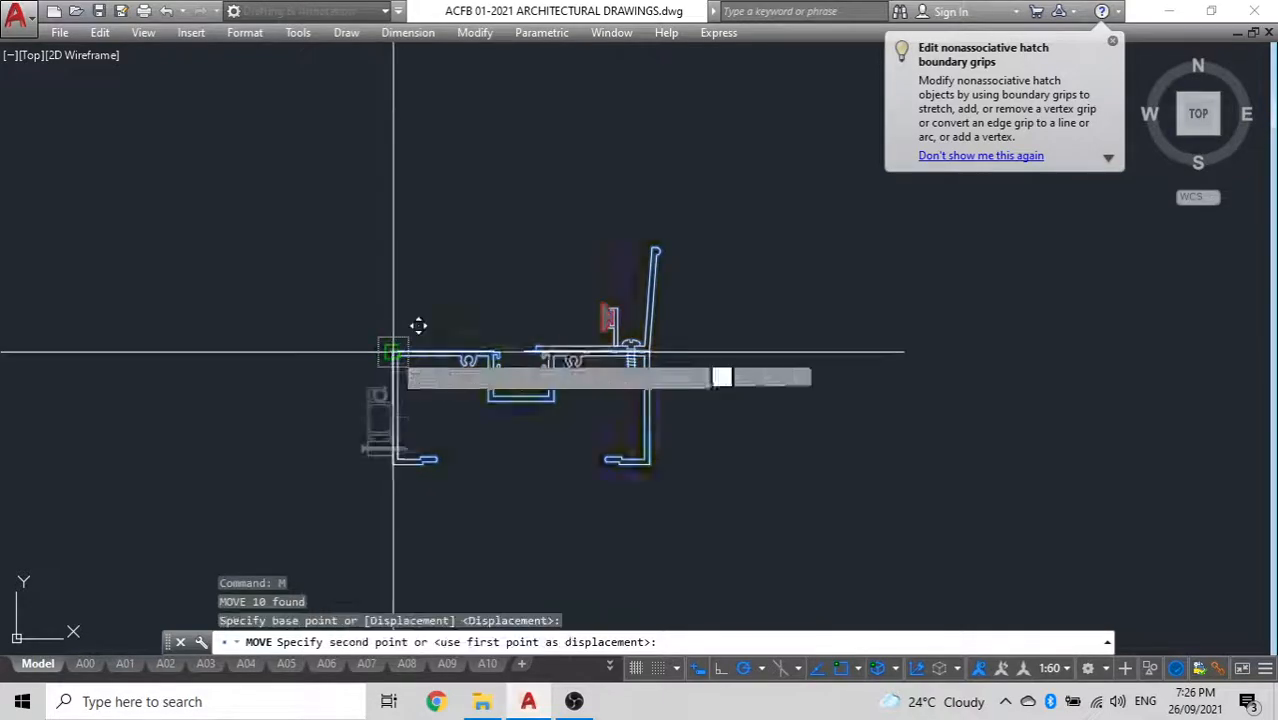
{"action": "middle_click_drag", "start_coordinate": [394, 351], "coordinate": [370, 551]}
{"action": "scroll", "coordinate": [370, 551], "scroll_direction": "up", "scroll_amount": 2}
{"action": "scroll", "coordinate": [349, 318], "scroll_direction": "up", "scroll_amount": 2}
{"action": "scroll", "coordinate": [369, 257], "scroll_direction": "up", "scroll_amount": 4}
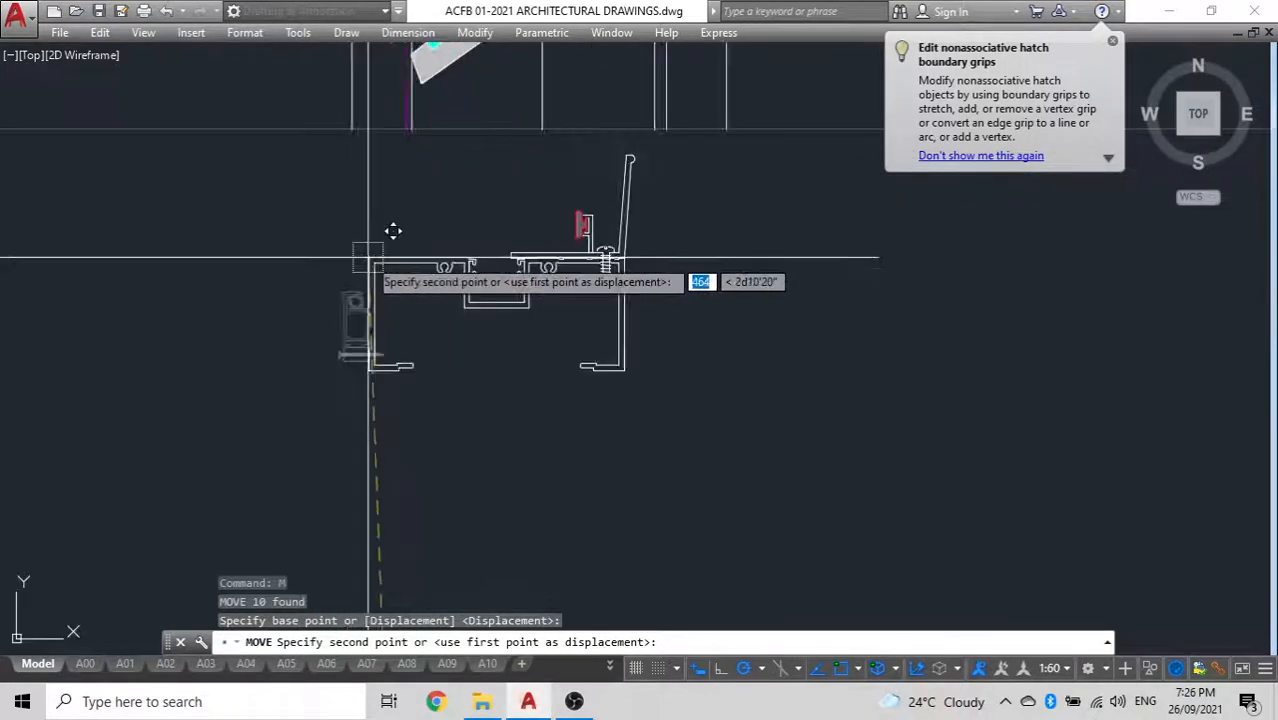
{"action": "middle_click_drag", "start_coordinate": [369, 257], "coordinate": [358, 524]}
{"action": "scroll", "coordinate": [402, 421], "scroll_direction": "up", "scroll_amount": 2}
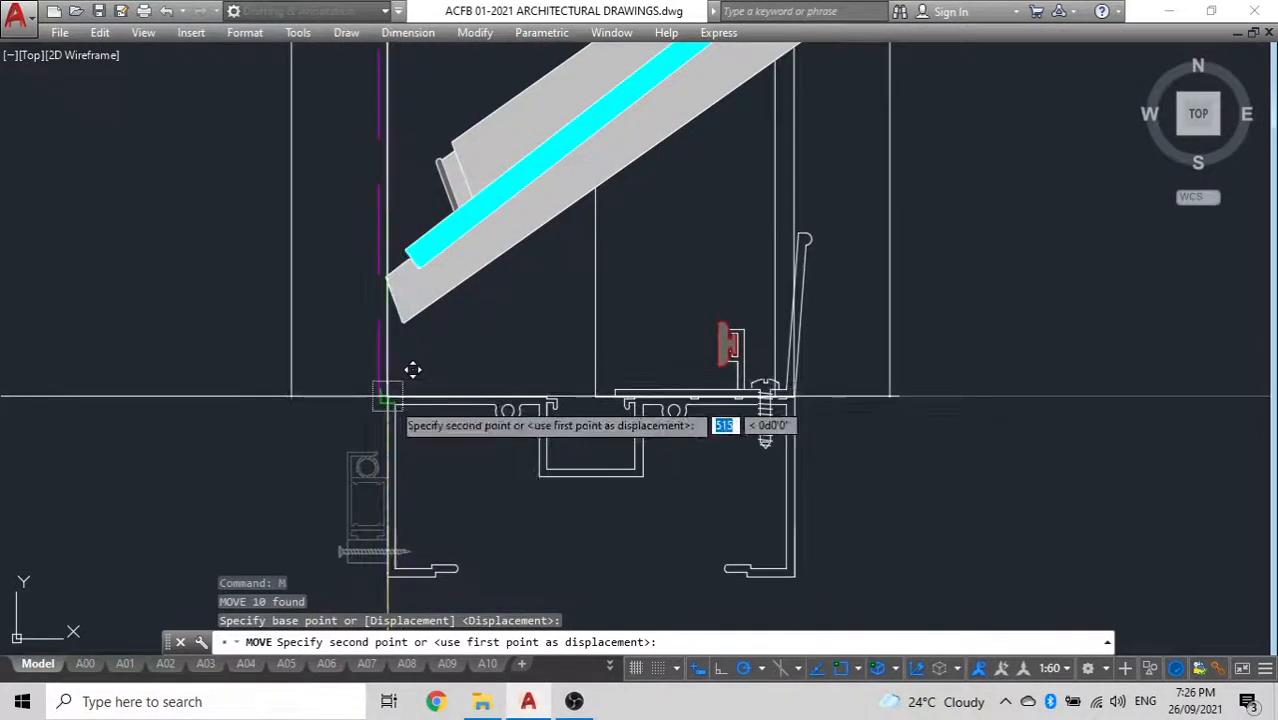
{"action": "left_click", "coordinate": [389, 397]}
{"action": "scroll", "coordinate": [351, 489], "scroll_direction": "down", "scroll_amount": 8}
{"action": "scroll", "coordinate": [565, 505], "scroll_direction": "down", "scroll_amount": 6}
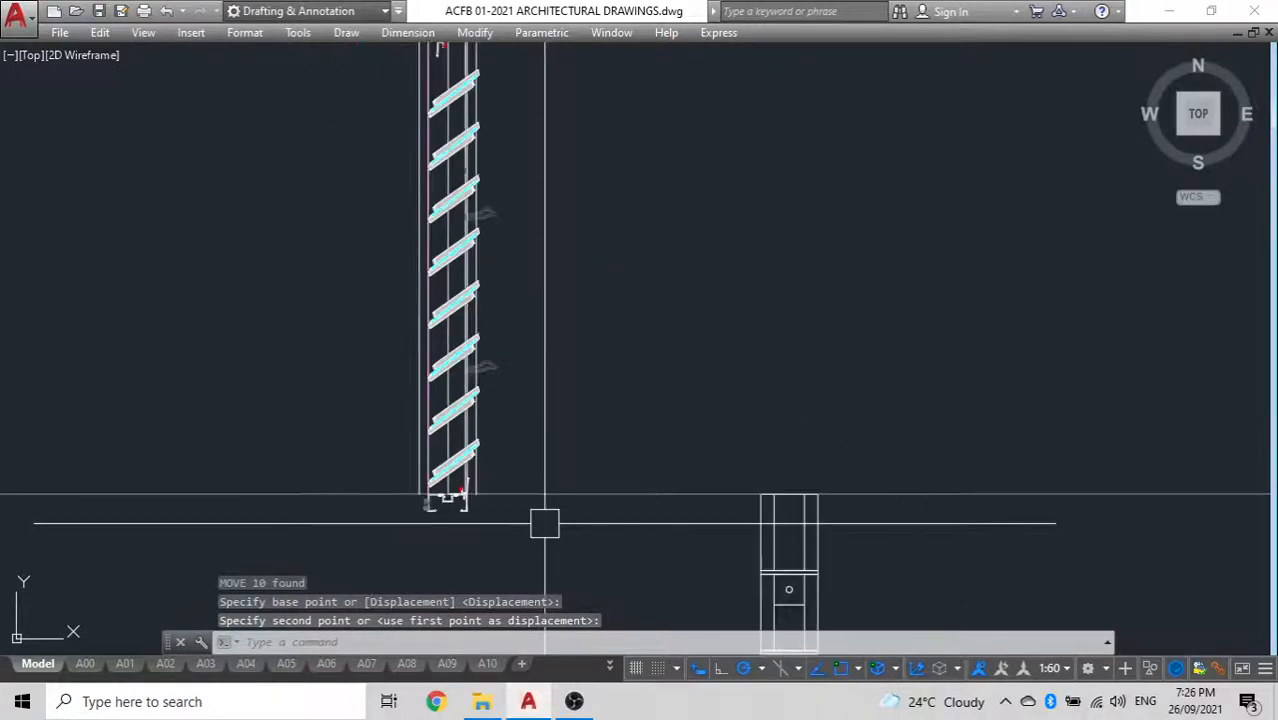
{"action": "middle_click_drag", "start_coordinate": [565, 505], "coordinate": [581, 525]}
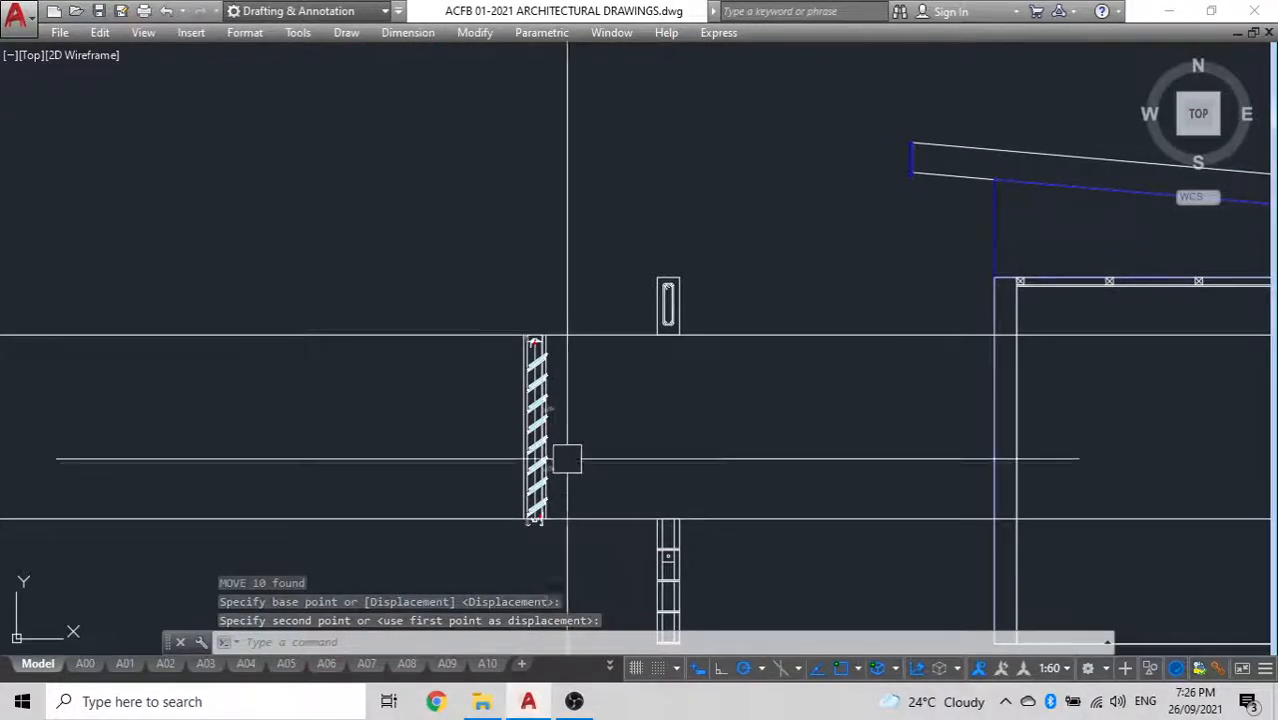
{"action": "scroll", "coordinate": [521, 346], "scroll_direction": "up", "scroll_amount": 7}
{"action": "scroll", "coordinate": [537, 321], "scroll_direction": "down", "scroll_amount": 5}
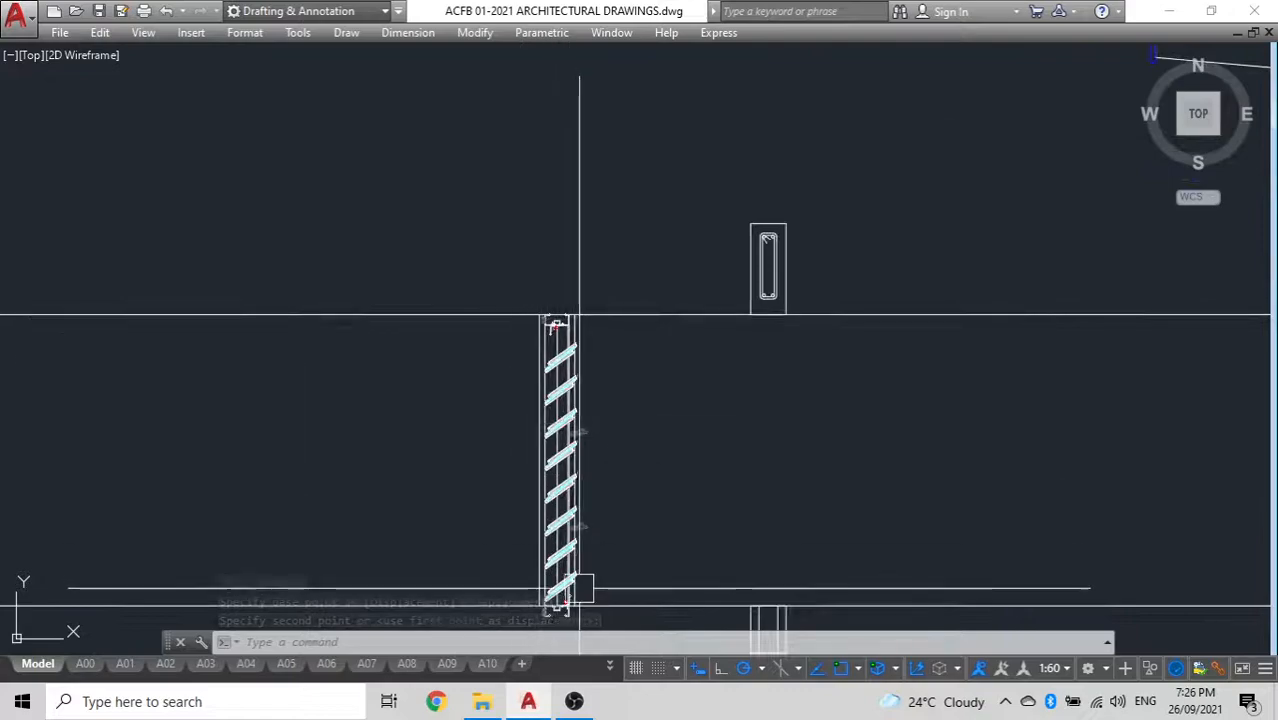
Move the bottom frame profile, its fixings and side bracket straight up until the profile's underside rests on the lower construction line
{"action": "middle_click_drag", "start_coordinate": [579, 588], "coordinate": [582, 452]}
{"action": "scroll", "coordinate": [582, 463], "scroll_direction": "up", "scroll_amount": 8}
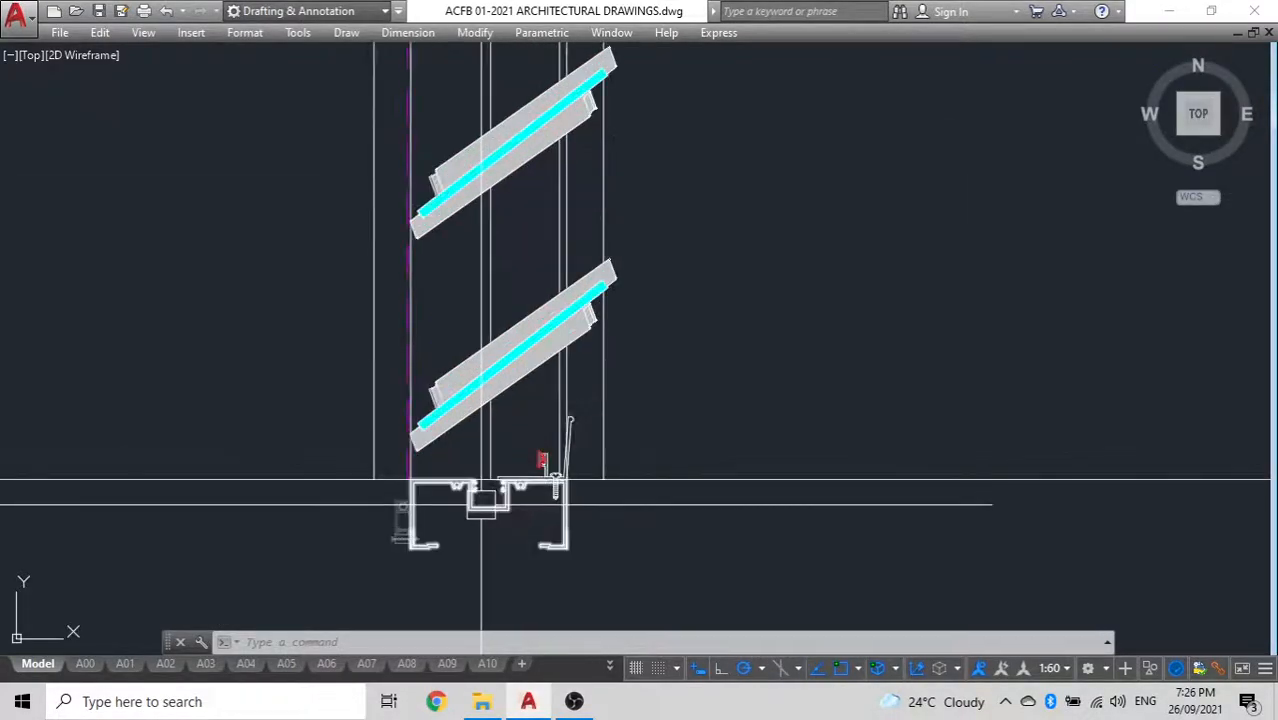
{"action": "left_click", "coordinate": [316, 500]}
{"action": "type", "text": "m"}
{"action": "key", "text": "Return"}
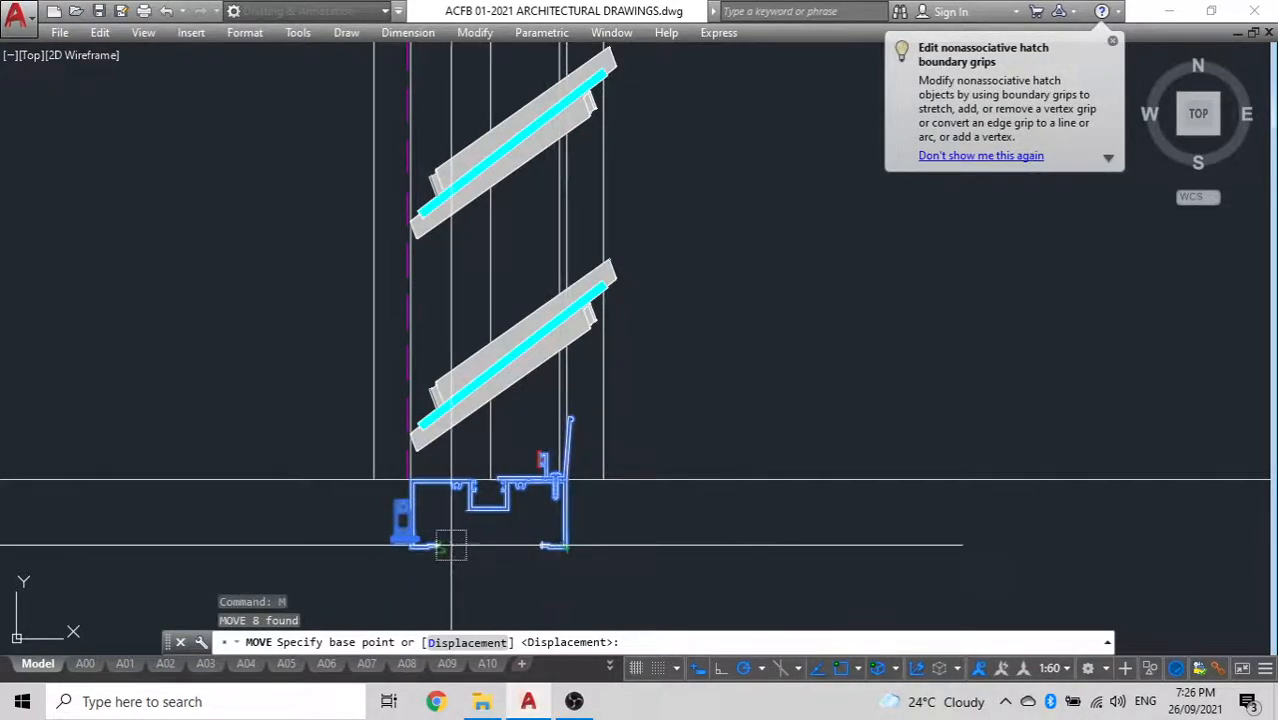
{"action": "left_click", "coordinate": [403, 540]}
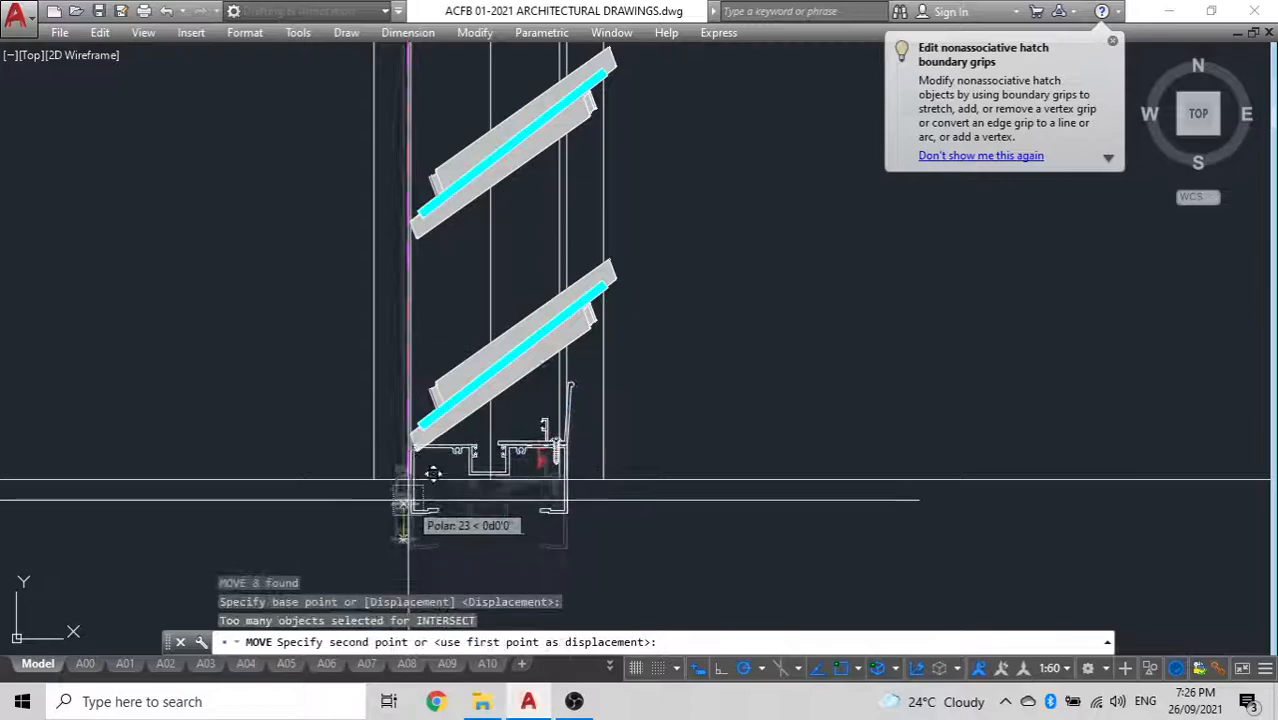
{"action": "scroll", "coordinate": [418, 442], "scroll_direction": "up", "scroll_amount": 4}
{"action": "scroll", "coordinate": [425, 432], "scroll_direction": "up", "scroll_amount": 3}
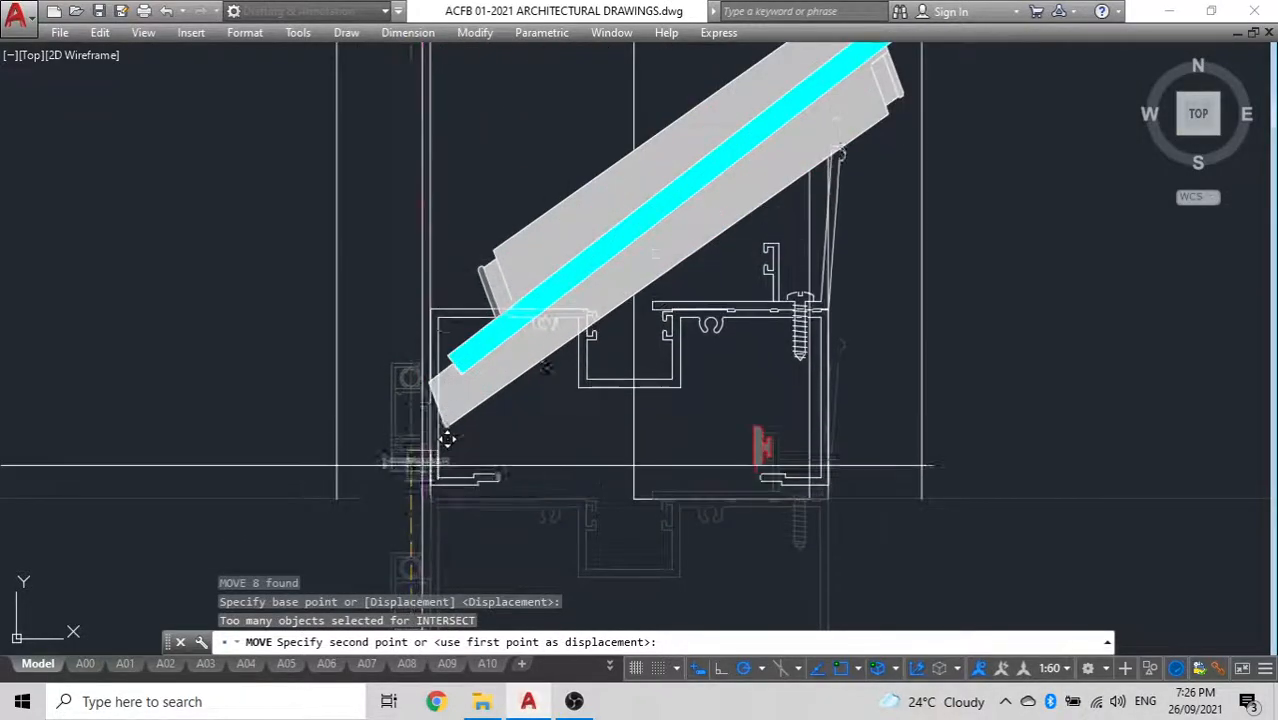
{"action": "scroll", "coordinate": [425, 462], "scroll_direction": "up", "scroll_amount": 4}
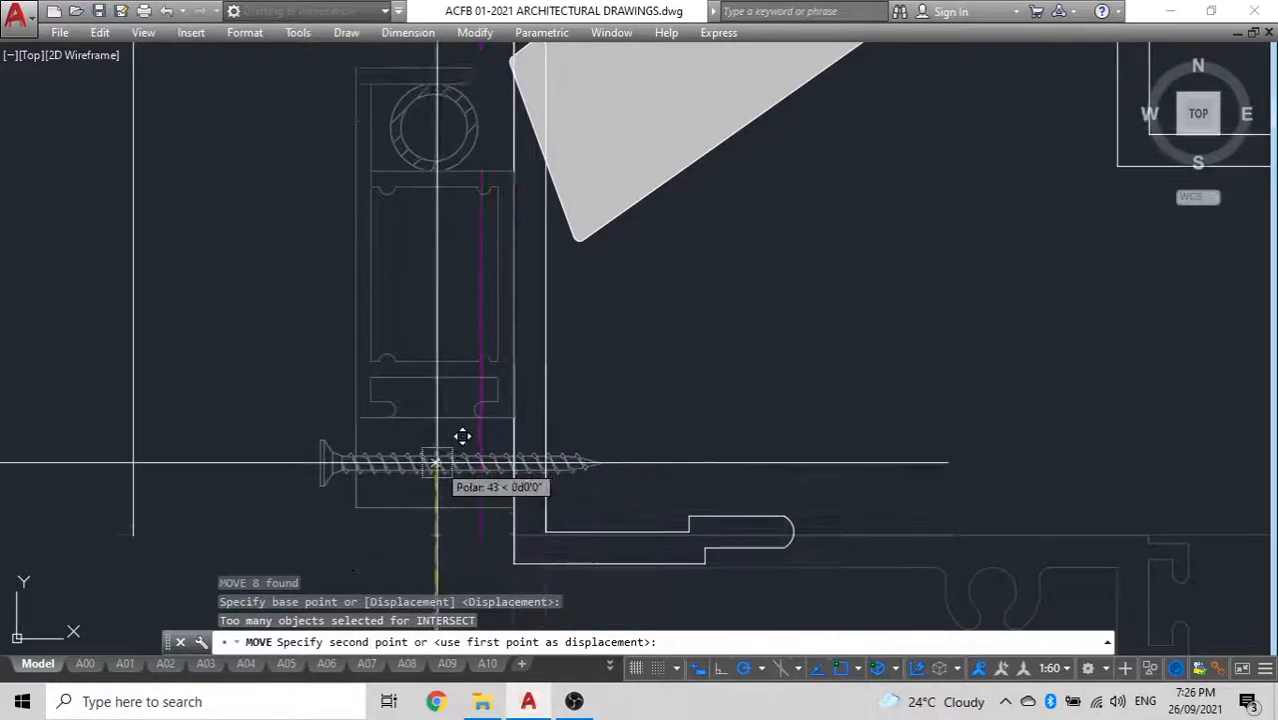
{"action": "key", "text": "Escape"}
{"action": "scroll", "coordinate": [790, 458], "scroll_direction": "down", "scroll_amount": 5}
Move the bottom frame assembly and bracket slightly so the profile's underside meets the vertical frame line's end exactly
{"action": "left_click", "coordinate": [800, 470]}
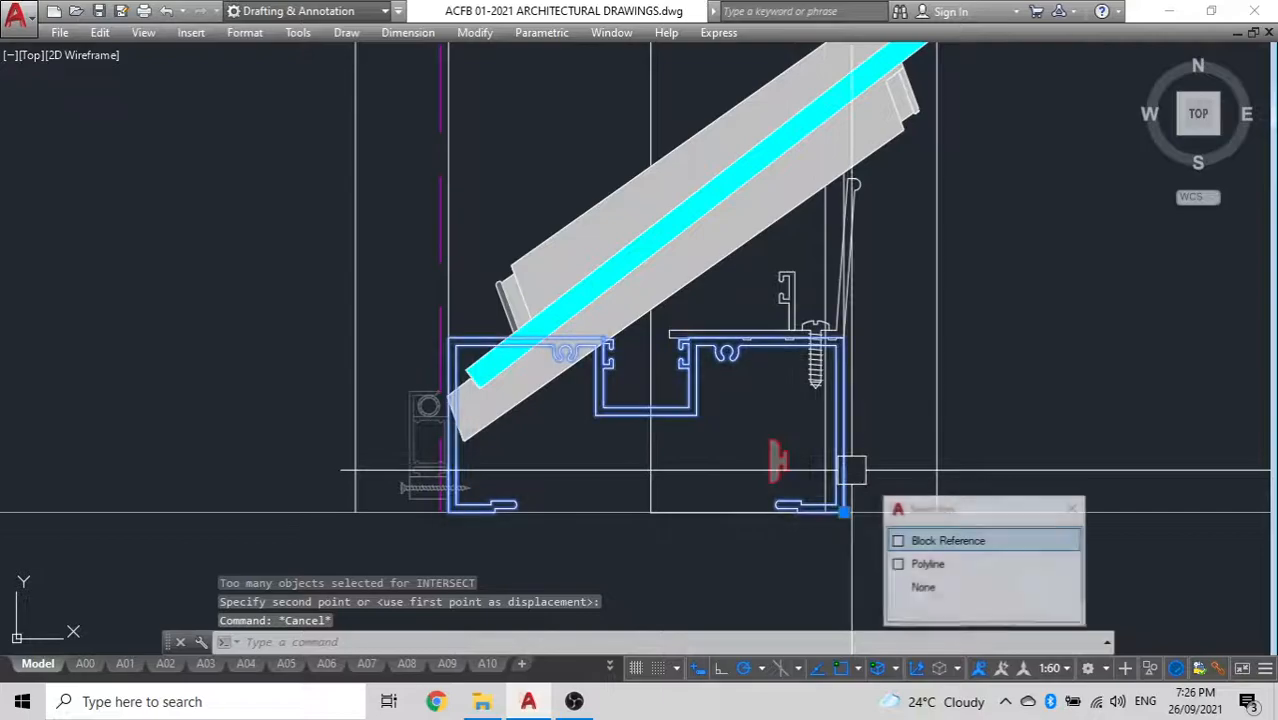
{"action": "left_click", "coordinate": [794, 265]}
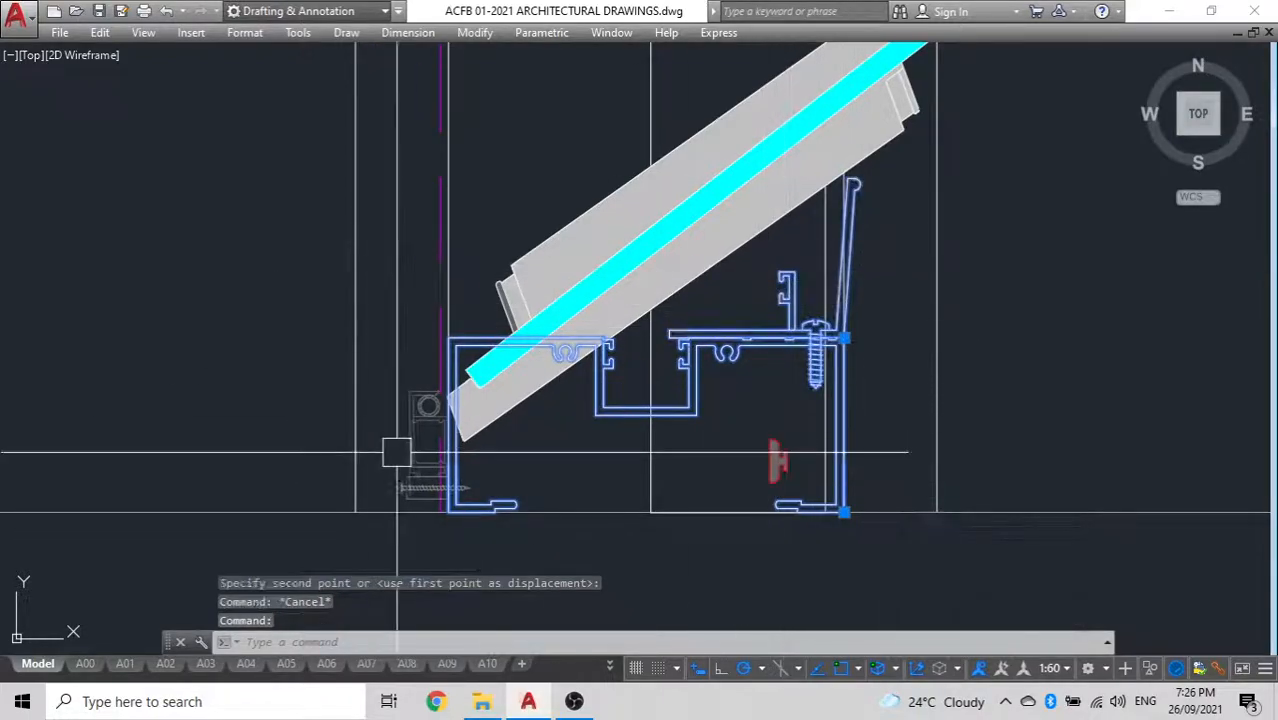
{"action": "type", "text": "m"}
{"action": "key", "text": "Return"}
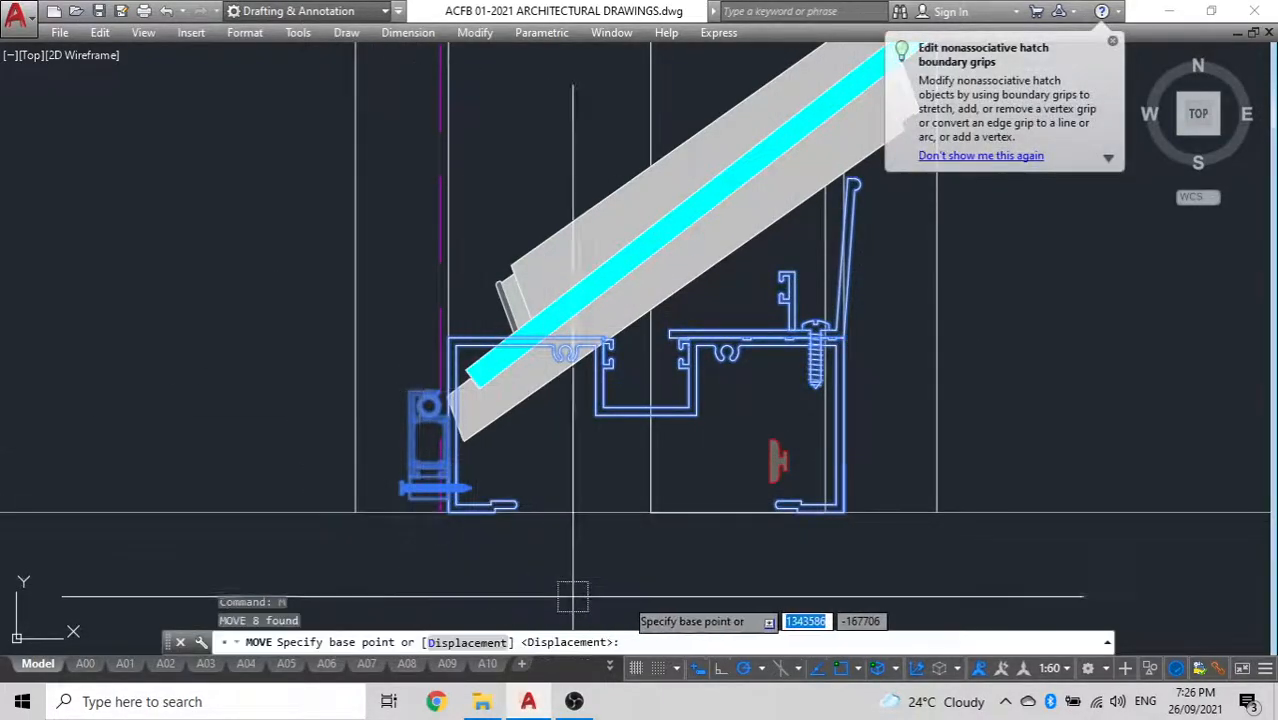
{"action": "scroll", "coordinate": [870, 530], "scroll_direction": "up", "scroll_amount": 5}
{"action": "scroll", "coordinate": [442, 458], "scroll_direction": "up", "scroll_amount": 3}
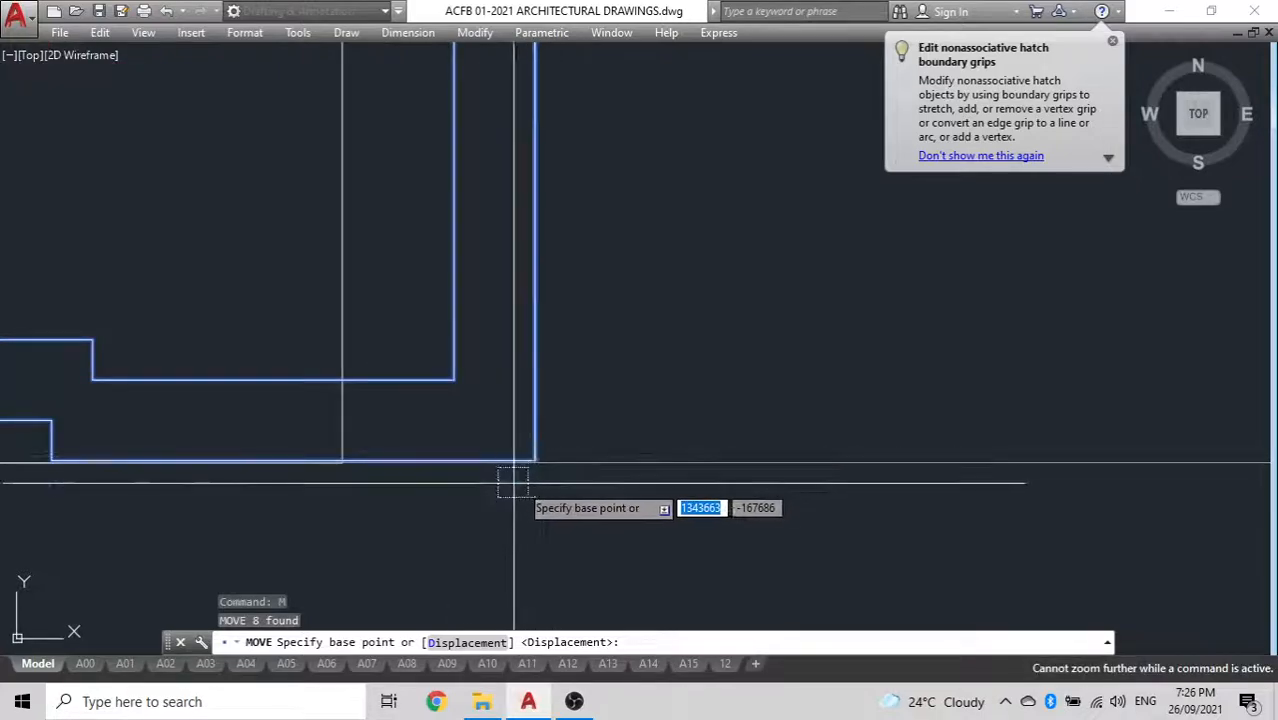
{"action": "scroll", "coordinate": [365, 458], "scroll_direction": "up", "scroll_amount": 2}
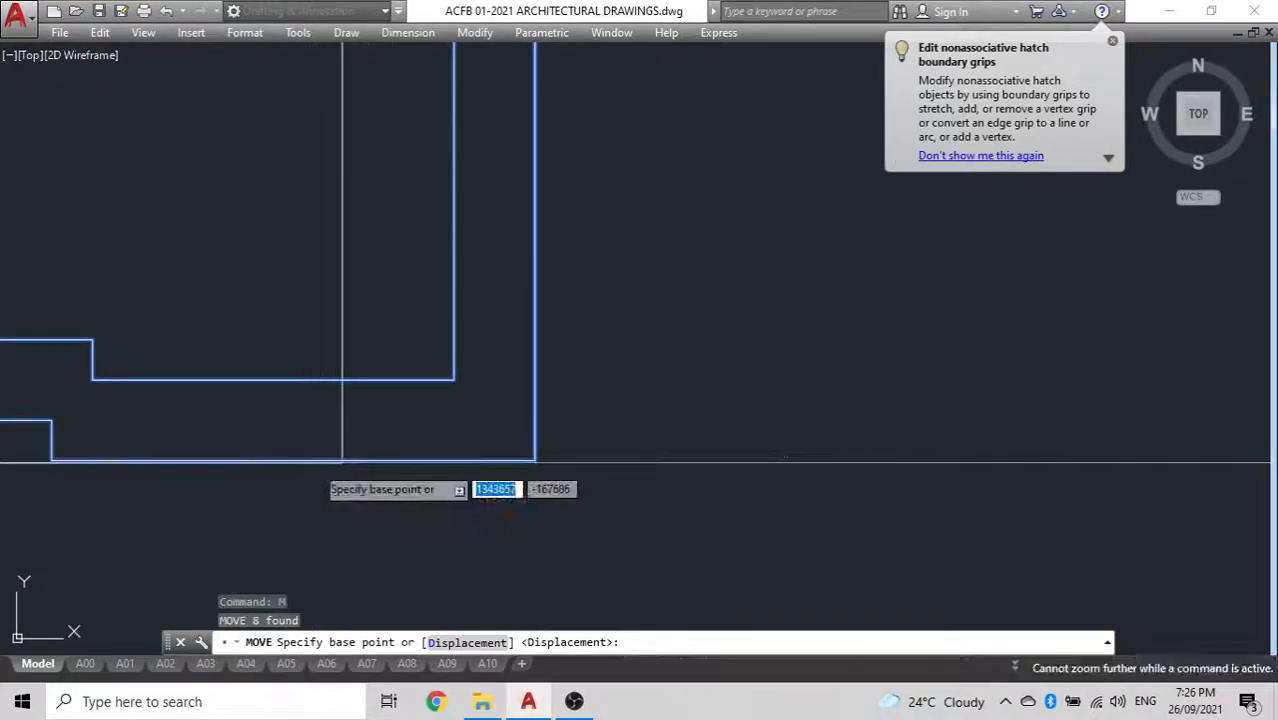
{"action": "left_click", "coordinate": [341, 460]}
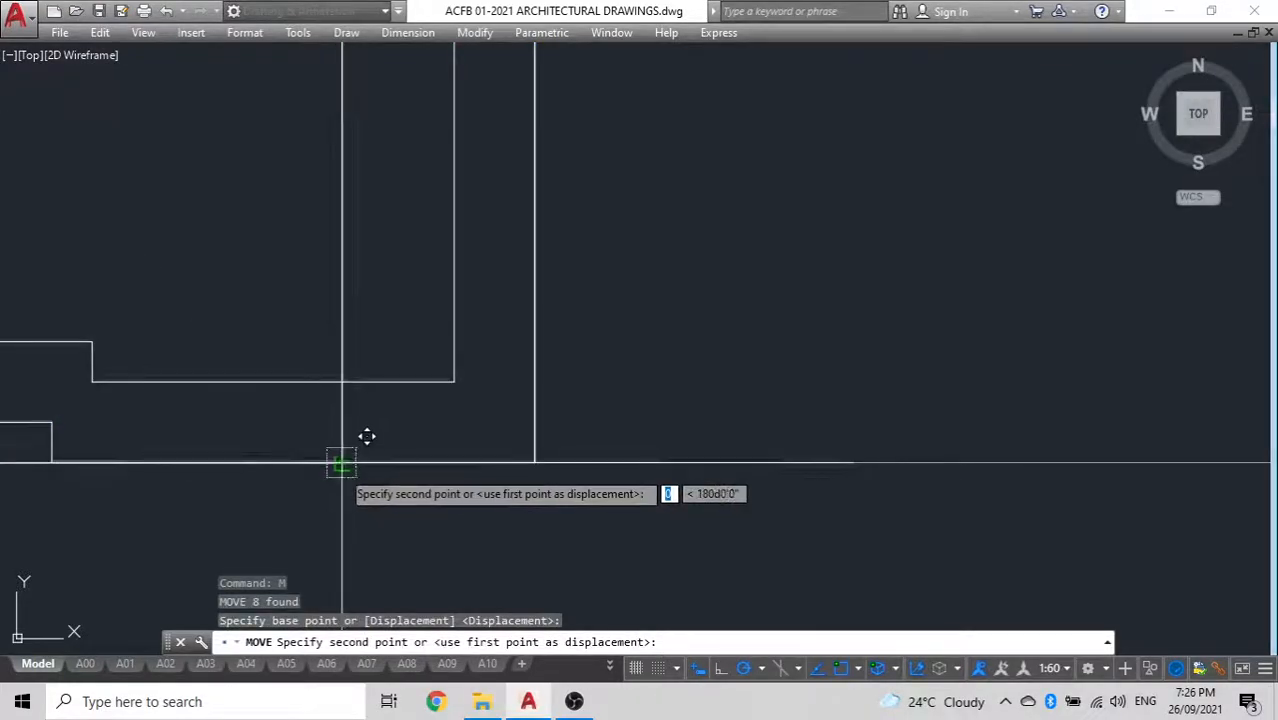
{"action": "left_click", "coordinate": [341, 462]}
Erase the horizontal construction line beneath the window's bottom frame
{"action": "scroll", "coordinate": [432, 434], "scroll_direction": "down", "scroll_amount": 6}
{"action": "middle_click_drag", "start_coordinate": [434, 434], "coordinate": [553, 454]}
{"action": "left_click", "coordinate": [766, 508]}
{"action": "left_click", "coordinate": [766, 356]}
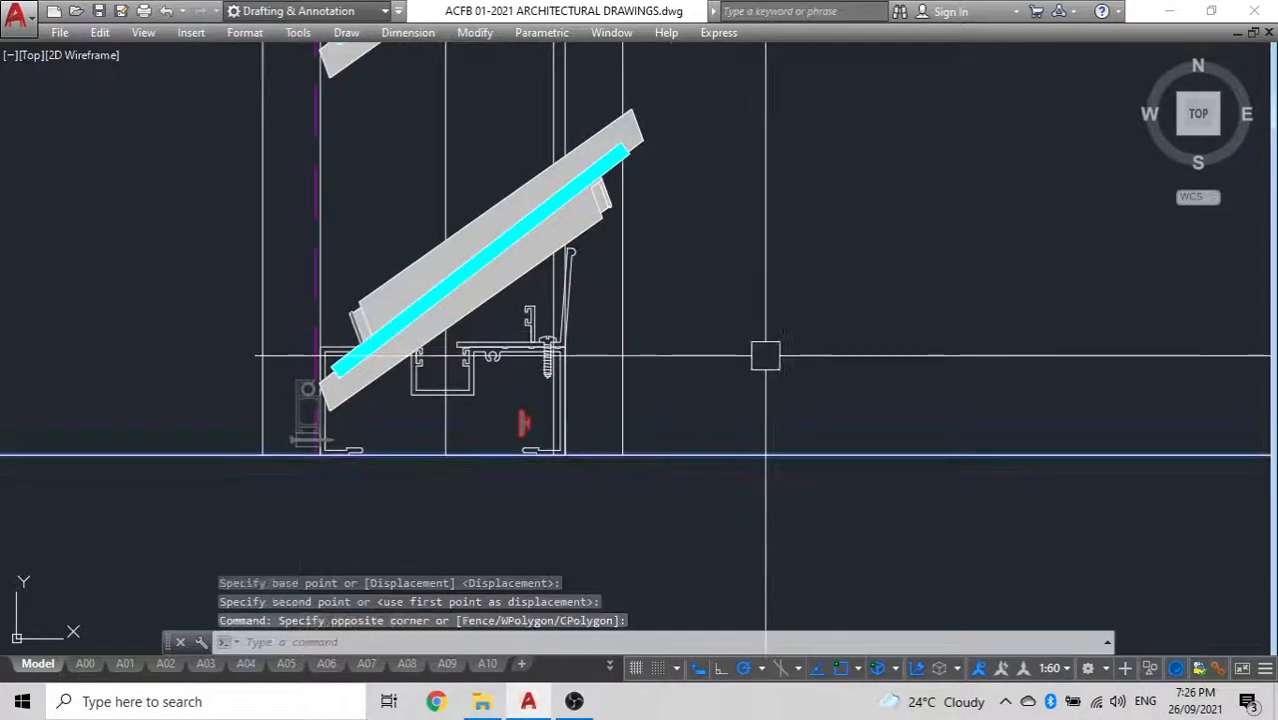
{"action": "key", "text": "Delete"}
Move the lowest louvre blade straight up until it clears the bottom frame profile
{"action": "scroll", "coordinate": [565, 356], "scroll_direction": "down", "scroll_amount": 2}
{"action": "mouse_move", "coordinate": [534, 342]}
{"action": "middle_mouse_down"}
{"action": "mouse_move", "coordinate": [599, 388]}
{"action": "mouse_move", "coordinate": [597, 462]}
{"action": "middle_mouse_up"}
{"action": "double_click", "coordinate": [615, 386]}
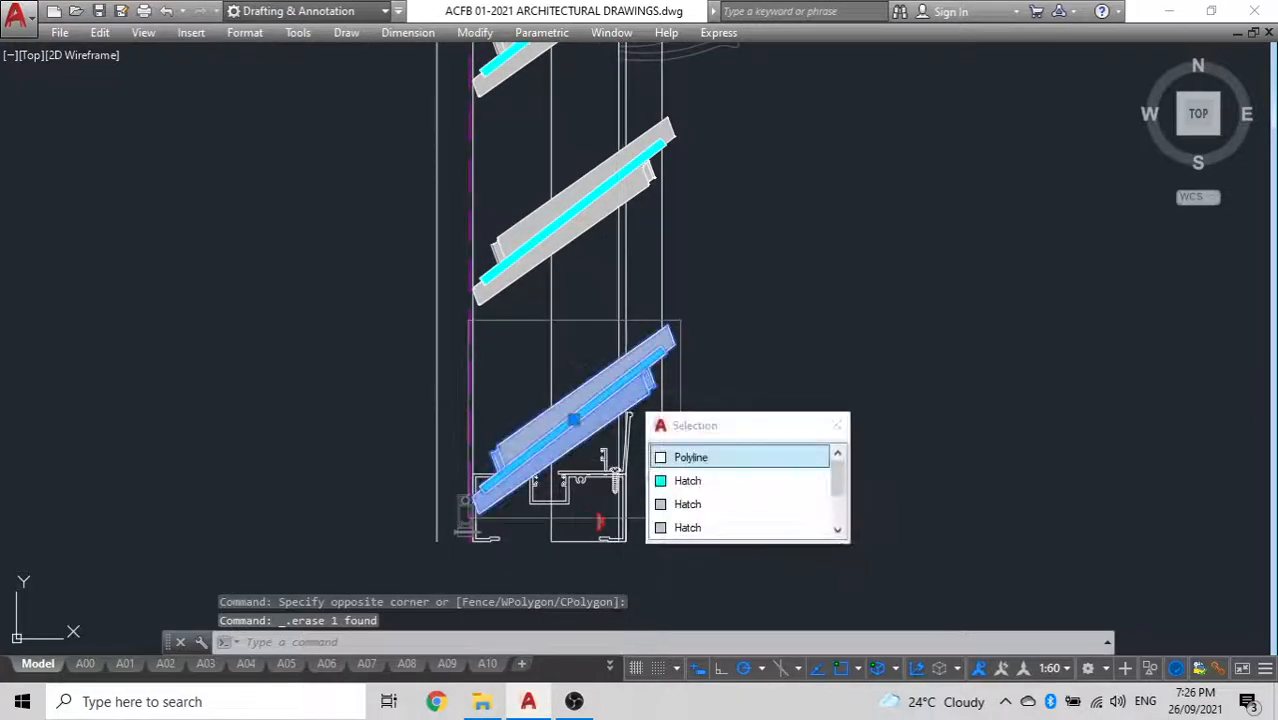
{"action": "key", "text": "Escape"}
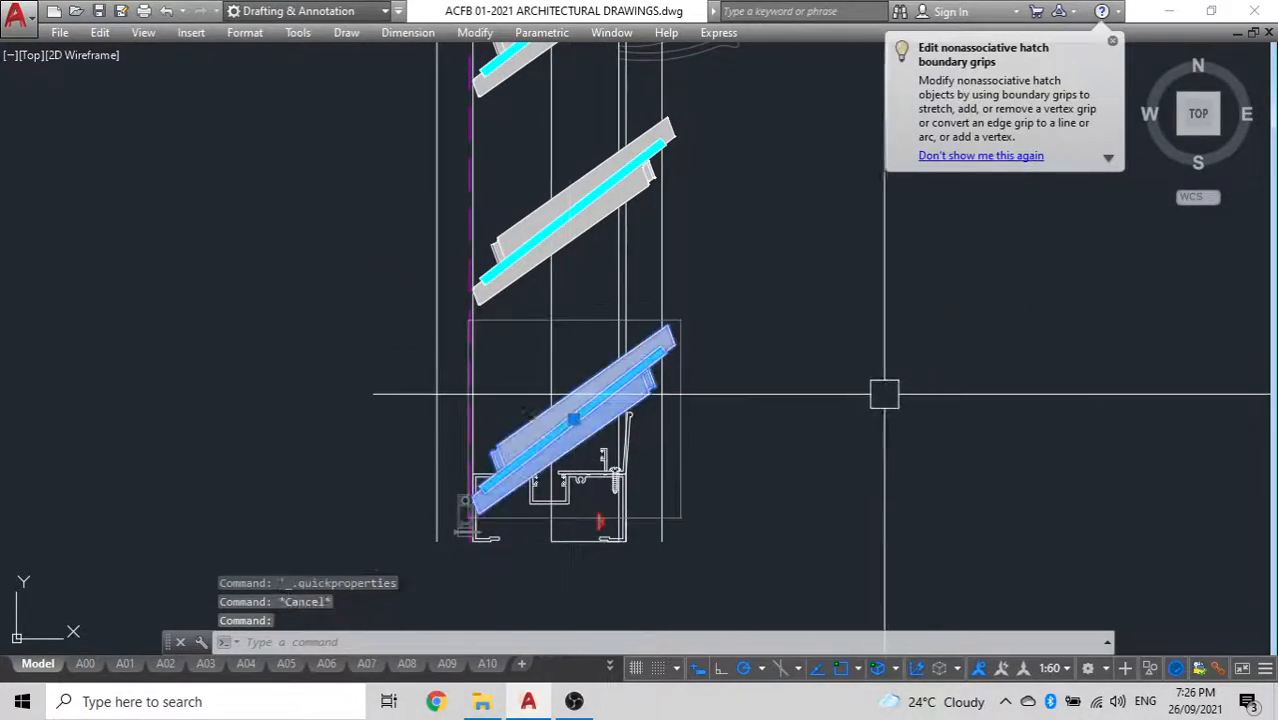
{"action": "type", "text": "m"}
{"action": "key", "text": "Return"}
{"action": "left_click", "coordinate": [888, 400]}
{"action": "left_click", "coordinate": [886, 352]}
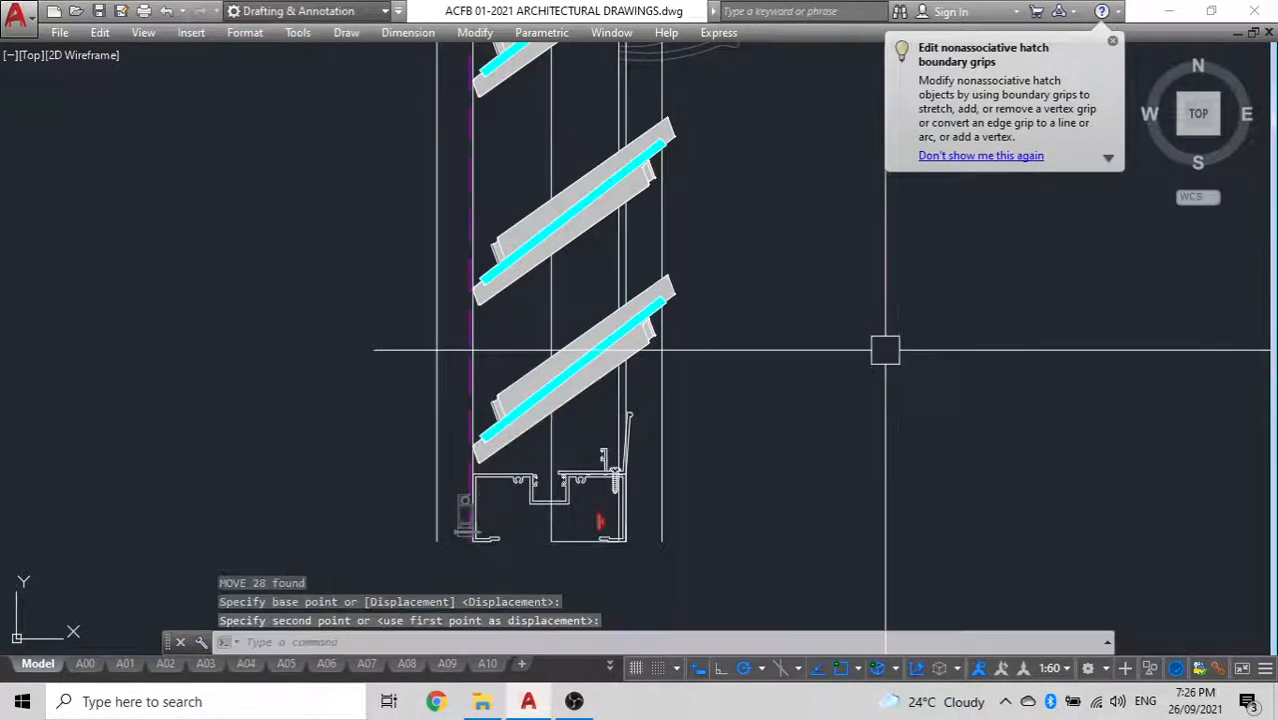
{"action": "key", "text": "Escape"}
{"action": "left_click", "coordinate": [630, 354]}
{"action": "key", "text": "Escape"}
Erase the horizontal construction line running across the window's head and the beam's underside
{"action": "scroll", "coordinate": [850, 397], "scroll_direction": "down", "scroll_amount": 7}
{"action": "mouse_move", "coordinate": [818, 421]}
{"action": "middle_mouse_down"}
{"action": "mouse_move", "coordinate": [711, 414]}
{"action": "mouse_move", "coordinate": [662, 545]}
{"action": "middle_mouse_up"}
{"action": "left_click", "coordinate": [516, 265]}
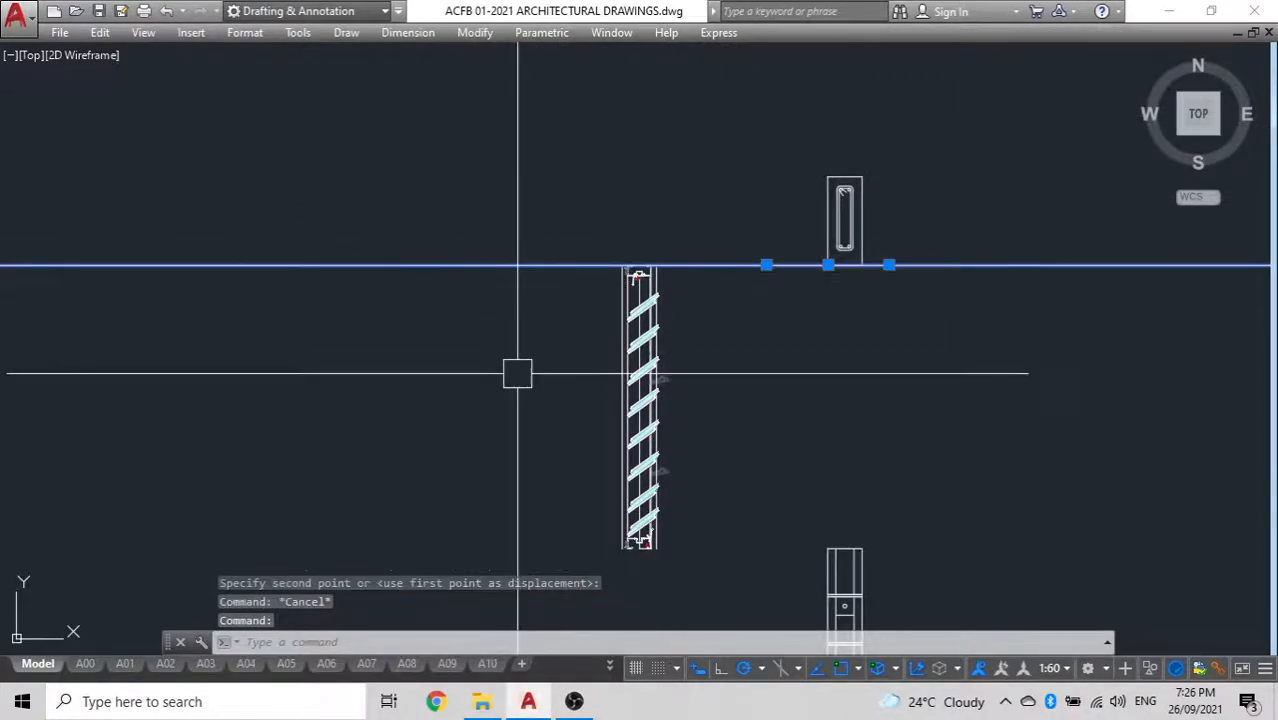
{"action": "key", "text": "Delete"}
Group all parts of the shortened louvre window
{"action": "left_click", "coordinate": [700, 603]}
{"action": "left_click", "coordinate": [533, 200]}
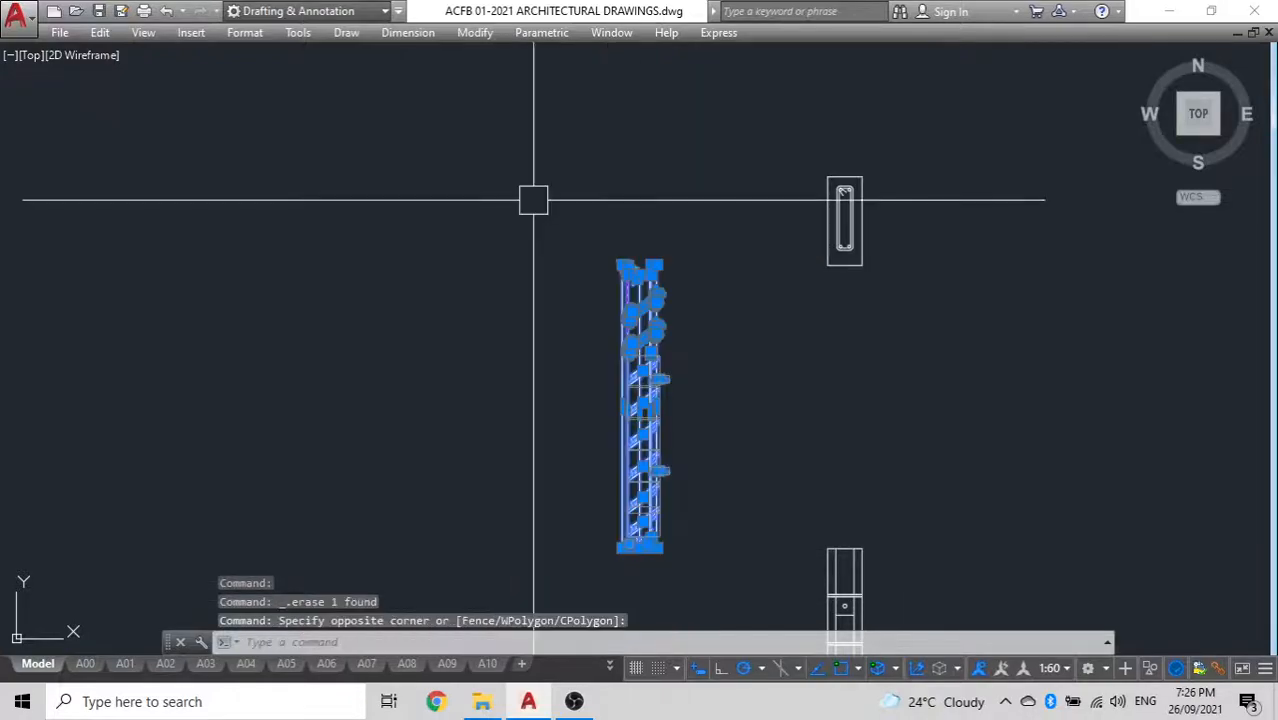
{"action": "type", "text": "g"}
{"action": "key", "text": "Return"}
Move the grouped window from the midpoint between its outer lines' top ends to the midpoint of the beam's underside
{"action": "left_click", "coordinate": [667, 345]}
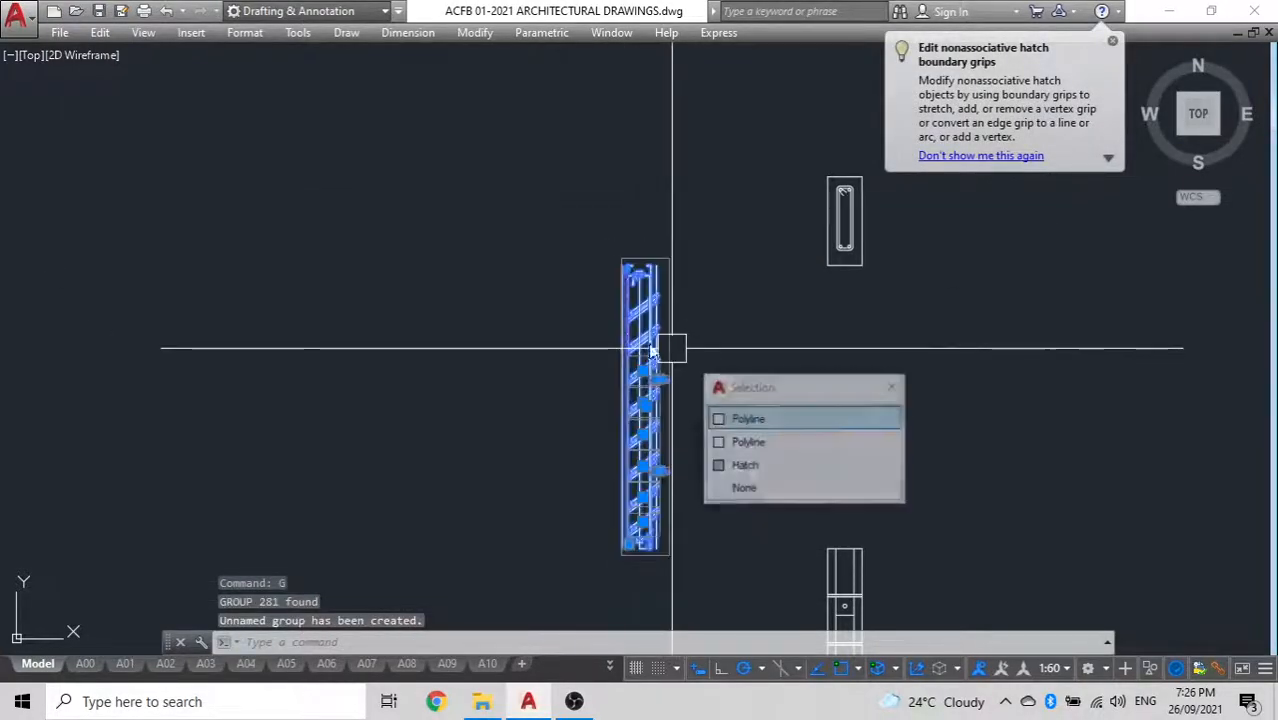
{"action": "type", "text": "m"}
{"action": "key", "text": "Return"}
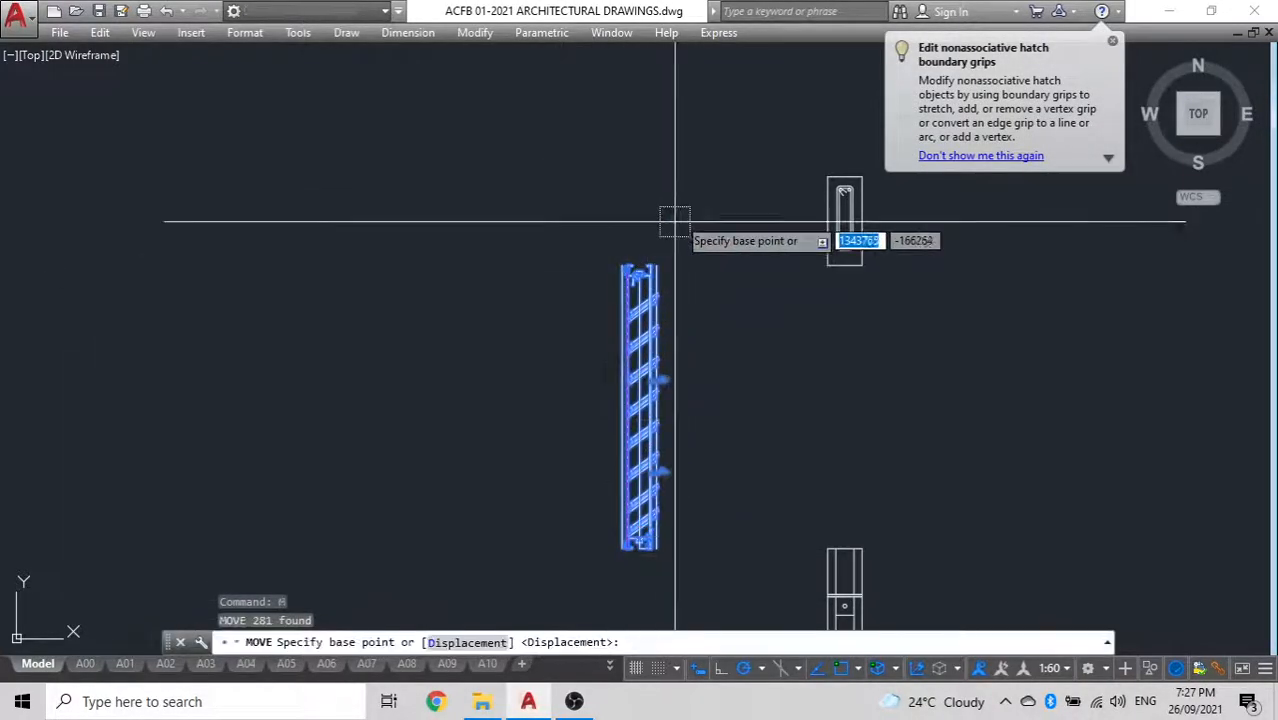
{"action": "scroll", "coordinate": [645, 277], "scroll_direction": "up", "scroll_amount": 5}
{"action": "type", "text": "m2"}
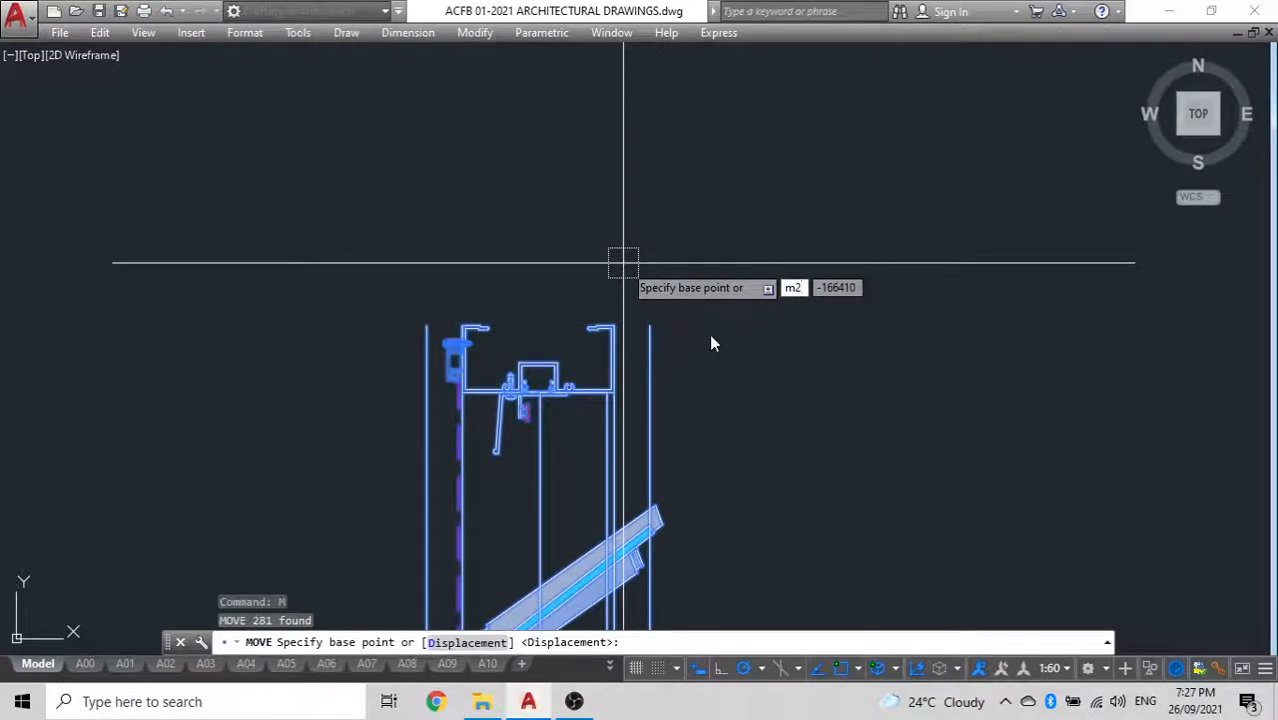
{"action": "type", "text": "p"}
{"action": "key", "text": "Return"}
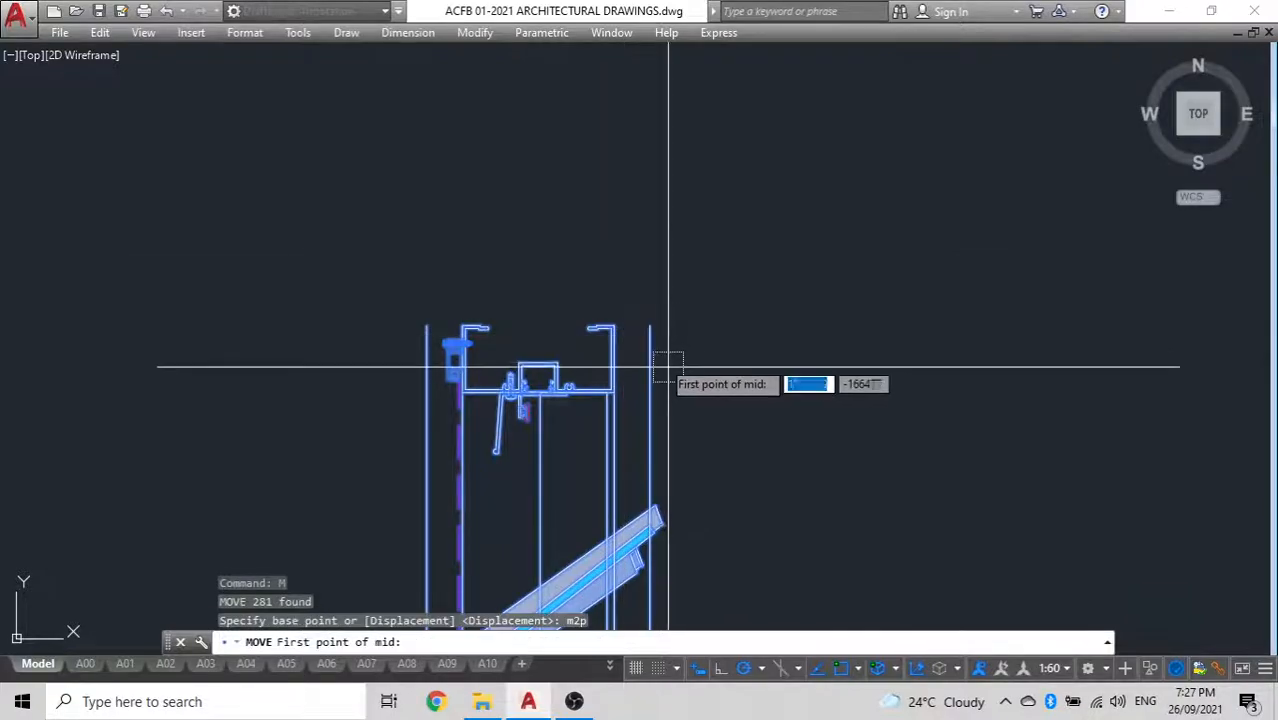
{"action": "left_click", "coordinate": [652, 327]}
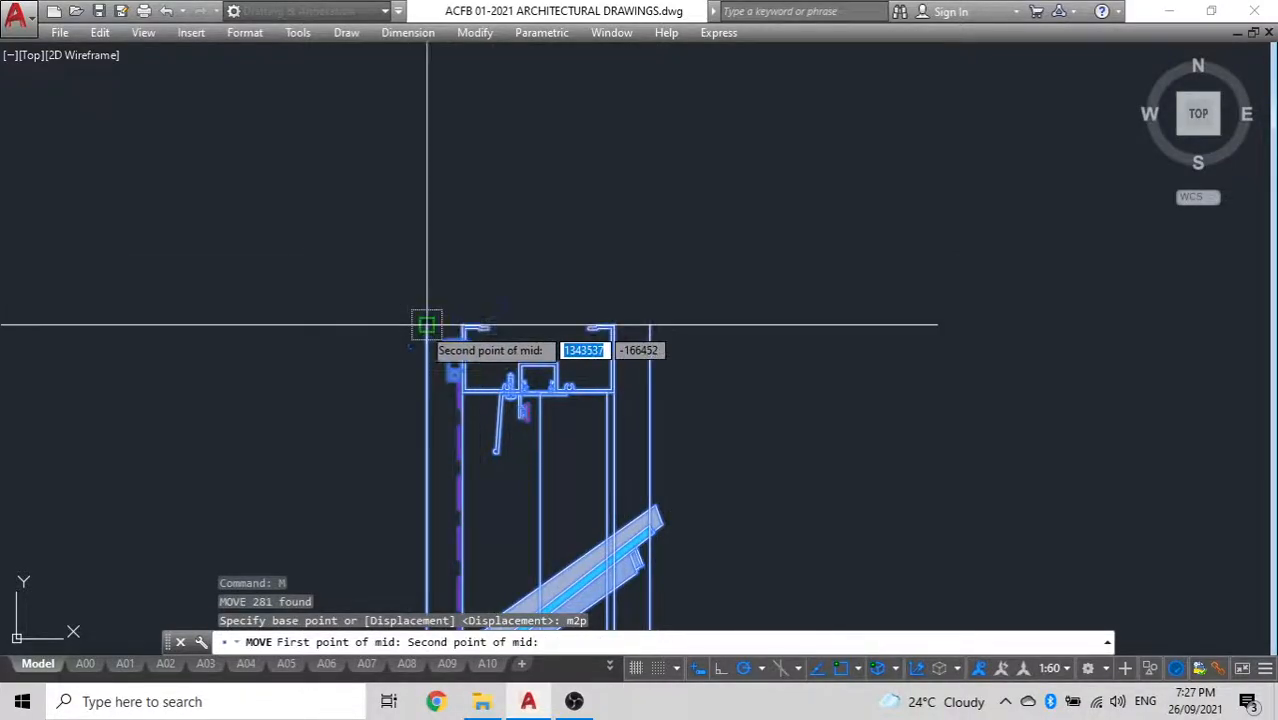
{"action": "left_click", "coordinate": [428, 325]}
{"action": "scroll", "coordinate": [683, 296], "scroll_direction": "up", "scroll_amount": 5}
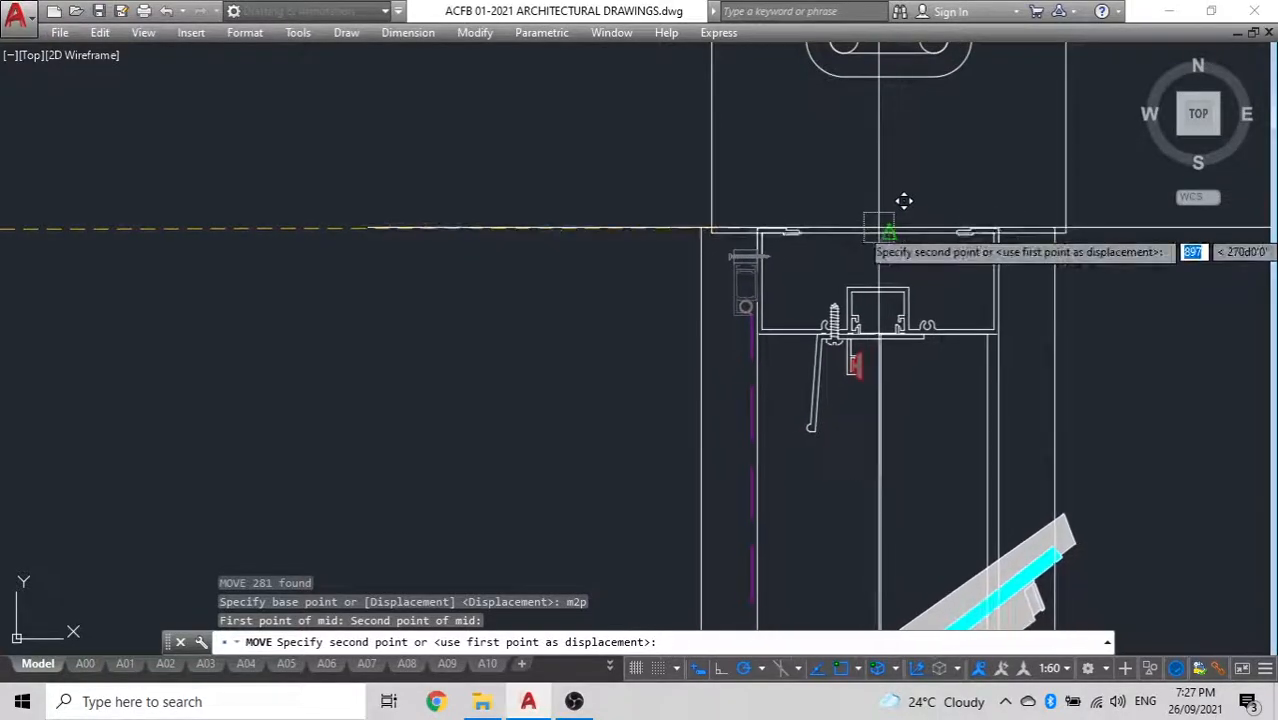
{"action": "left_click", "coordinate": [889, 232]}
{"action": "scroll", "coordinate": [644, 232], "scroll_direction": "down", "scroll_amount": 8}
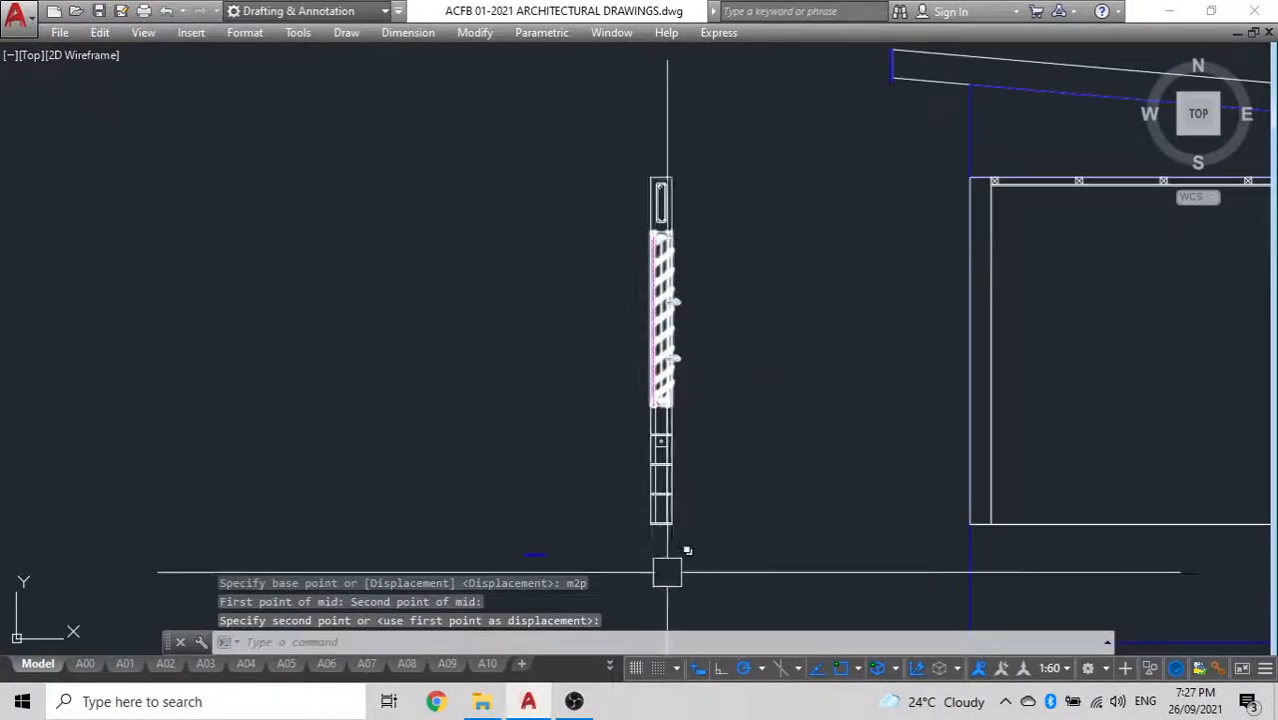
Erase the stray short blue line beside the foot of the wall stack
{"action": "left_click", "coordinate": [502, 544]}
{"action": "key", "text": "Escape"}
{"action": "left_click", "coordinate": [534, 546]}
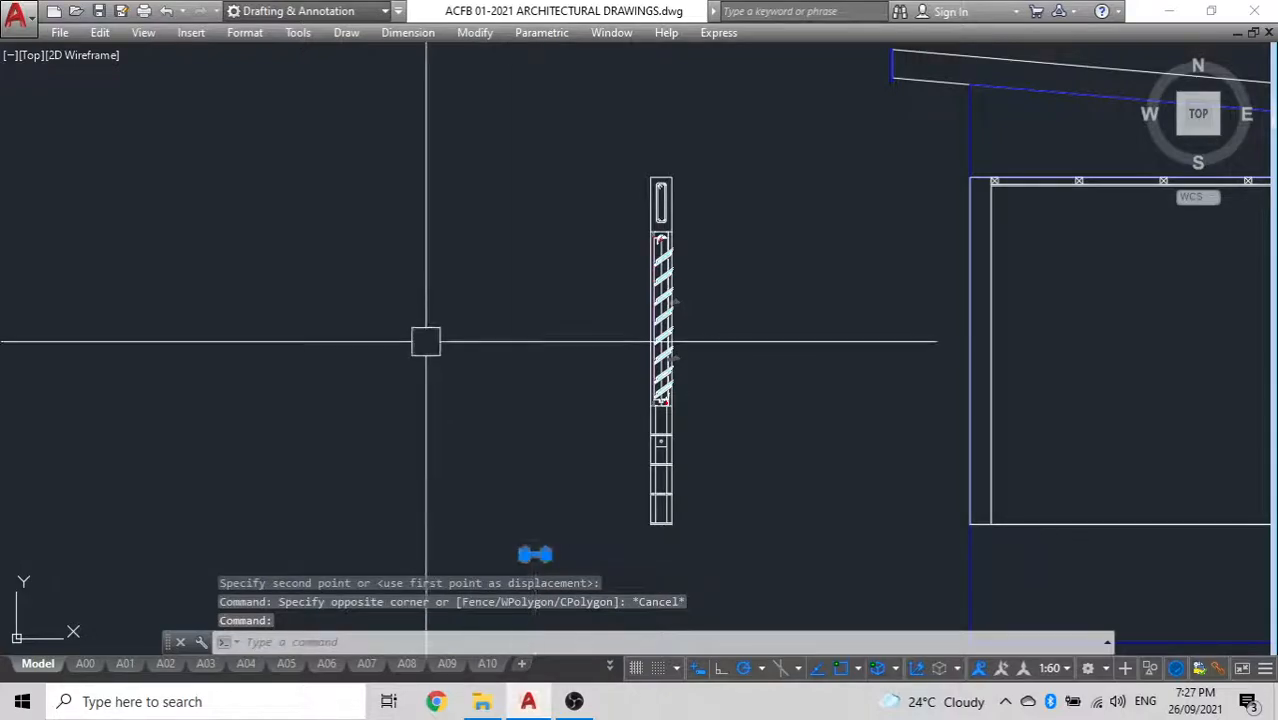
{"action": "key", "text": "Delete"}
Group the beam, louvre window and lower wall stack into one object
{"action": "left_click", "coordinate": [737, 580]}
{"action": "left_click", "coordinate": [541, 32]}
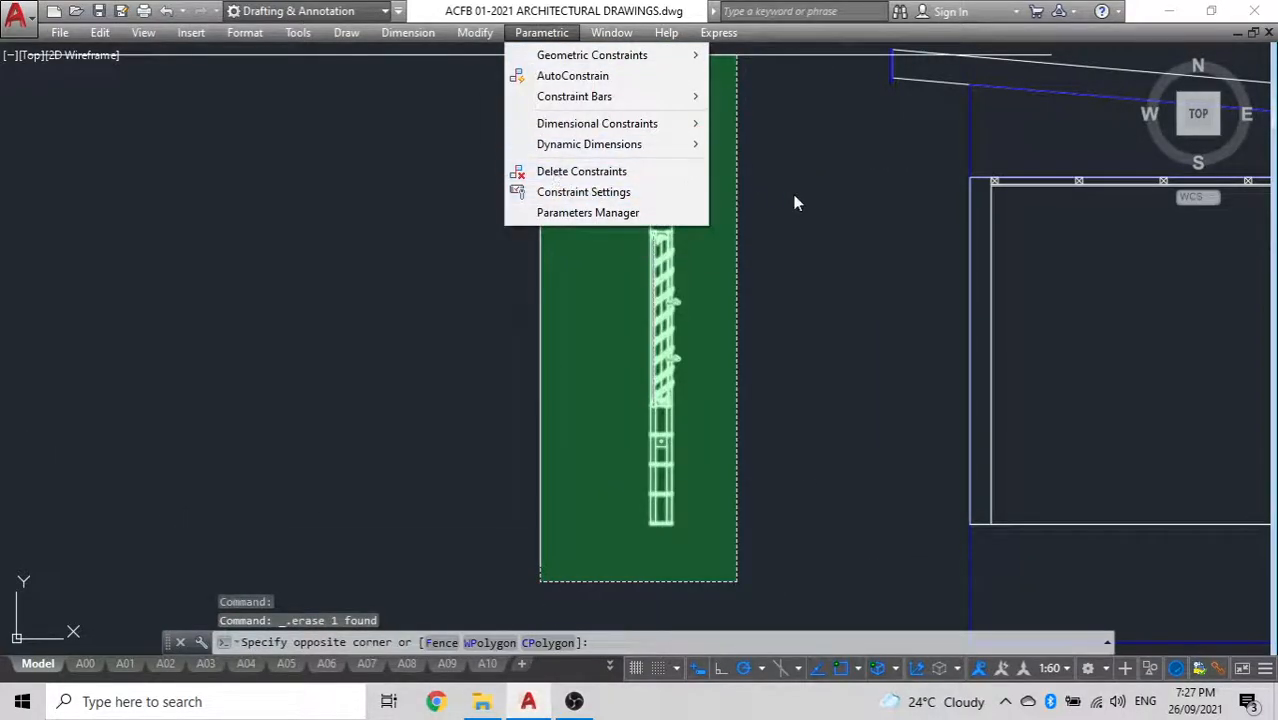
{"action": "left_click", "coordinate": [871, 321]}
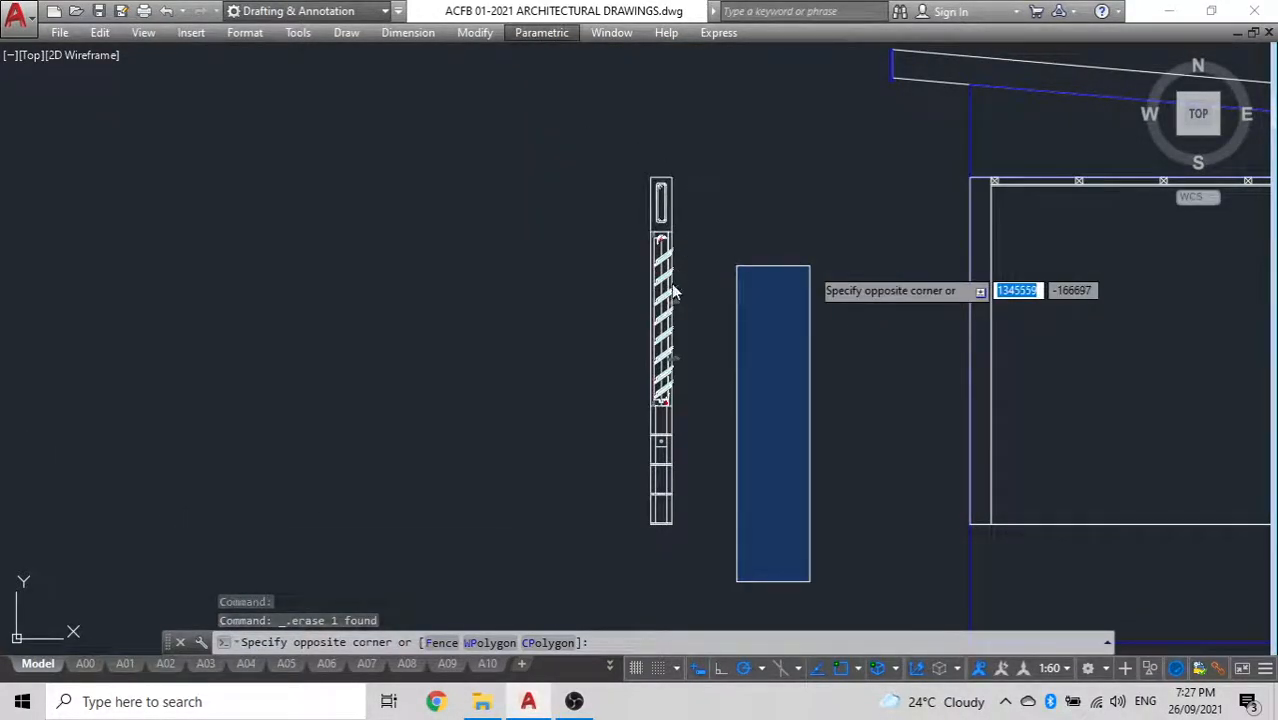
{"action": "left_click", "coordinate": [810, 378]}
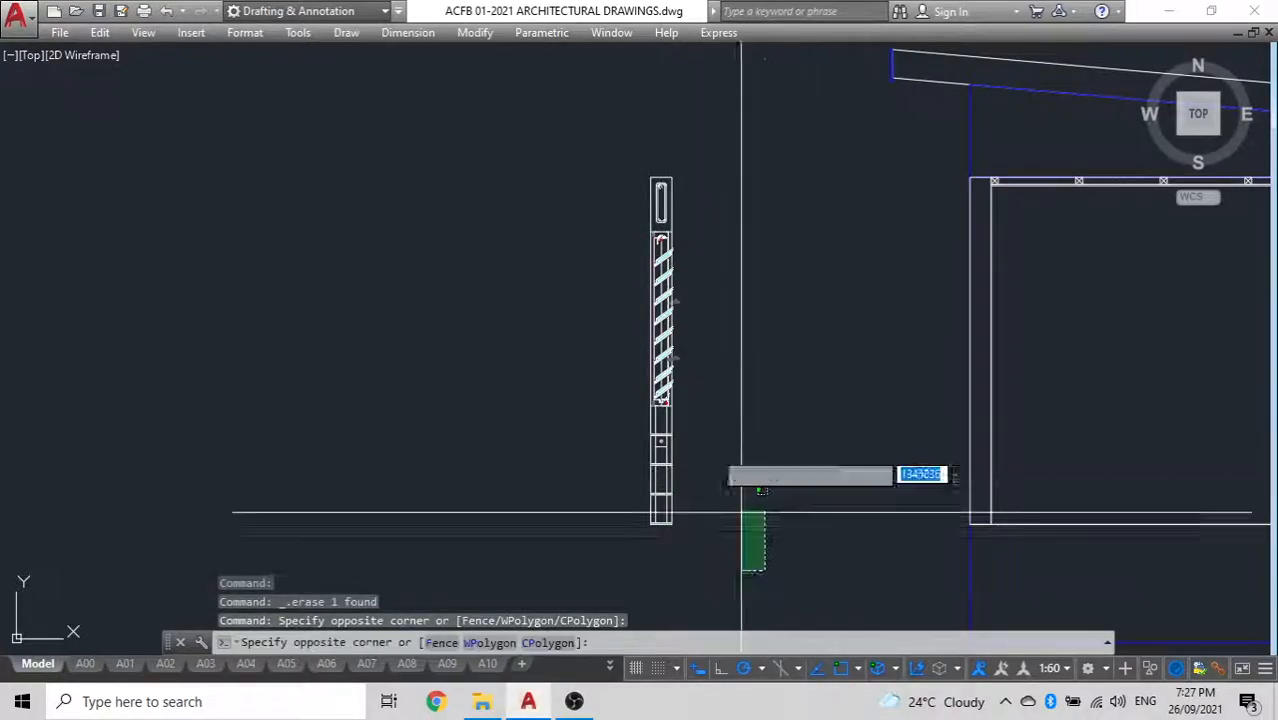
{"action": "left_click", "coordinate": [592, 141]}
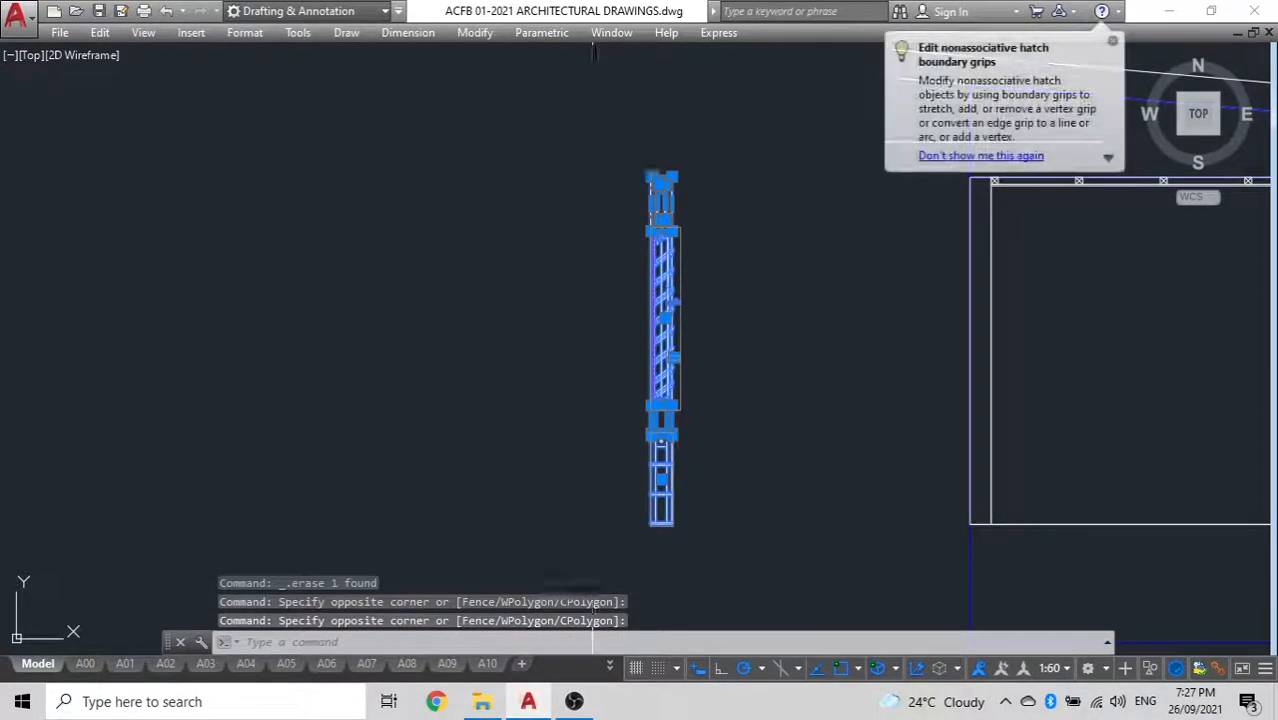
{"action": "type", "text": "g"}
{"action": "key", "text": "Return"}
{"action": "left_click", "coordinate": [657, 230]}
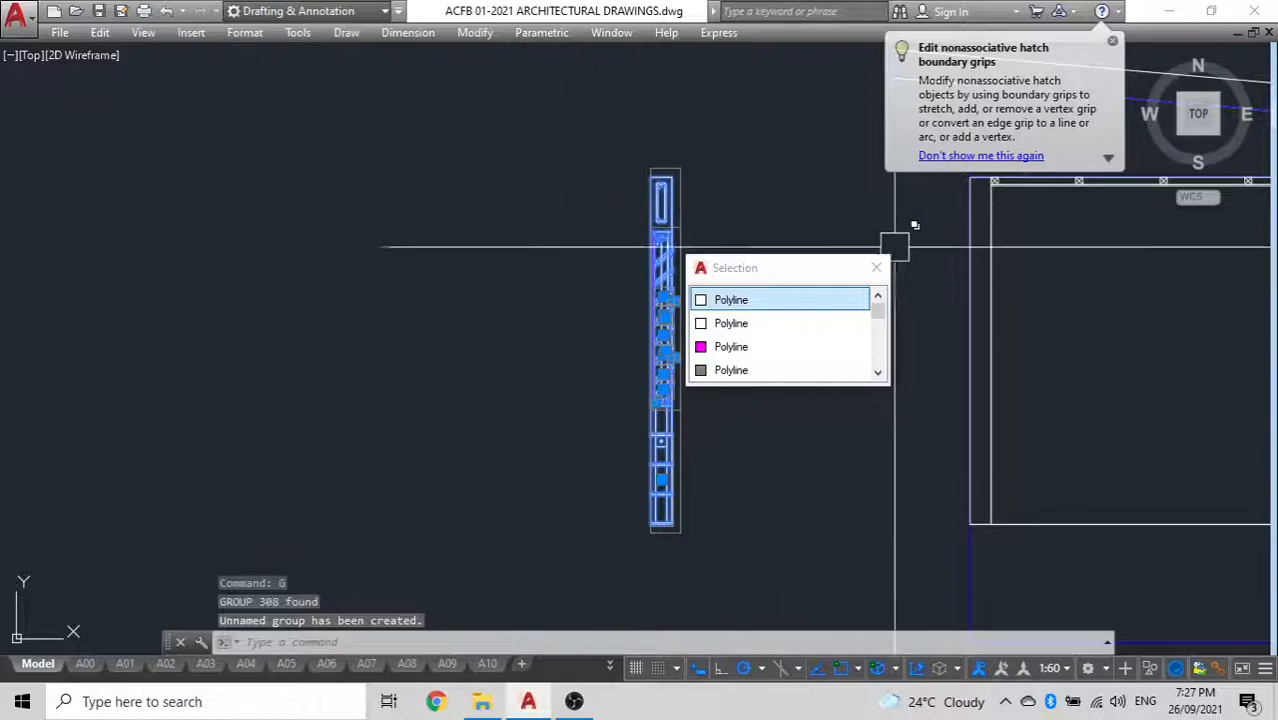
{"action": "key", "text": "Escape"}
Erase the narrow wall rectangle at the left end of the cross-section
{"action": "left_click", "coordinate": [992, 320]}
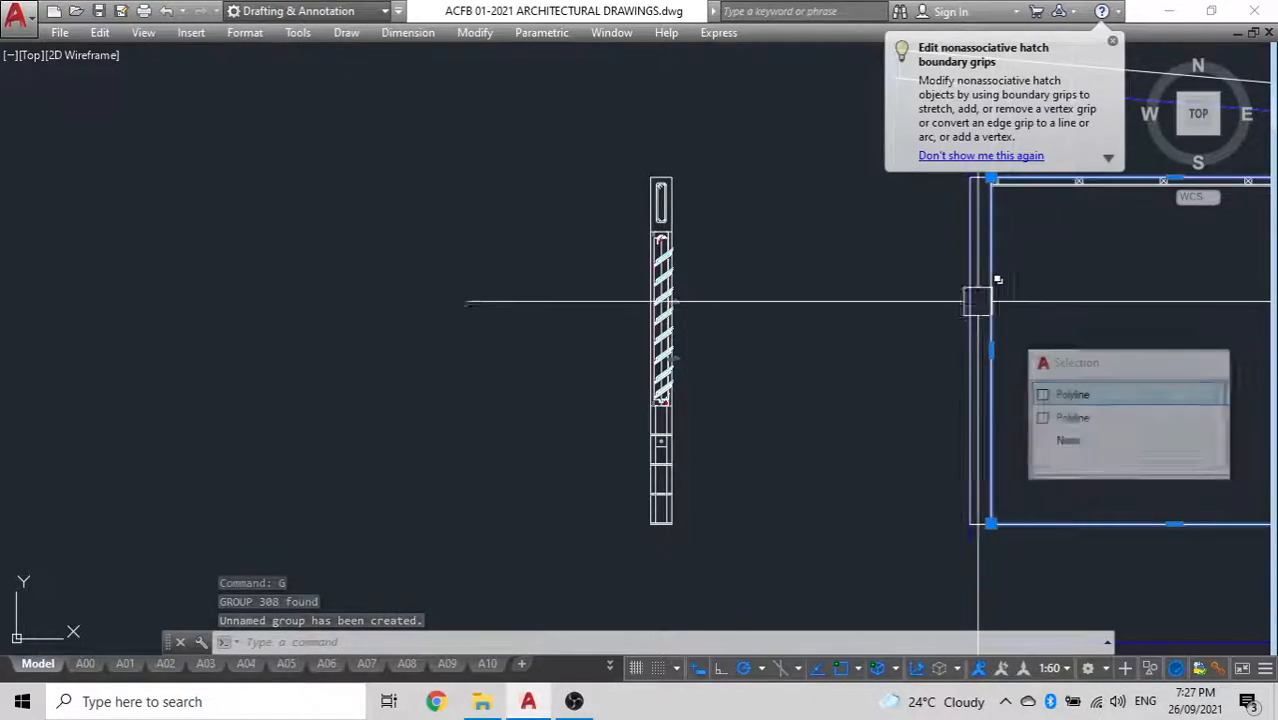
{"action": "scroll", "coordinate": [978, 301], "scroll_direction": "down", "scroll_amount": 2}
{"action": "middle_click_drag", "start_coordinate": [978, 301], "coordinate": [844, 322]}
{"action": "key", "text": "Escape"}
{"action": "scroll", "coordinate": [858, 441], "scroll_direction": "up", "scroll_amount": 8}
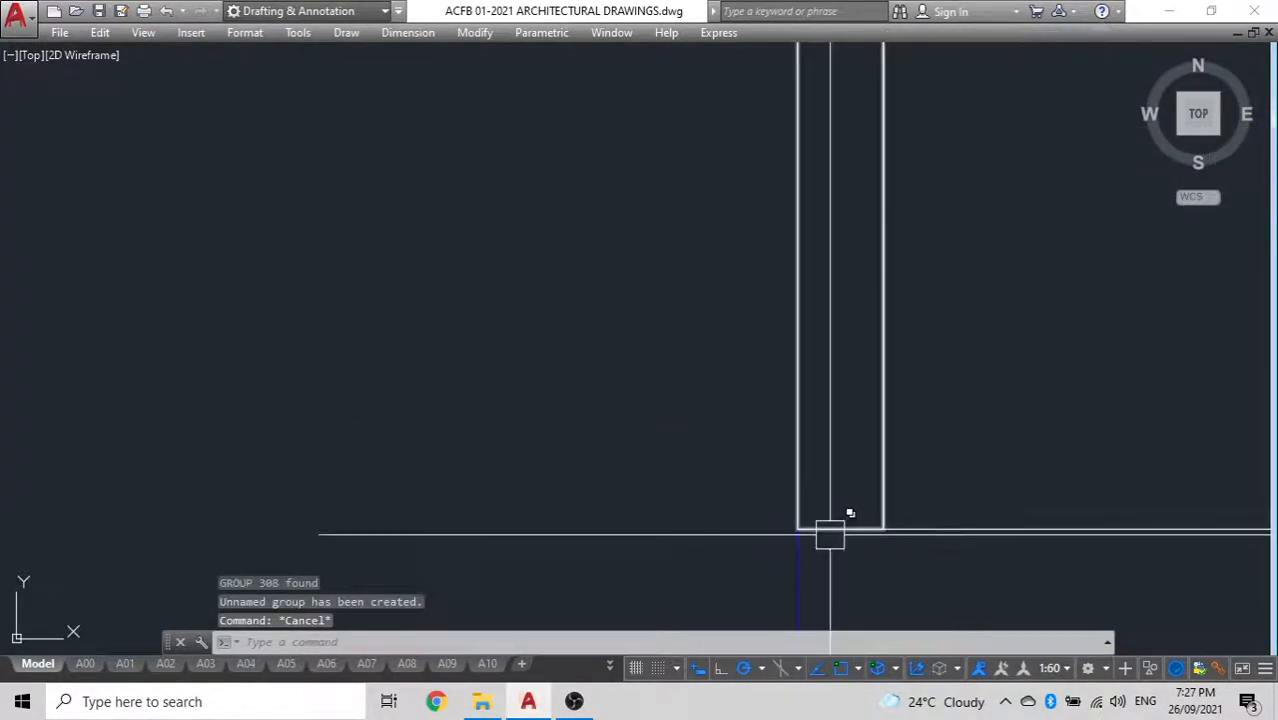
{"action": "left_click", "coordinate": [830, 533]}
{"action": "key", "text": "Delete"}
{"action": "scroll", "coordinate": [779, 400], "scroll_direction": "down", "scroll_amount": 6}
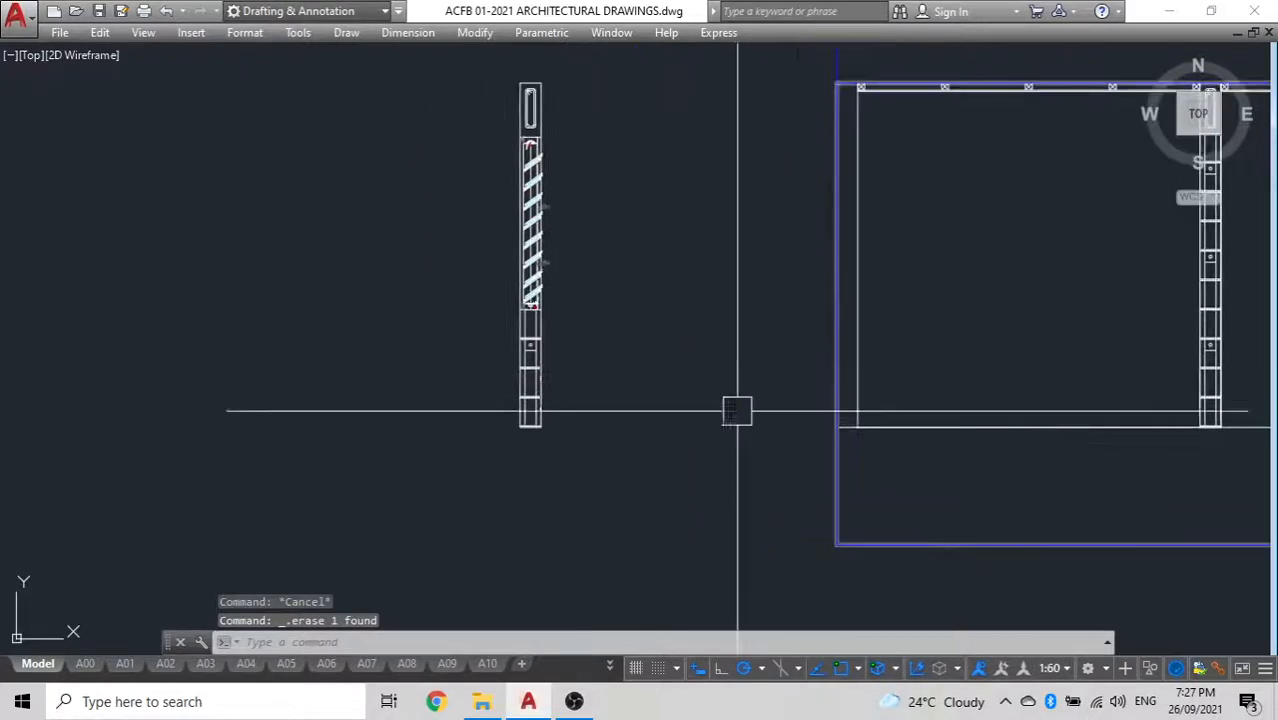
Move the grouped beam, window and wall assembly by its bottom-right corner to where the left wall's inner line meets the floor line
{"action": "left_click", "coordinate": [664, 484]}
{"action": "left_click", "coordinate": [391, 78]}
{"action": "type", "text": "m"}
{"action": "key", "text": "Return"}
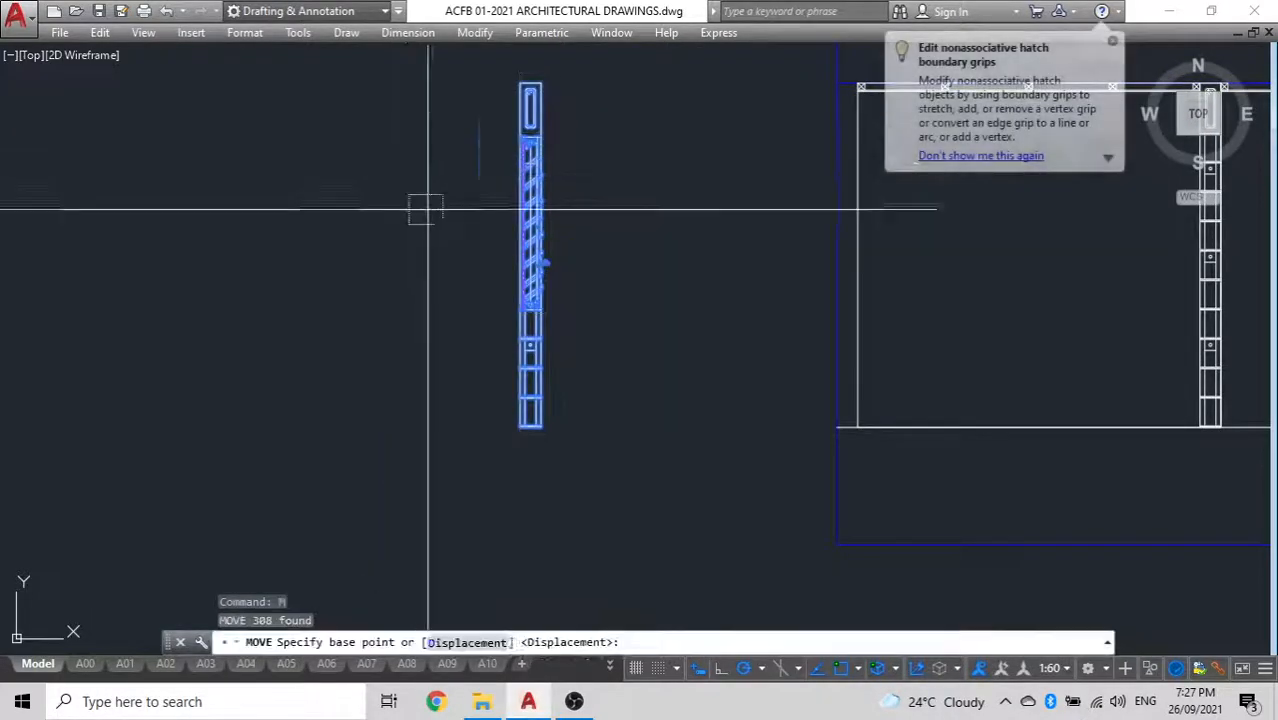
{"action": "scroll", "coordinate": [536, 434], "scroll_direction": "up", "scroll_amount": 4}
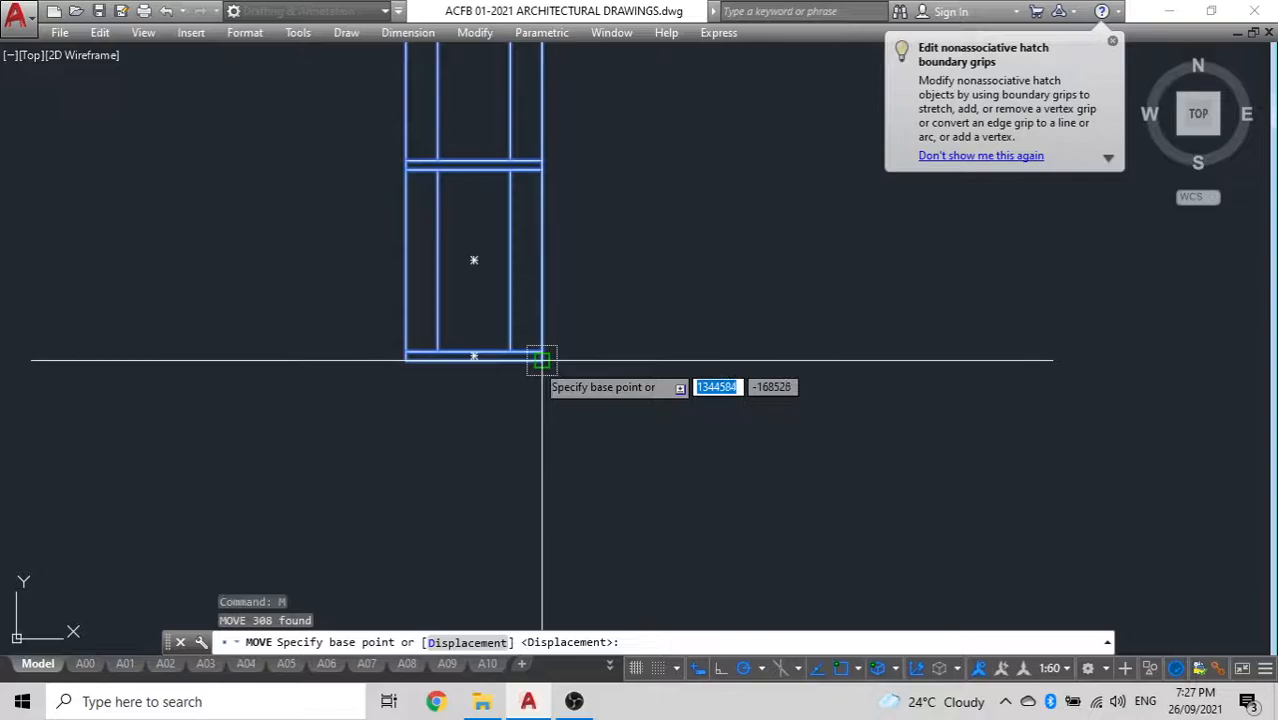
{"action": "left_click", "coordinate": [542, 360]}
{"action": "scroll", "coordinate": [545, 360], "scroll_direction": "down", "scroll_amount": 8}
{"action": "scroll", "coordinate": [710, 357], "scroll_direction": "up", "scroll_amount": 4}
{"action": "scroll", "coordinate": [1075, 350], "scroll_direction": "up", "scroll_amount": 4}
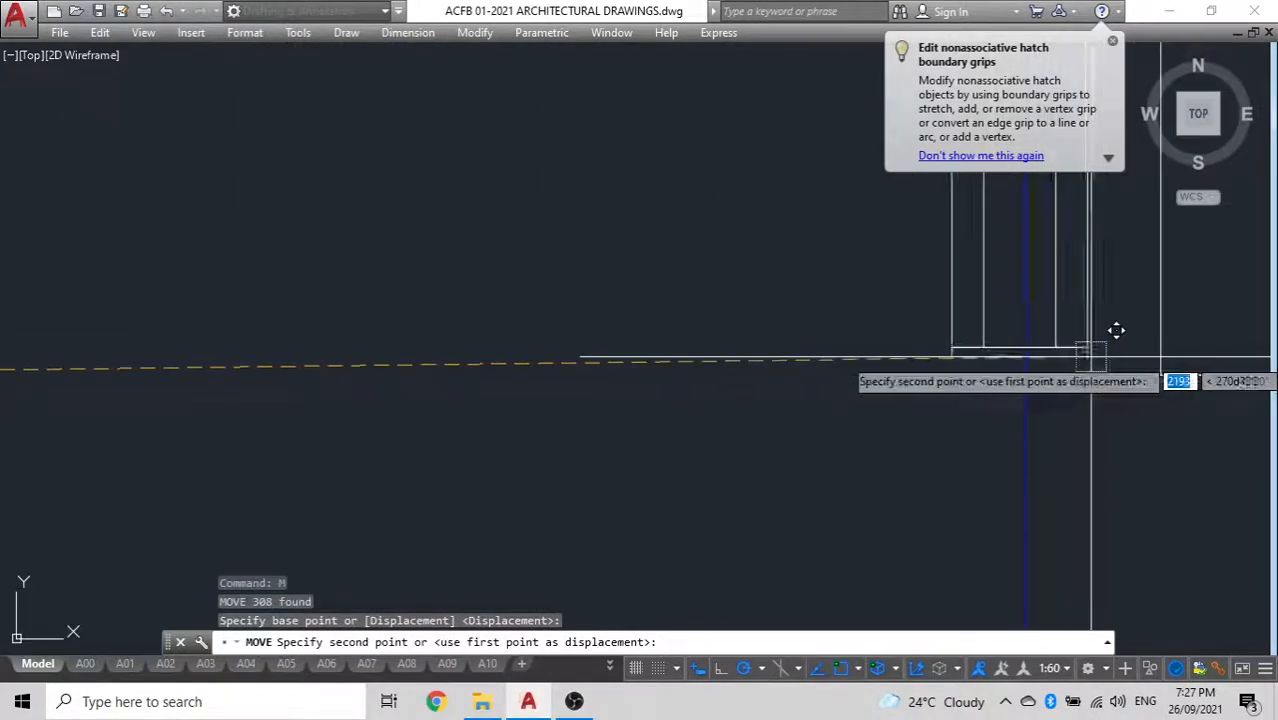
{"action": "left_click", "coordinate": [1161, 381]}
{"action": "scroll", "coordinate": [814, 379], "scroll_direction": "down", "scroll_amount": 8}
{"action": "middle_click_drag", "start_coordinate": [814, 379], "coordinate": [295, 630]}
{"action": "scroll", "coordinate": [381, 508], "scroll_direction": "up", "scroll_amount": 2}
{"action": "mouse_move", "coordinate": [381, 508]}
{"action": "middle_mouse_down"}
{"action": "mouse_move", "coordinate": [222, 368]}
{"action": "mouse_move", "coordinate": [197, 368]}
{"action": "middle_mouse_up"}
{"action": "scroll", "coordinate": [191, 385], "scroll_direction": "down", "scroll_amount": 4}
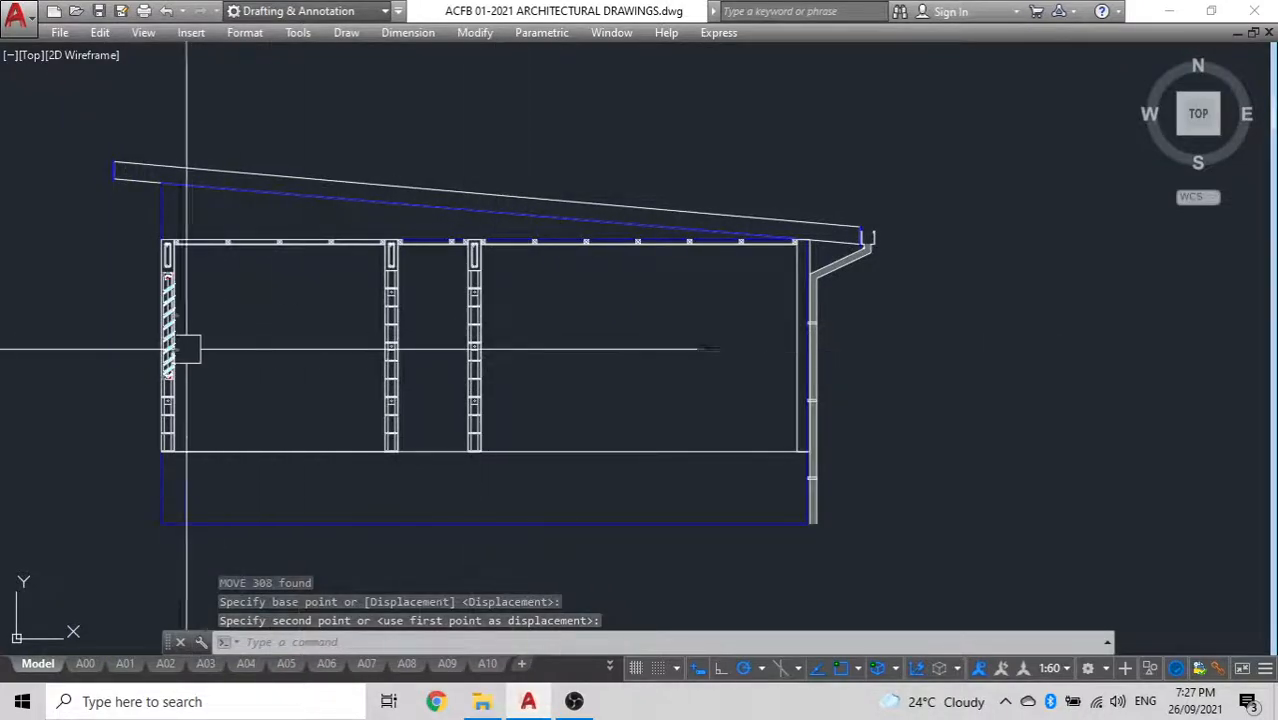
{"action": "scroll", "coordinate": [205, 349], "scroll_direction": "up", "scroll_amount": 4}
{"action": "scroll", "coordinate": [394, 348], "scroll_direction": "down", "scroll_amount": 4}
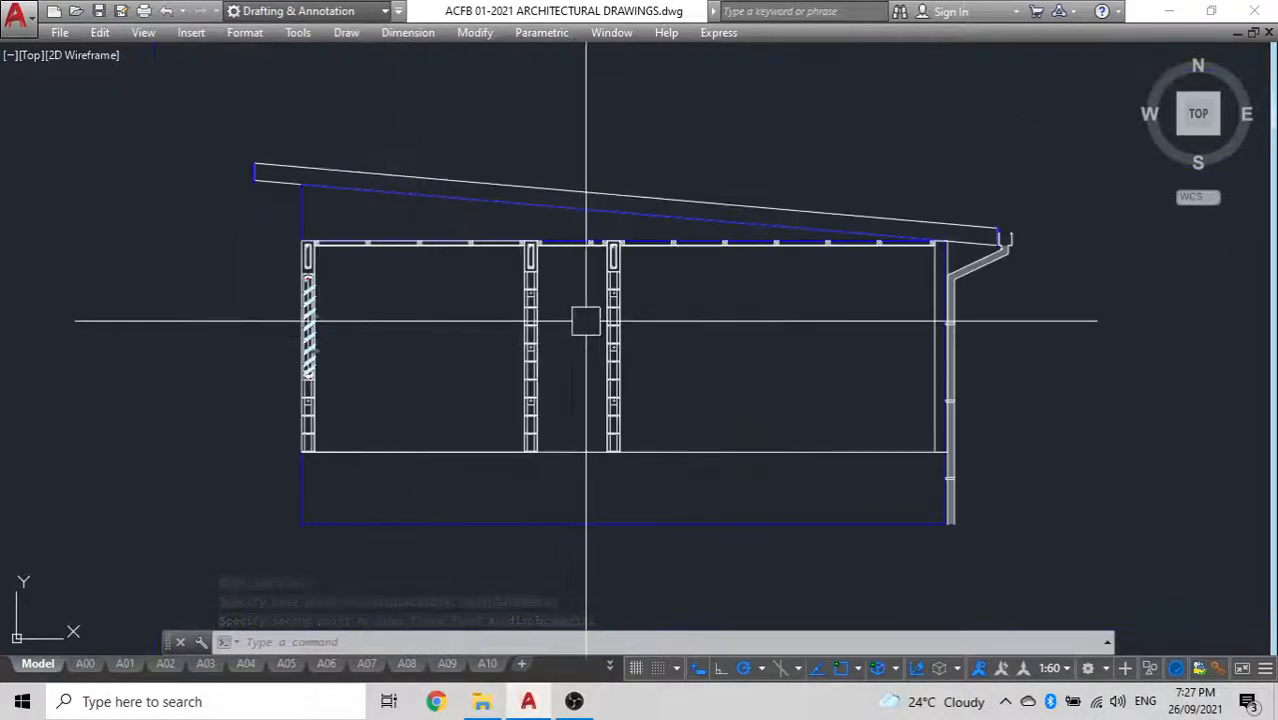
Flip the 09/A07 section mark below the lounge on the floor plan so its arrow points toward the kitchen side
{"action": "scroll", "coordinate": [515, 277], "scroll_direction": "down", "scroll_amount": 4}
{"action": "middle_click_drag", "start_coordinate": [515, 277], "coordinate": [686, 428]}
{"action": "scroll", "coordinate": [686, 428], "scroll_direction": "down", "scroll_amount": 6}
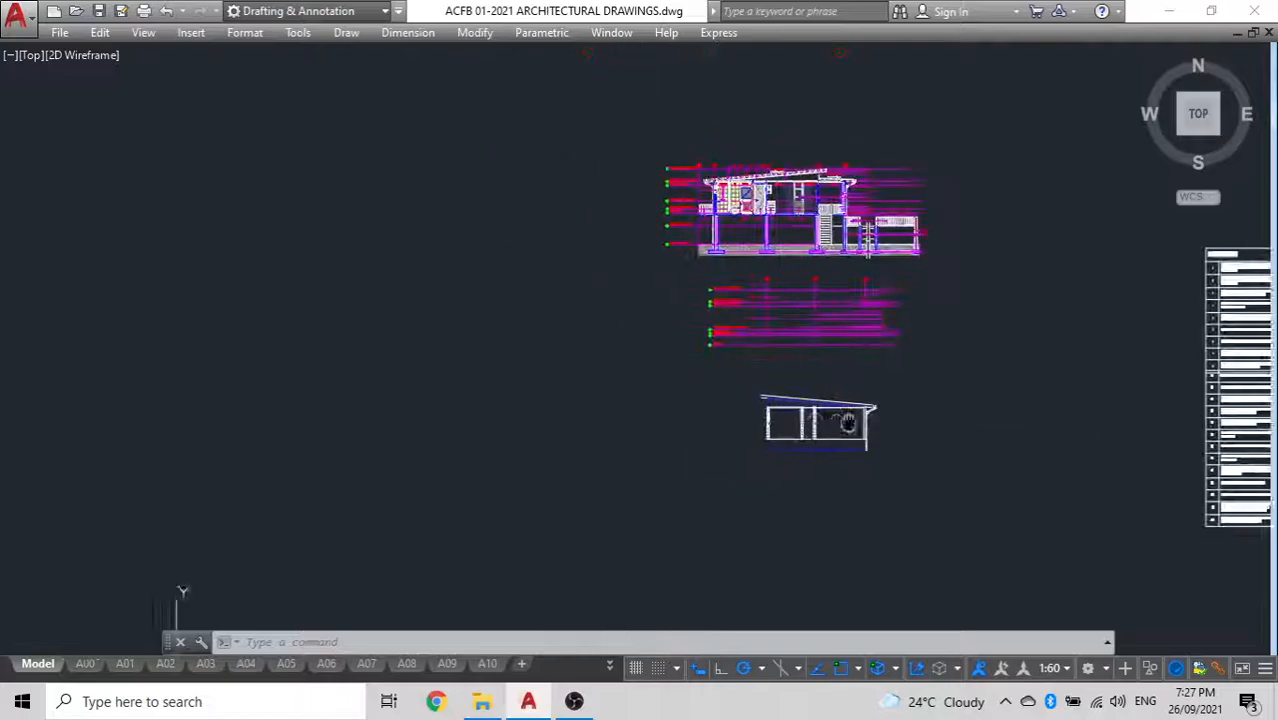
{"action": "middle_click_drag", "start_coordinate": [697, 373], "coordinate": [930, 370]}
{"action": "middle_click_drag", "start_coordinate": [532, 404], "coordinate": [953, 316]}
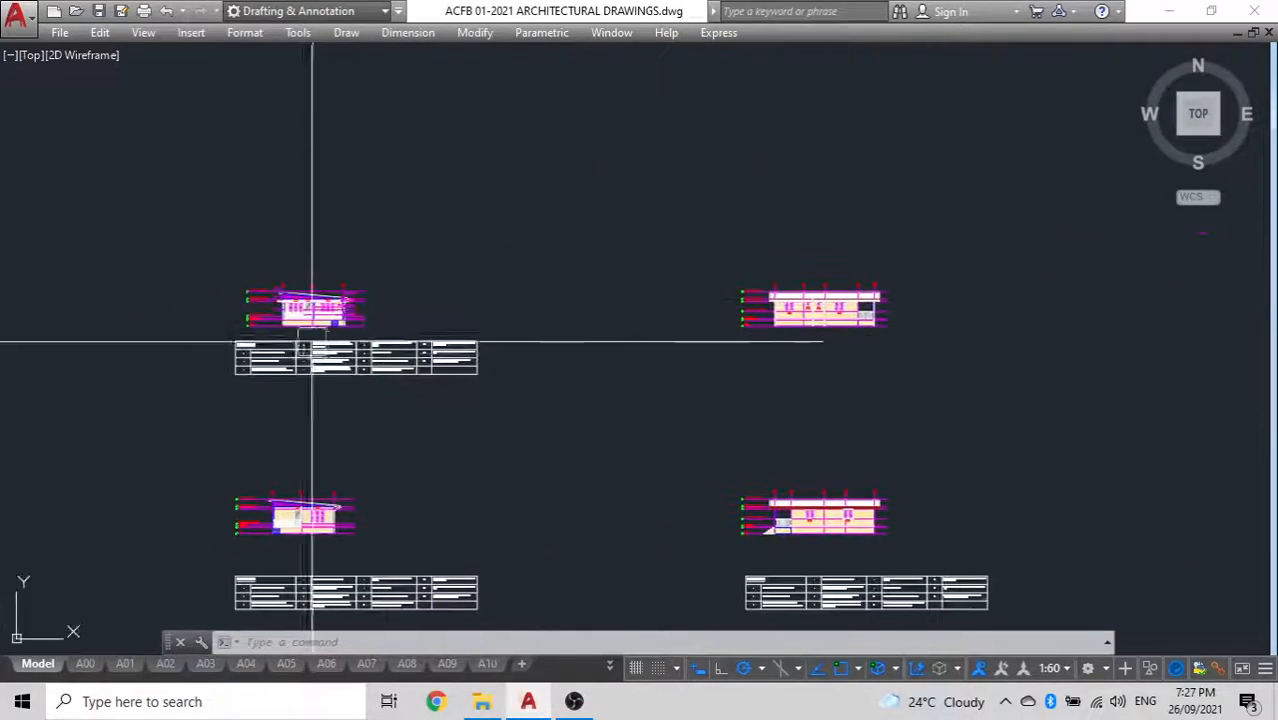
{"action": "middle_click_drag", "start_coordinate": [230, 435], "coordinate": [592, 304]}
{"action": "scroll", "coordinate": [315, 315], "scroll_direction": "down", "scroll_amount": 4}
{"action": "middle_click_drag", "start_coordinate": [314, 314], "coordinate": [531, 226]}
{"action": "scroll", "coordinate": [242, 226], "scroll_direction": "up", "scroll_amount": 6}
{"action": "scroll", "coordinate": [250, 225], "scroll_direction": "up", "scroll_amount": 6}
{"action": "scroll", "coordinate": [737, 367], "scroll_direction": "up", "scroll_amount": 2}
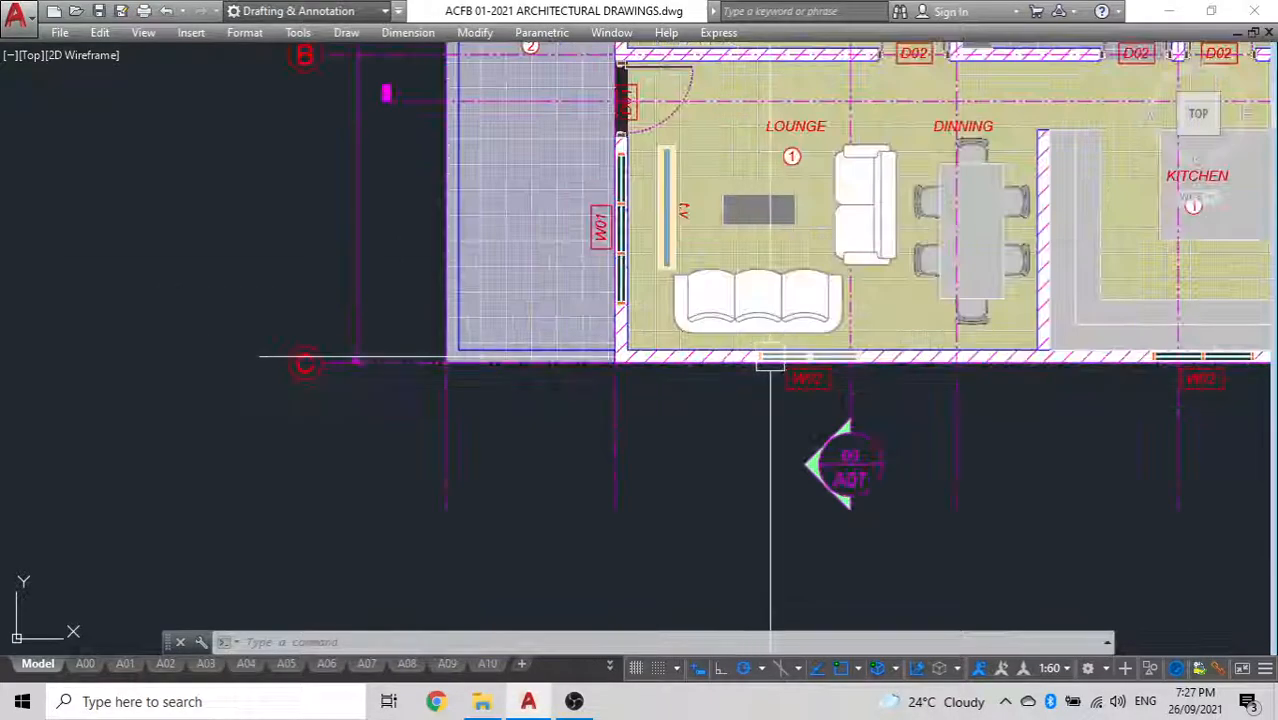
{"action": "scroll", "coordinate": [815, 355], "scroll_direction": "down", "scroll_amount": 4}
{"action": "scroll", "coordinate": [774, 422], "scroll_direction": "up", "scroll_amount": 6}
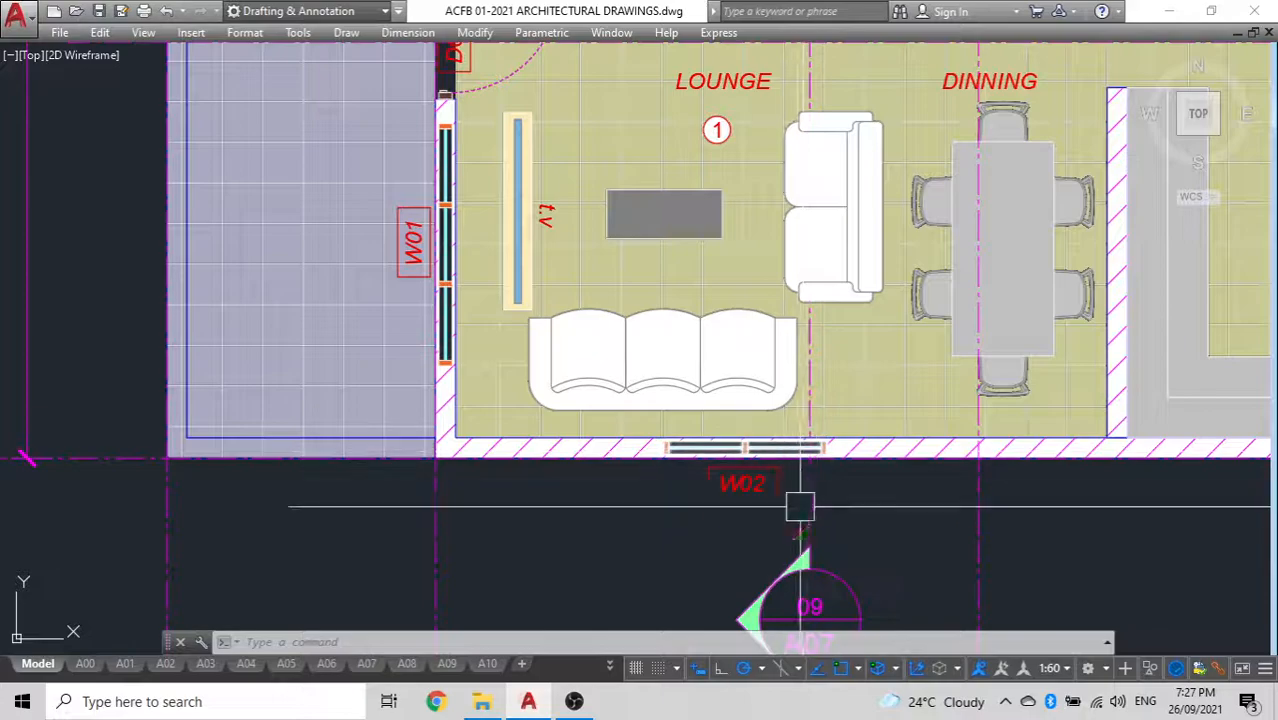
{"action": "scroll", "coordinate": [645, 357], "scroll_direction": "down", "scroll_amount": 4}
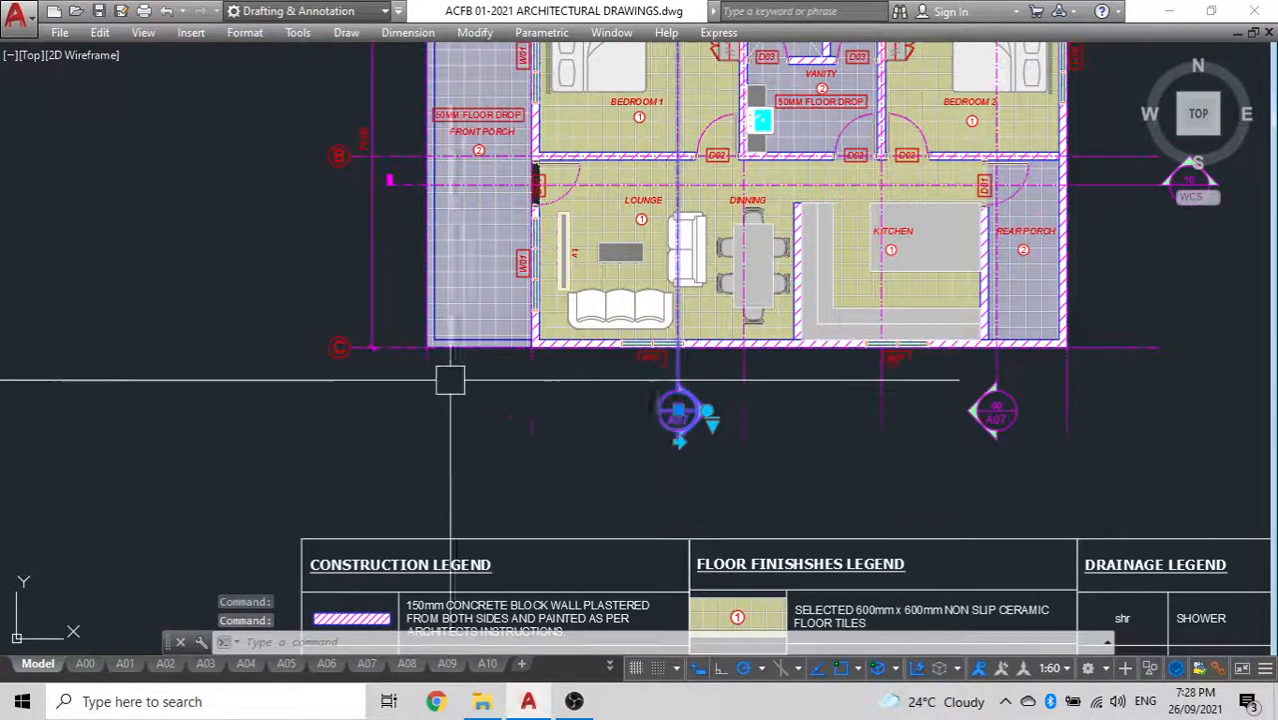
{"action": "scroll", "coordinate": [585, 513], "scroll_direction": "down", "scroll_amount": 2}
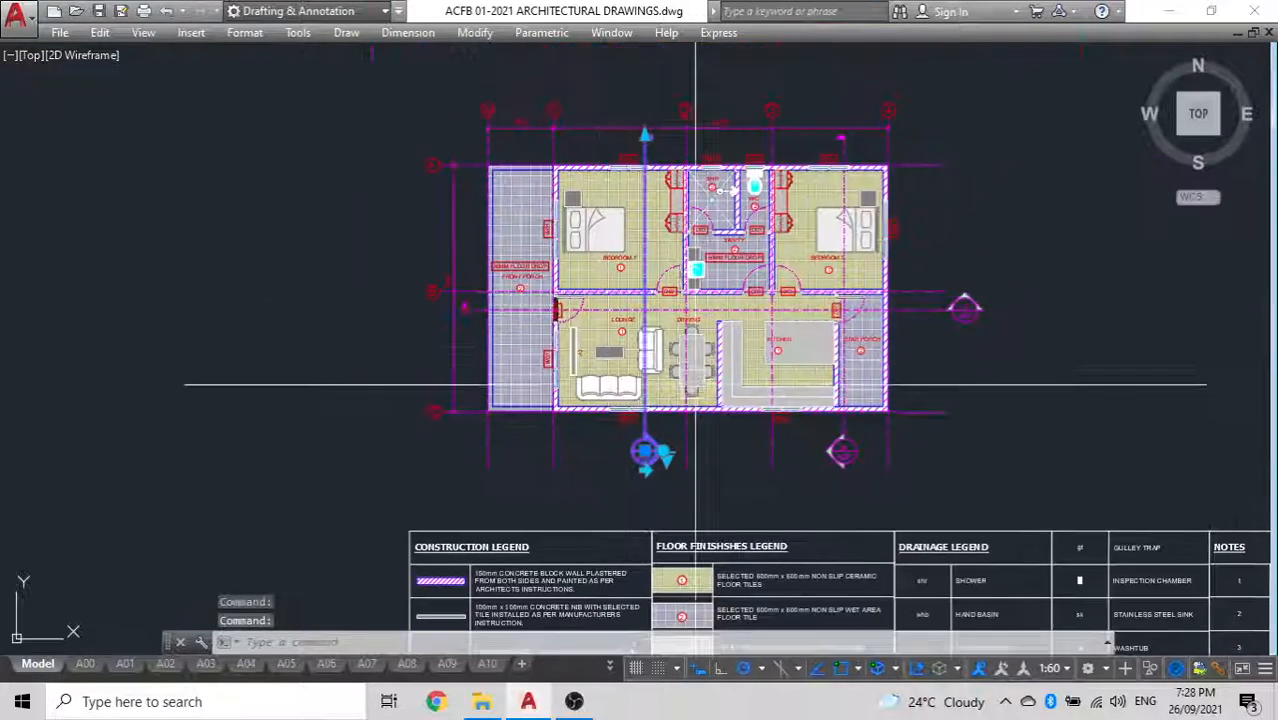
{"action": "scroll", "coordinate": [655, 407], "scroll_direction": "up", "scroll_amount": 5}
{"action": "key", "text": "Escape"}
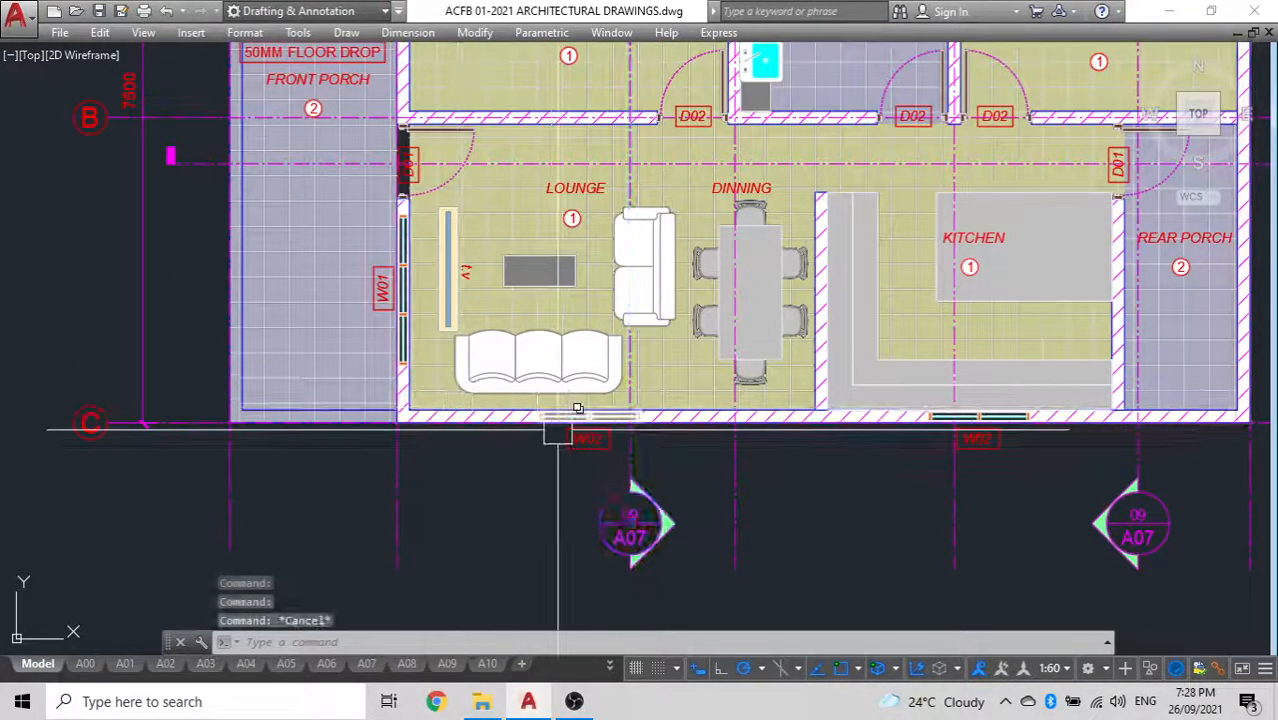
Mirror the left wall assembly about a vertical line through the midpoint of the cross-section's base line, keeping the original
{"action": "scroll", "coordinate": [322, 418], "scroll_direction": "down", "scroll_amount": 7}
{"action": "scroll", "coordinate": [655, 370], "scroll_direction": "down", "scroll_amount": 4}
{"action": "middle_click_drag", "start_coordinate": [667, 365], "coordinate": [135, 407]}
{"action": "scroll", "coordinate": [861, 321], "scroll_direction": "down", "scroll_amount": 7}
{"action": "middle_click_drag", "start_coordinate": [861, 321], "coordinate": [229, 350]}
{"action": "scroll", "coordinate": [308, 330], "scroll_direction": "up", "scroll_amount": 8}
{"action": "scroll", "coordinate": [622, 303], "scroll_direction": "up", "scroll_amount": 9}
{"action": "scroll", "coordinate": [588, 338], "scroll_direction": "down", "scroll_amount": 5}
{"action": "middle_click_drag", "start_coordinate": [572, 332], "coordinate": [630, 186]}
{"action": "scroll", "coordinate": [638, 370], "scroll_direction": "up", "scroll_amount": 12}
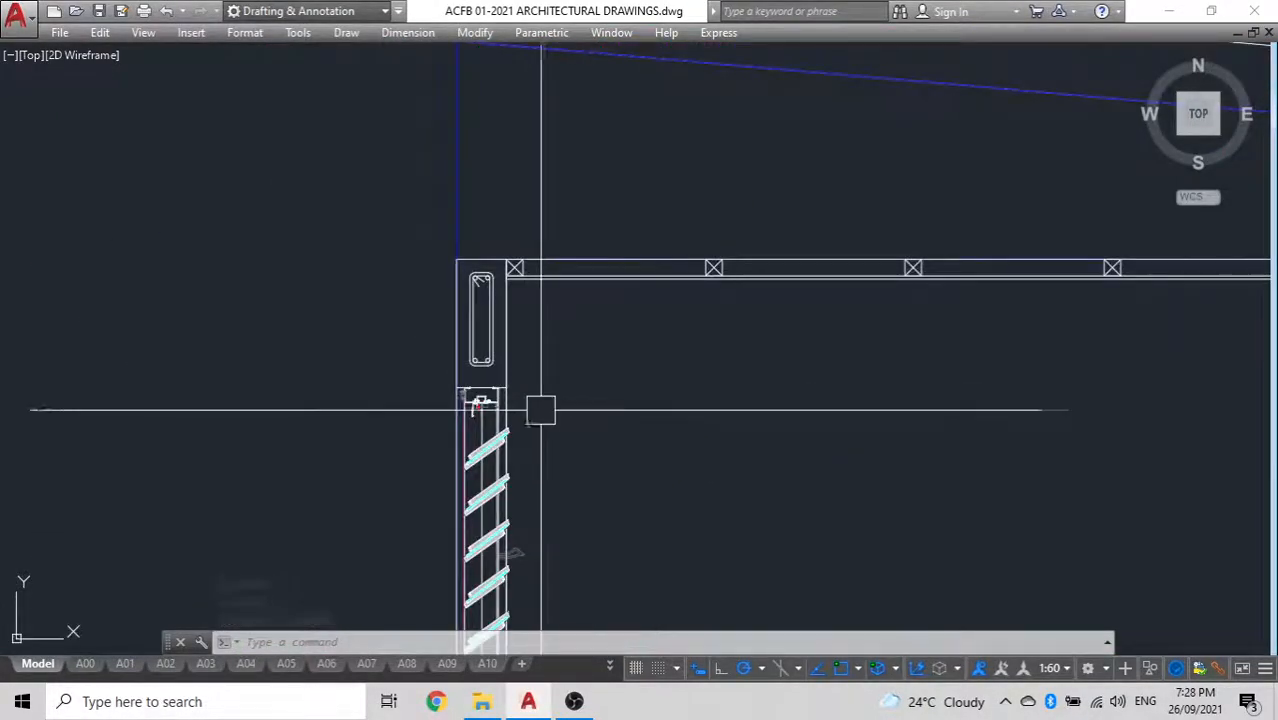
{"action": "left_click", "coordinate": [482, 382]}
{"action": "type", "text": "mi"}
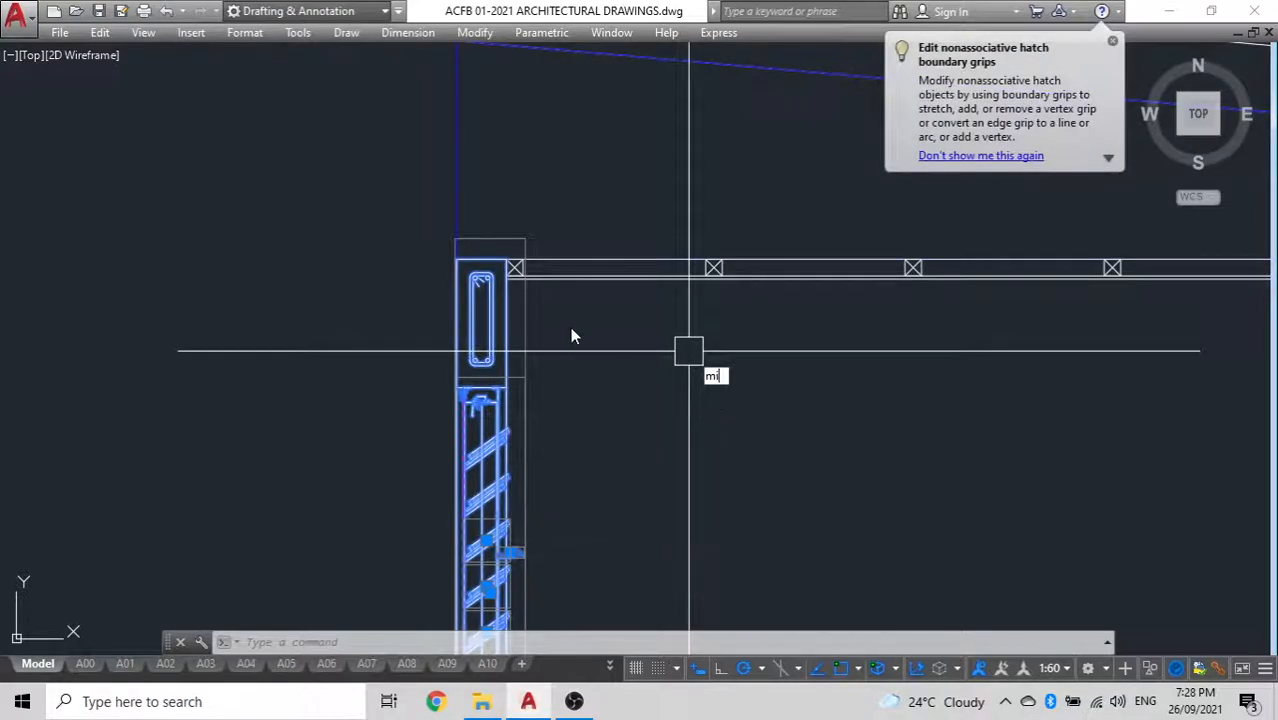
{"action": "scroll", "coordinate": [570, 325], "scroll_direction": "down", "scroll_amount": 3}
{"action": "key", "text": "Return"}
{"action": "scroll", "coordinate": [571, 325], "scroll_direction": "down", "scroll_amount": 5}
{"action": "middle_click_drag", "start_coordinate": [577, 331], "coordinate": [425, 265]}
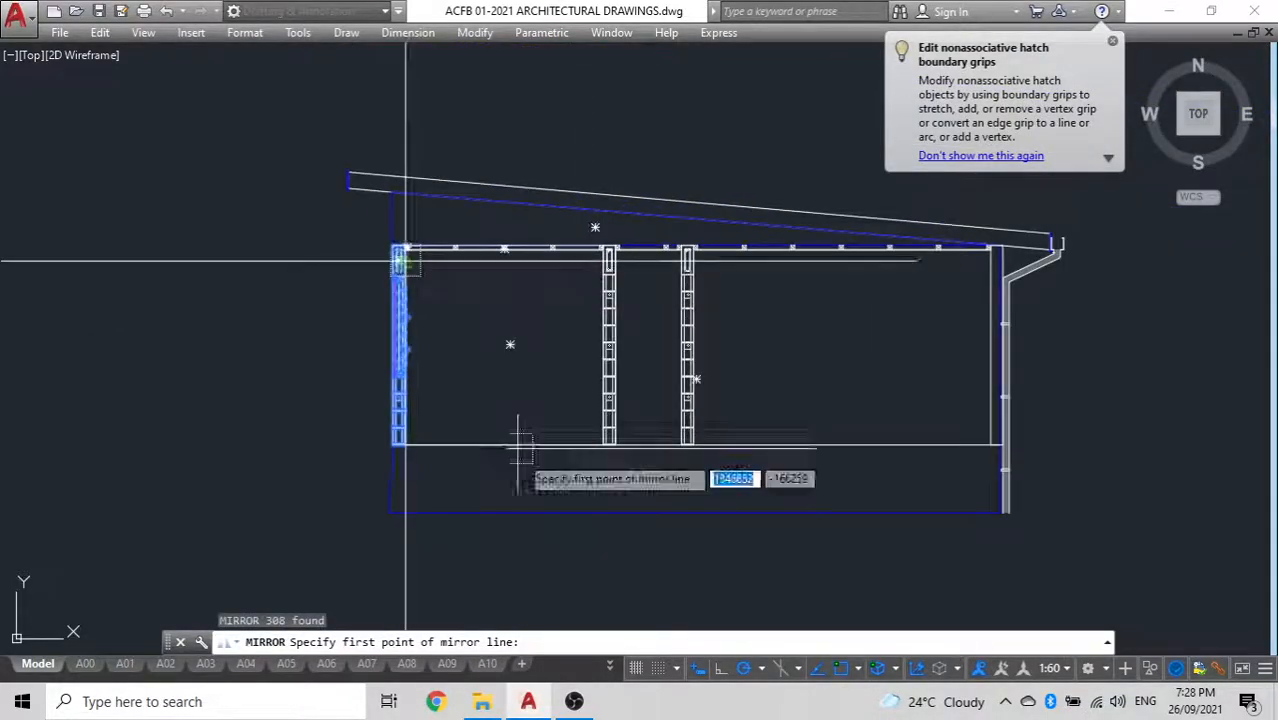
{"action": "left_click", "coordinate": [696, 513]}
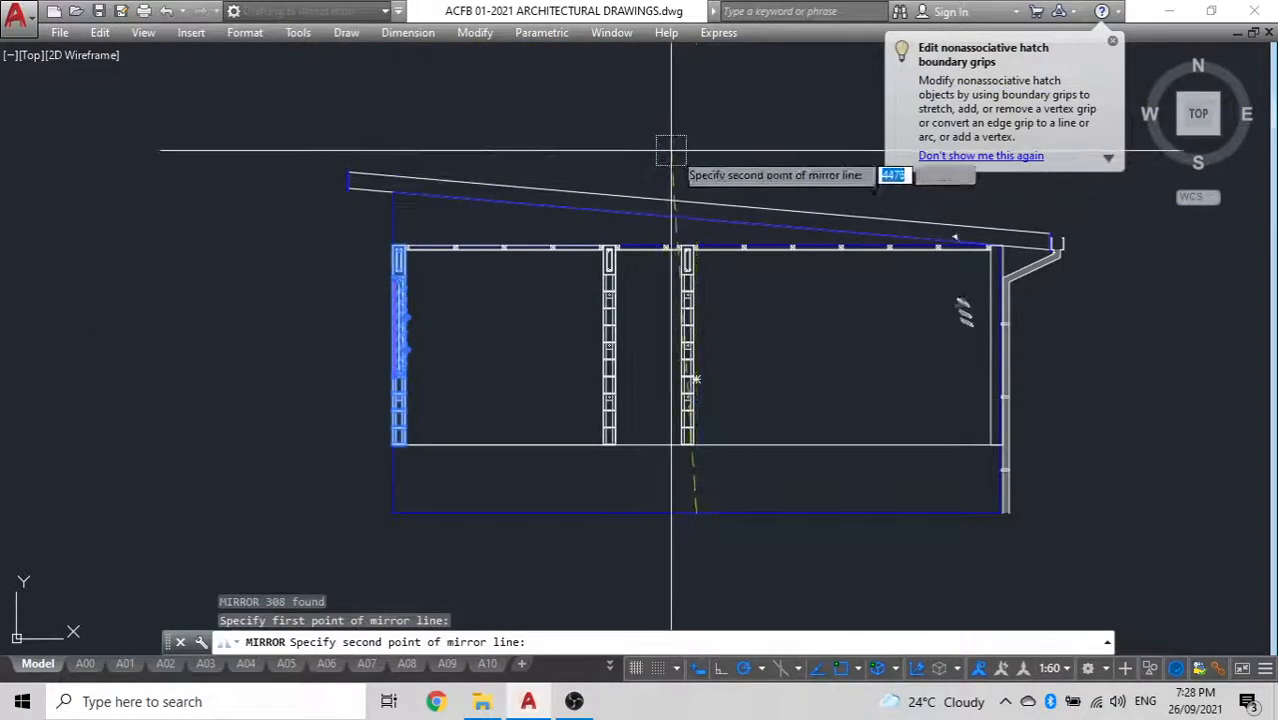
{"action": "left_click", "coordinate": [696, 157]}
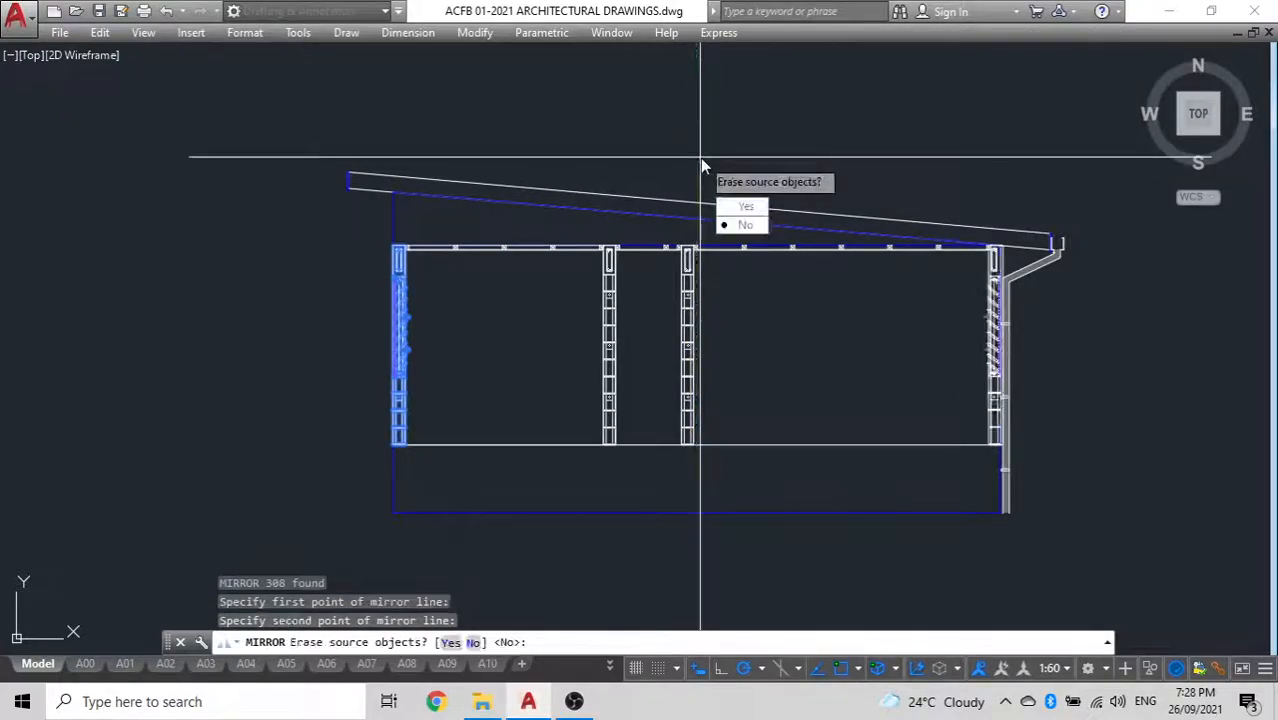
{"action": "type", "text": "n"}
{"action": "key", "text": "Return"}
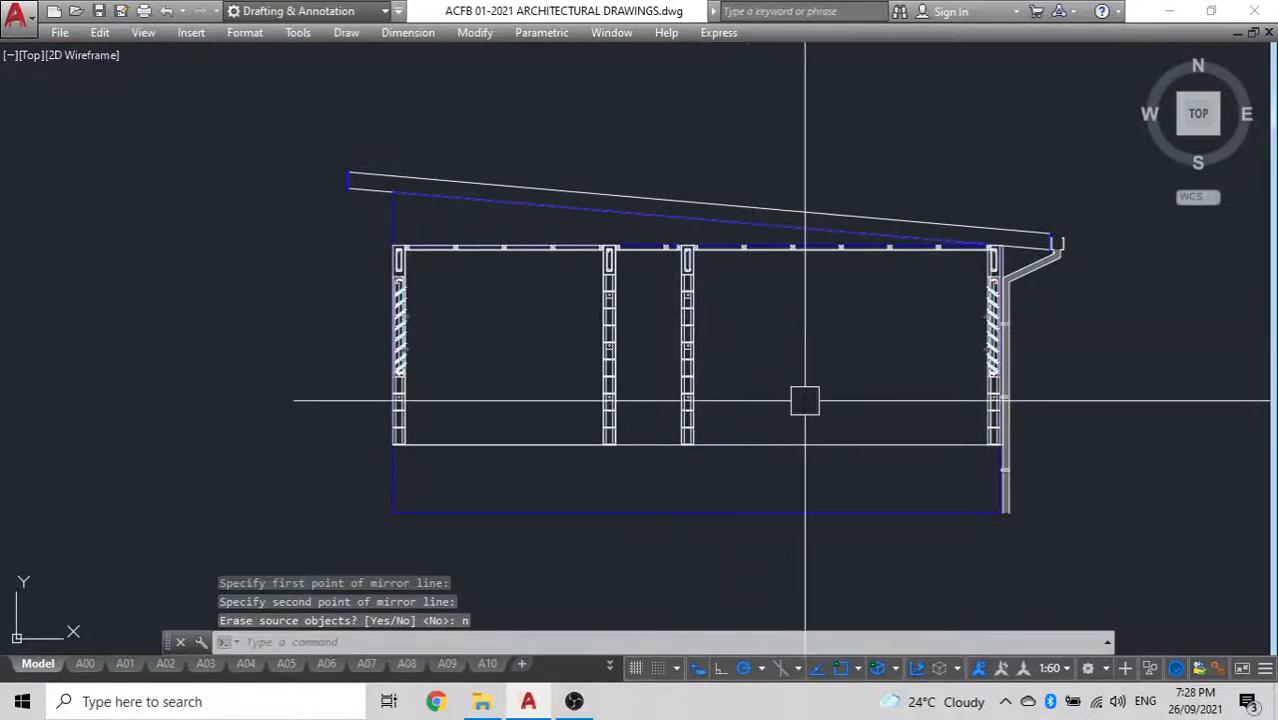
Open layout A01 and examine the site and drainage plan's title label and sheet arrangement
{"action": "scroll", "coordinate": [805, 401], "scroll_direction": "down", "scroll_amount": 3}
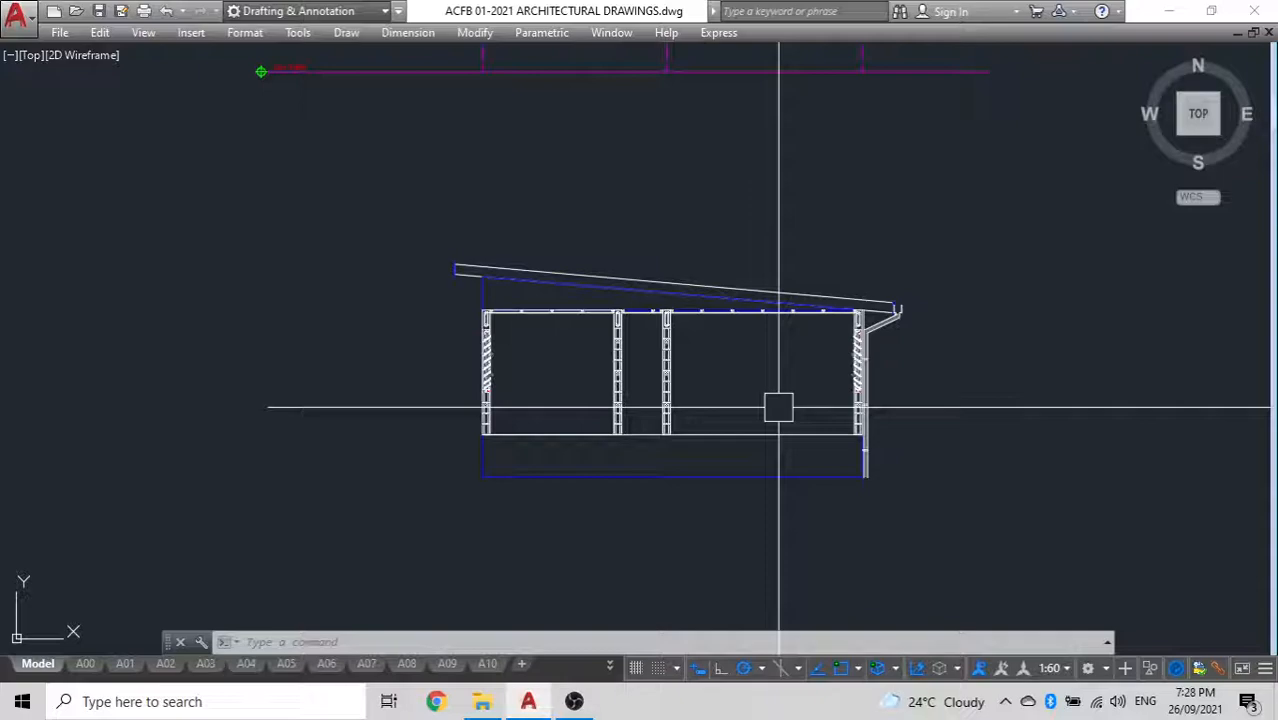
{"action": "left_click", "coordinate": [124, 664]}
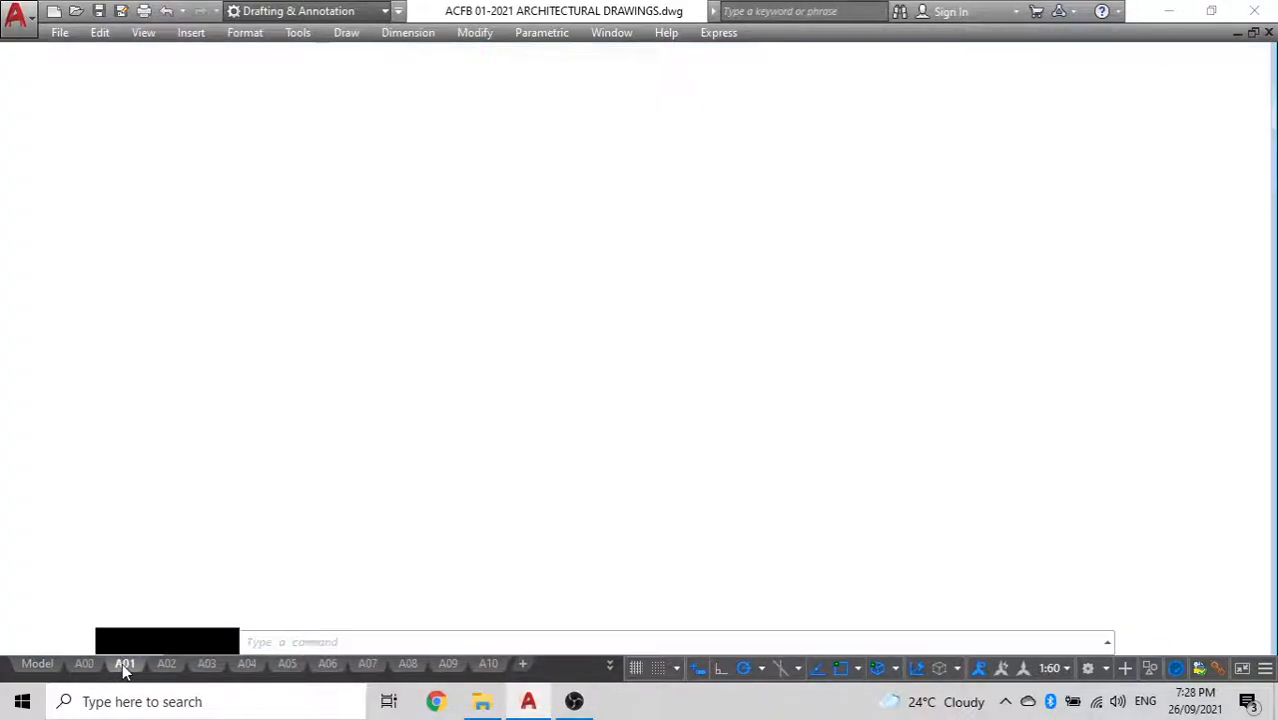
{"action": "scroll", "coordinate": [384, 468], "scroll_direction": "up", "scroll_amount": 10}
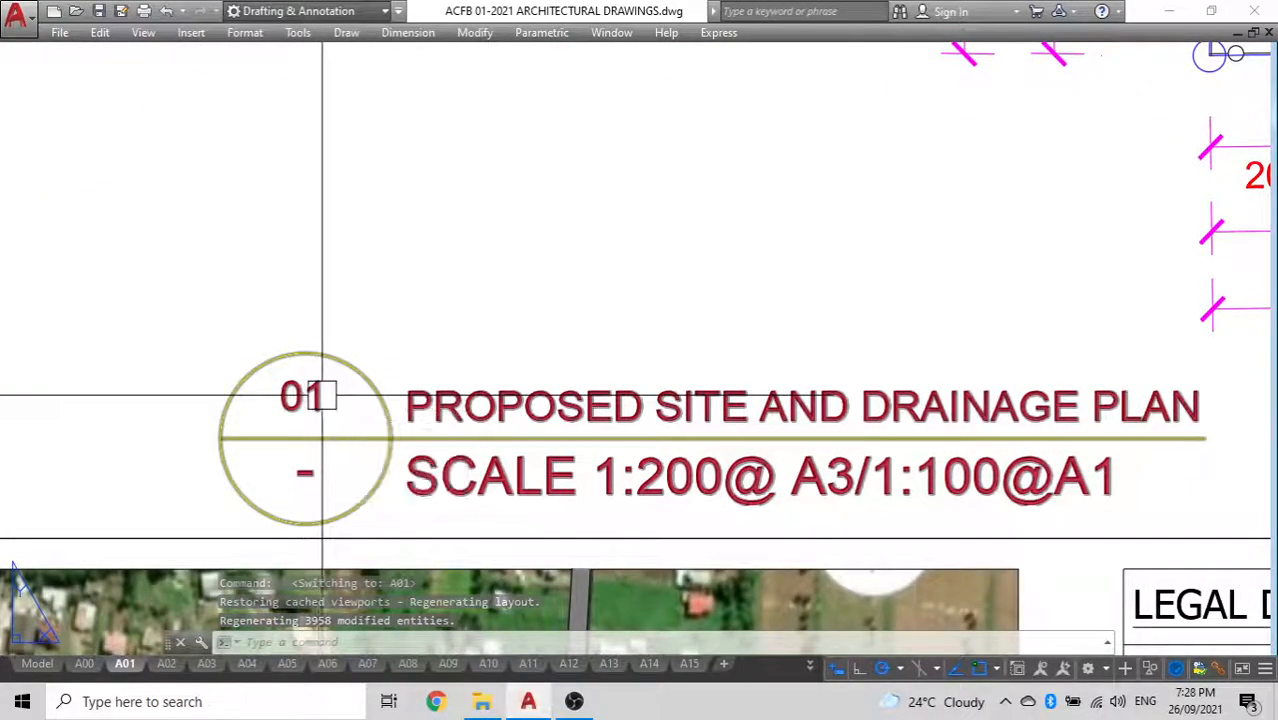
{"action": "scroll", "coordinate": [318, 395], "scroll_direction": "down", "scroll_amount": 10}
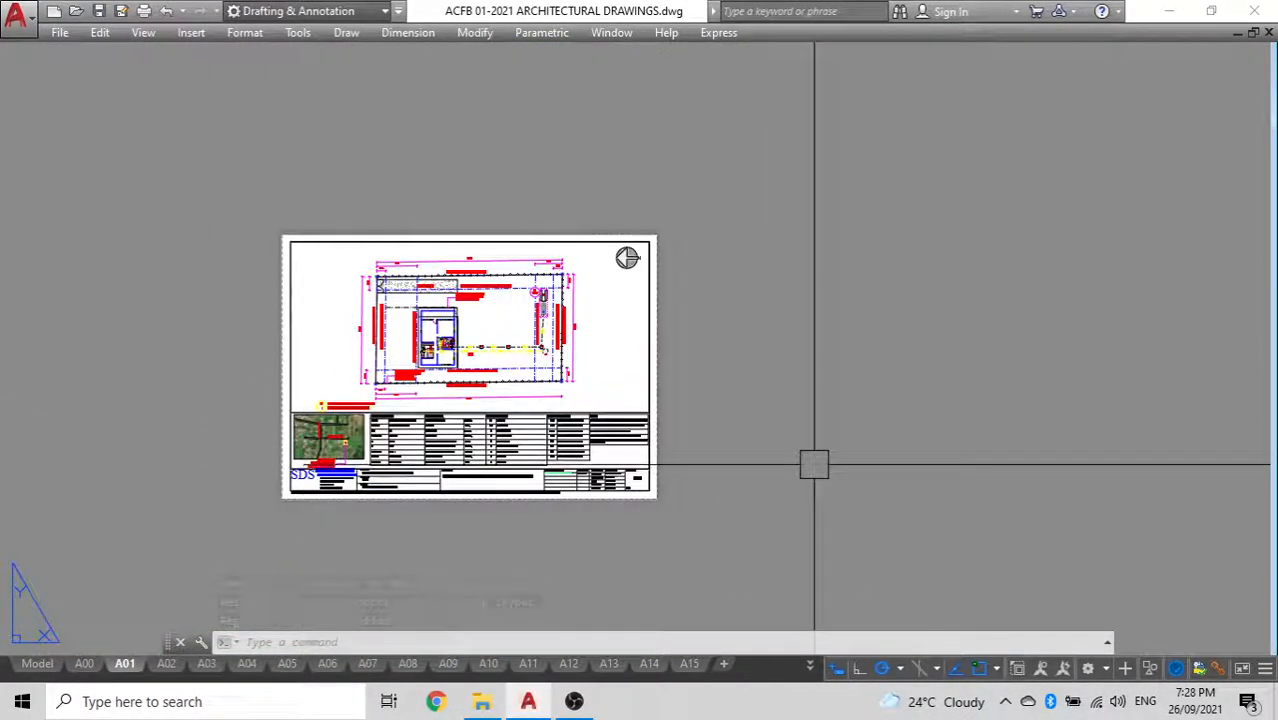